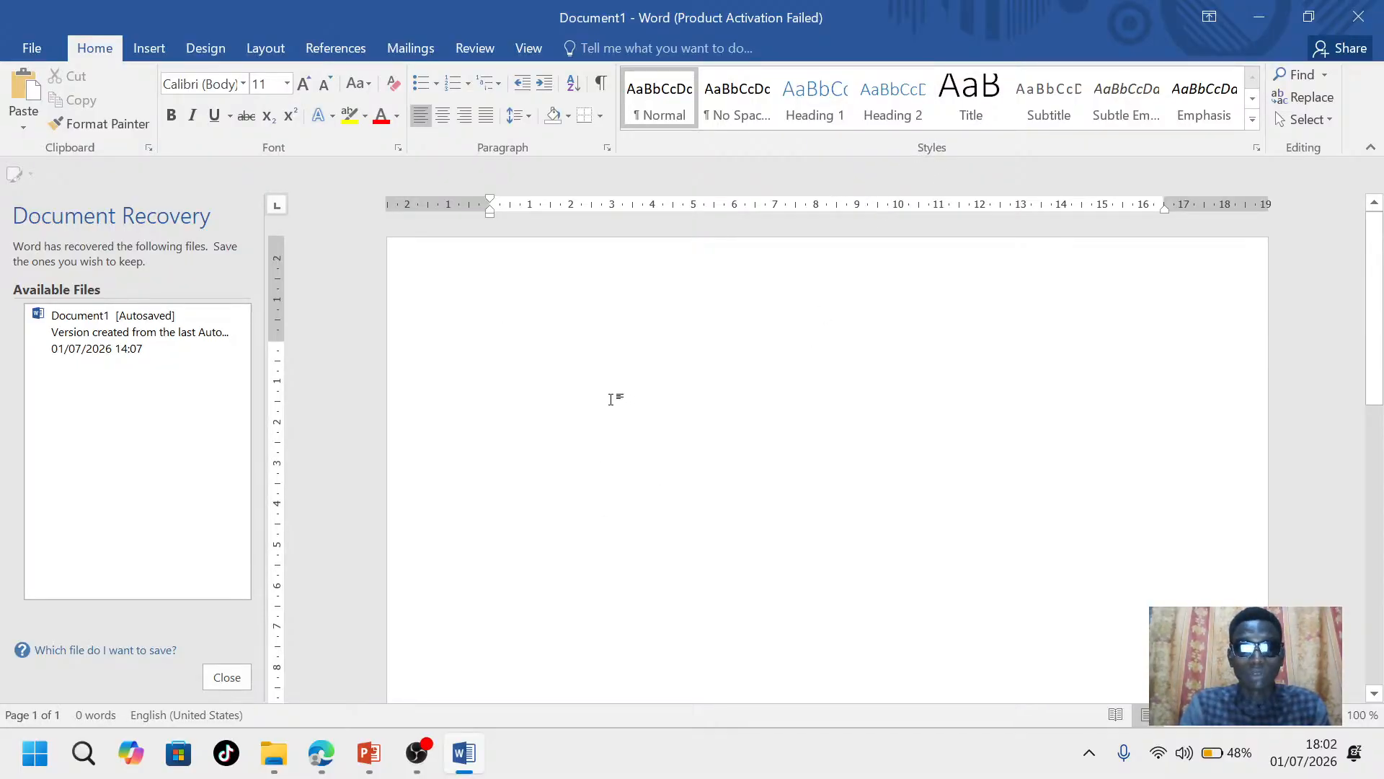
Write "Hello welcome this live:" on the first line of the blank document
type("He")
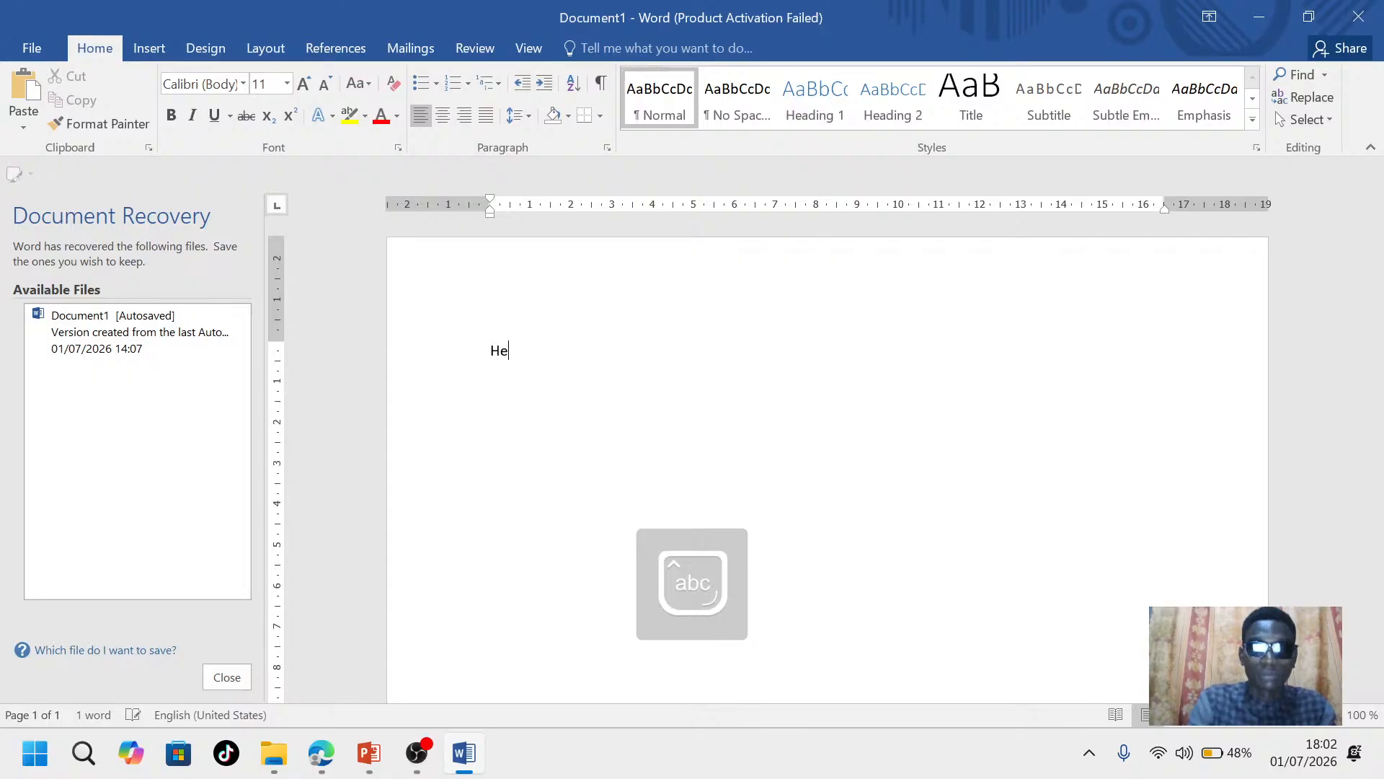
type("llo welco")
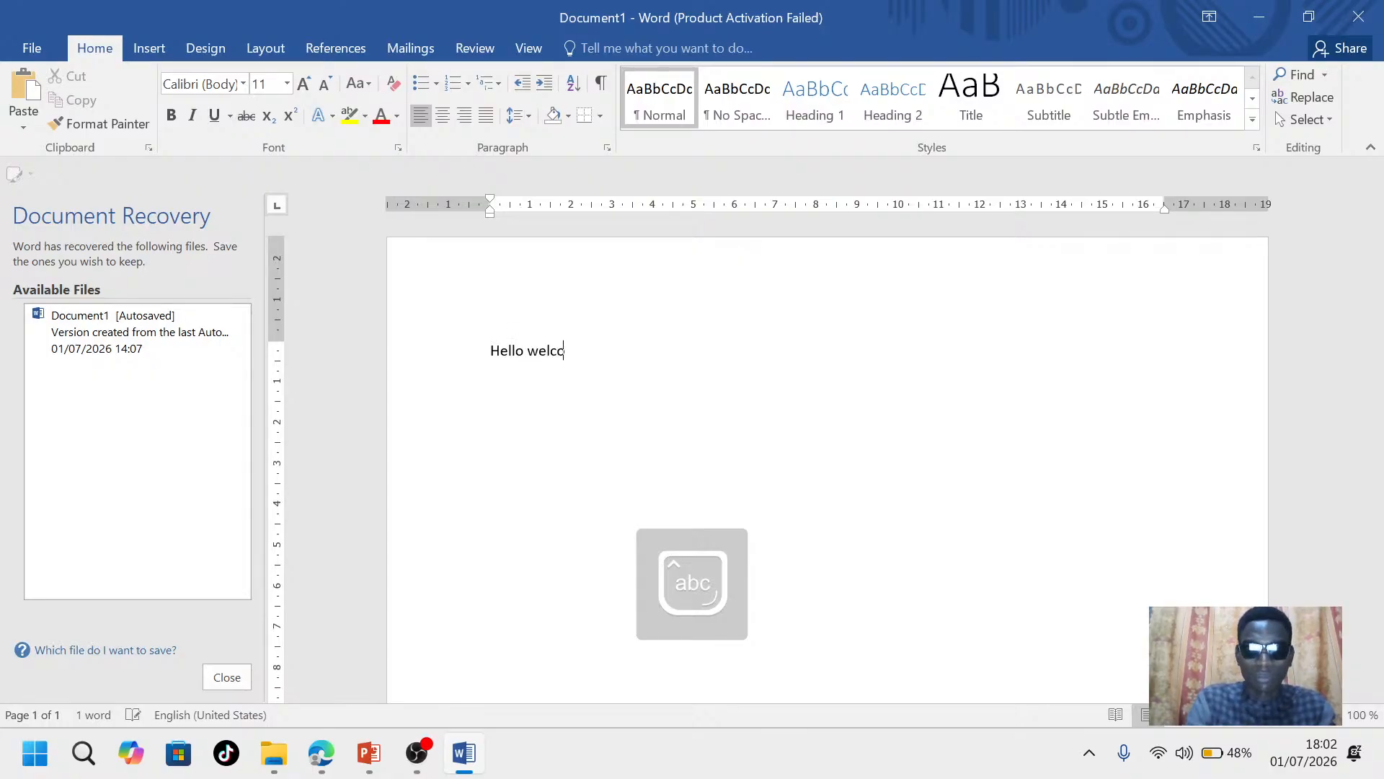
type("me this ")
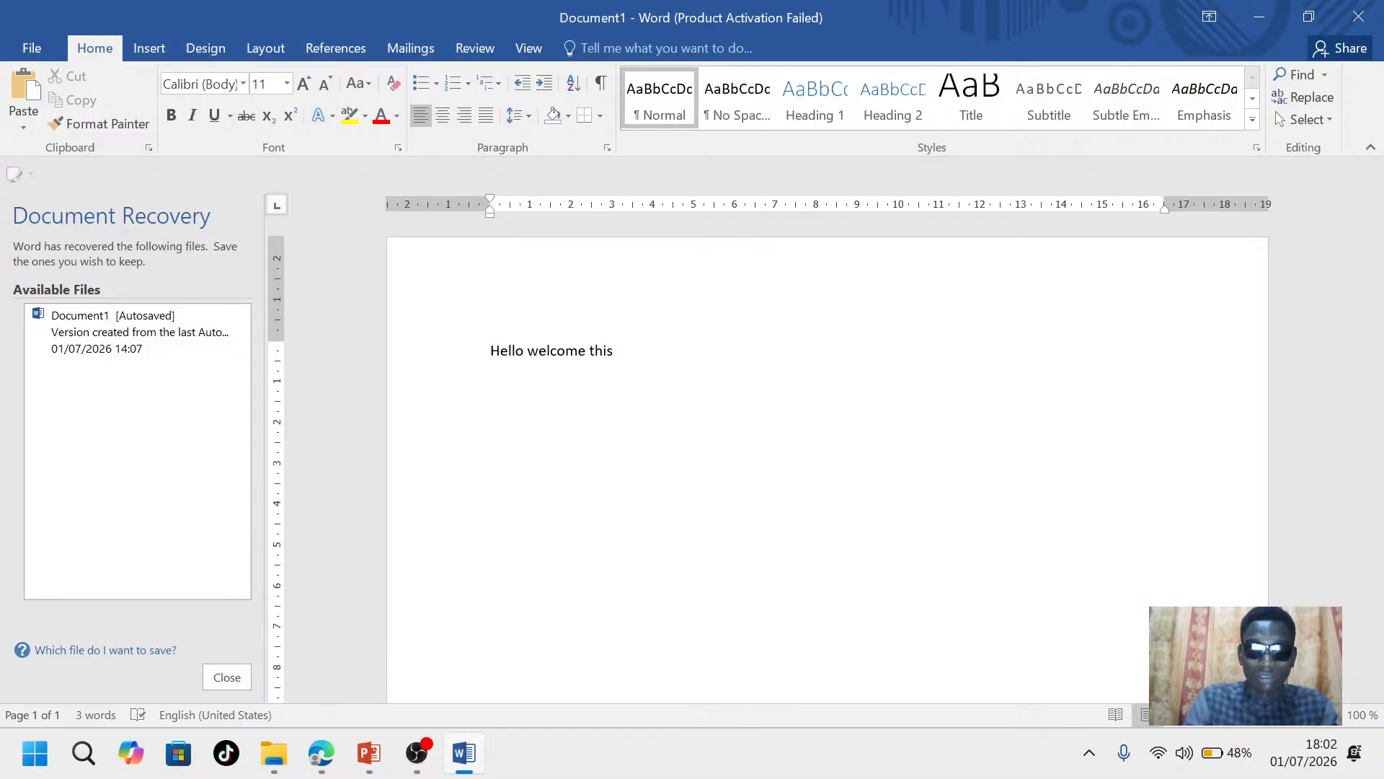
type("live:")
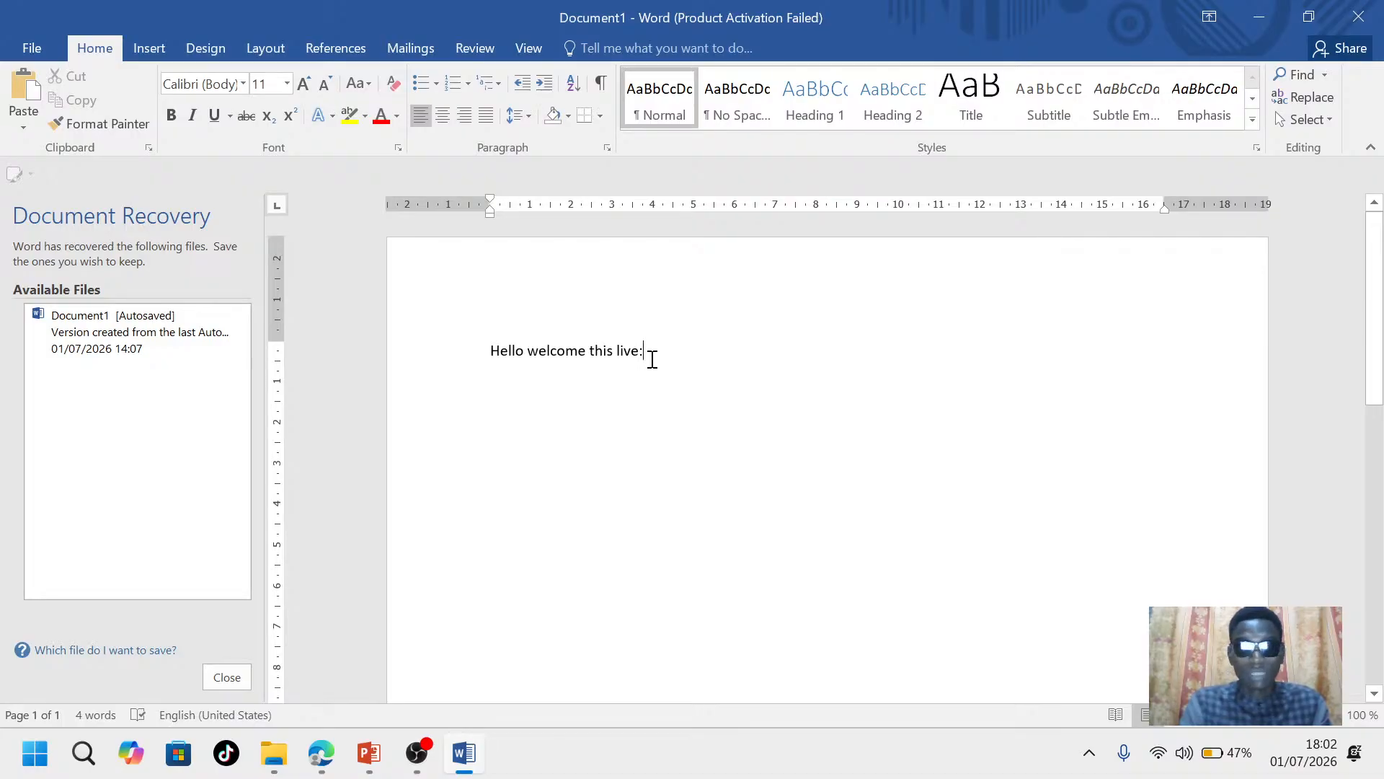
Delete the whole greeting line from the document so the page is blank
key("BackSpace")
key("BackSpace")
key("BackSpace")
key("BackSpace")
key("BackSpace")
key("BackSpace")
key("BackSpace")
key("BackSpace")
key("BackSpace")
key("BackSpace")
key("BackSpace")
key("BackSpace")
key("BackSpace")
key("BackSpace")
key("BackSpace")
key("BackSpace")
key("BackSpace")
key("BackSpace")
key("BackSpace")
key("BackSpace")
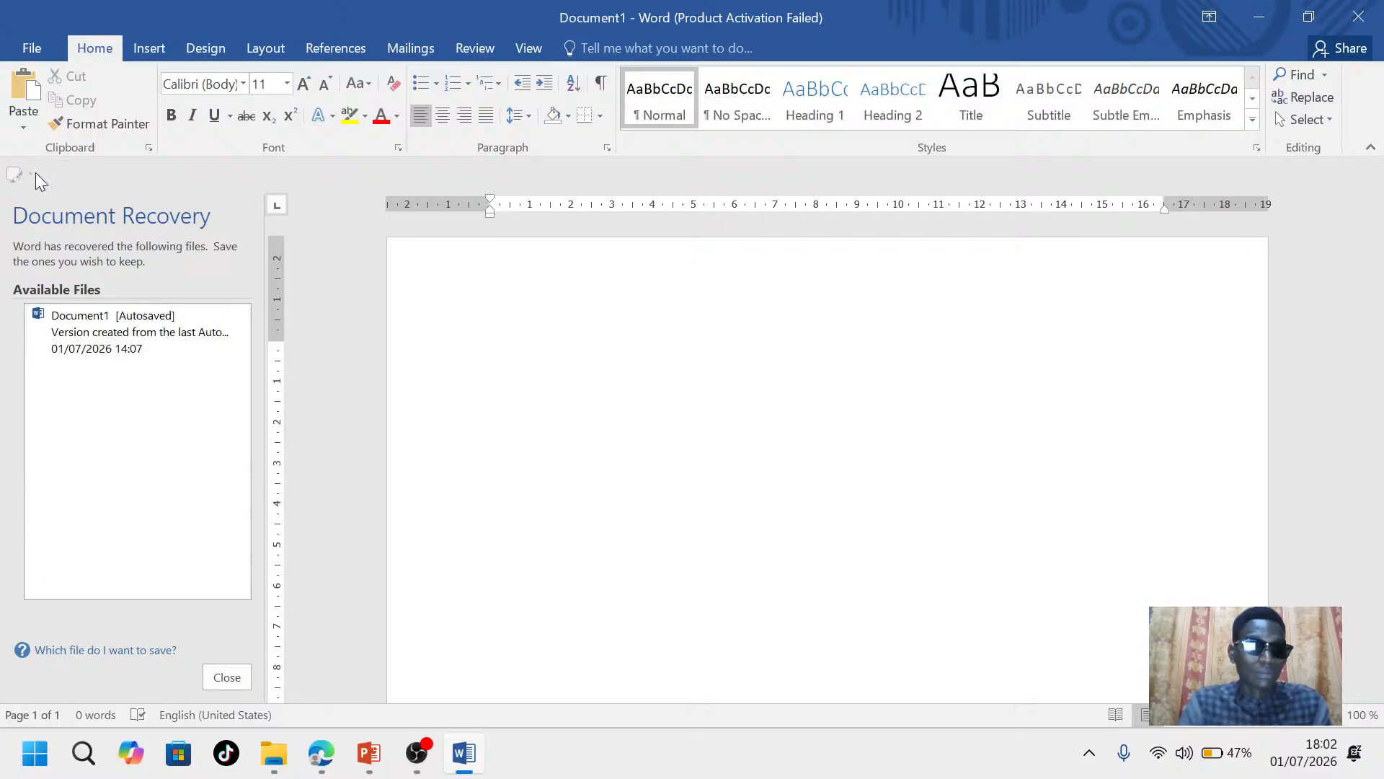
Open the recent document Sample from the Documents folder
left_click(32, 57)
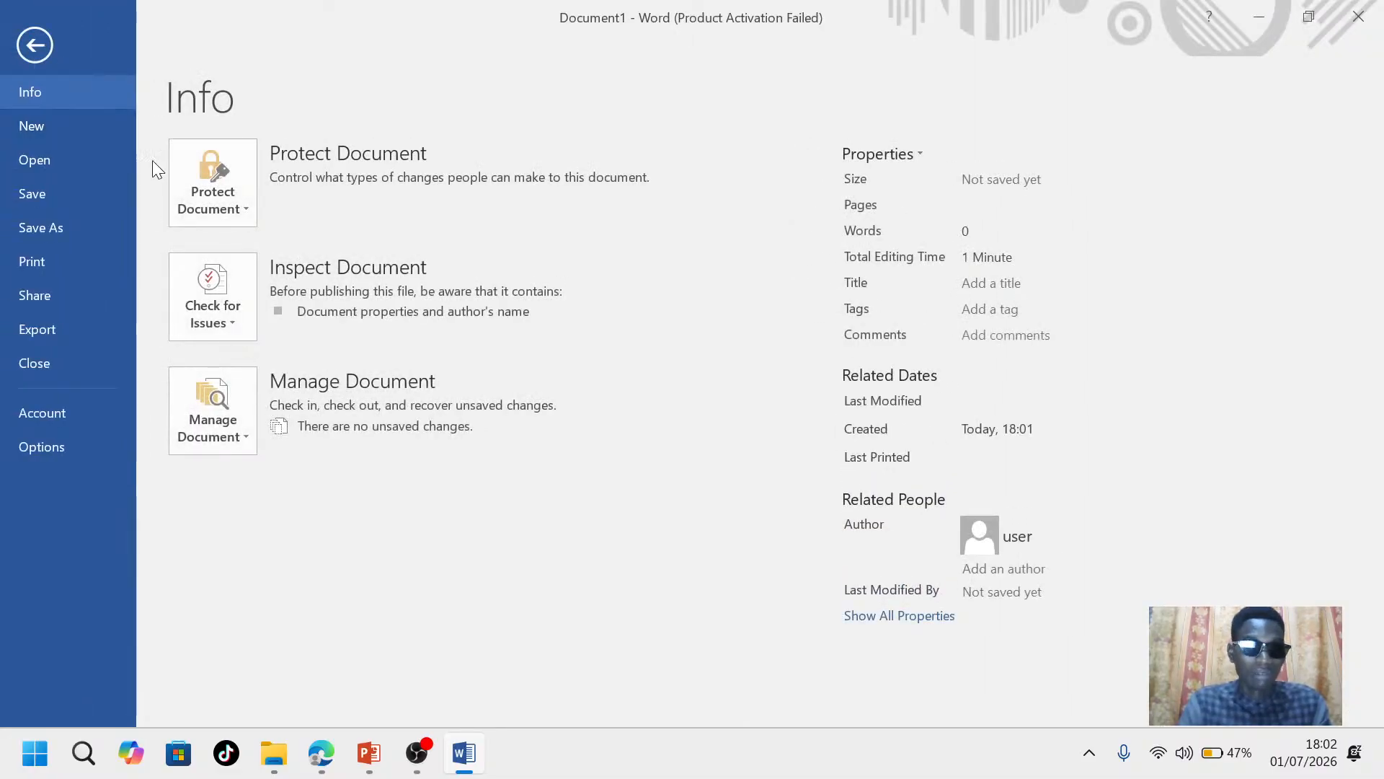
left_click(85, 163)
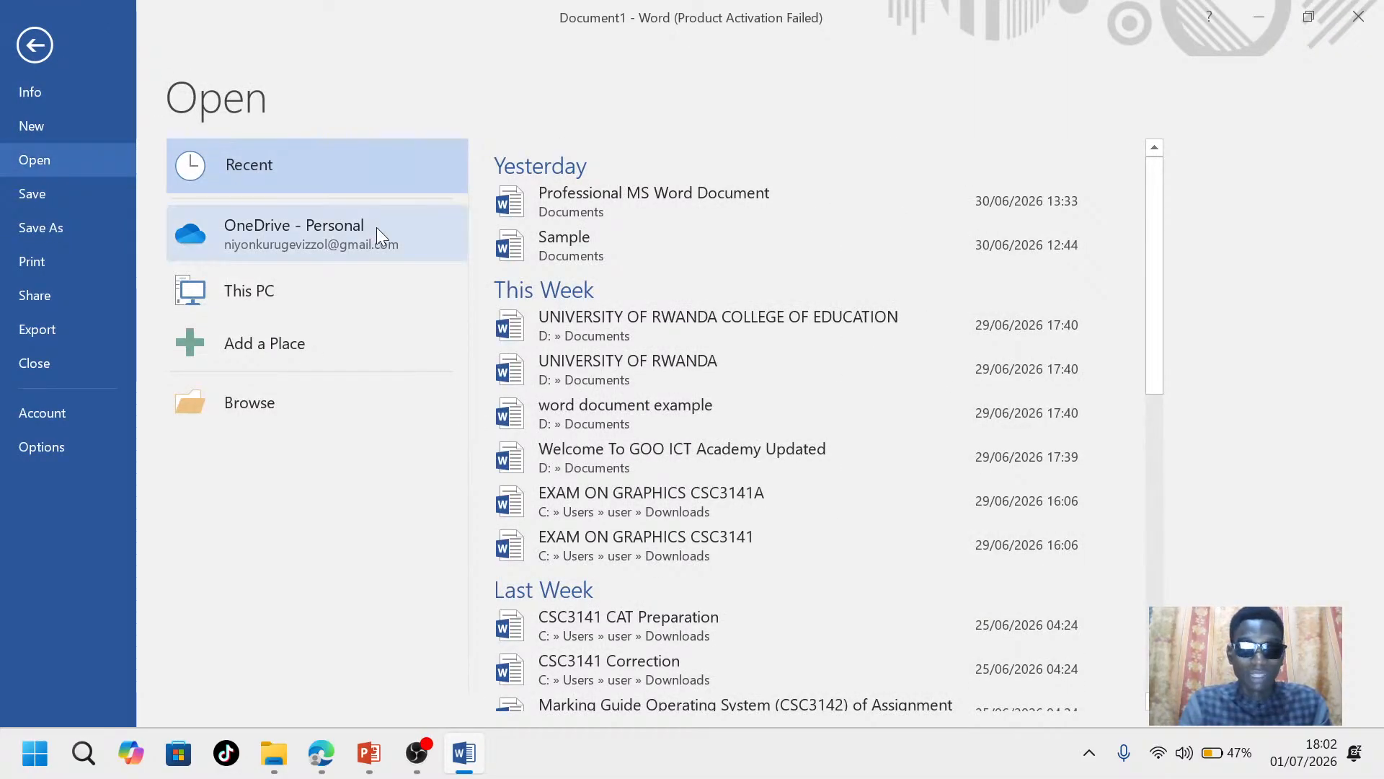
left_click(570, 257)
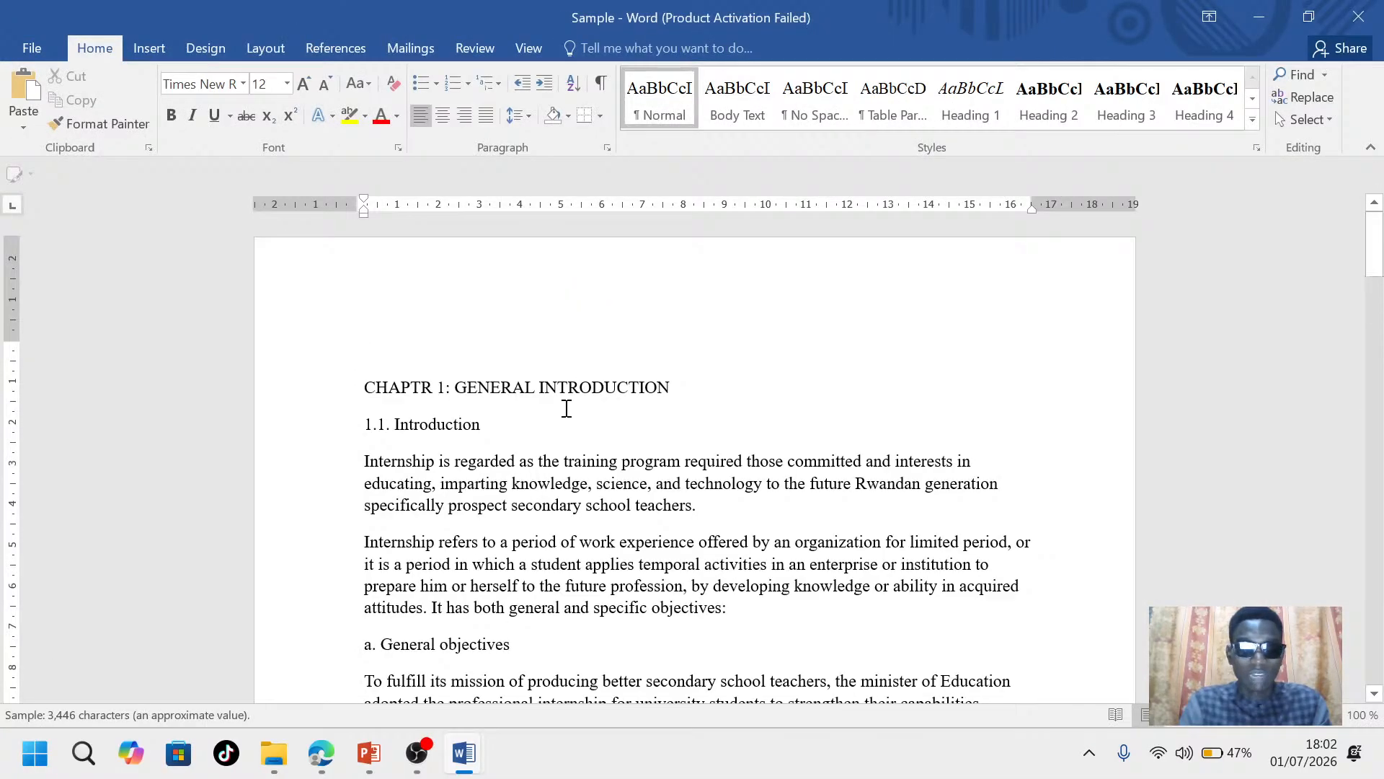
Copy the entire text of the Sample document and paste it into the blank Document1
scroll(566, 404, "down", 3)
scroll(563, 413, "down", 20)
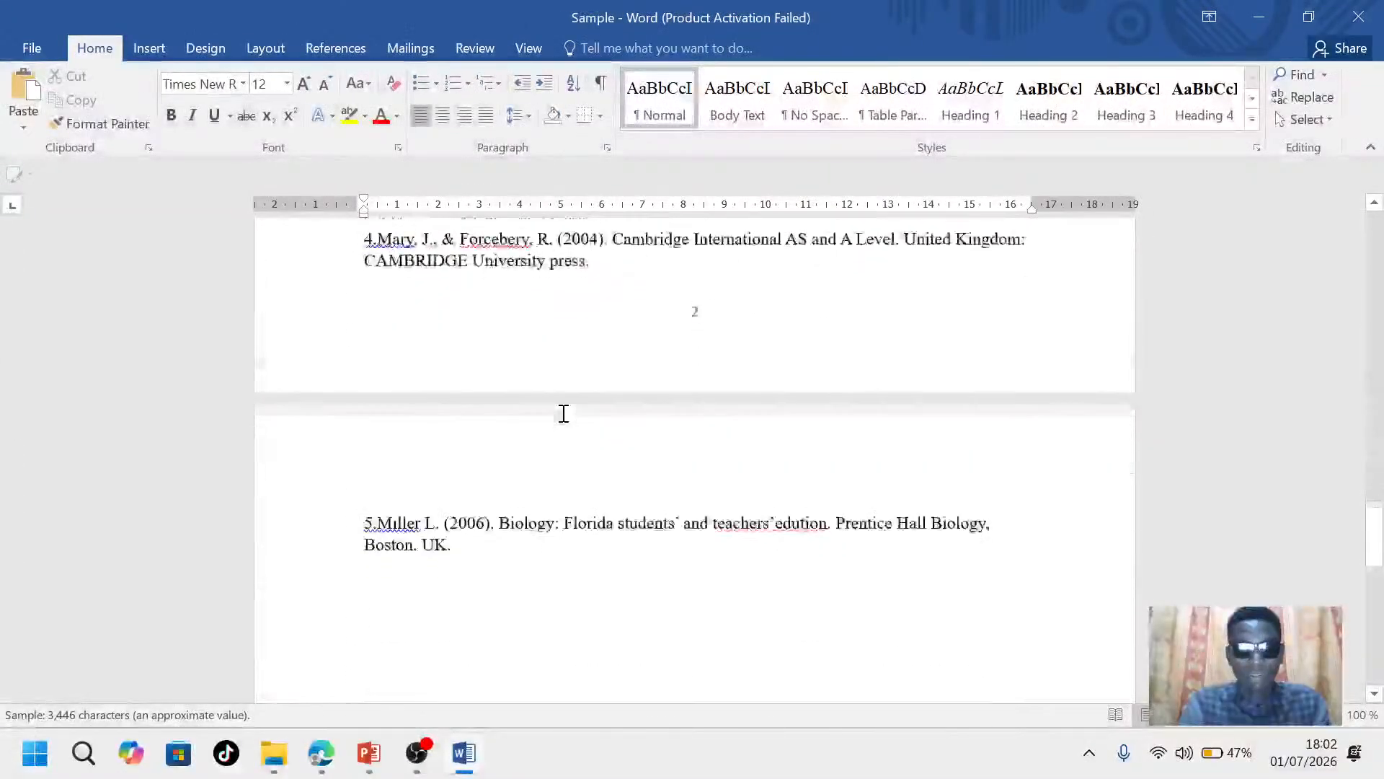
scroll(563, 413, "up", 20)
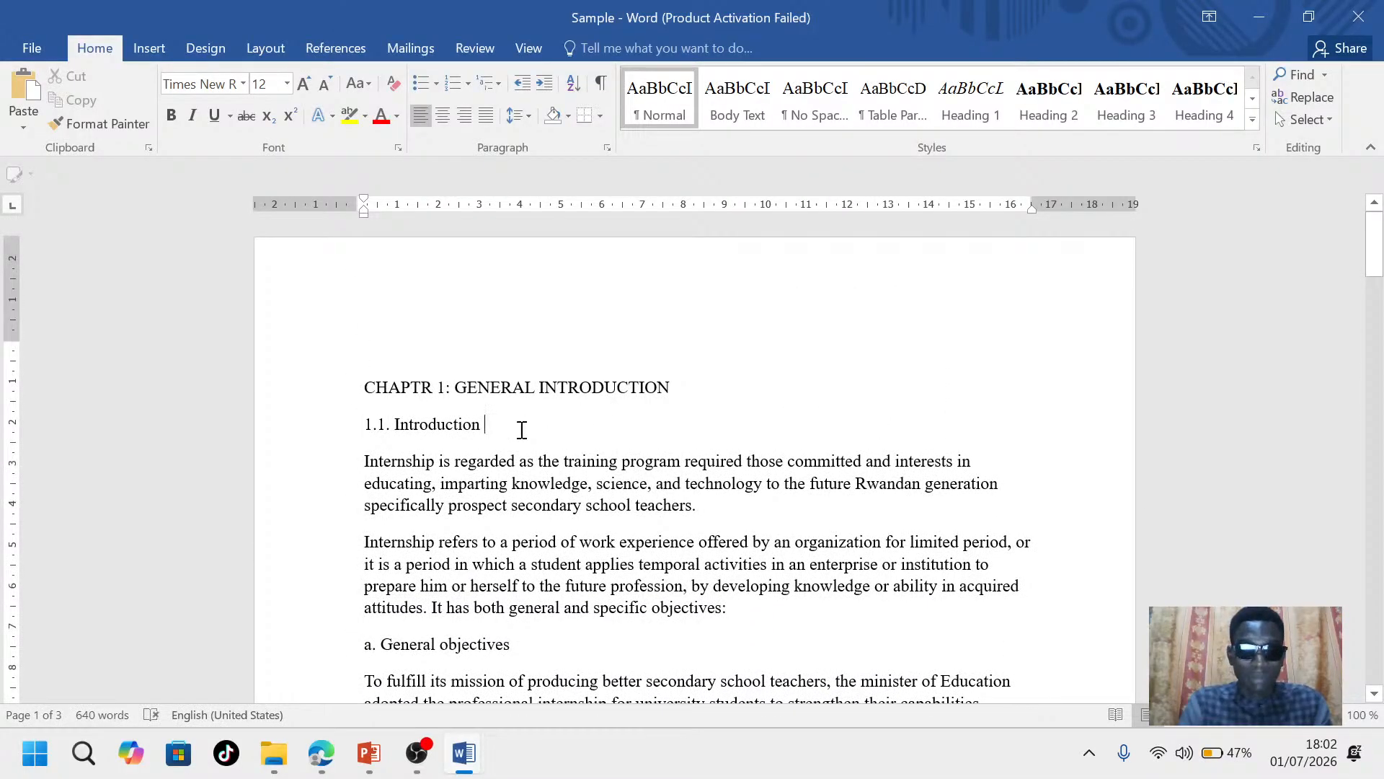
key("ctrl+a")
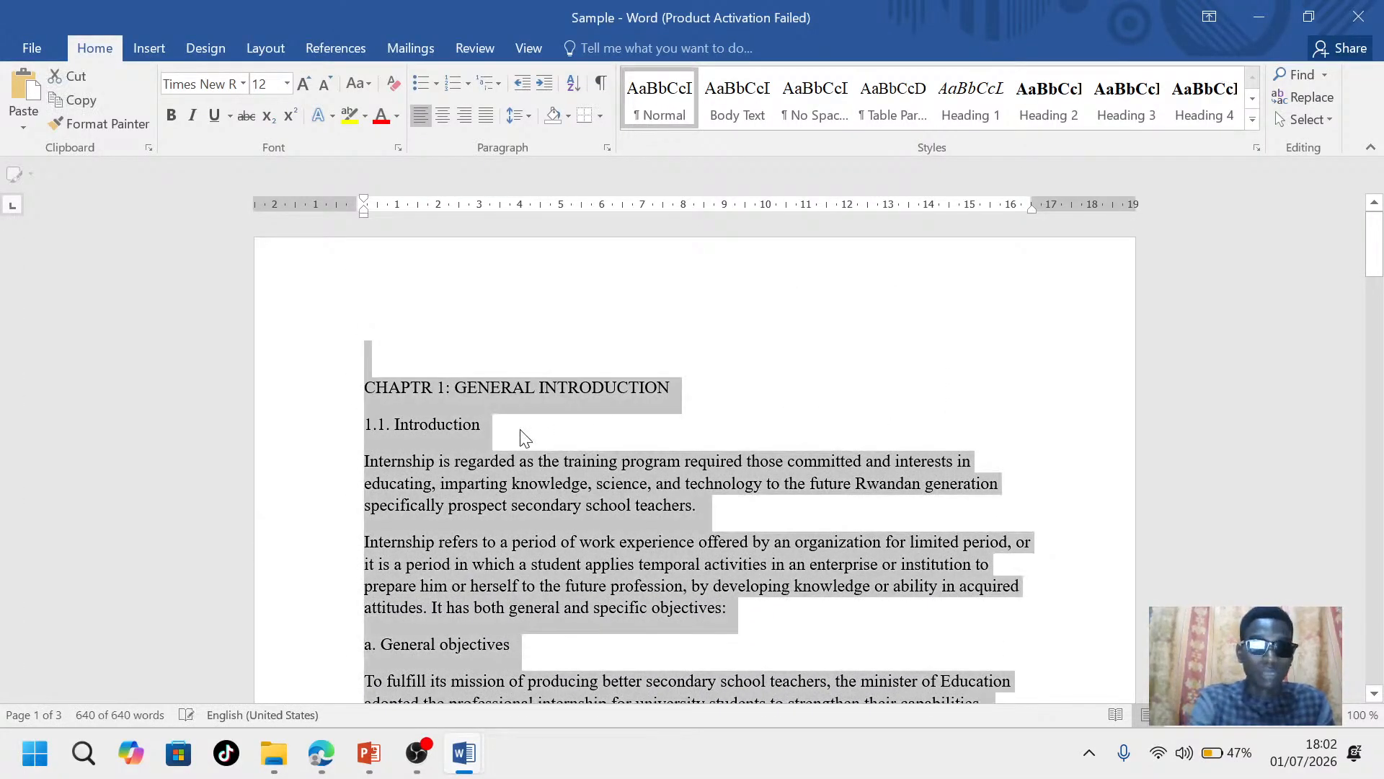
scroll(618, 486, "down", 3)
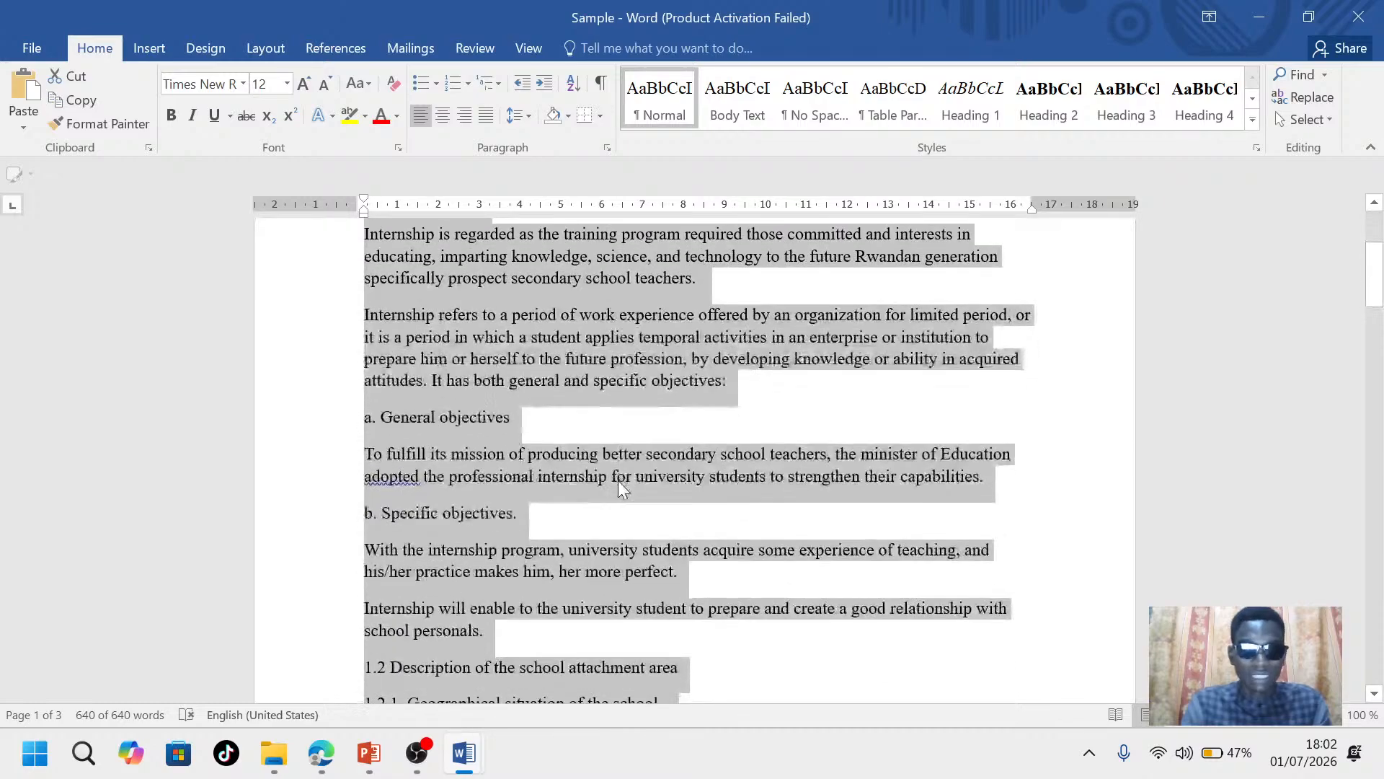
scroll(617, 480, "up", 3)
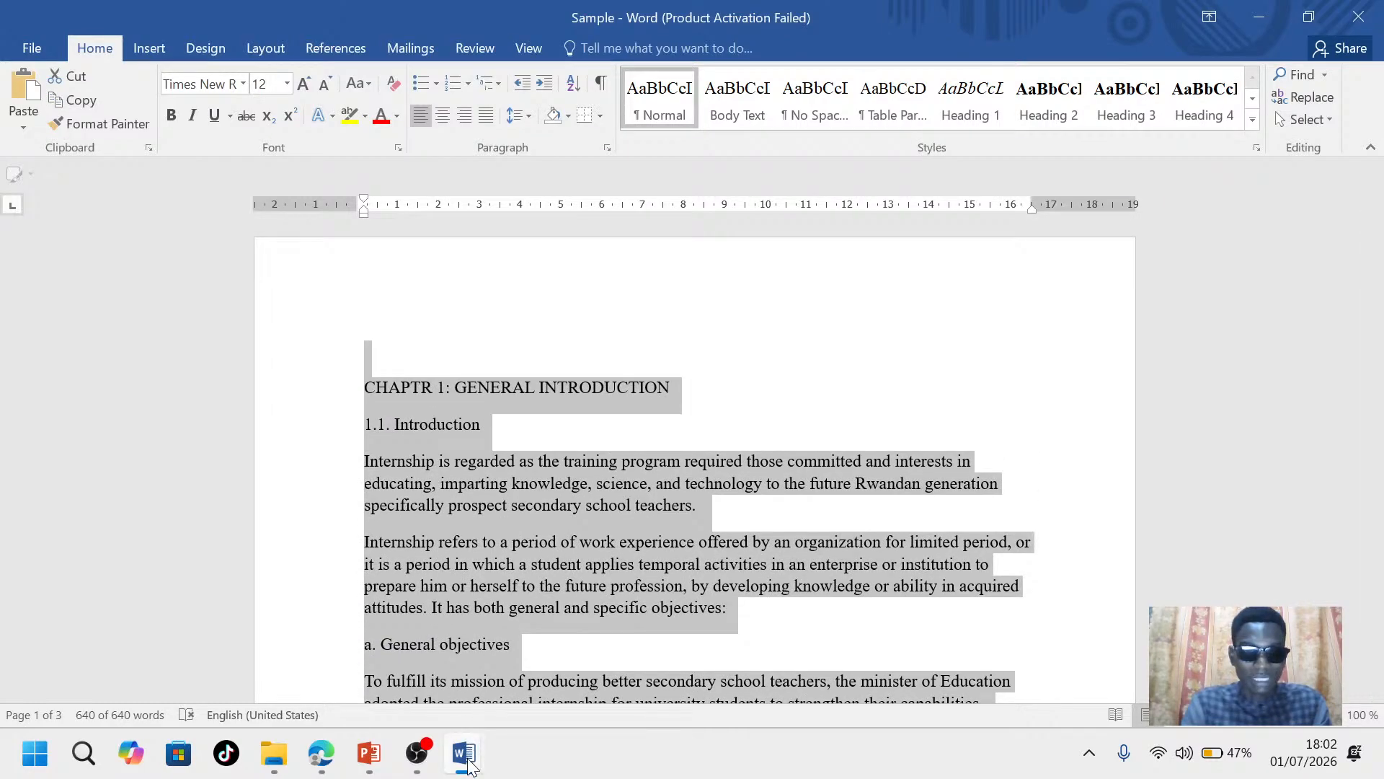
mouse_move(463, 753)
left_click(420, 679)
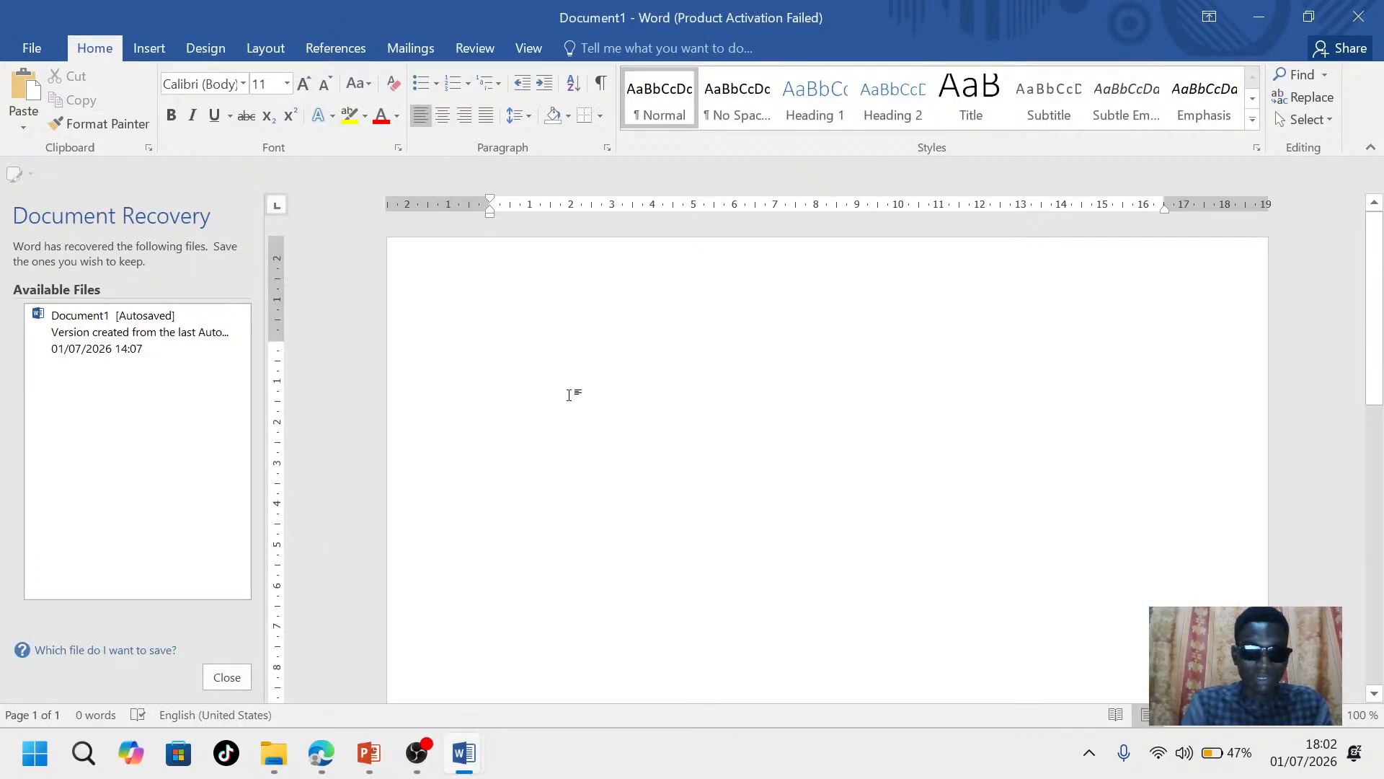
key("ctrl+v")
scroll(733, 394, "up", 15)
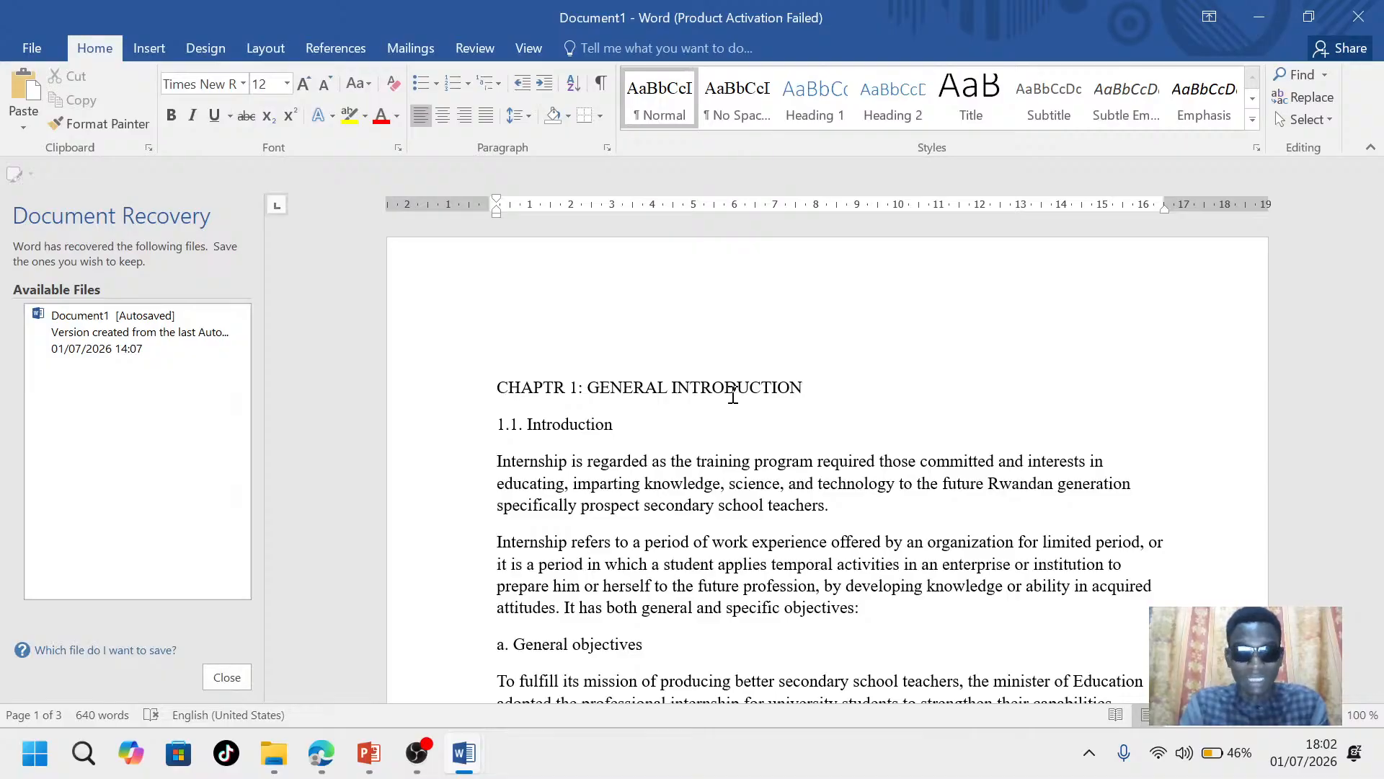
Switch to the MS Word Masterclass Live presentation in PowerPoint and read the beginner-level roadmap on slide 1
mouse_move(370, 755)
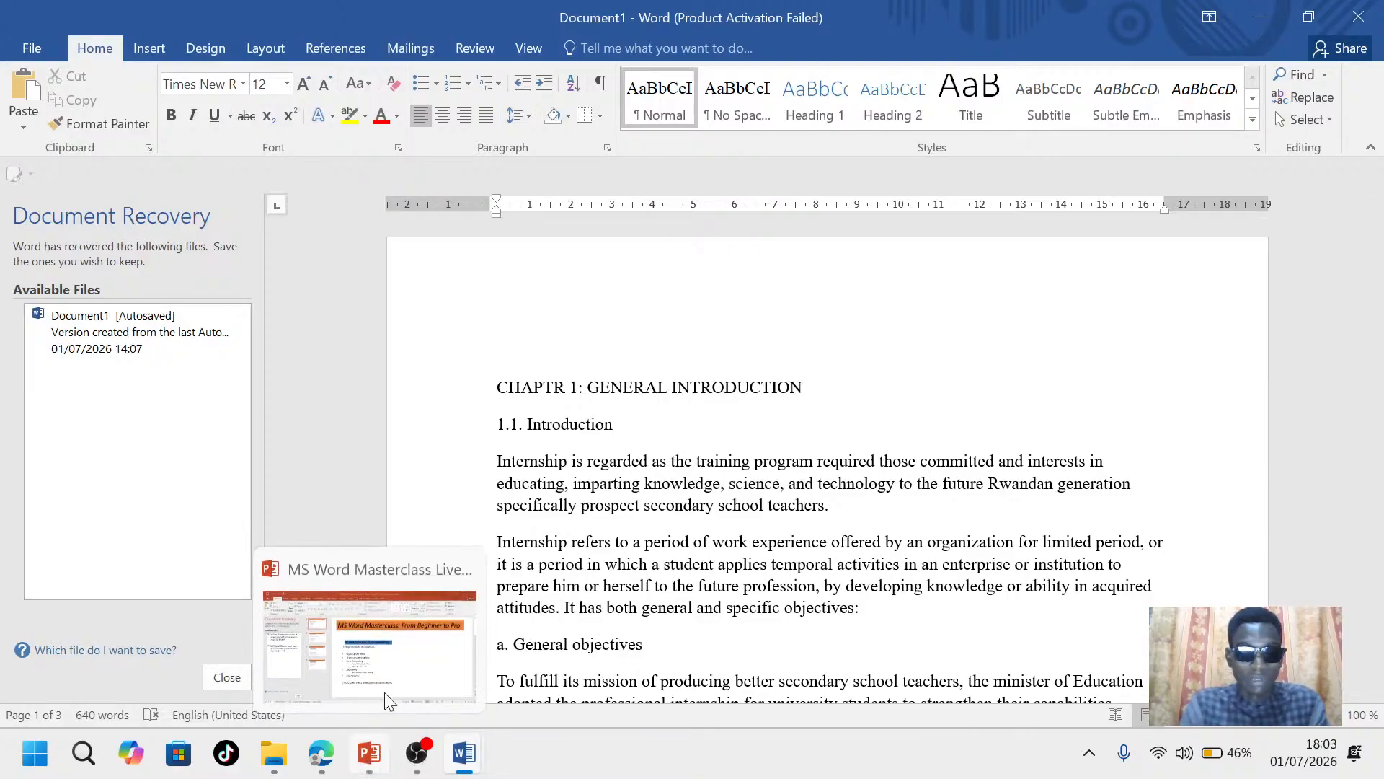
left_click(392, 660)
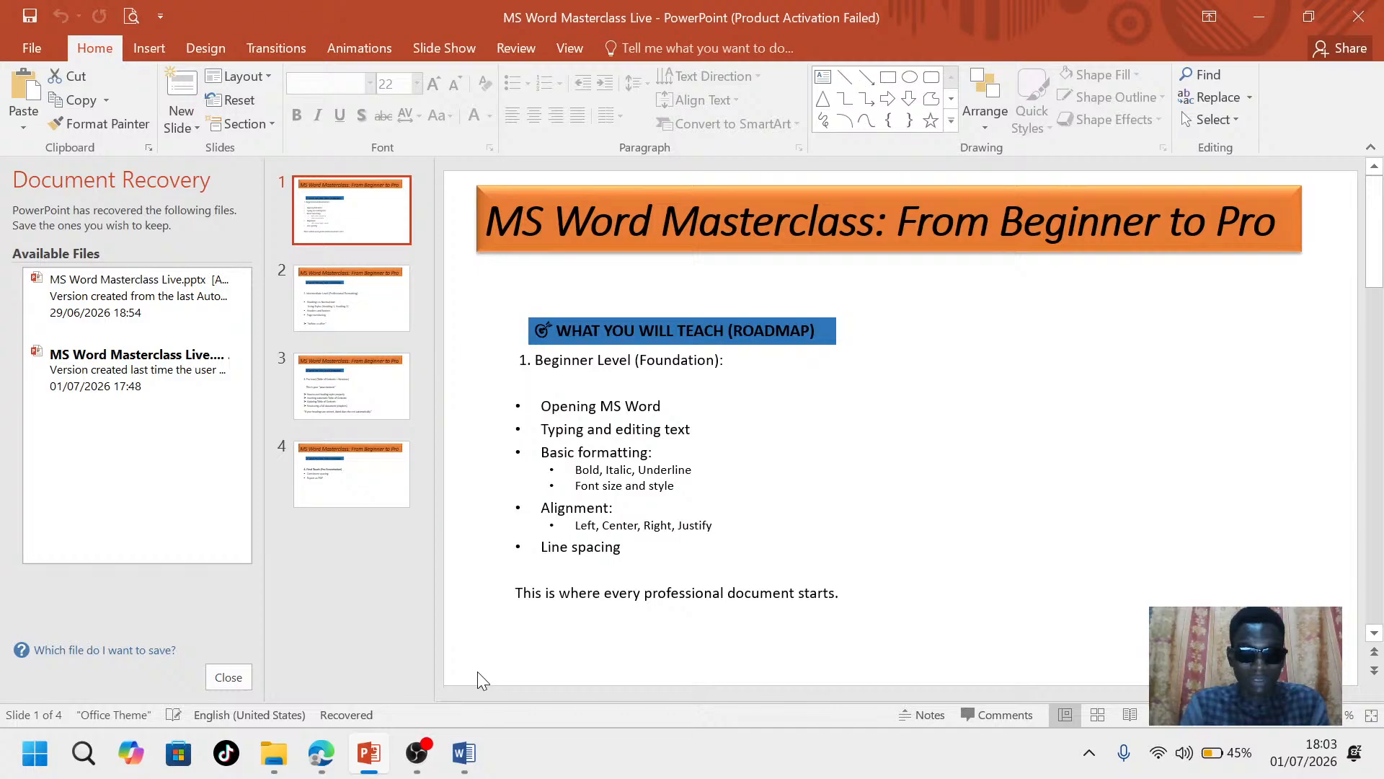
Switch to the YouTube Studio live streaming page in the browser and write a live chat message beginning "Hello welcome"
left_click(318, 757)
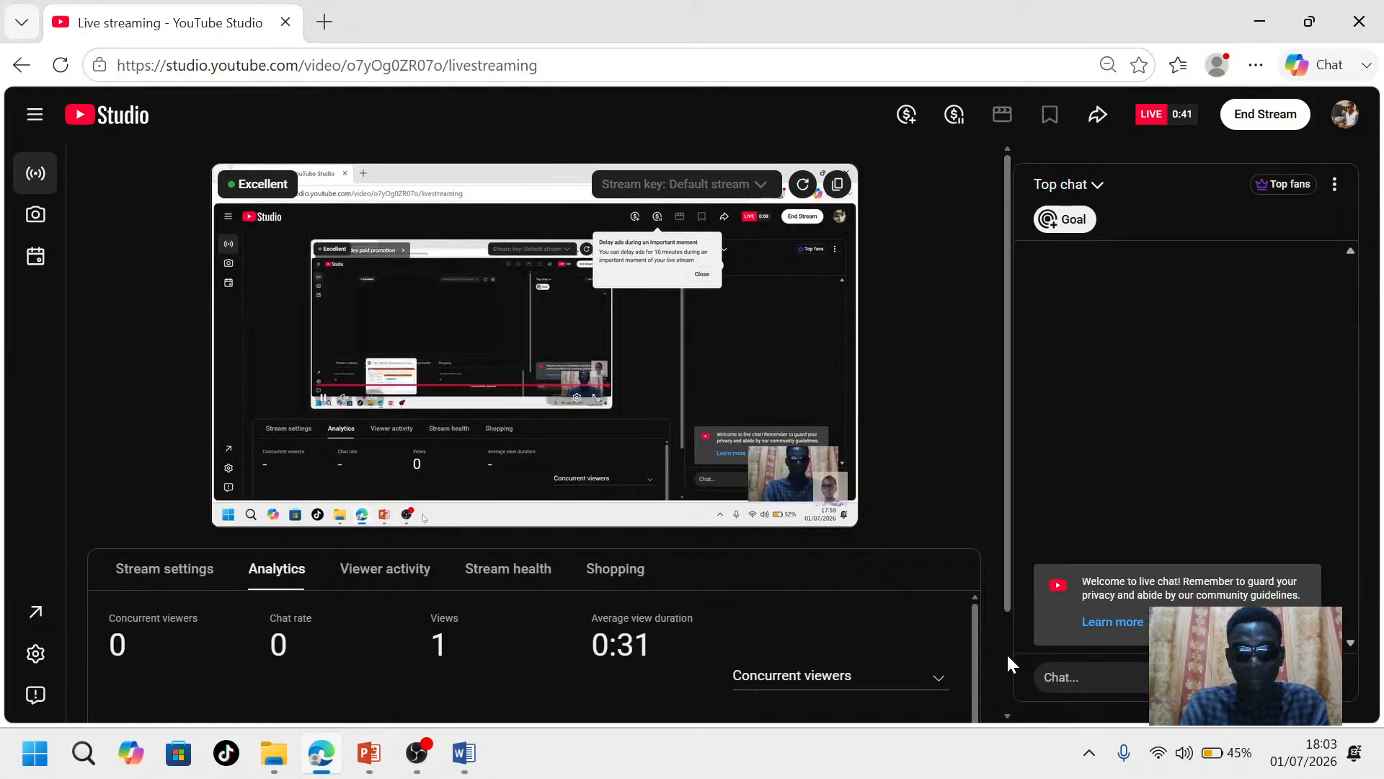
left_click(1083, 678)
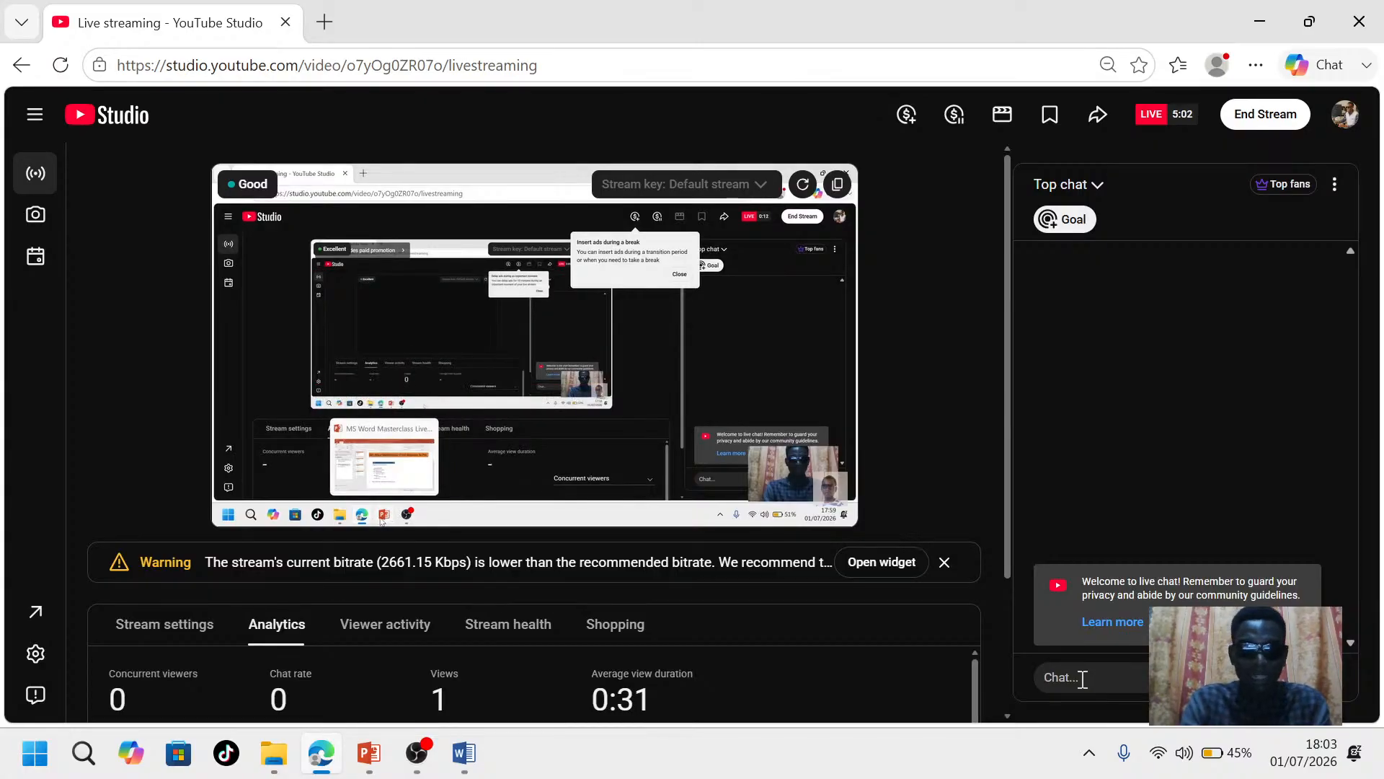
key("Caps_Lock")
type("WH")
key("Caps_Lock")
type("a")
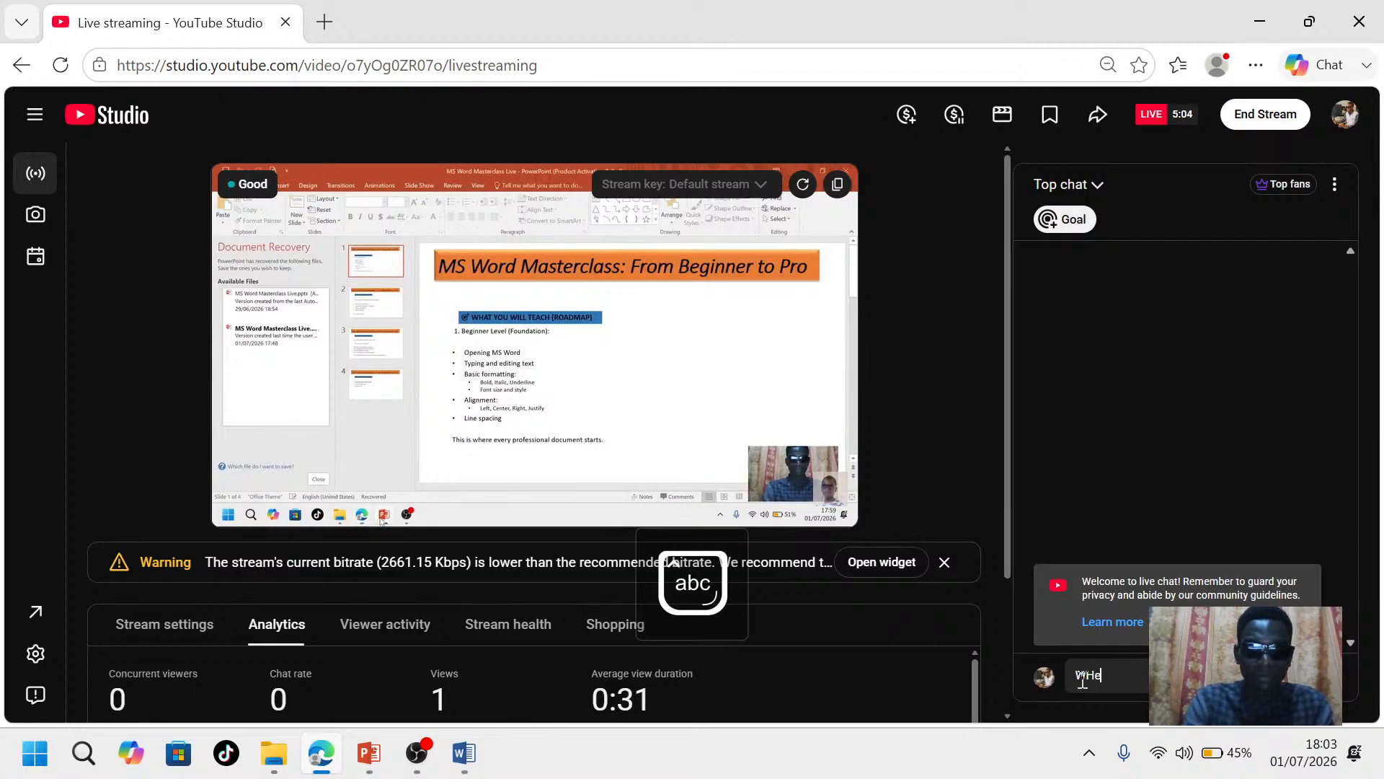
key("BackSpace")
key("BackSpace")
key("BackSpace")
key("Caps_Lock")
type("H")
key("Caps_Lock")
type("ello welcom")
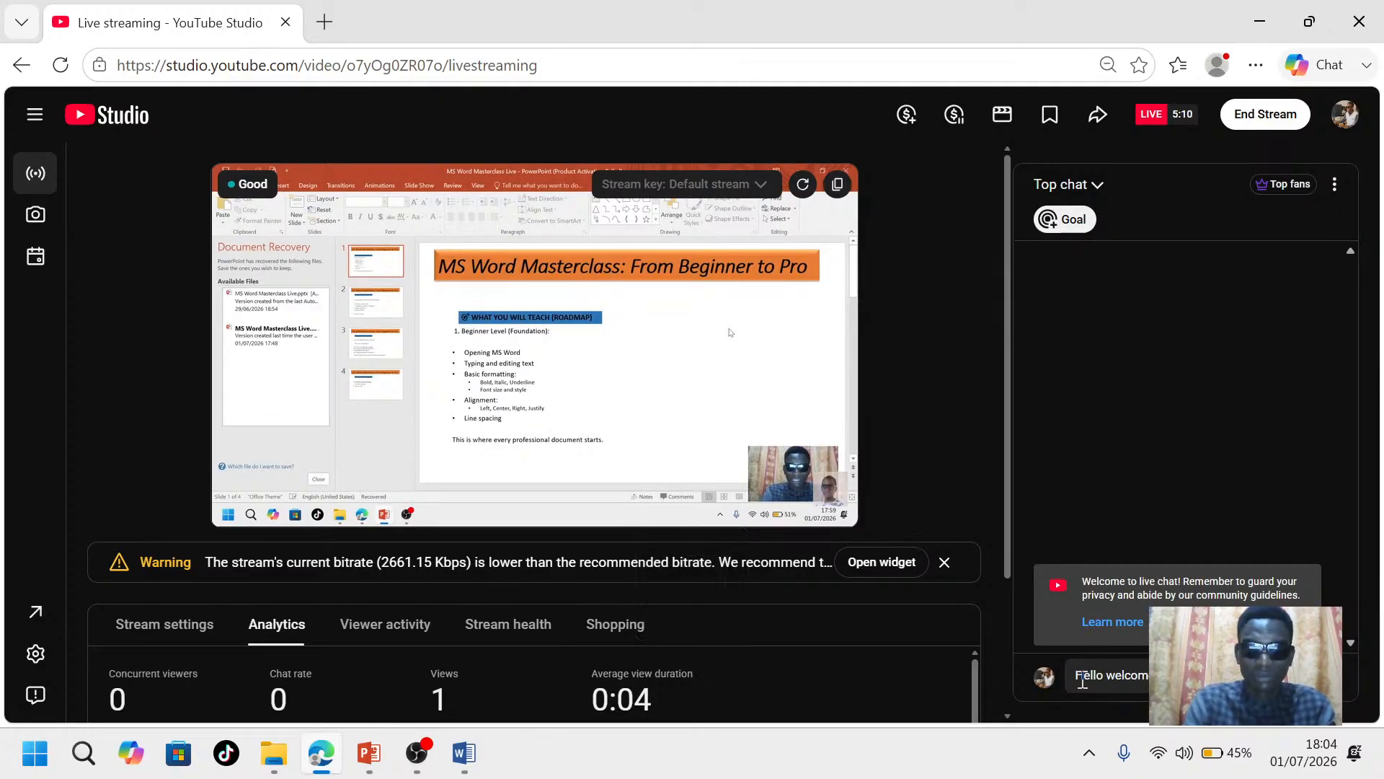
key("Caps_Lock")
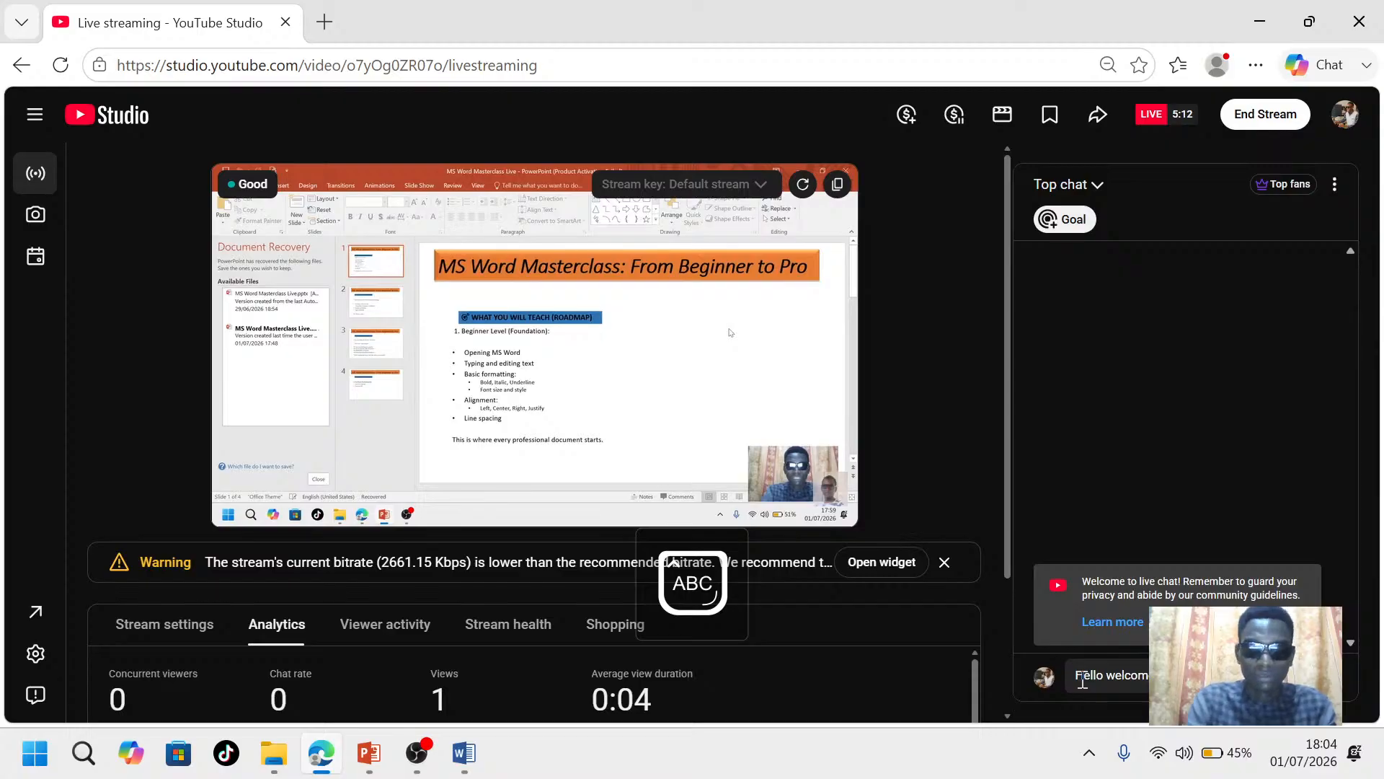
key("Caps_Lock")
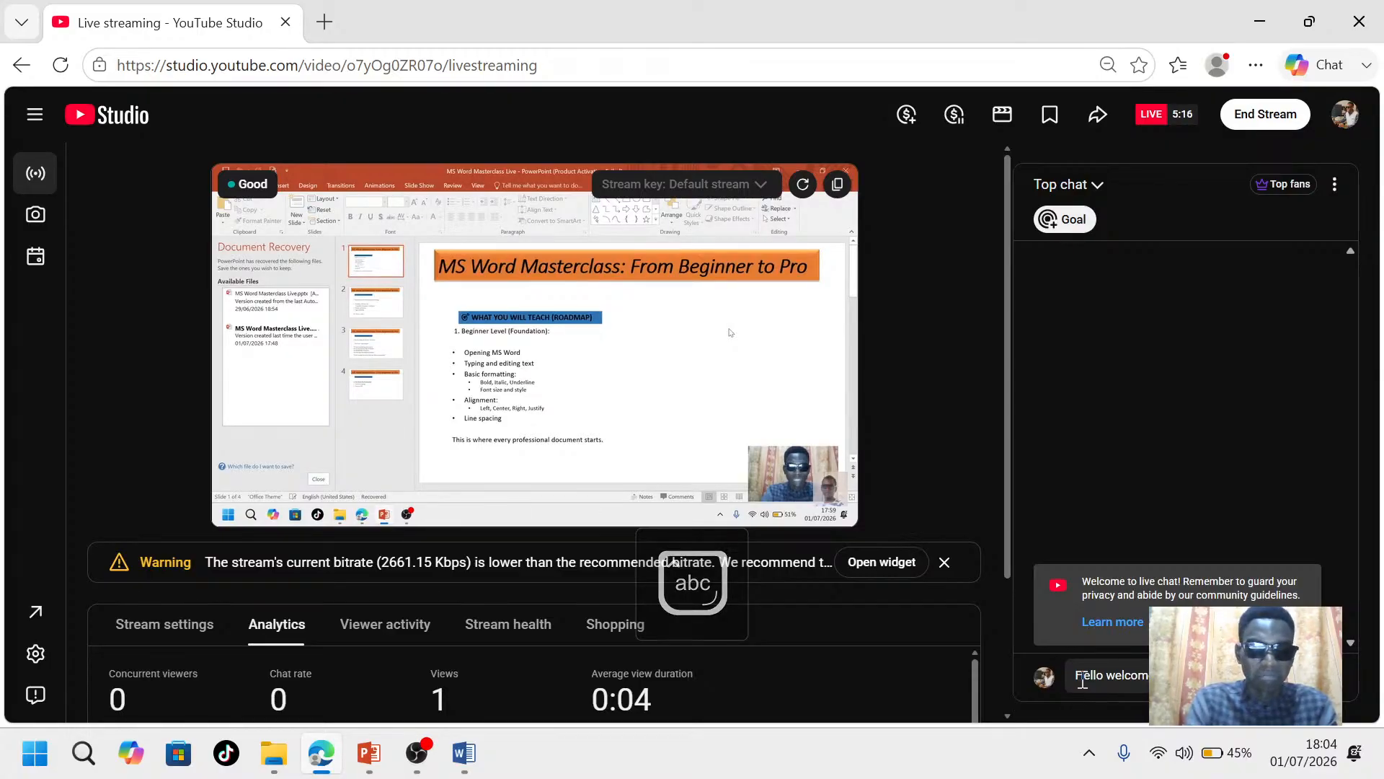
key("Caps_Lock")
key("Caps_Lock")
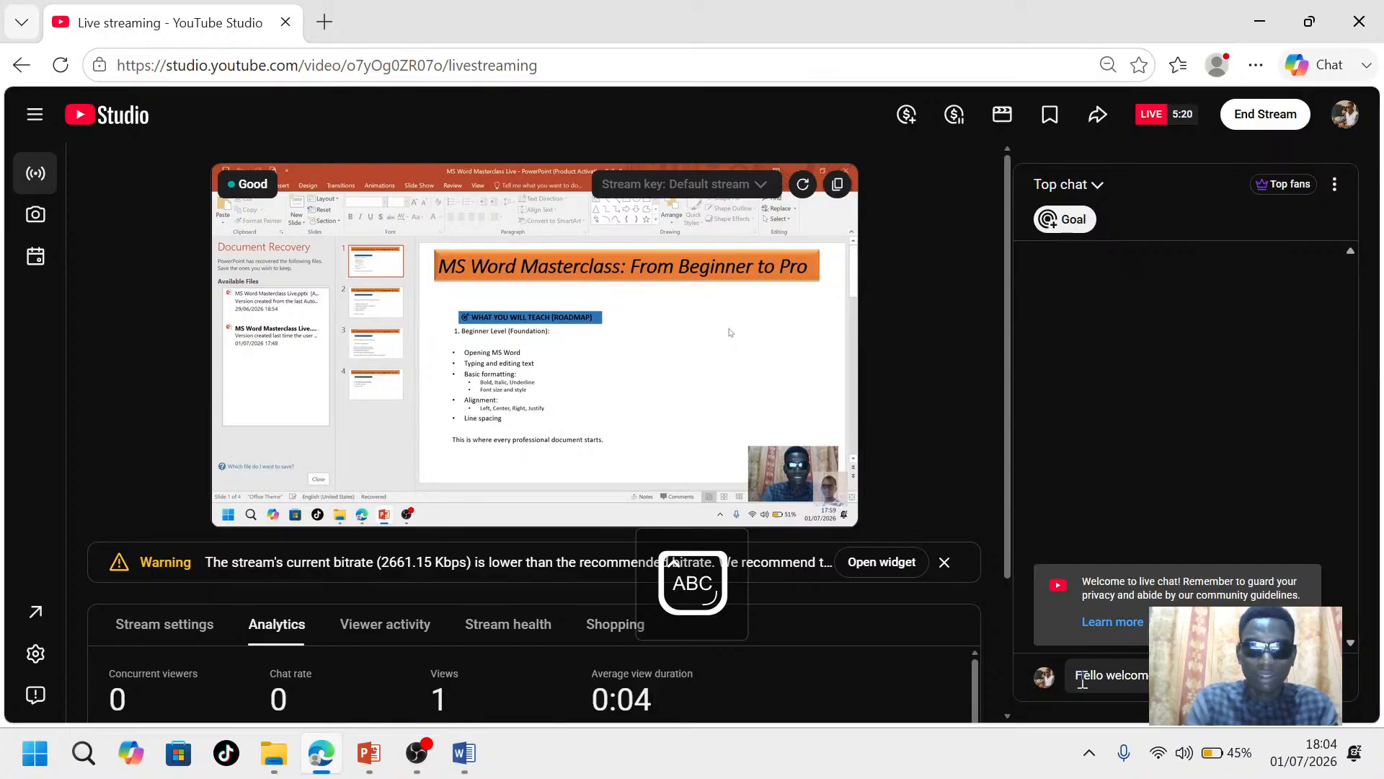
type("e")
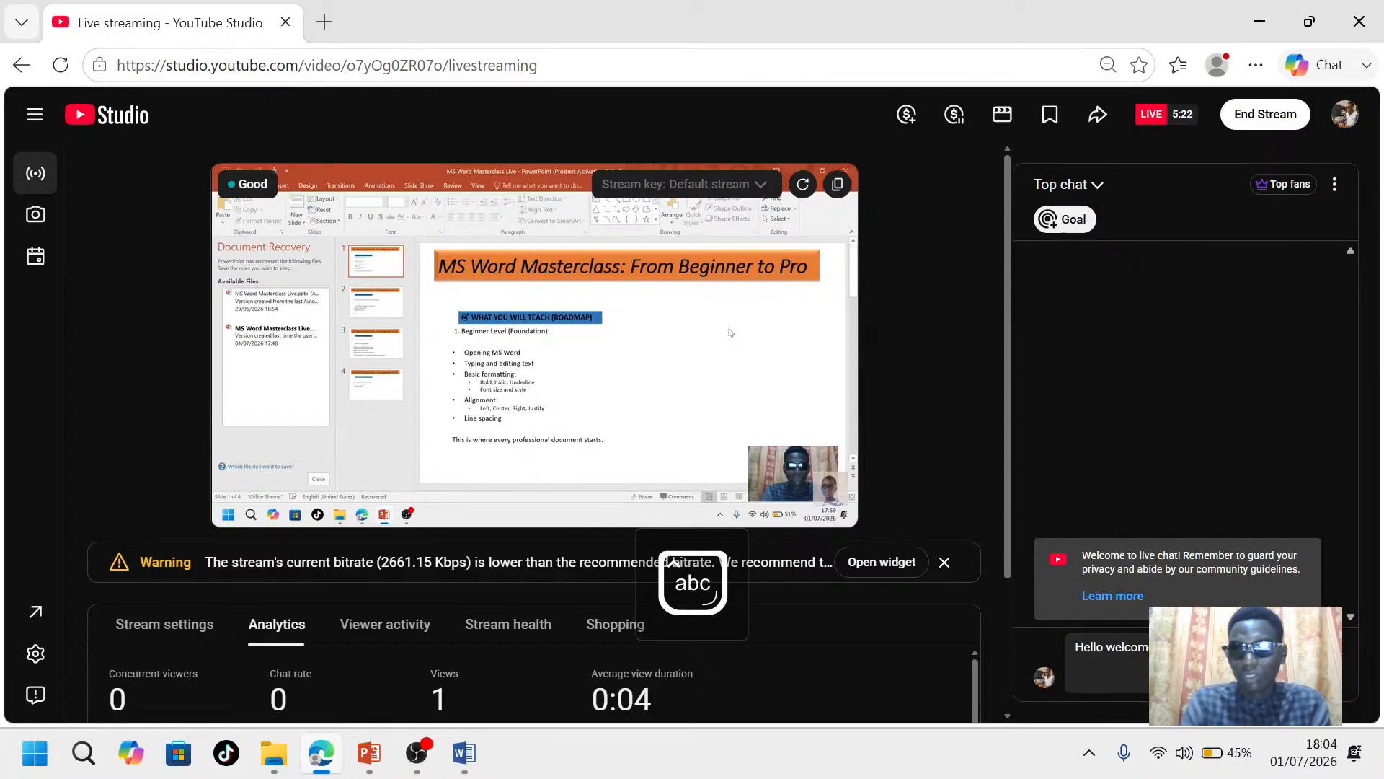
Accept the "MS Word" spacing correction and send the chat message, adding a heart reaction
left_click(1194, 647)
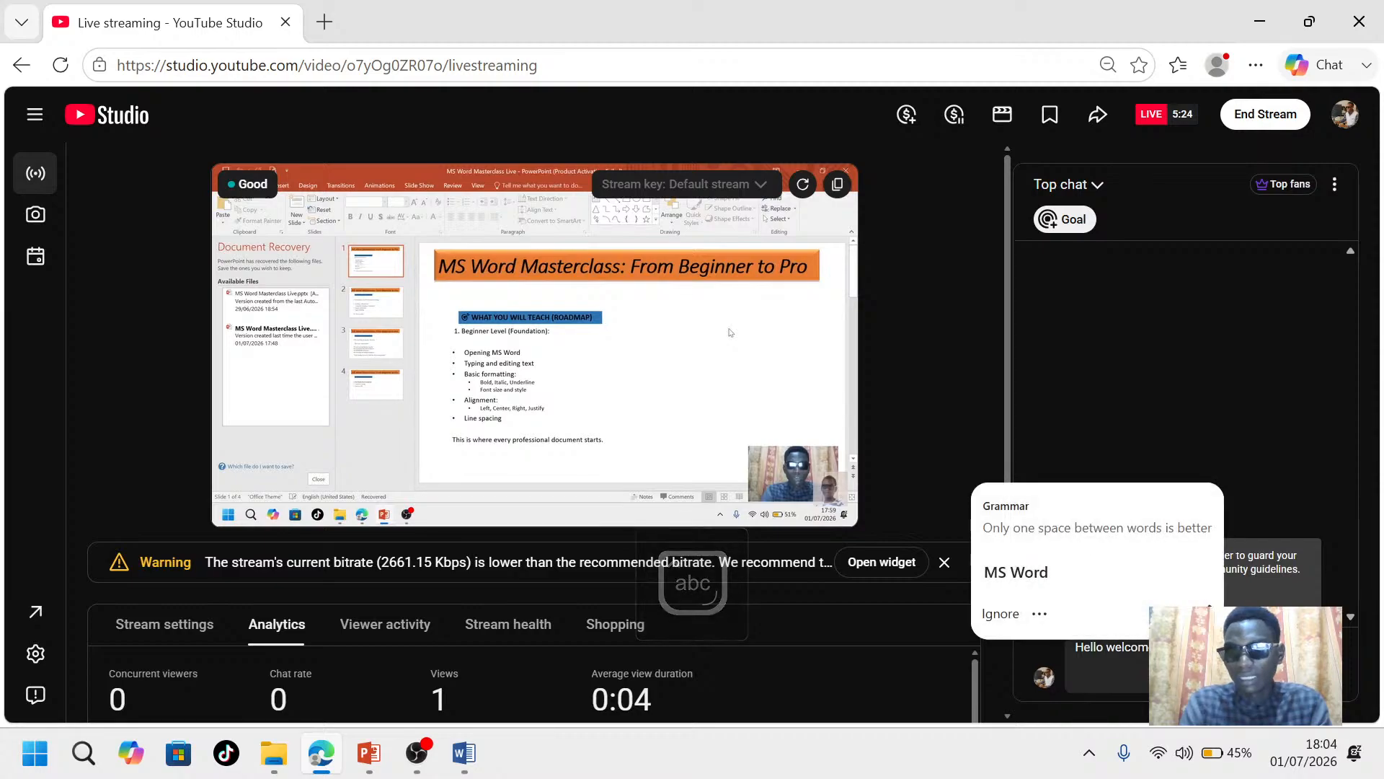
left_click(1046, 592)
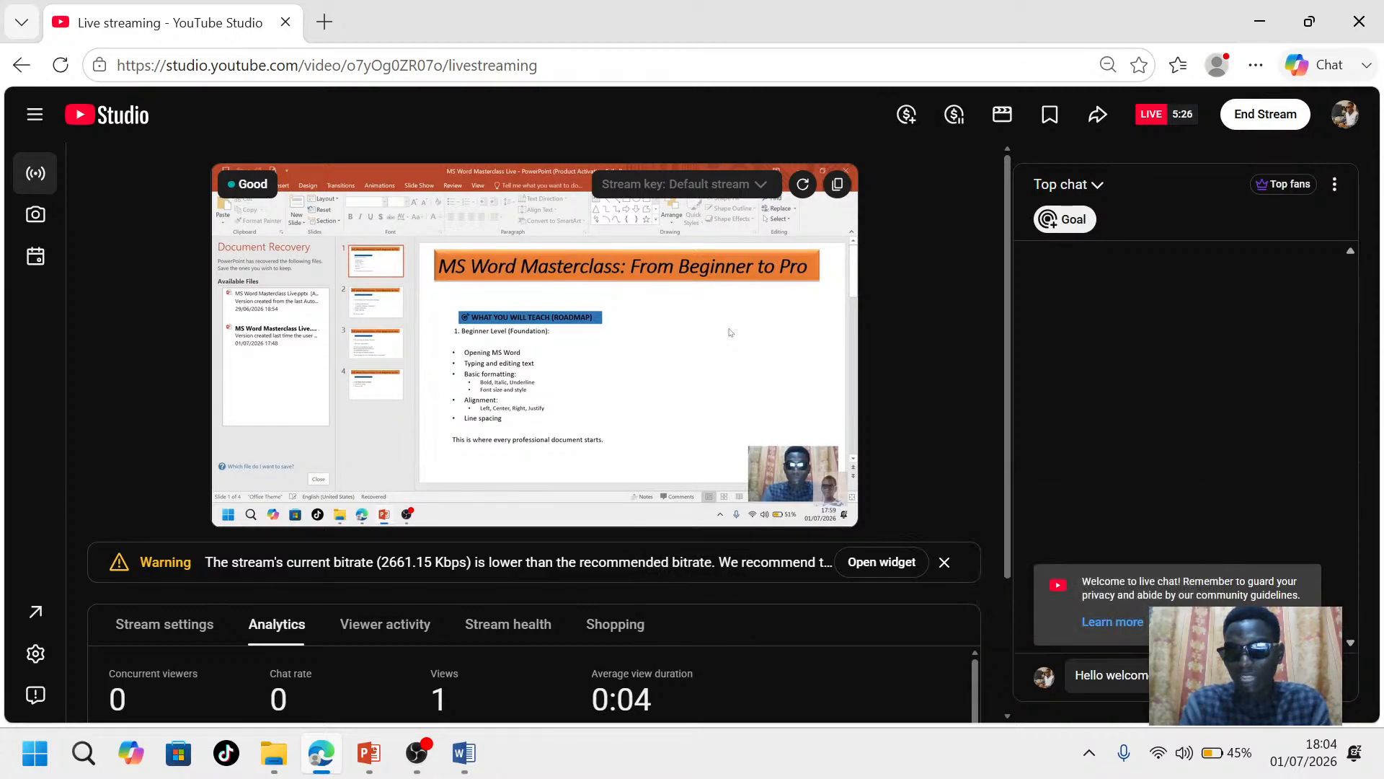
key("Return")
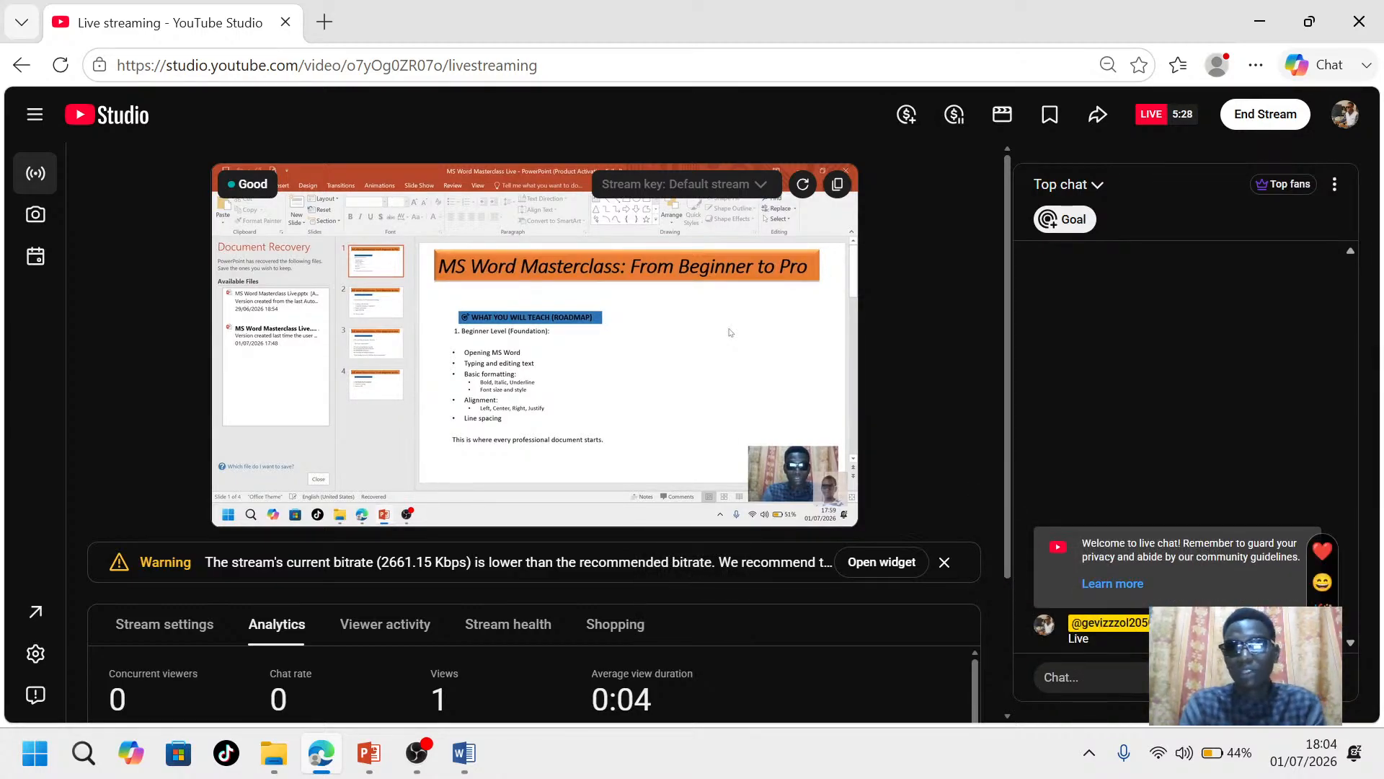
left_click(1320, 552)
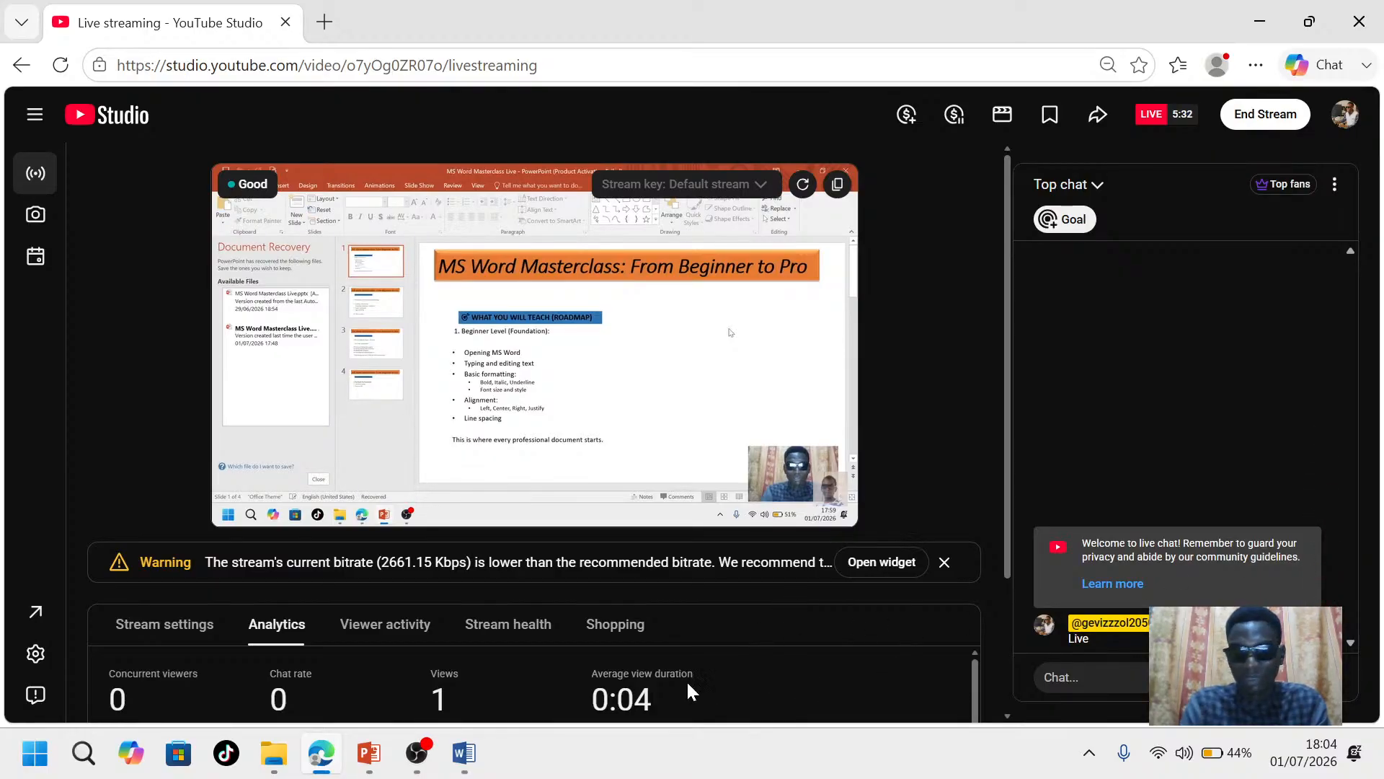
Switch to the Sample document in Word, select all of its text and clear the selection again
mouse_move(441, 763)
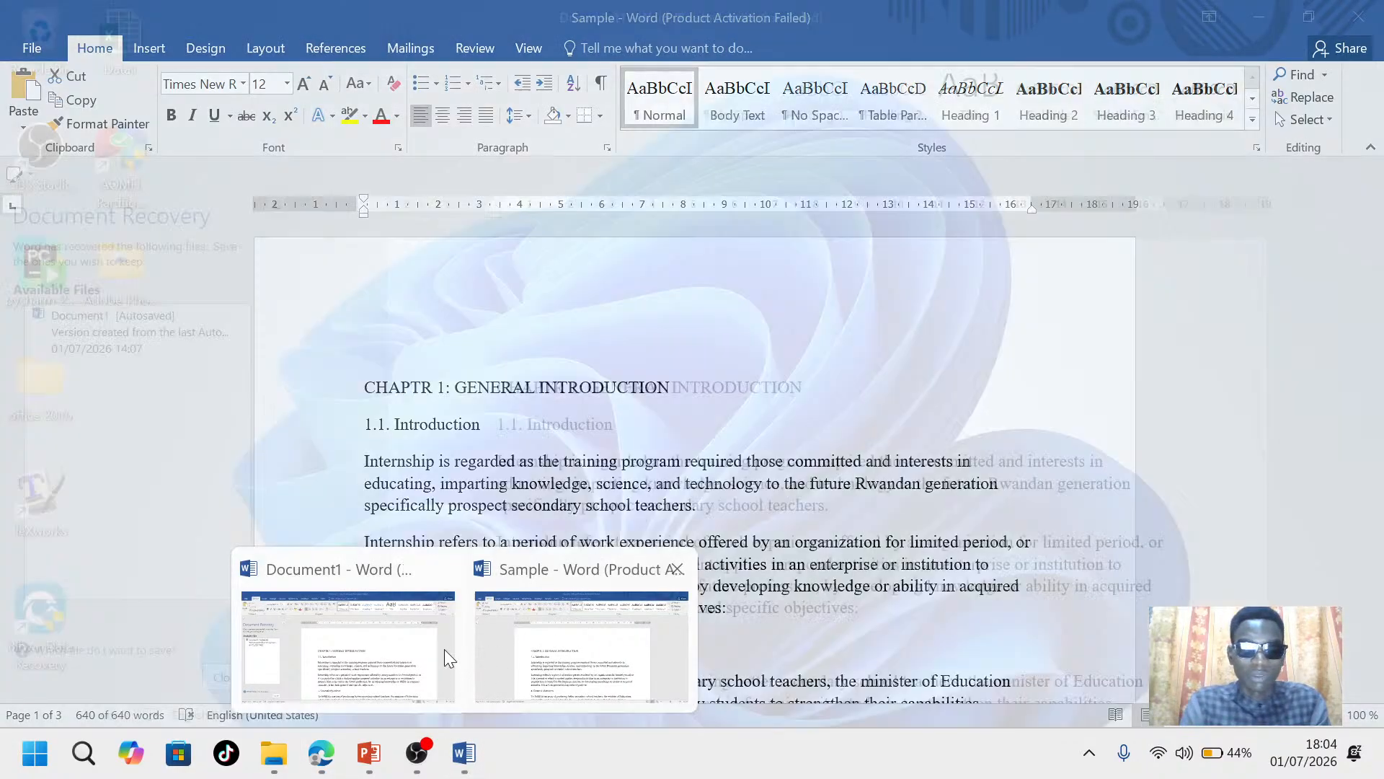
left_click(535, 649)
key("ctrl+a")
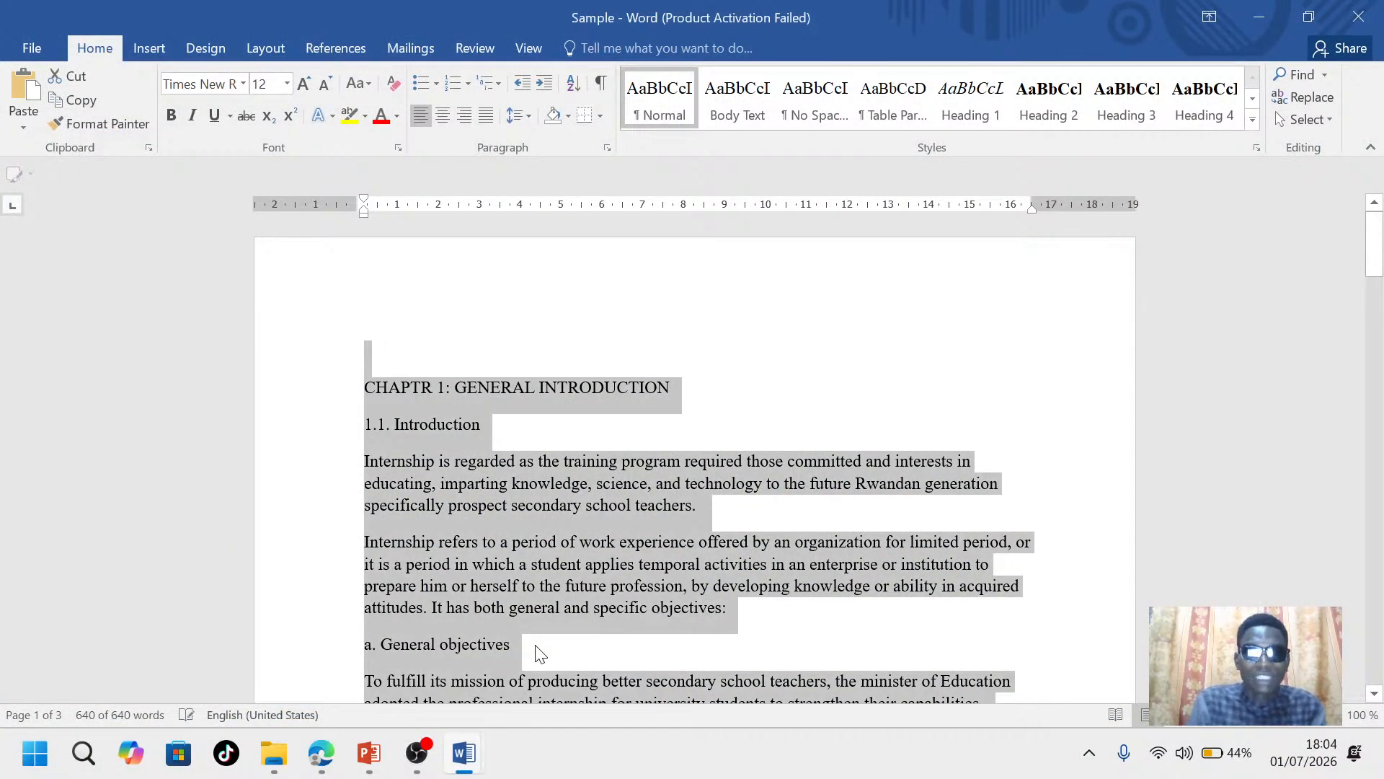
left_click(759, 352)
scroll(627, 442, "down", 1)
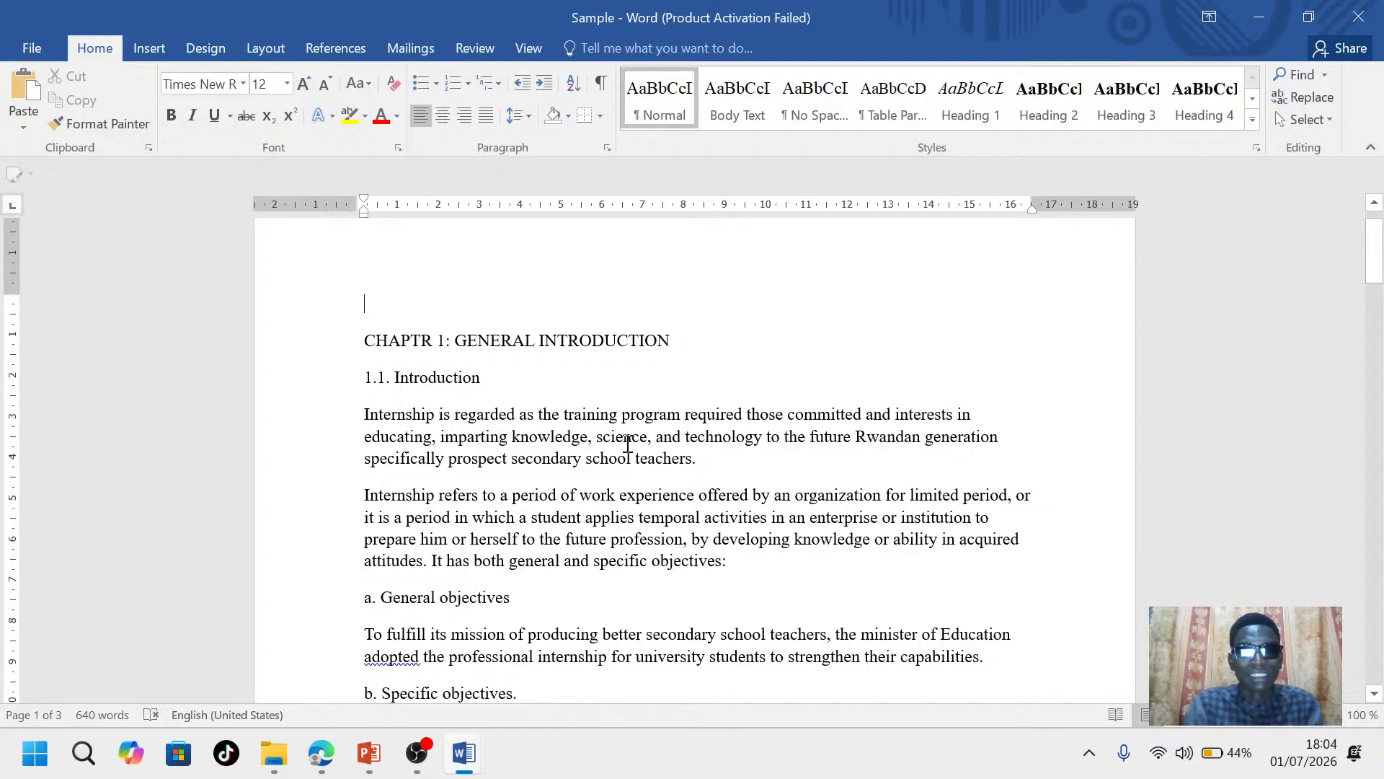
Switch to the PowerPoint presentation to check the basic formatting items on the roadmap slide, and return to the Sample document in Word
mouse_move(368, 752)
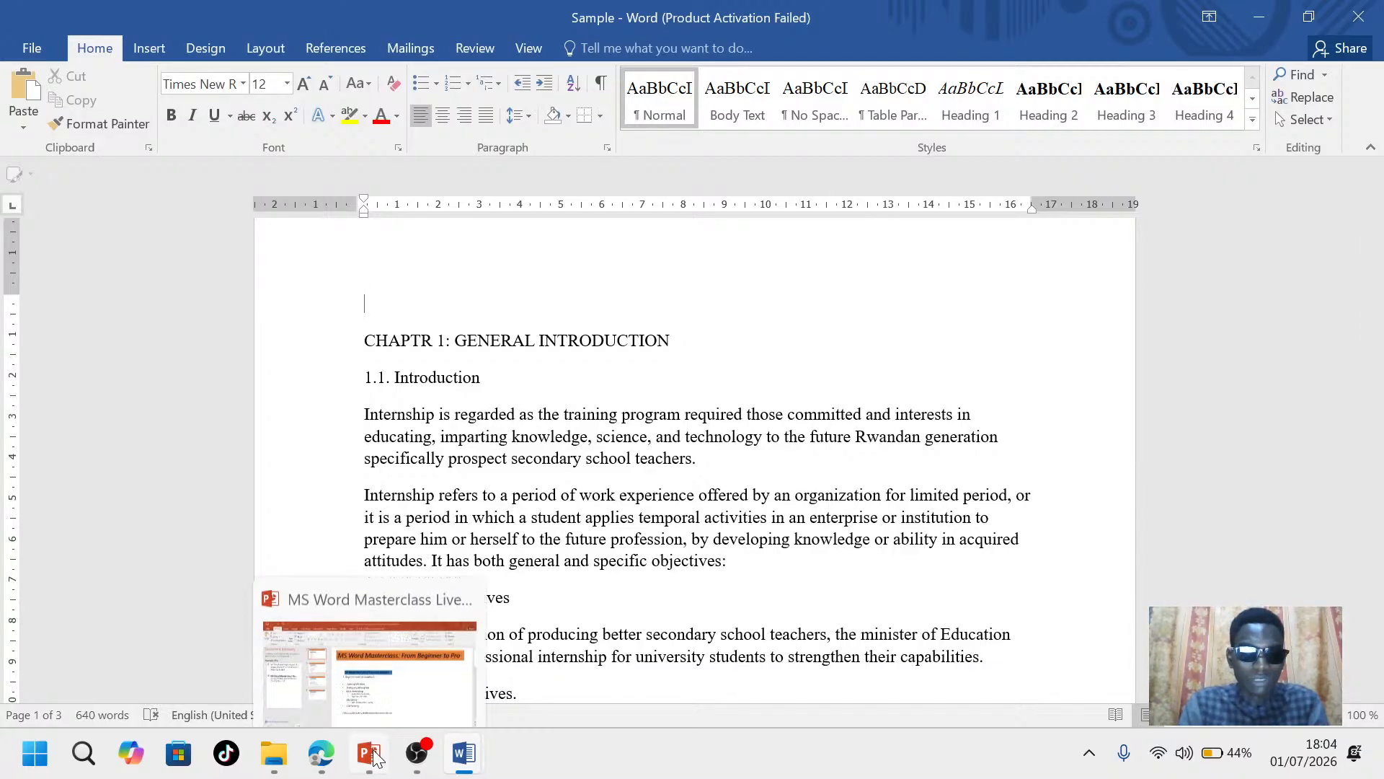
left_click(397, 676)
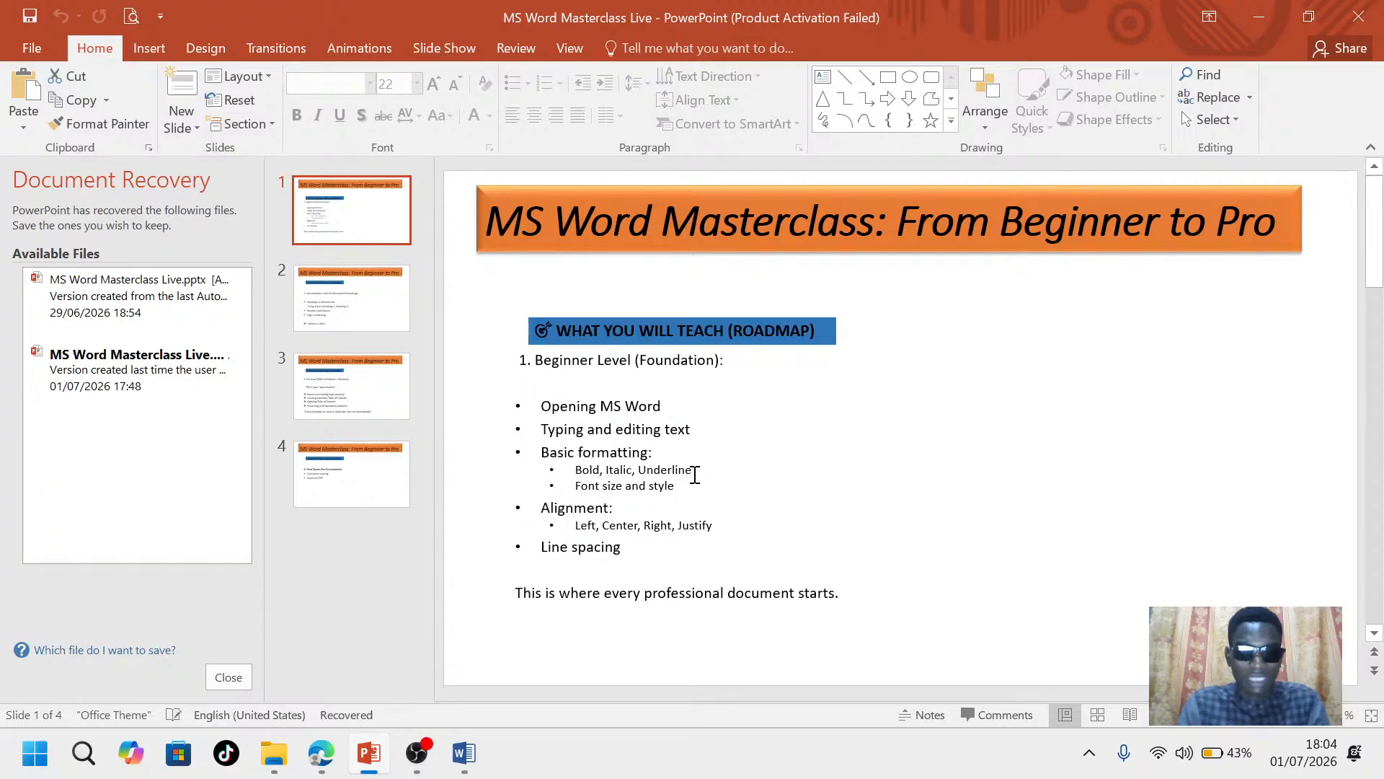
left_click(463, 757)
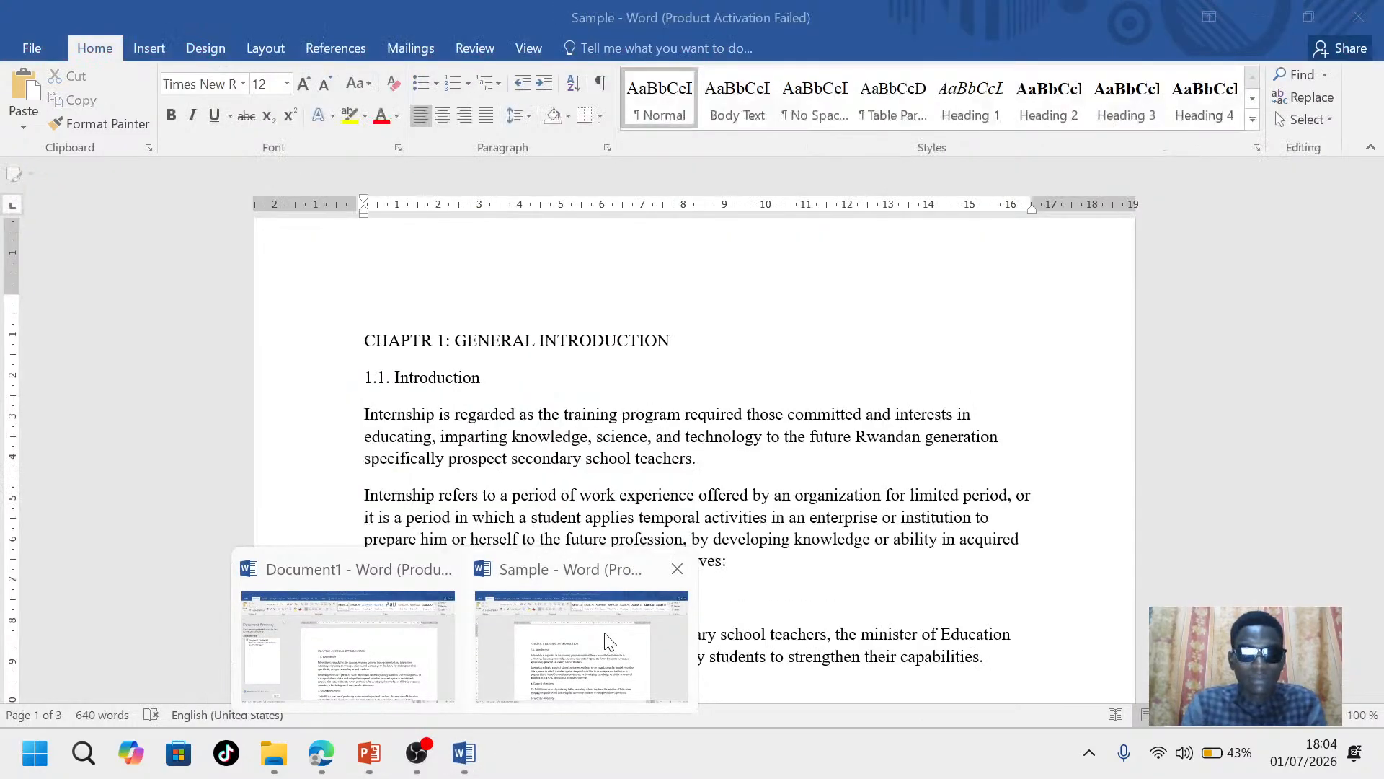
left_click(606, 633)
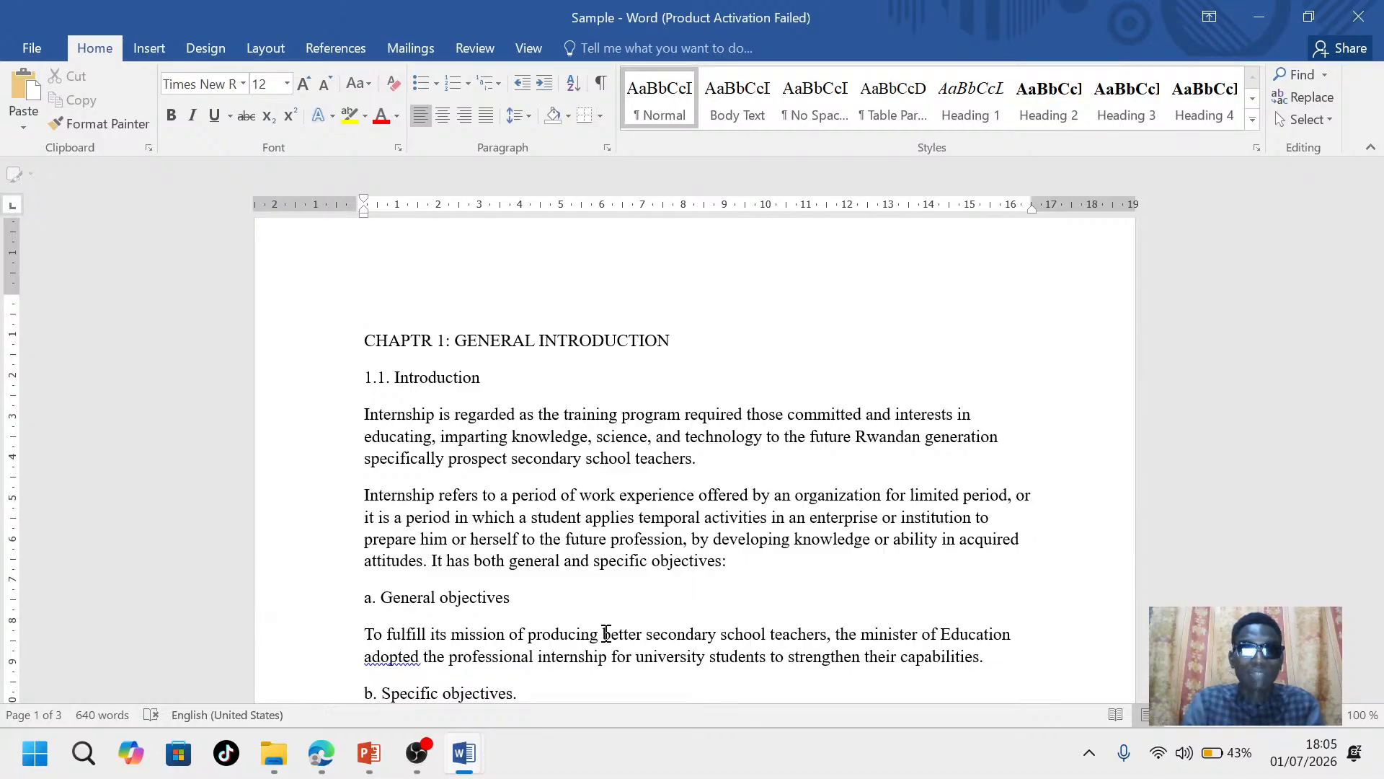
Make the "CHAPTR 1: GENERAL INTRODUCTION" title and the "1.1. Introduction" heading bold
left_click_drag(676, 339, 353, 318)
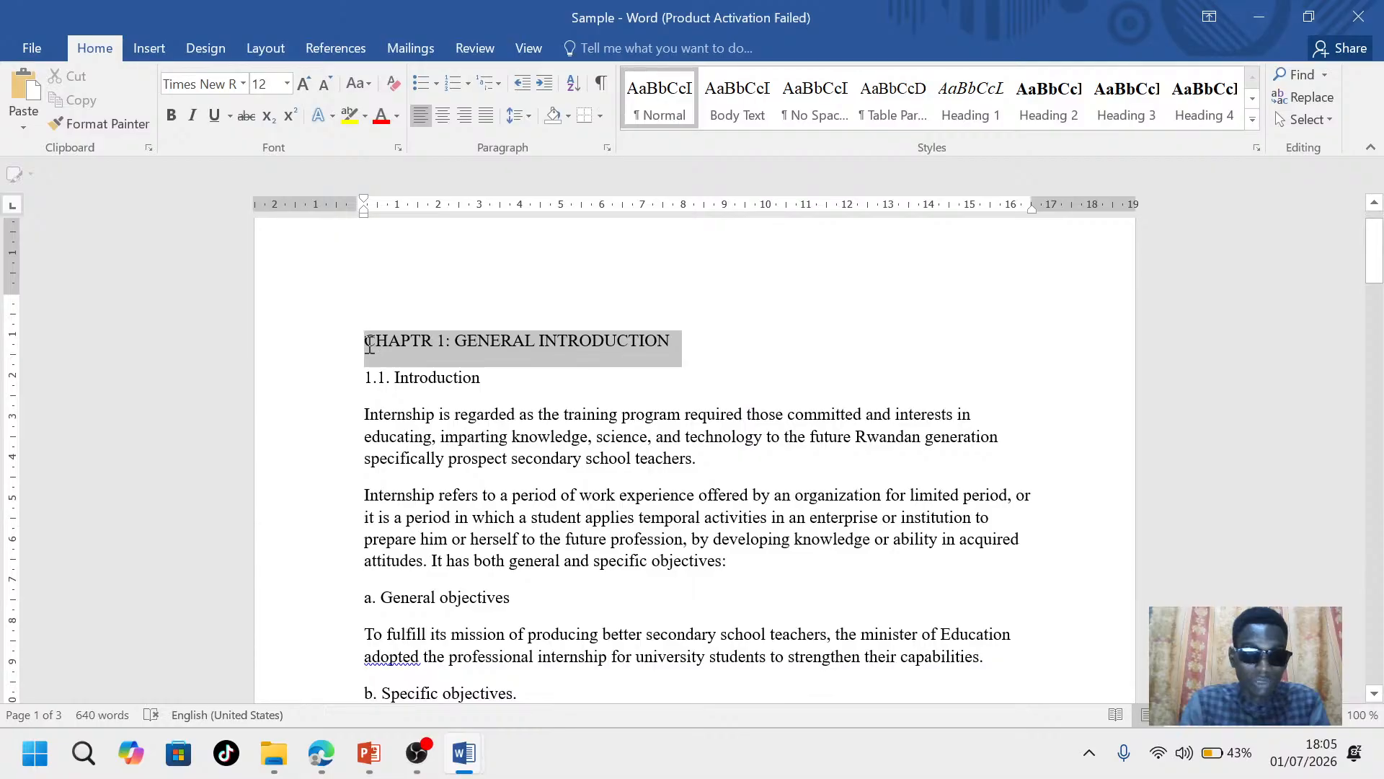
left_click(376, 314)
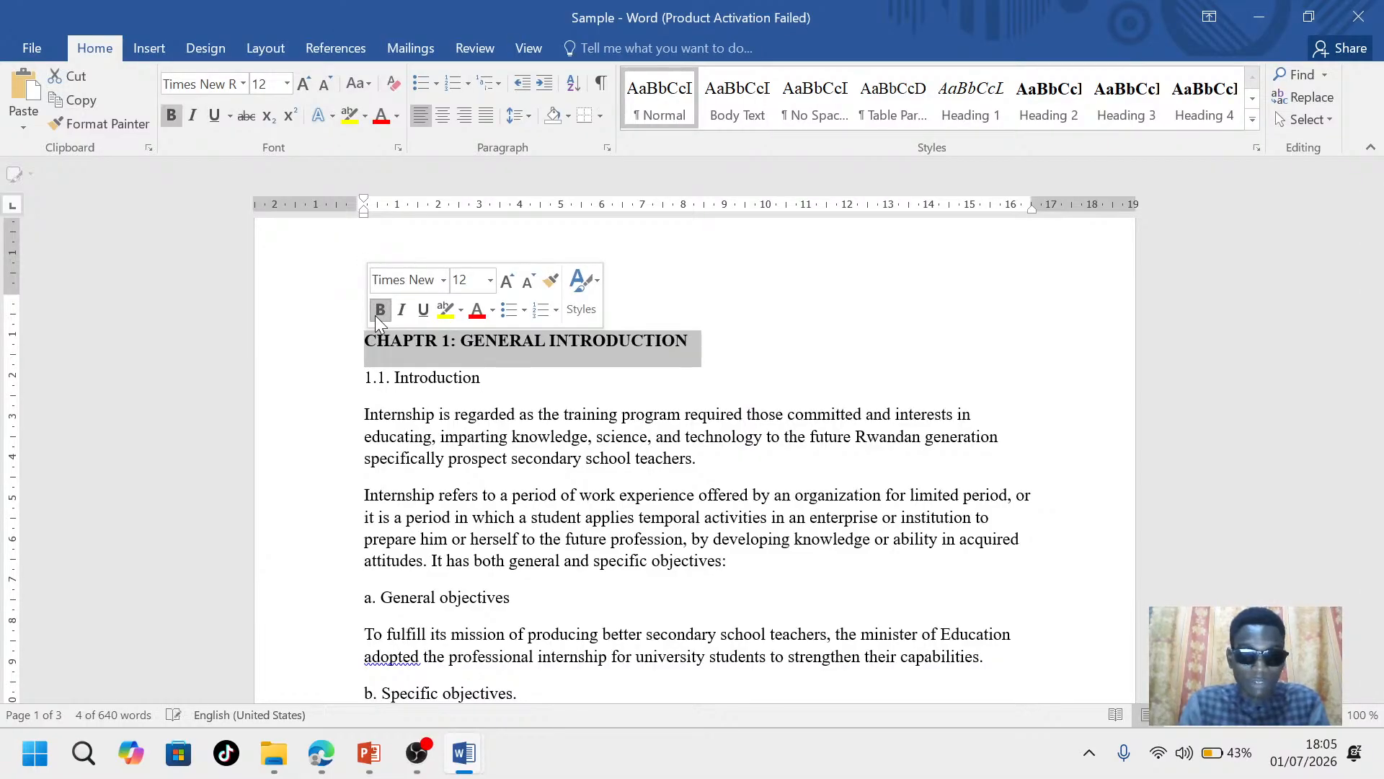
left_click(519, 377)
scroll(521, 378, "down", 1)
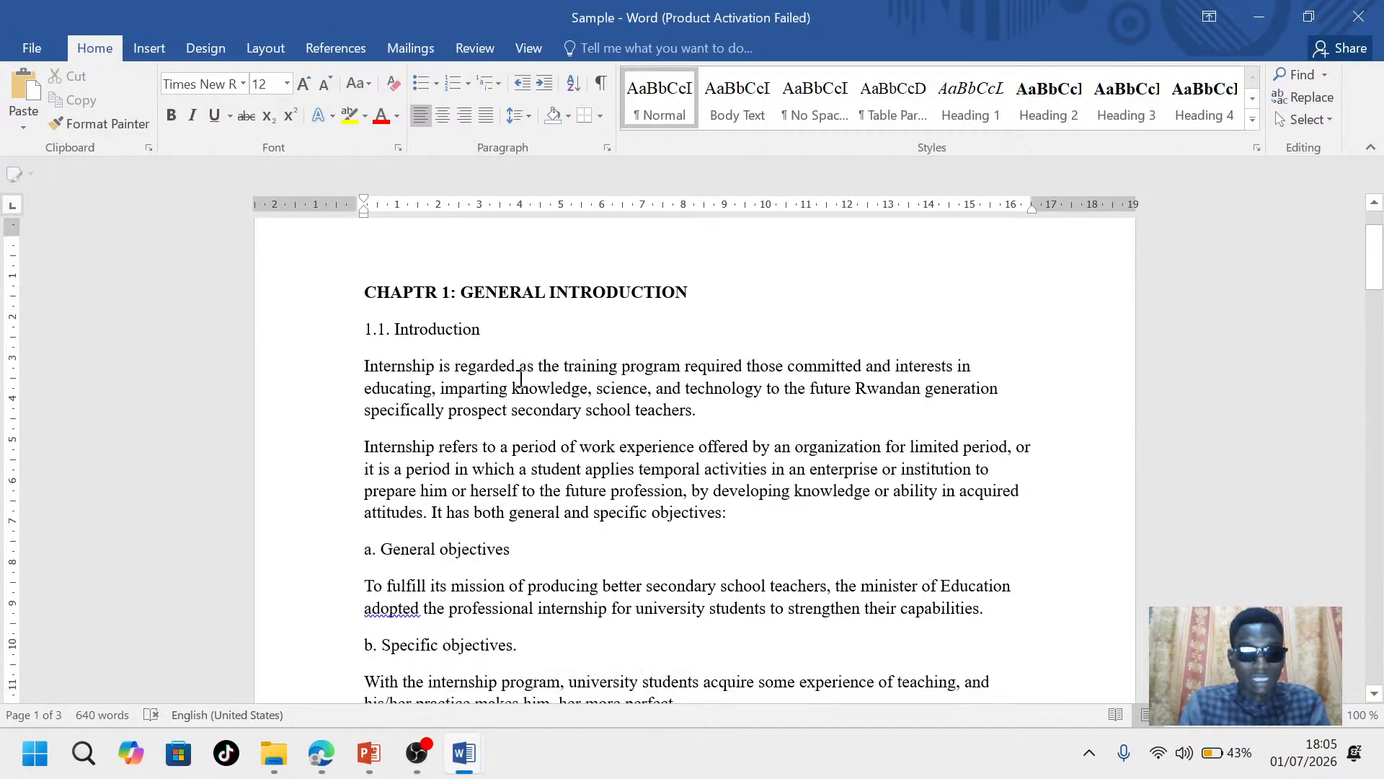
left_click_drag(491, 310, 352, 318)
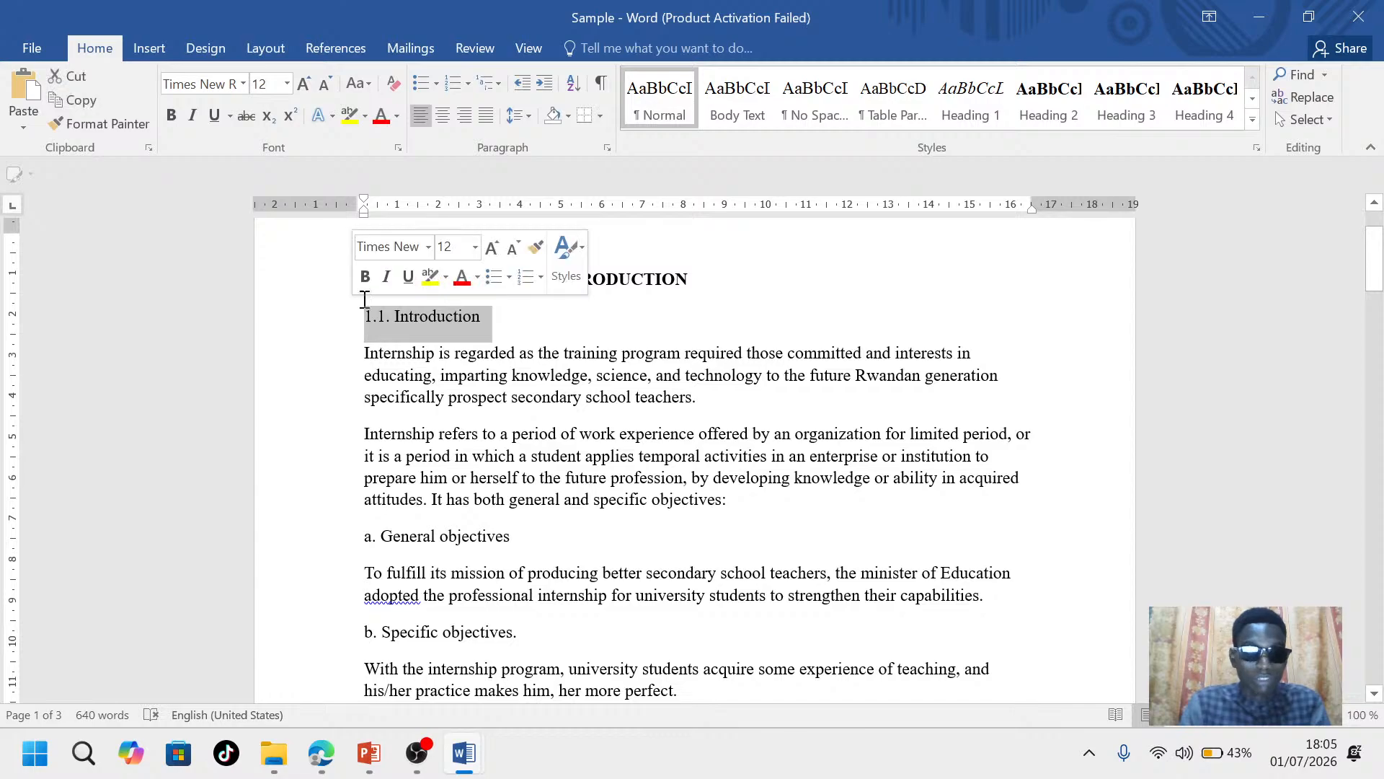
left_click(368, 281)
Make the "a. General objectives" and "b. Specific objectives." headings bold
scroll(489, 478, "down", 1)
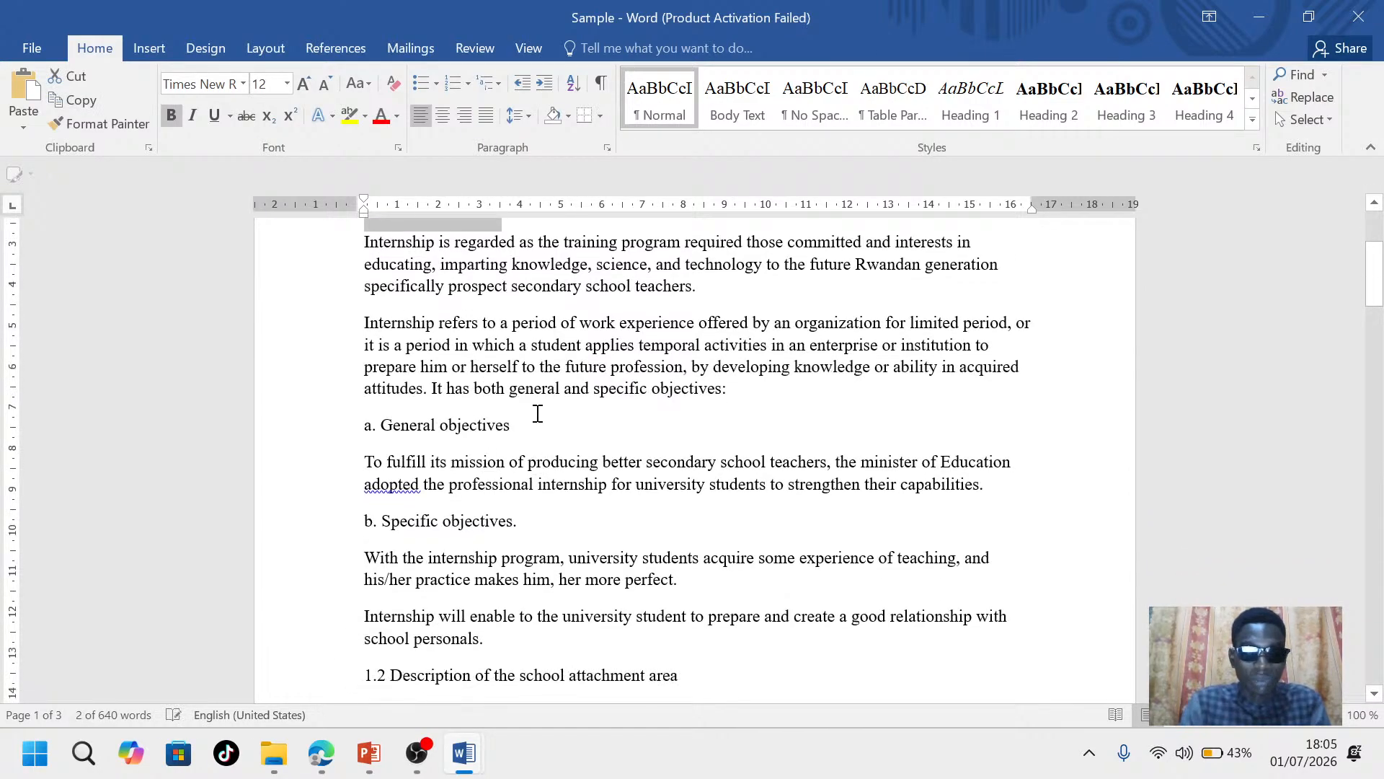
left_click_drag(530, 425, 364, 425)
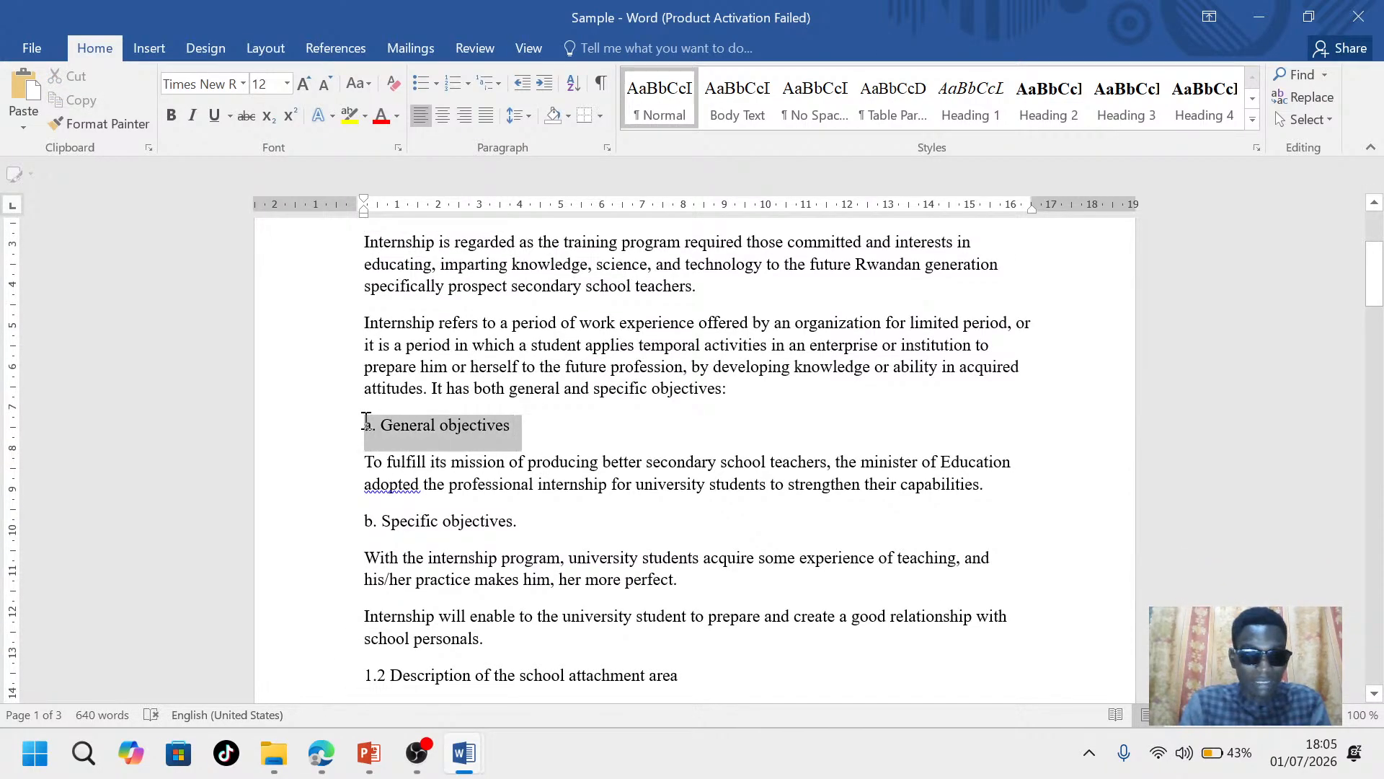
left_click(374, 386)
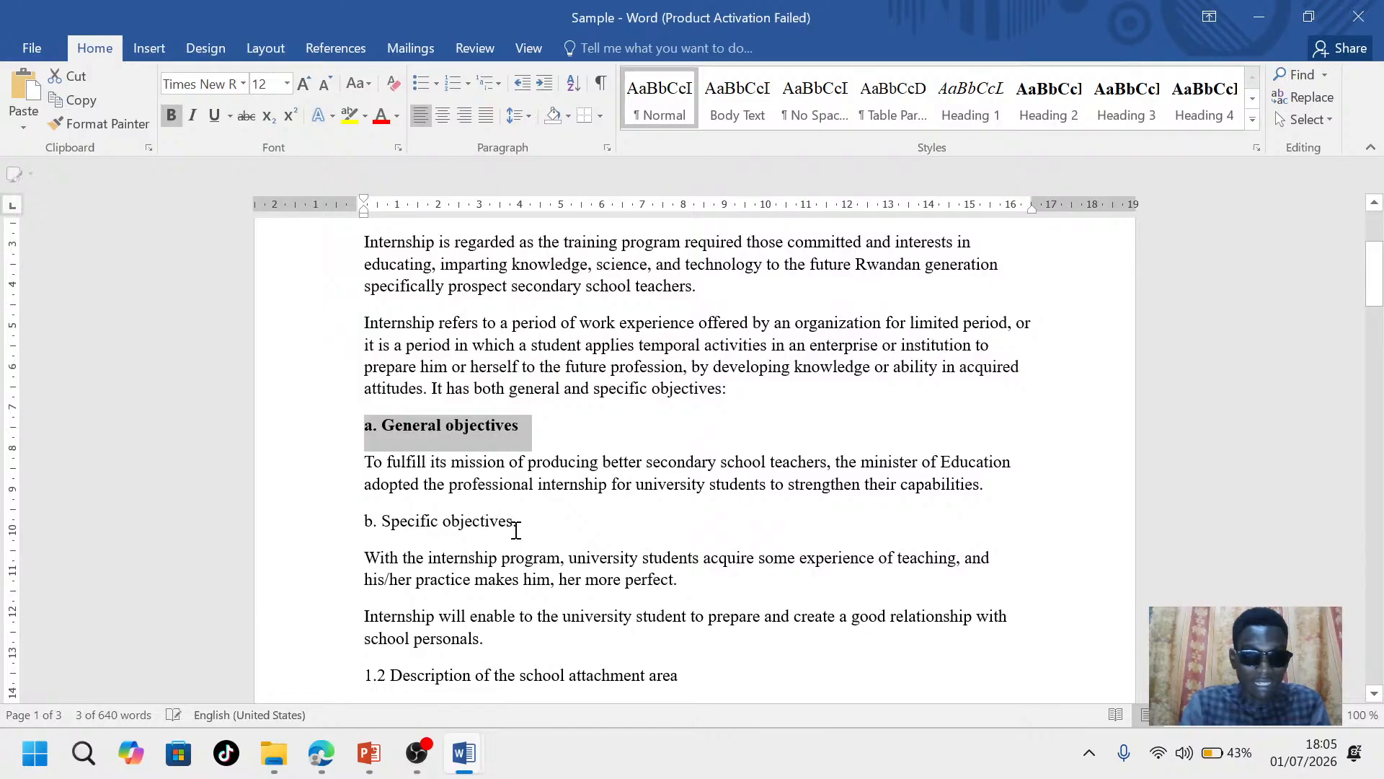
left_click_drag(529, 521, 359, 519)
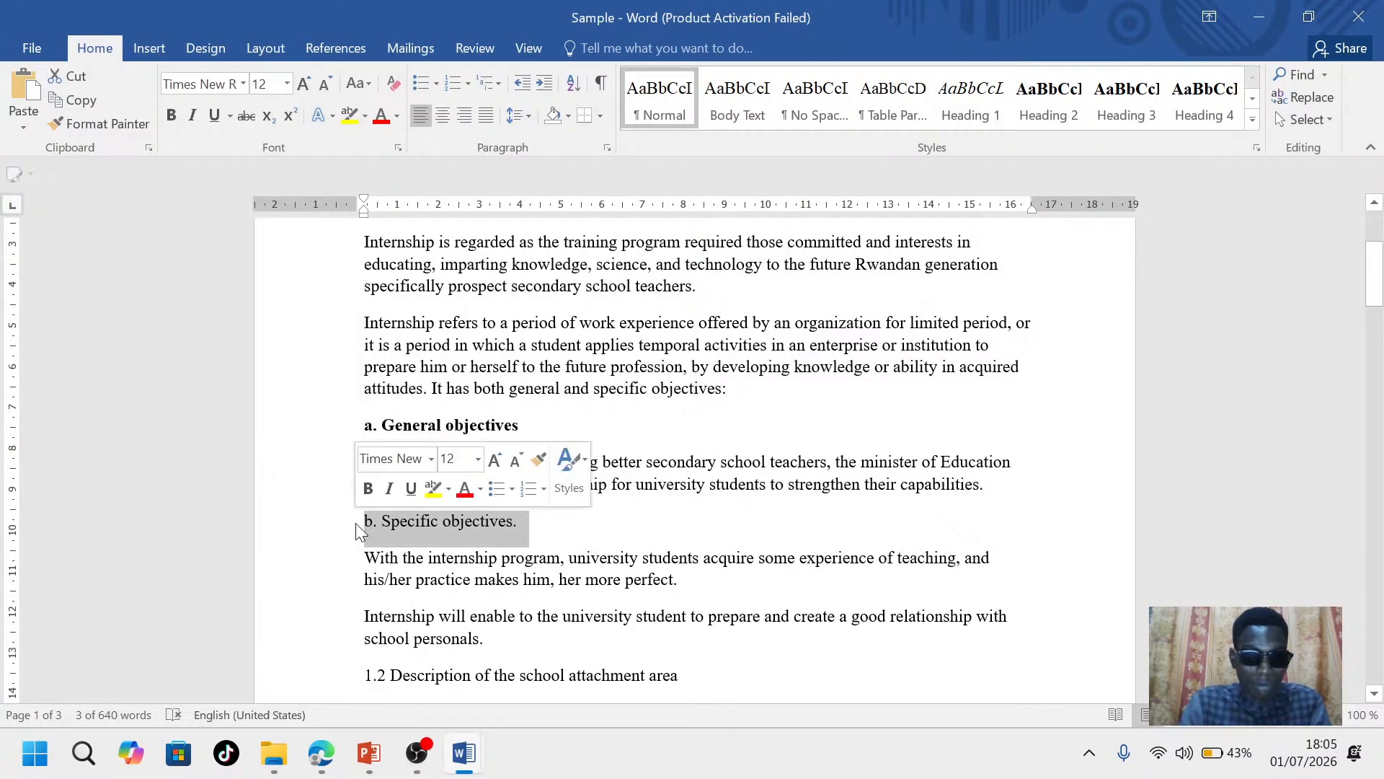
left_click(366, 484)
Bold the headings 1.2 Description of the school attachment area, 1.2.1 Geographical situation and 1.2.2 Historical overview of the school
scroll(456, 538, "down", 3)
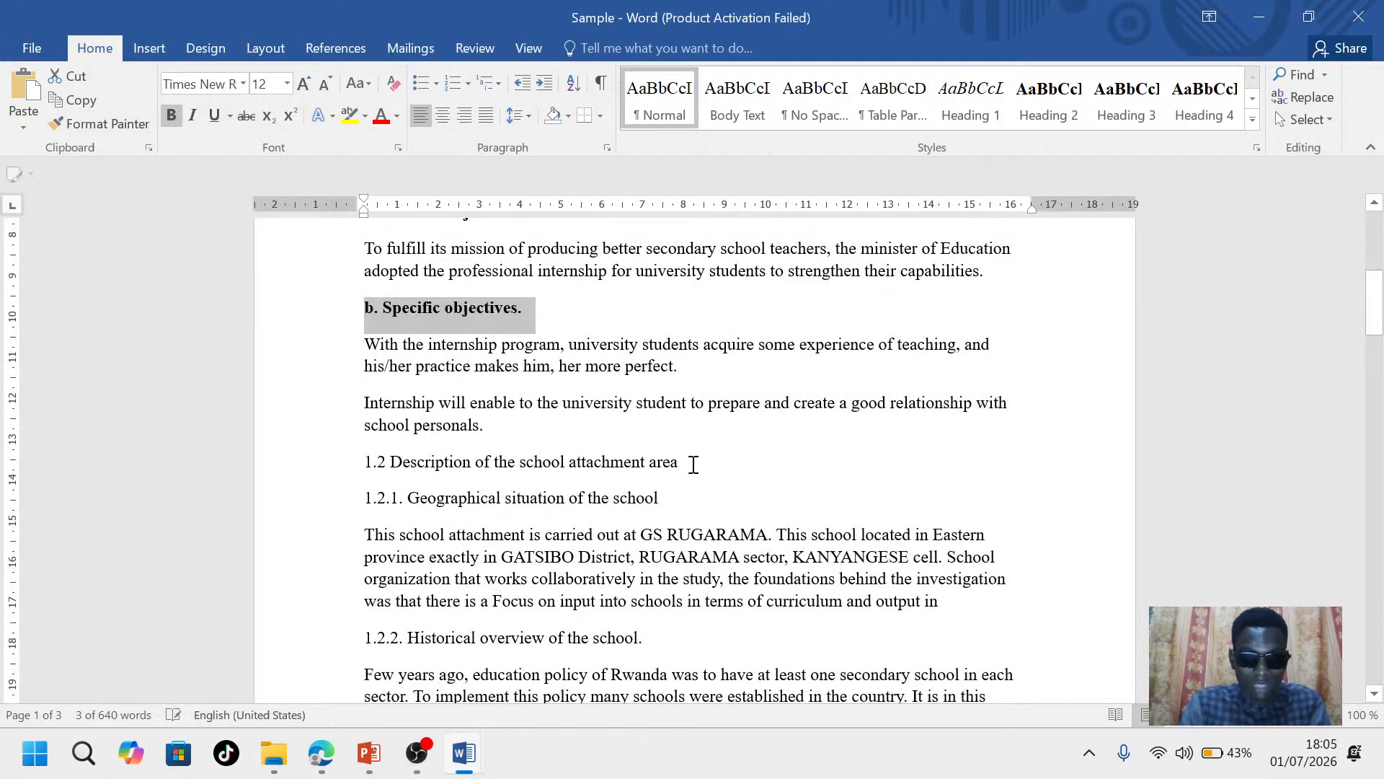
left_click_drag(662, 499, 364, 466)
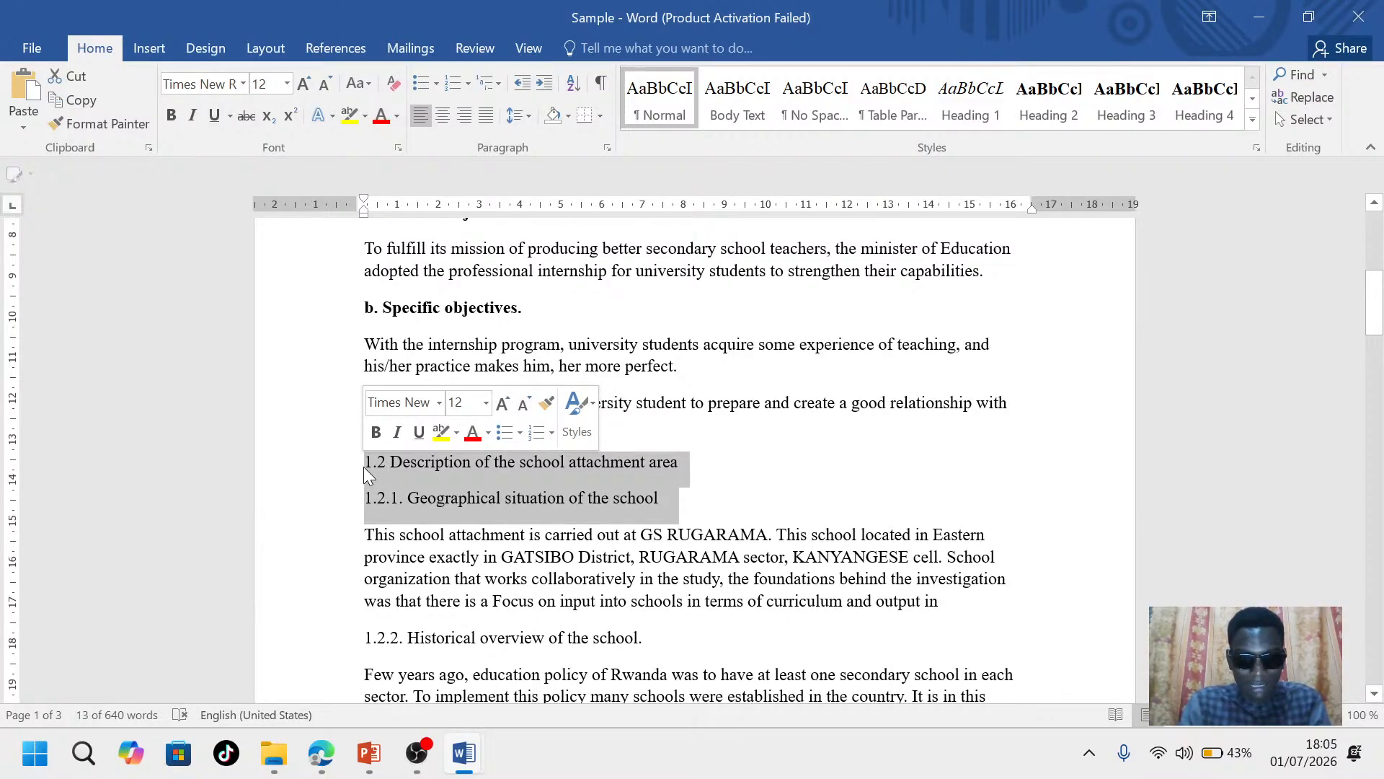
left_click(375, 431)
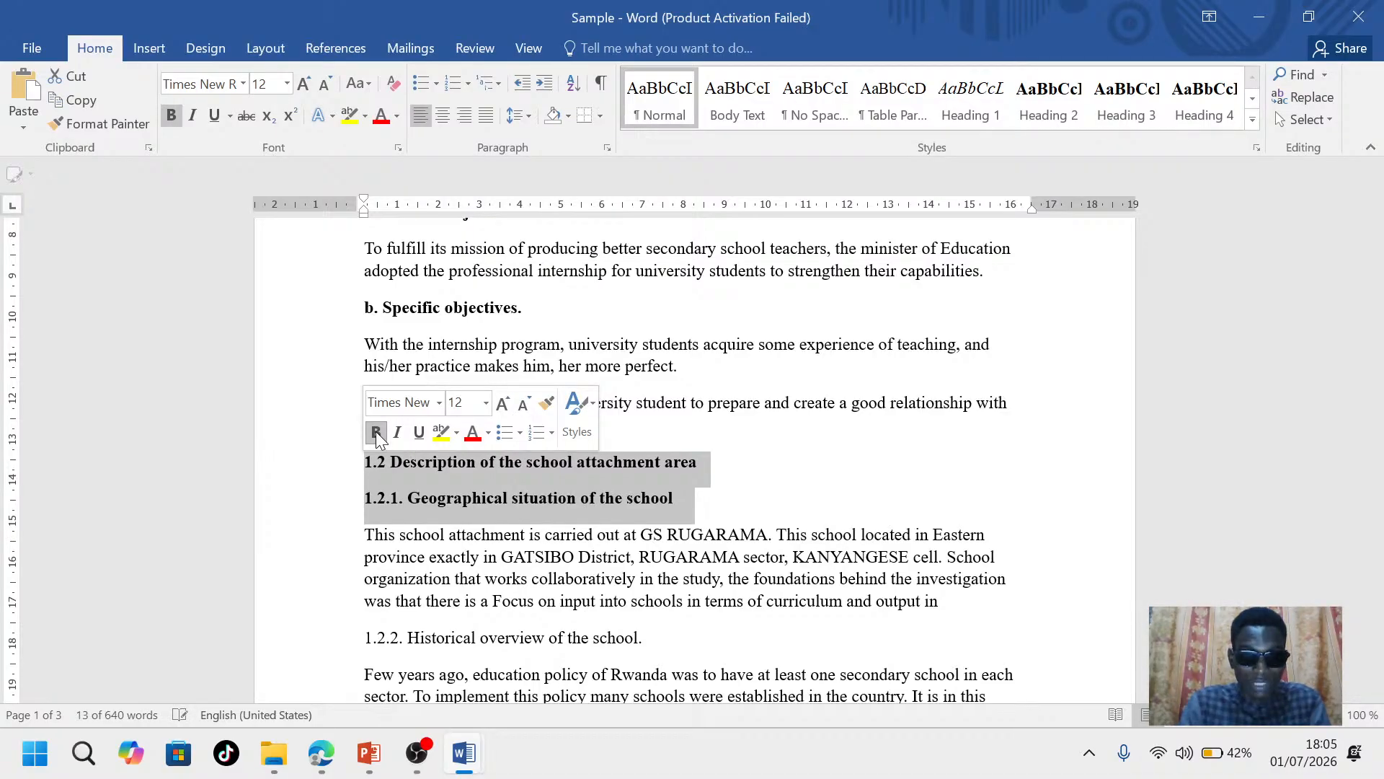
left_click(743, 483)
scroll(743, 483, "down", 4)
left_click_drag(597, 455, 362, 454)
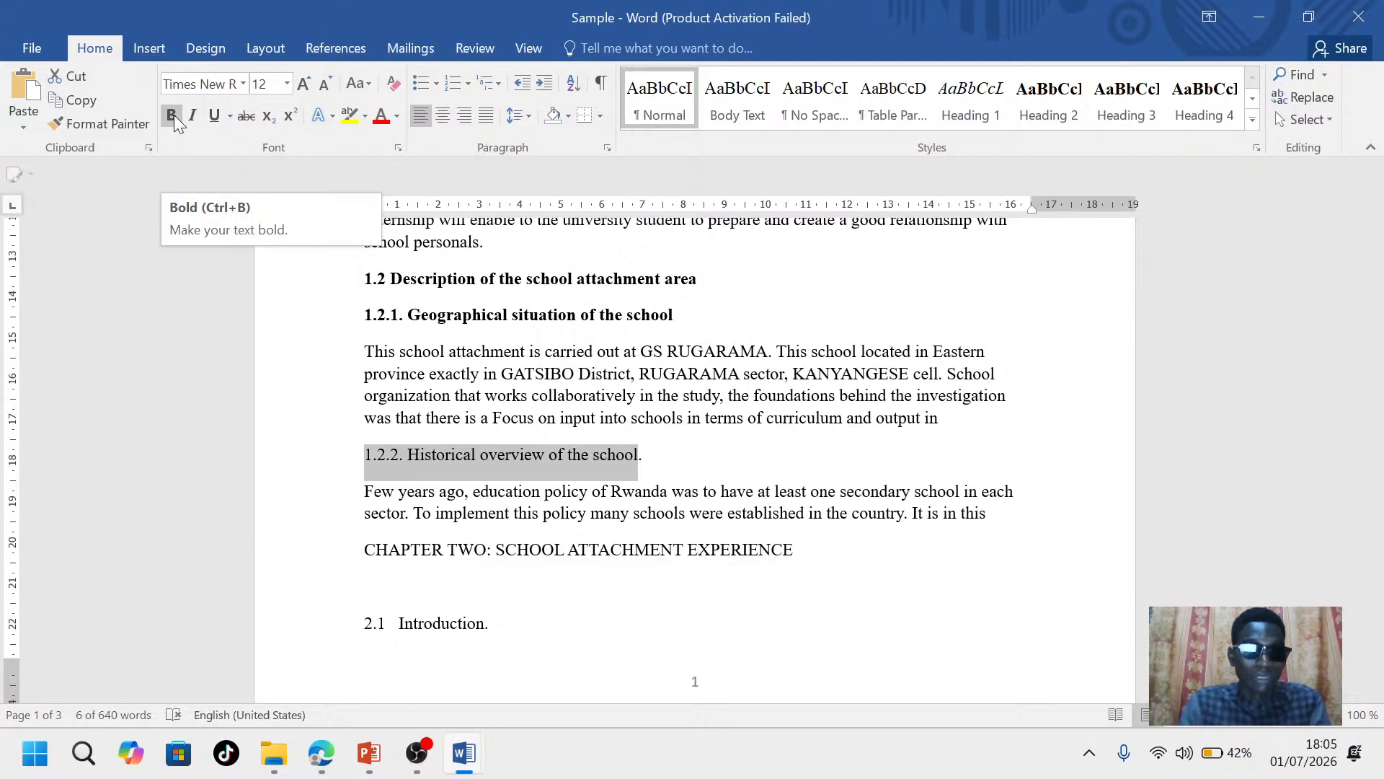
left_click(172, 115)
Make the "CHAPTER TWO: SCHOOL ATTACHMENT EXPERIENCE" title and the "2.1 Introduction." heading bold
scroll(564, 469, "down", 4)
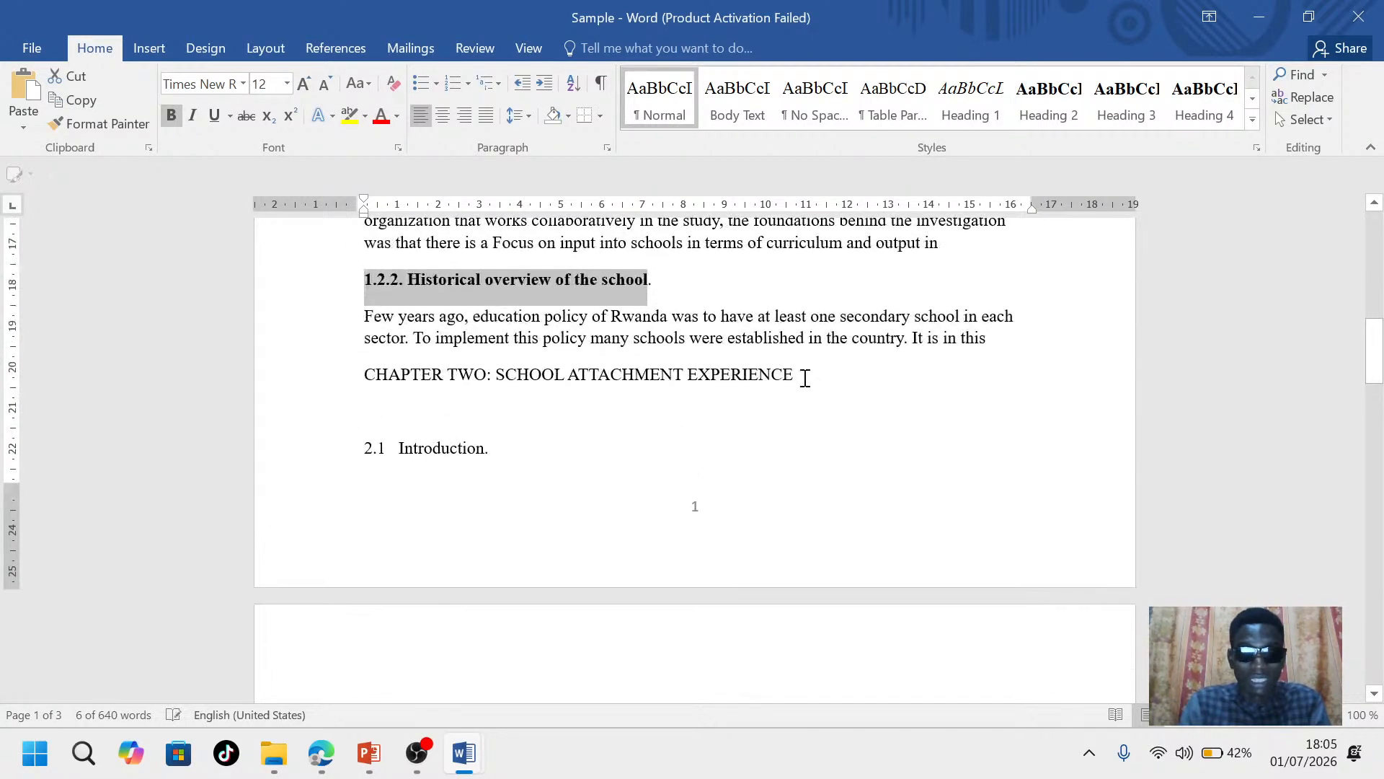
left_click_drag(810, 374, 364, 375)
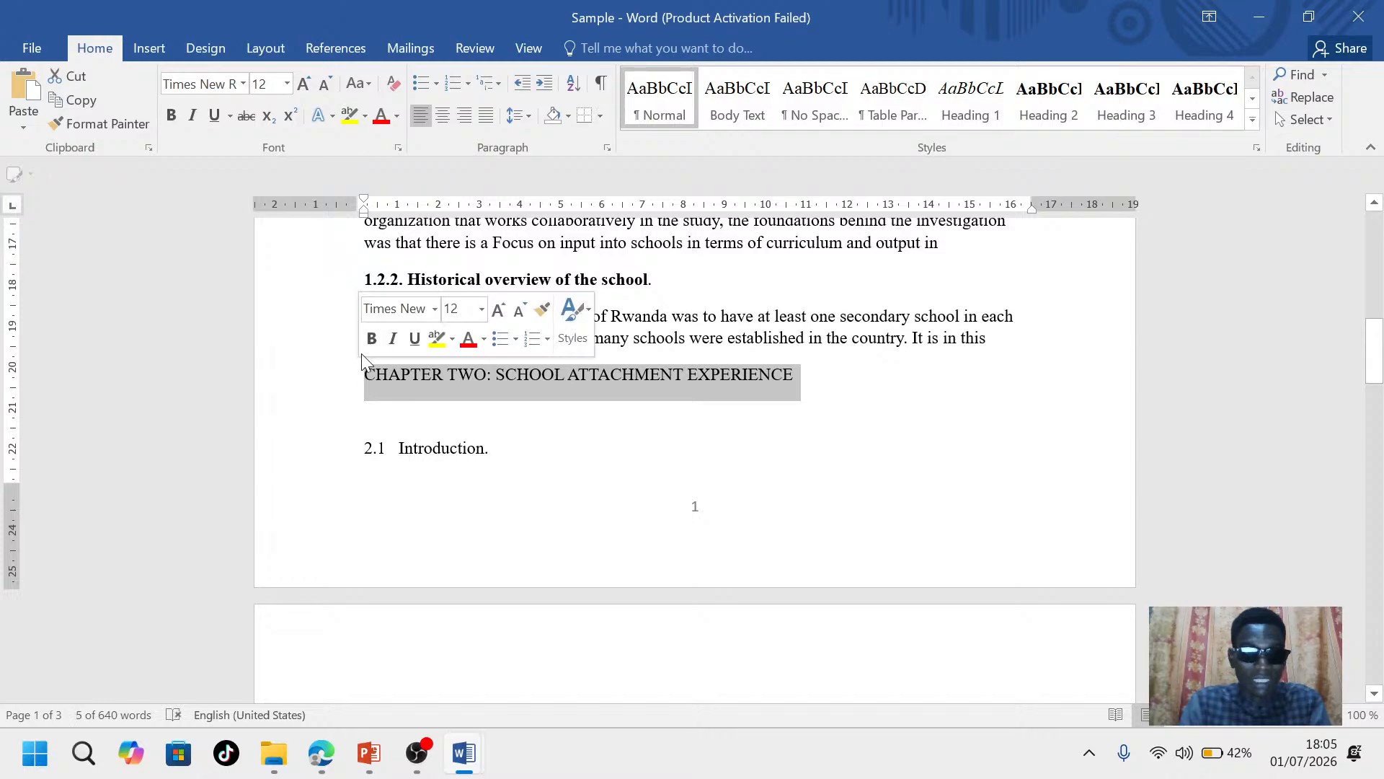
left_click(370, 340)
left_click_drag(498, 459, 353, 447)
left_click(362, 404)
Bold the 2.2, 2.2.1 and 2.2.2 "Getting in touch with" headings about the school community, administrative staff and teaching staff
scroll(530, 490, "down", 3)
scroll(537, 509, "down", 3)
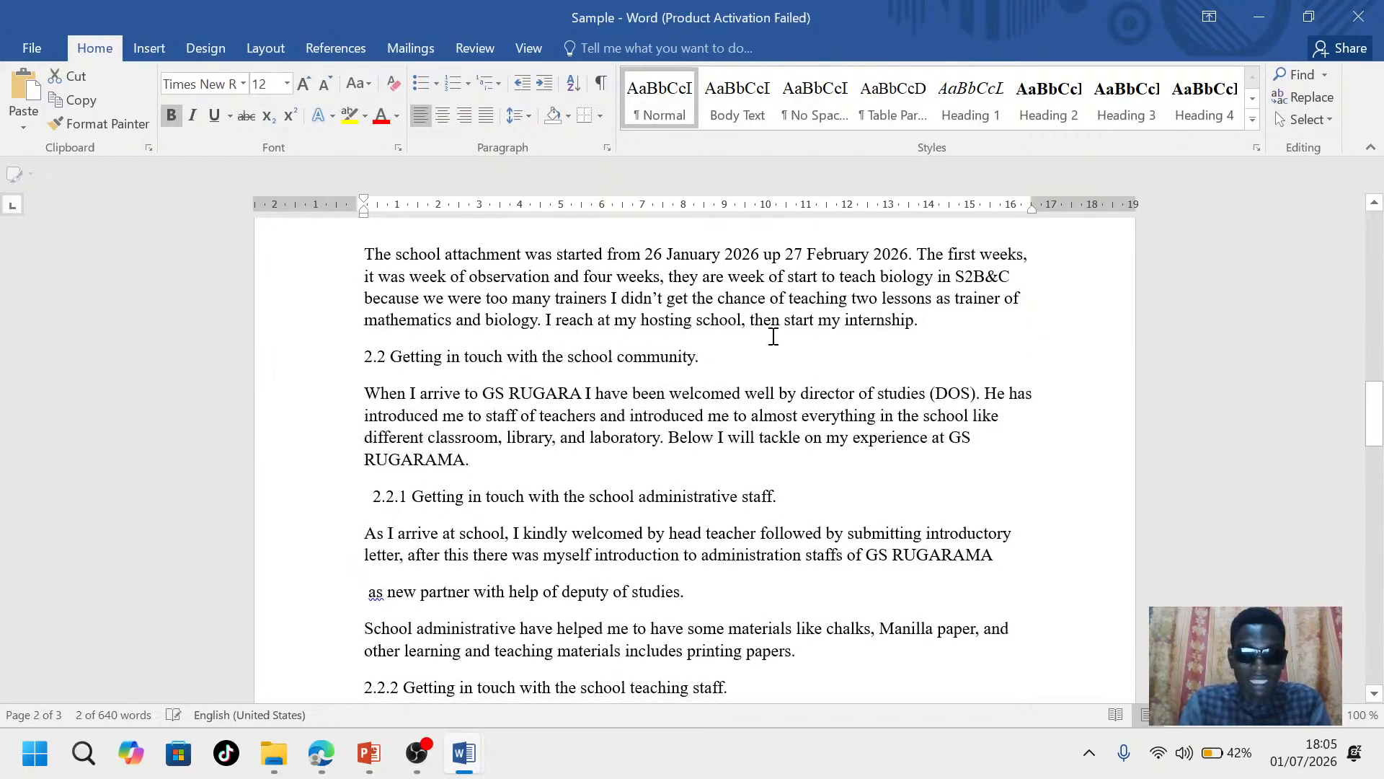
left_click_drag(705, 355, 349, 358)
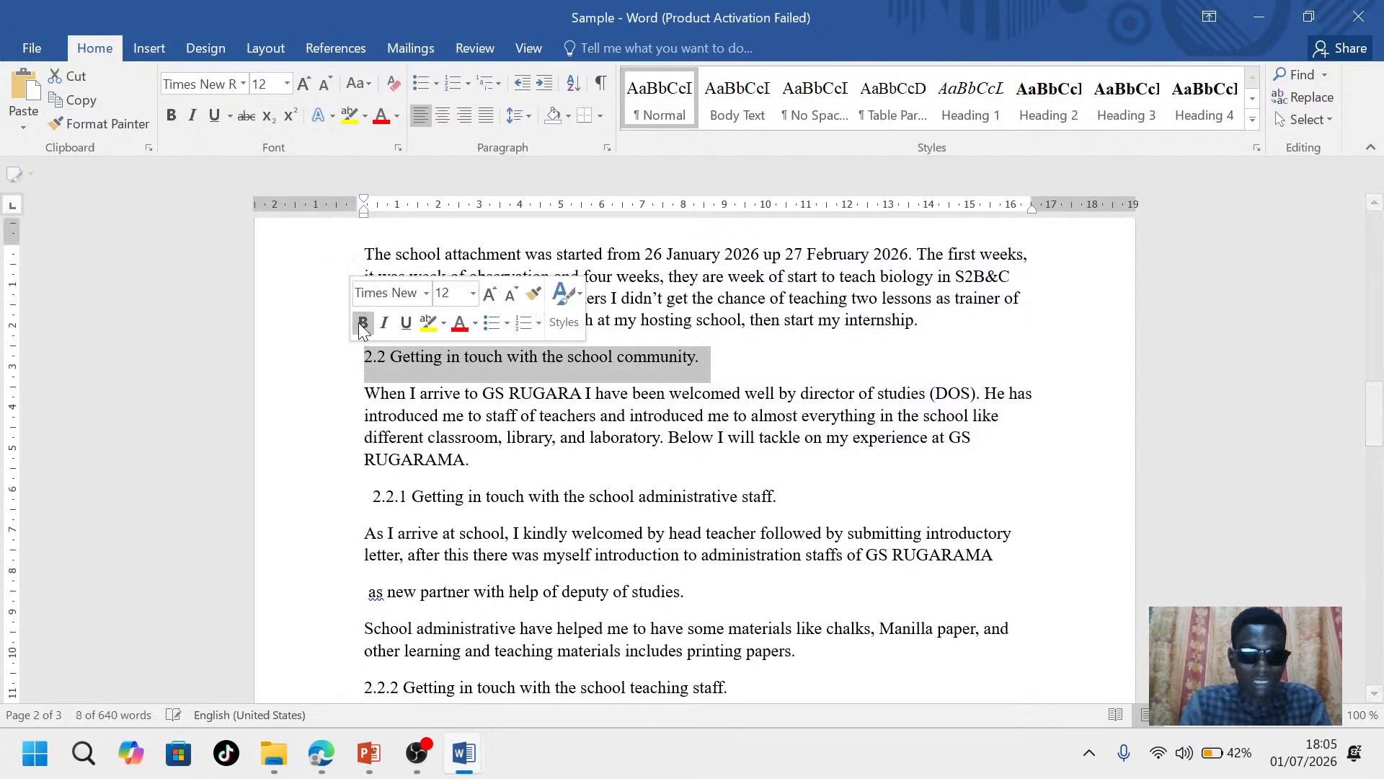
left_click(362, 322)
scroll(459, 414, "down", 1)
scroll(459, 415, "down", 2)
left_click_drag(786, 320, 367, 320)
left_click(373, 291)
scroll(794, 341, "down", 2)
left_click_drag(743, 357, 362, 358)
left_click(381, 322)
Make the "REFERENCE" heading above the bibliography entries bold and clear the selection
scroll(512, 467, "down", 1)
scroll(512, 467, "down", 2)
left_click_drag(482, 388, 363, 389)
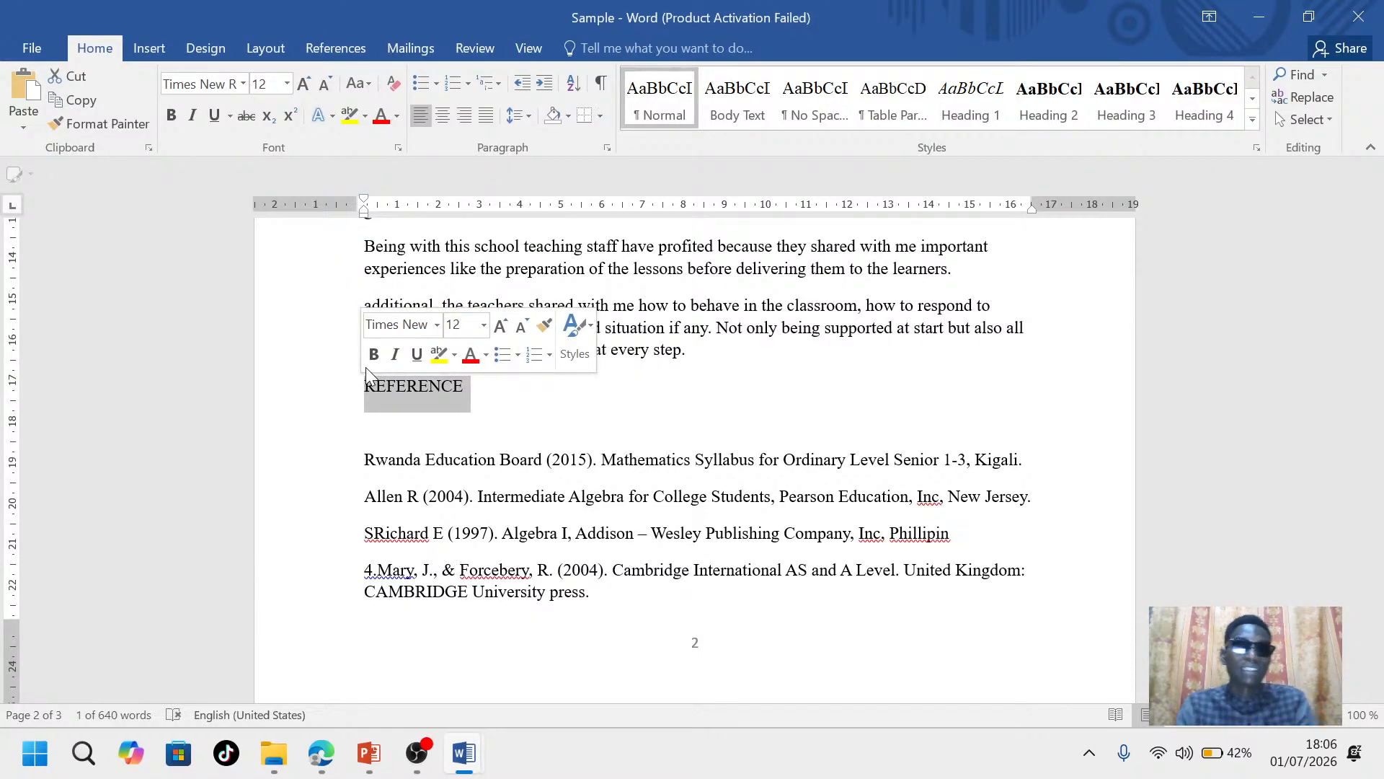
left_click(367, 363)
left_click(646, 530)
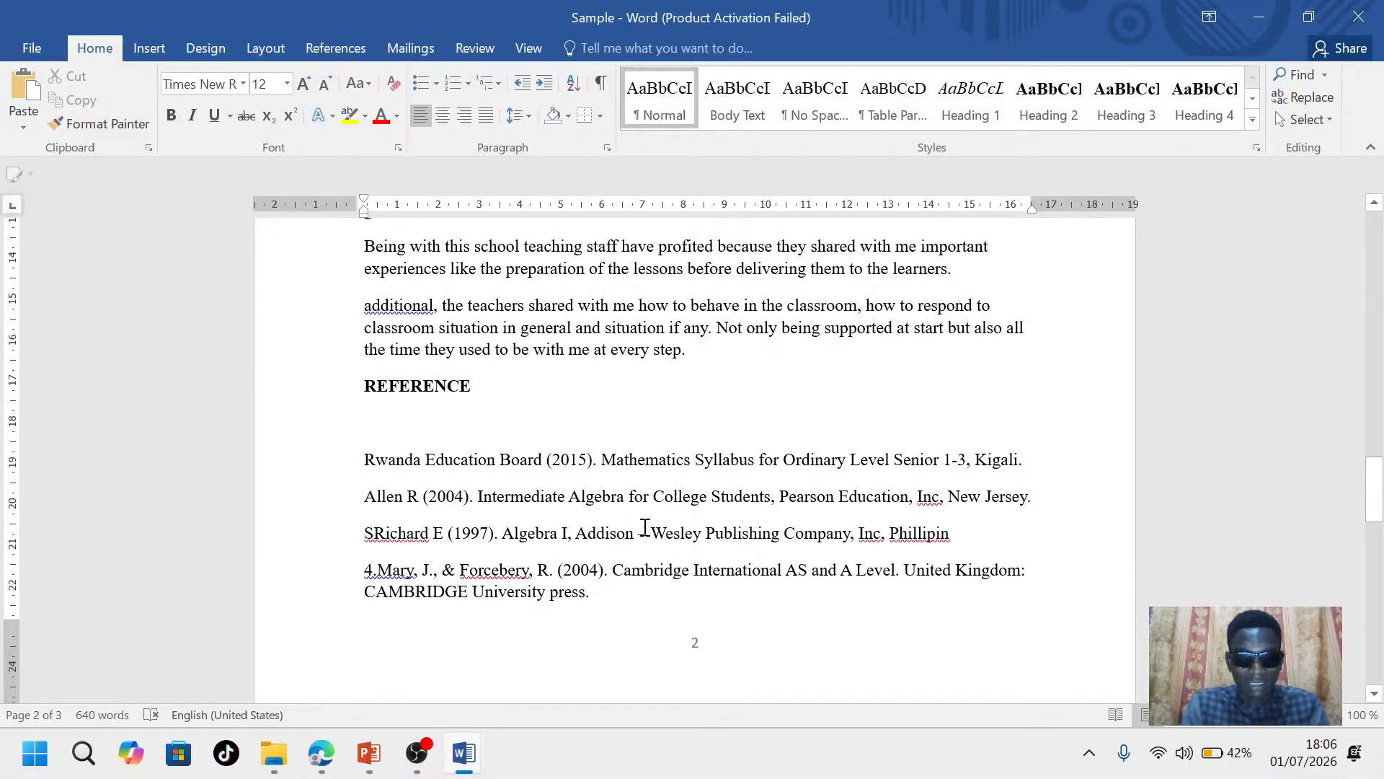
Italicize the "a. General objectives" and "b. Specific objectives." headings on the first page
scroll(646, 527, "up", 15)
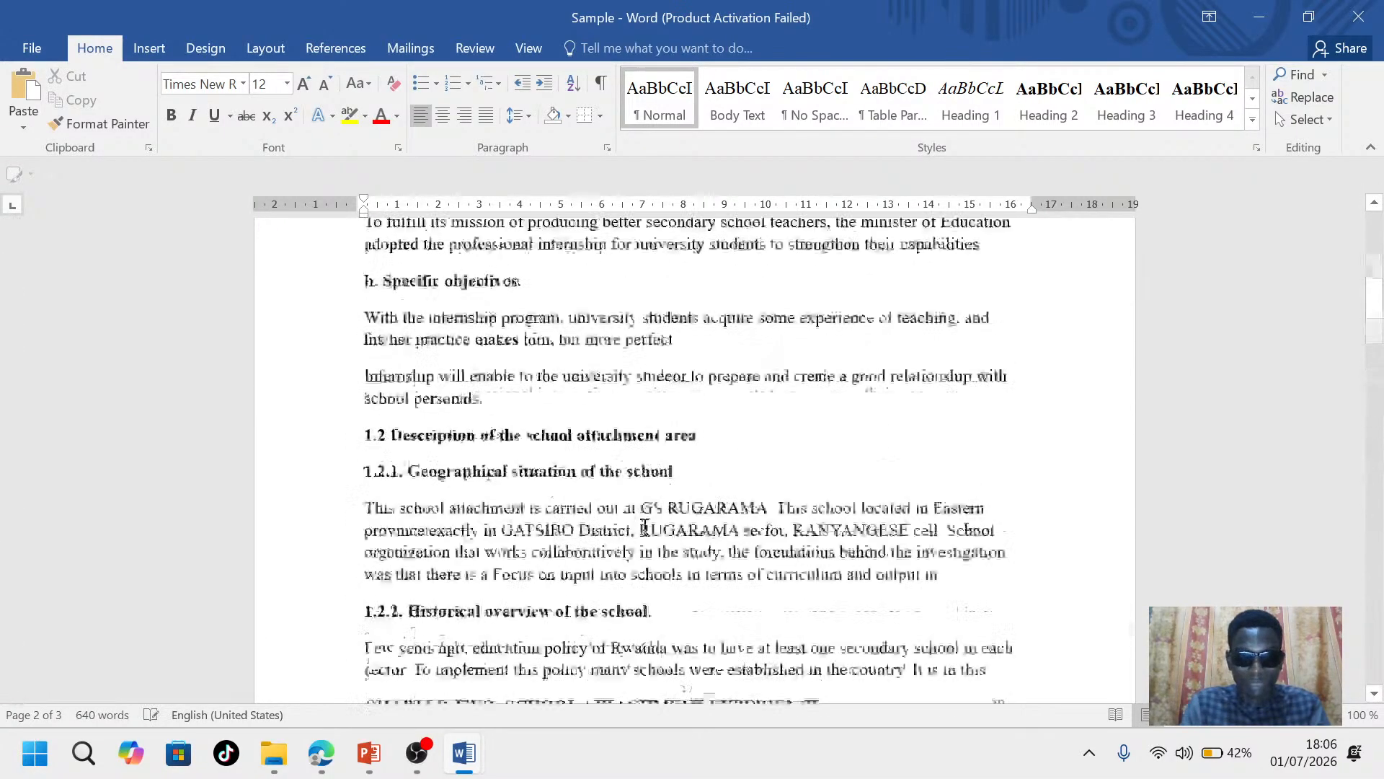
scroll(645, 527, "up", 6)
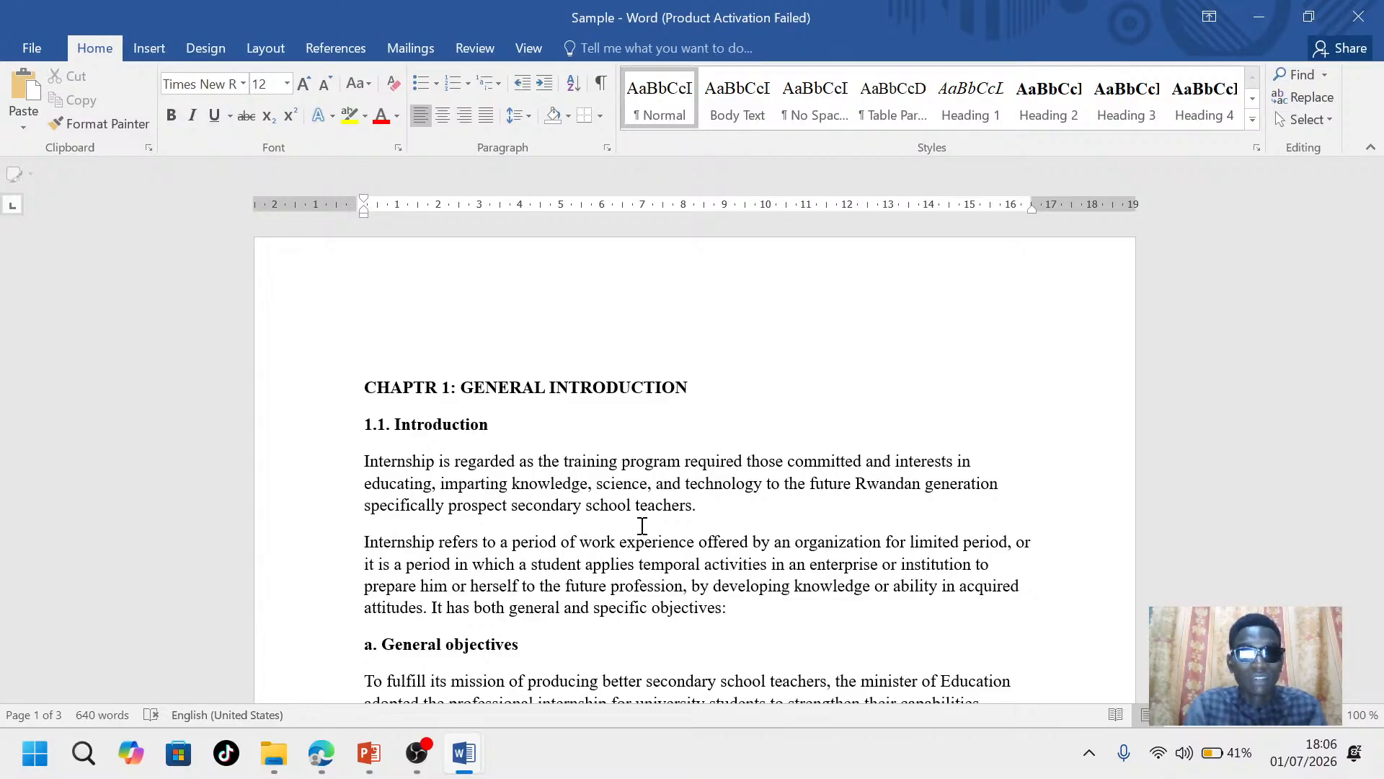
scroll(620, 598, "down", 4)
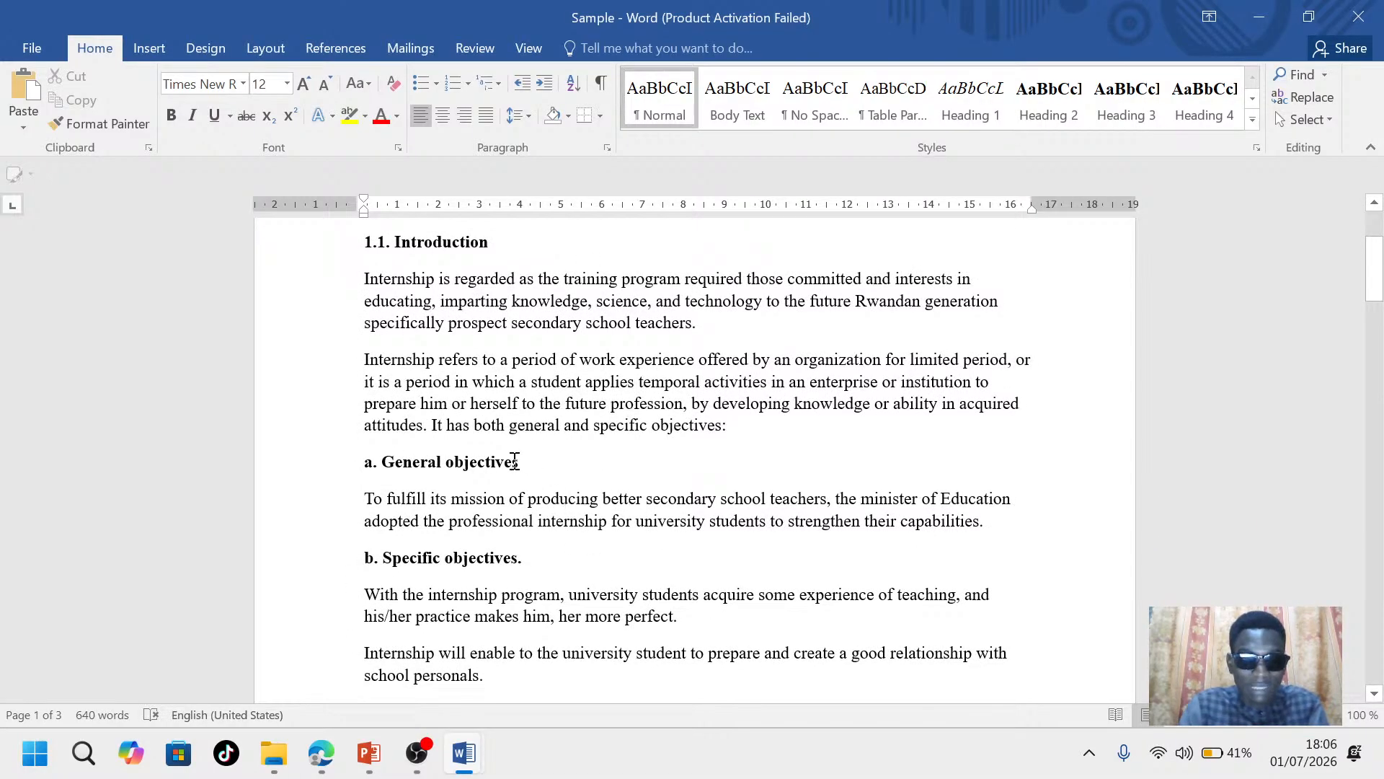
left_click_drag(525, 466, 360, 467)
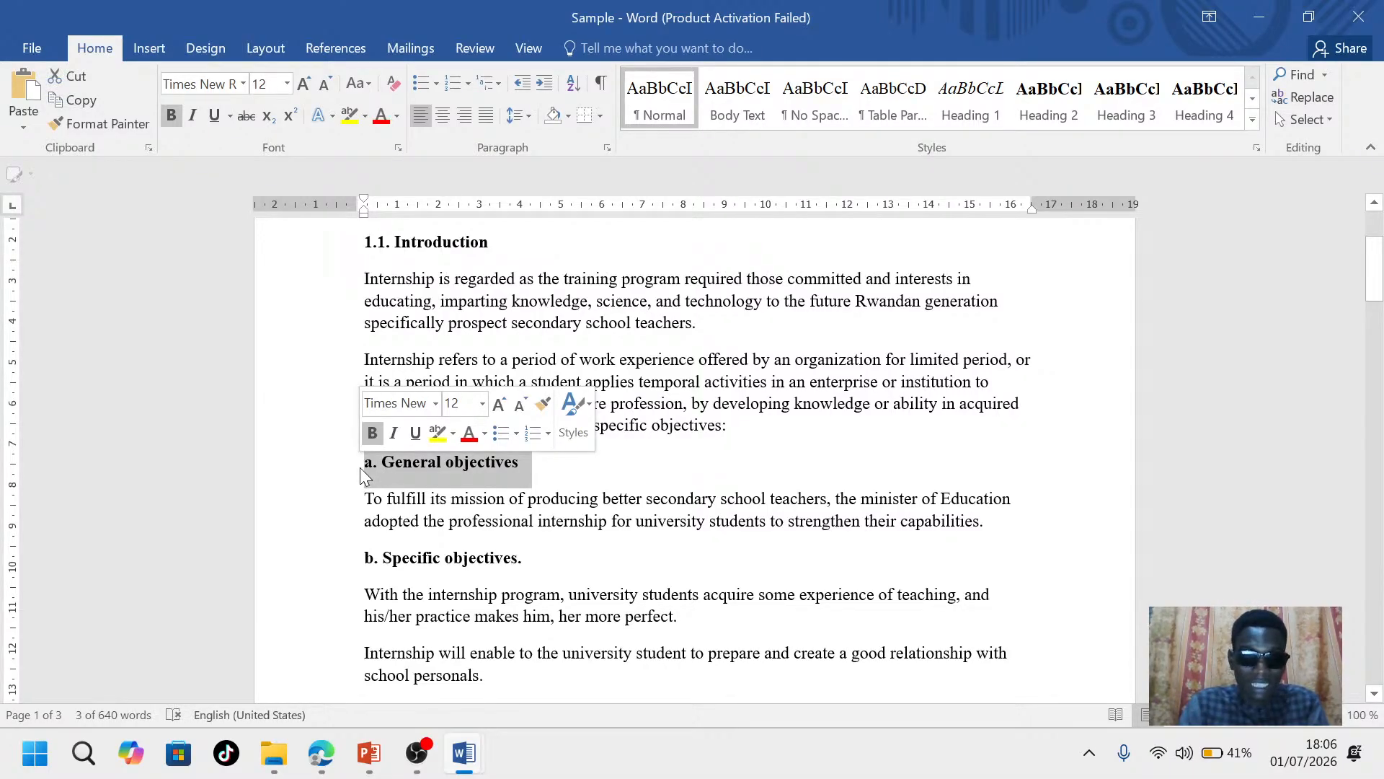
left_click(397, 434)
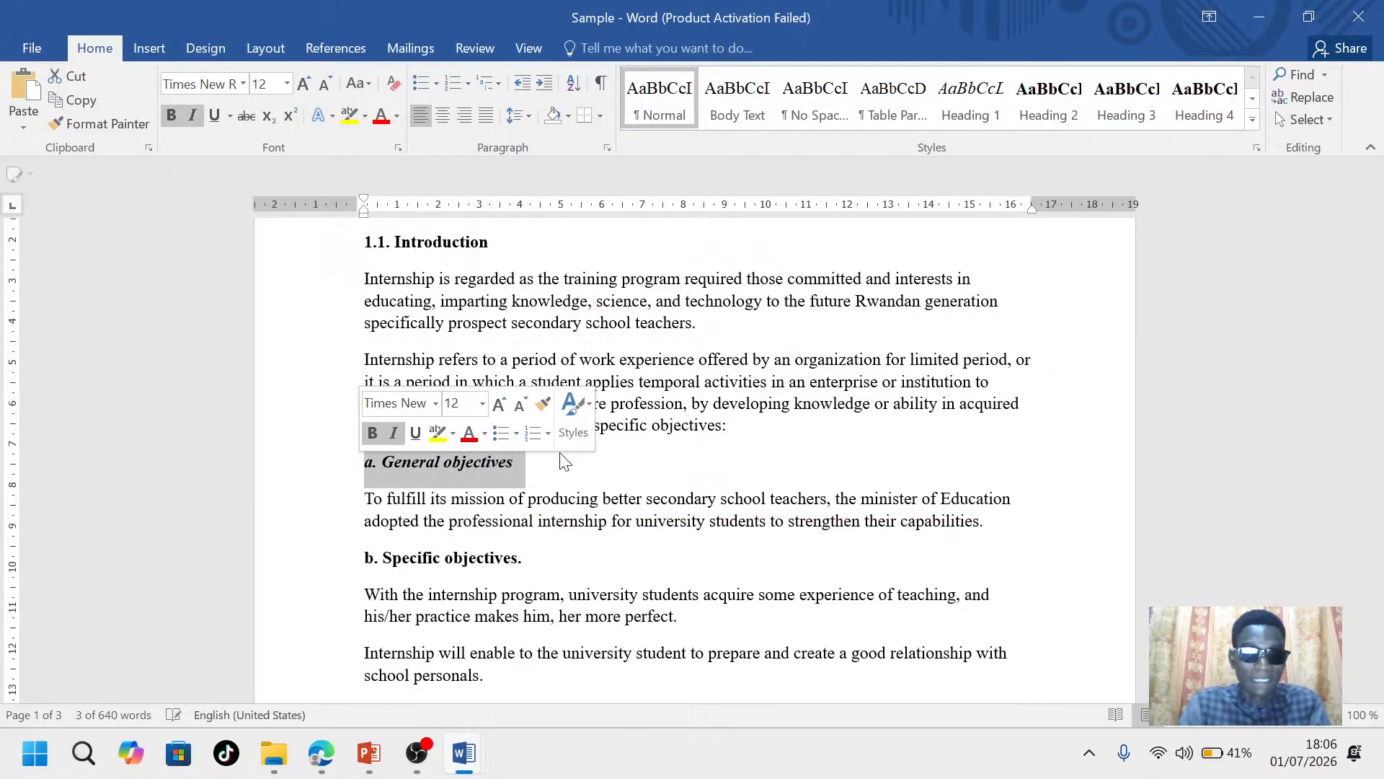
left_click(603, 498)
left_click_drag(537, 557, 361, 561)
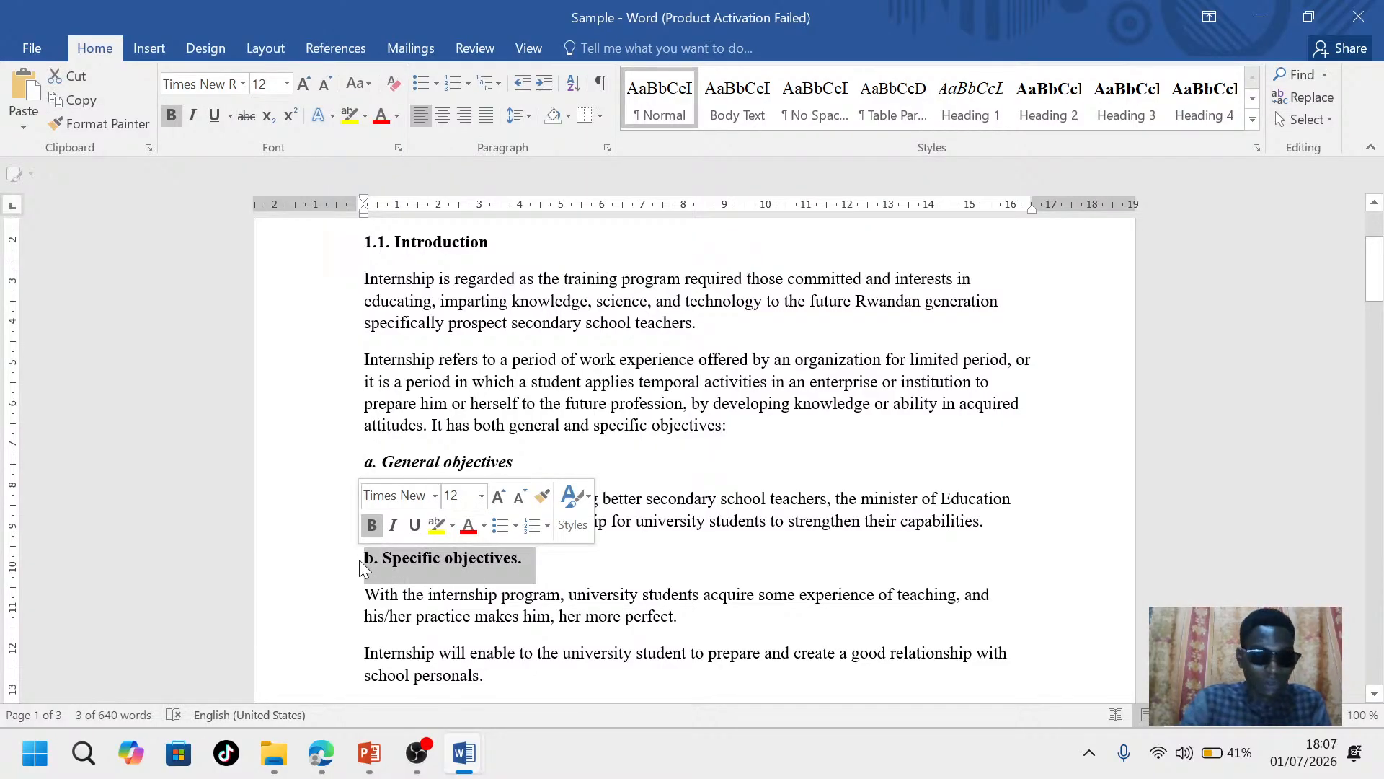
key("ctrl+i")
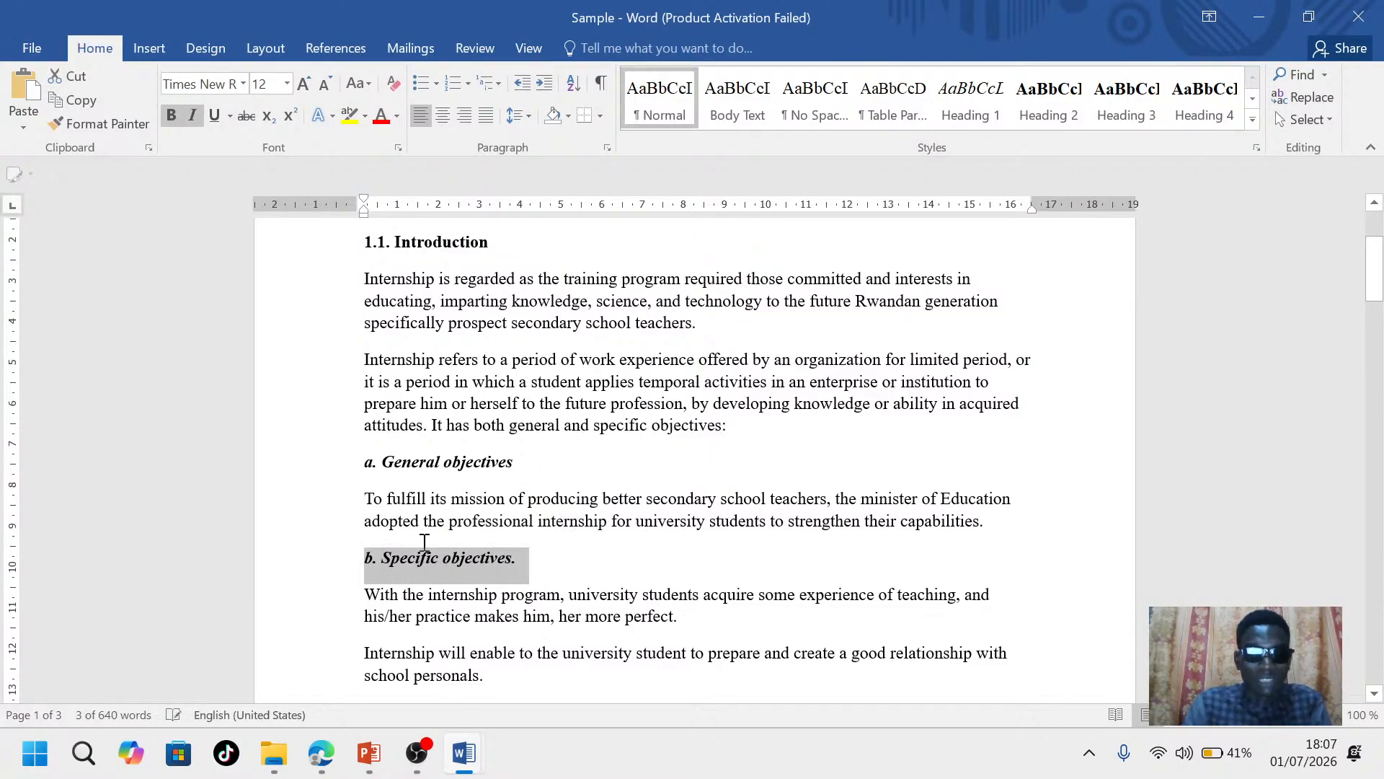
left_click(607, 526)
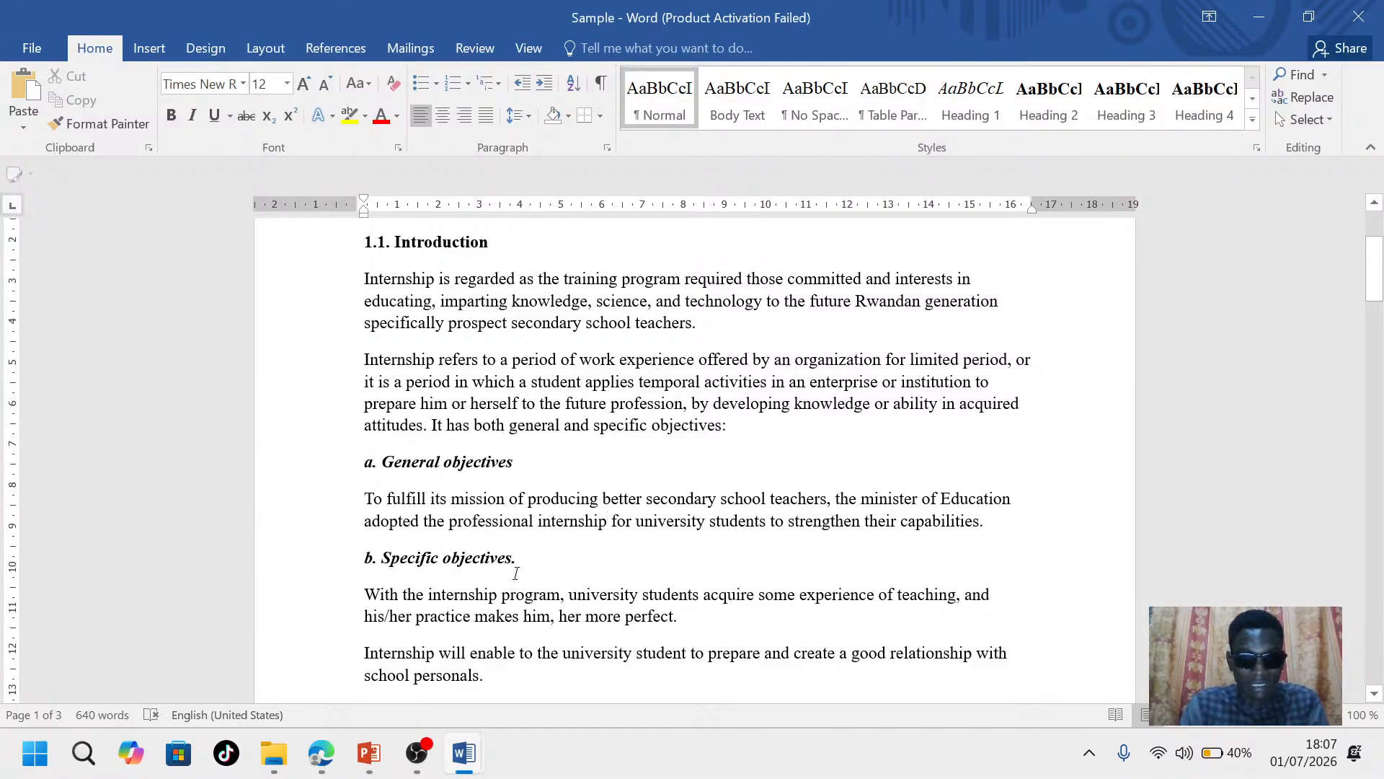
left_click_drag(513, 561, 364, 560)
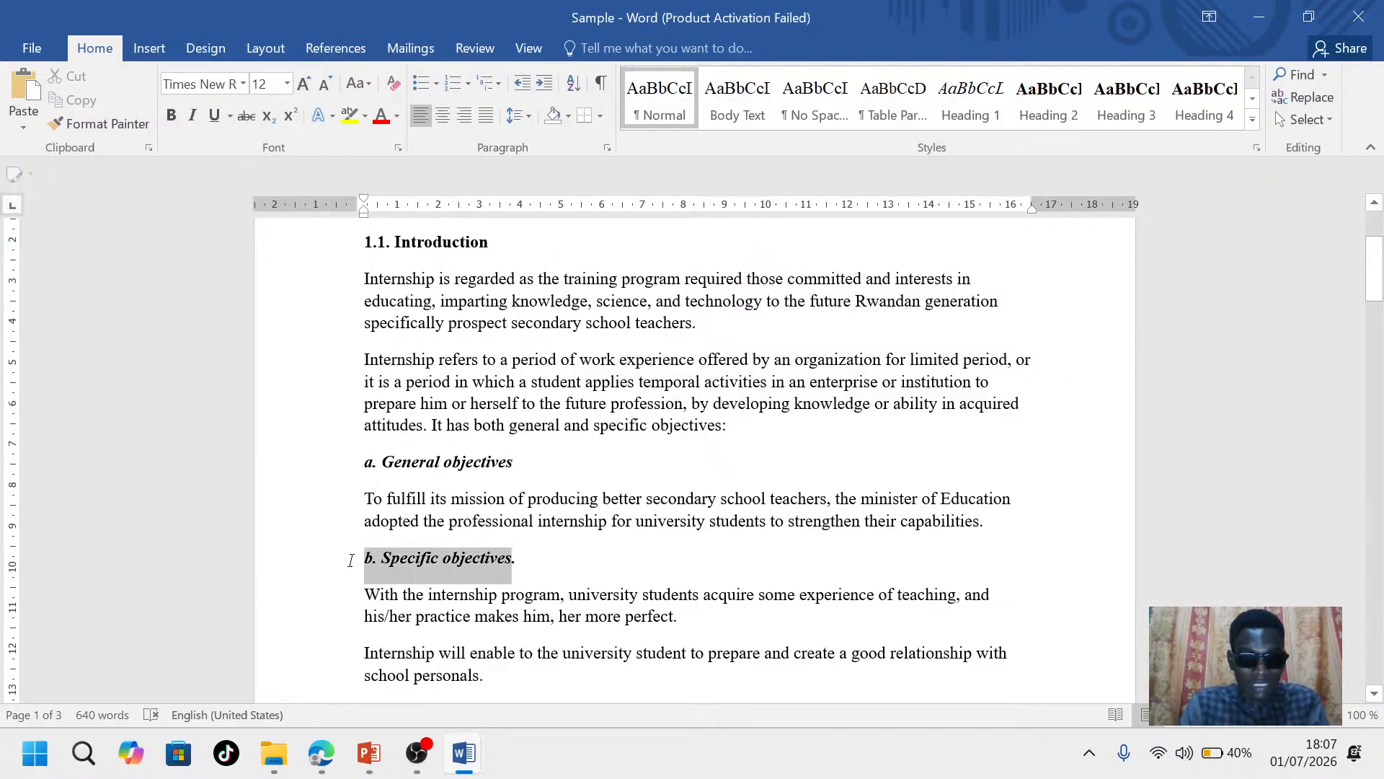
left_click(586, 596)
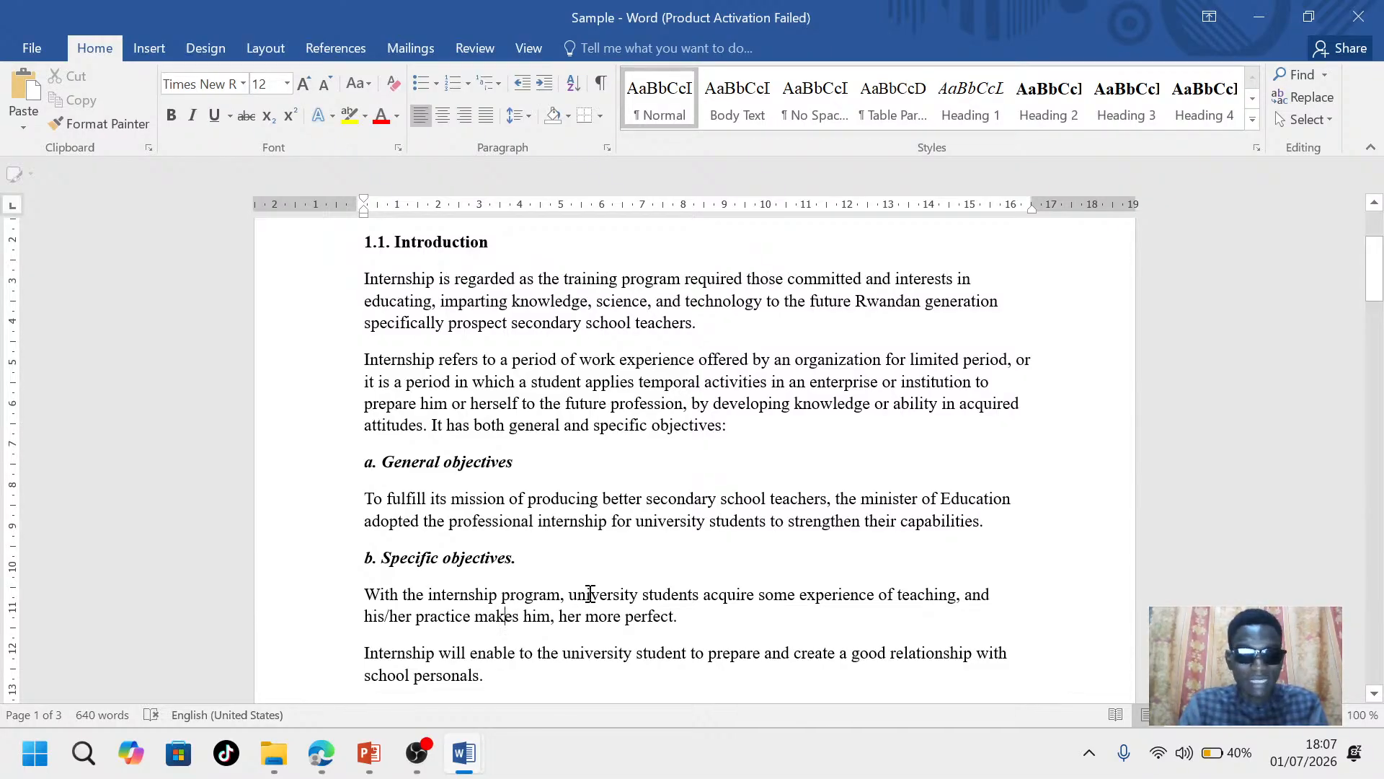
scroll(587, 591, "down", 2)
scroll(587, 596, "up", 5)
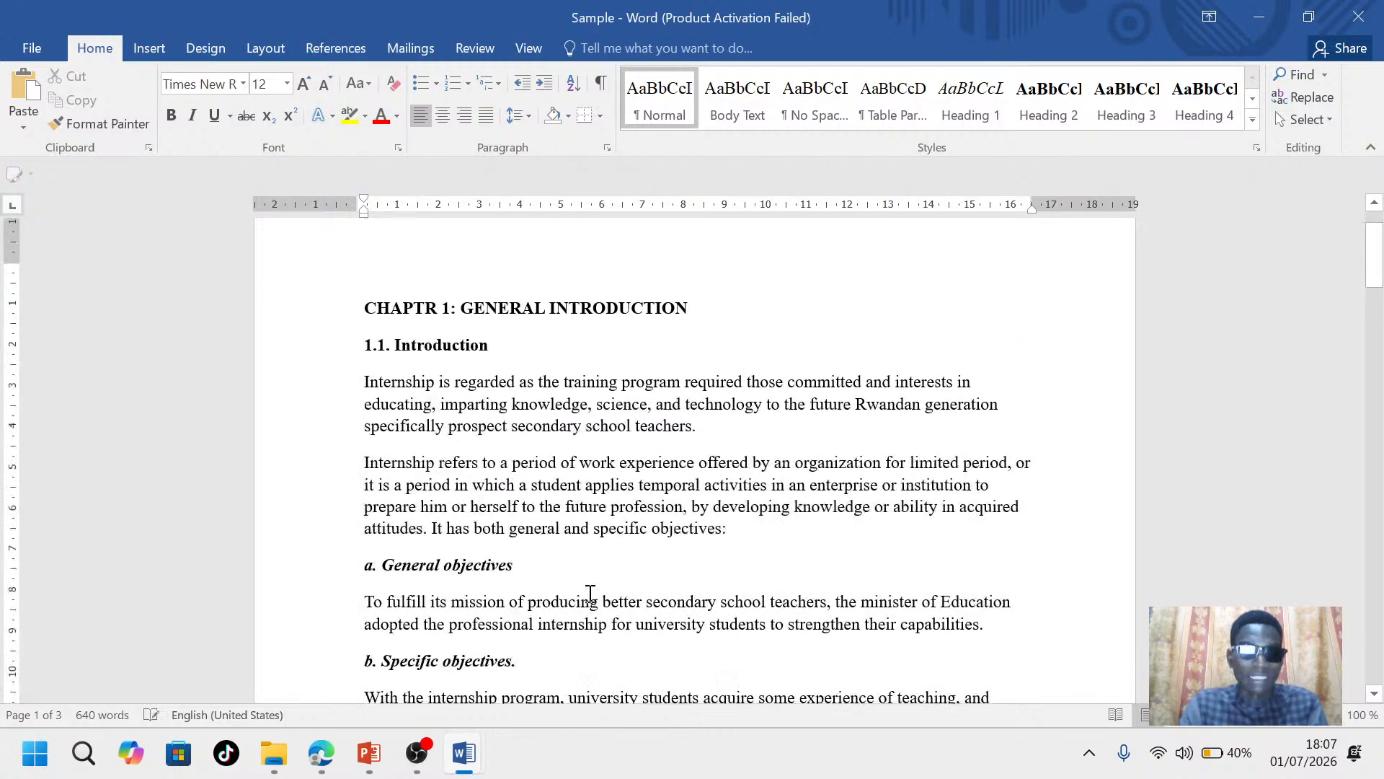
Switch to PowerPoint to review the beginner-level roadmap for the next formatting topic, and go back to the Word document
mouse_move(369, 761)
left_click(386, 681)
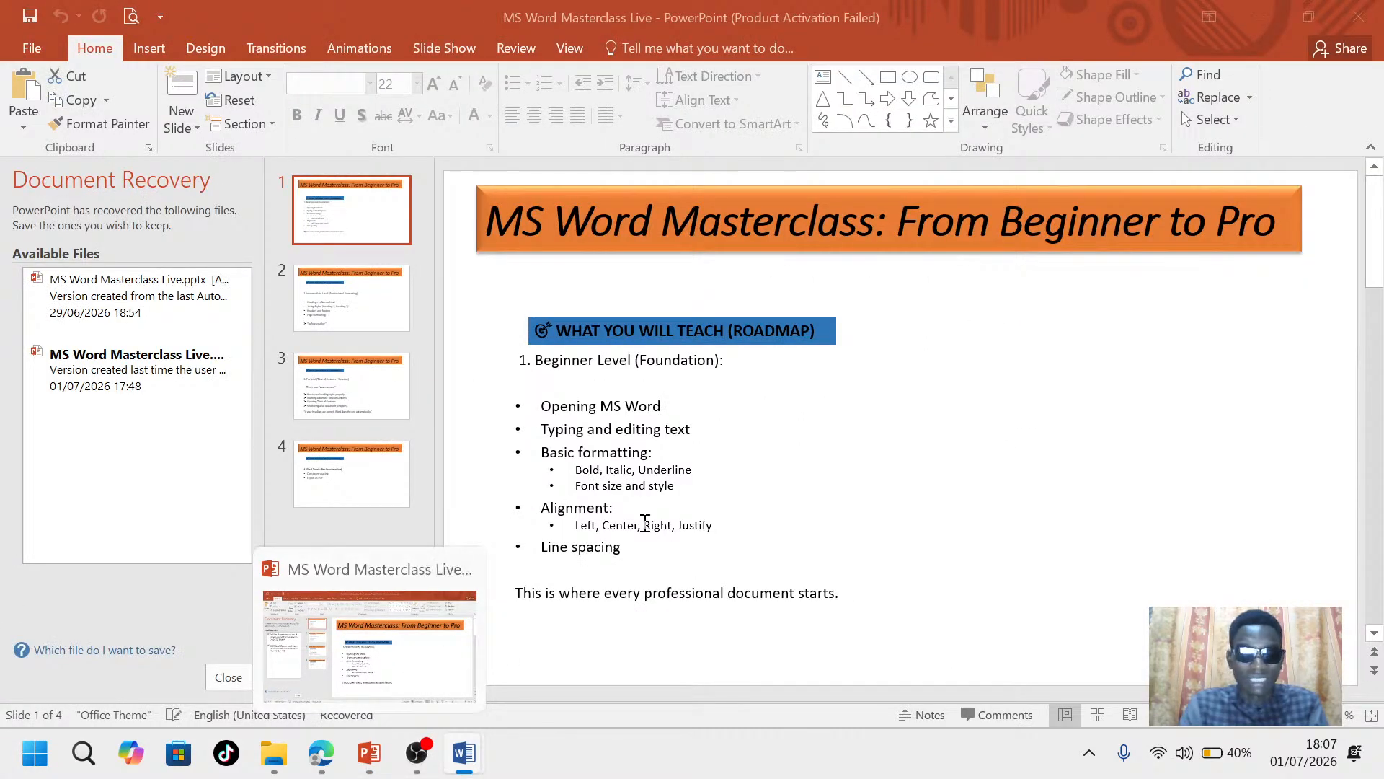
key("alt+Tab")
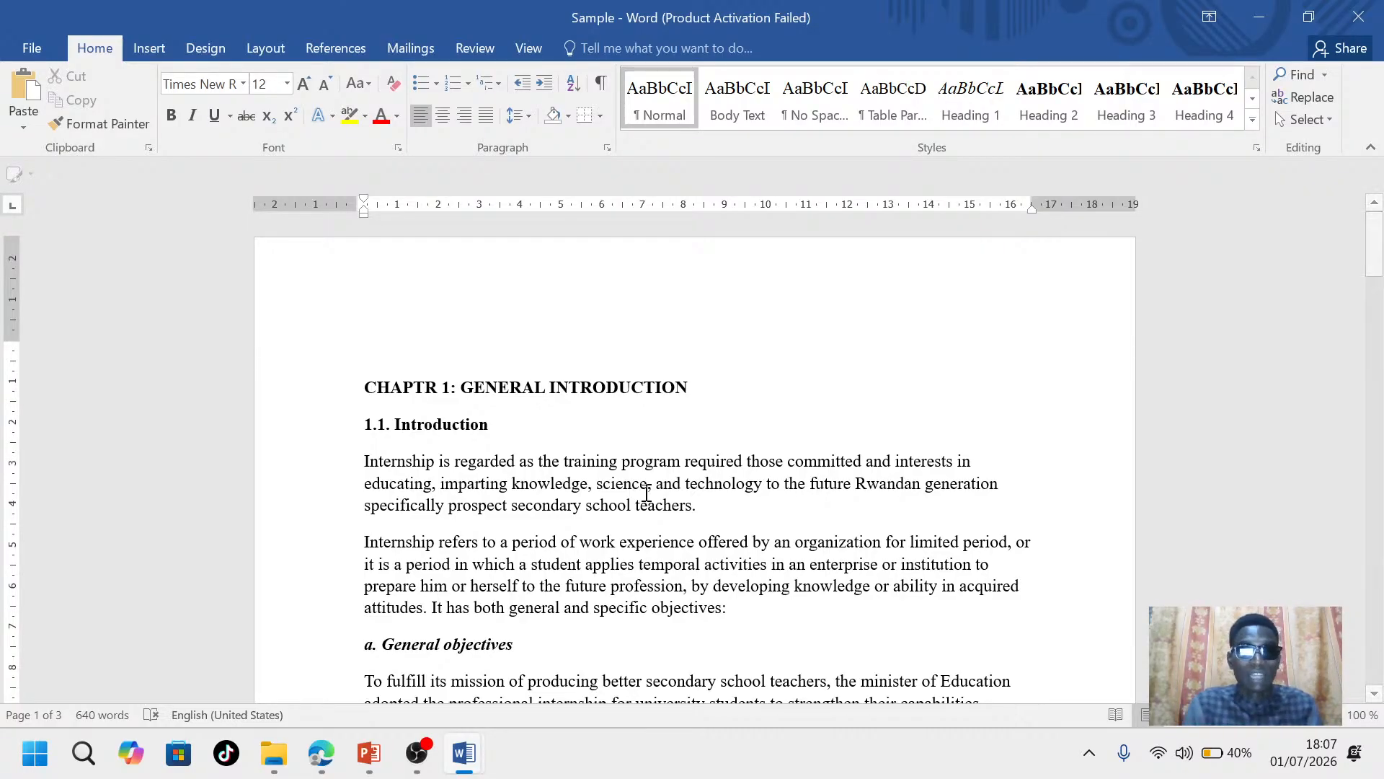
Apply a double underline to the "CHAPTR 1: GENERAL INTRODUCTION" heading and clear the selection
left_click_drag(696, 387, 365, 387)
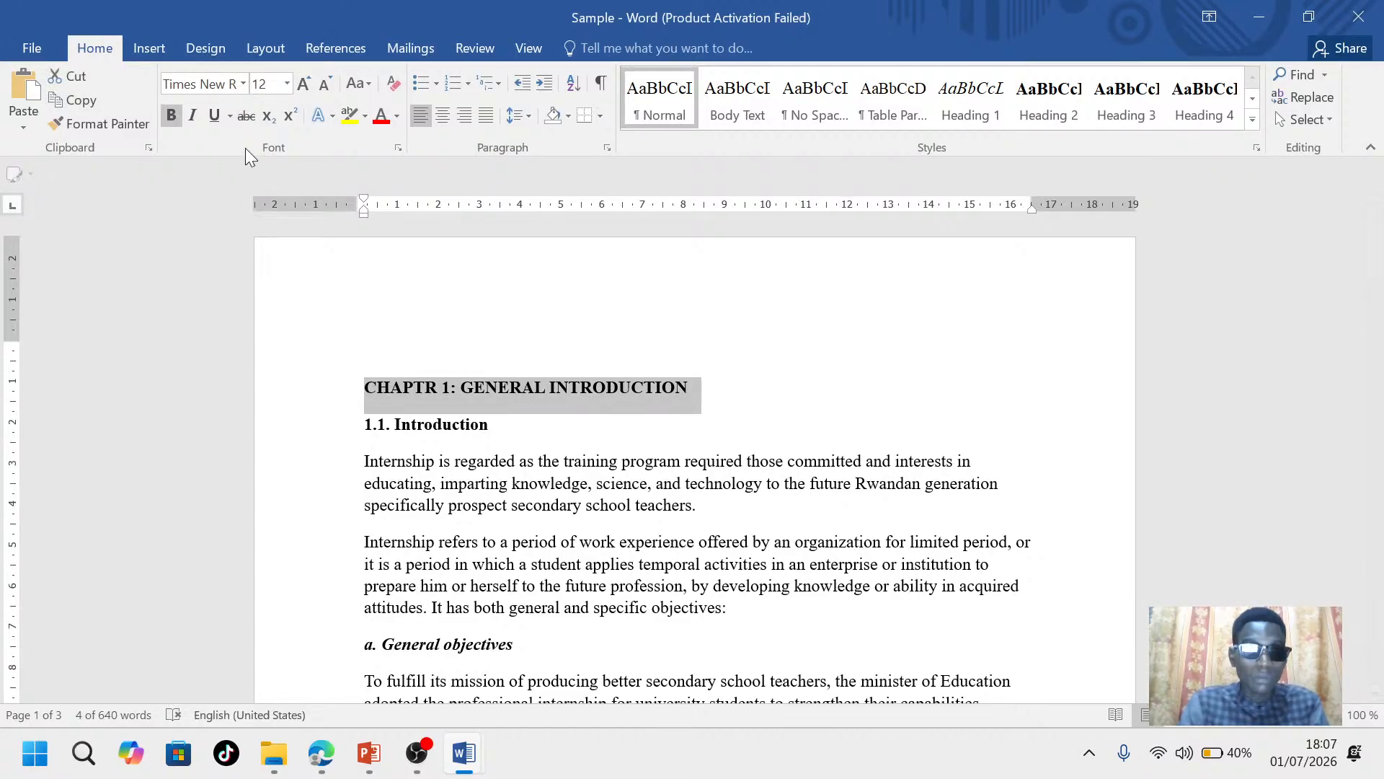
left_click(230, 116)
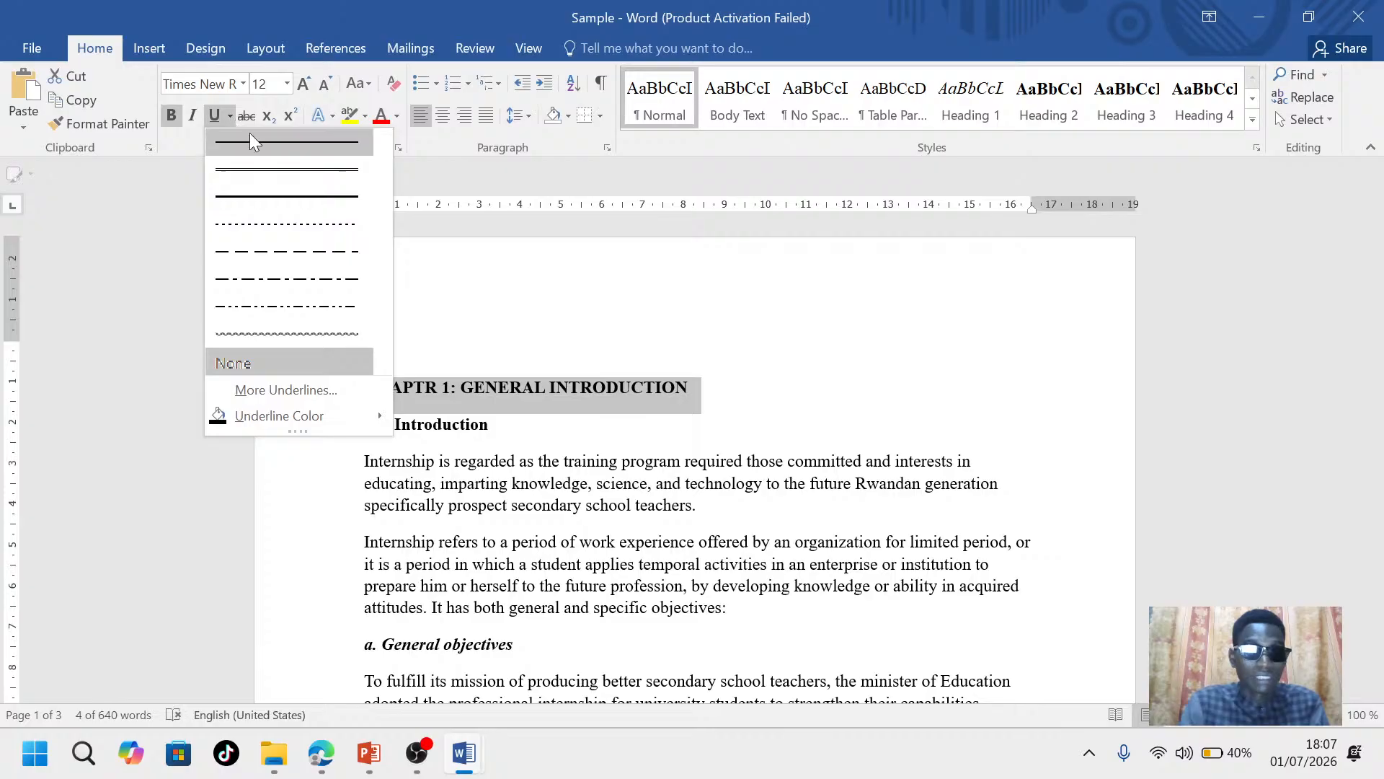
left_click(280, 173)
left_click(642, 460)
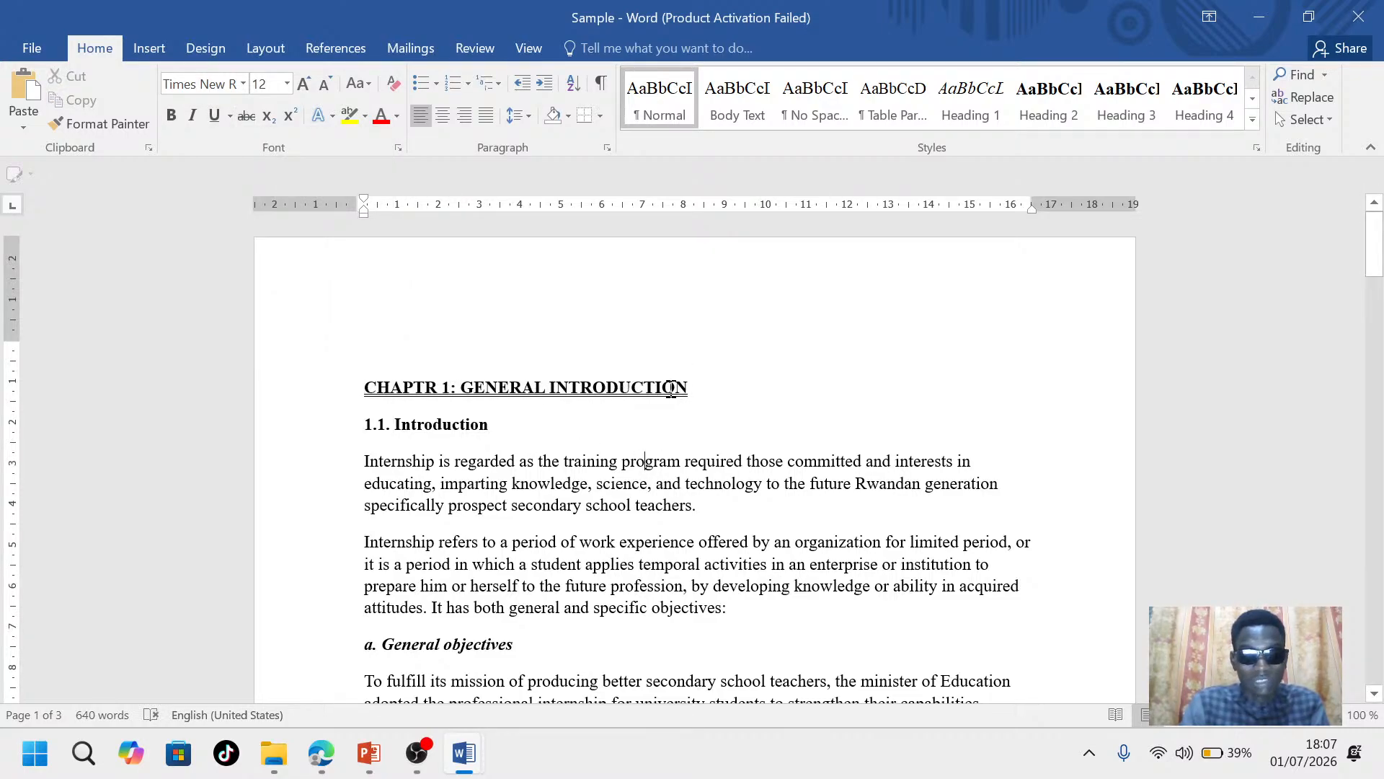
Set the underline of the "CHAPTR 1: GENERAL INTRODUCTION" heading to the thick single line style
left_click_drag(691, 390, 352, 387)
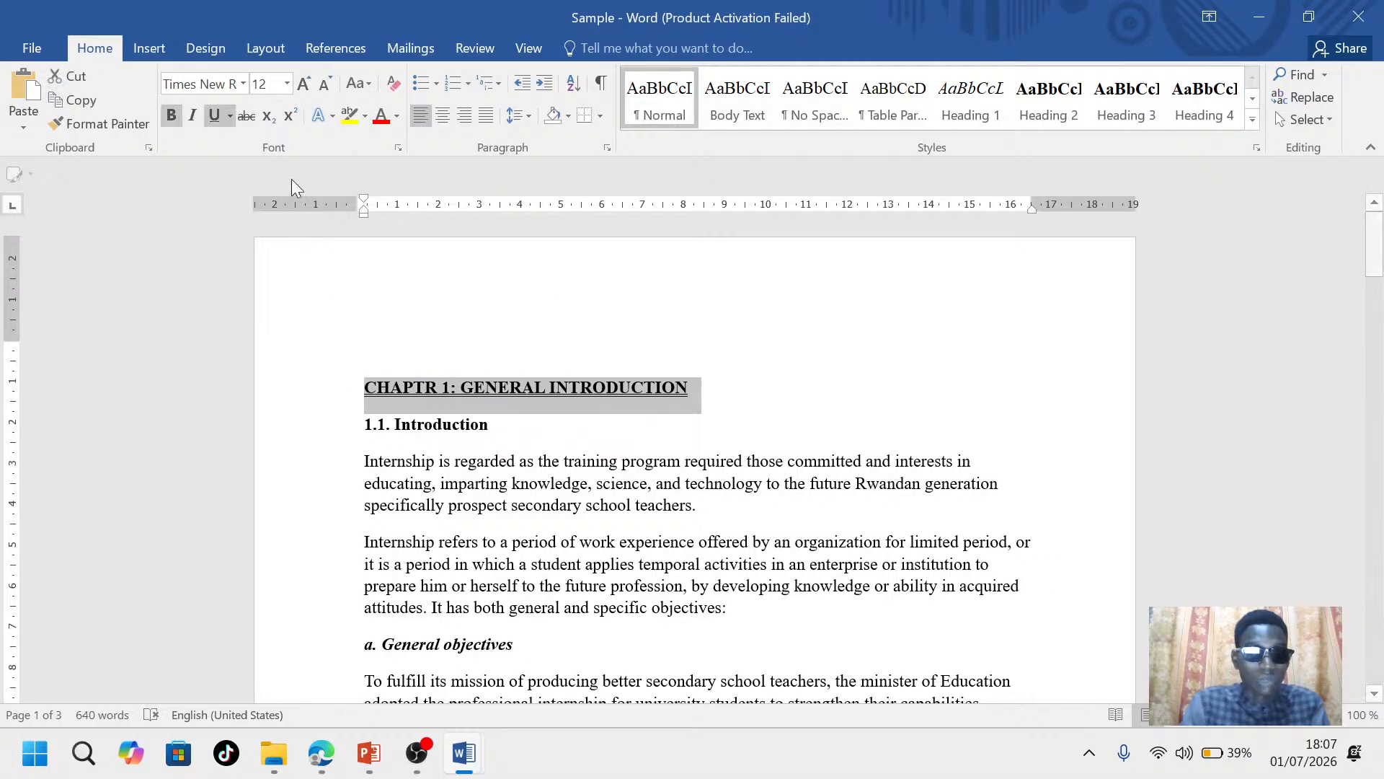
left_click(229, 118)
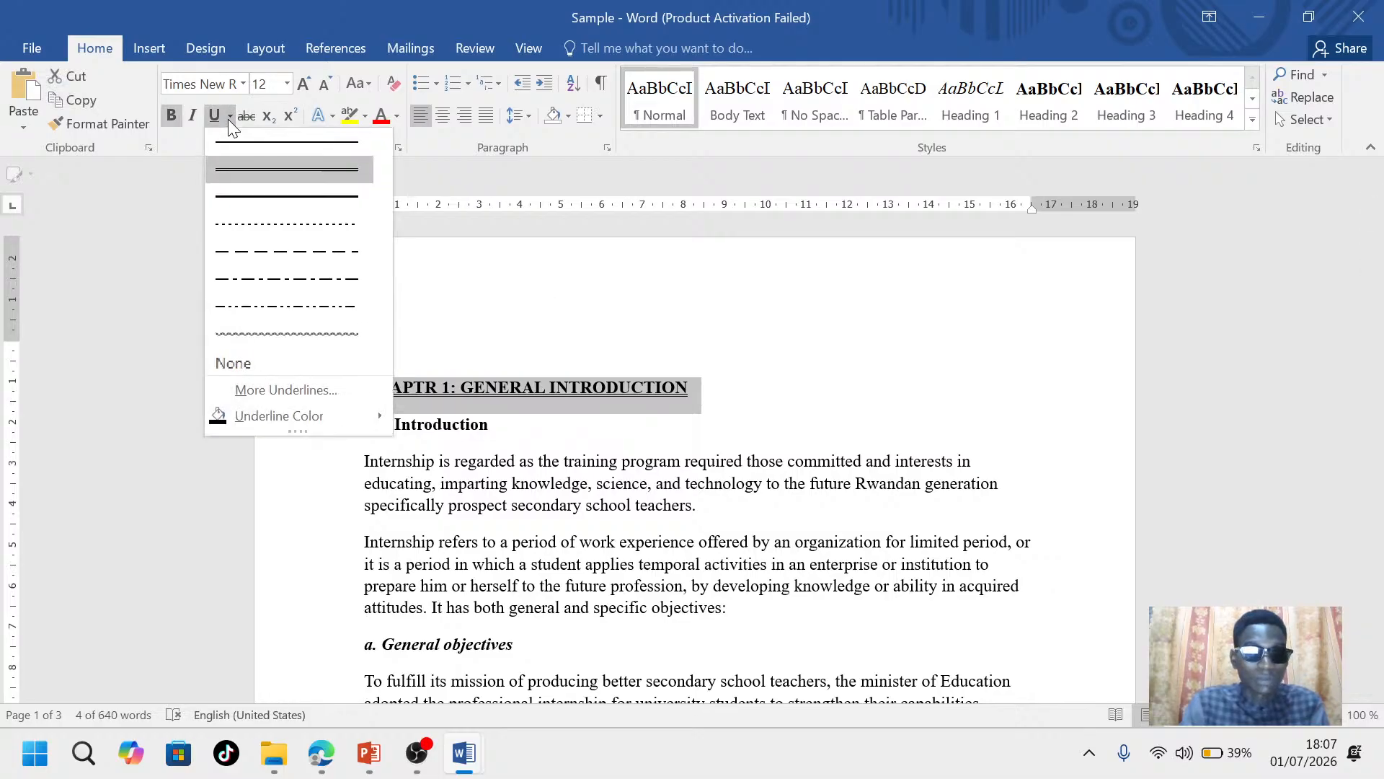
left_click(244, 199)
left_click(768, 424)
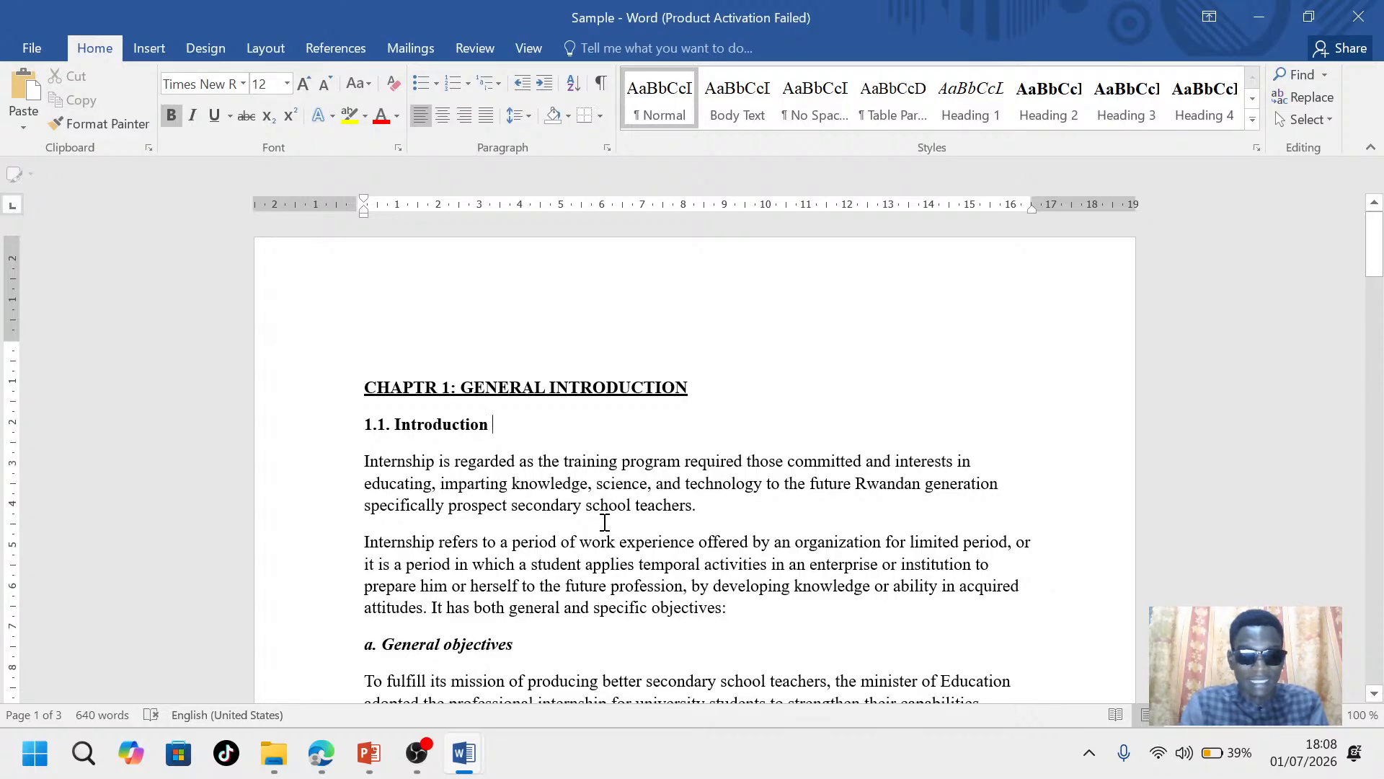
Apply a thick underline to the "CHAPTER TWO: SCHOOL ATTACHMENT EXPERIENCE" heading
scroll(686, 534, "down", 12)
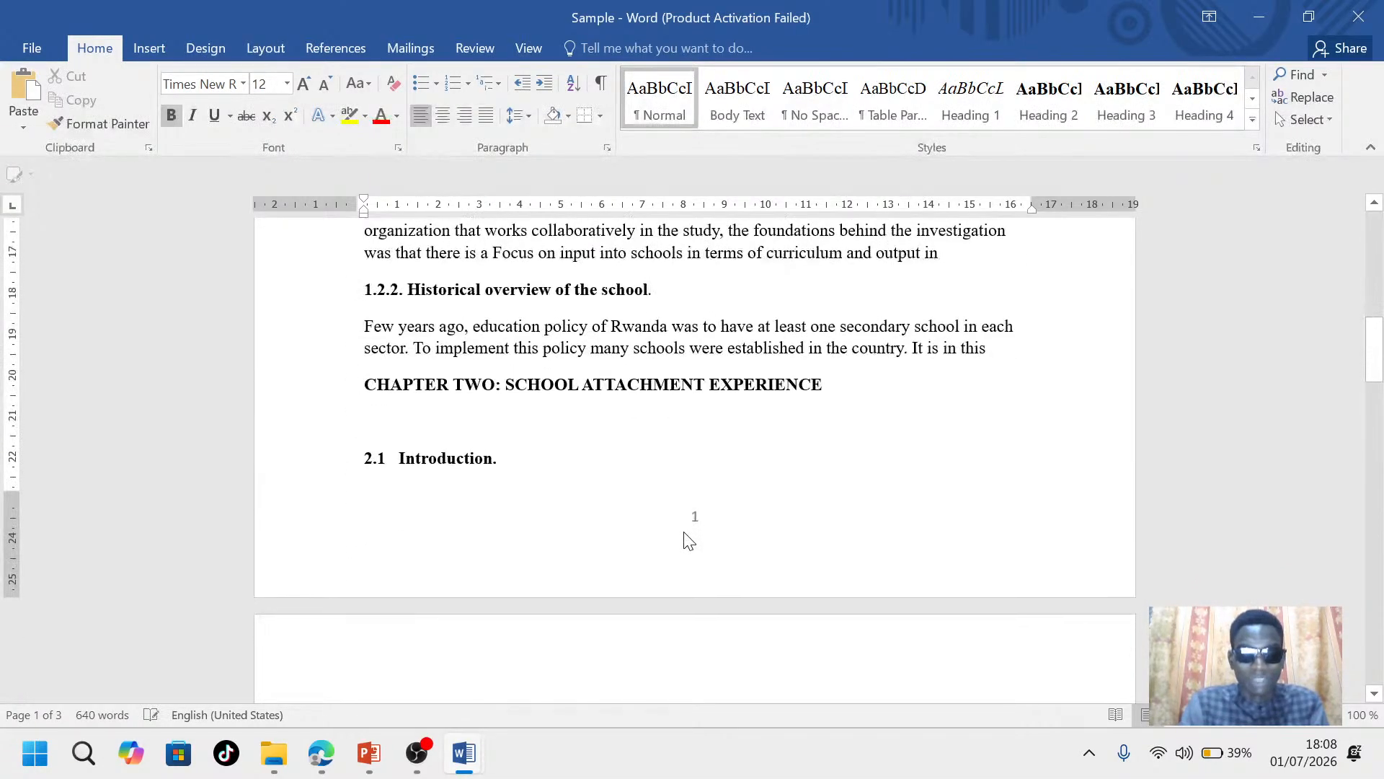
left_click_drag(823, 382, 365, 390)
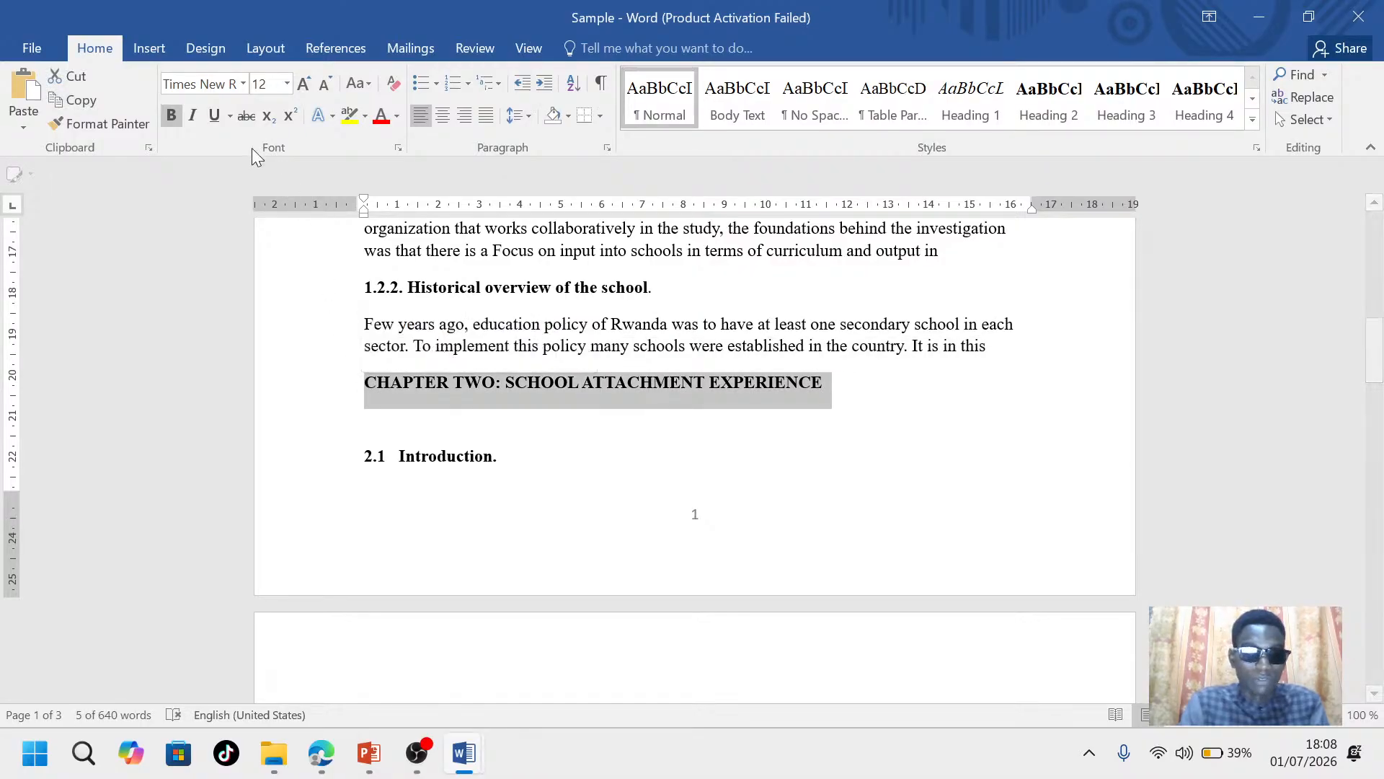
left_click(228, 118)
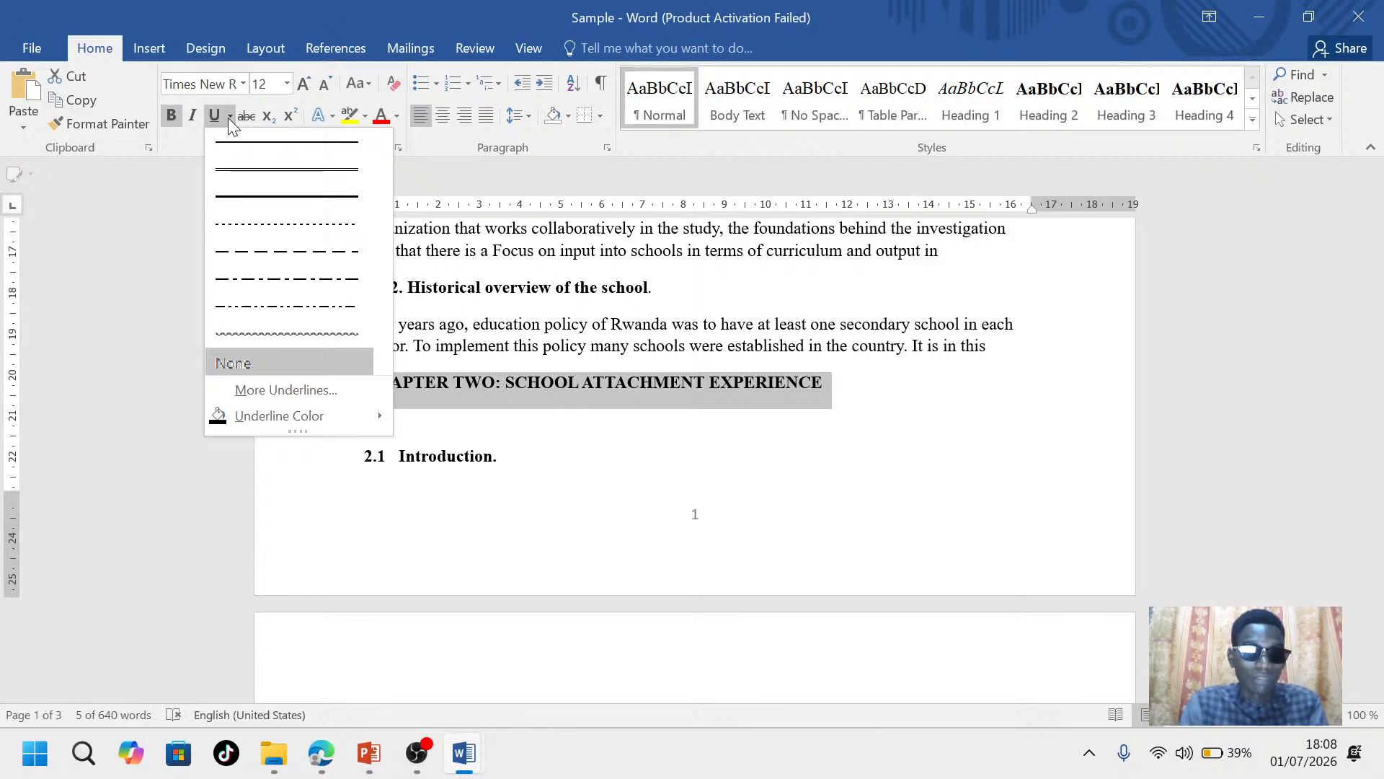
left_click(249, 193)
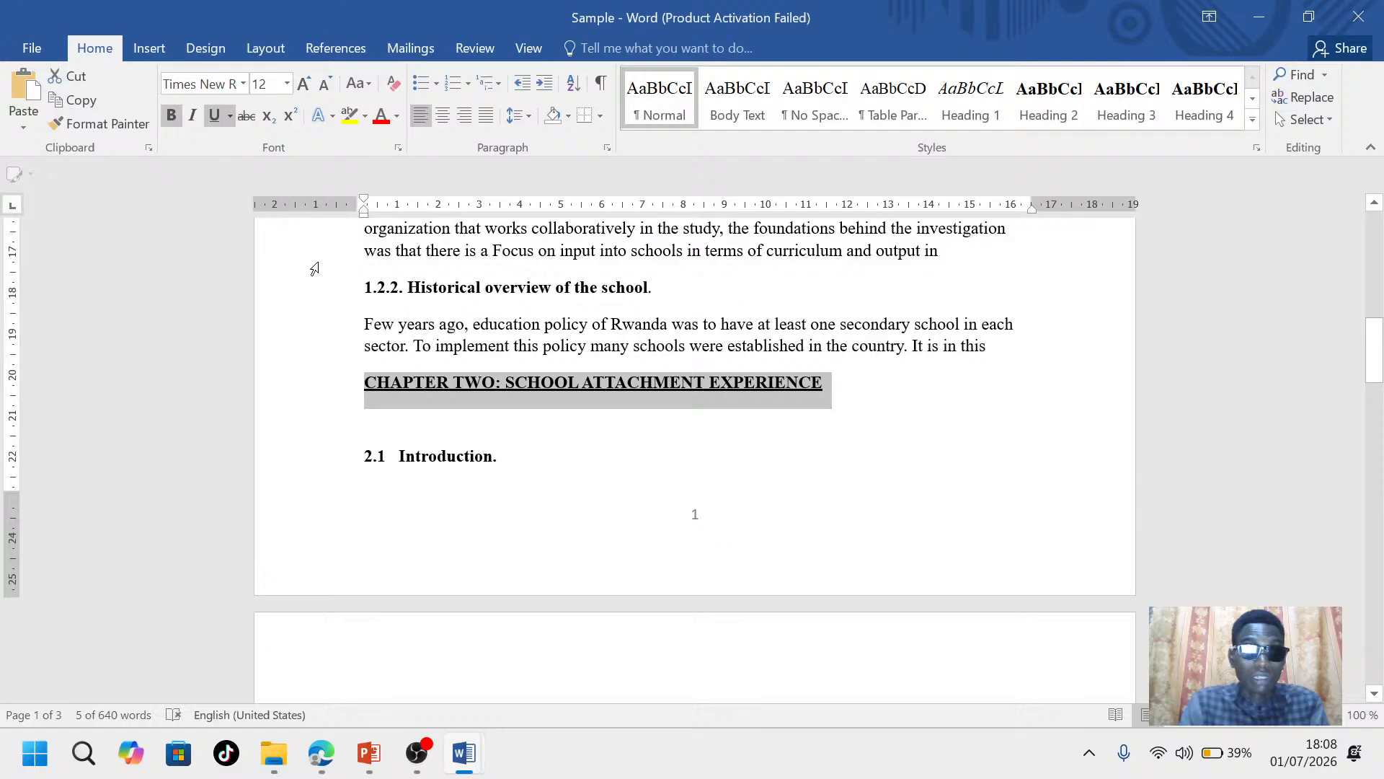
Color the underline of the "CHAPTER TWO: SCHOOL ATTACHMENT EXPERIENCE" heading with the darkest orange theme shade
left_click(228, 119)
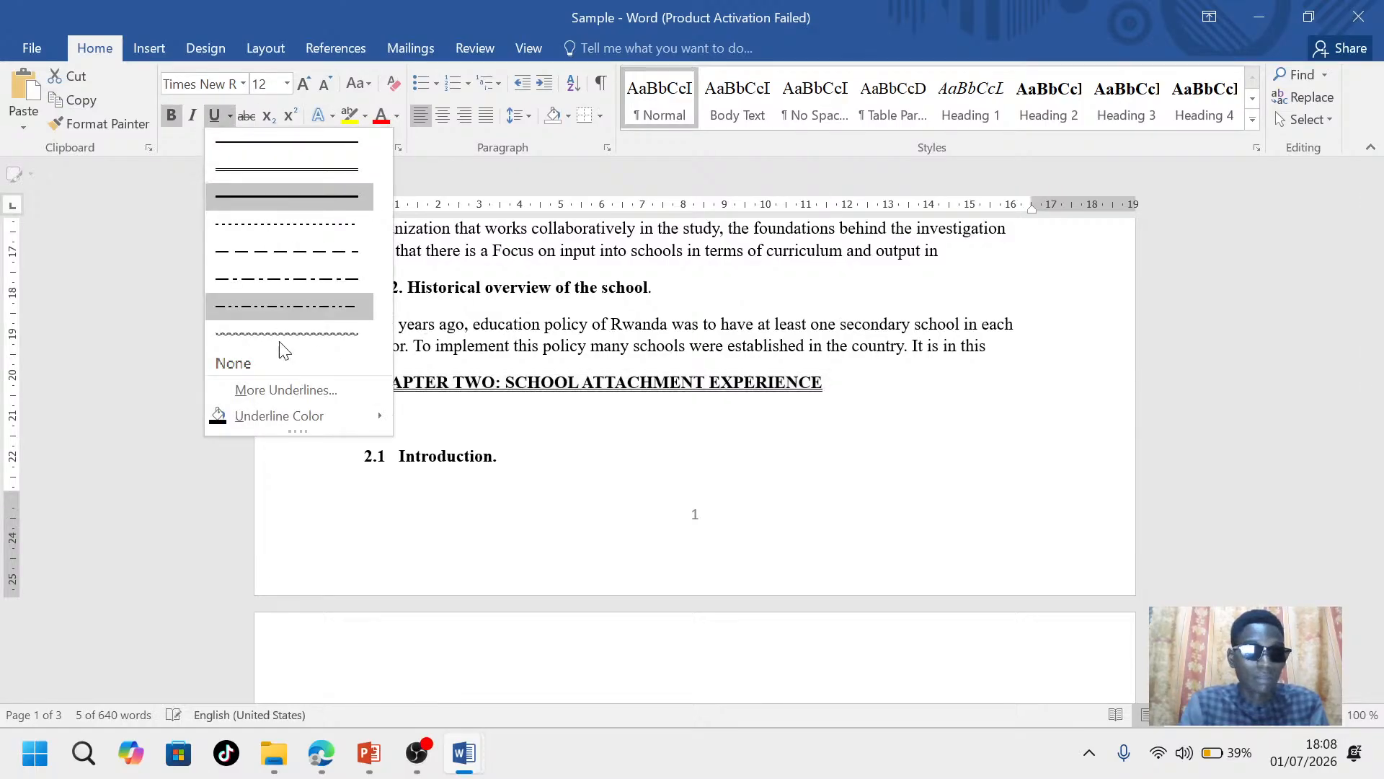
mouse_move(354, 418)
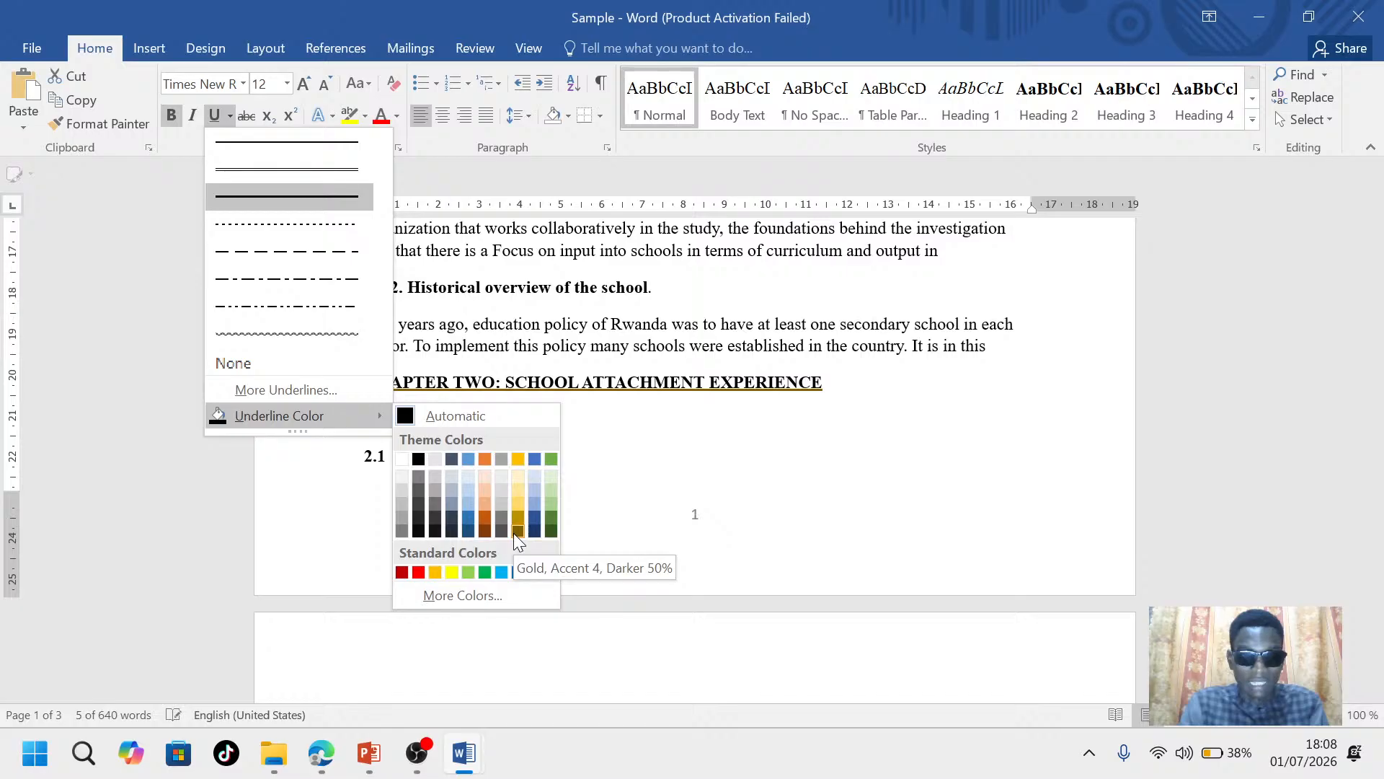
left_click(488, 531)
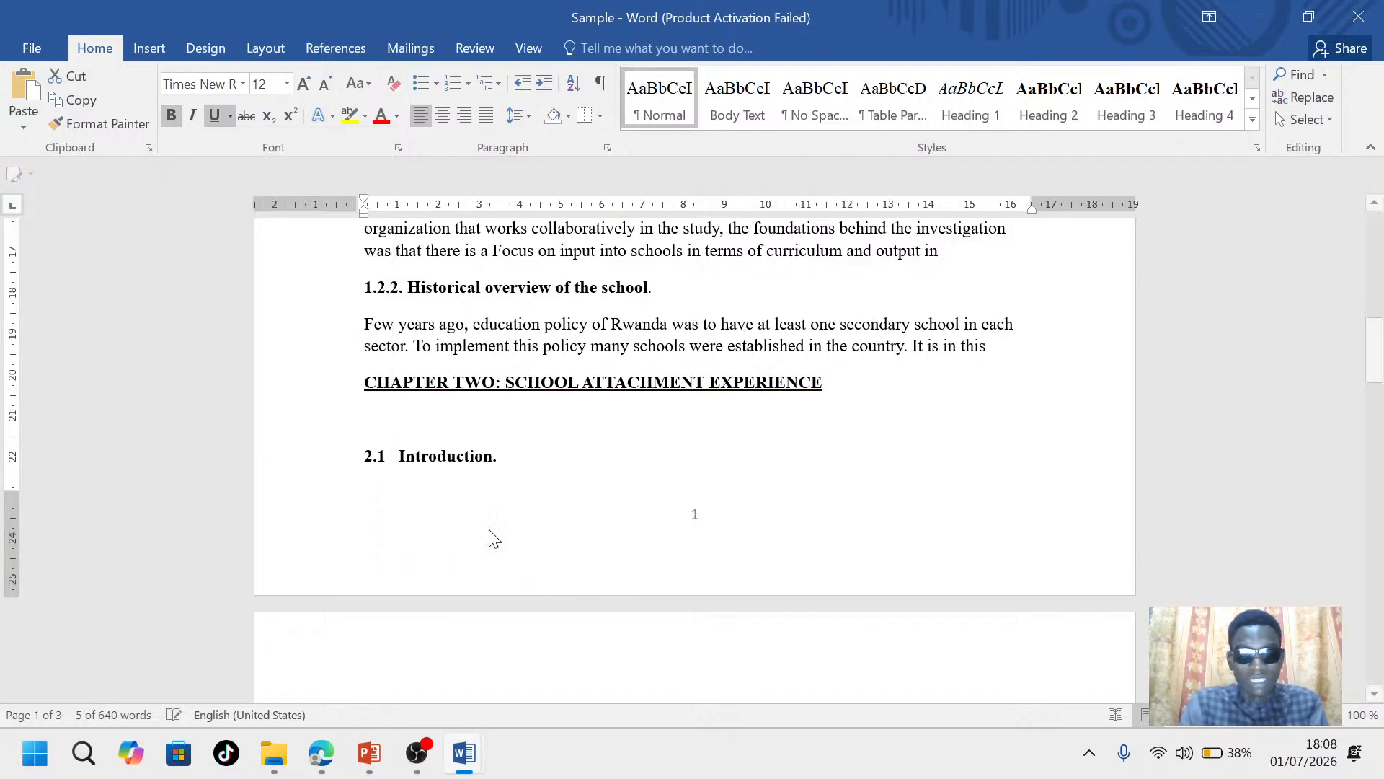
Color the underline of the "CHAPTR 1: GENERAL INTRODUCTION" heading dark orange and compare it with the Chapter Two heading
scroll(640, 501, "up", 8)
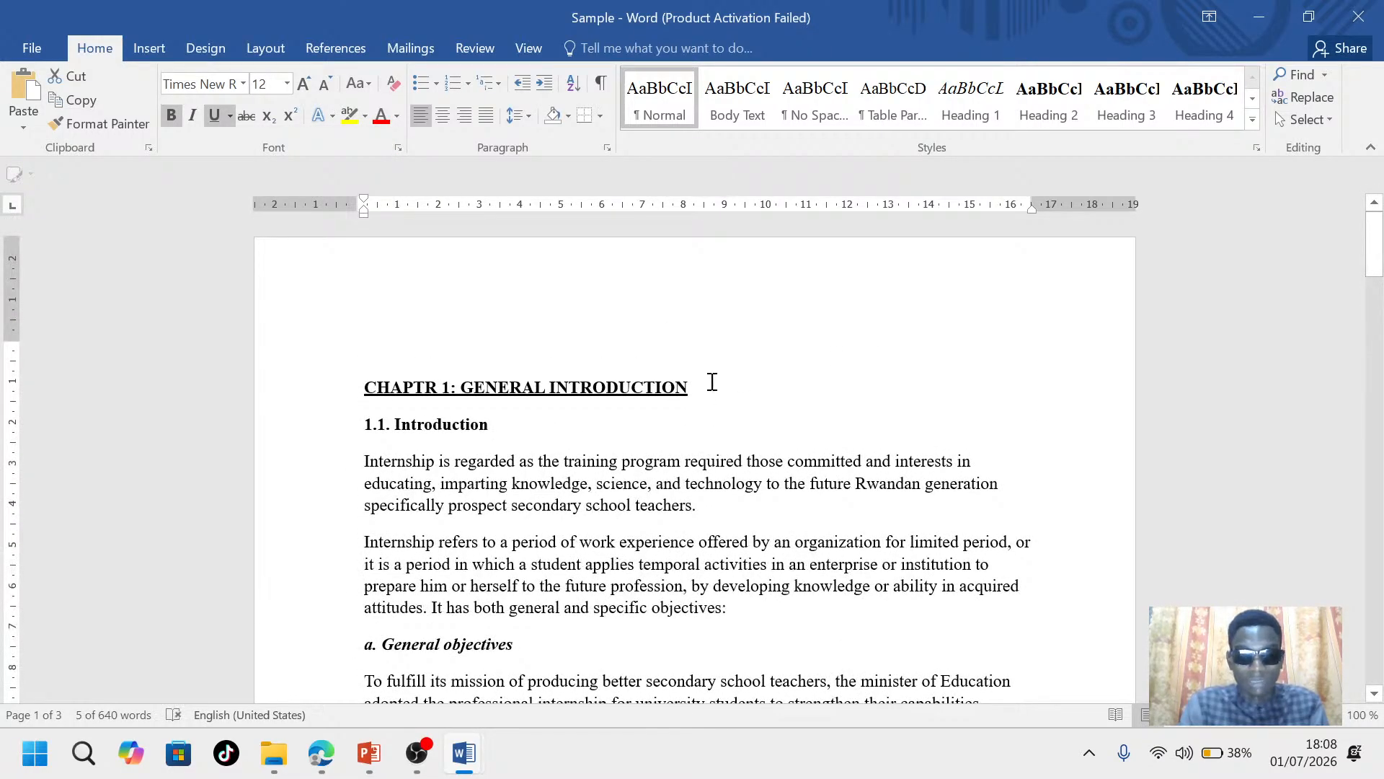
left_click_drag(702, 388, 361, 388)
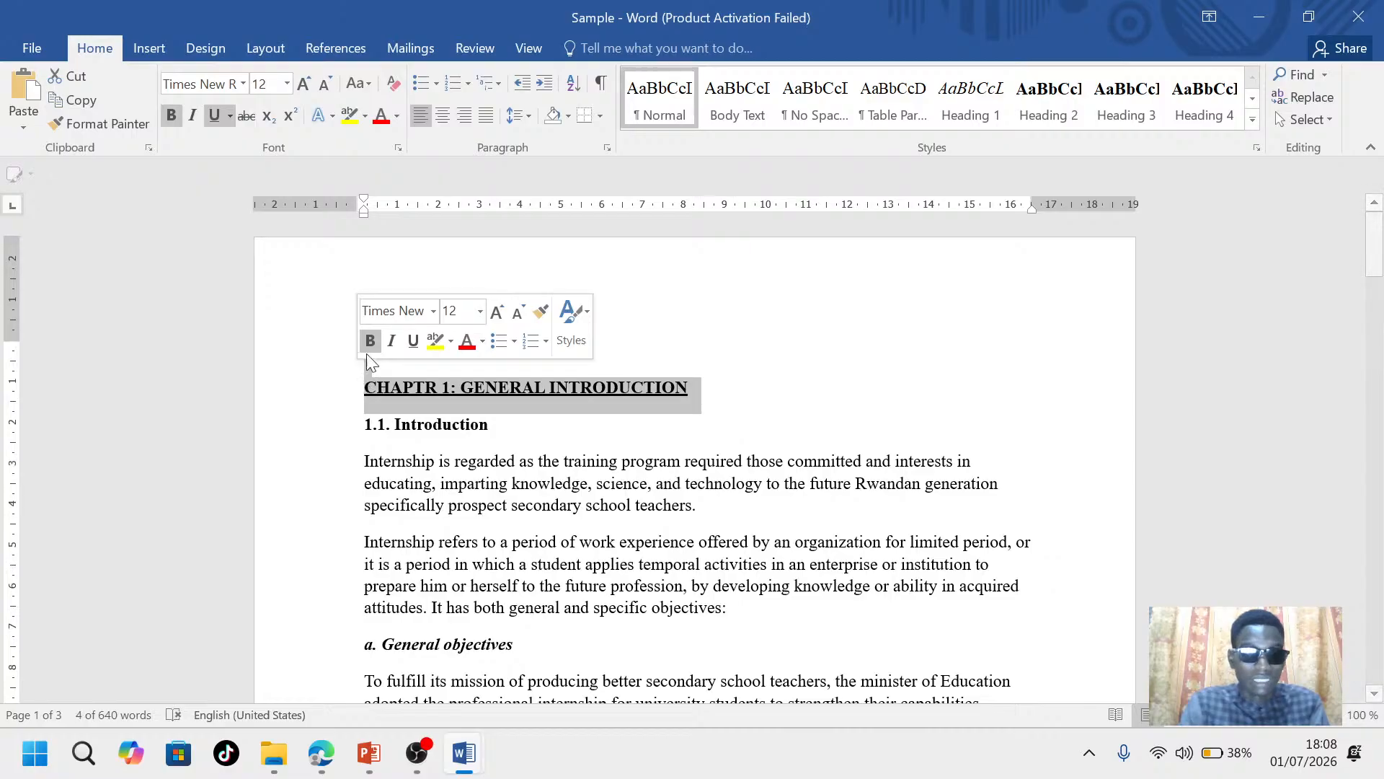
left_click(229, 114)
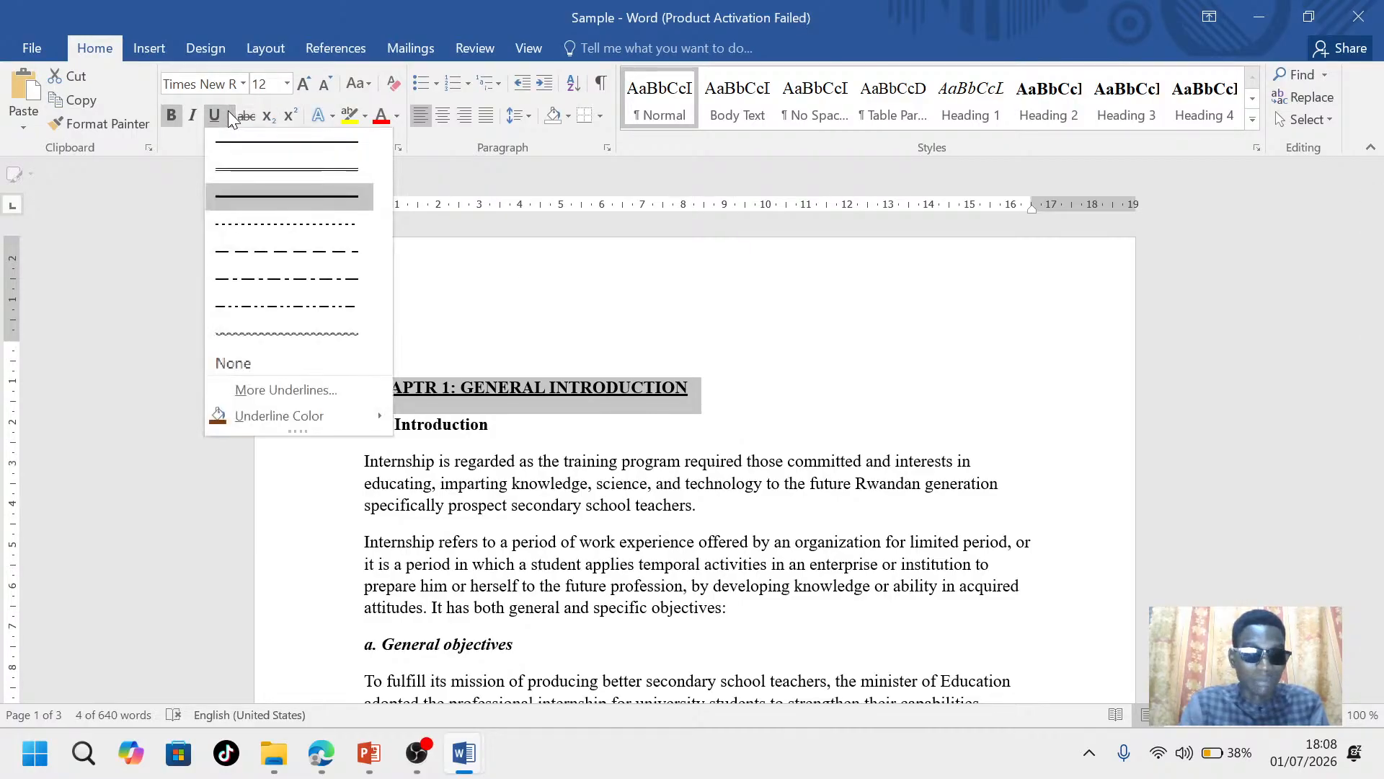
mouse_move(218, 417)
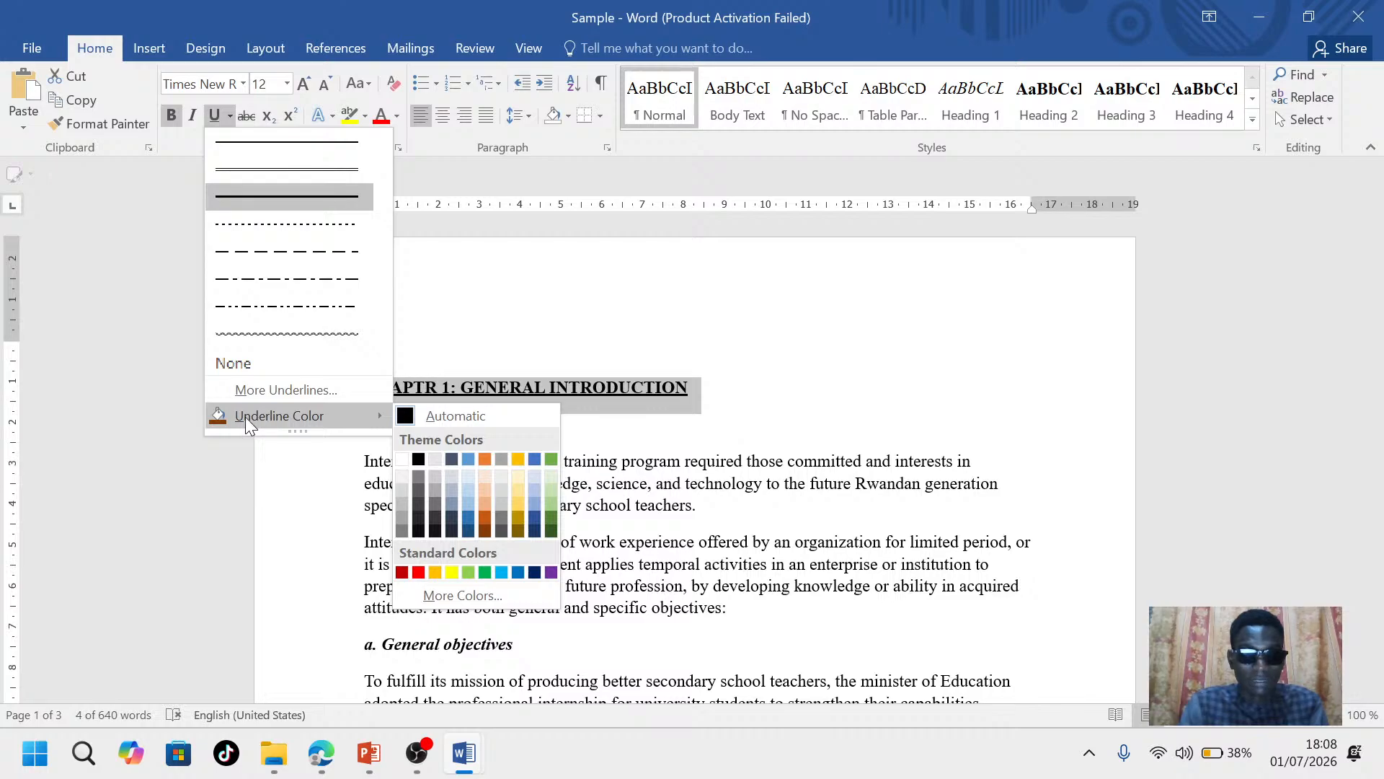
left_click(486, 517)
left_click(772, 438)
scroll(711, 504, "down", 10)
scroll(713, 514, "up", 10)
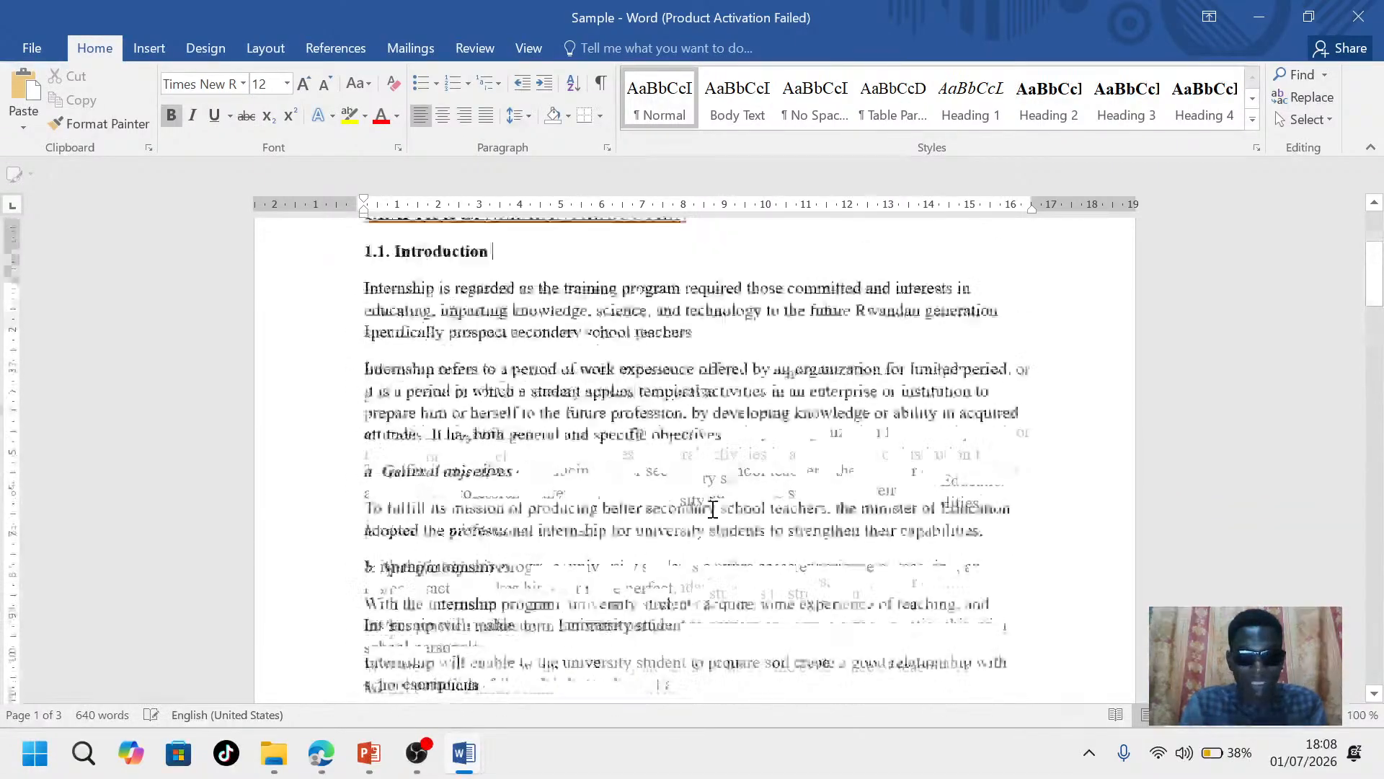
Switch to PowerPoint to check the font size and style topic on the roadmap slide, and return to the Sample document in Word
scroll(712, 509, "down", 3)
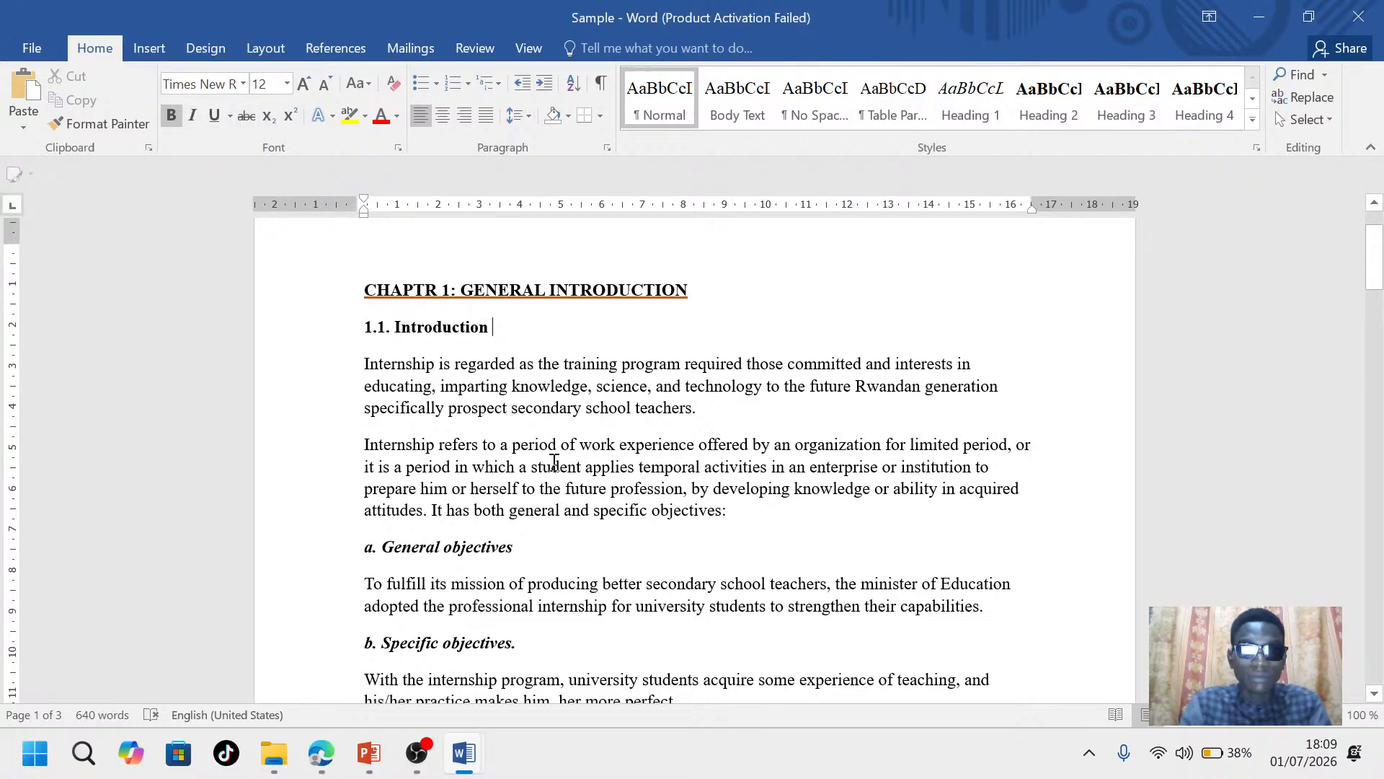
scroll(553, 502, "down", 3)
scroll(553, 503, "up", 5)
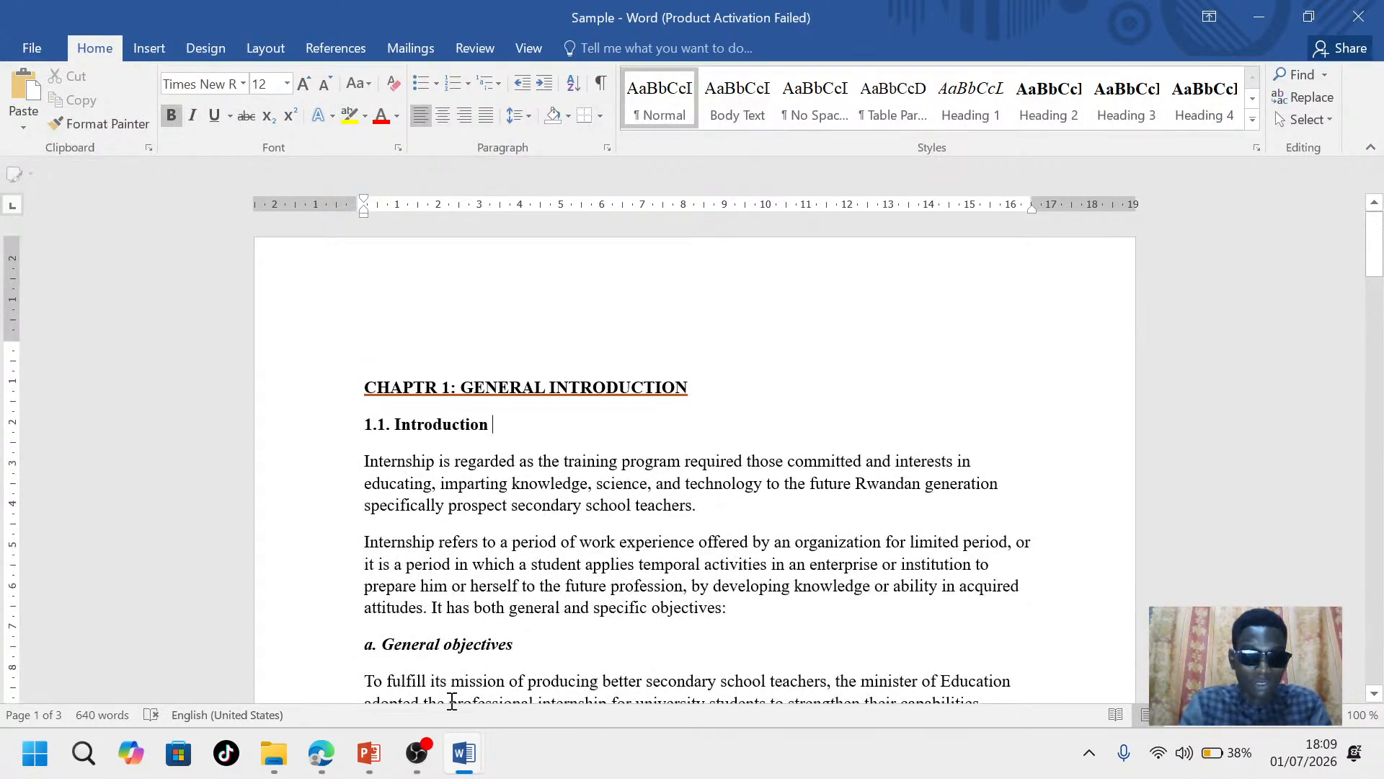
mouse_move(437, 753)
mouse_move(378, 743)
left_click(396, 663)
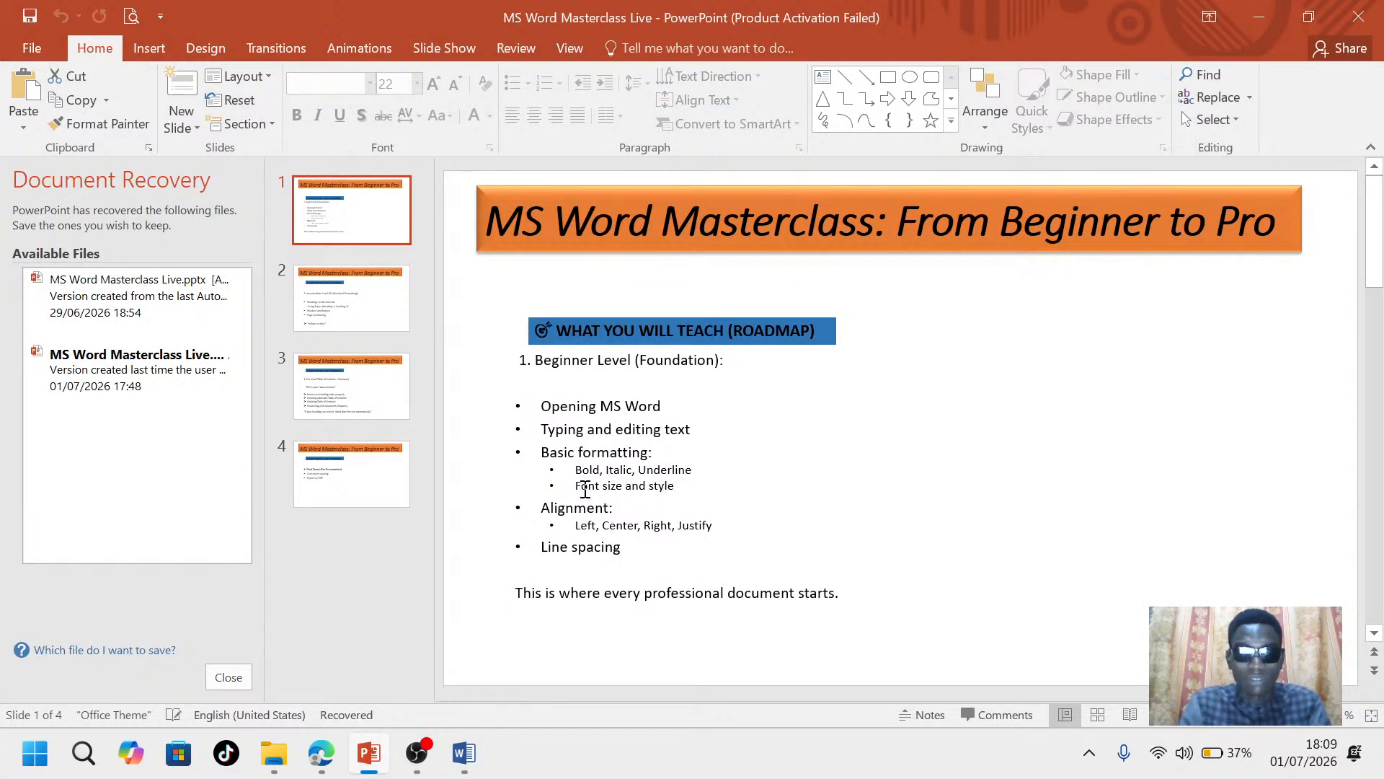
mouse_move(464, 752)
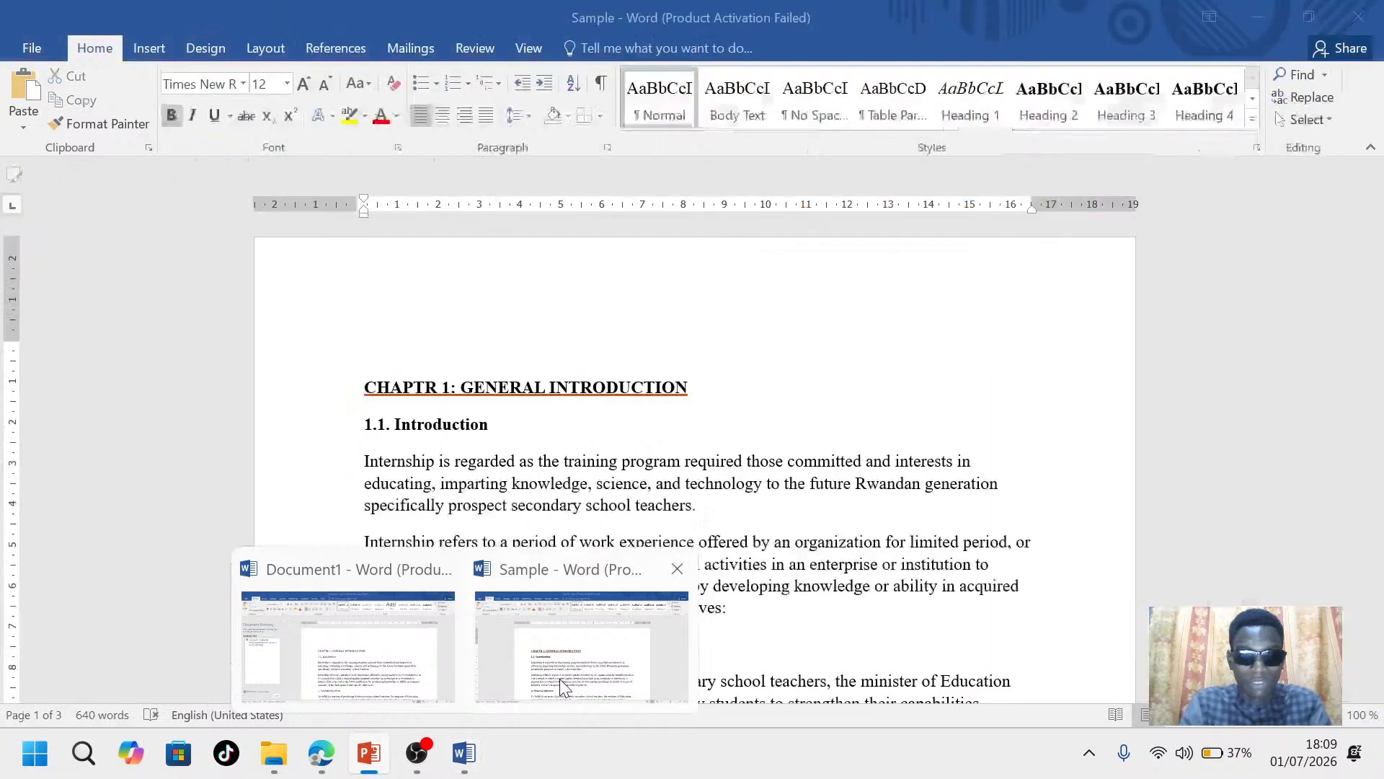
left_click(560, 678)
Look over the document text and browse the available fonts, closing the font list without choosing one
scroll(712, 546, "down", 6)
scroll(713, 545, "down", 4)
scroll(712, 546, "up", 10)
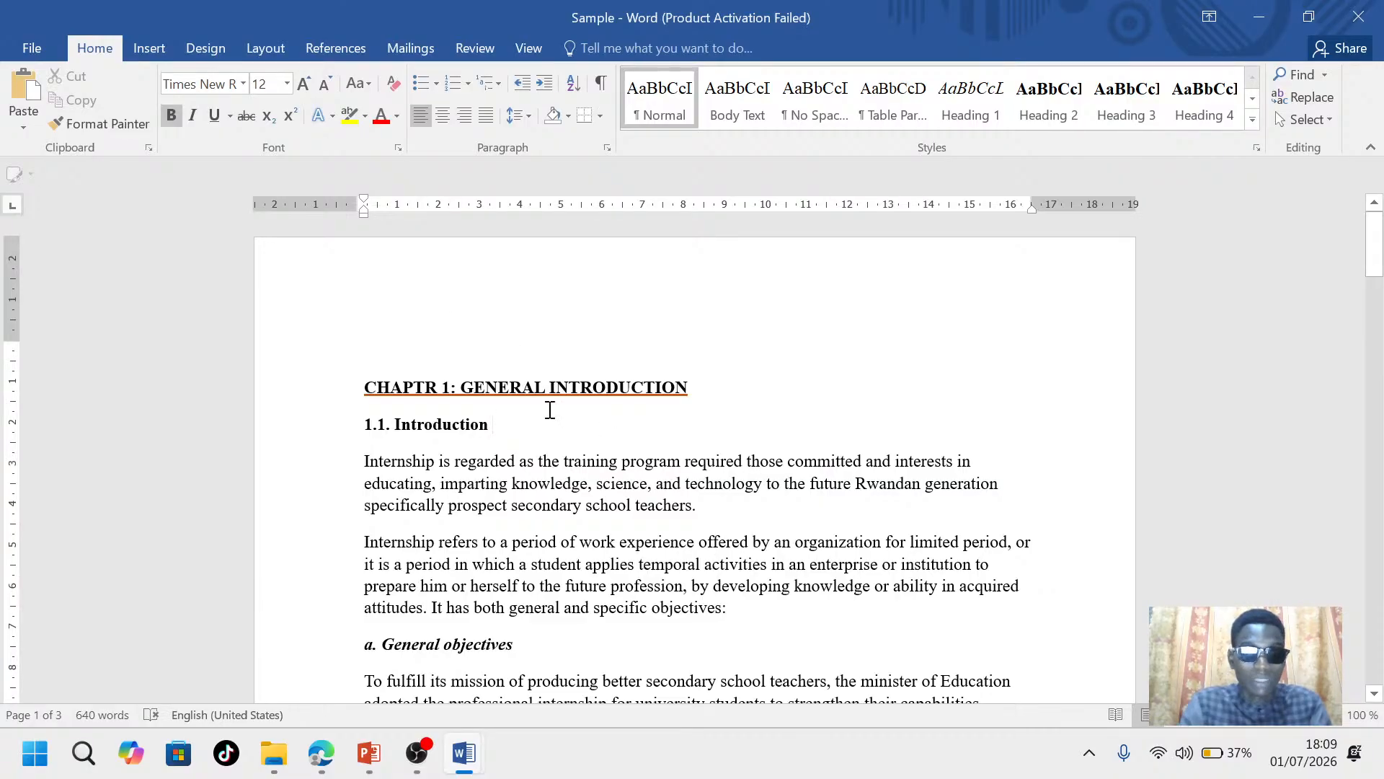
left_click(243, 85)
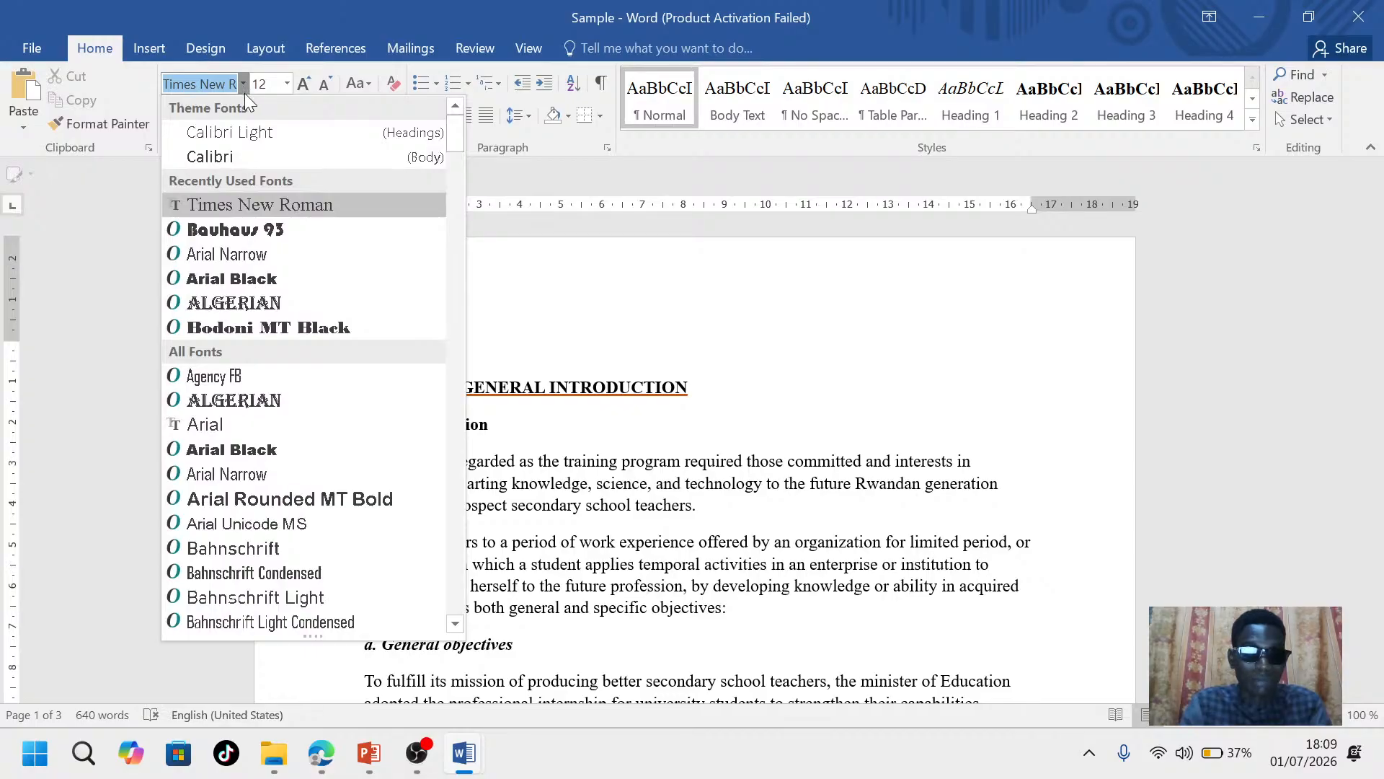
scroll(238, 474, "down", 2)
scroll(240, 476, "up", 2)
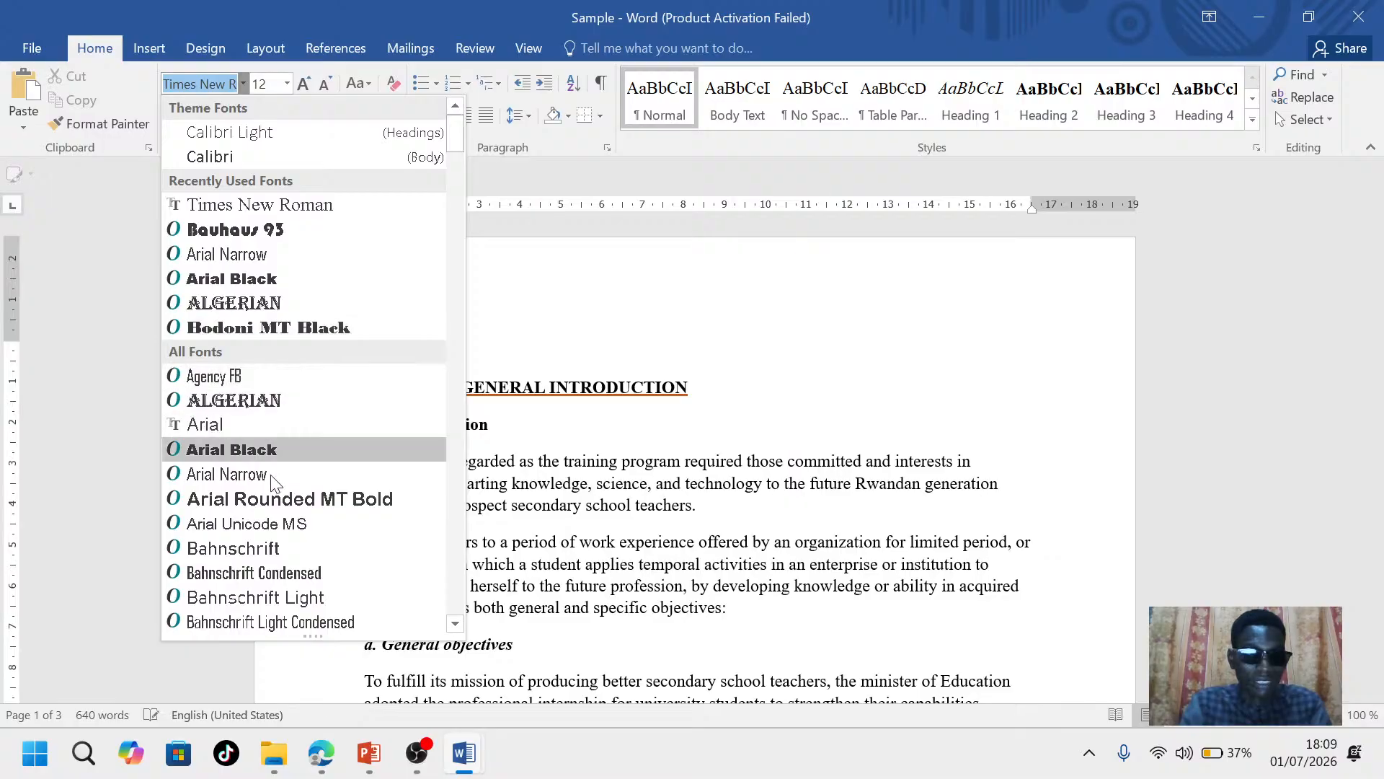
scroll(272, 483, "down", 2)
scroll(274, 482, "up", 1)
scroll(274, 481, "up", 1)
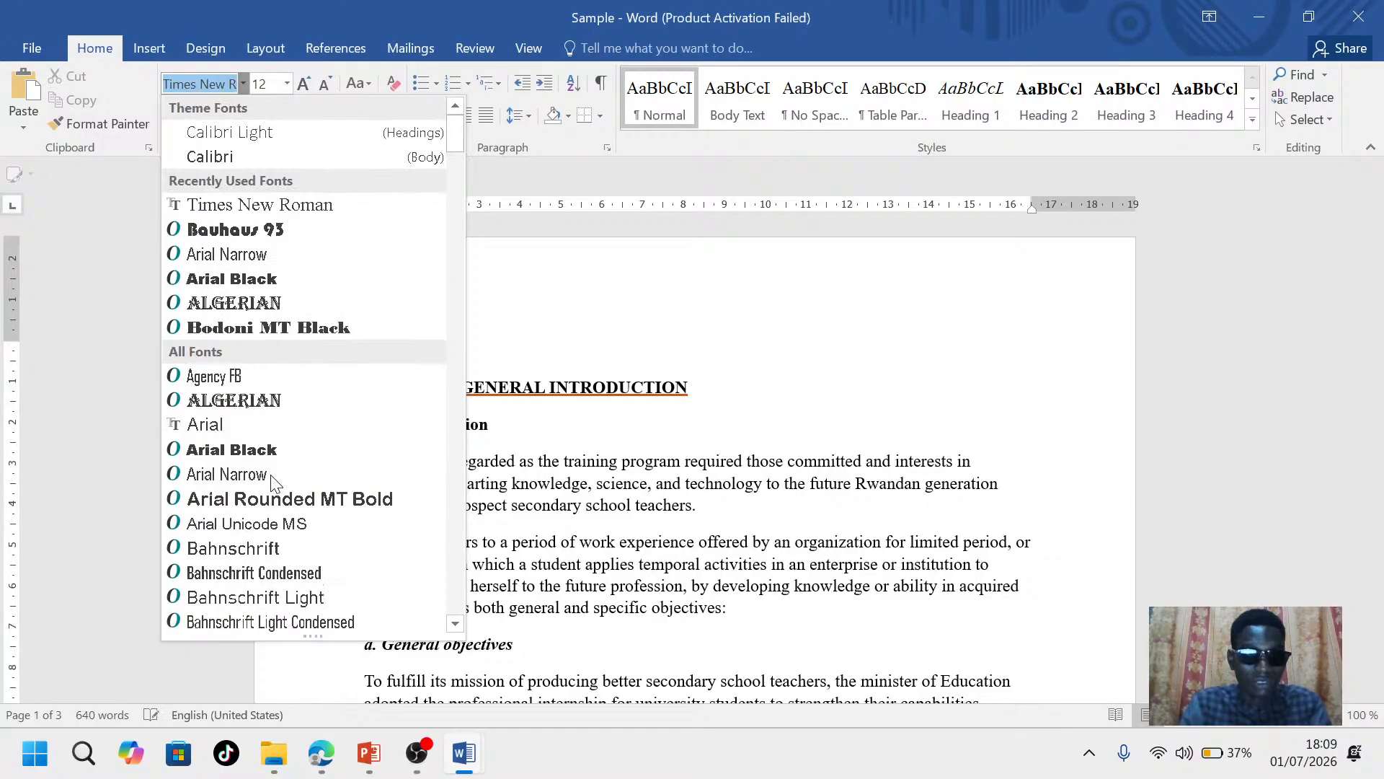
left_click(663, 283)
Change the font of the entire document to Arial Narrow and review the result on all pages
scroll(675, 421, "down", 10)
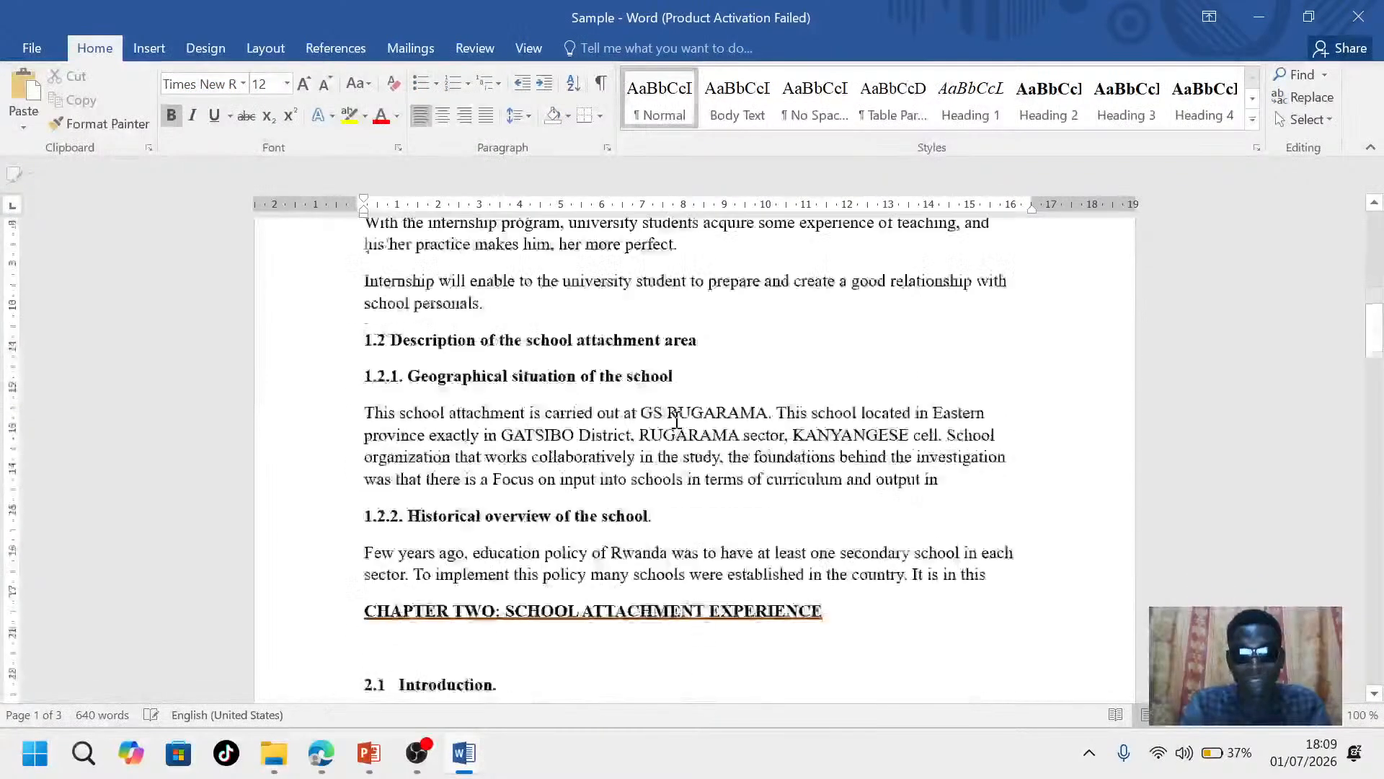
scroll(677, 423, "up", 10)
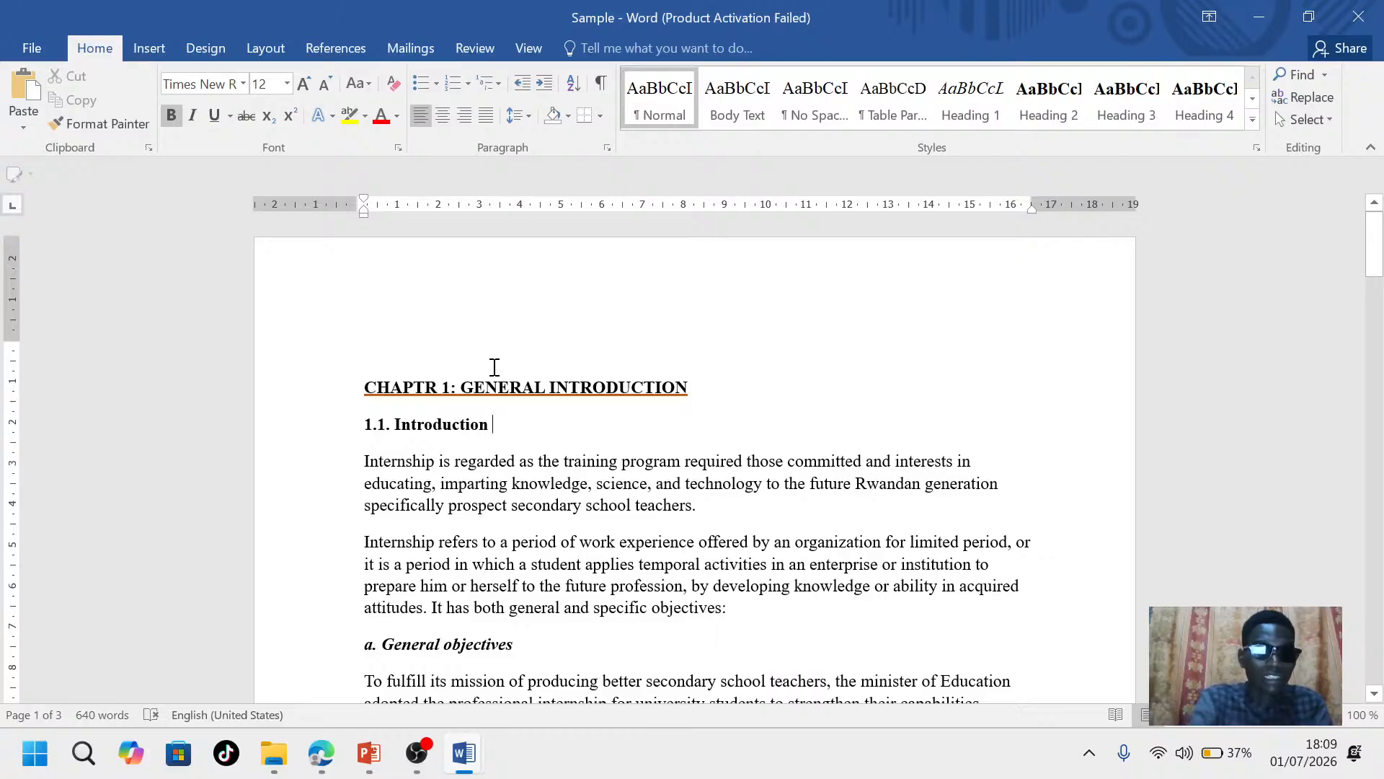
key("ctrl+a")
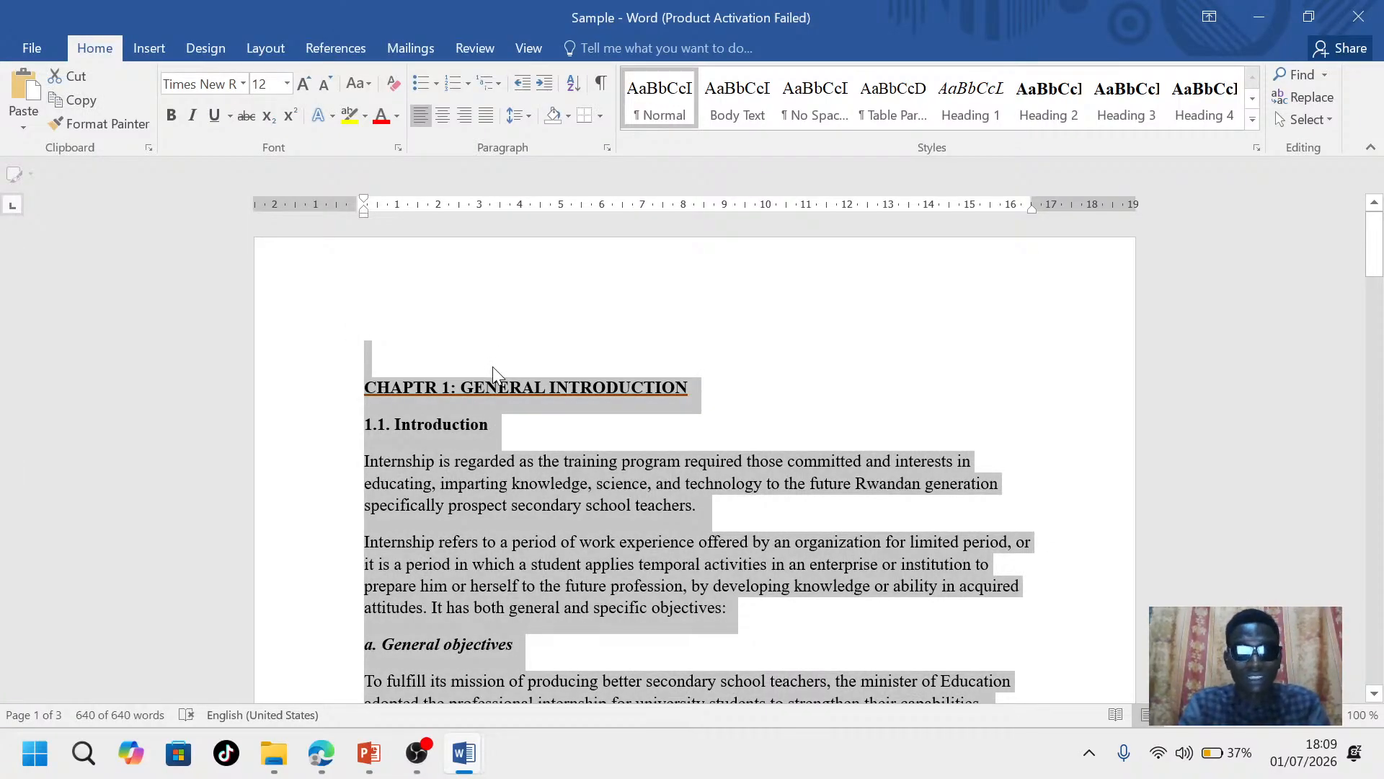
left_click(243, 84)
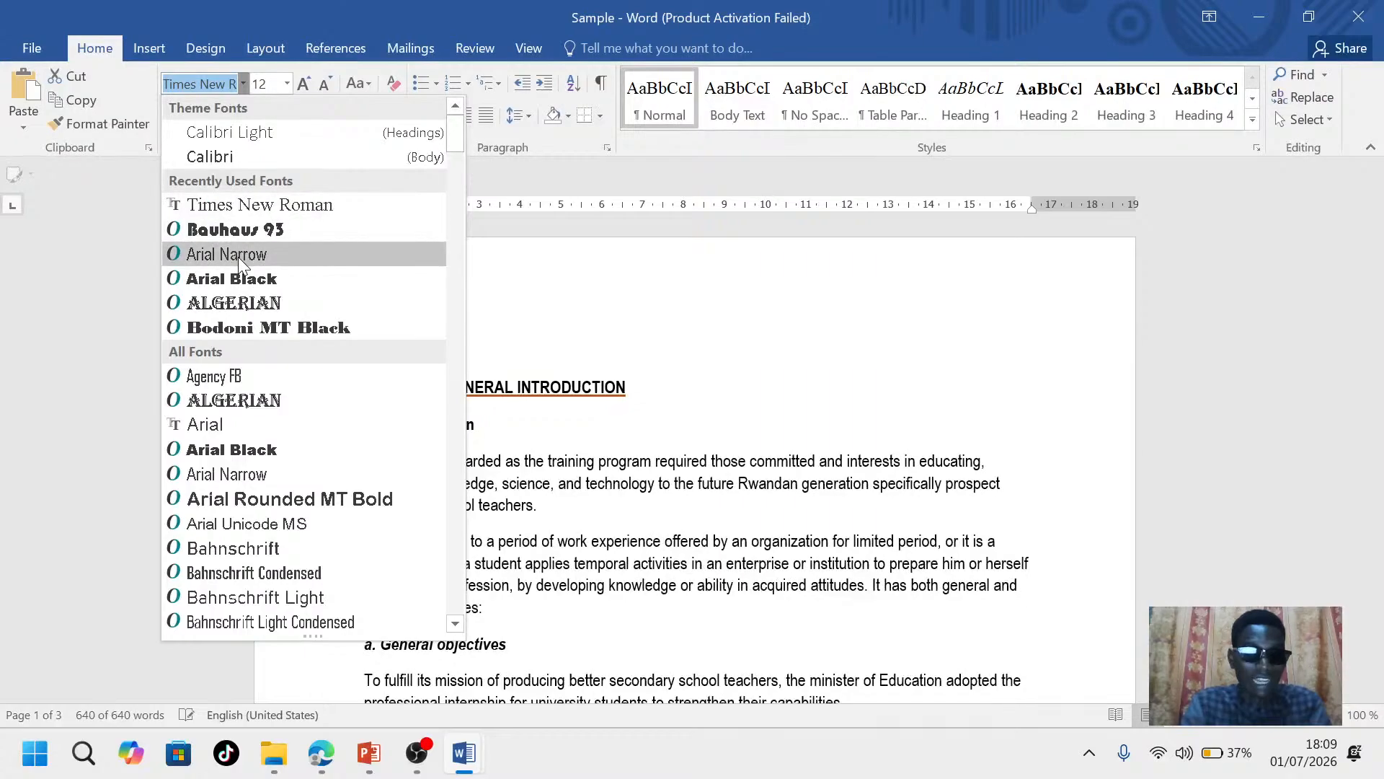
left_click(238, 257)
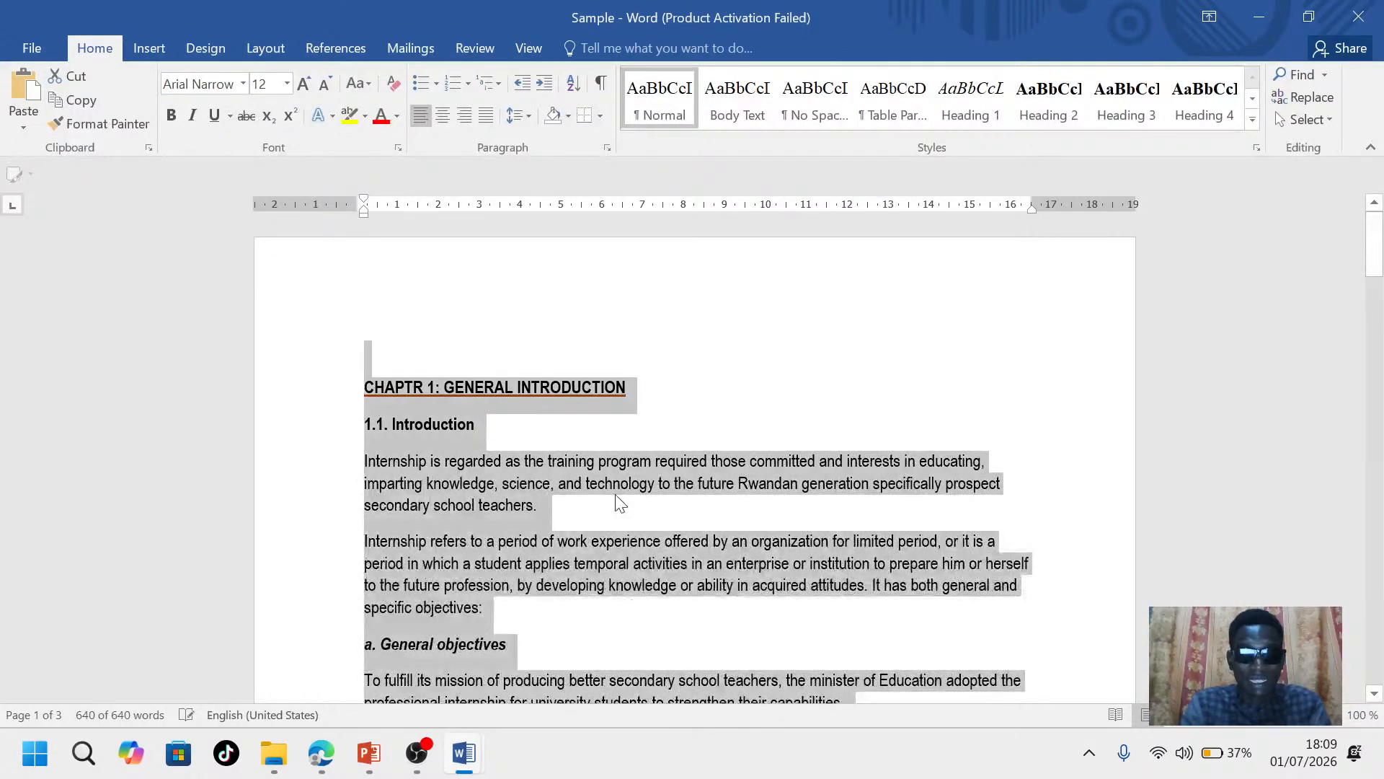
left_click(664, 536)
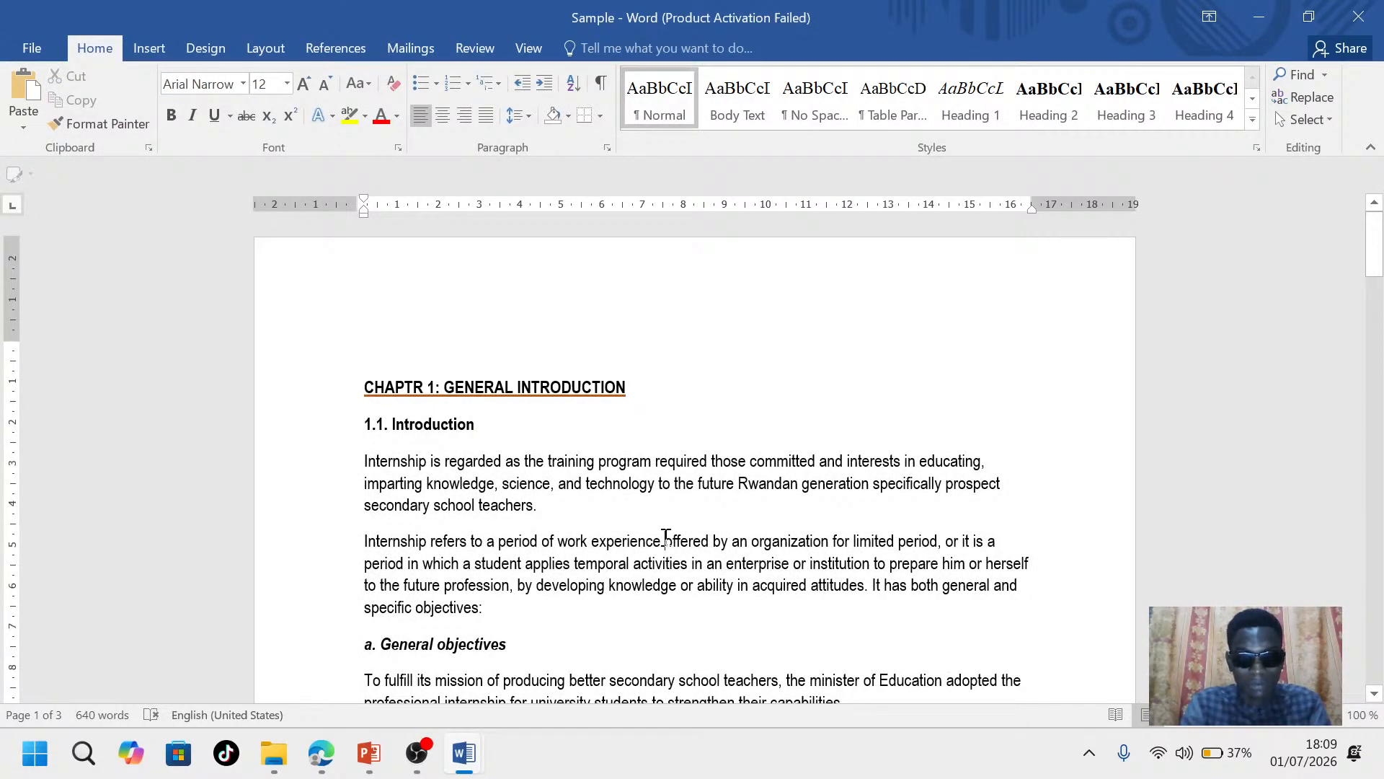
scroll(685, 593, "down", 10)
scroll(690, 596, "down", 10)
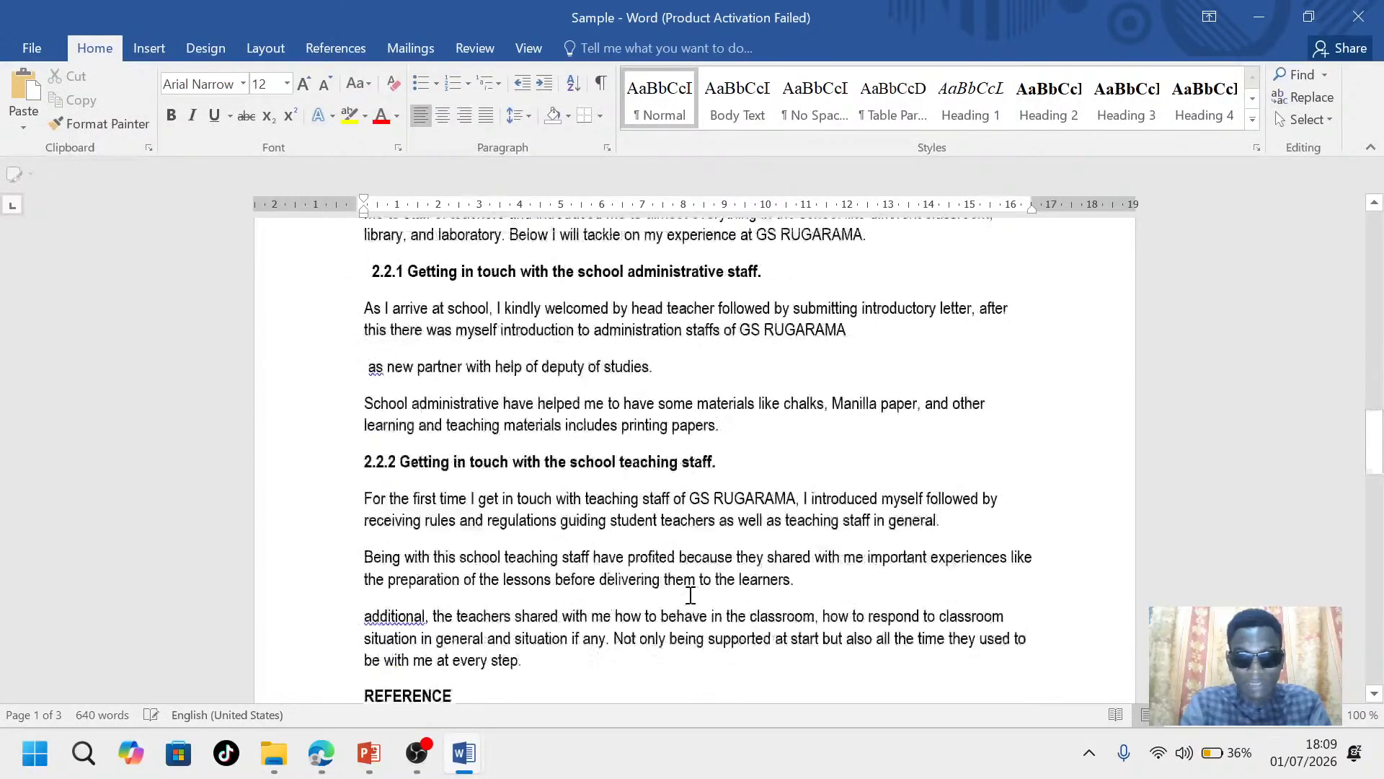
scroll(690, 595, "down", 15)
scroll(690, 595, "up", 15)
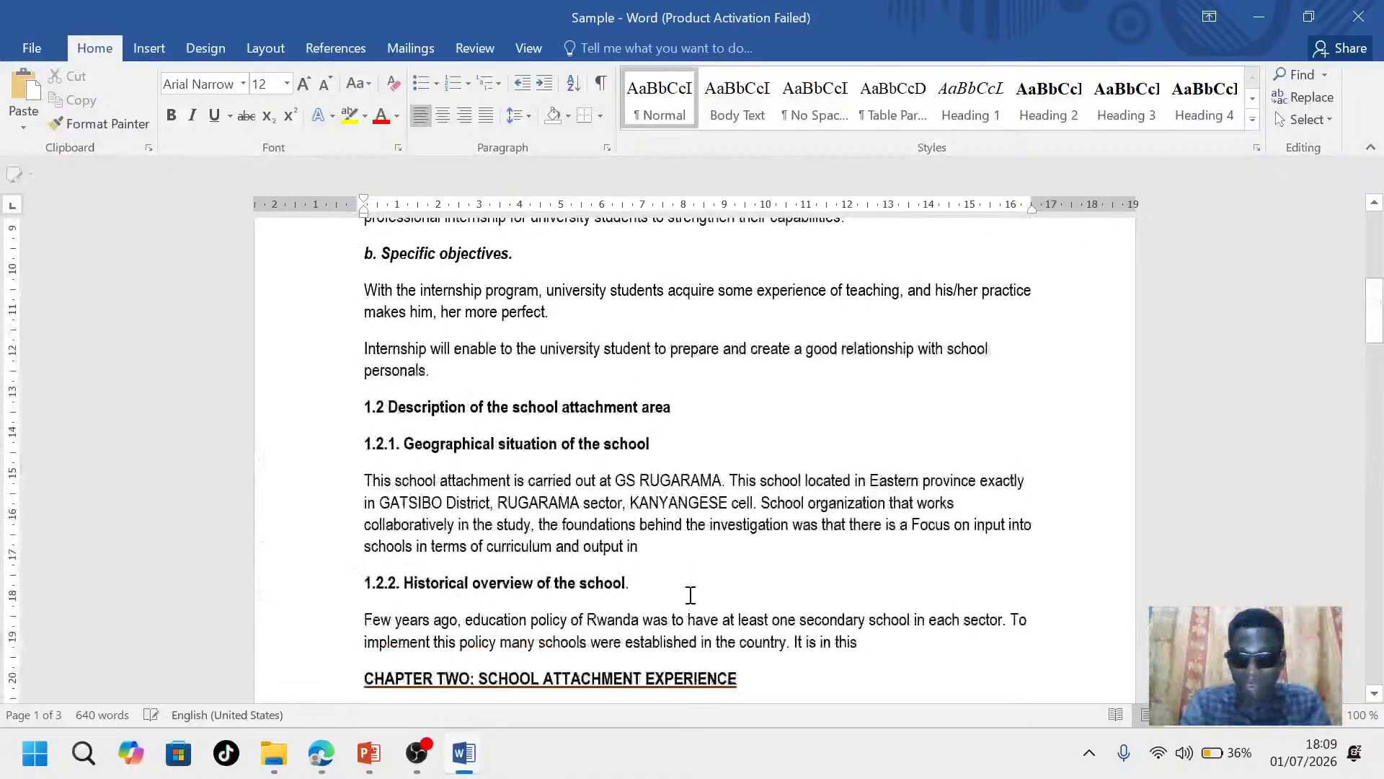
scroll(690, 595, "up", 6)
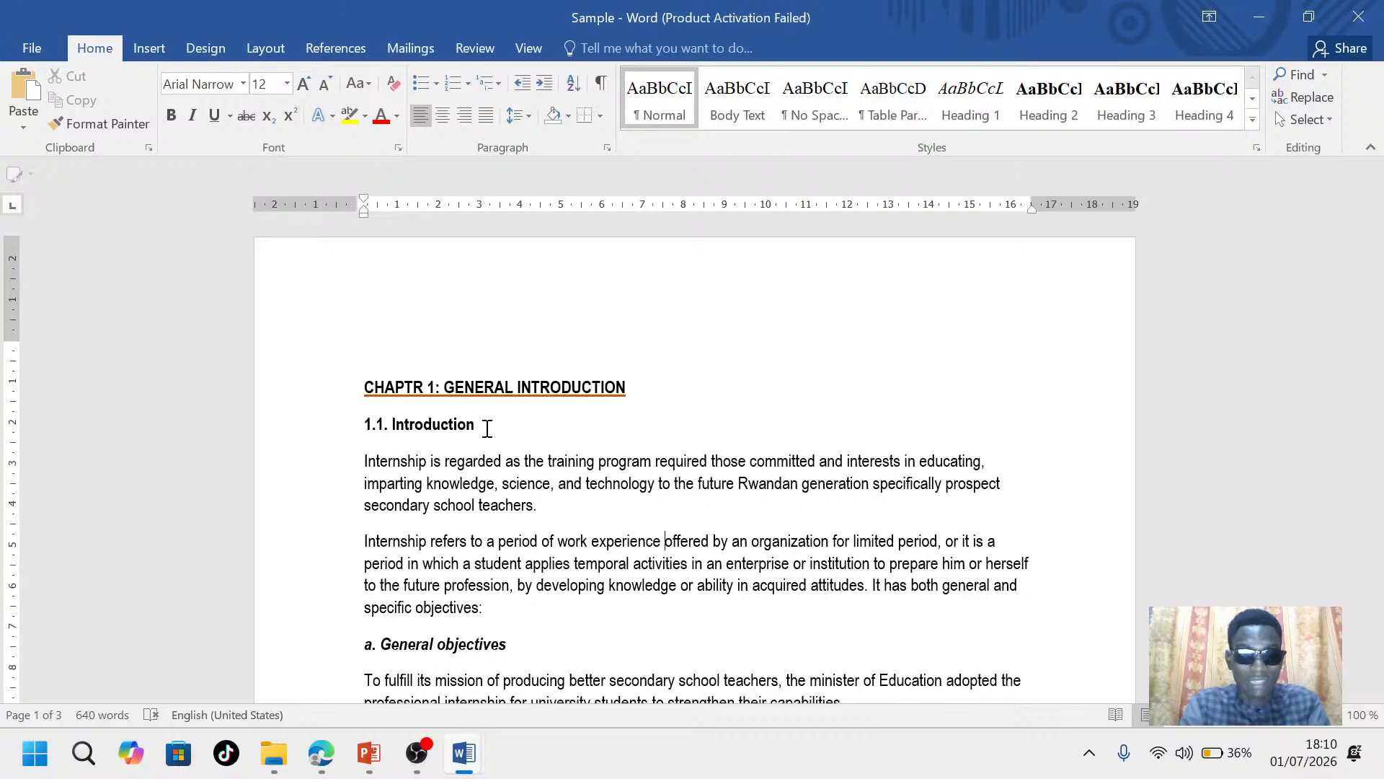
Change the font of the entire document to Times New Roman and review the result on all pages
key("ctrl+a")
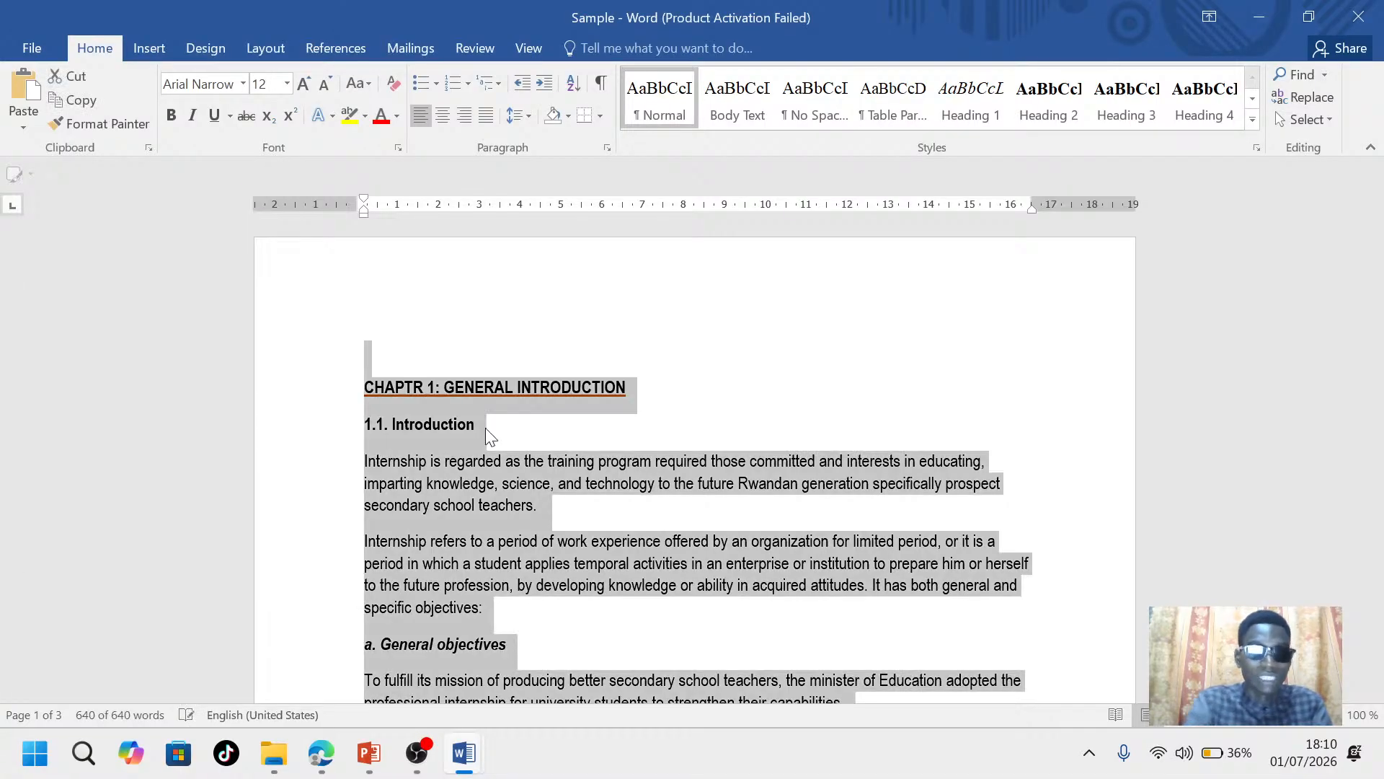
left_click(243, 85)
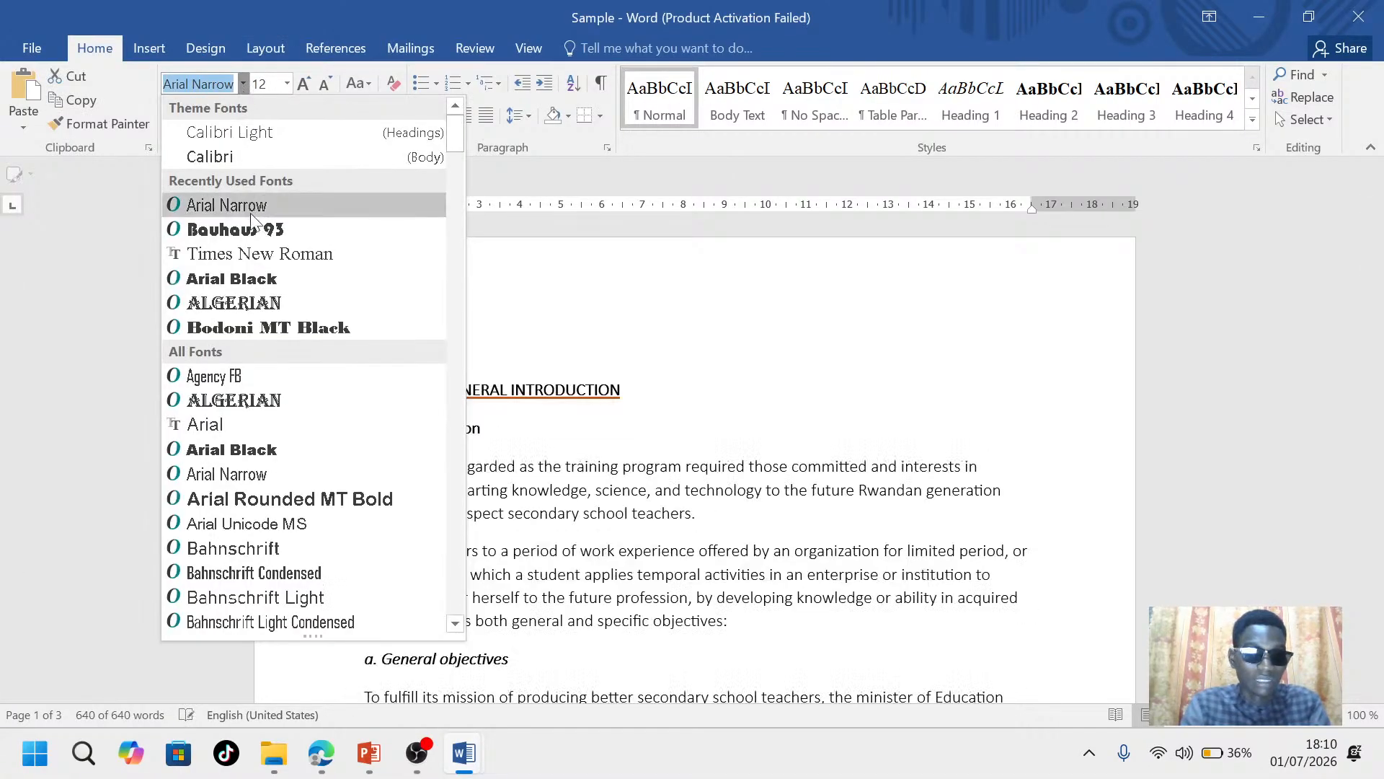
left_click(261, 258)
left_click(833, 415)
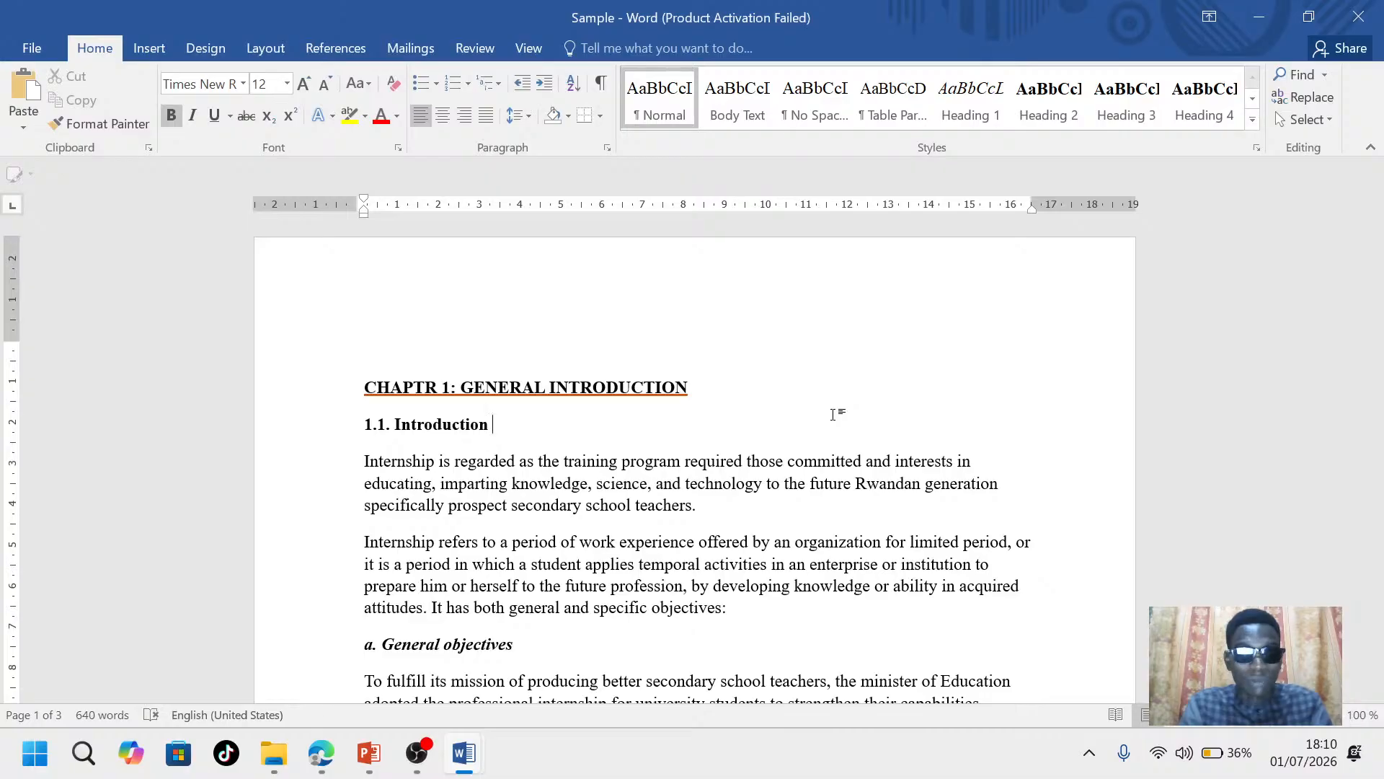
scroll(592, 500, "down", 12)
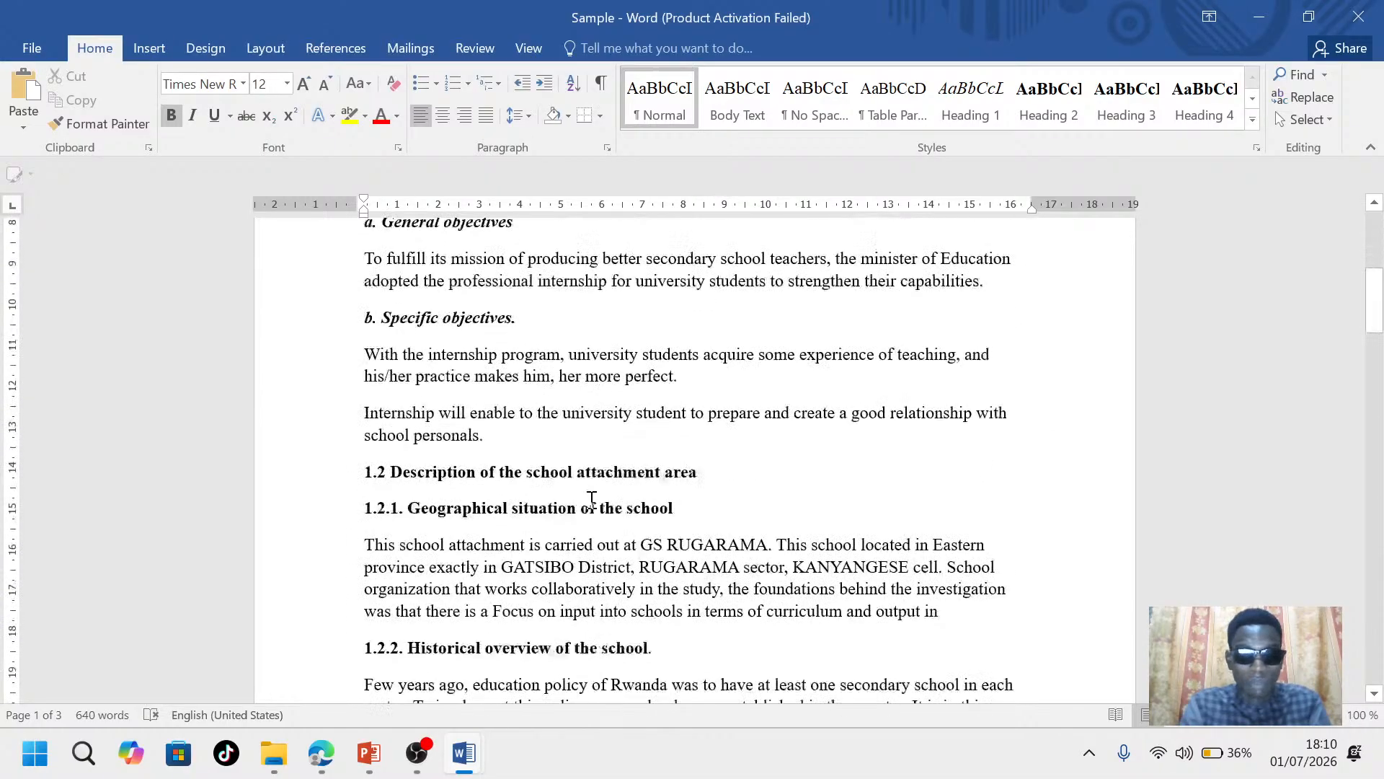
scroll(592, 500, "down", 13)
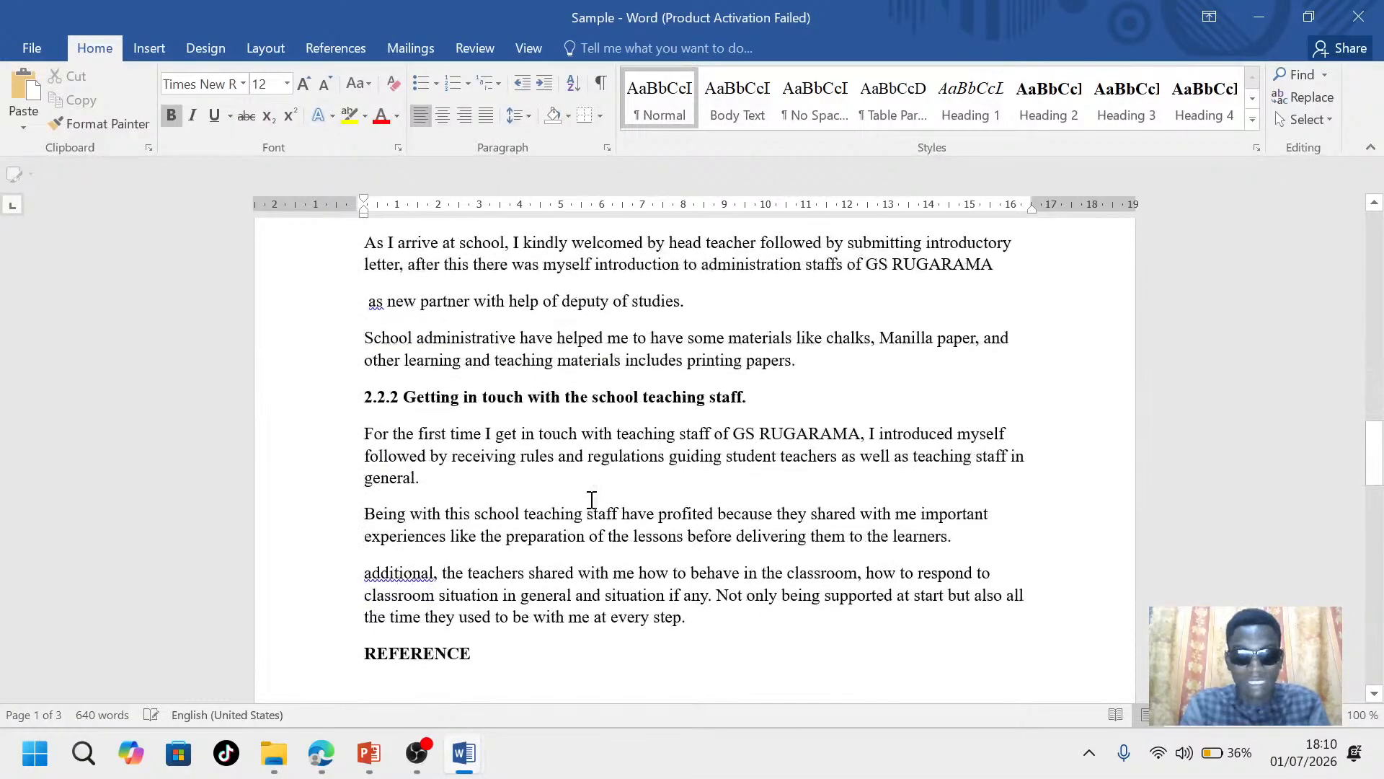
scroll(592, 500, "up", 20)
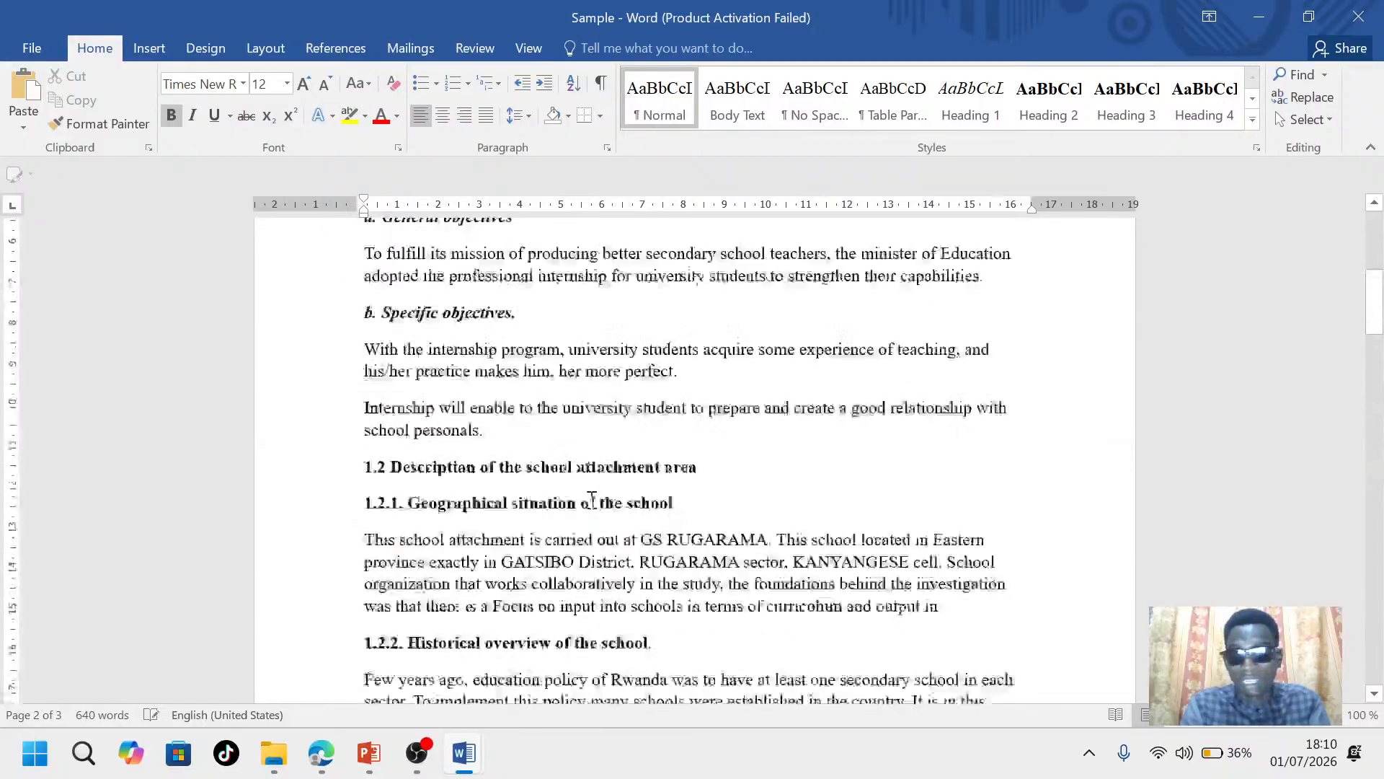
scroll(592, 499, "up", 5)
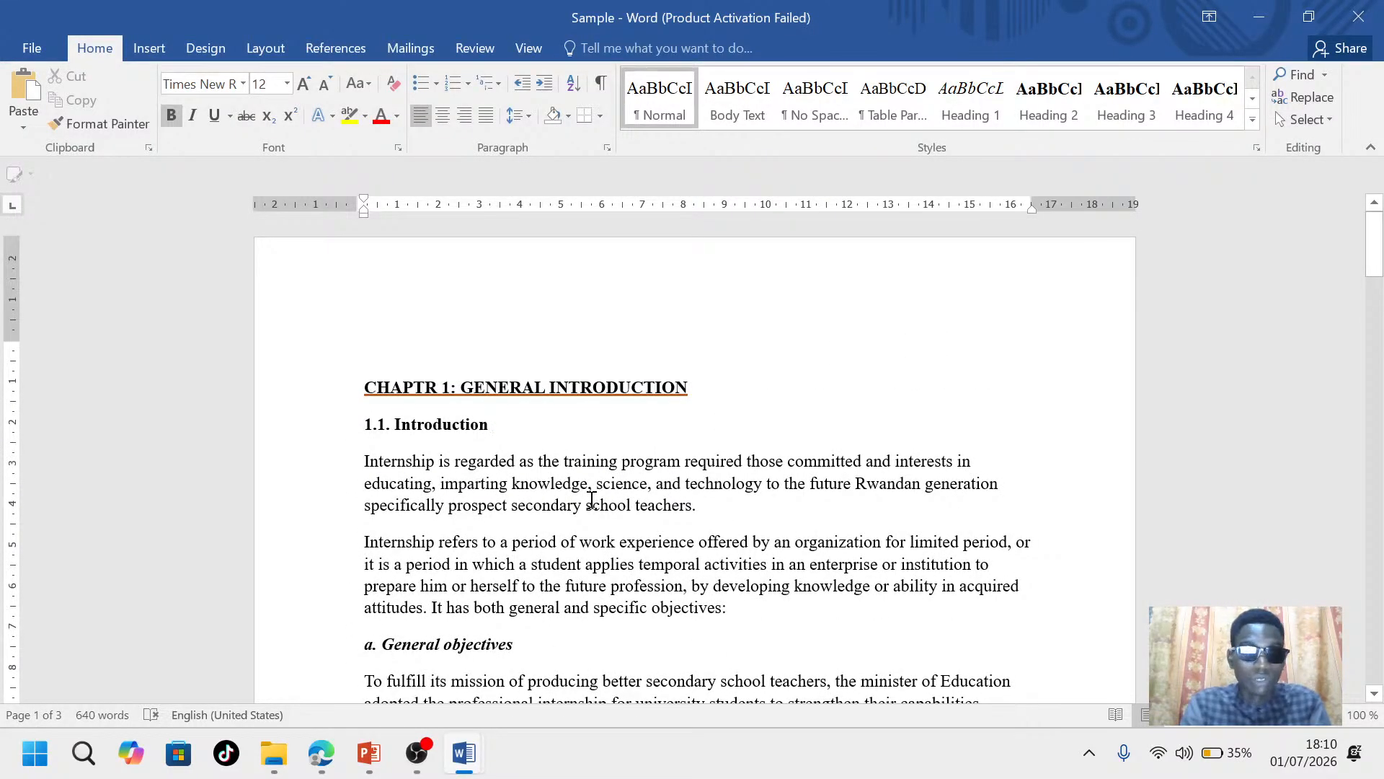
Set the font size of the entire document to 11, and the empty line above the Chapter 1 heading to 12
key("ctrl+a")
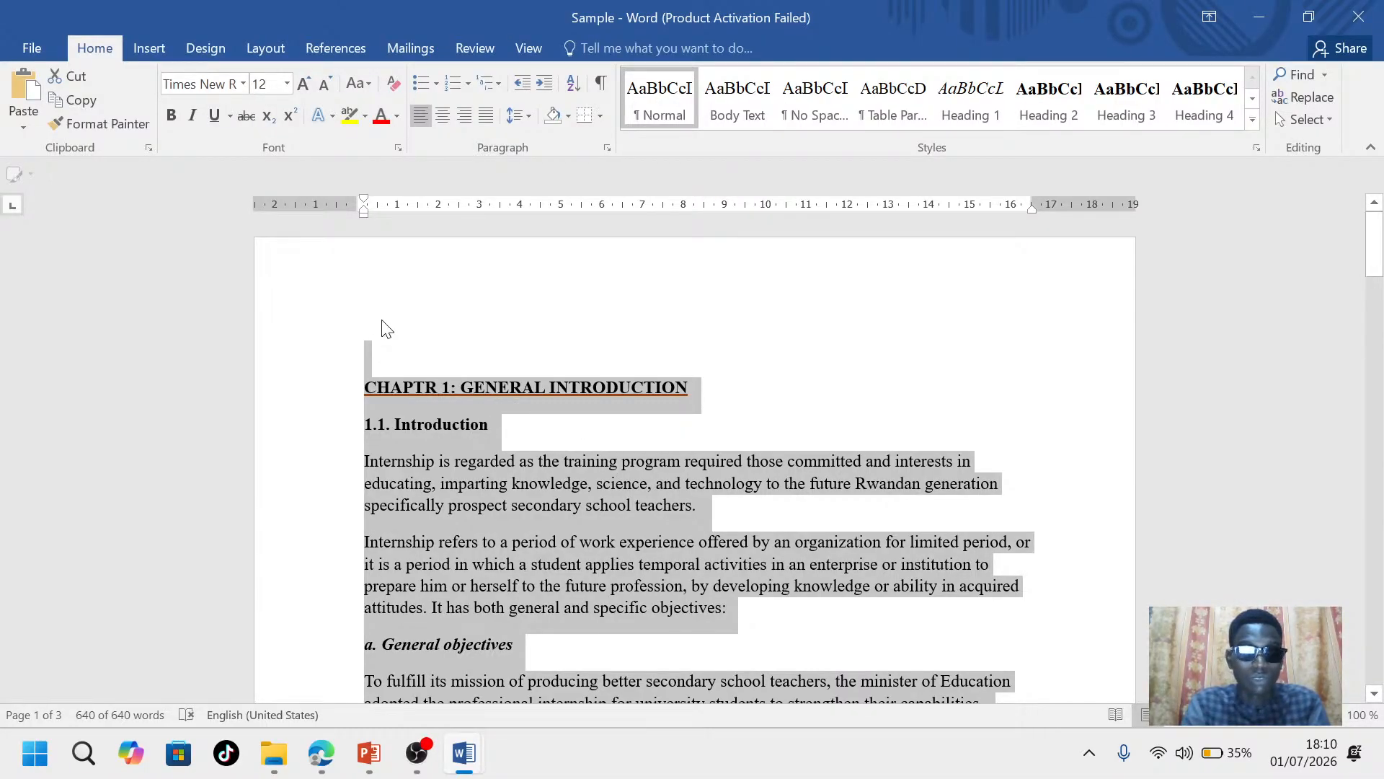
left_click(287, 84)
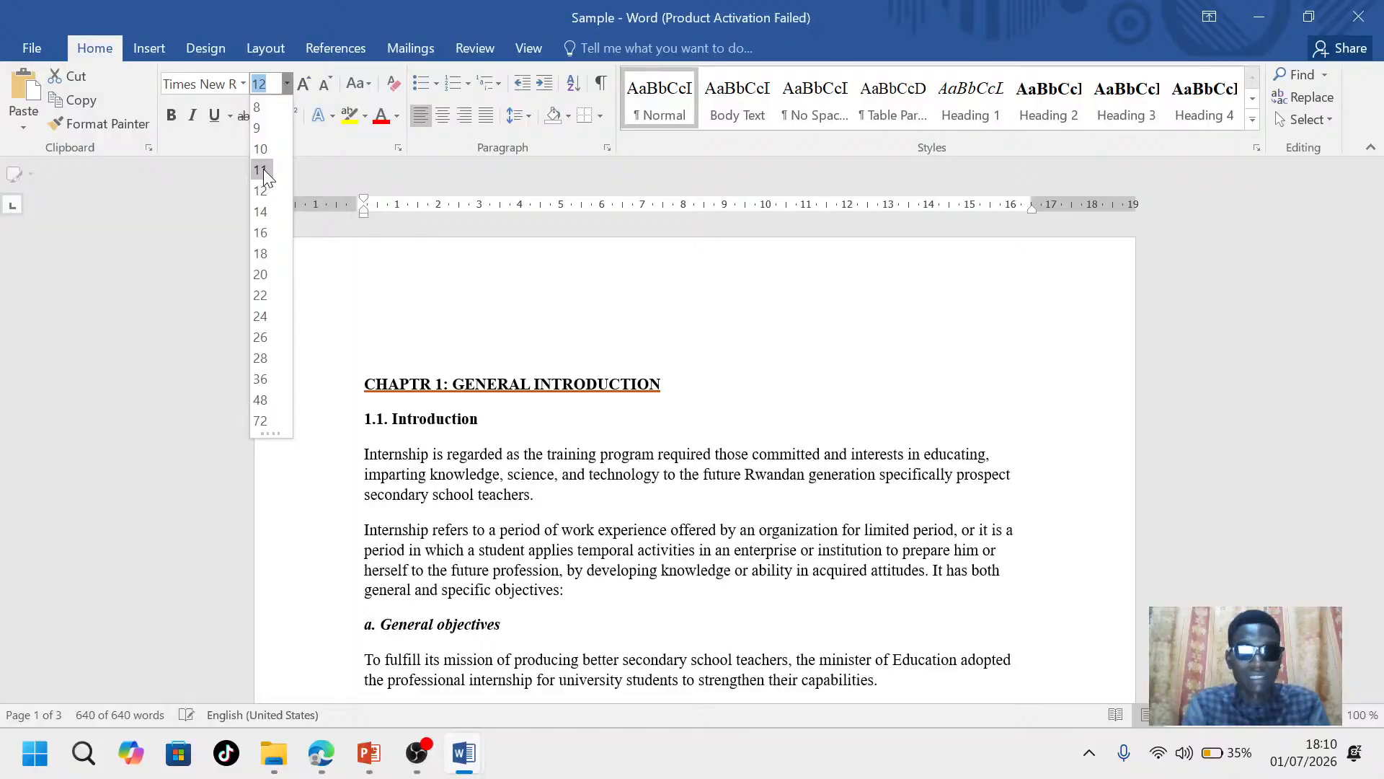
left_click(262, 168)
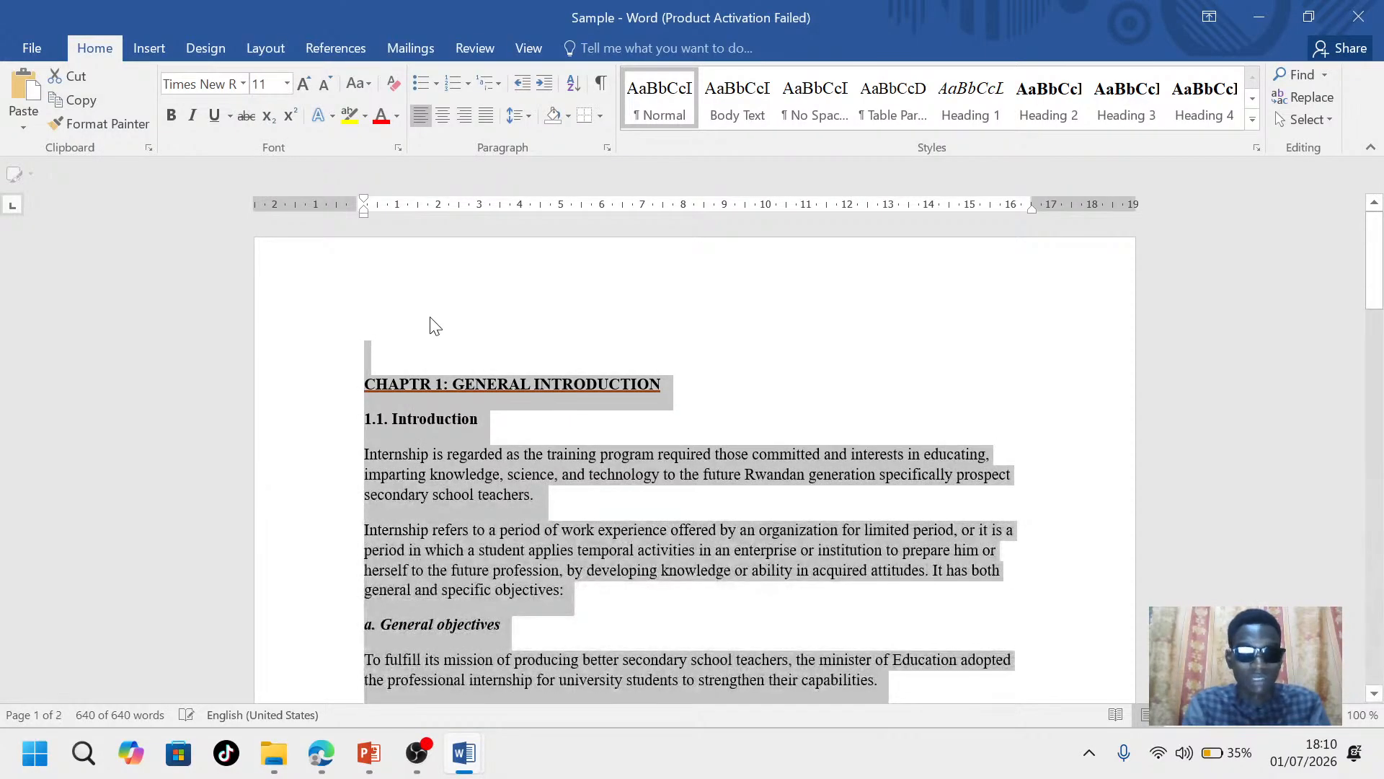
left_click(432, 317)
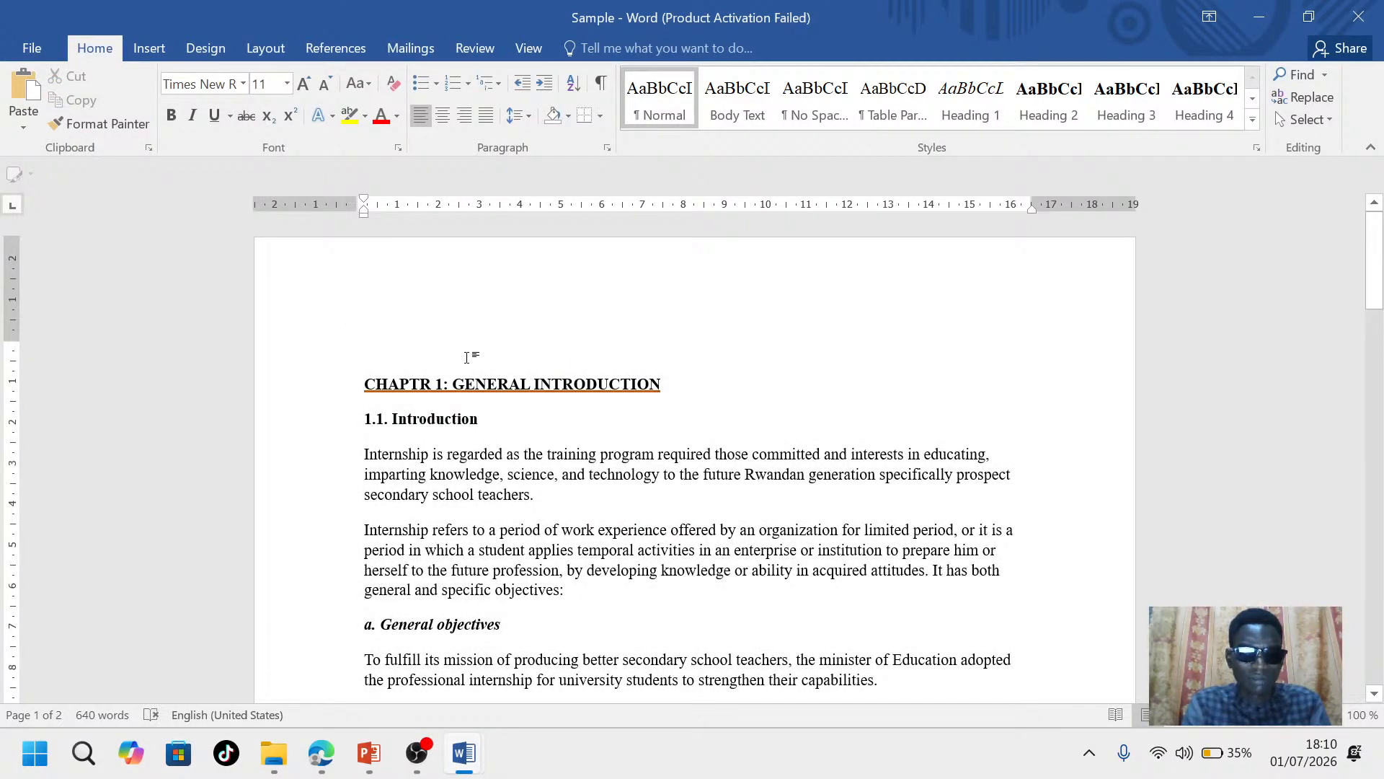
left_click(285, 85)
left_click(267, 192)
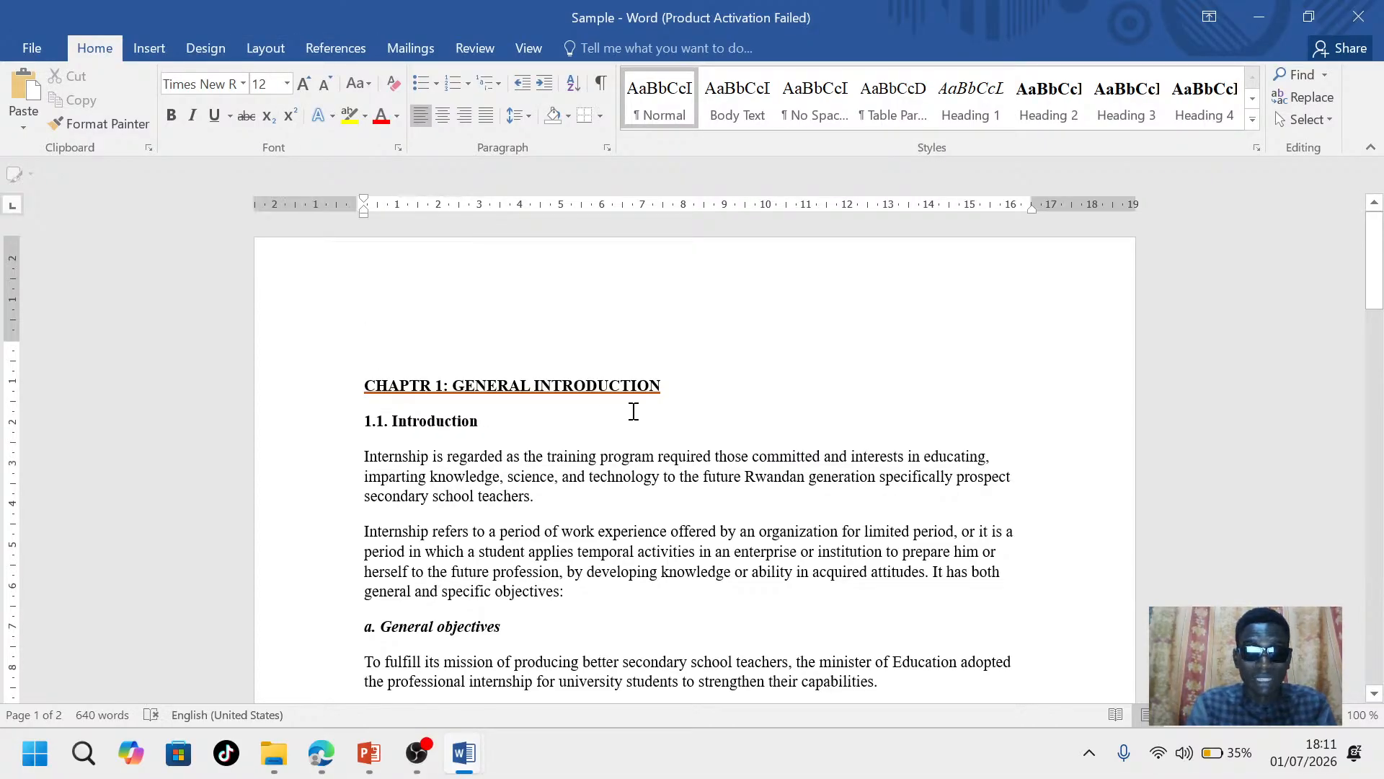
Increase the font size of the "CHAPTR 1: GENERAL INTRODUCTION" heading to 14
left_click_drag(669, 387, 335, 386)
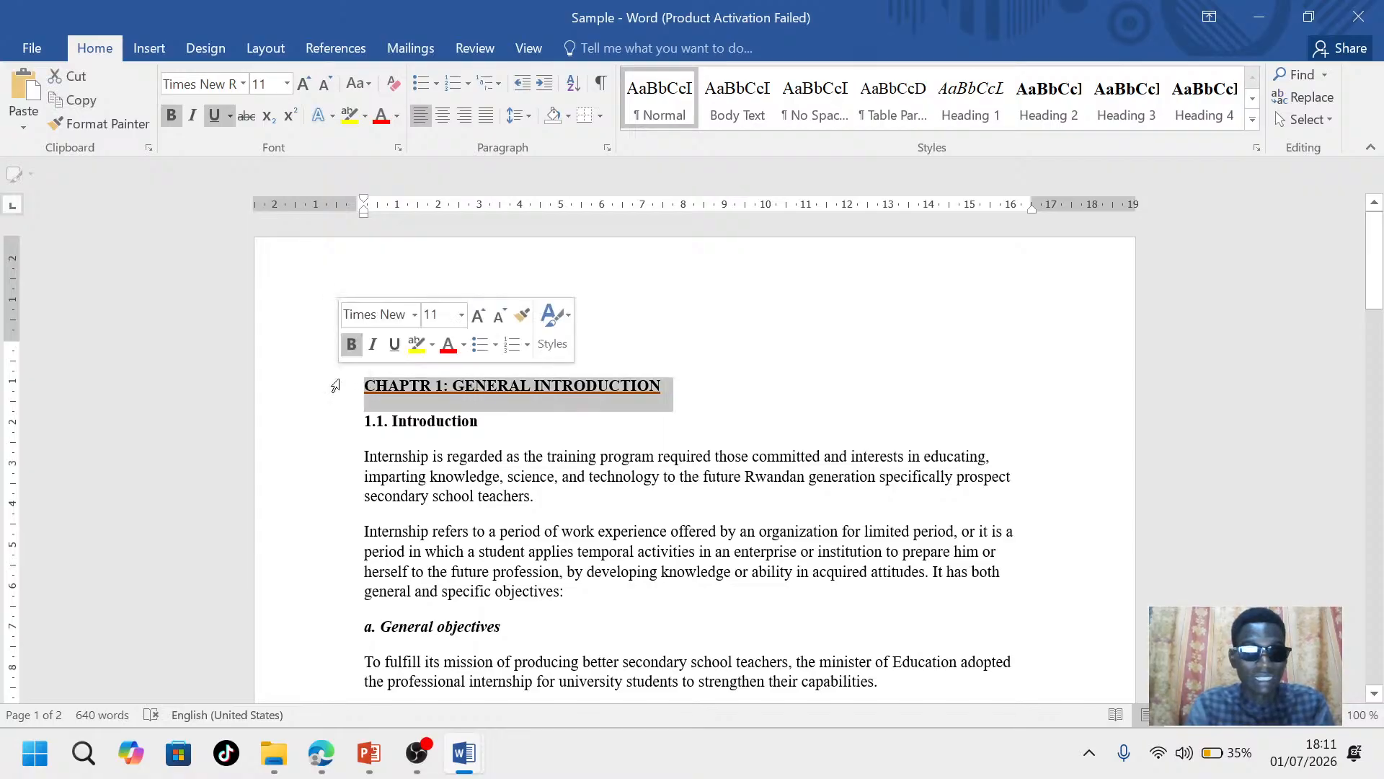
left_click(288, 84)
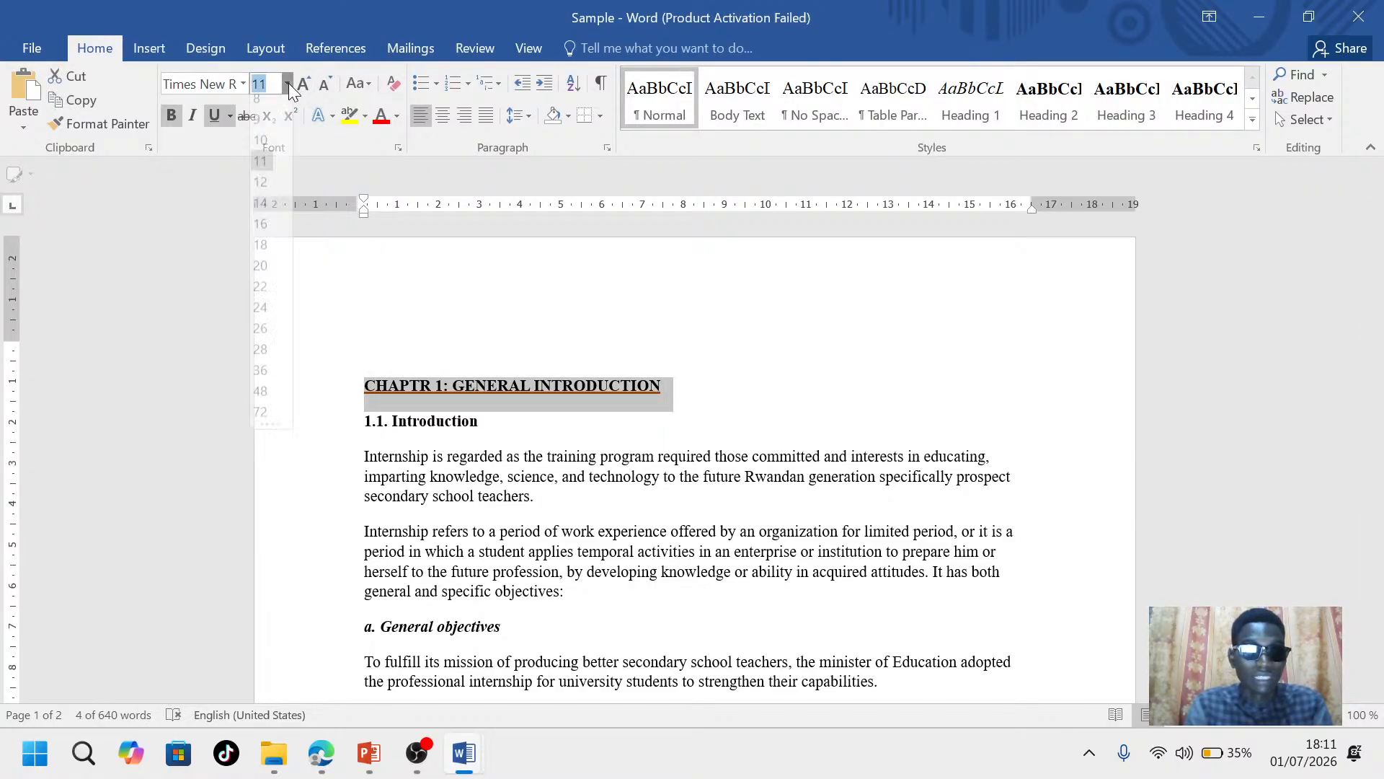
left_click(260, 211)
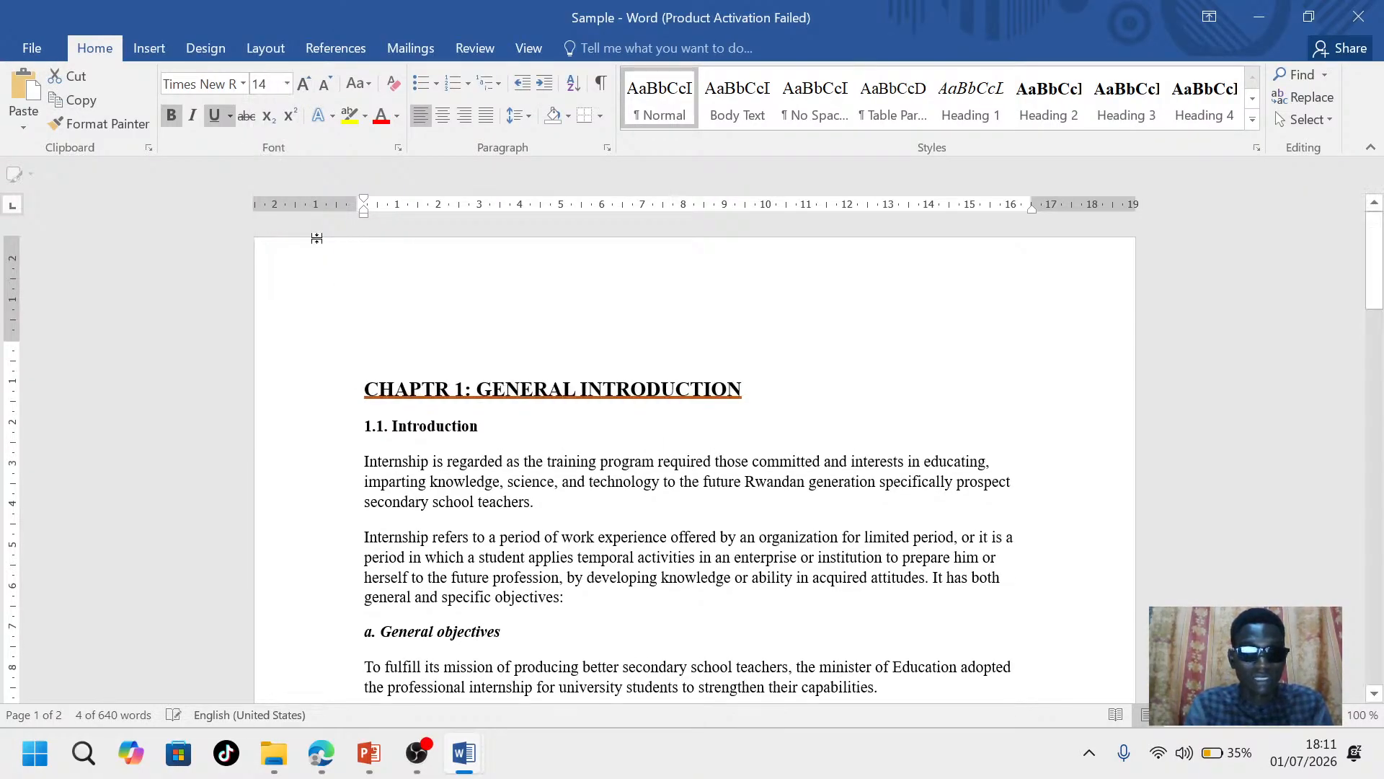
left_click(441, 478)
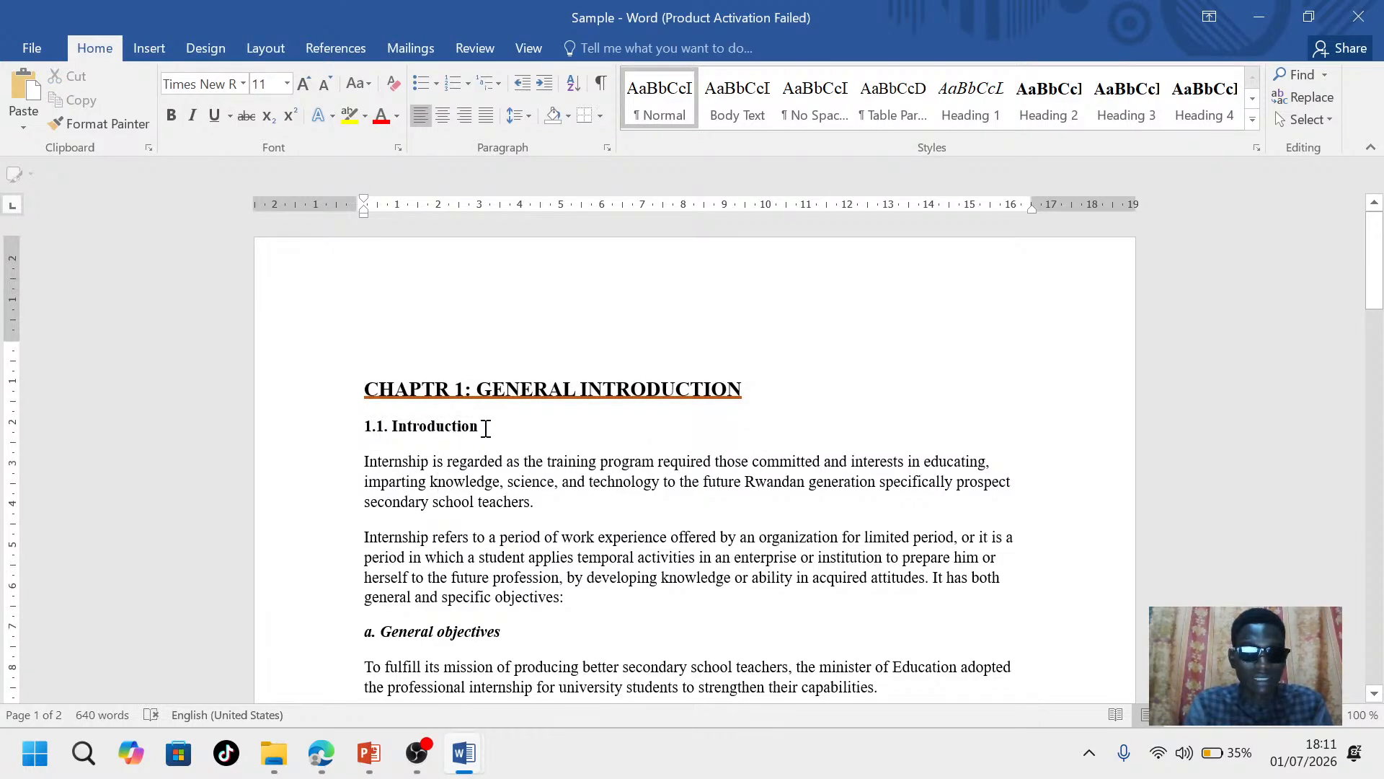
Set the font size of all text from "1.1. Introduction" to the end of the document to 12 and review the pages
left_click_drag(364, 426, 469, 485)
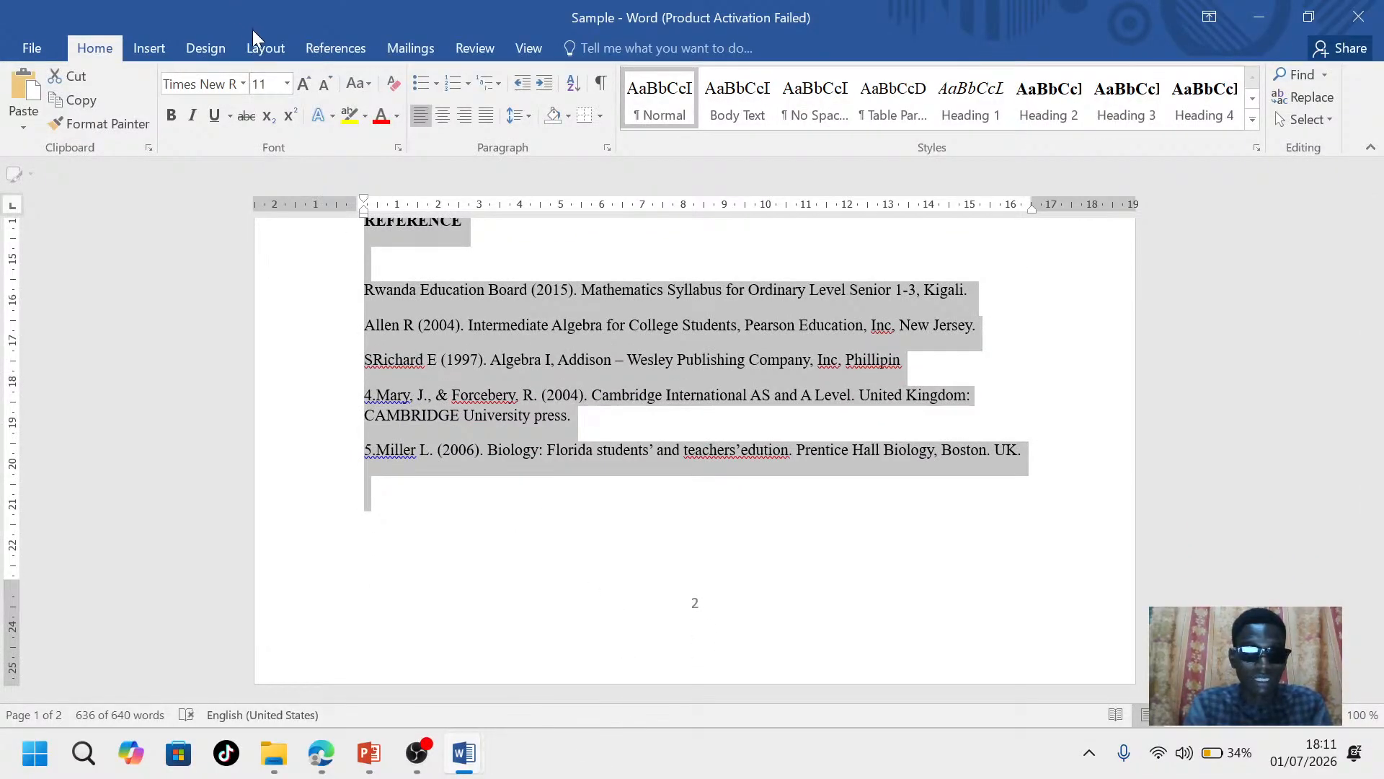
left_click(287, 84)
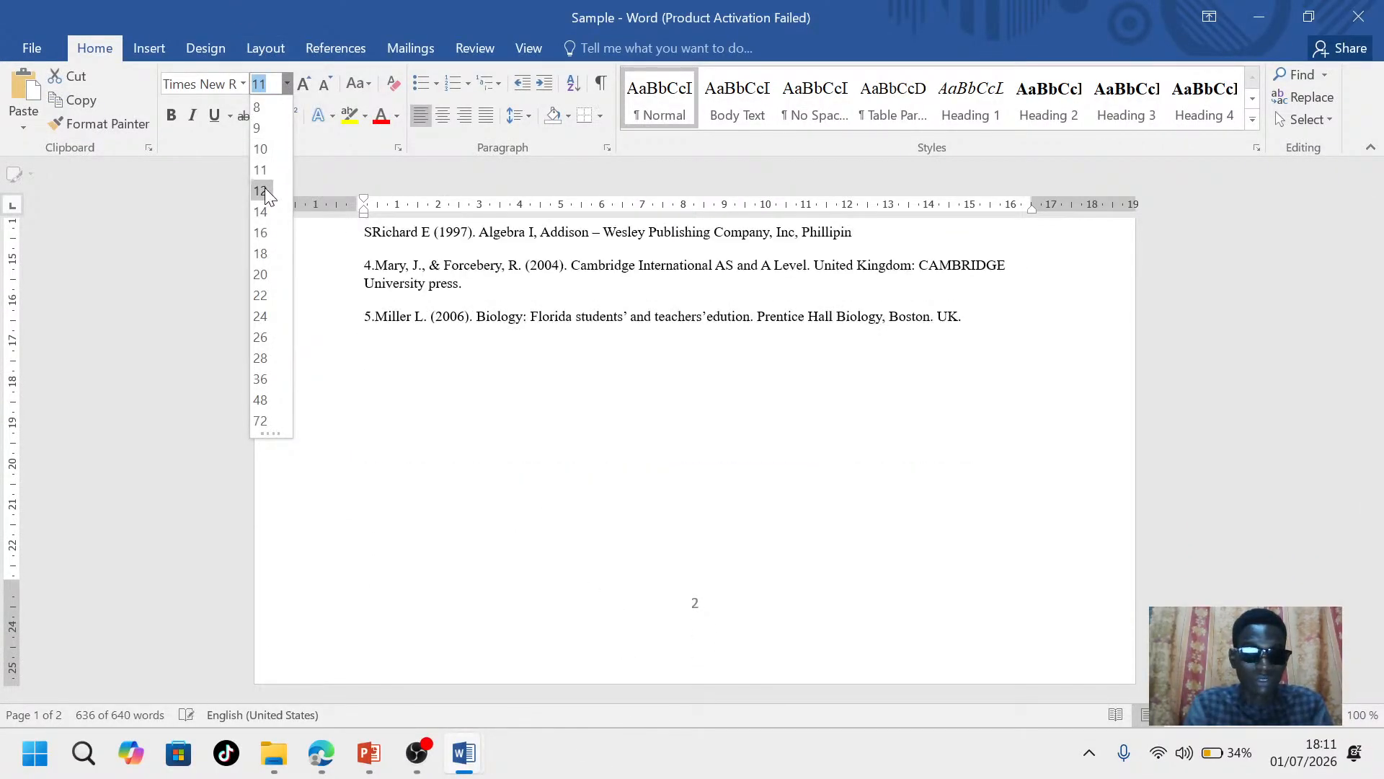
left_click(261, 190)
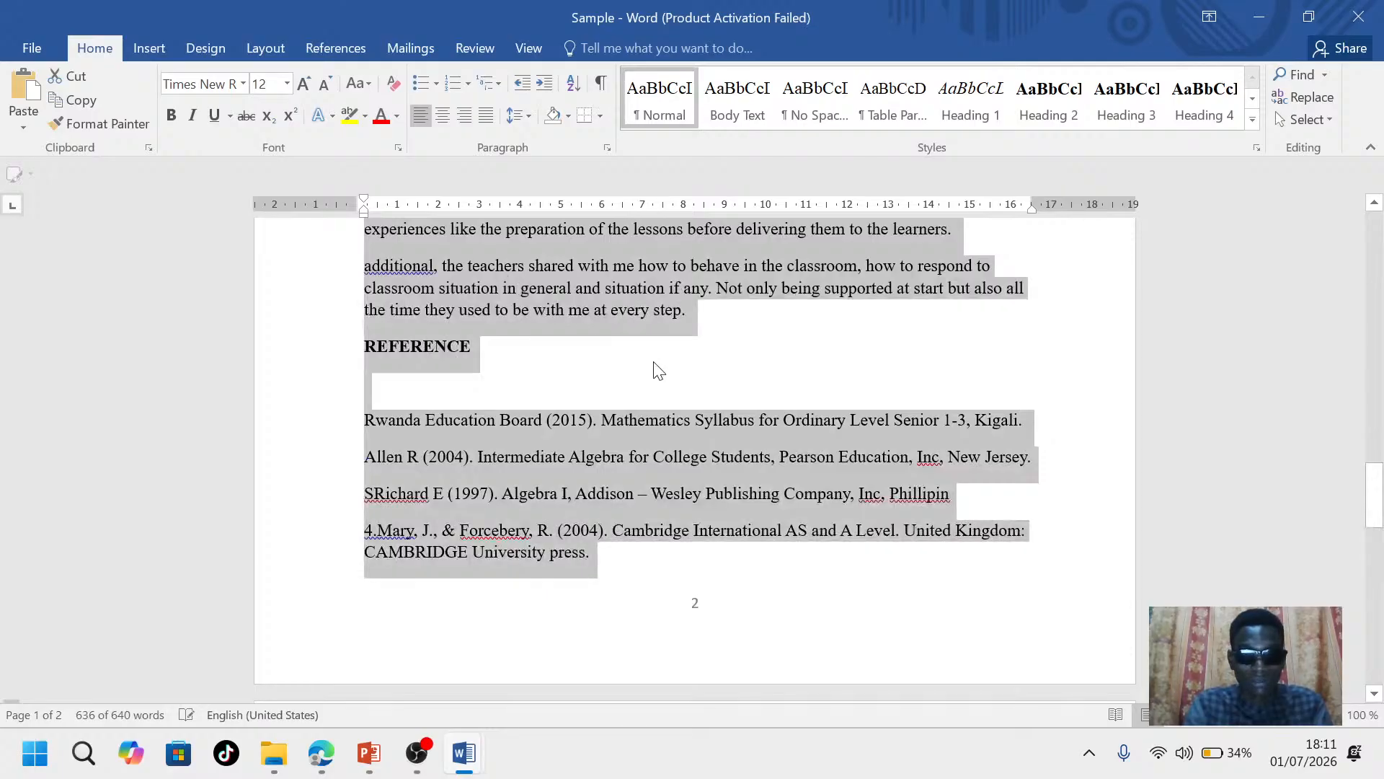
left_click(653, 362)
scroll(654, 361, "up", 15)
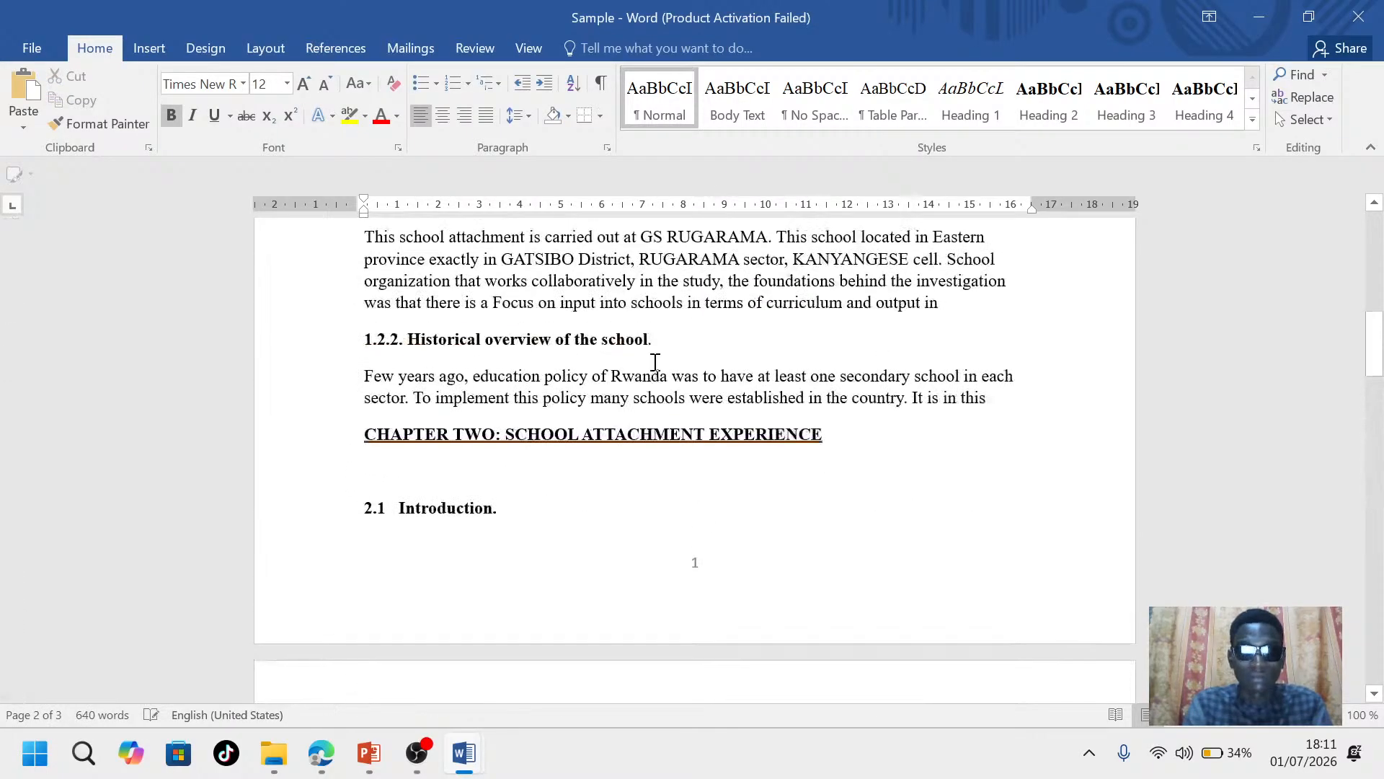
scroll(654, 362, "down", 2)
scroll(654, 362, "up", 7)
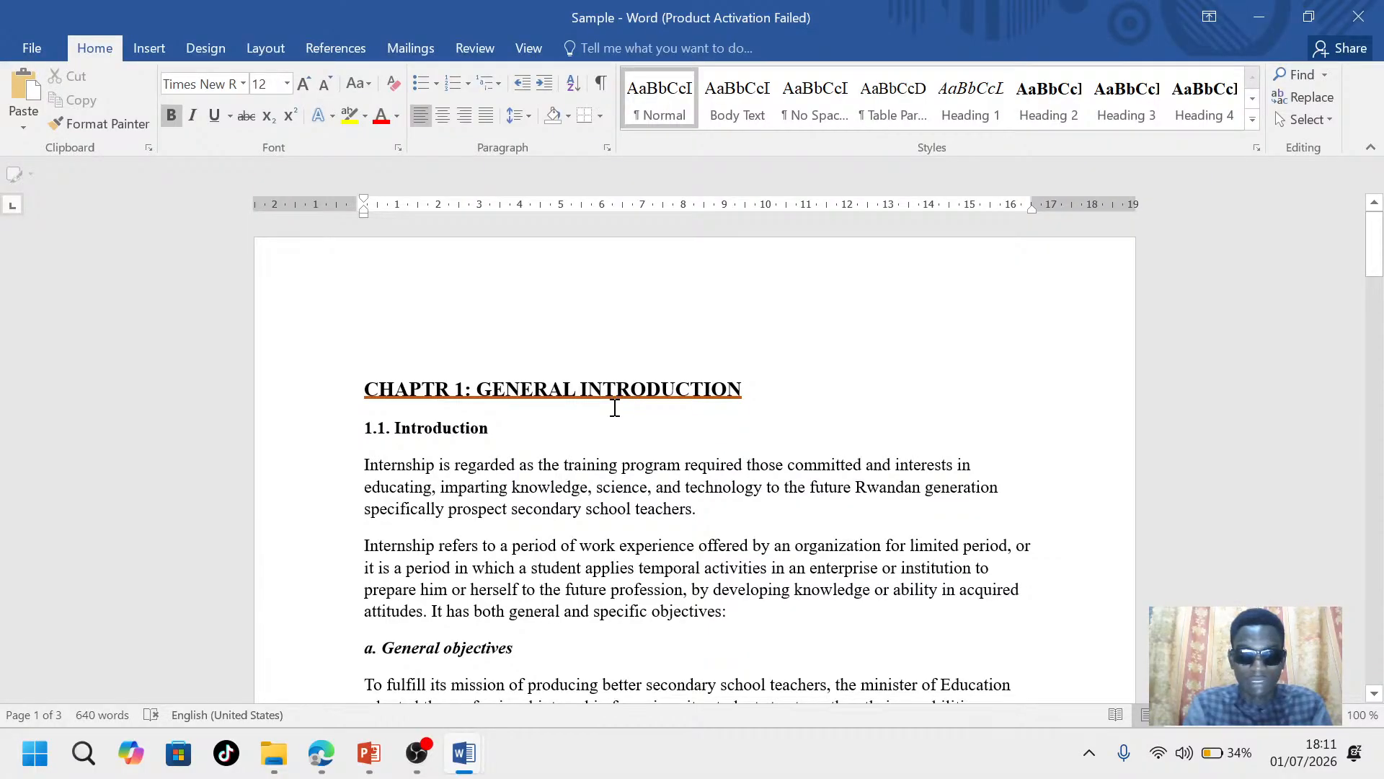
scroll(600, 442, "down", 1)
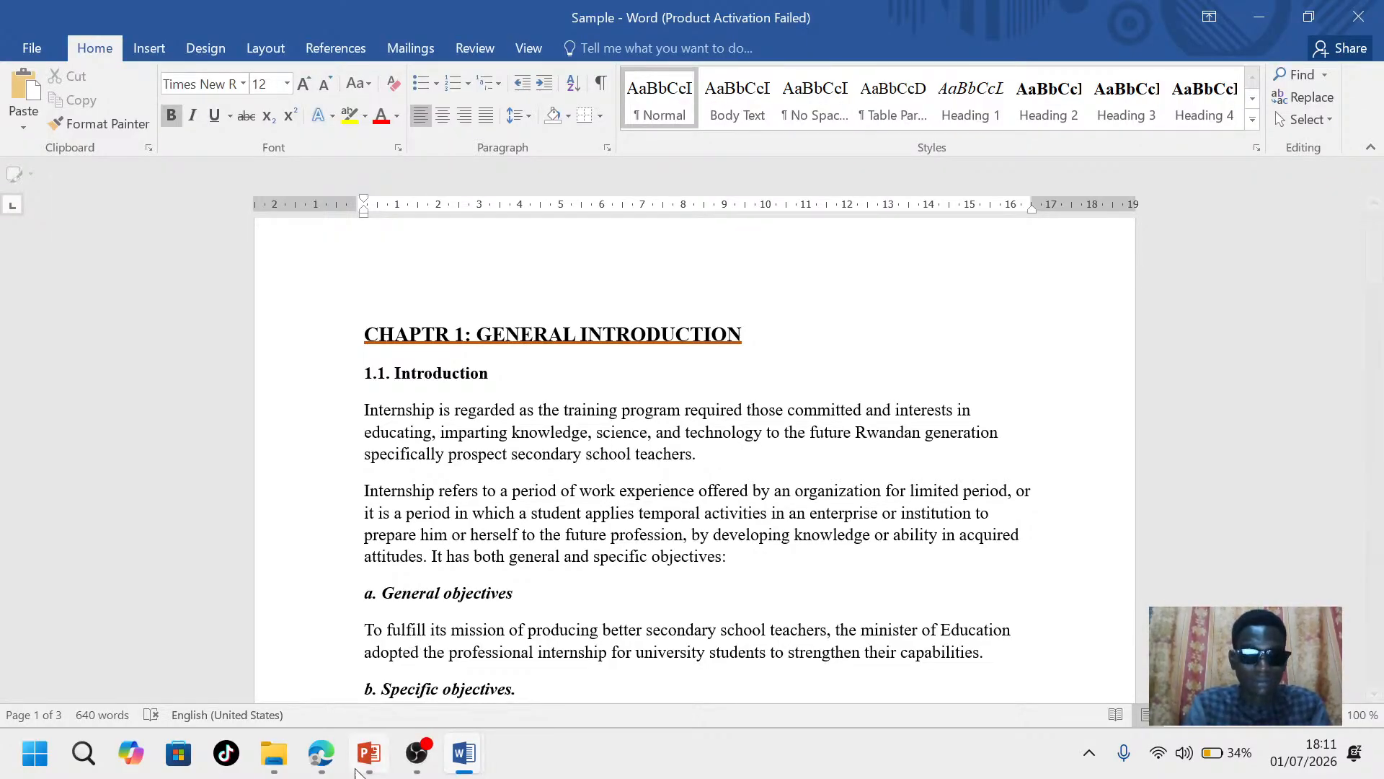
Switch to PowerPoint, look at the Intermediate Level slide and return to the Beginner Level roadmap slide
mouse_move(368, 752)
left_click(393, 676)
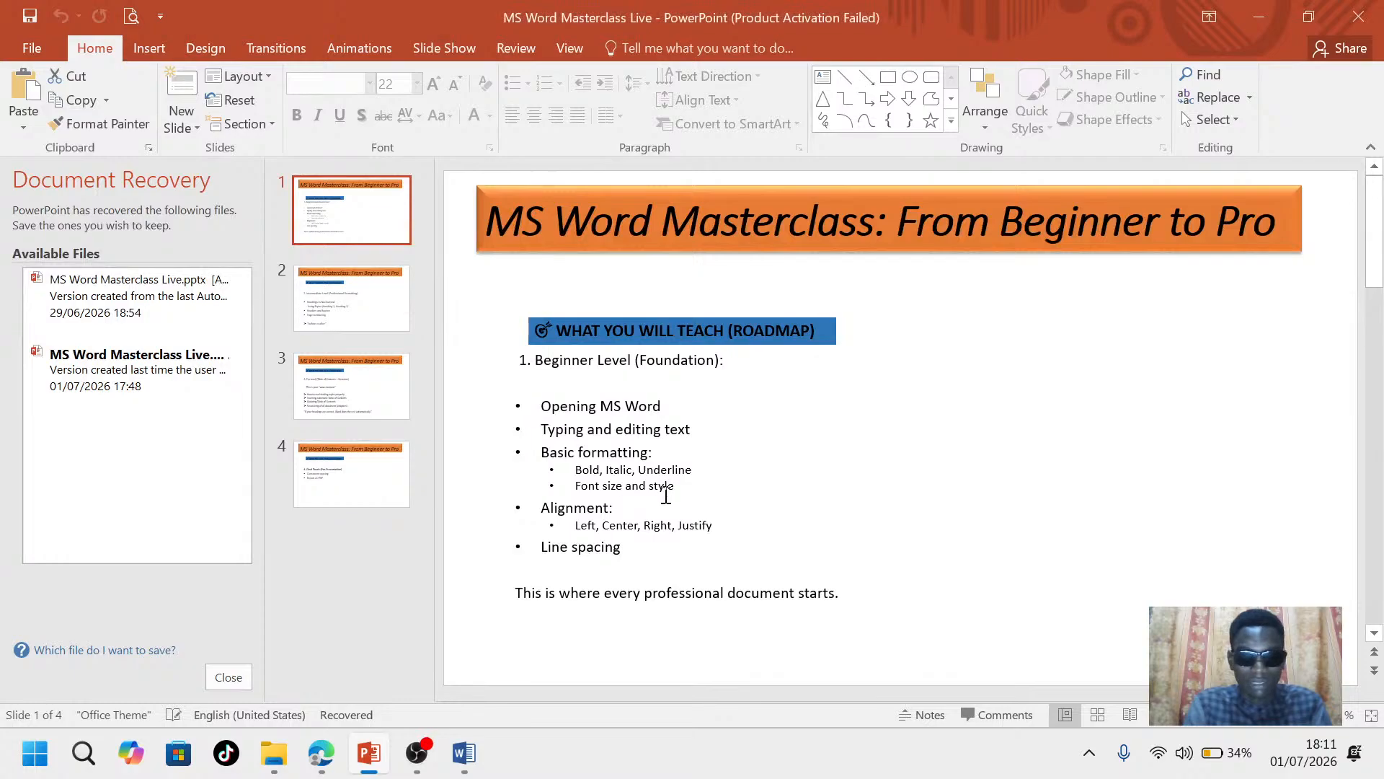
left_click(377, 312)
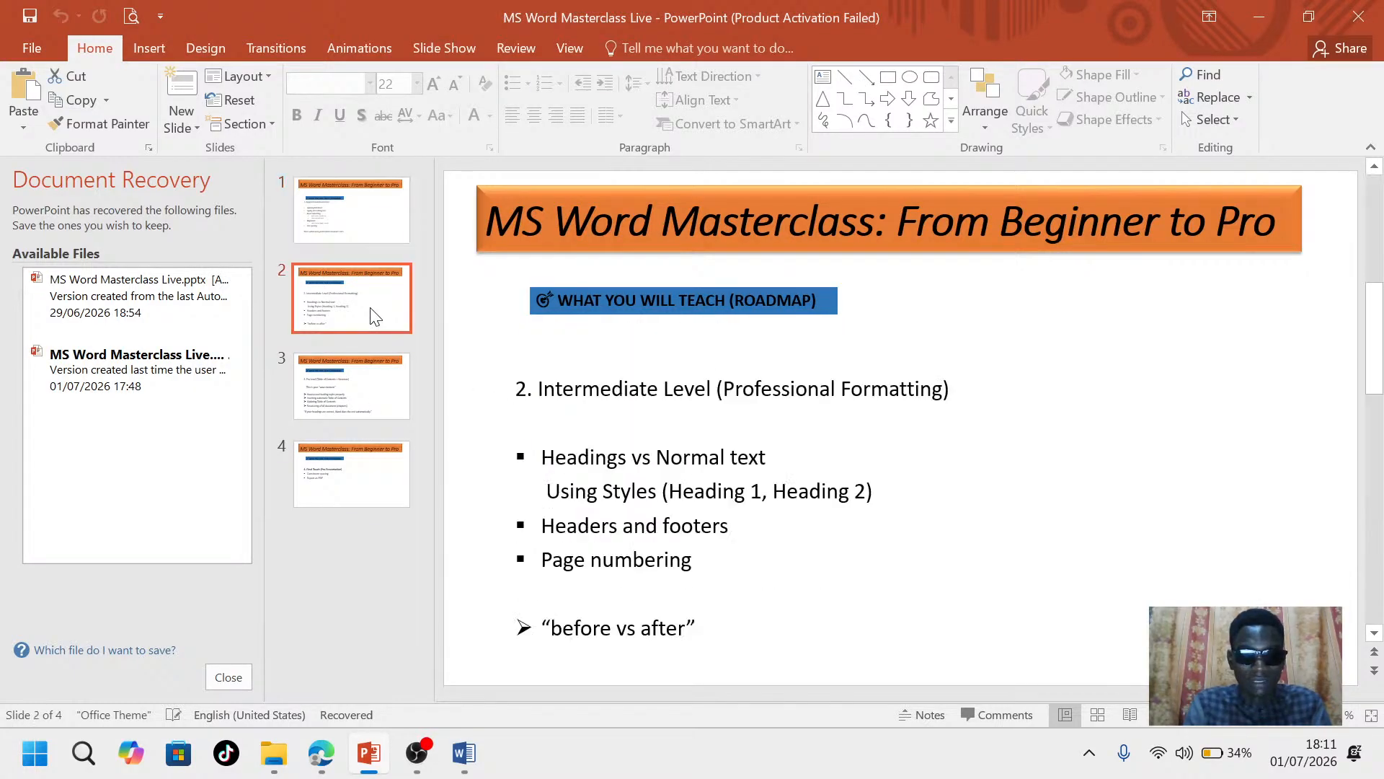
left_click(367, 200)
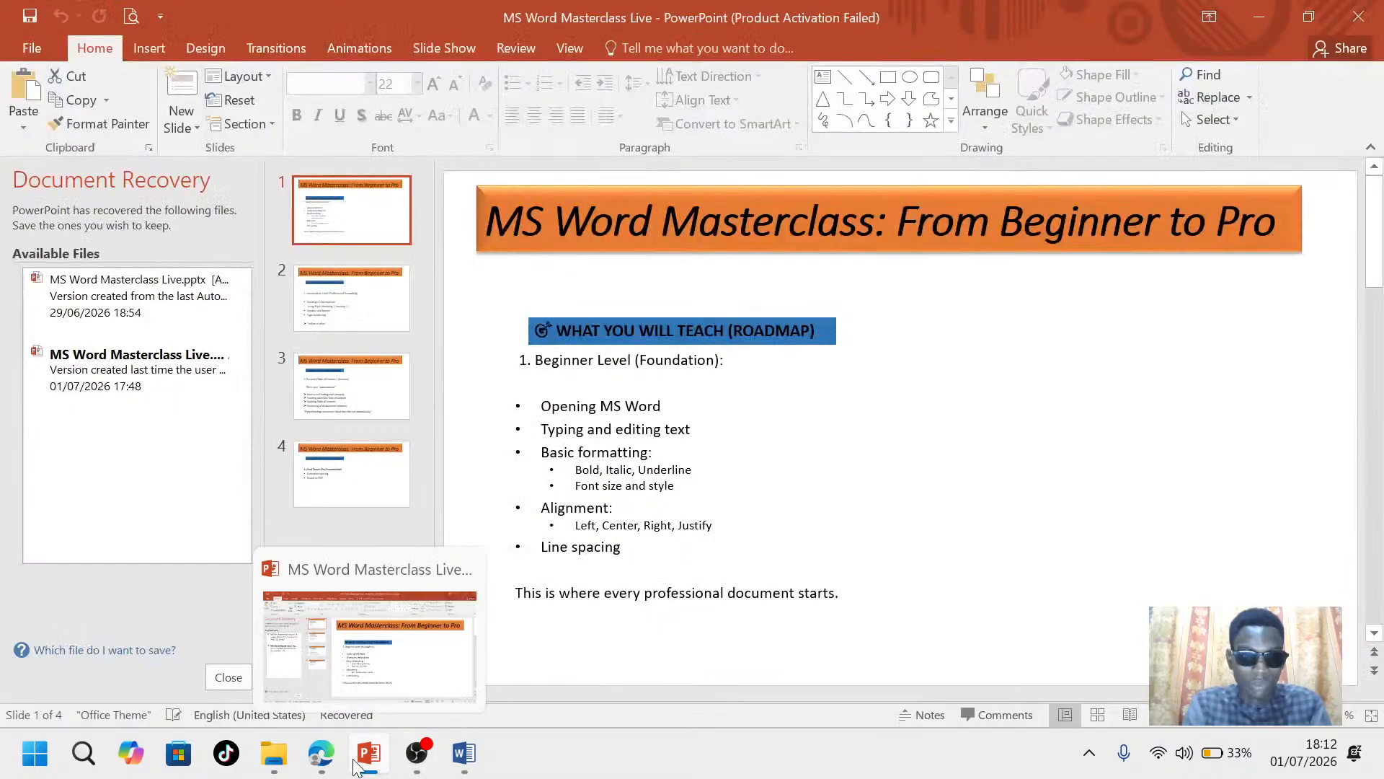
Check the live stream dashboard in YouTube Studio, return to the Sample document in Word and look through its pages
mouse_move(327, 761)
left_click(352, 634)
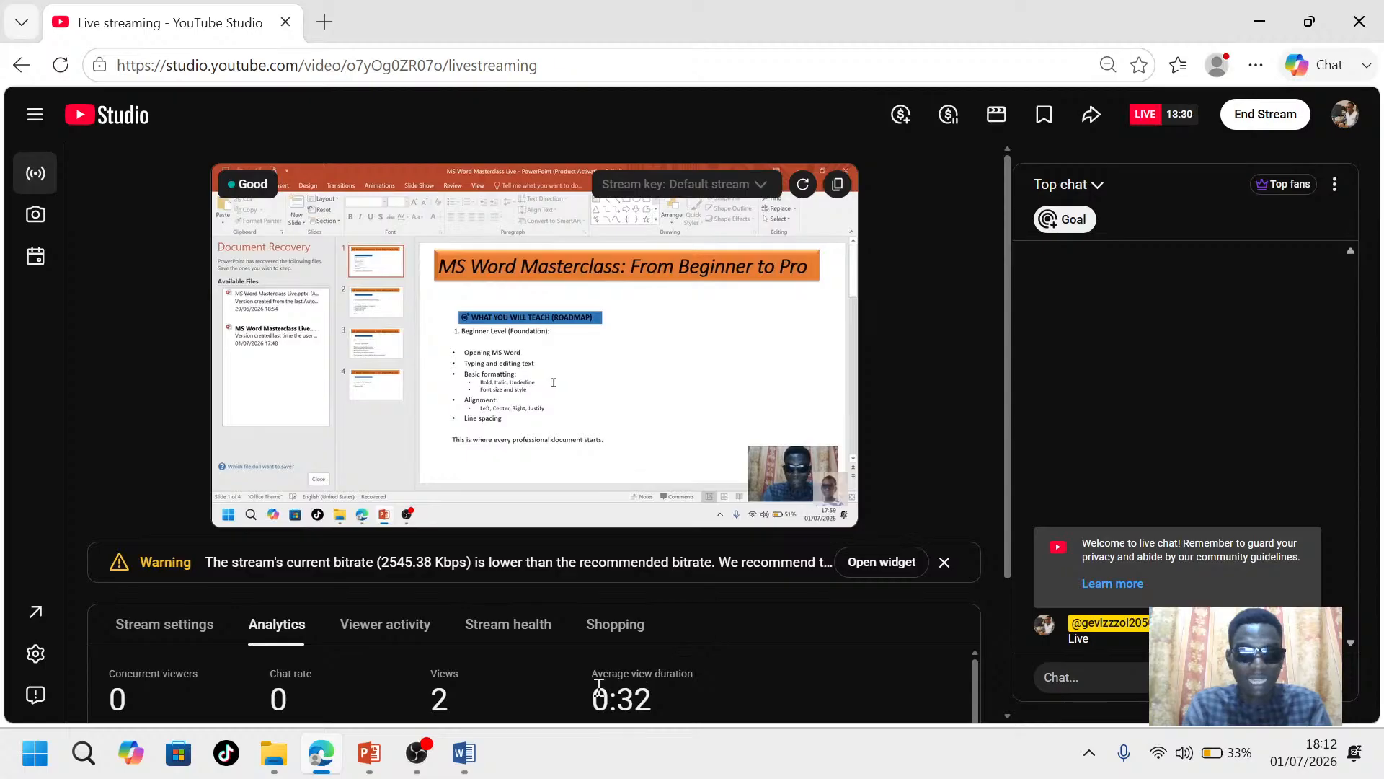
left_click(462, 755)
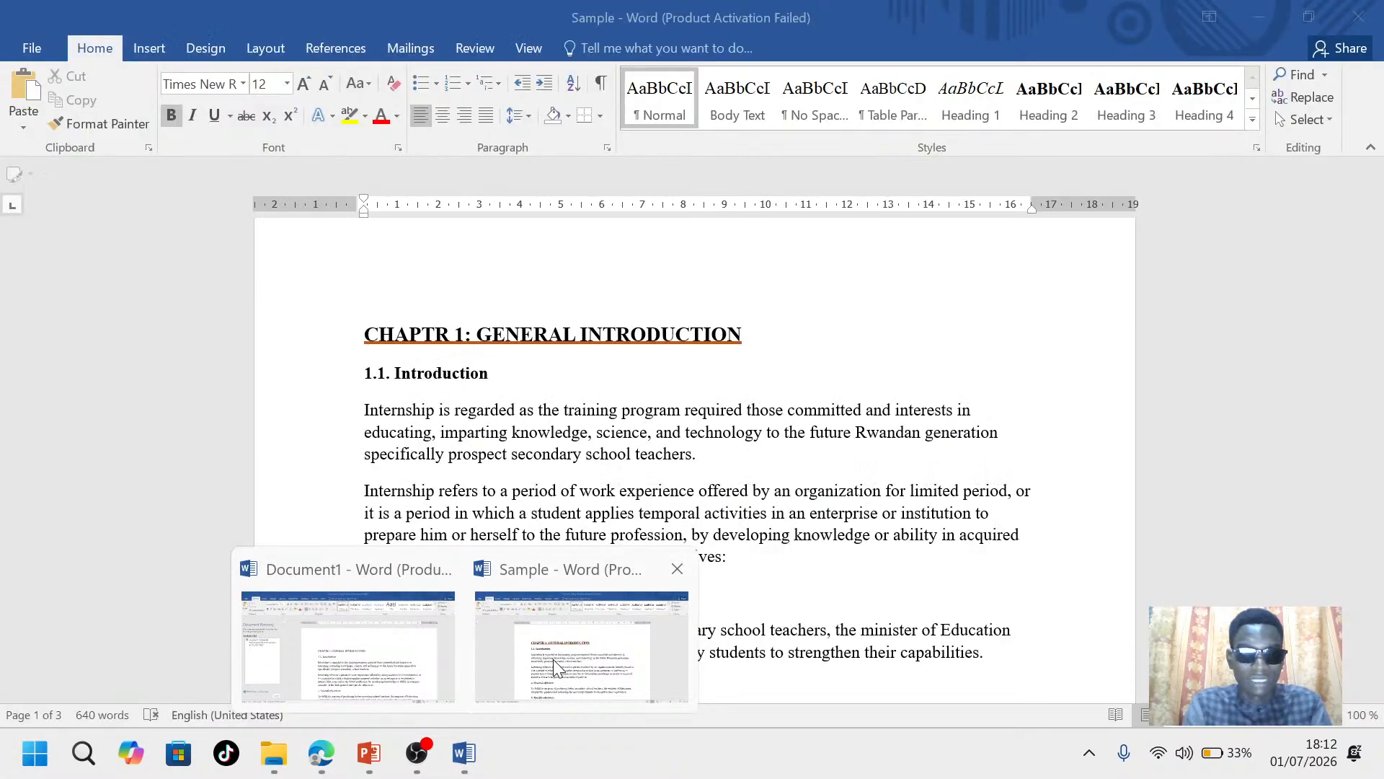
left_click(552, 659)
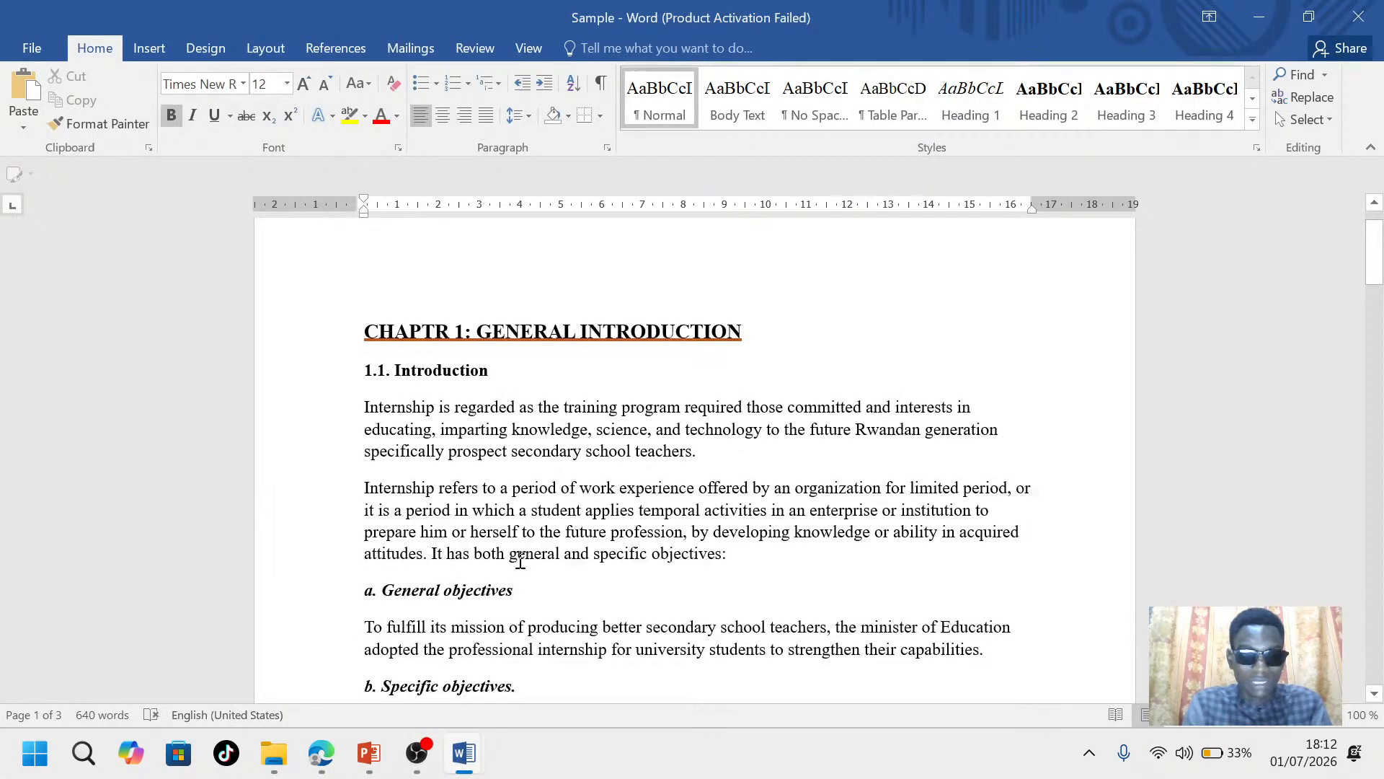
scroll(516, 560, "down", 15)
scroll(520, 560, "up", 15)
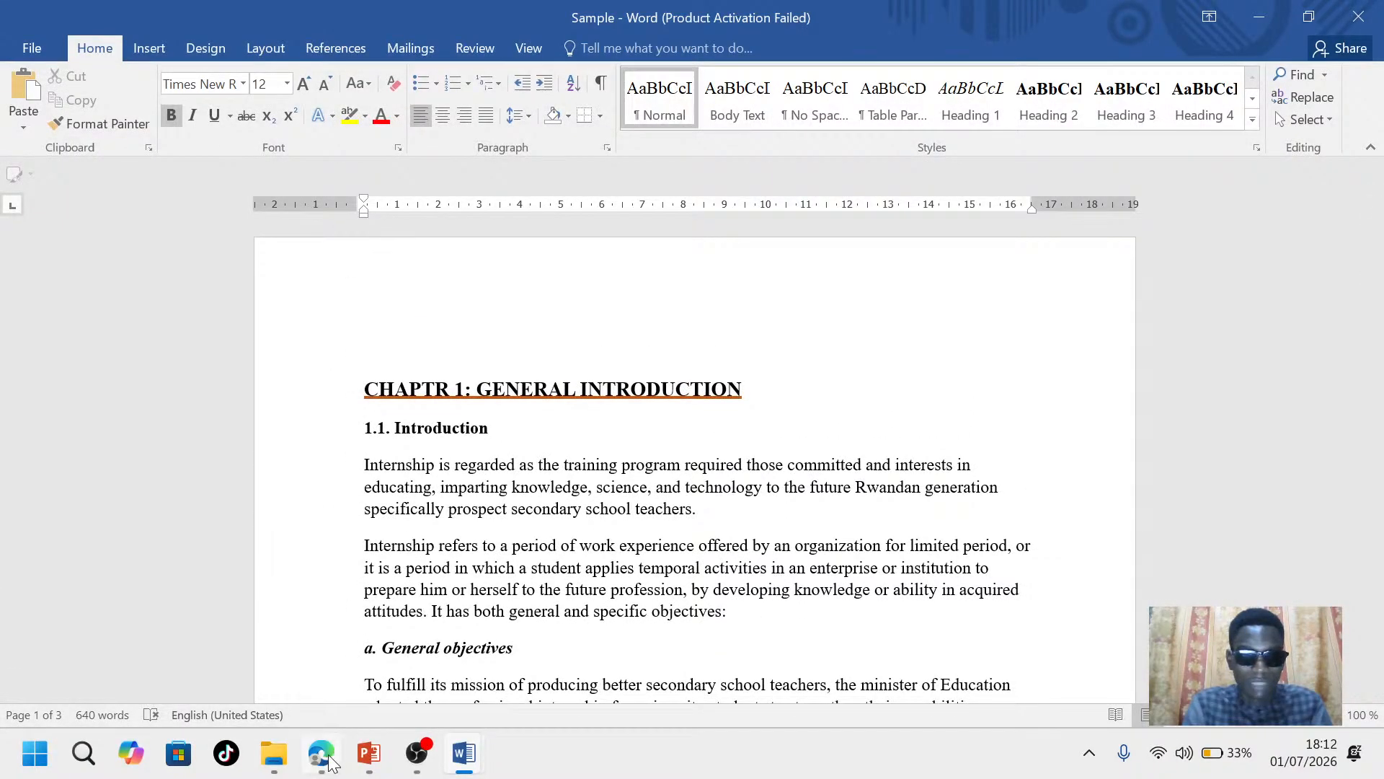
Recheck the stream preview and live chat in YouTube Studio and switch back to the Sample document in Word
mouse_move(325, 755)
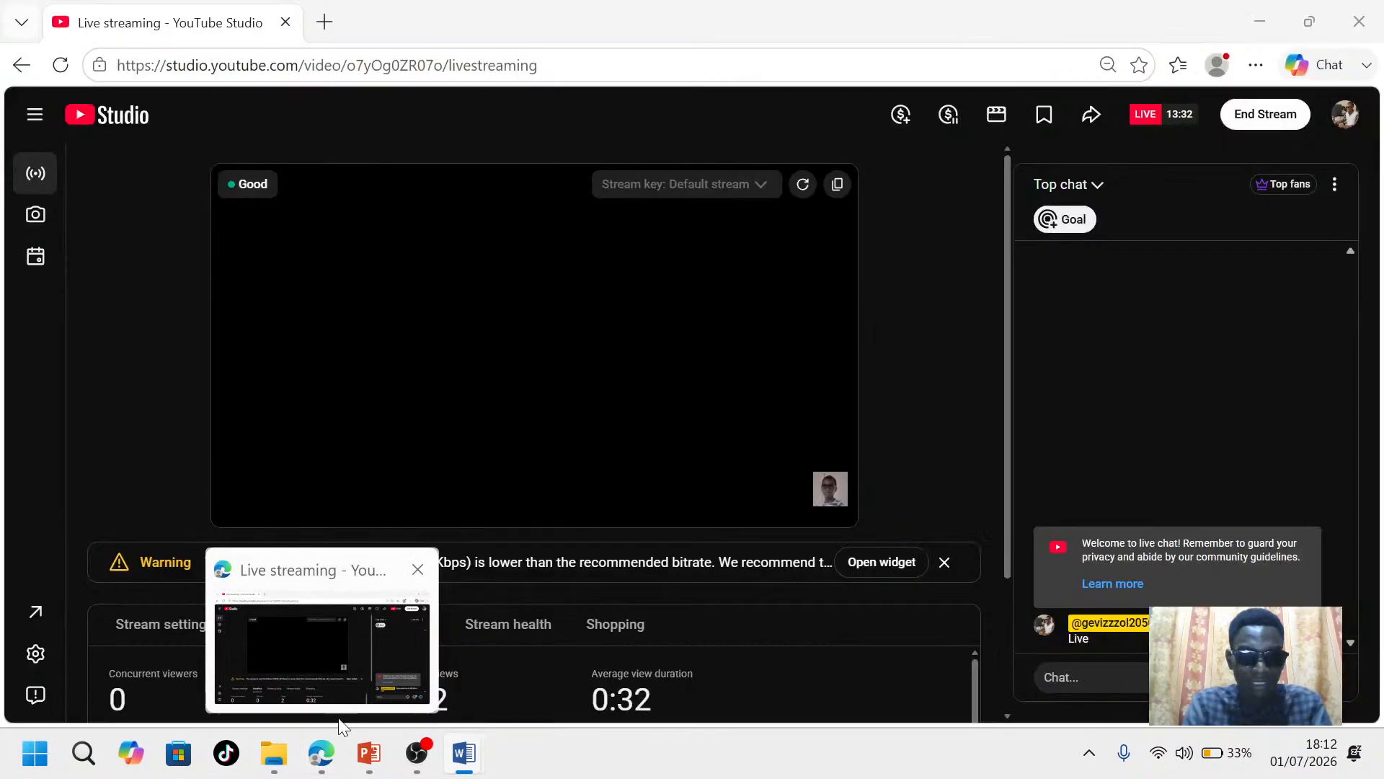
mouse_move(371, 776)
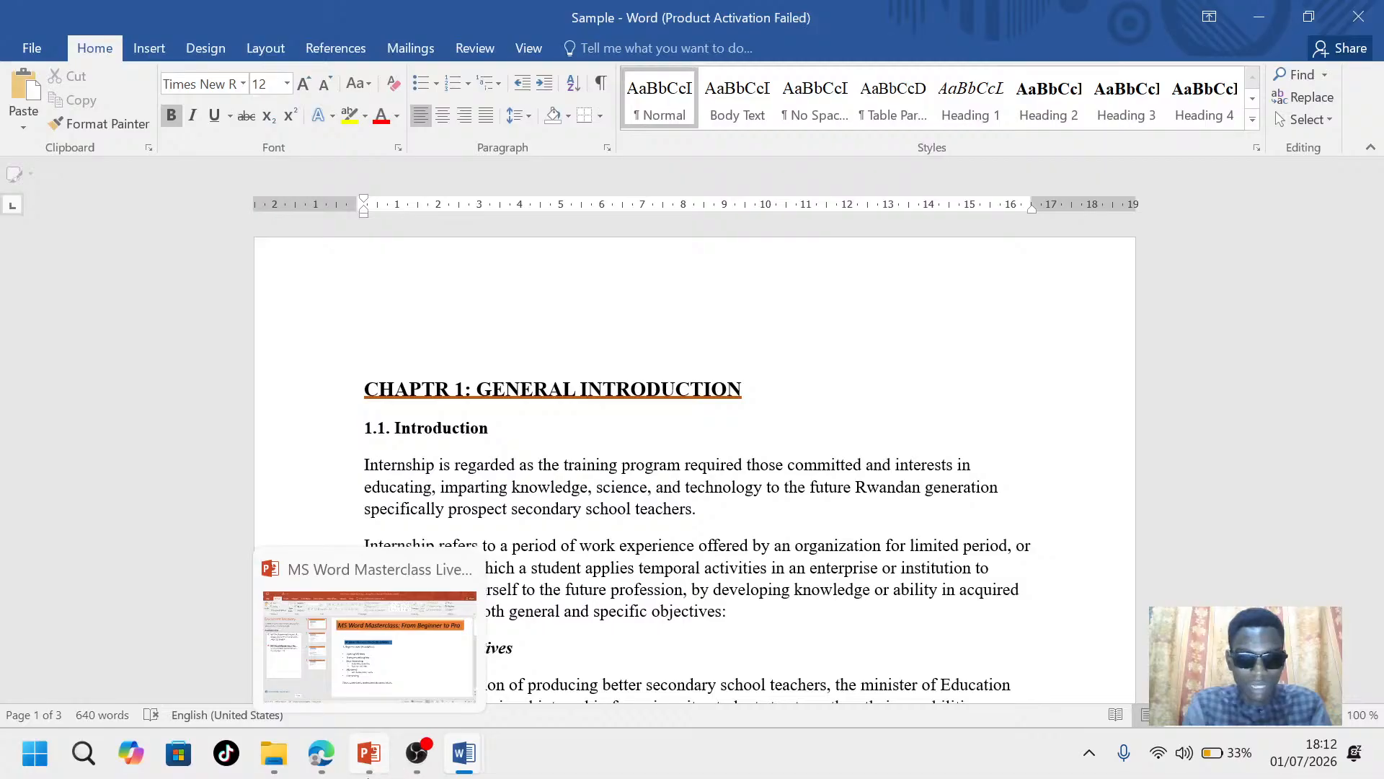
mouse_move(461, 764)
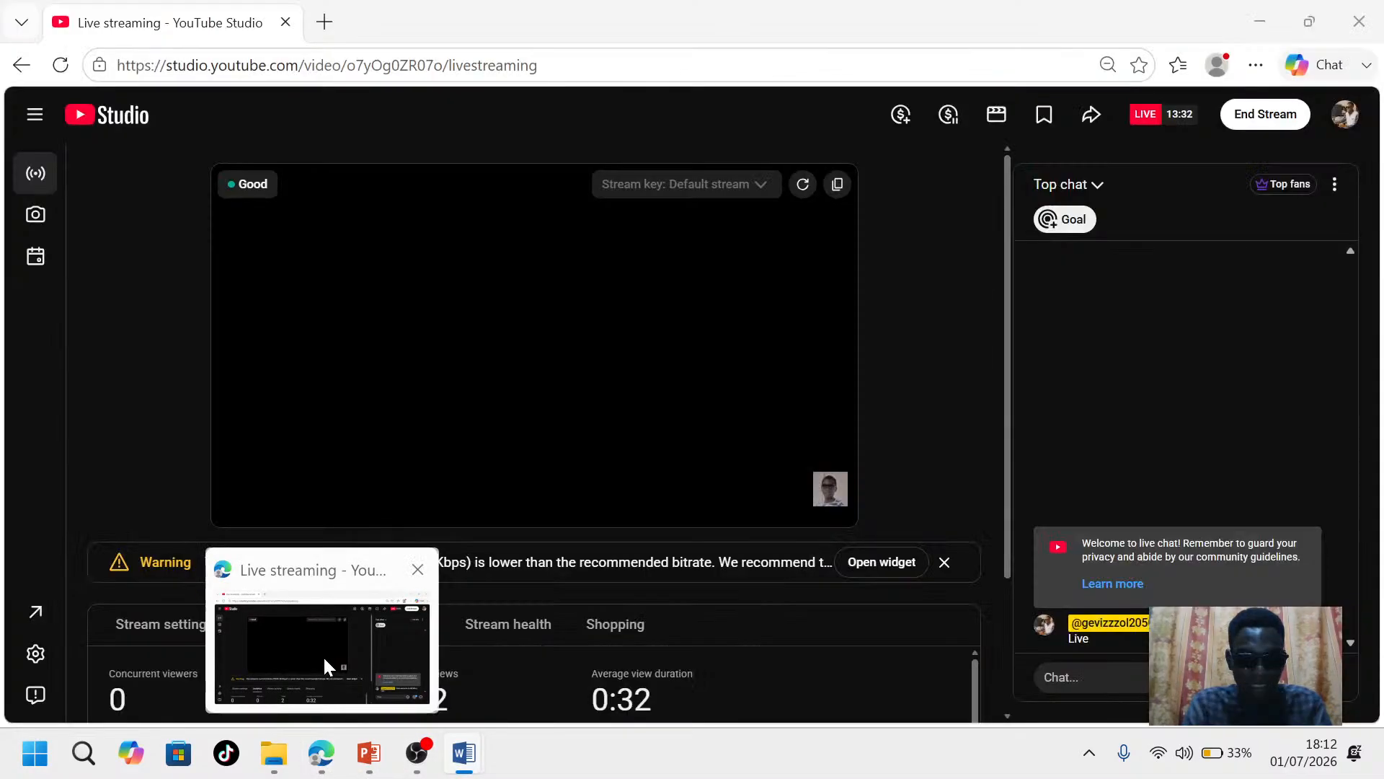
left_click(322, 655)
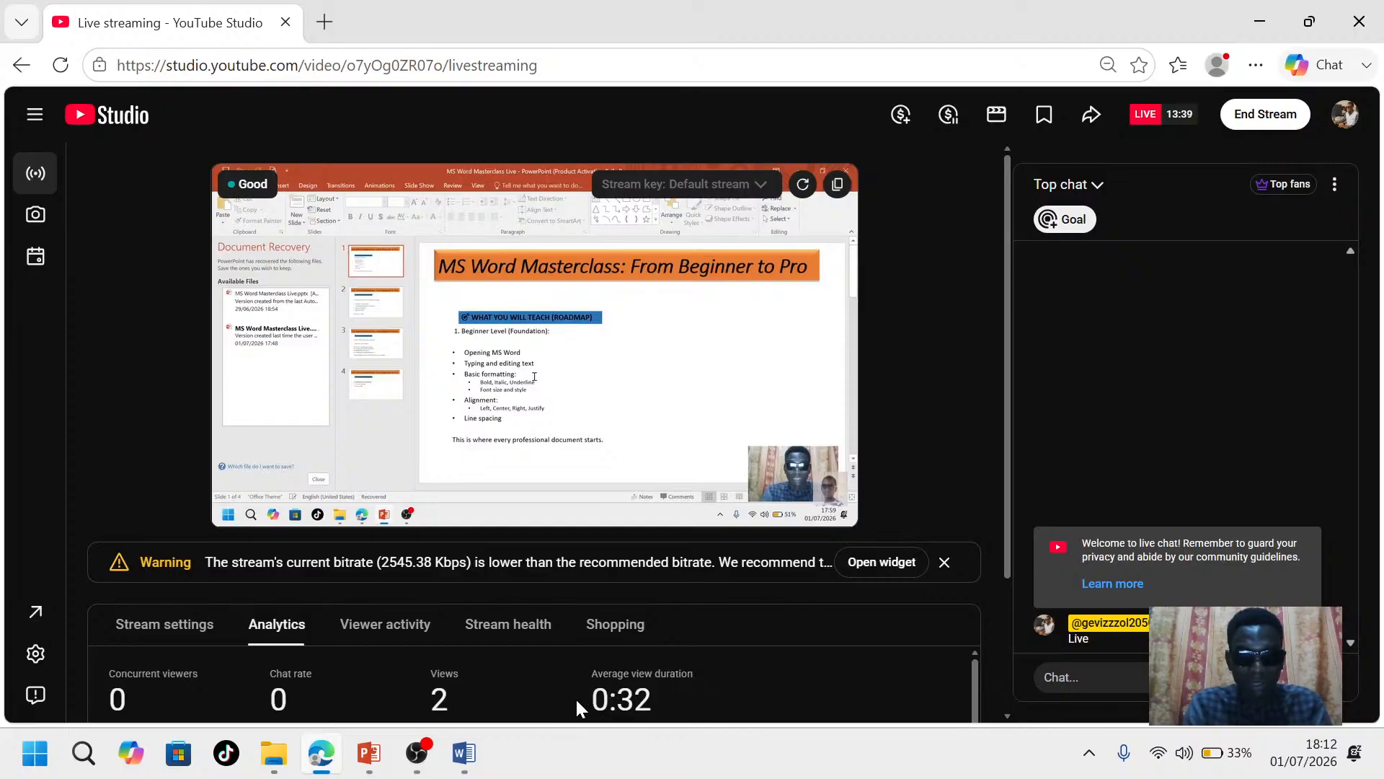
mouse_move(478, 733)
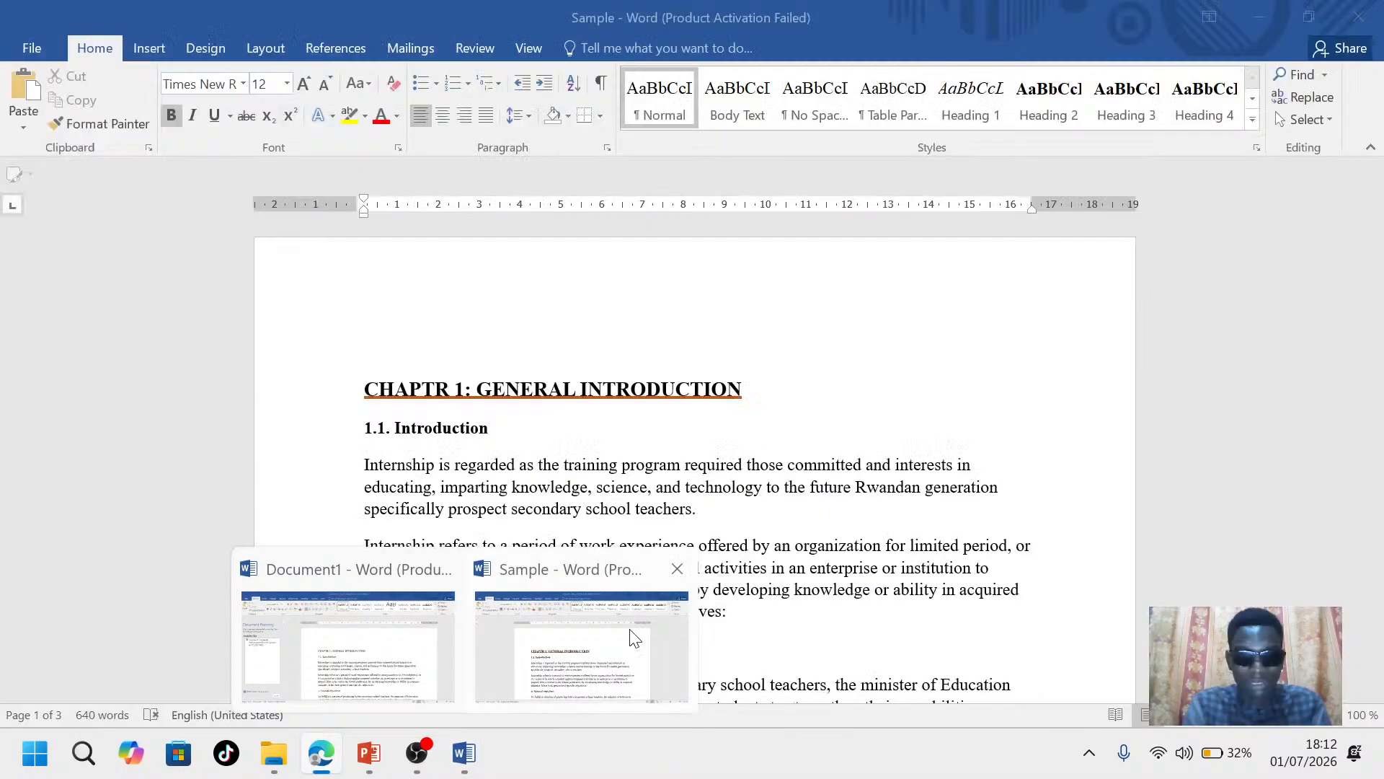
left_click(635, 638)
mouse_move(419, 753)
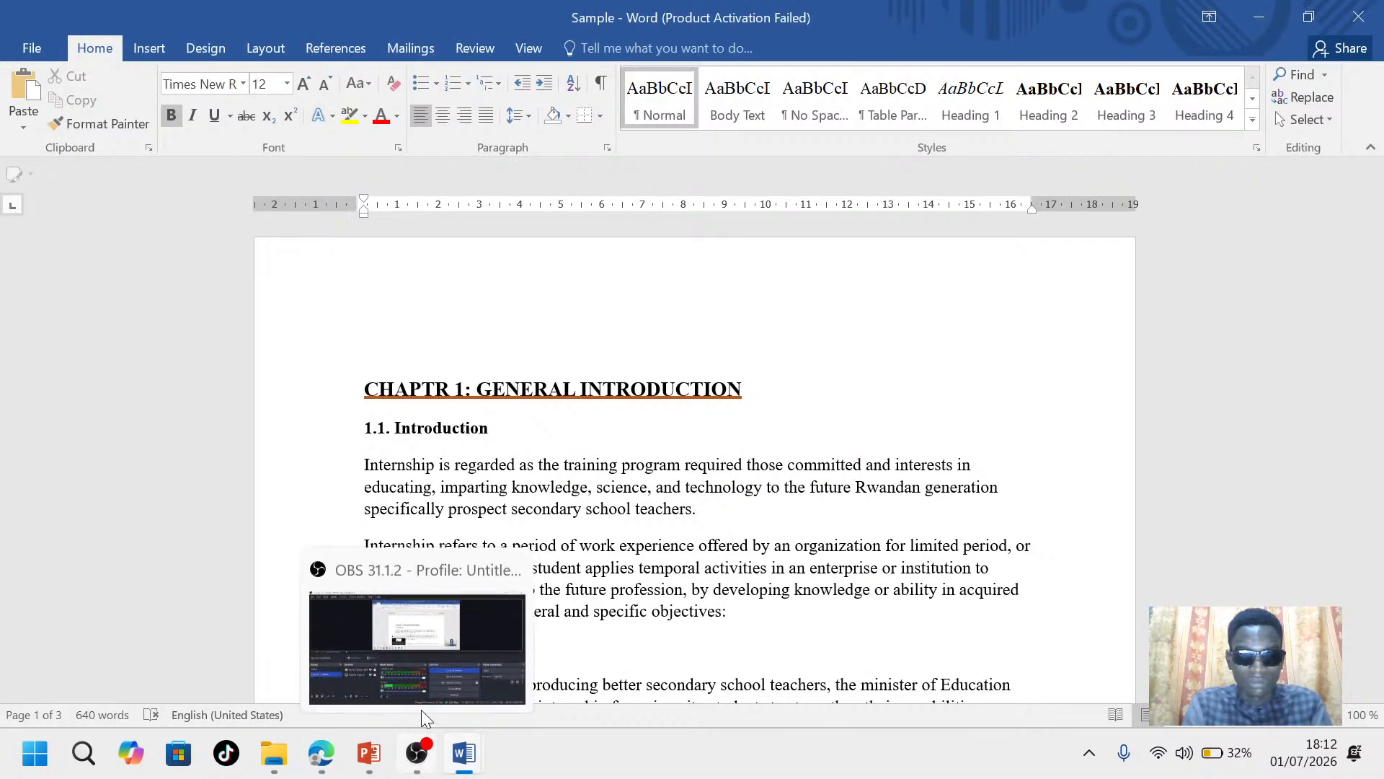
Check the live stream status in OBS and return to the Sample document in Word
left_click(421, 703)
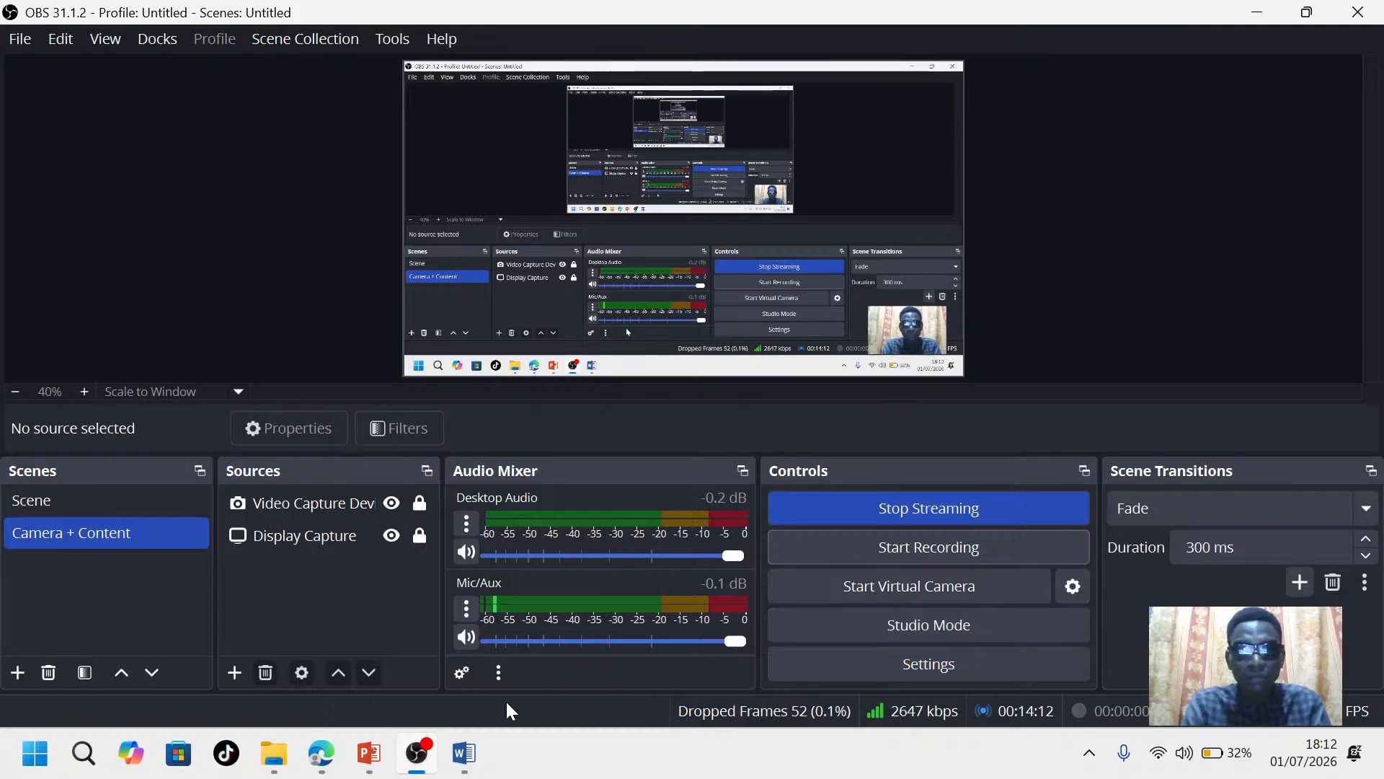
mouse_move(466, 750)
left_click(577, 627)
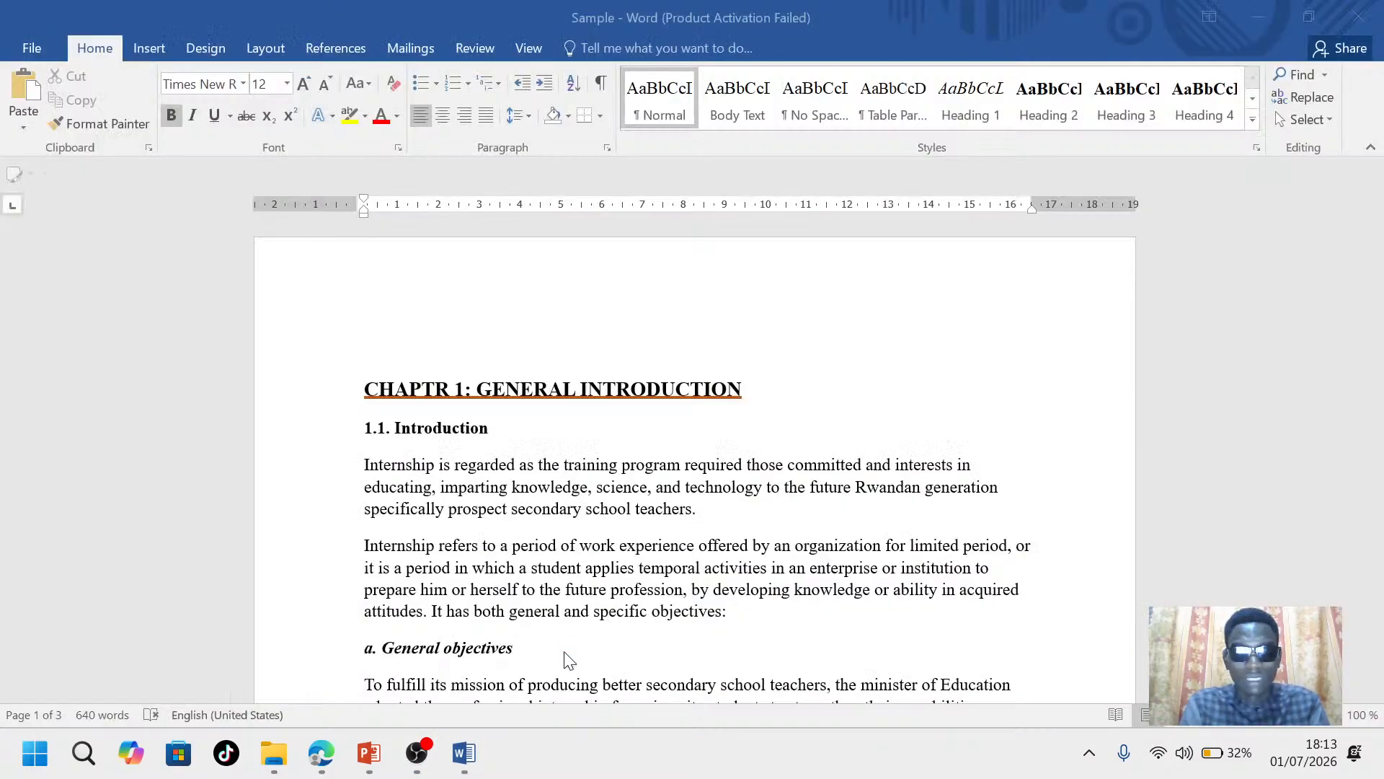
Switch to the PowerPoint presentation and show slide 2, the Intermediate Level (Professional Formatting) roadmap
mouse_move(369, 753)
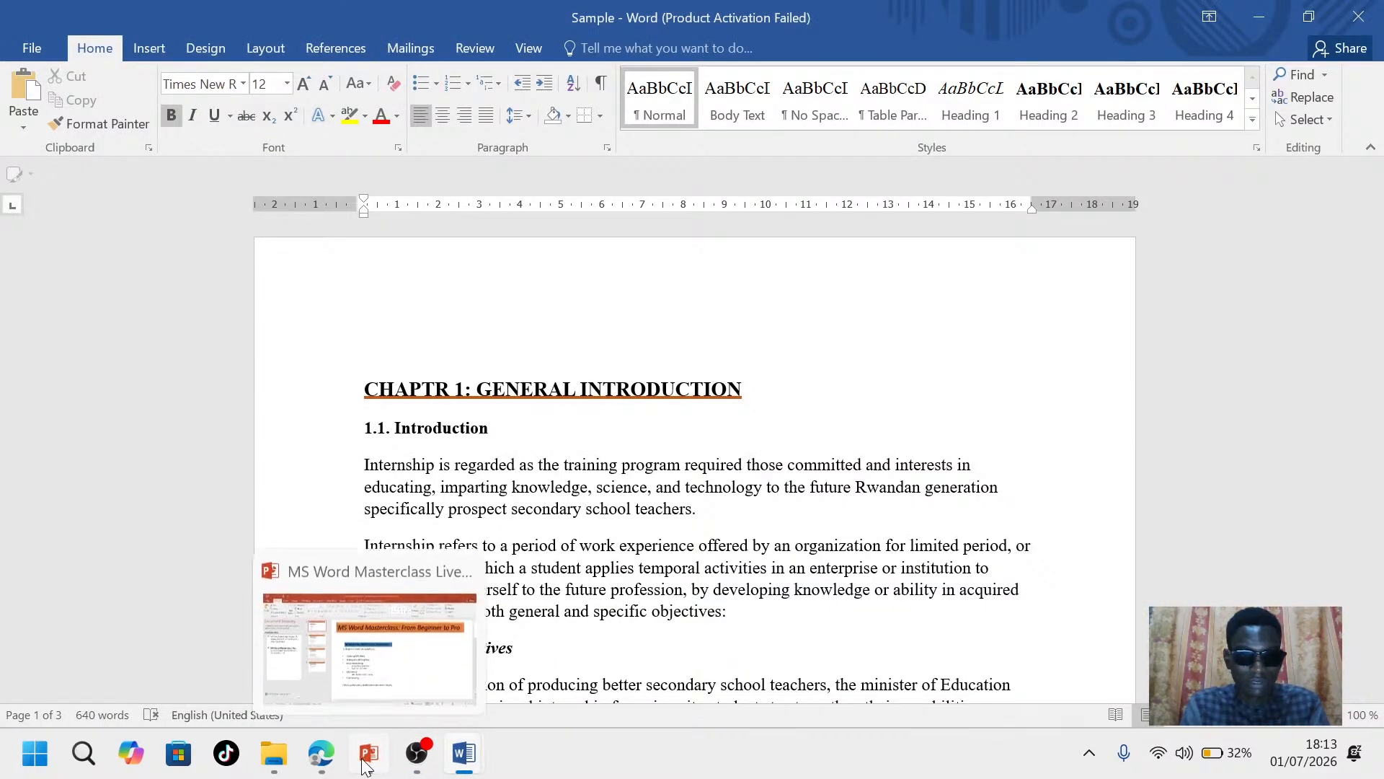
left_click(369, 638)
left_click(389, 321)
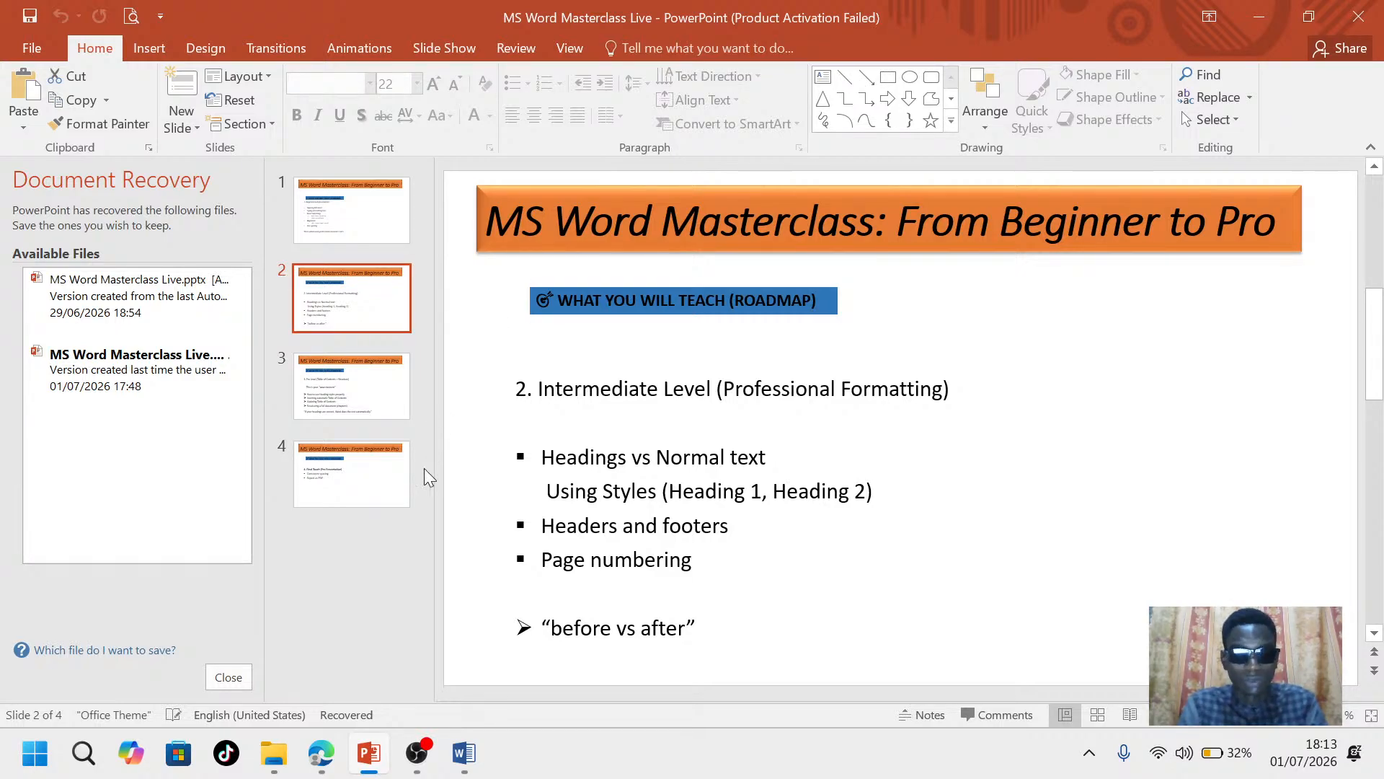
Switch back to the Sample document in Word and look at the first page's footer and the start of page 2
mouse_move(463, 752)
left_click(558, 659)
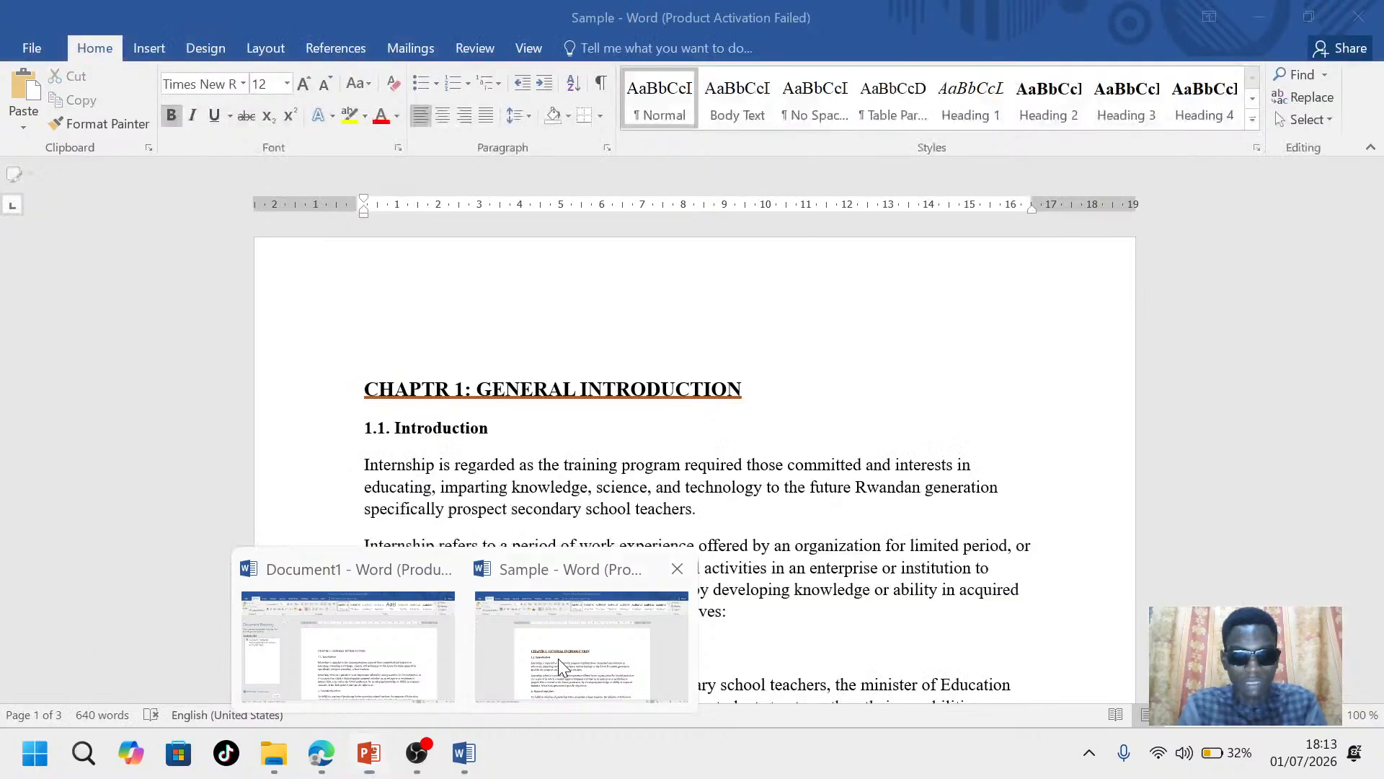
scroll(605, 519, "down", 15)
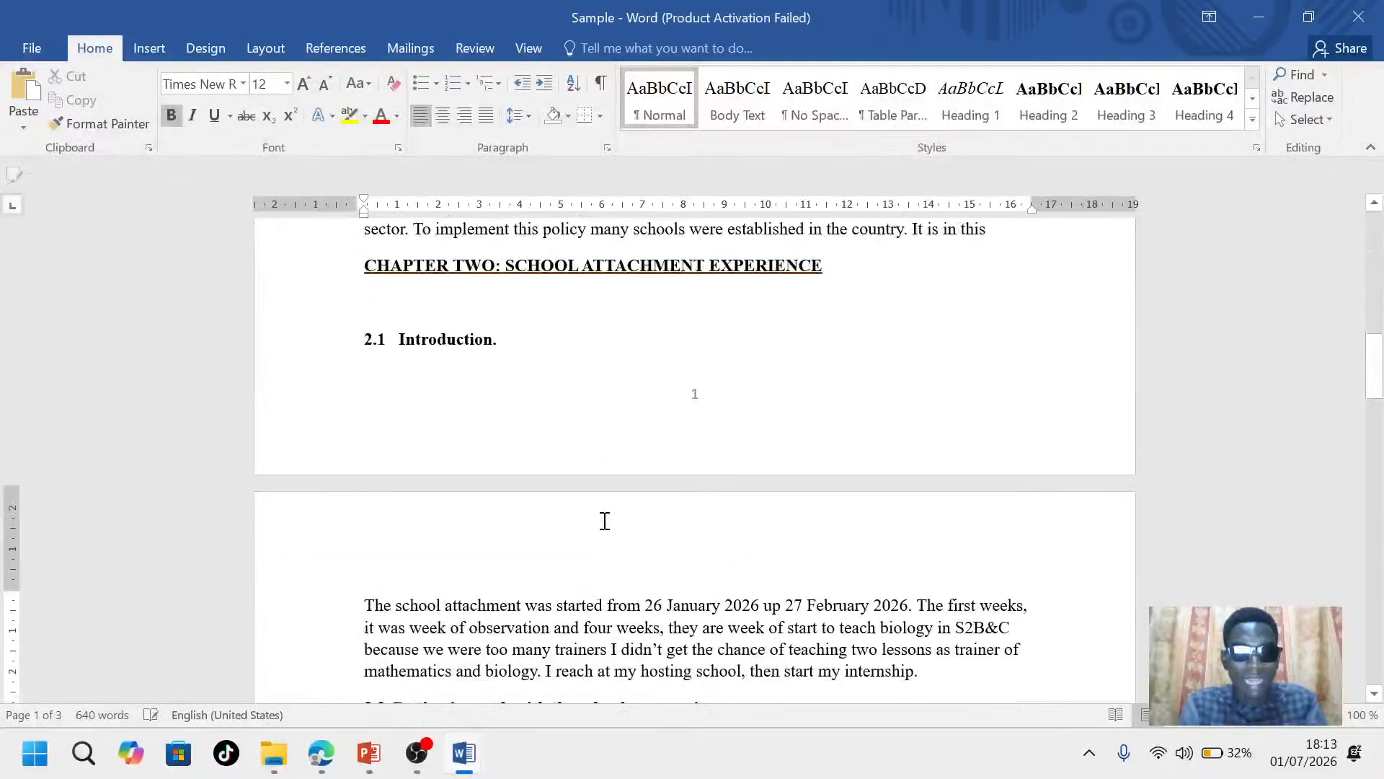
scroll(604, 516, "up", 10)
scroll(604, 516, "up", 5)
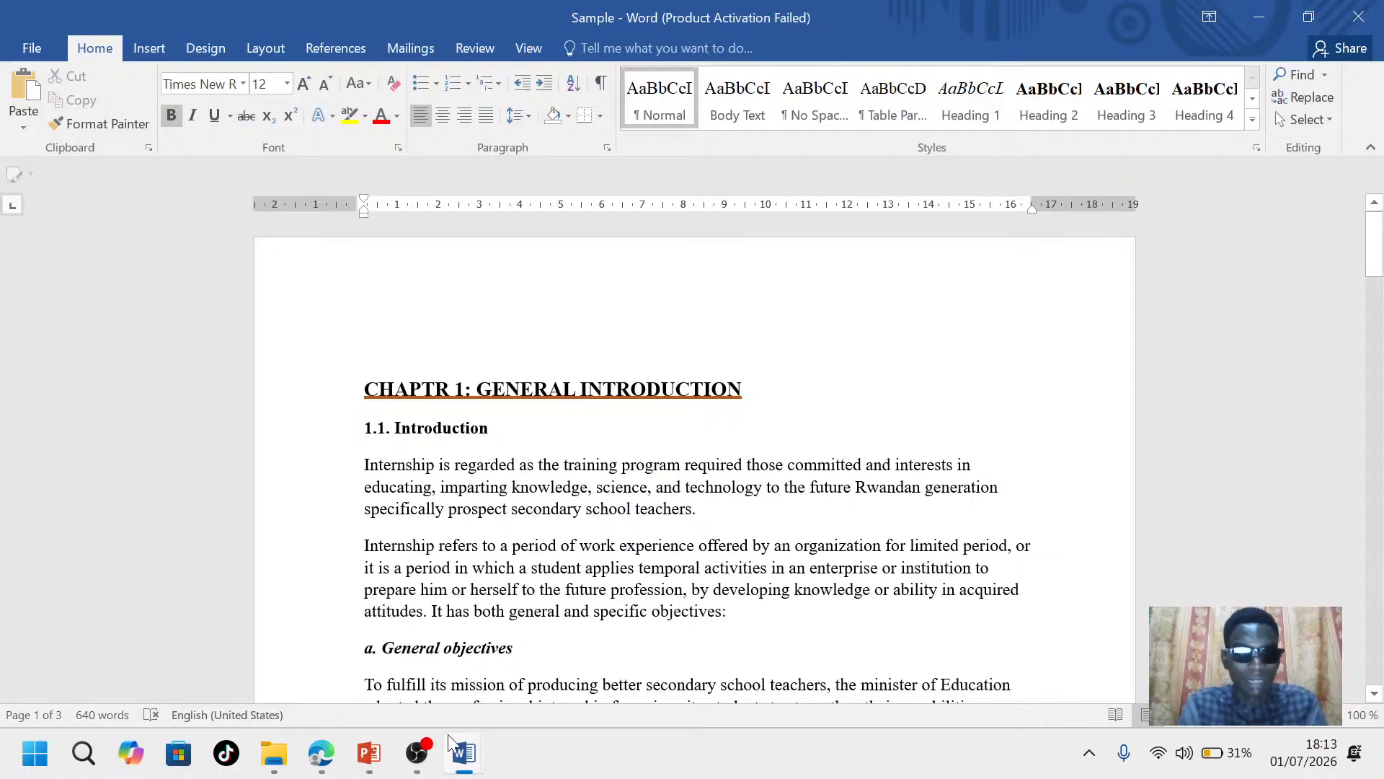
Point out the "Page numbering" bullet on the Intermediate Level slide in PowerPoint and return to the Sample document in Word
mouse_move(368, 755)
left_click(404, 656)
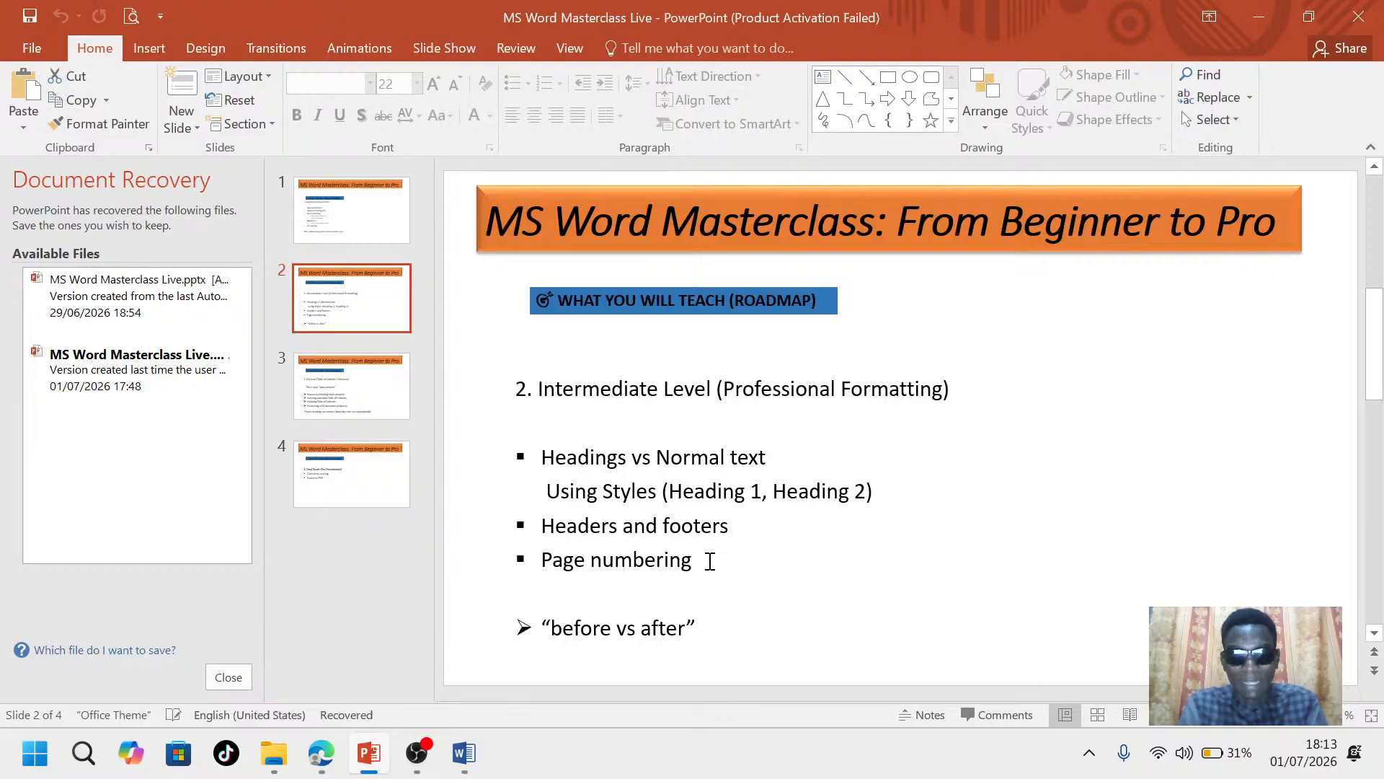
left_click_drag(693, 562, 581, 568)
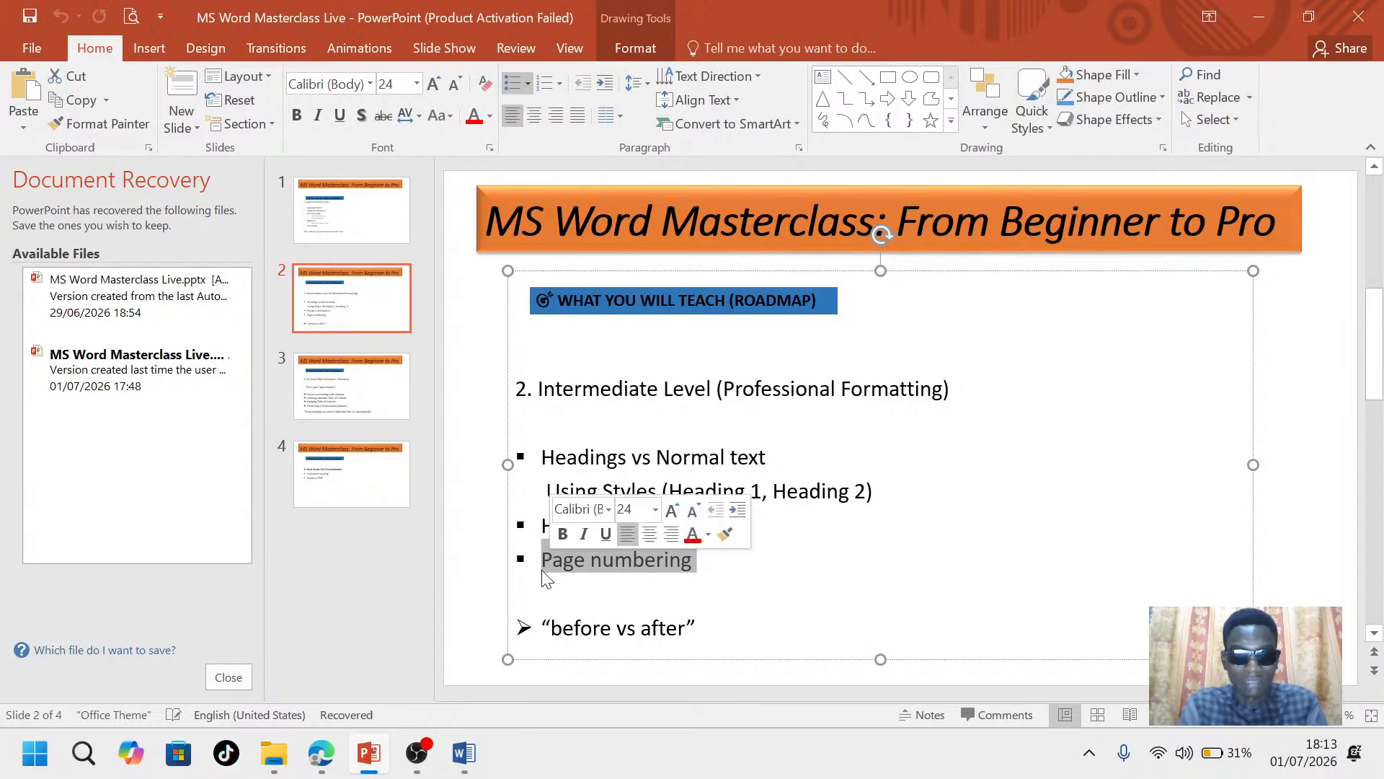
left_click(495, 584)
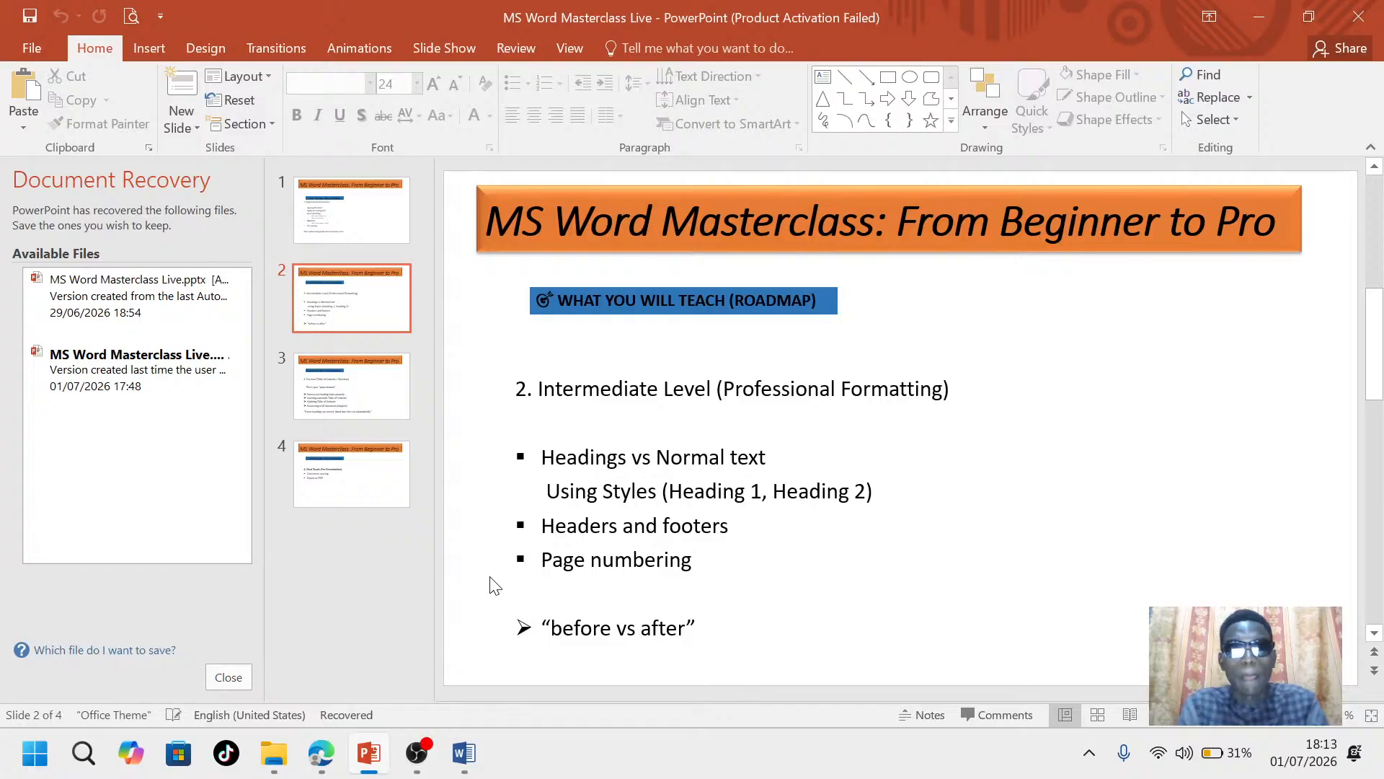
left_click(463, 752)
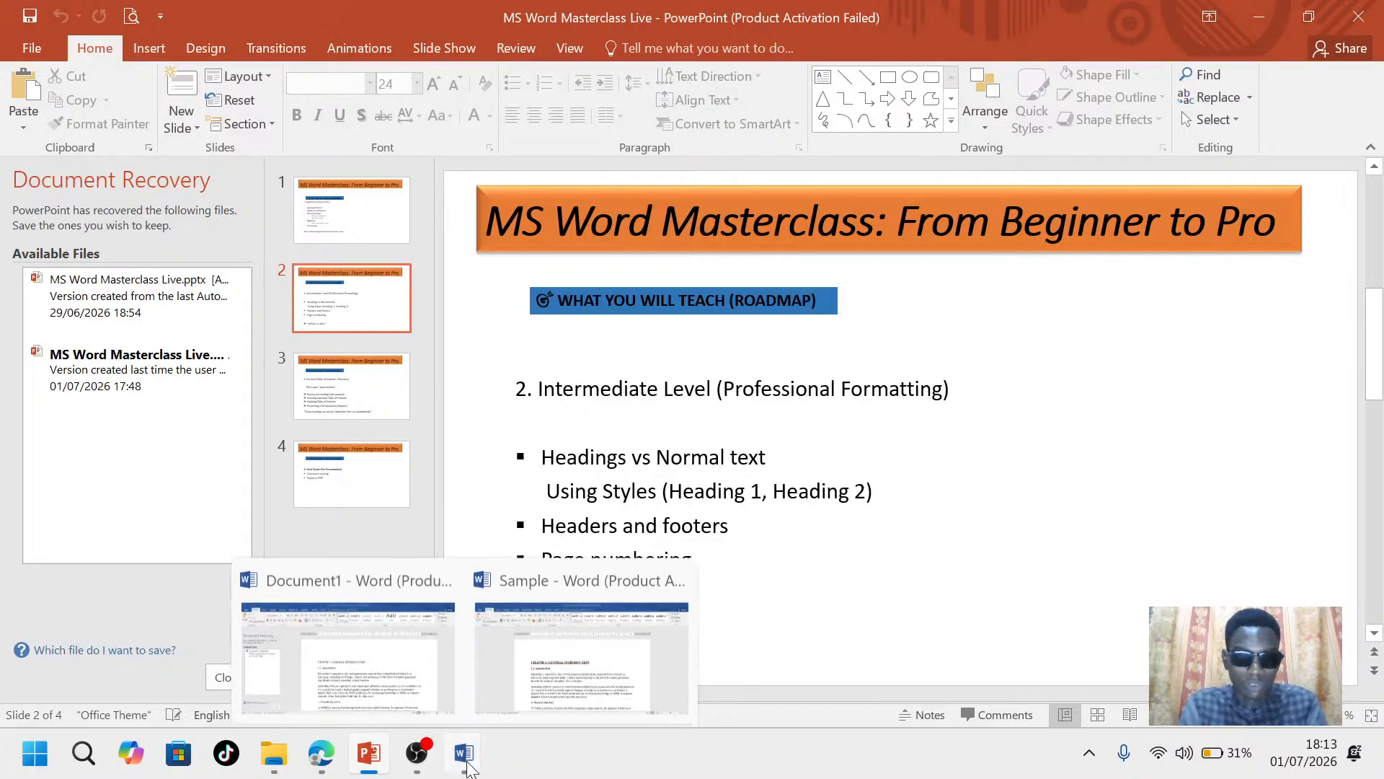
left_click(566, 664)
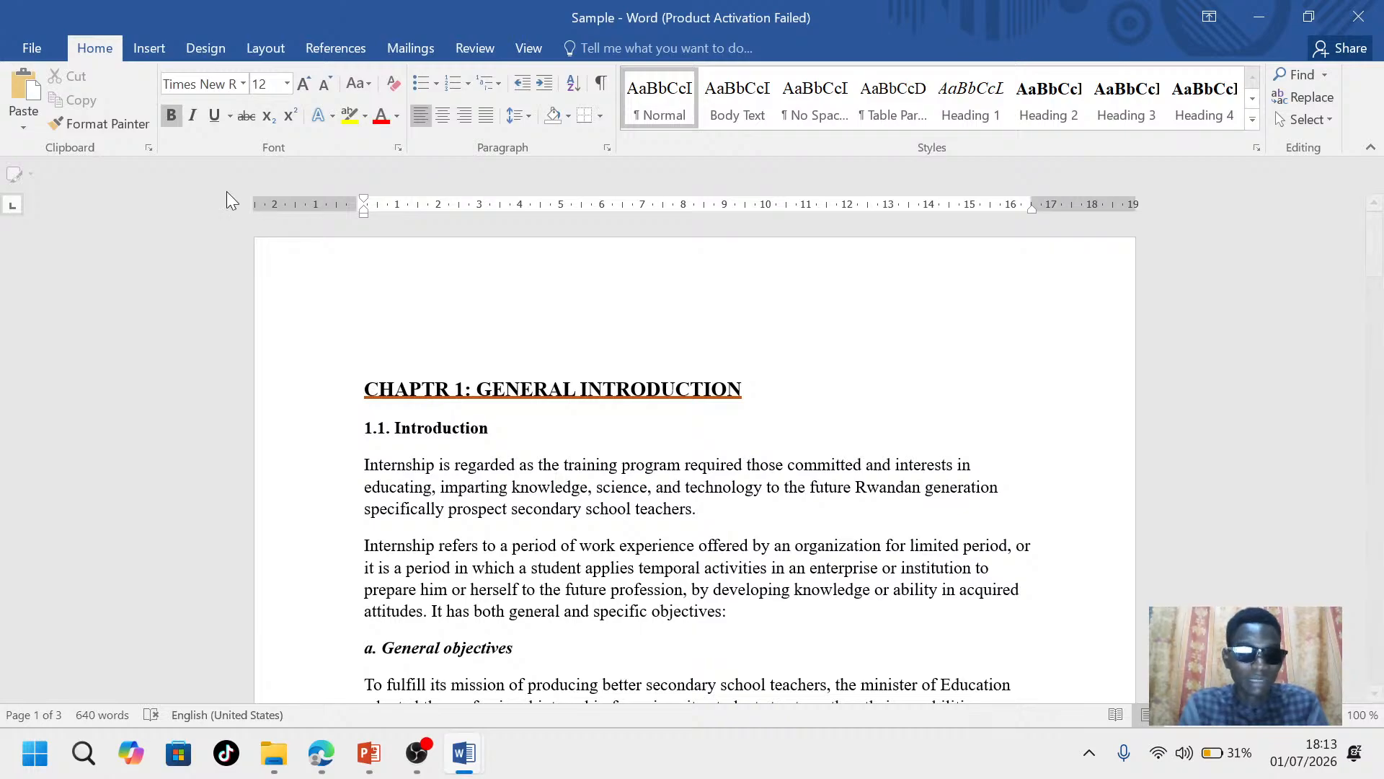
Insert page numbers at the bottom of the page in the "Bold Numbers 2" Page X of Y style
left_click(150, 43)
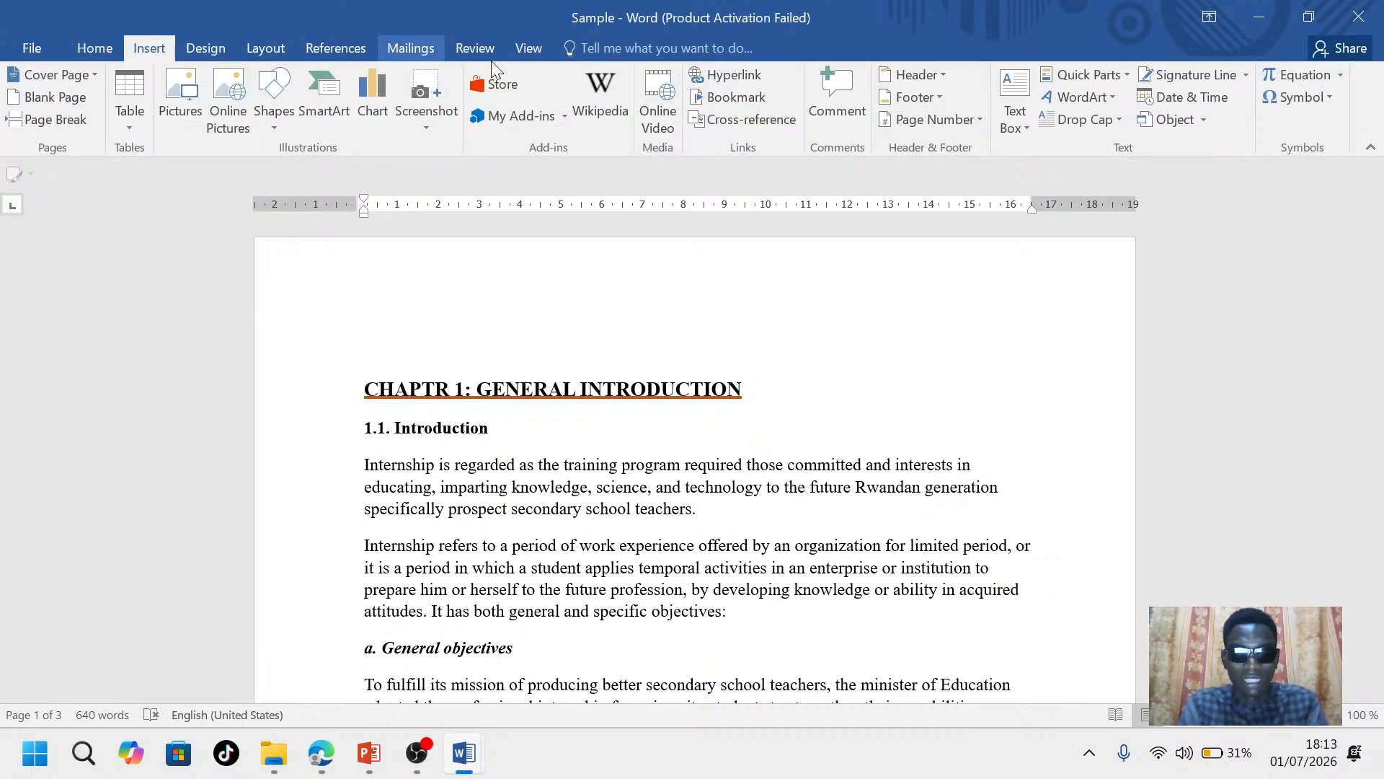
left_click(977, 120)
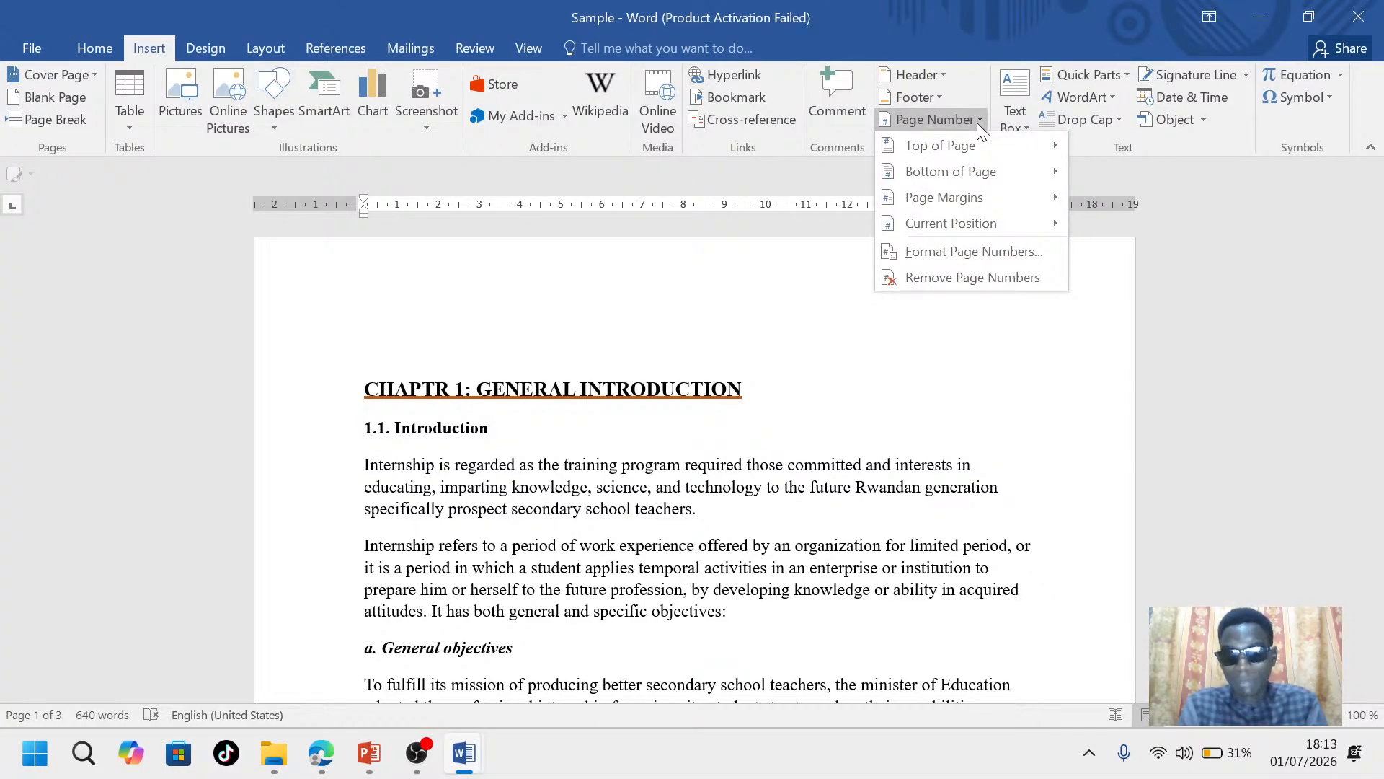
left_click(966, 173)
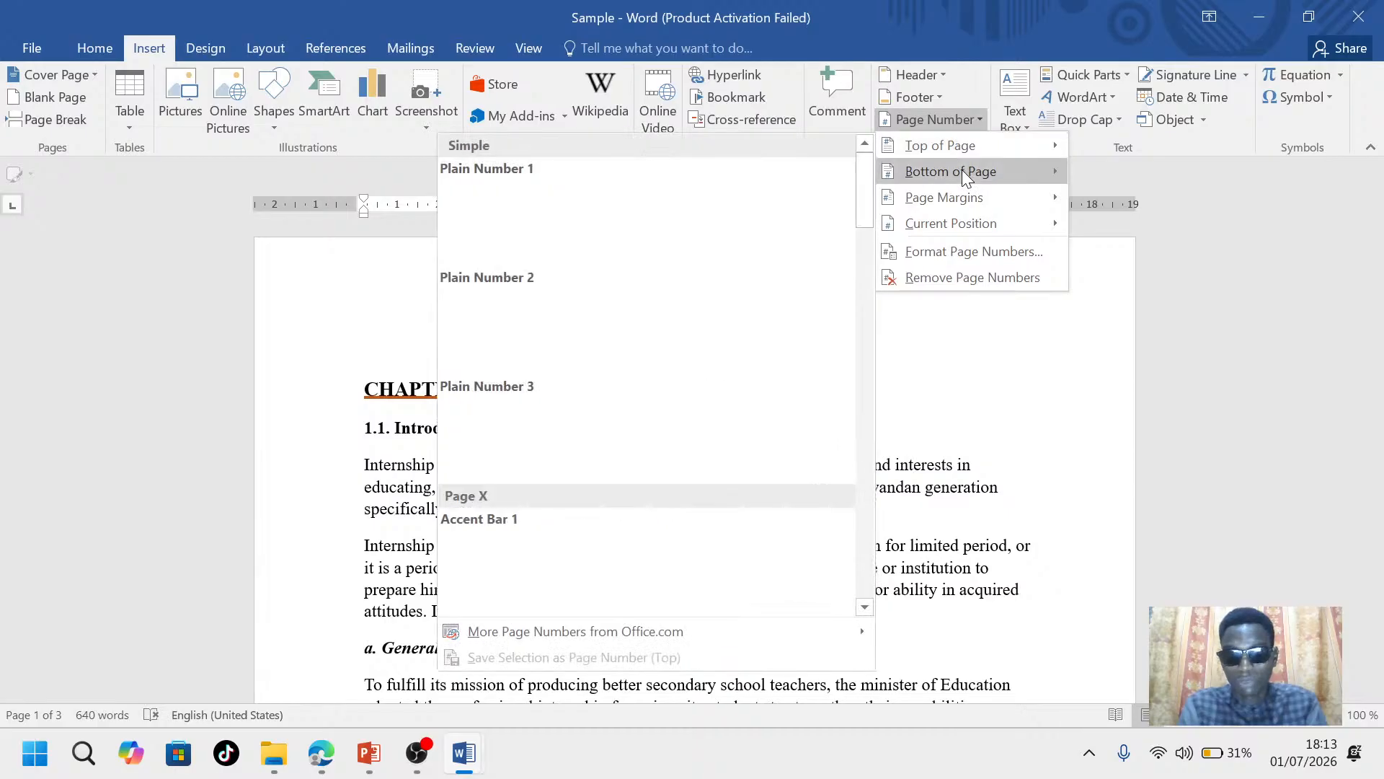
mouse_move(955, 204)
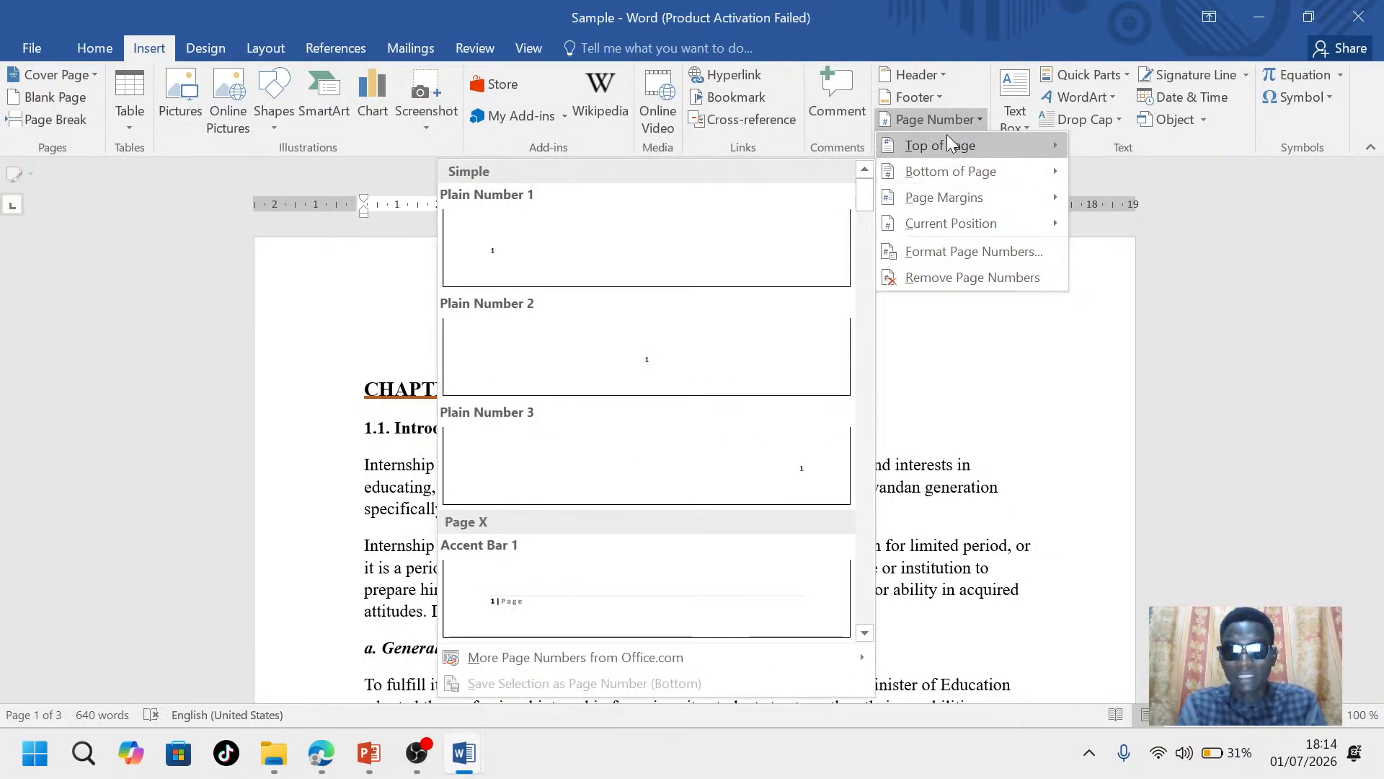
mouse_move(949, 172)
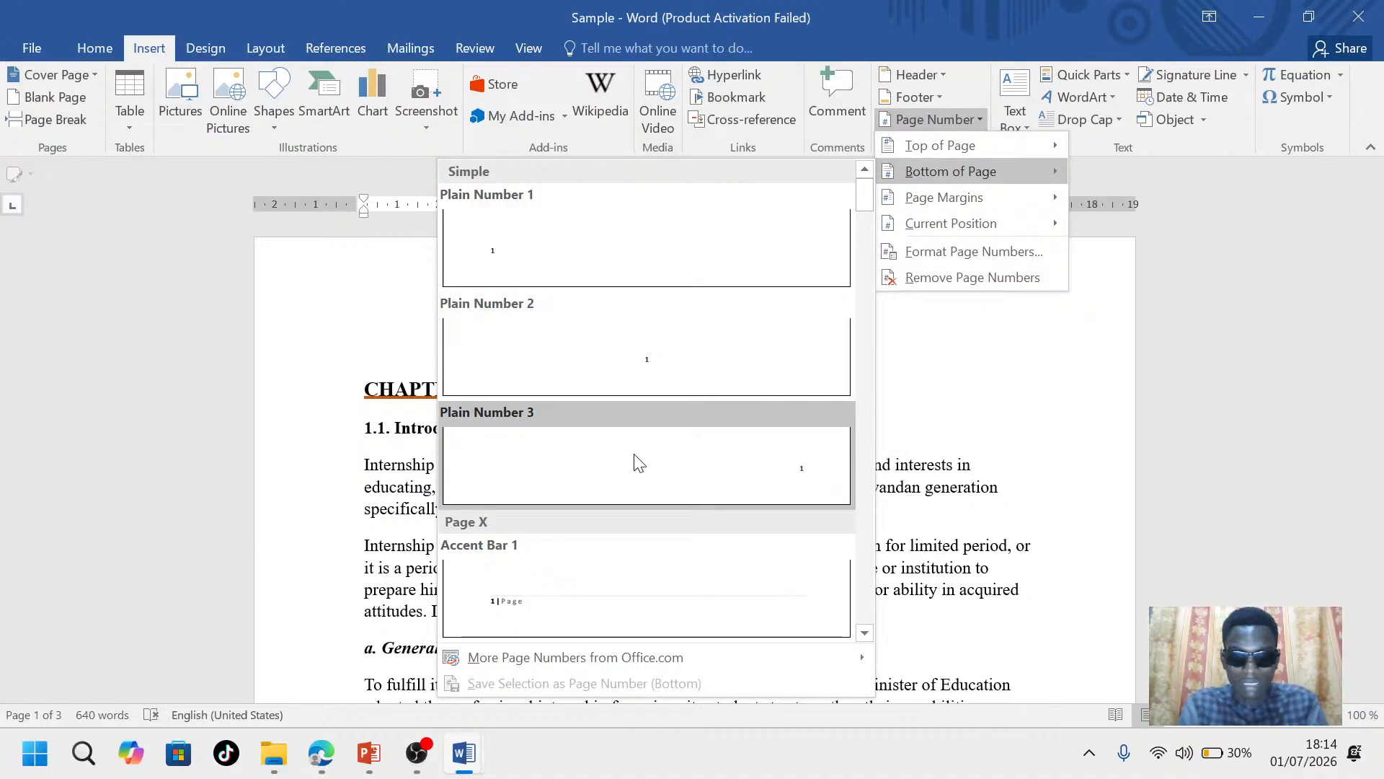
scroll(638, 463, "down", 3)
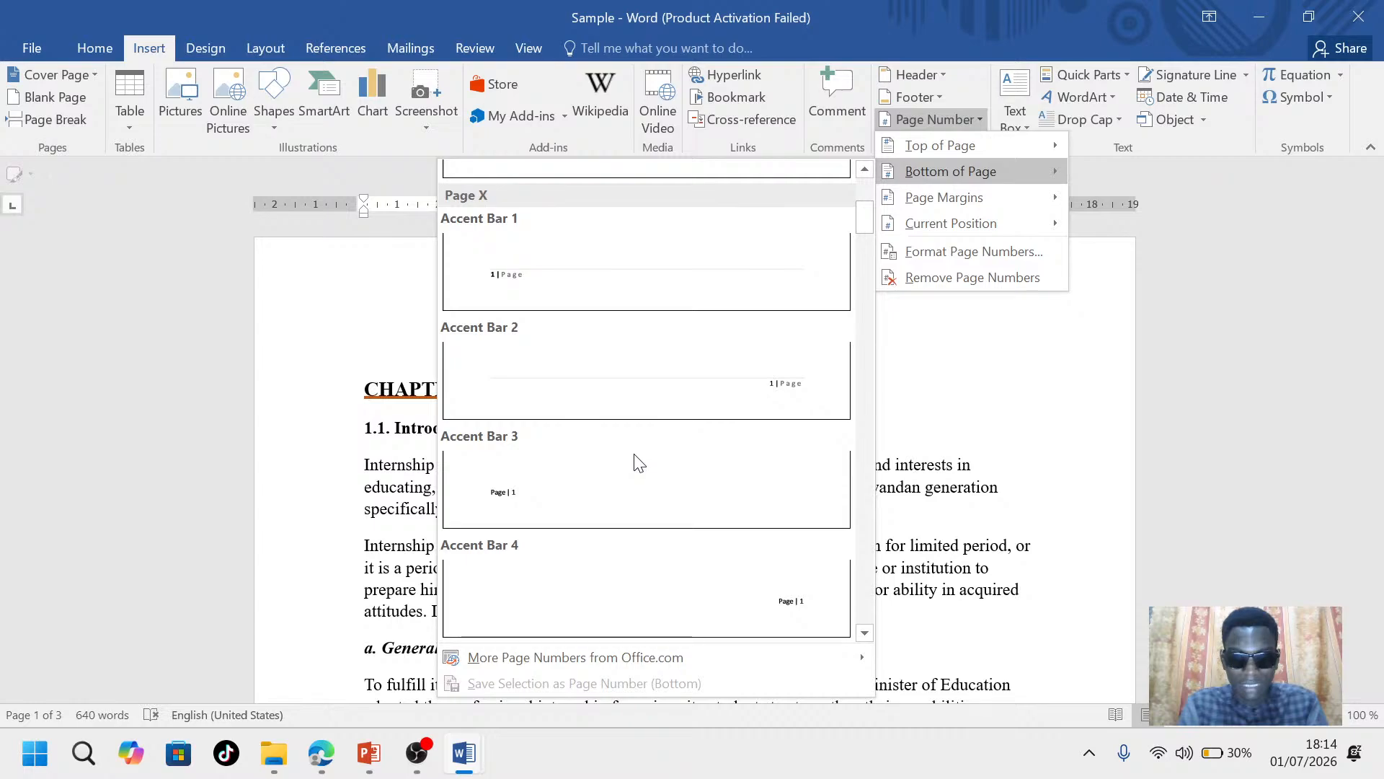
scroll(639, 463, "down", 3)
scroll(639, 464, "down", 3)
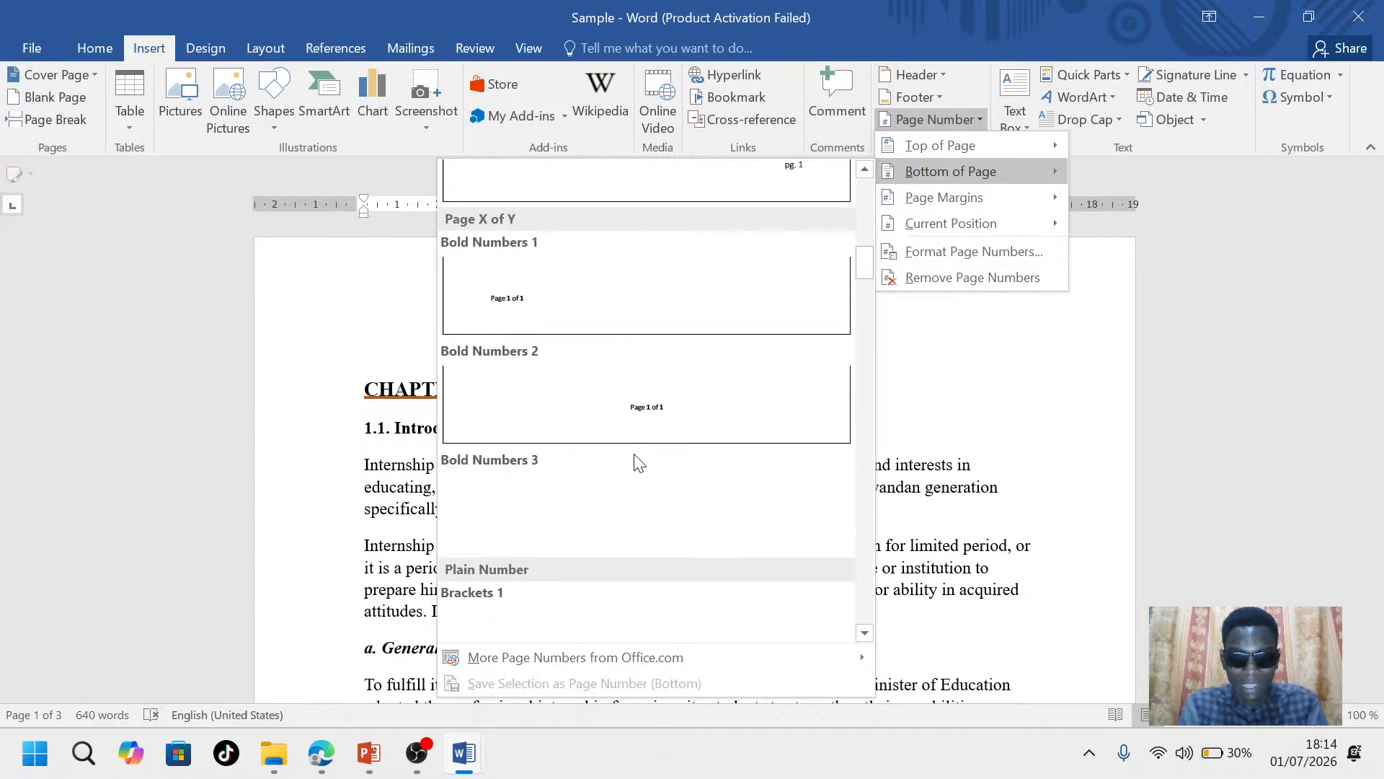
left_click(658, 417)
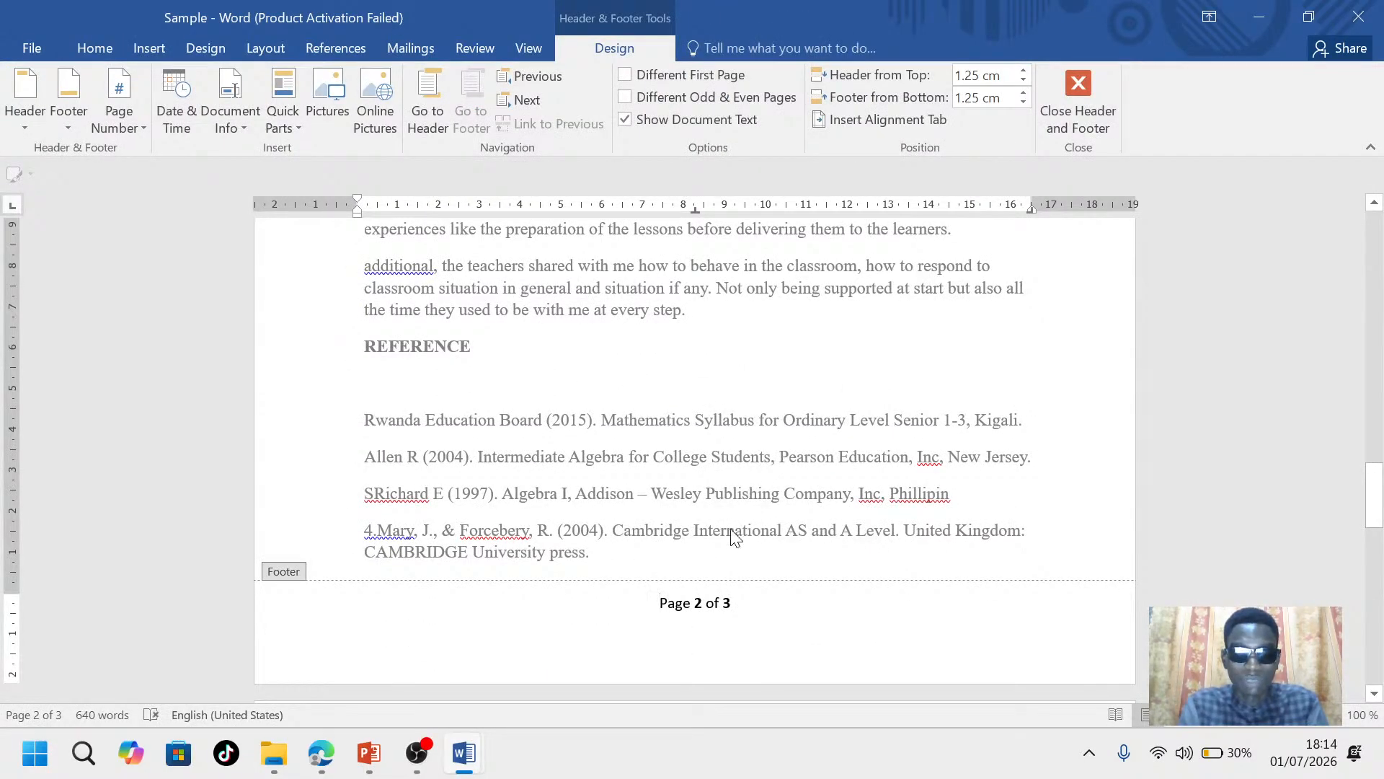
Examine the header and footer areas and the page numbering on every page of the document
scroll(734, 534, "up", 20)
scroll(732, 533, "down", 8)
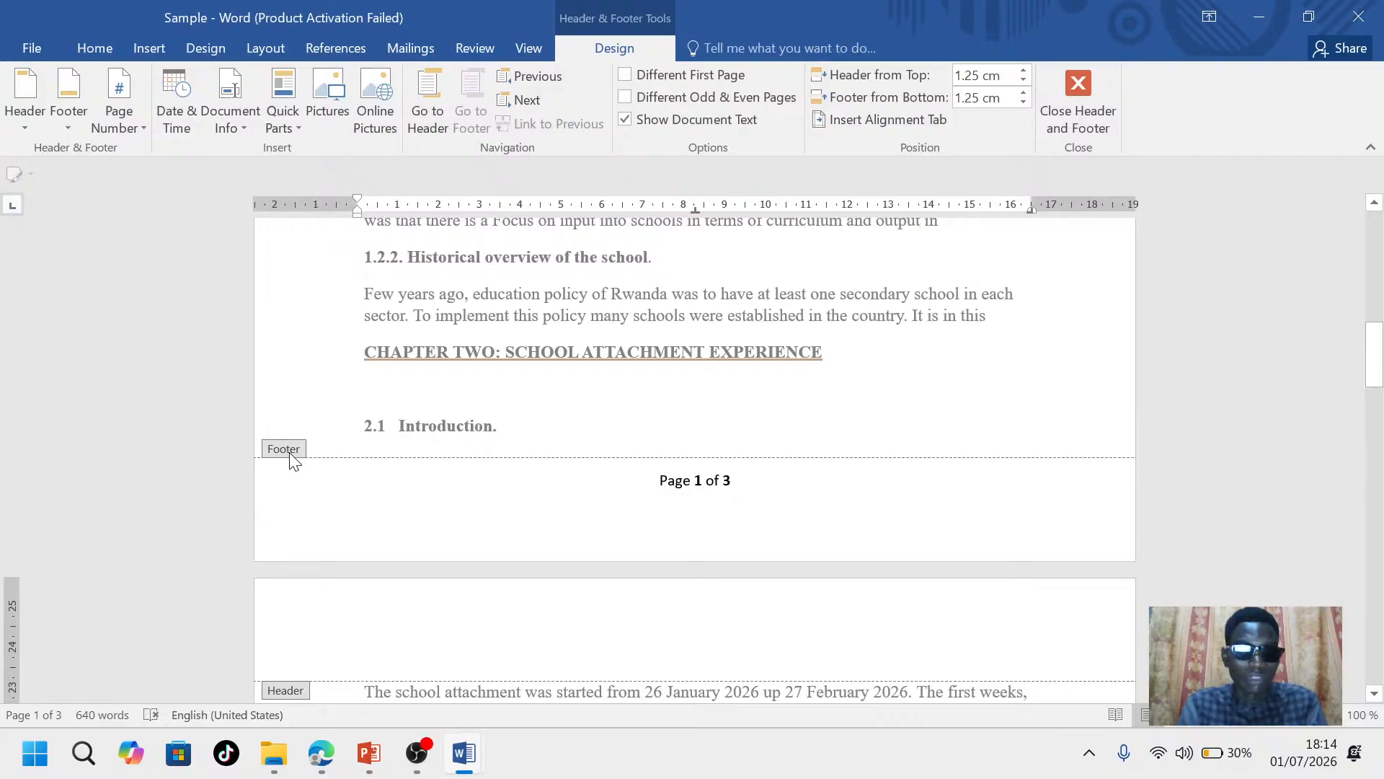
scroll(527, 492, "up", 10)
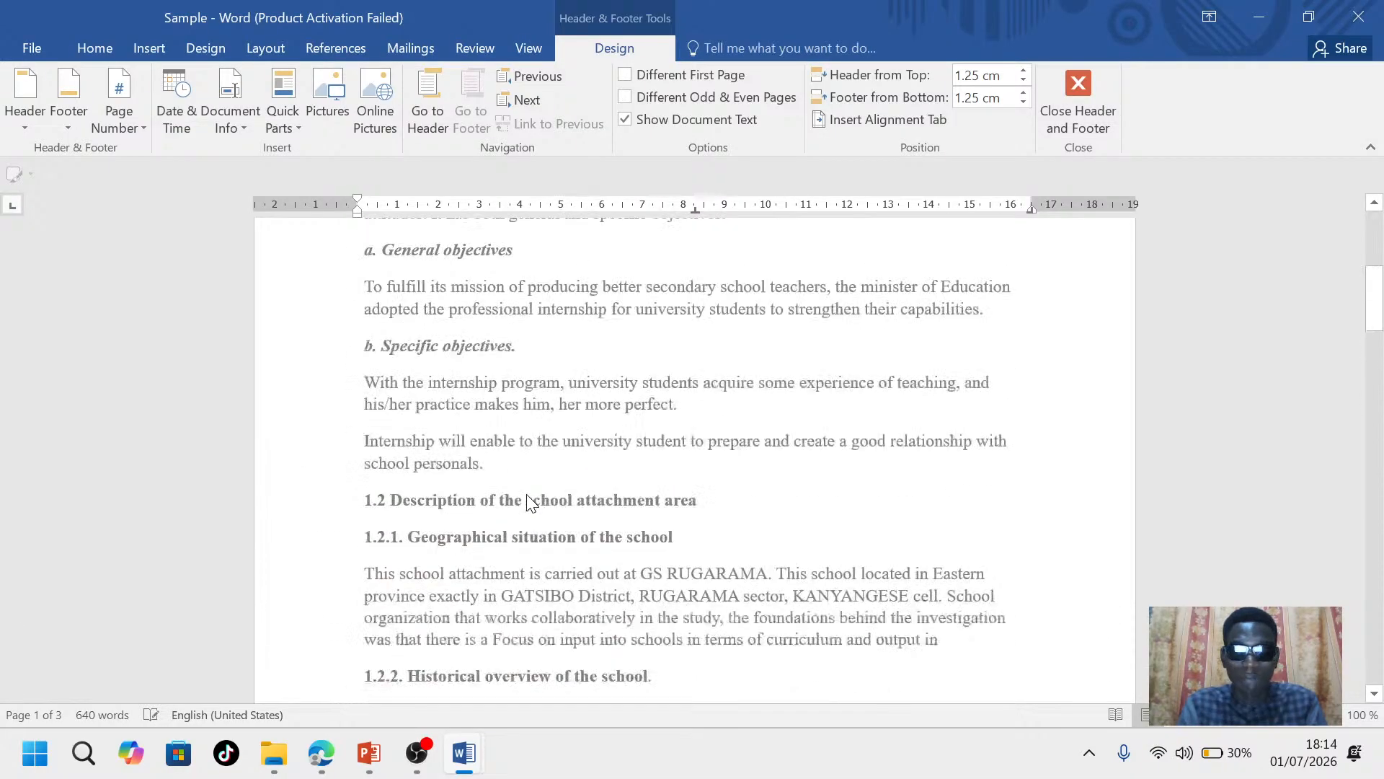
scroll(526, 495, "up", 3)
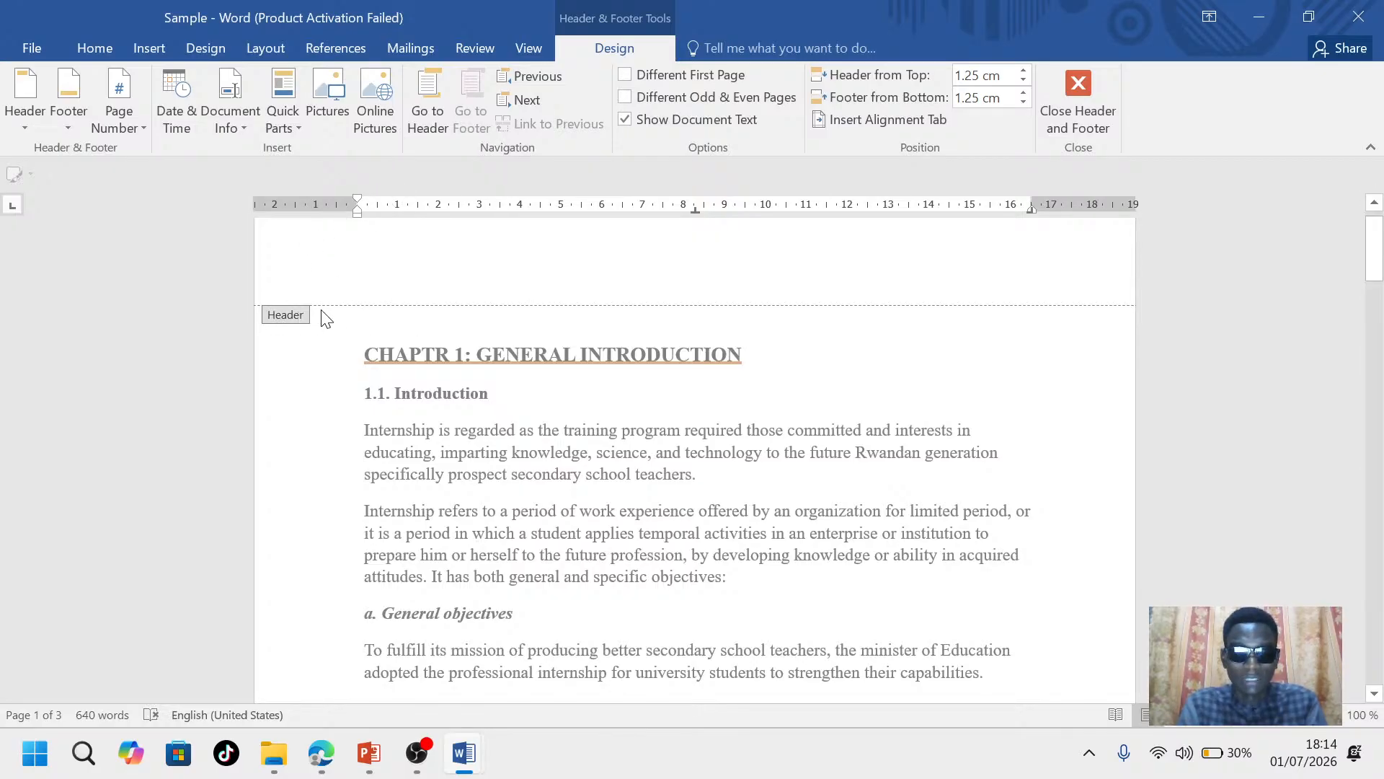
scroll(418, 350, "down", 12)
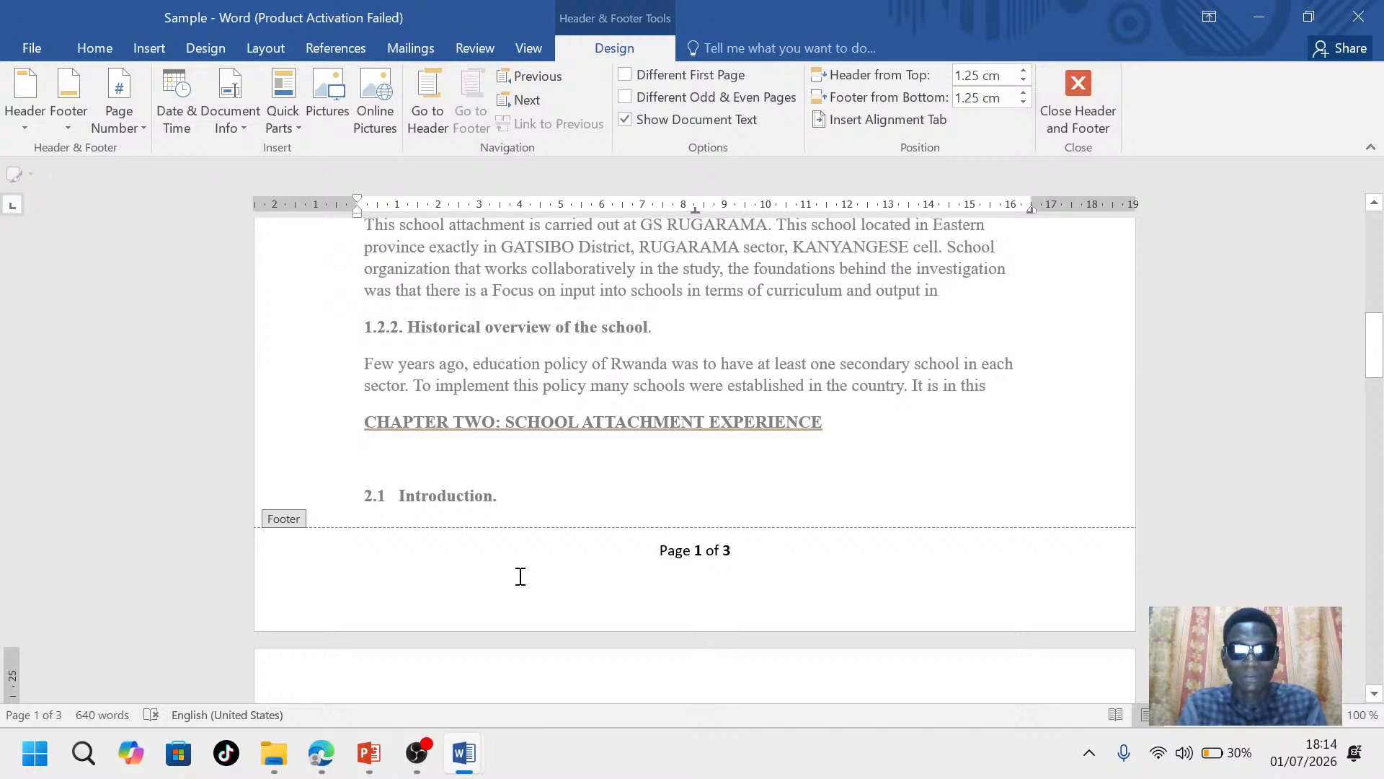
scroll(521, 576, "down", 12)
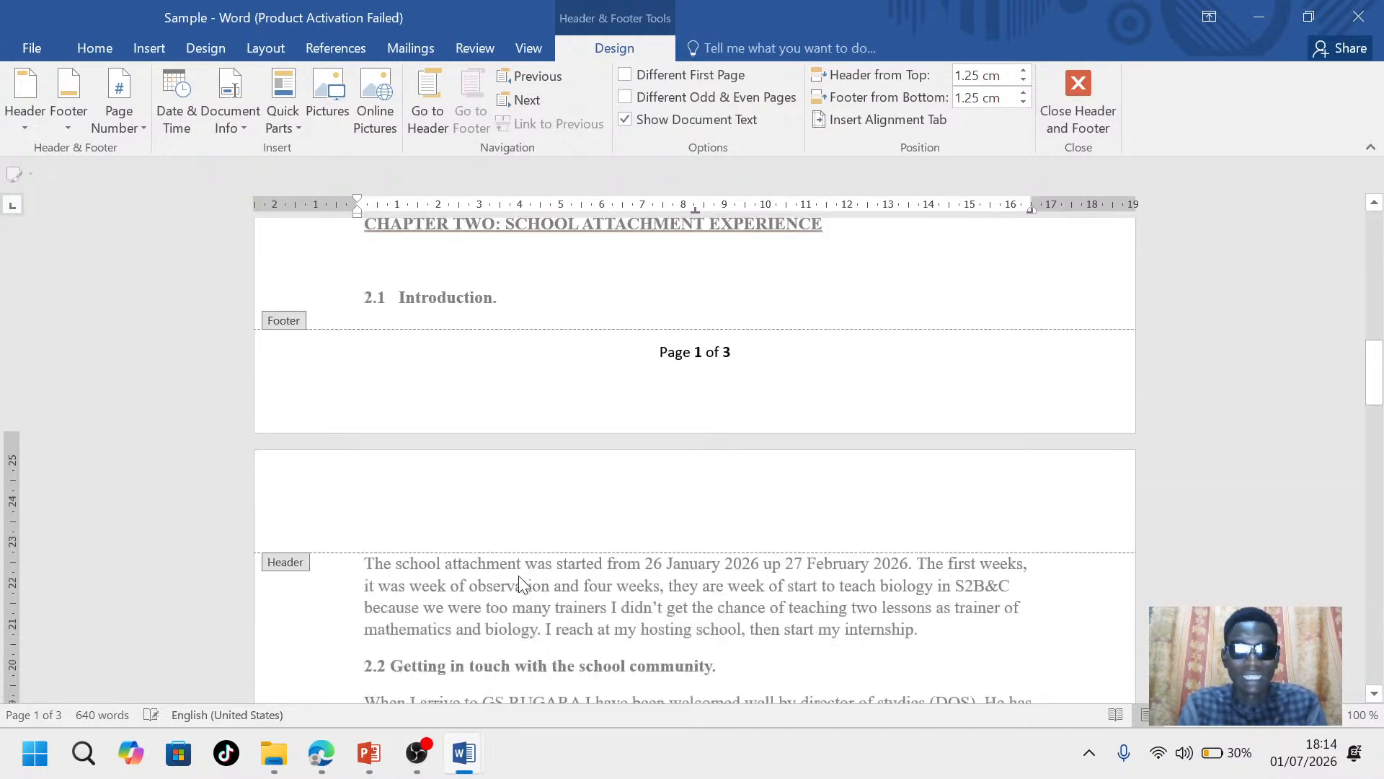
scroll(518, 577, "up", 10)
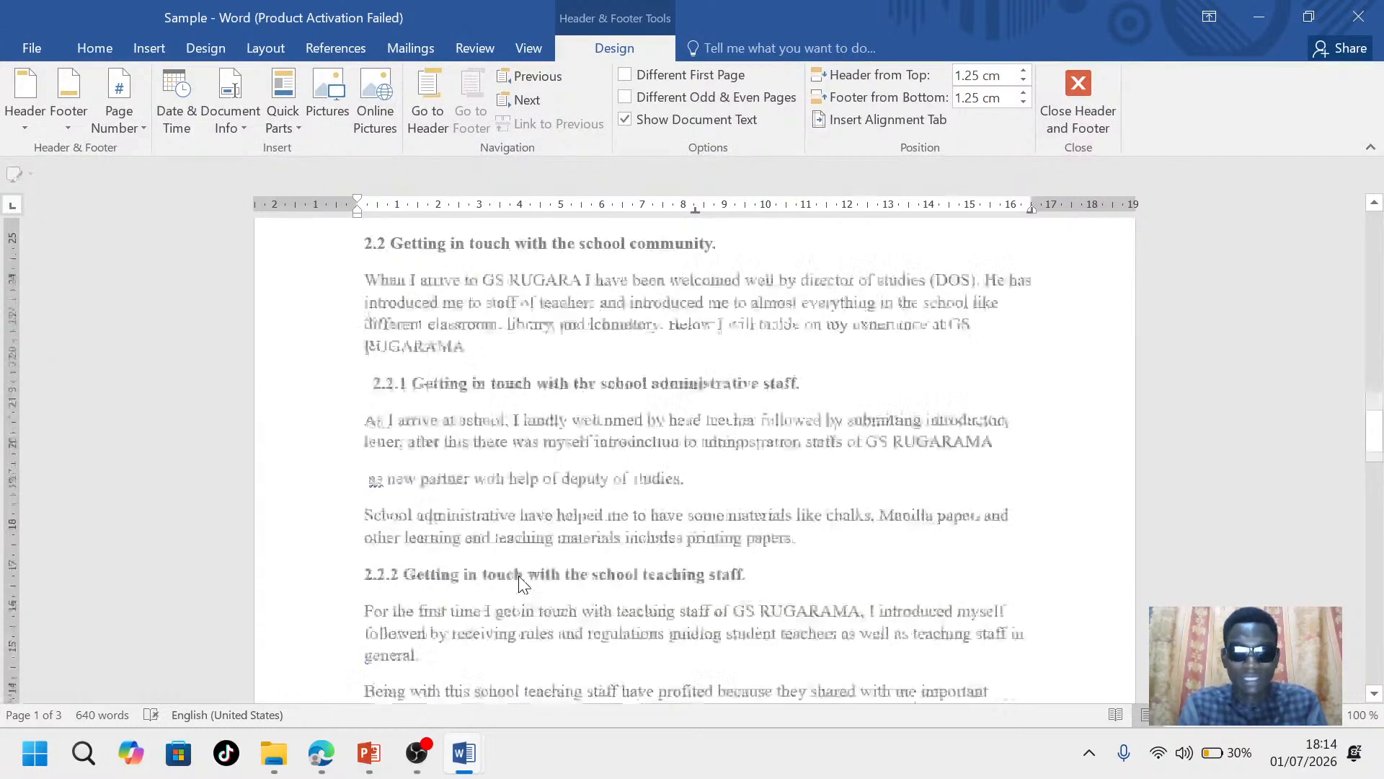
scroll(721, 463, "down", 10)
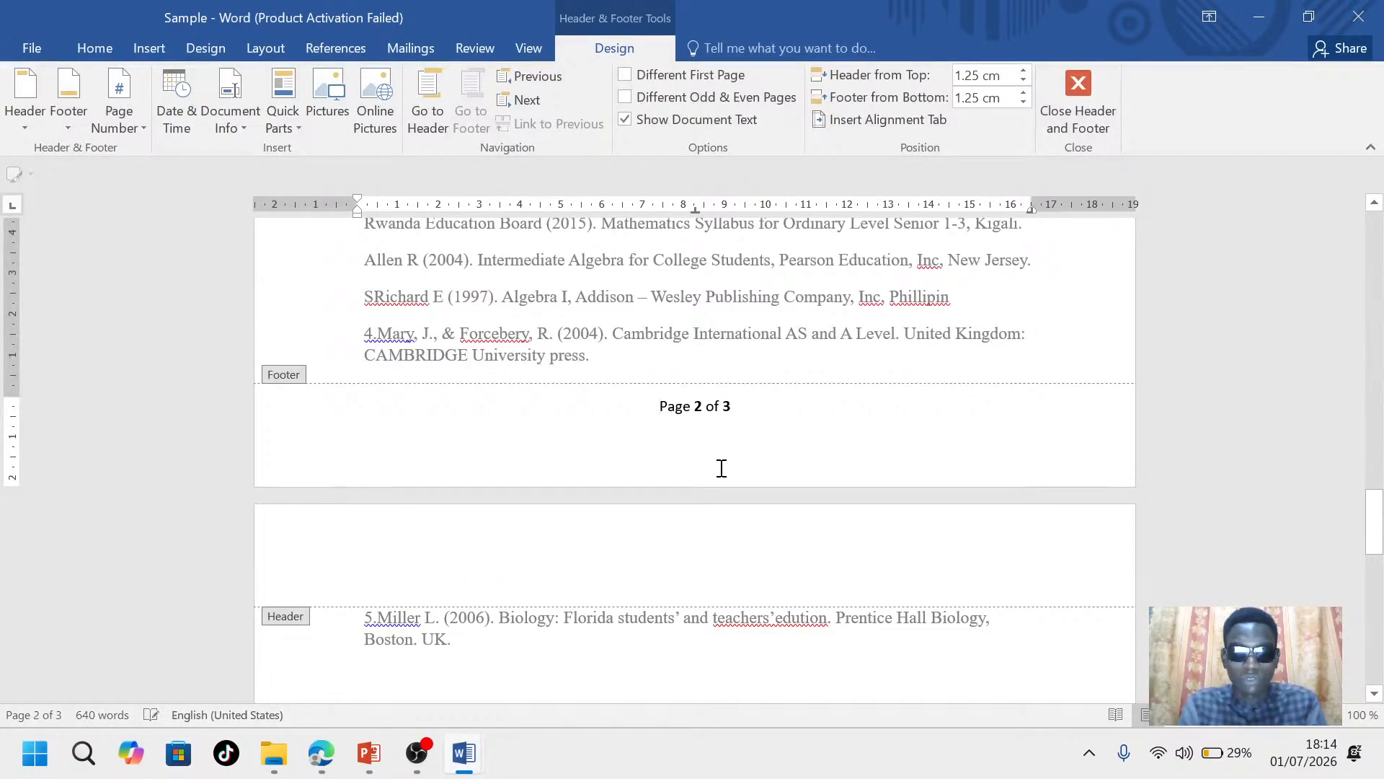
scroll(721, 468, "down", 8)
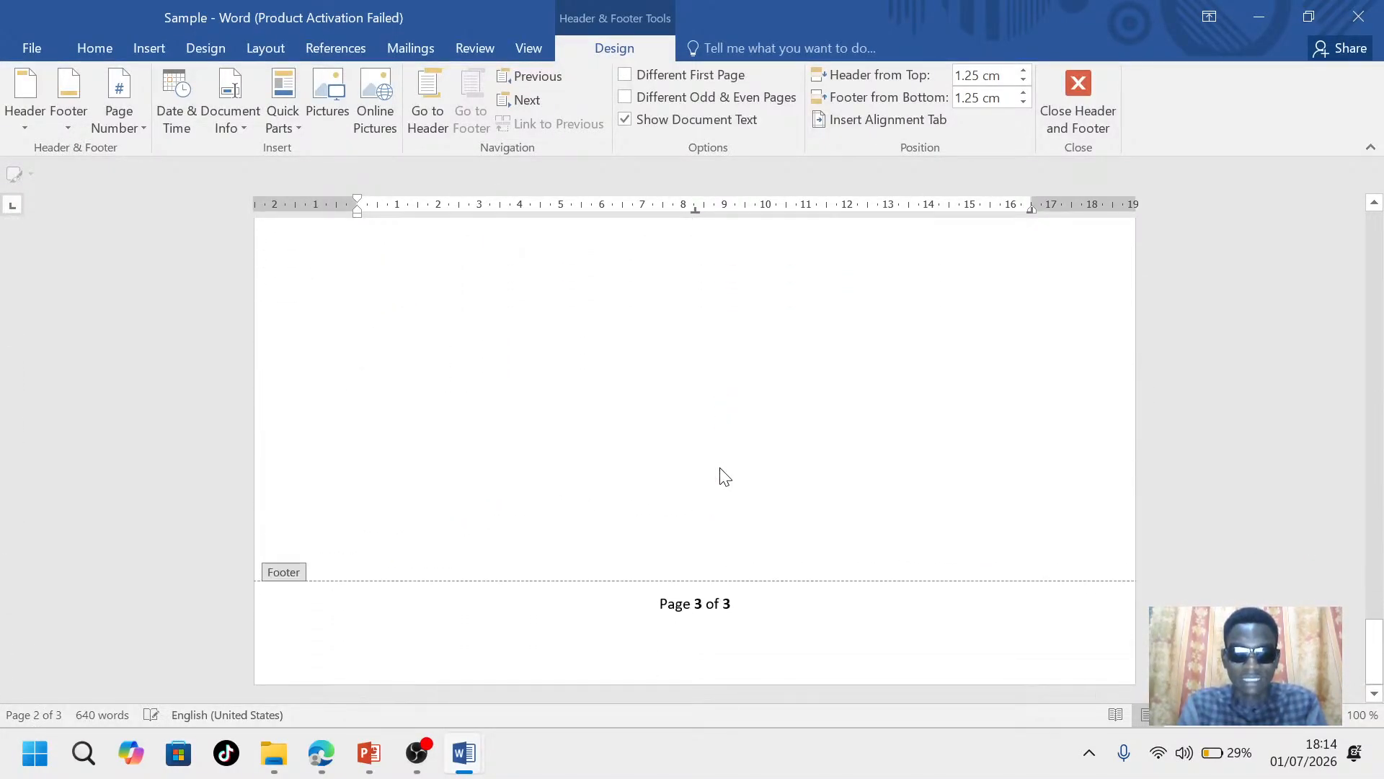
scroll(694, 624, "up", 18)
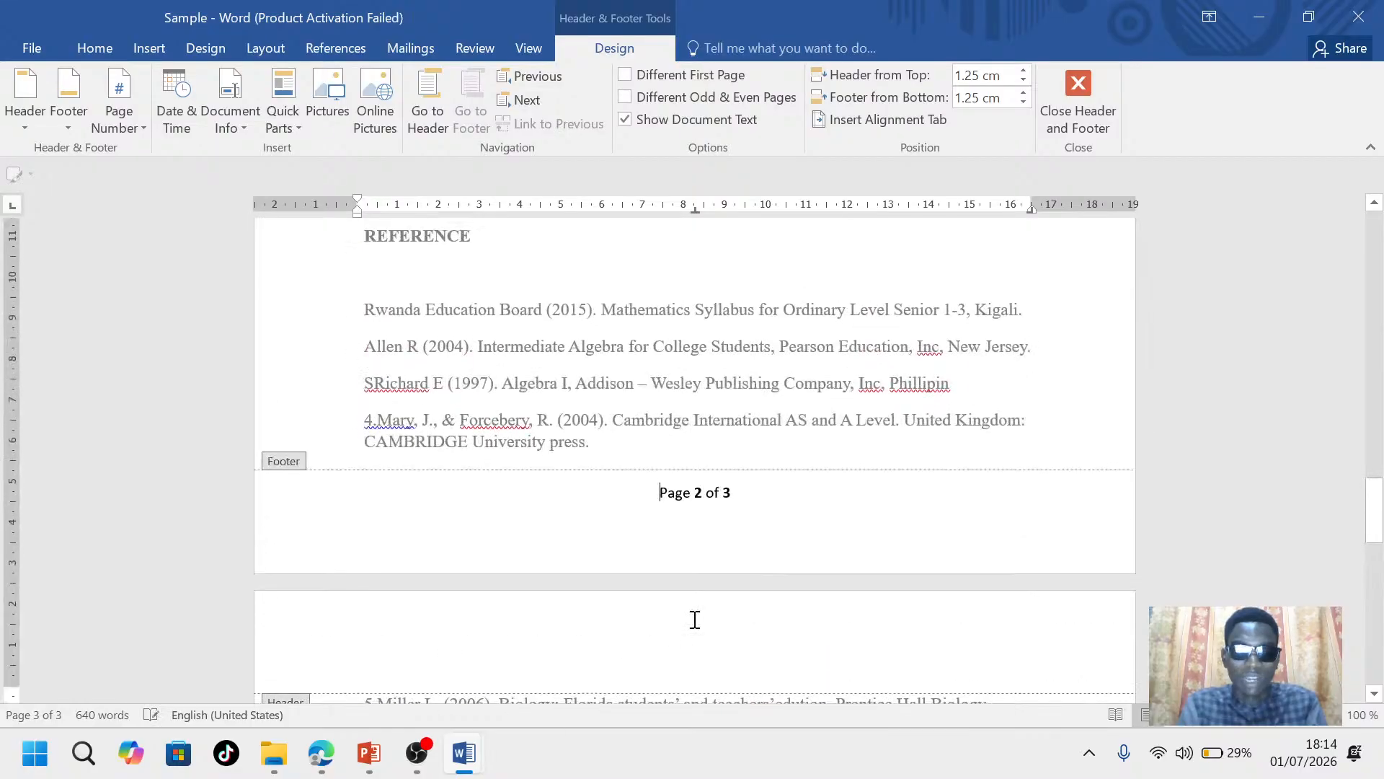
scroll(695, 628, "up", 5)
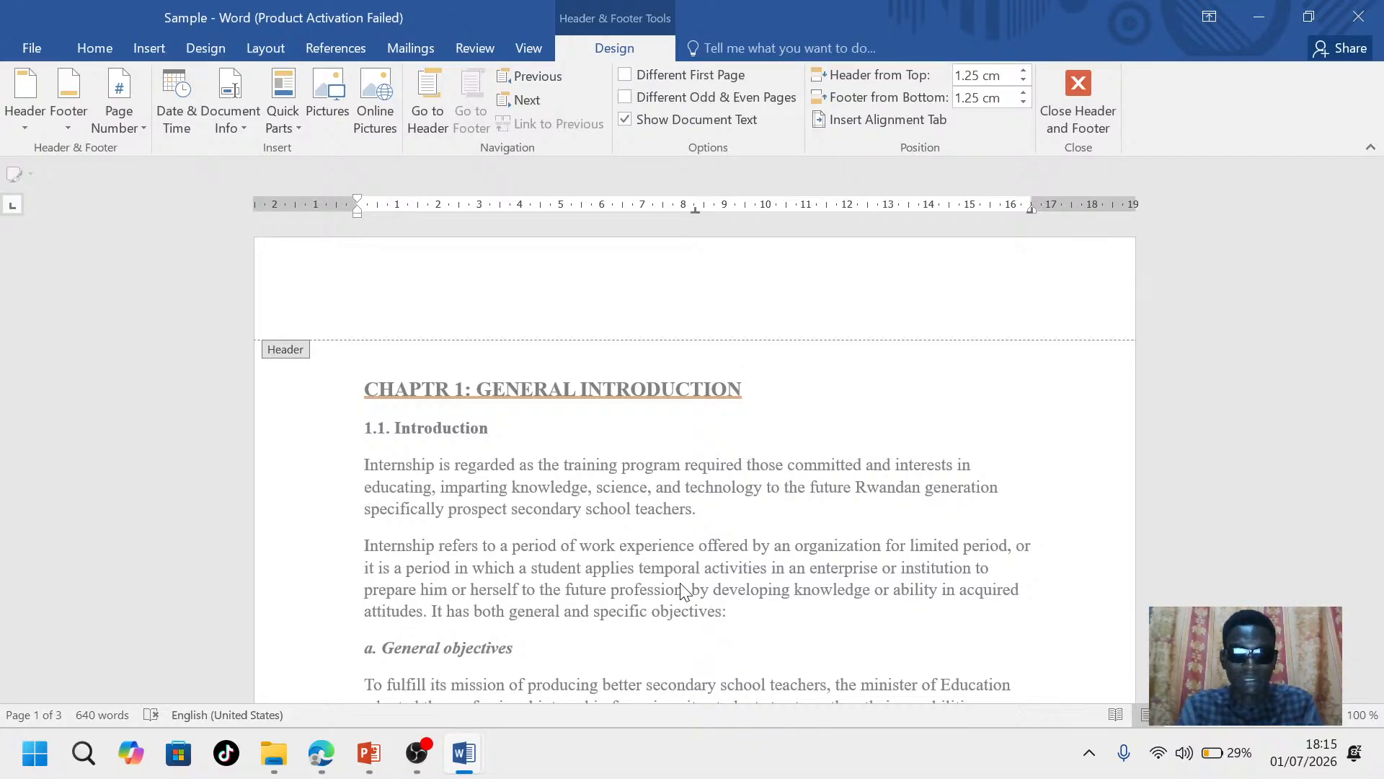
Leave header and footer editing and review the page numbers down to the last page
double_click(625, 574)
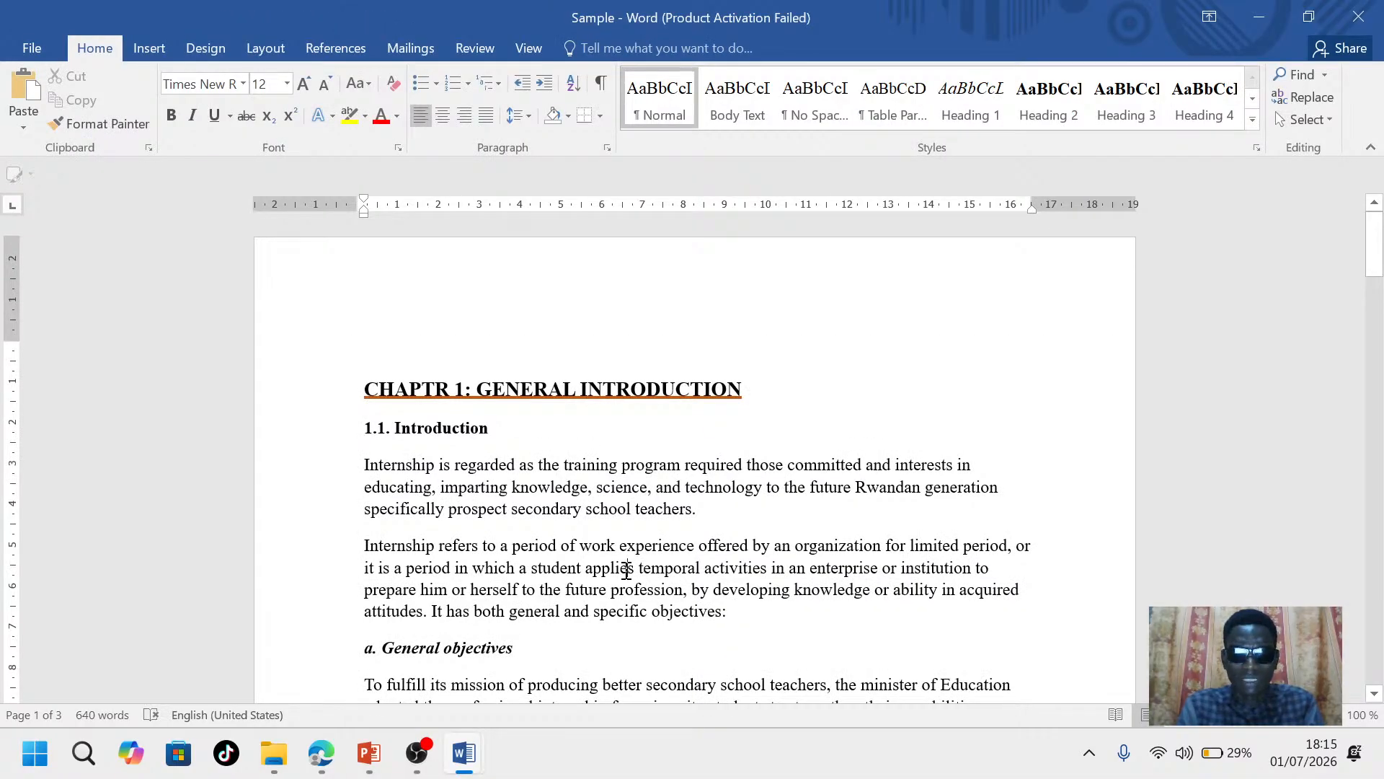
scroll(626, 571, "down", 10)
scroll(626, 572, "down", 4)
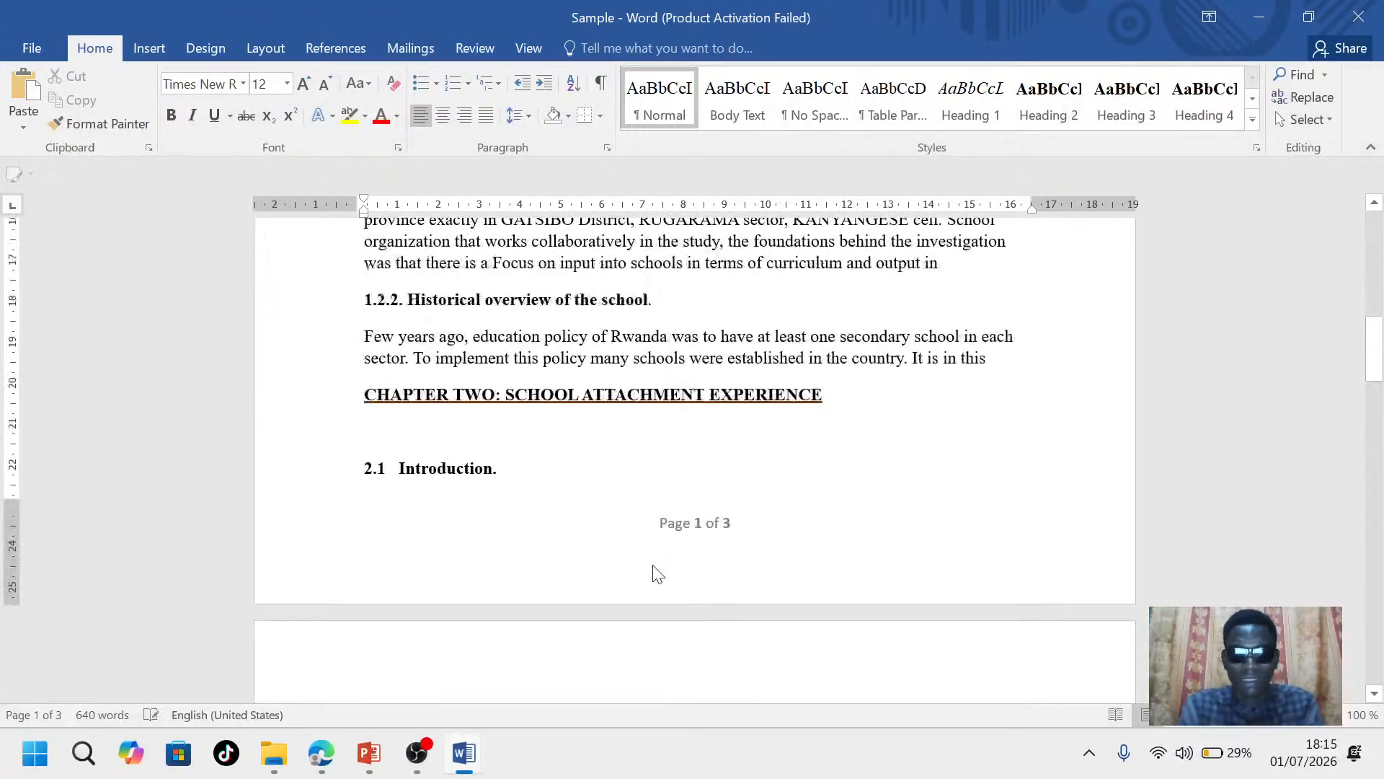
scroll(739, 531, "down", 3)
scroll(738, 532, "down", 11)
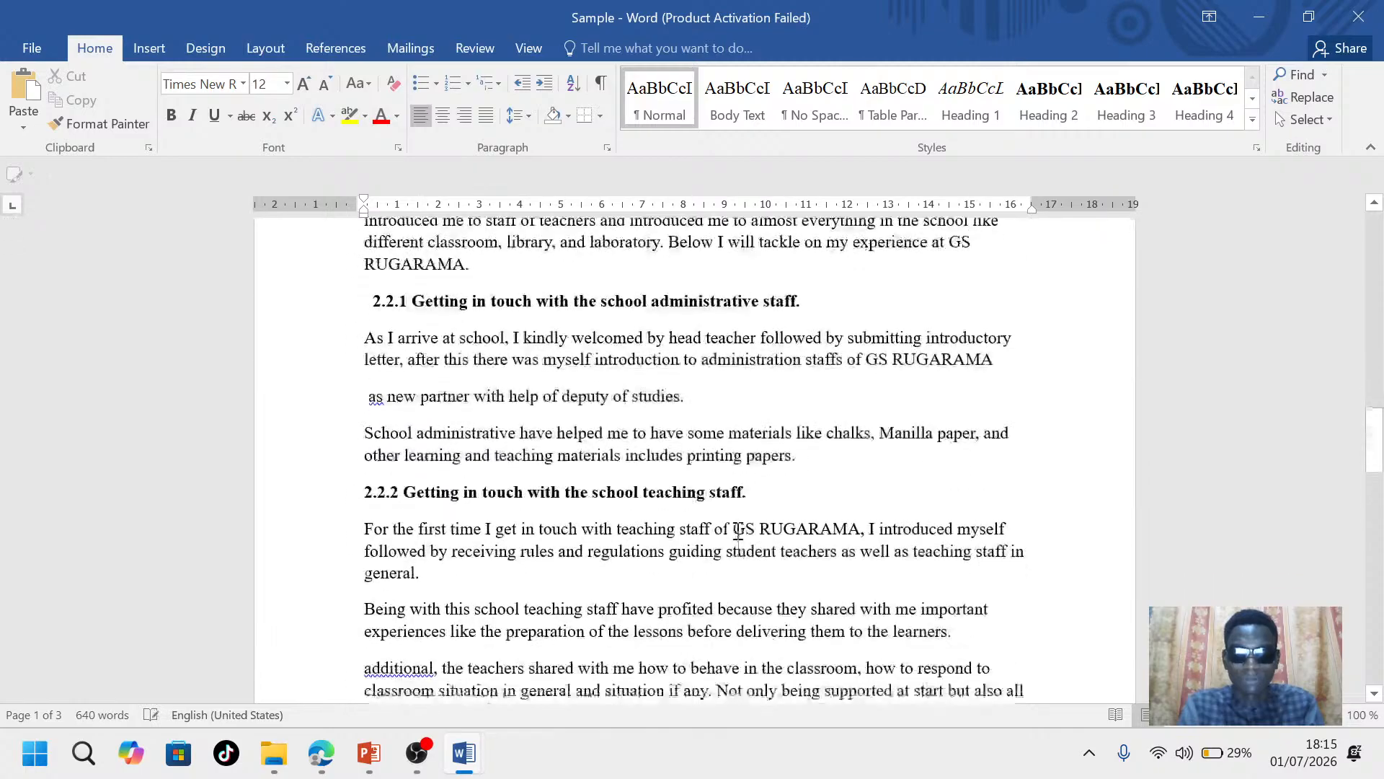
scroll(754, 539, "down", 15)
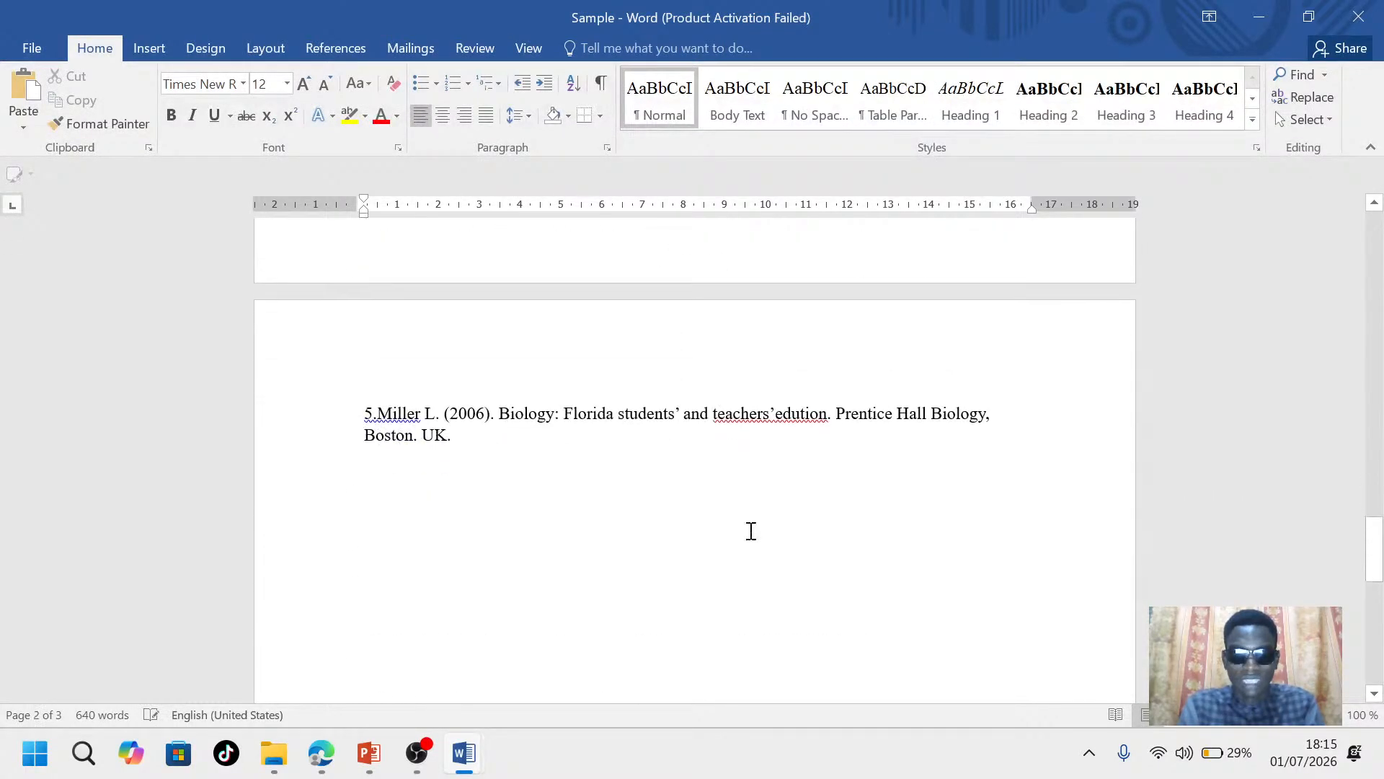
scroll(750, 530, "down", 3)
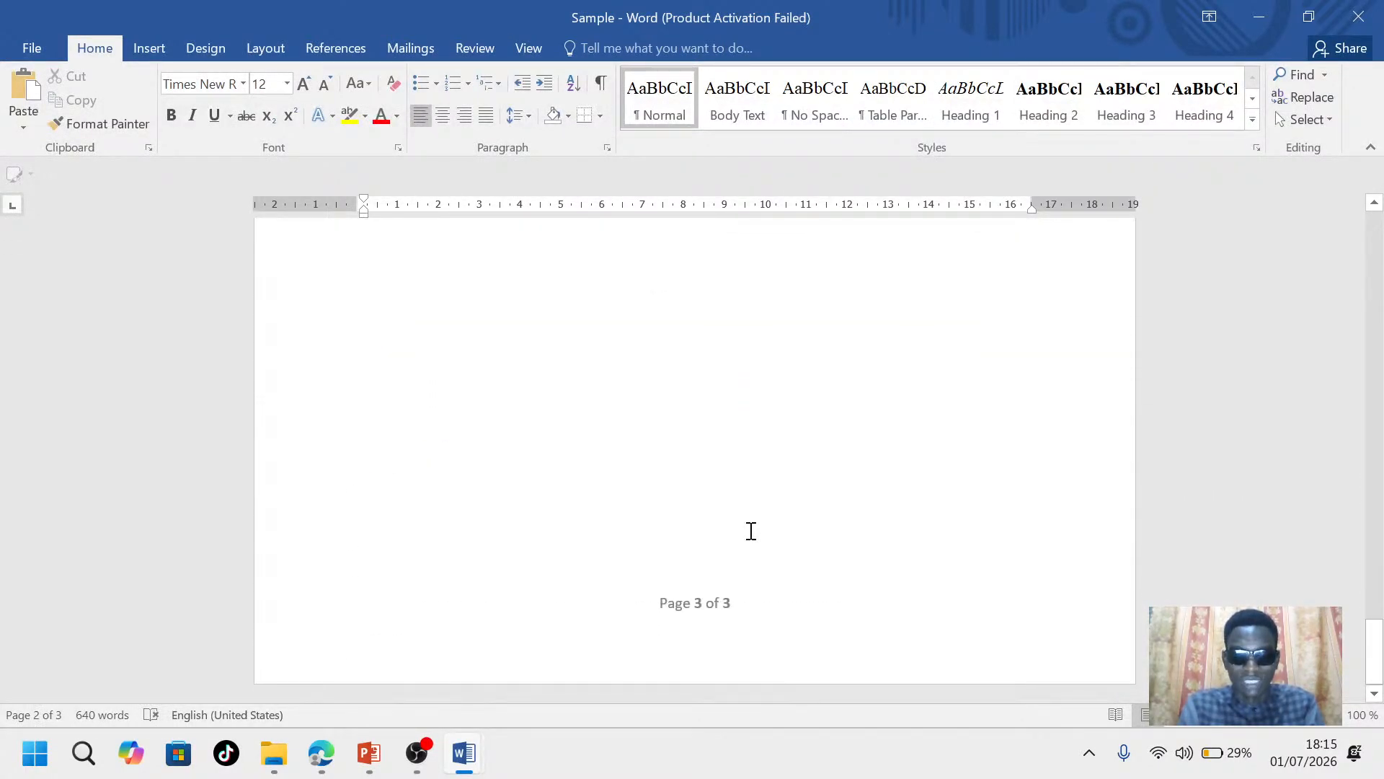
scroll(744, 551, "up", 20)
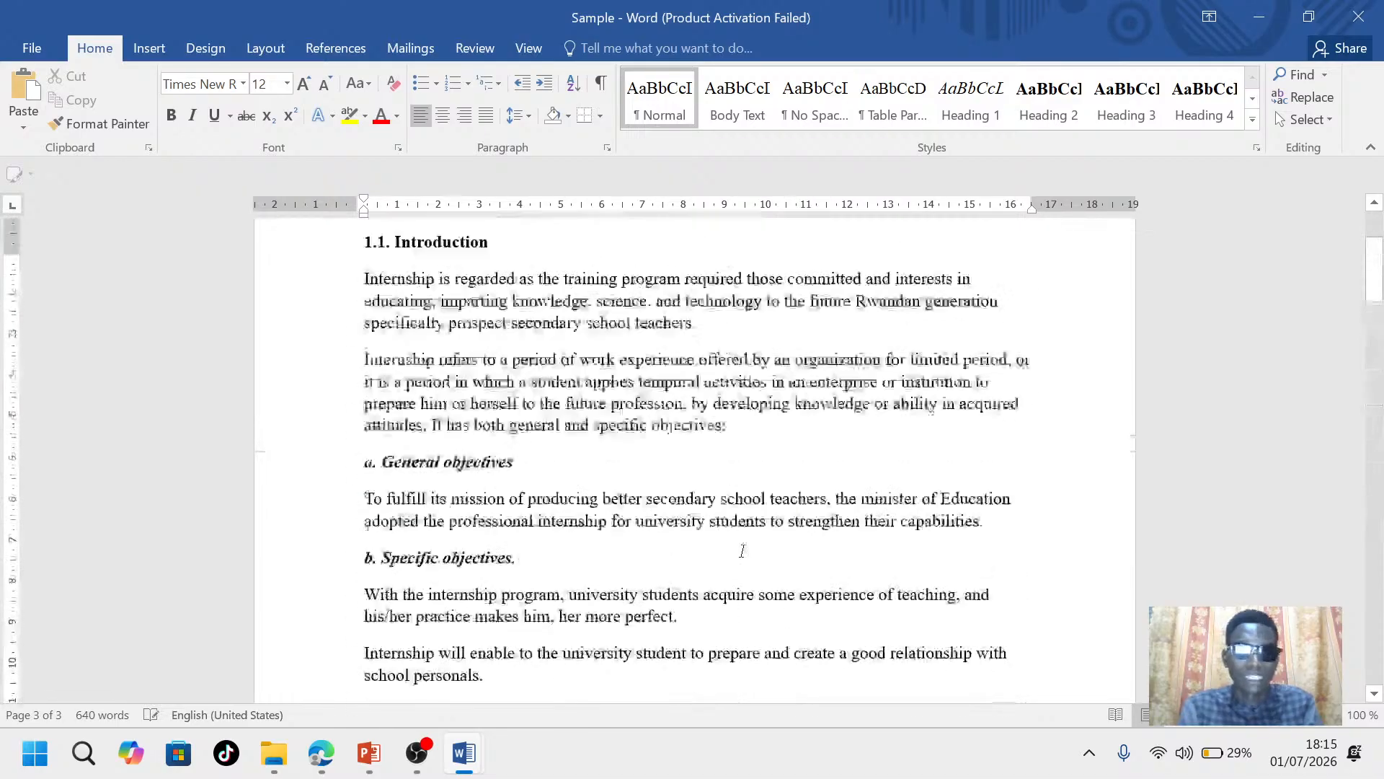
scroll(743, 551, "down", 4)
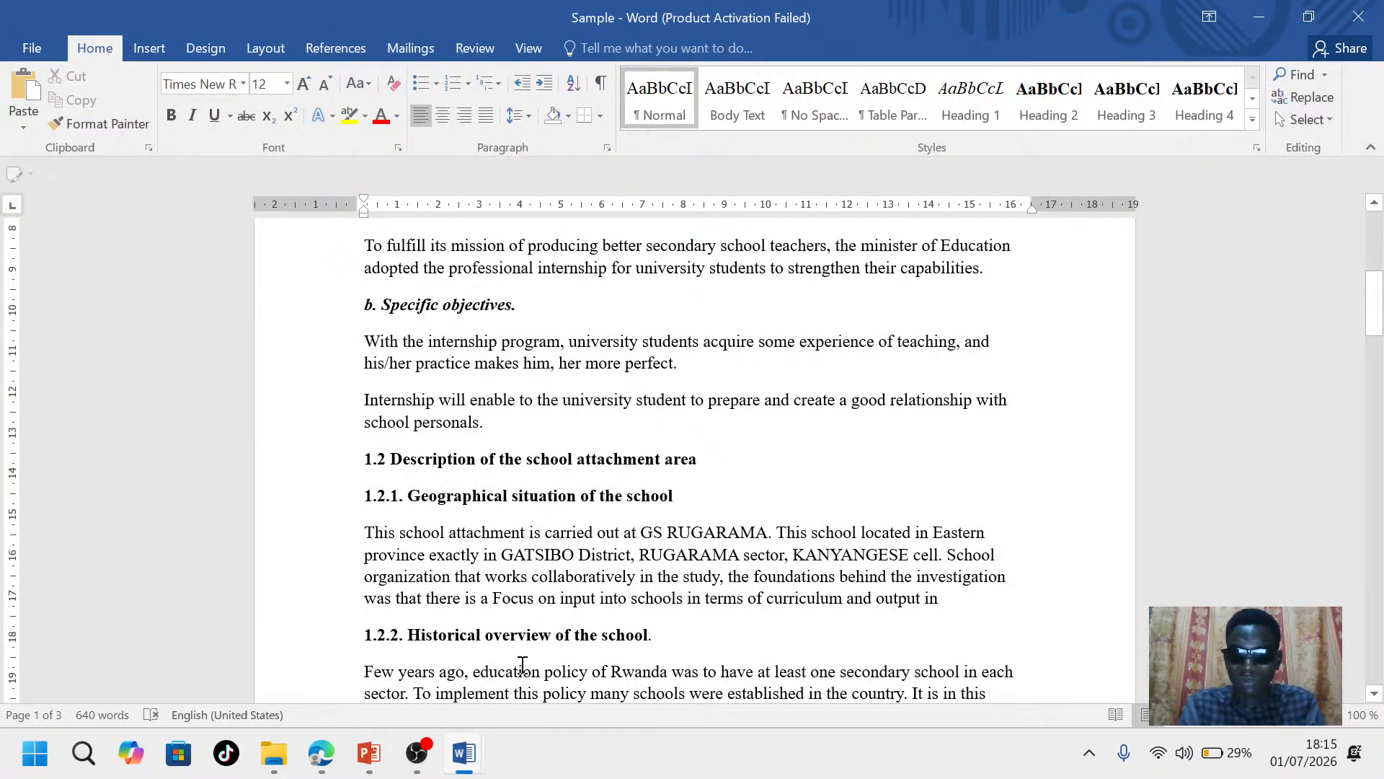
scroll(523, 664, "up", 6)
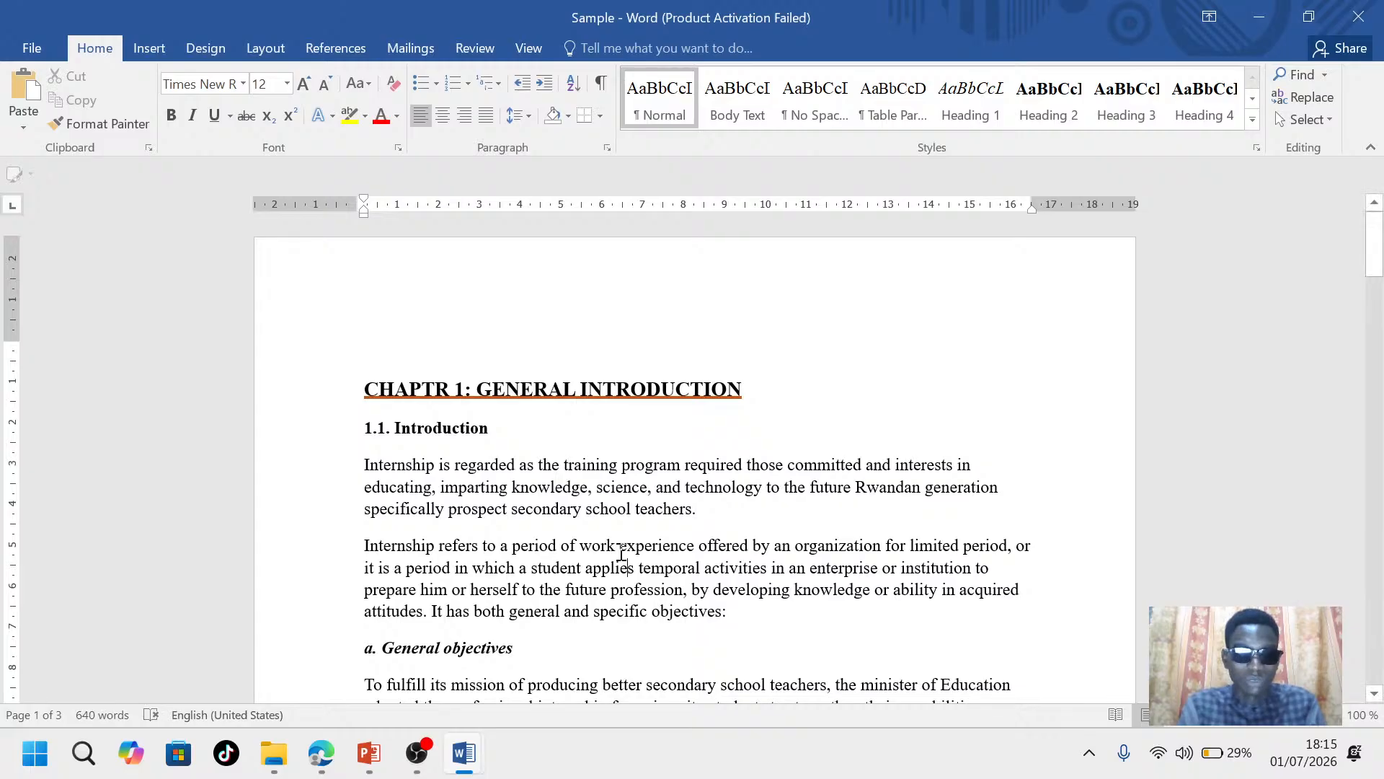
Switch to YouTube Studio in the browser, post "Welcome !!" in the live chat and send a heart reaction
left_click(322, 754)
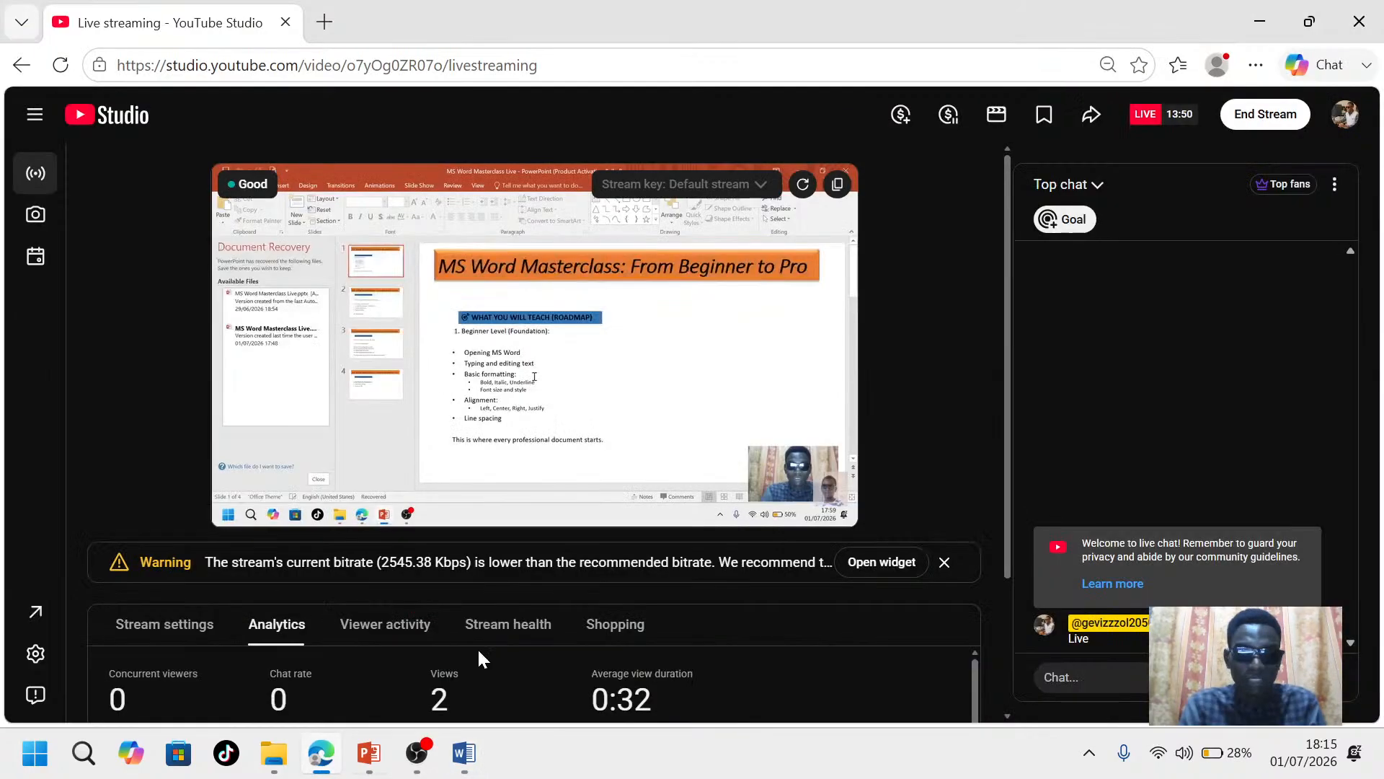
left_click(1114, 673)
type("Welcome")
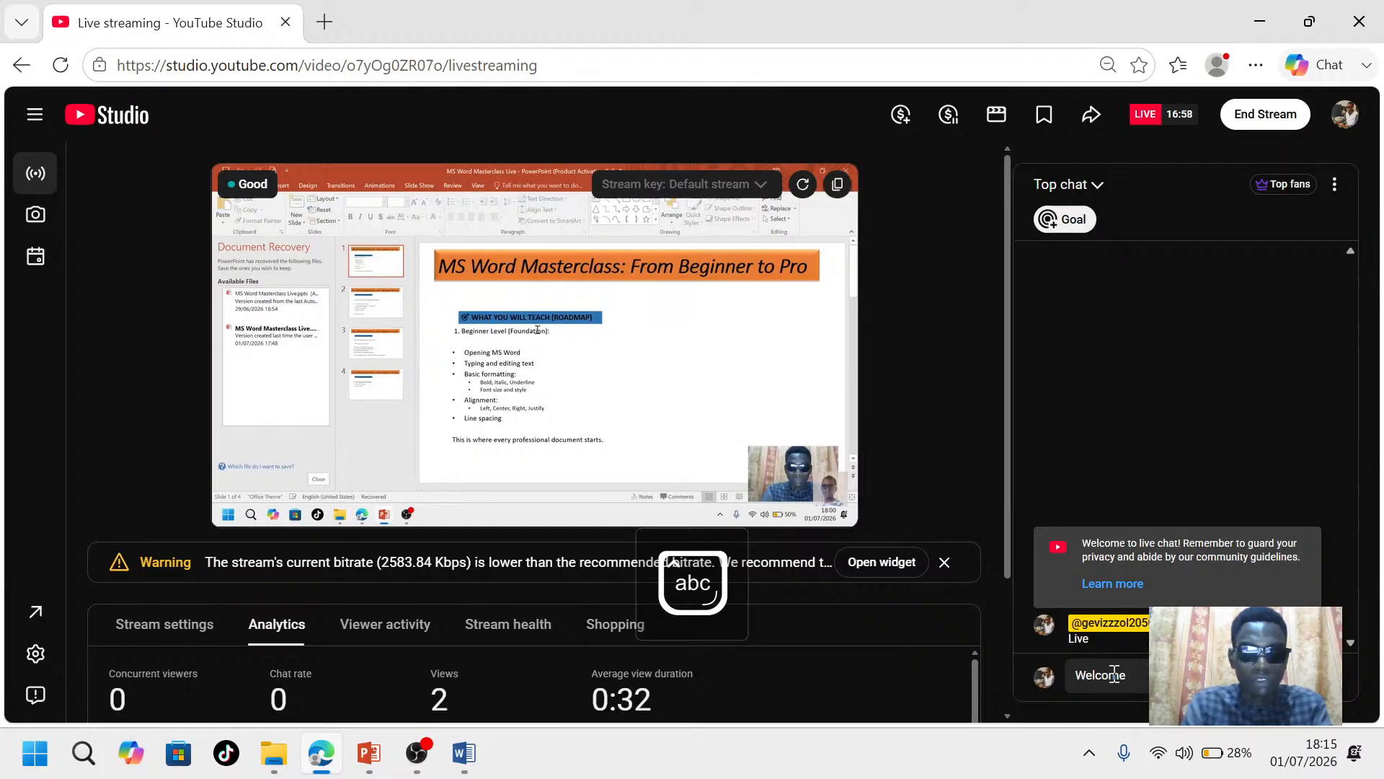
type(" !!")
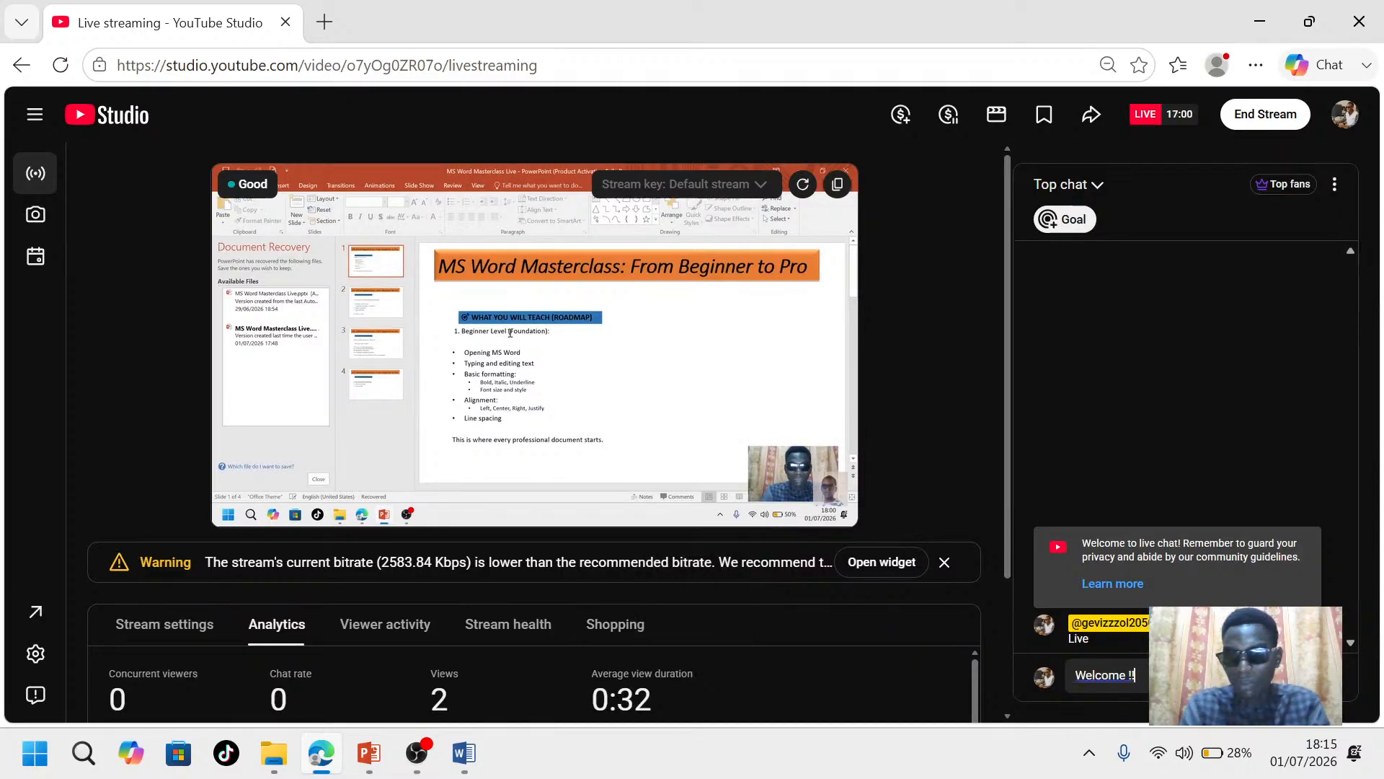
key("Return")
mouse_move(1330, 569)
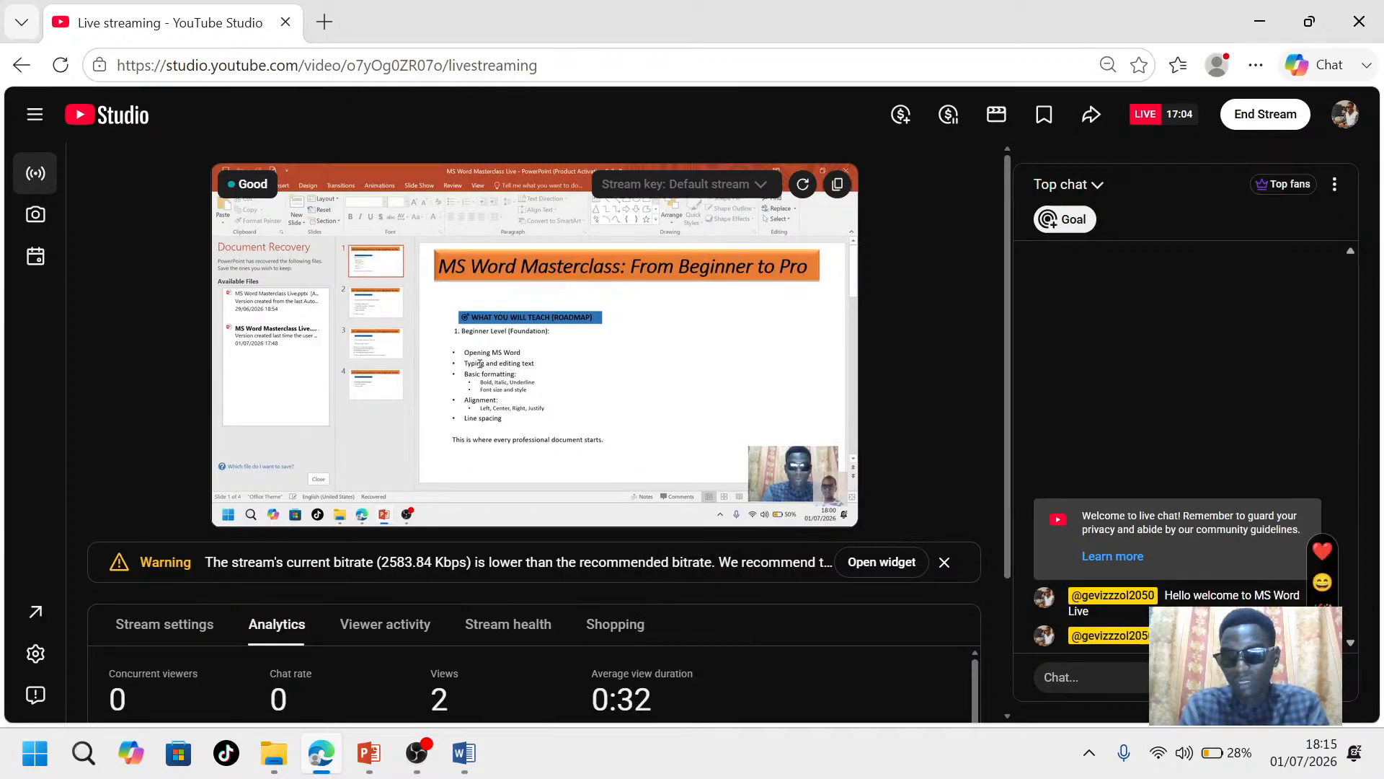
left_click(1328, 562)
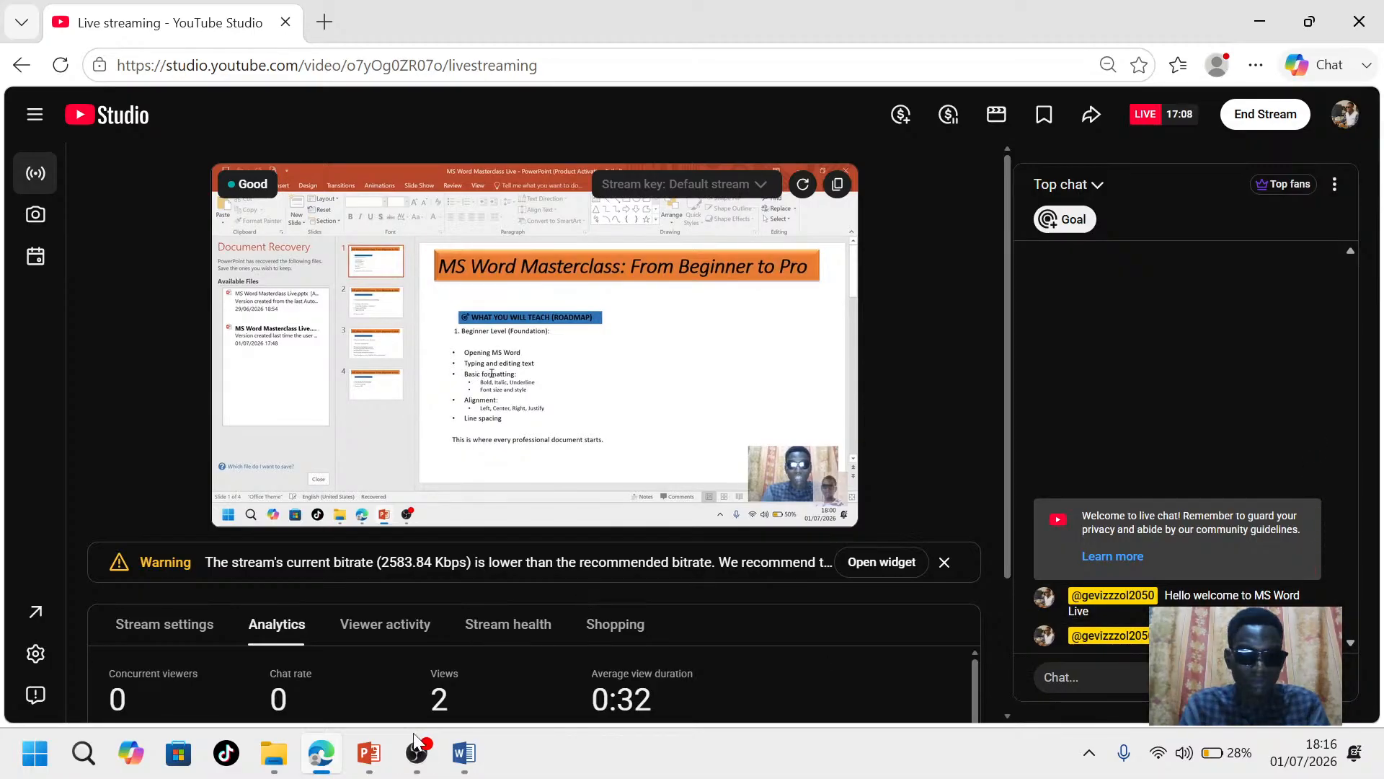
Return to the Sample document in Word and look through its first pages
mouse_move(456, 763)
left_click(527, 652)
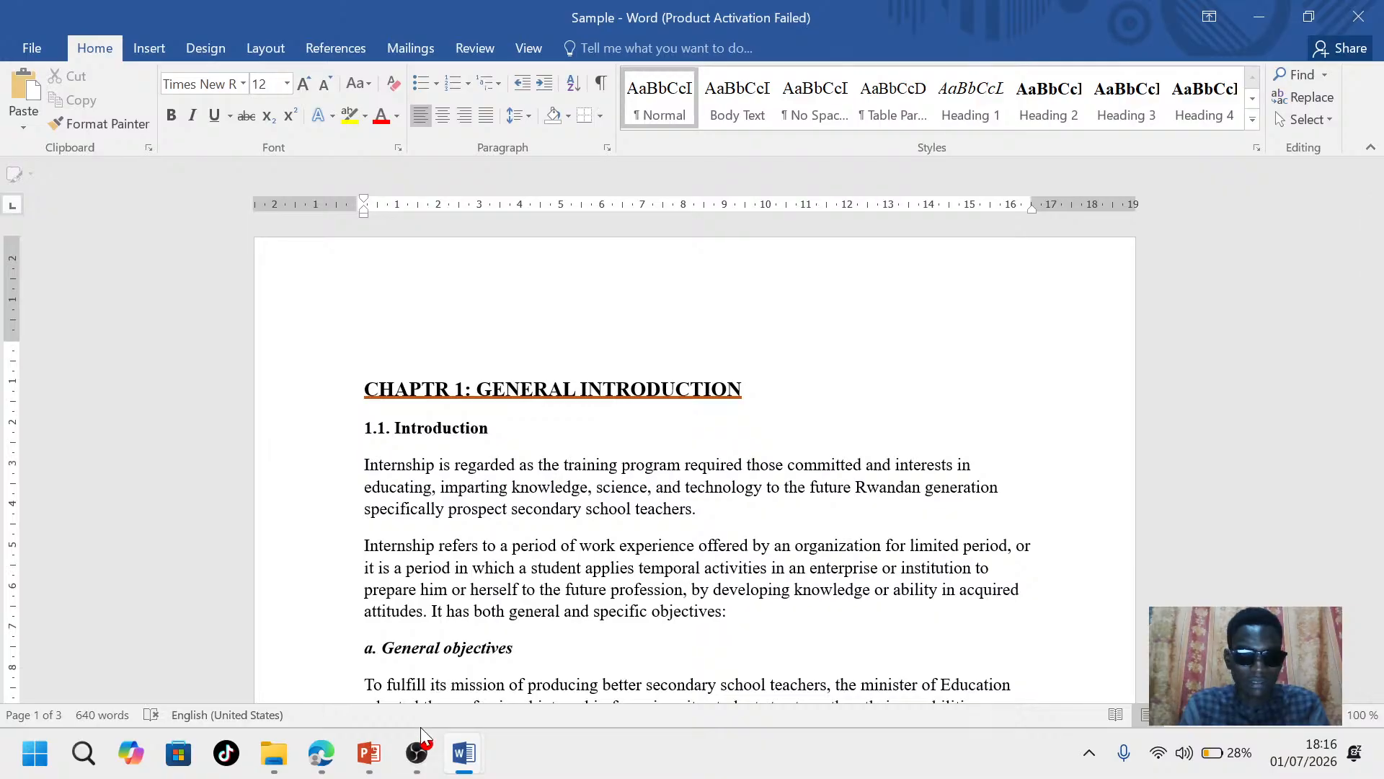
scroll(625, 561, "down", 13)
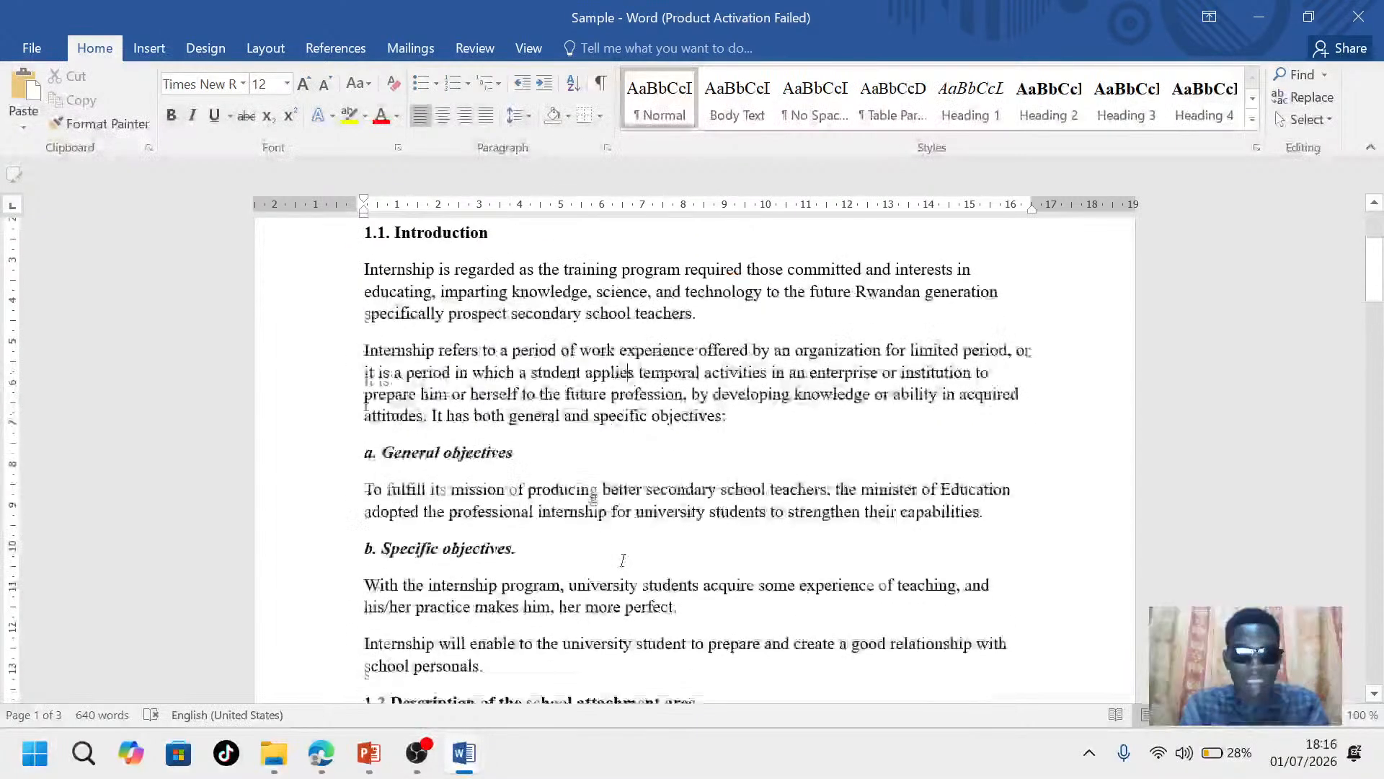
scroll(625, 562, "down", 10)
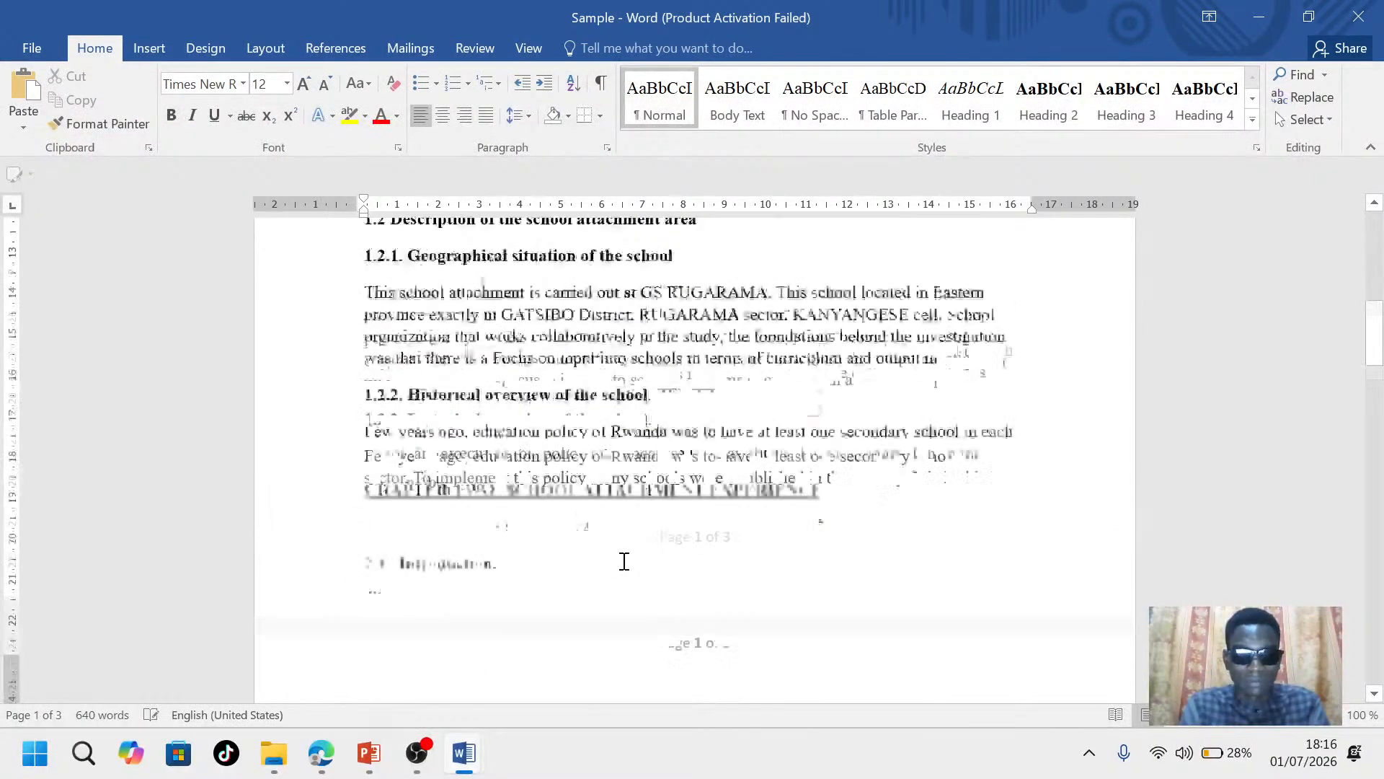
scroll(625, 562, "up", 20)
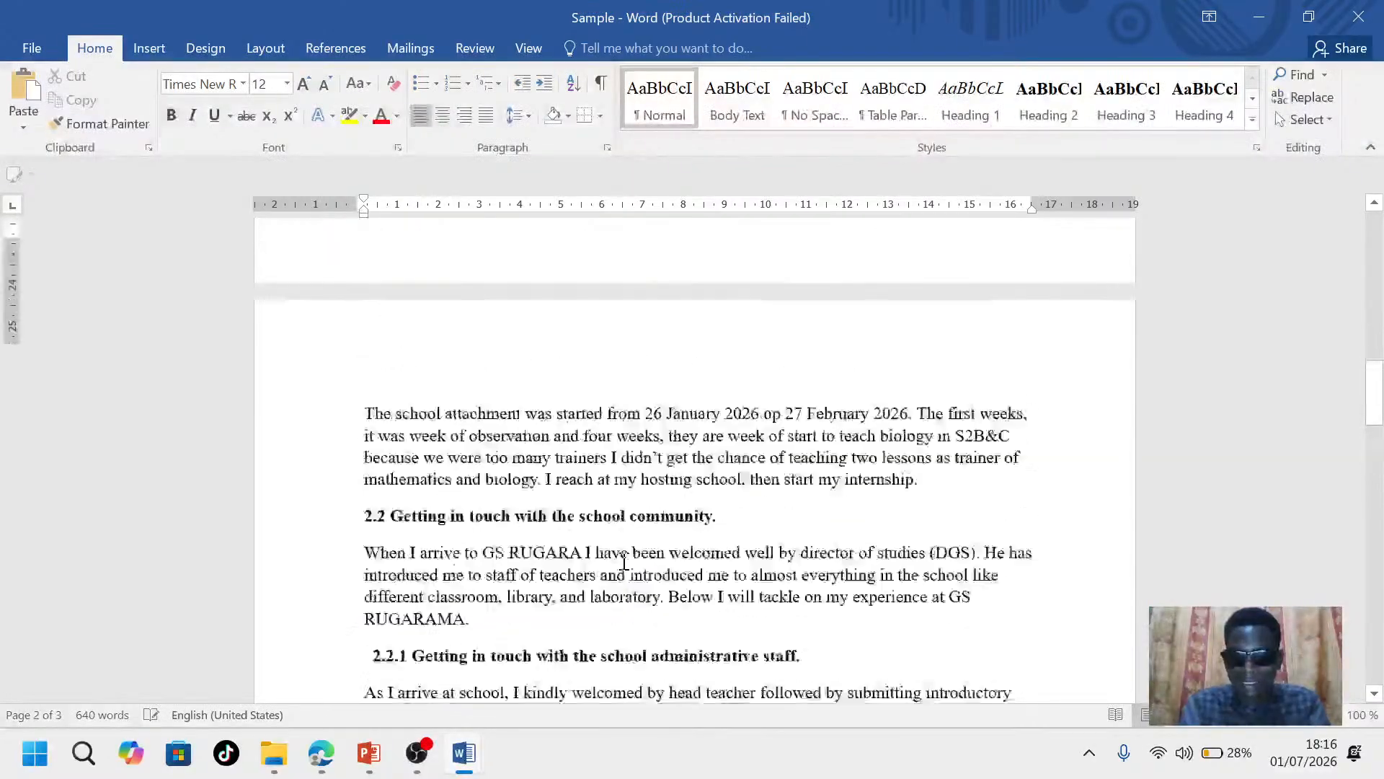
Switch to PowerPoint, show the Pro Level slide and point out the "How to use Heading styles properly" bullet
left_click(368, 753)
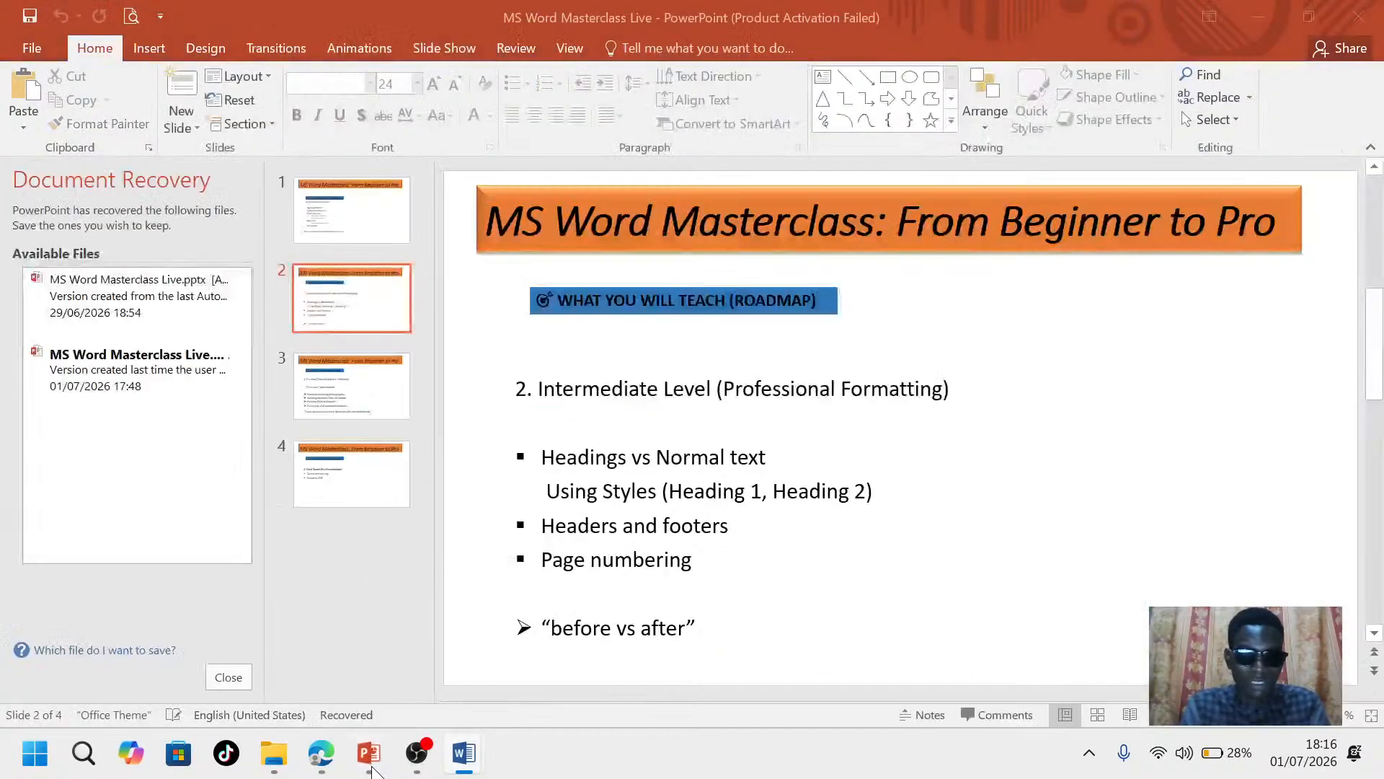
left_click(367, 376)
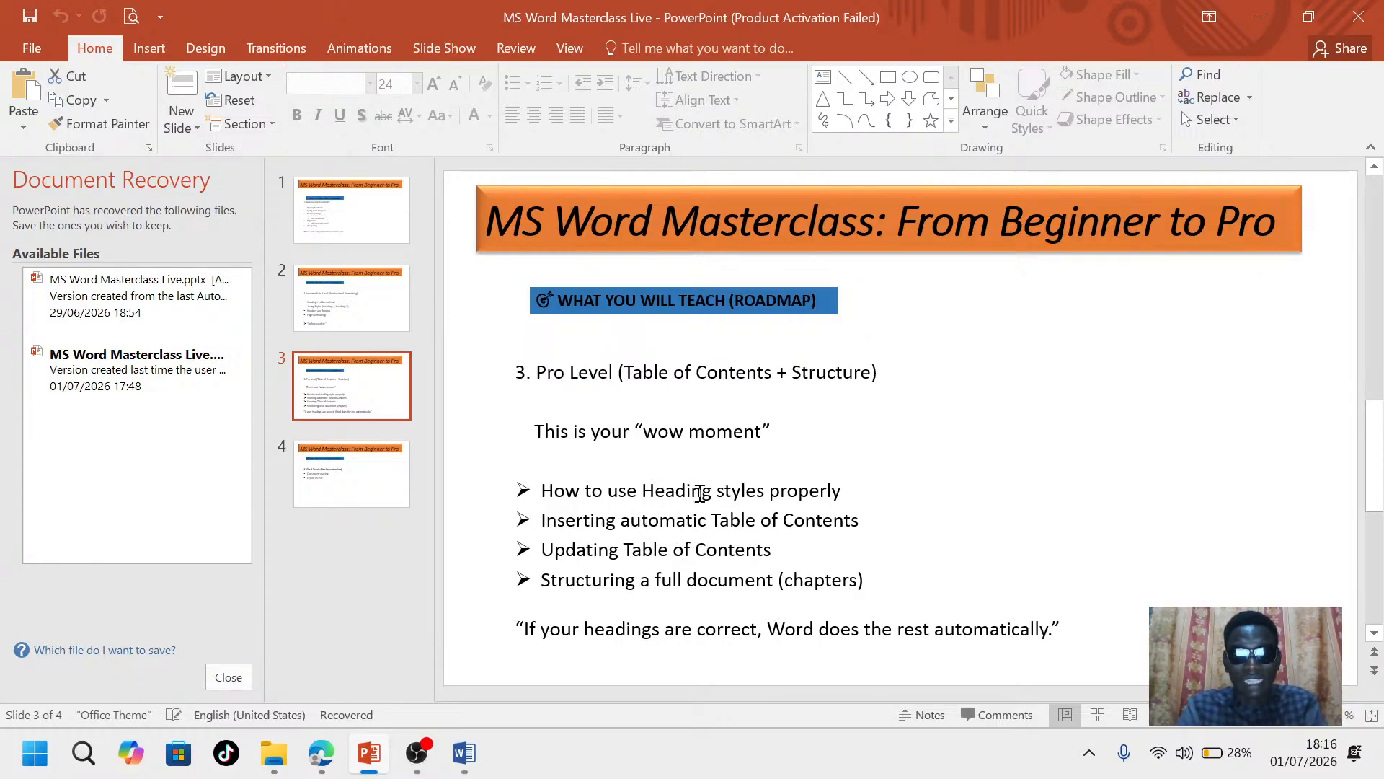
double_click(662, 491)
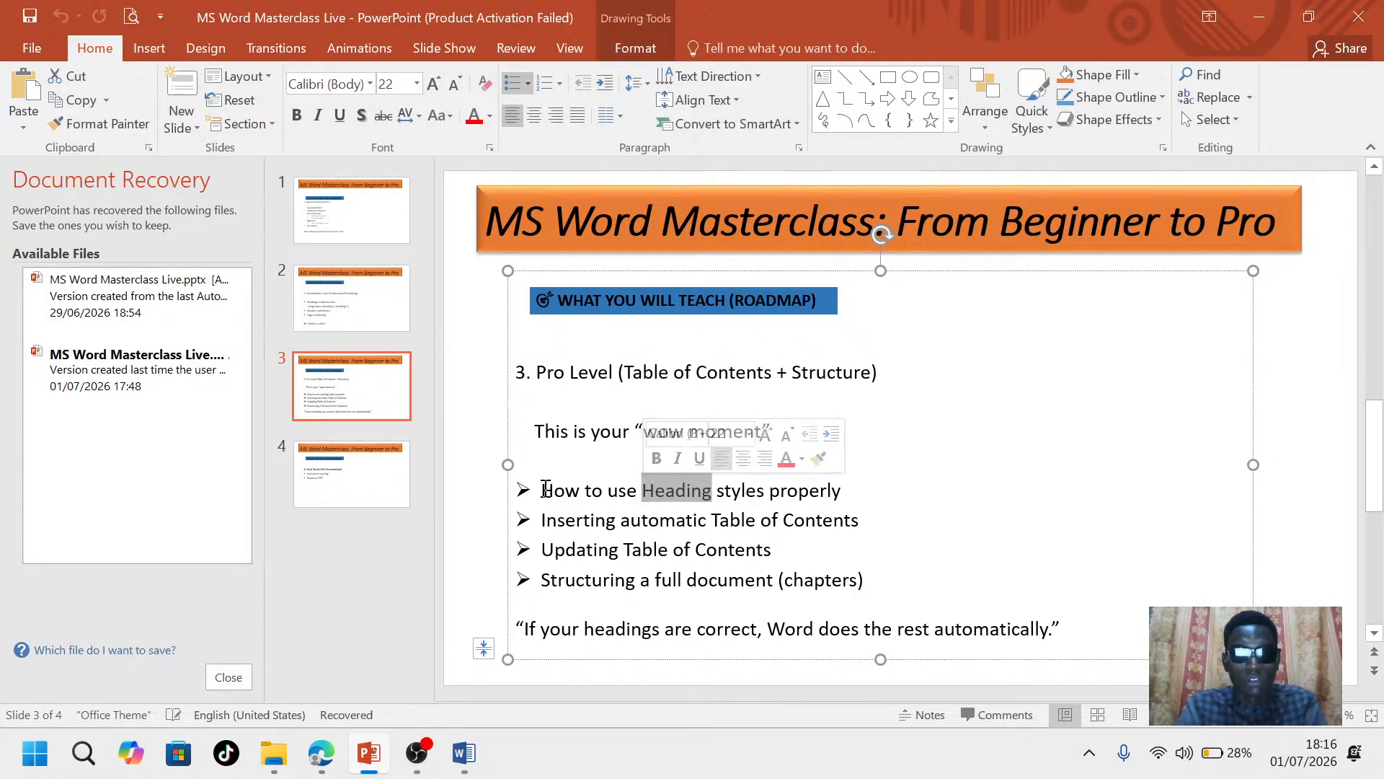
left_click(472, 494)
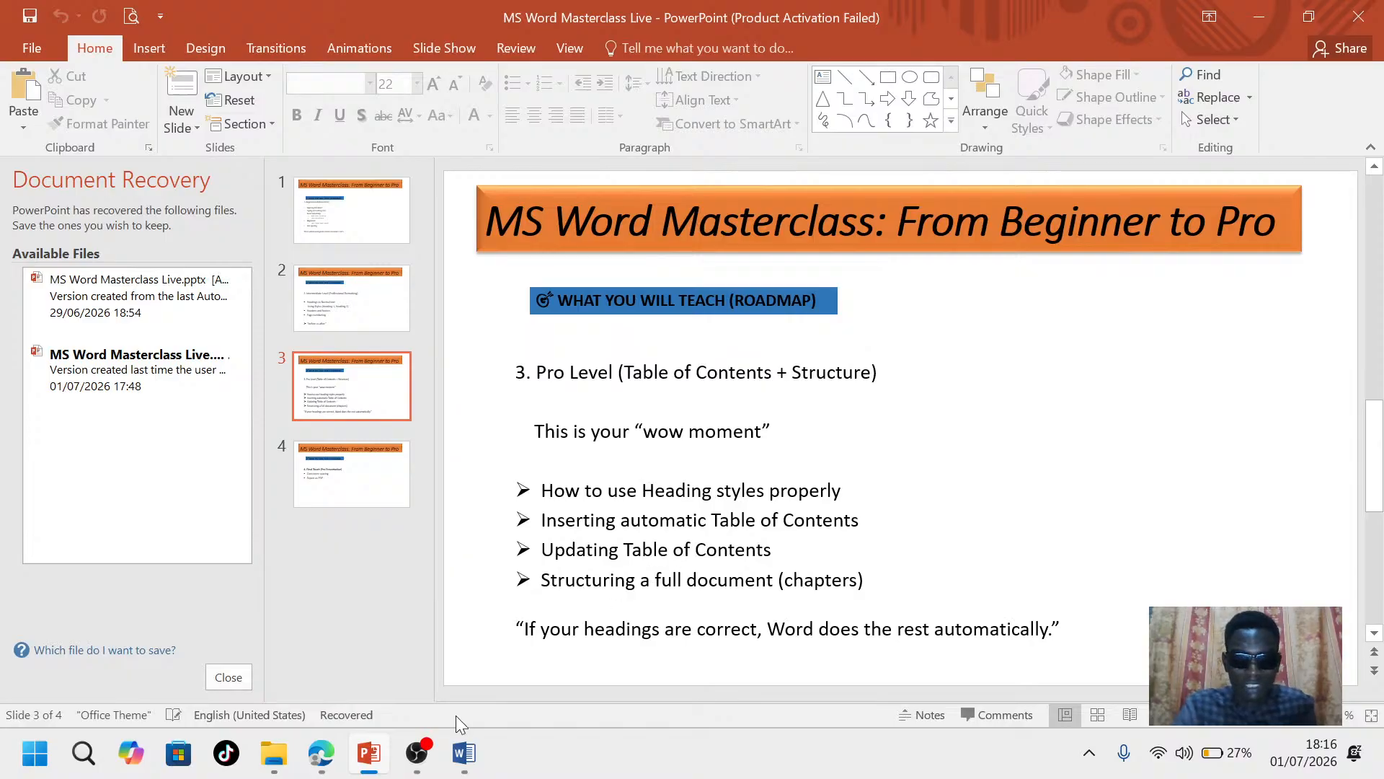
Return to the Sample document in Word and apply the Heading 1 style to the "CHAPTR 1: GENERAL INTRODUCTION" title
mouse_move(463, 754)
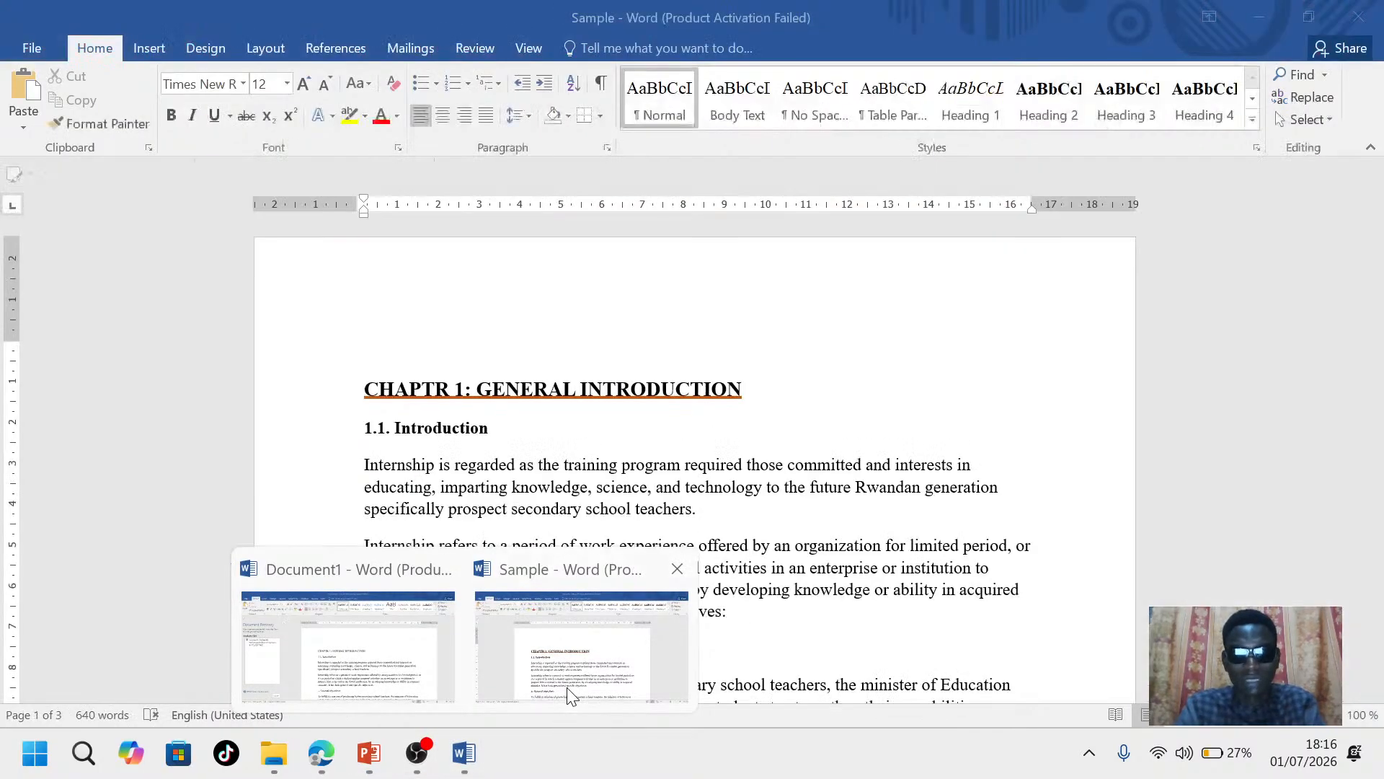
left_click(569, 695)
scroll(737, 510, "down", 10)
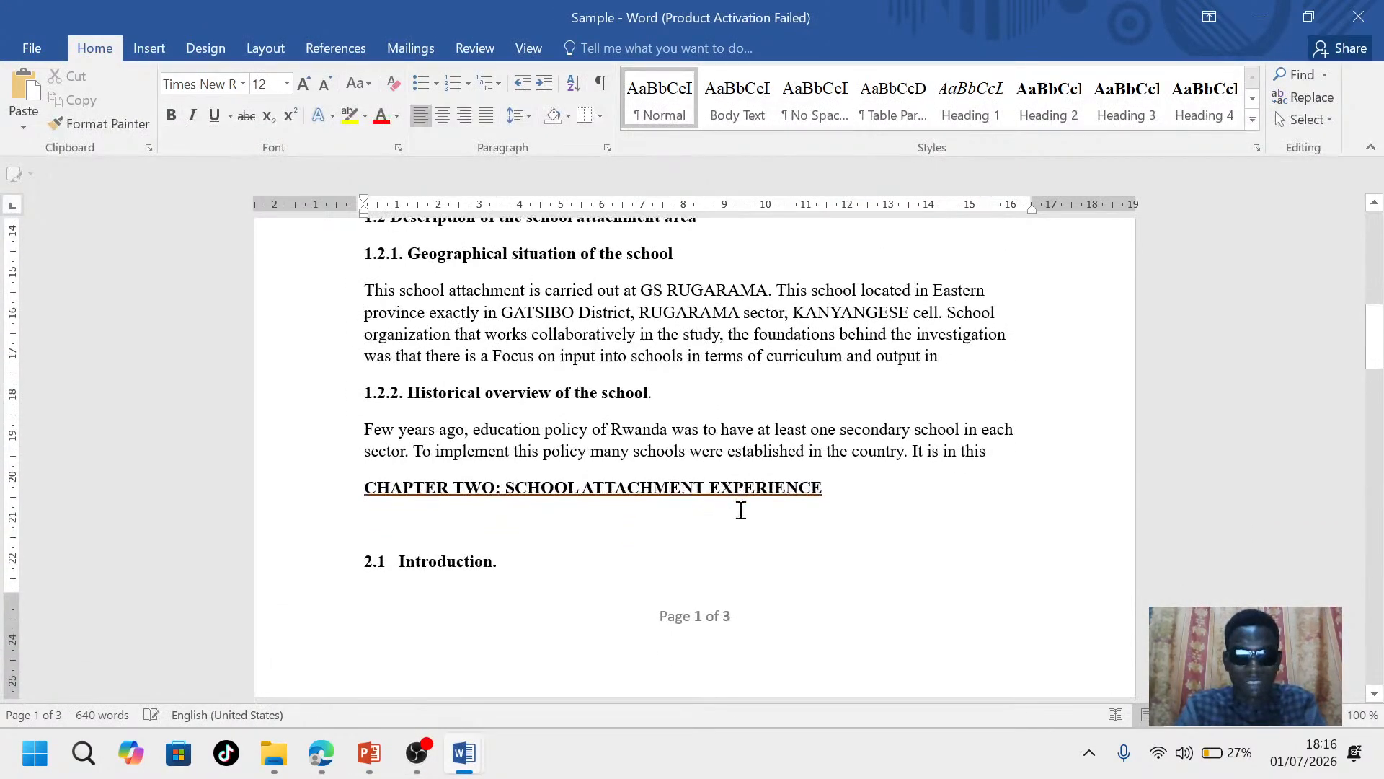
scroll(741, 510, "down", 15)
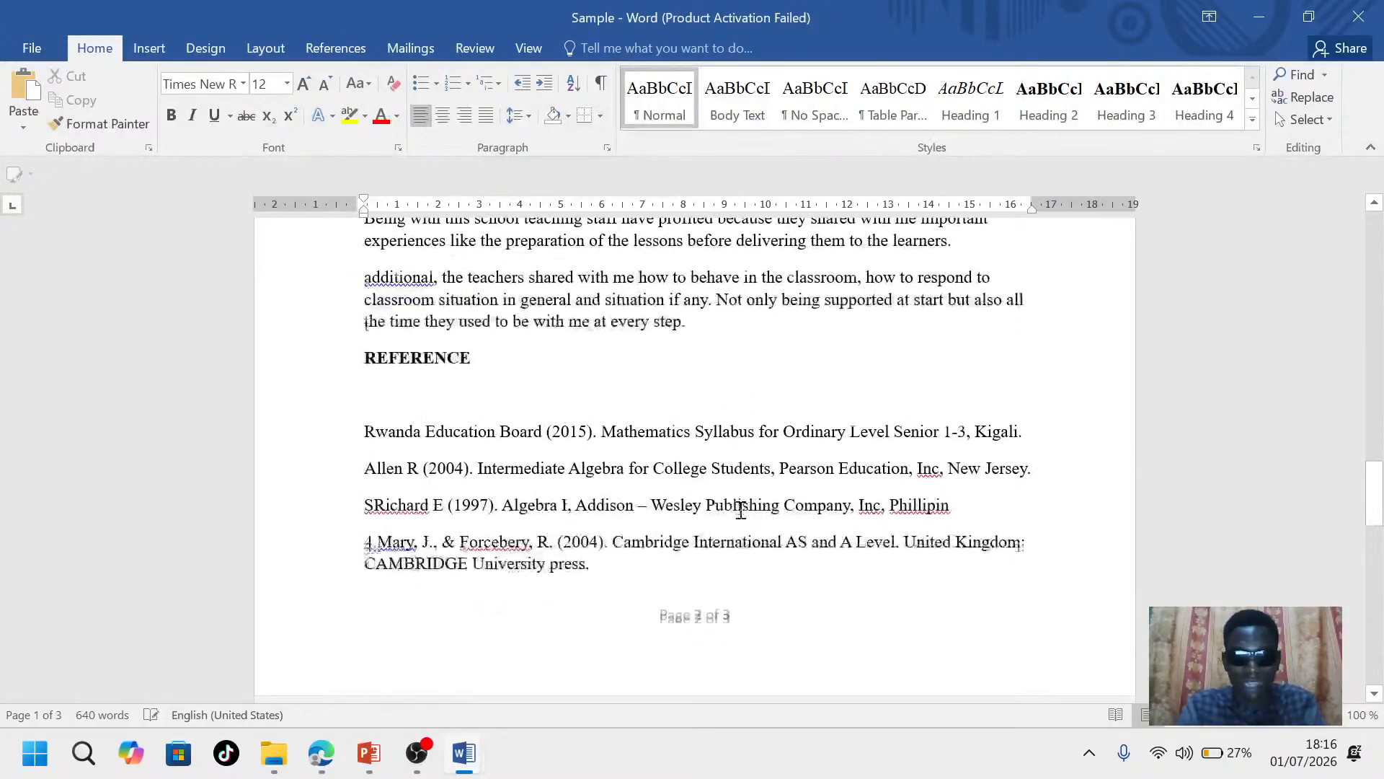
scroll(740, 510, "up", 20)
left_click_drag(745, 386, 390, 388)
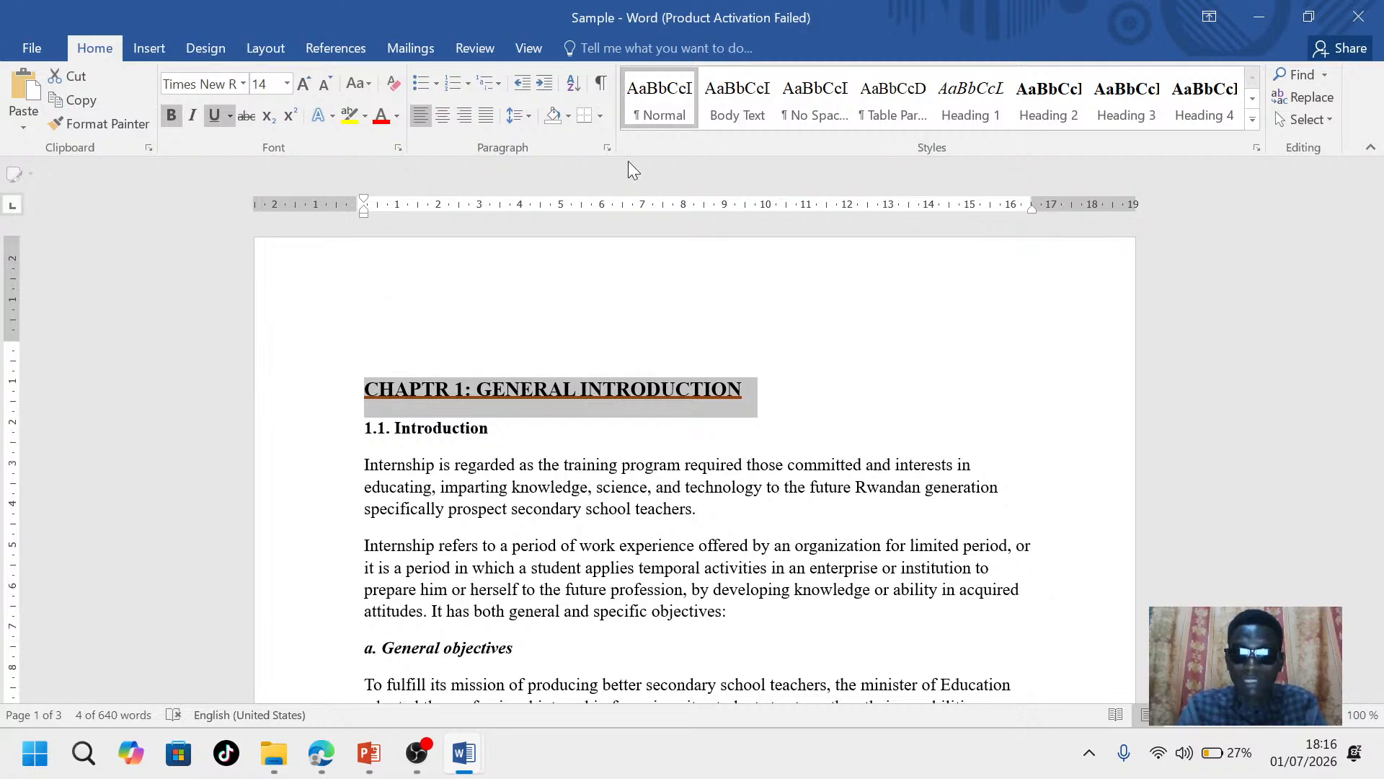
left_click(971, 101)
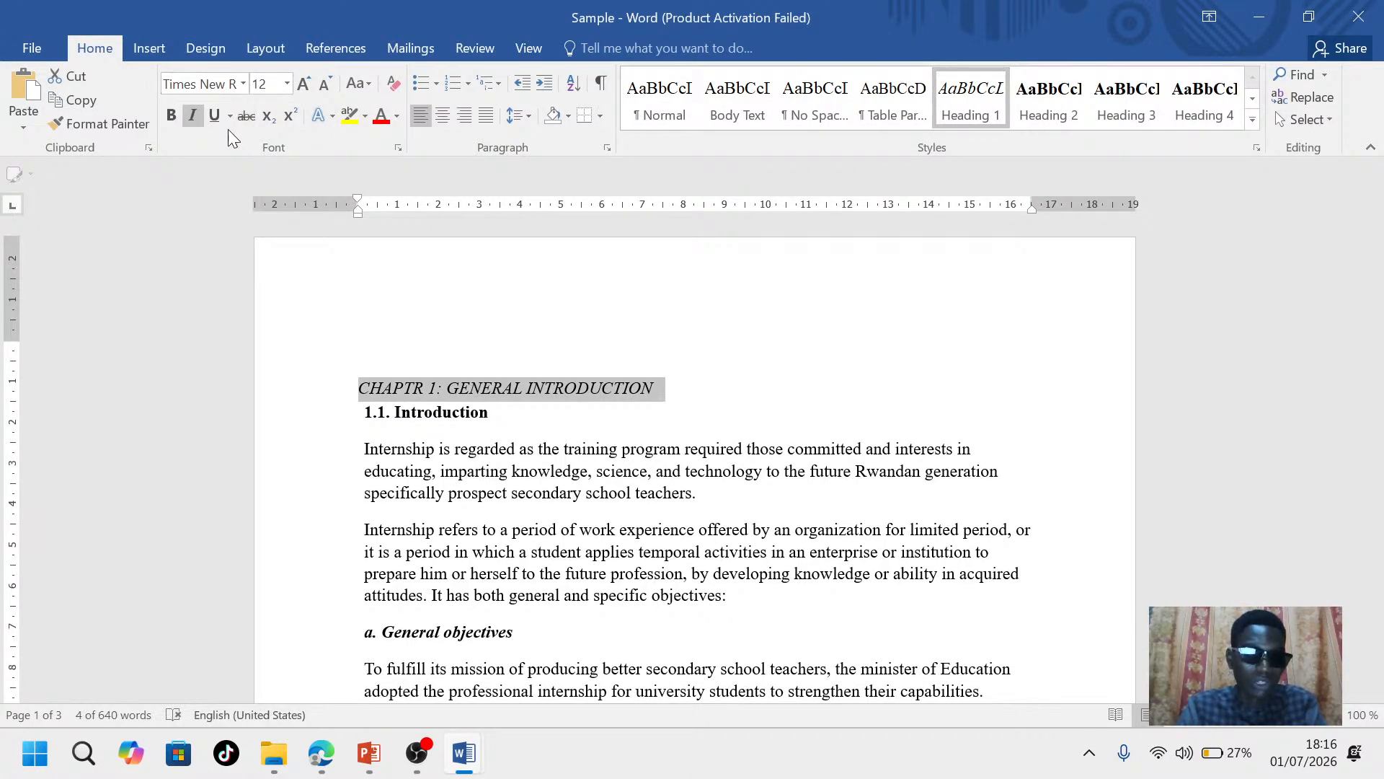
Make the chapter 1 title bold and underlined, and remove its italics
left_click(171, 116)
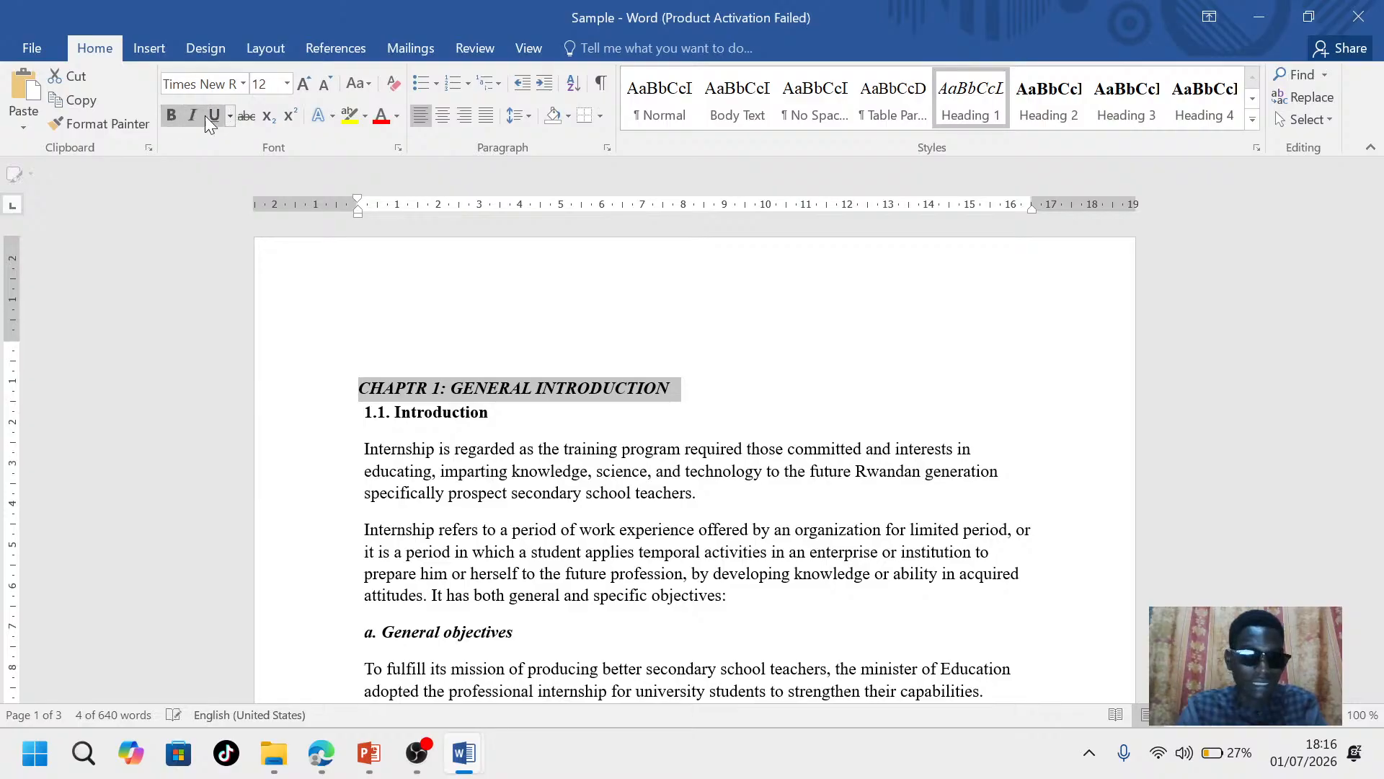
left_click(197, 114)
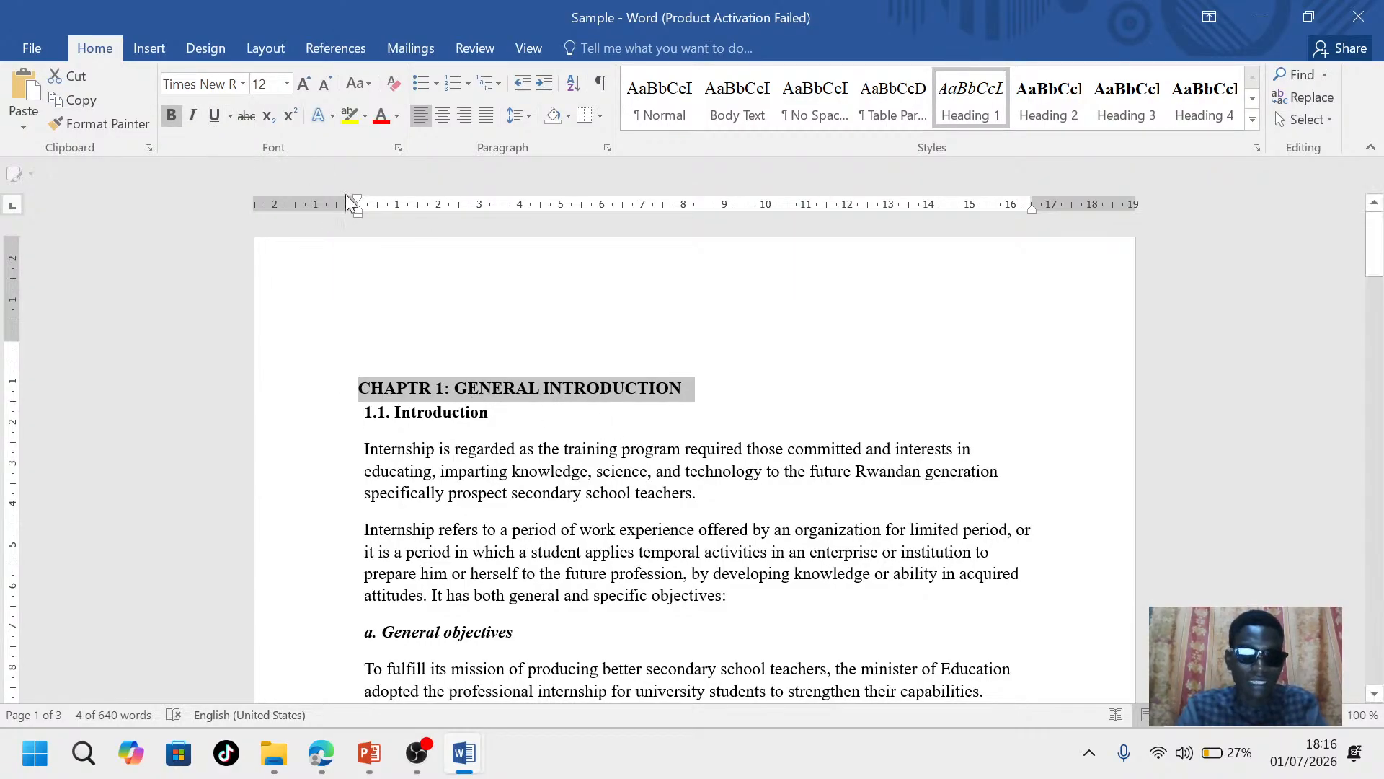
left_click(223, 124)
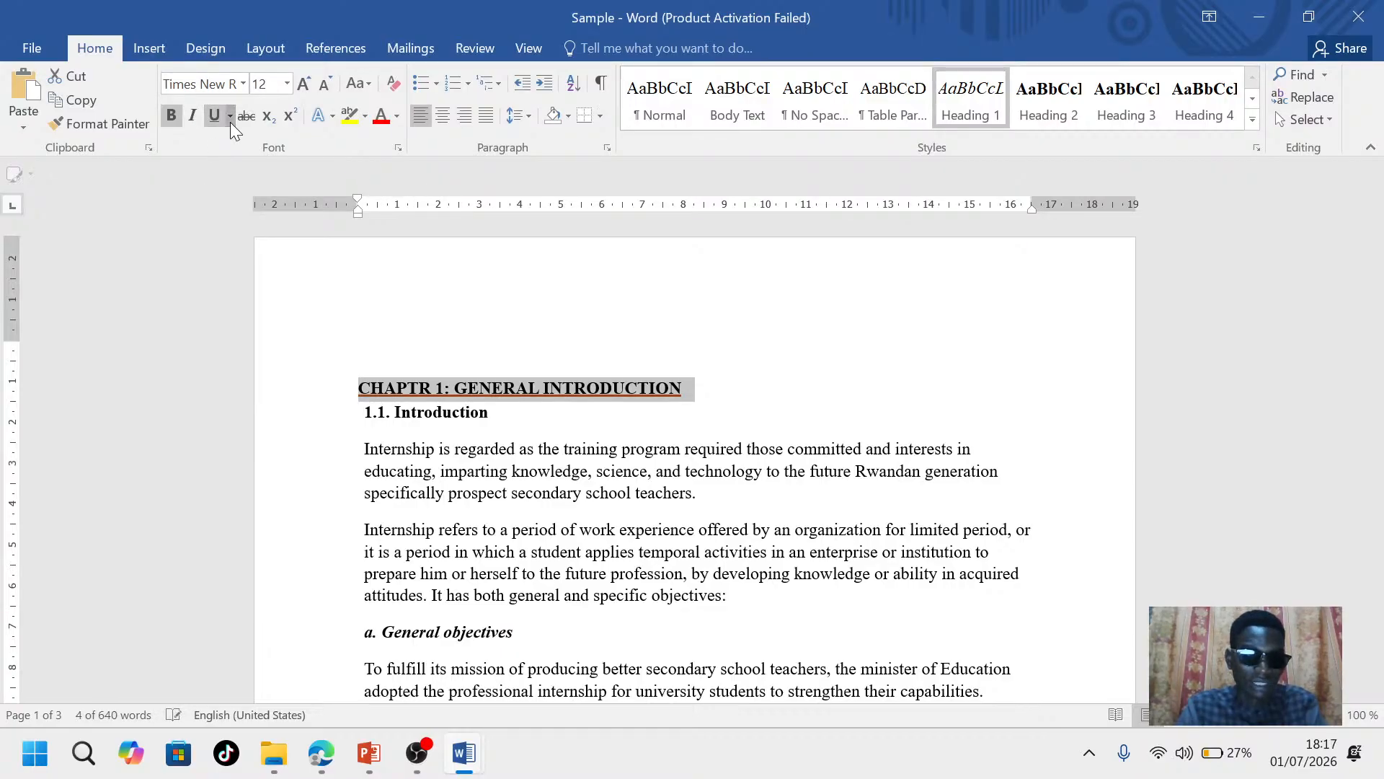
left_click(230, 117)
left_click(526, 280)
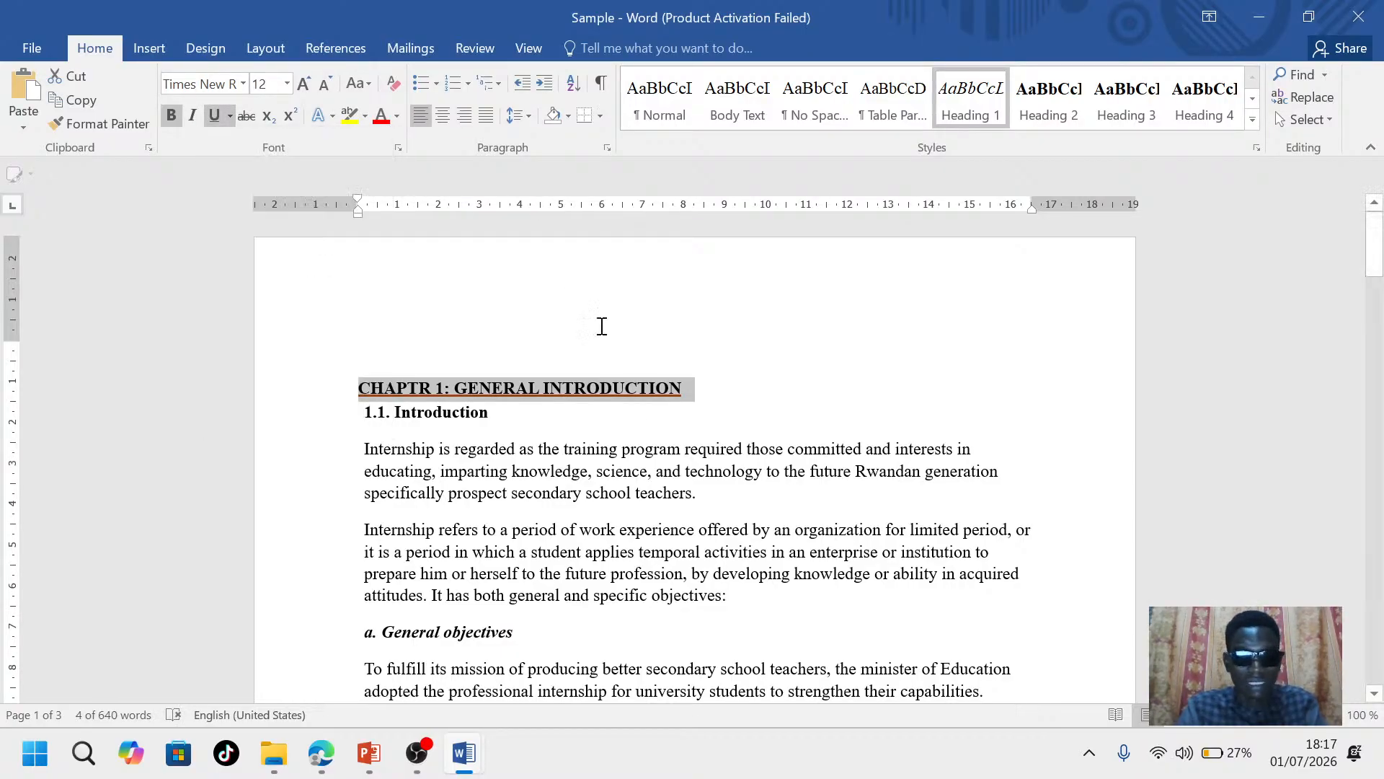
Apply the Heading 2 style to the "1.1. Introduction" heading
left_click(653, 476)
scroll(652, 473, "down", 3)
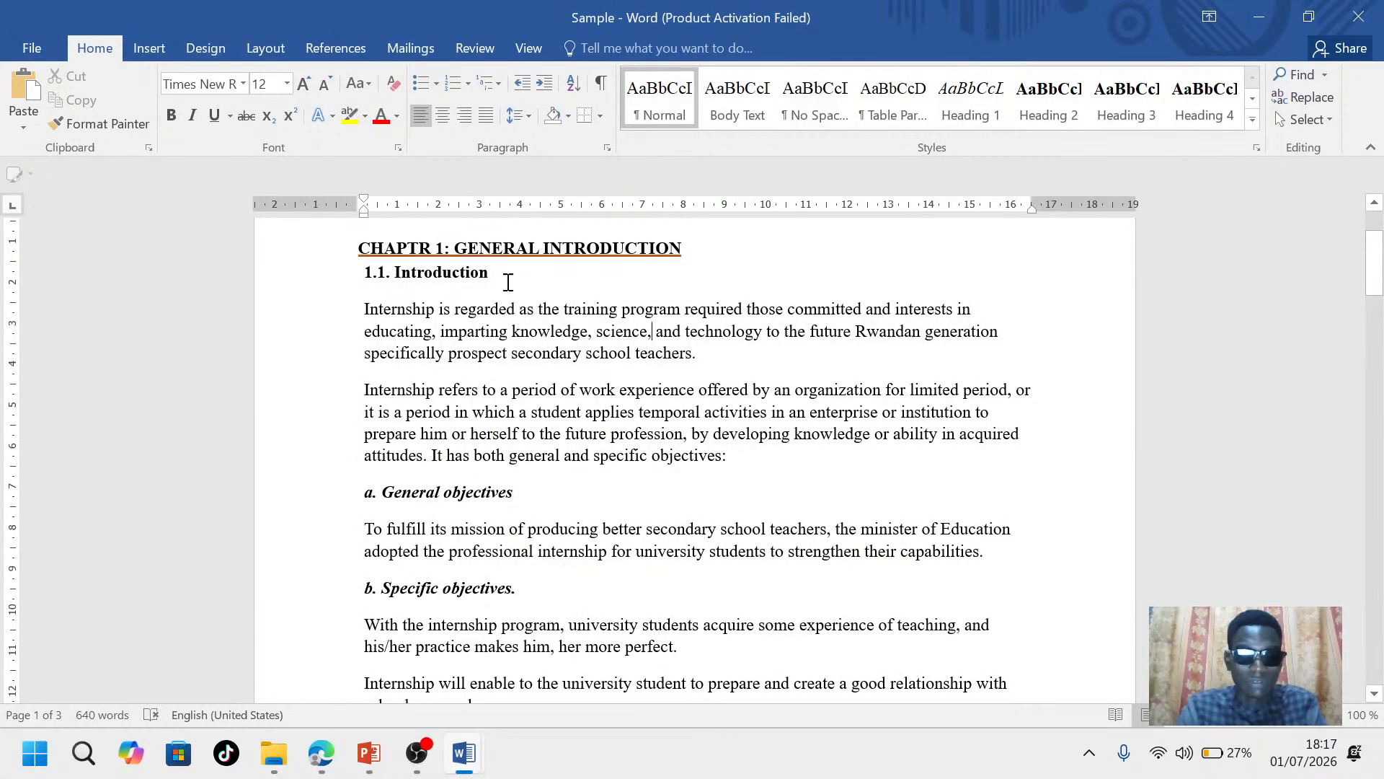
left_click_drag(492, 277, 362, 276)
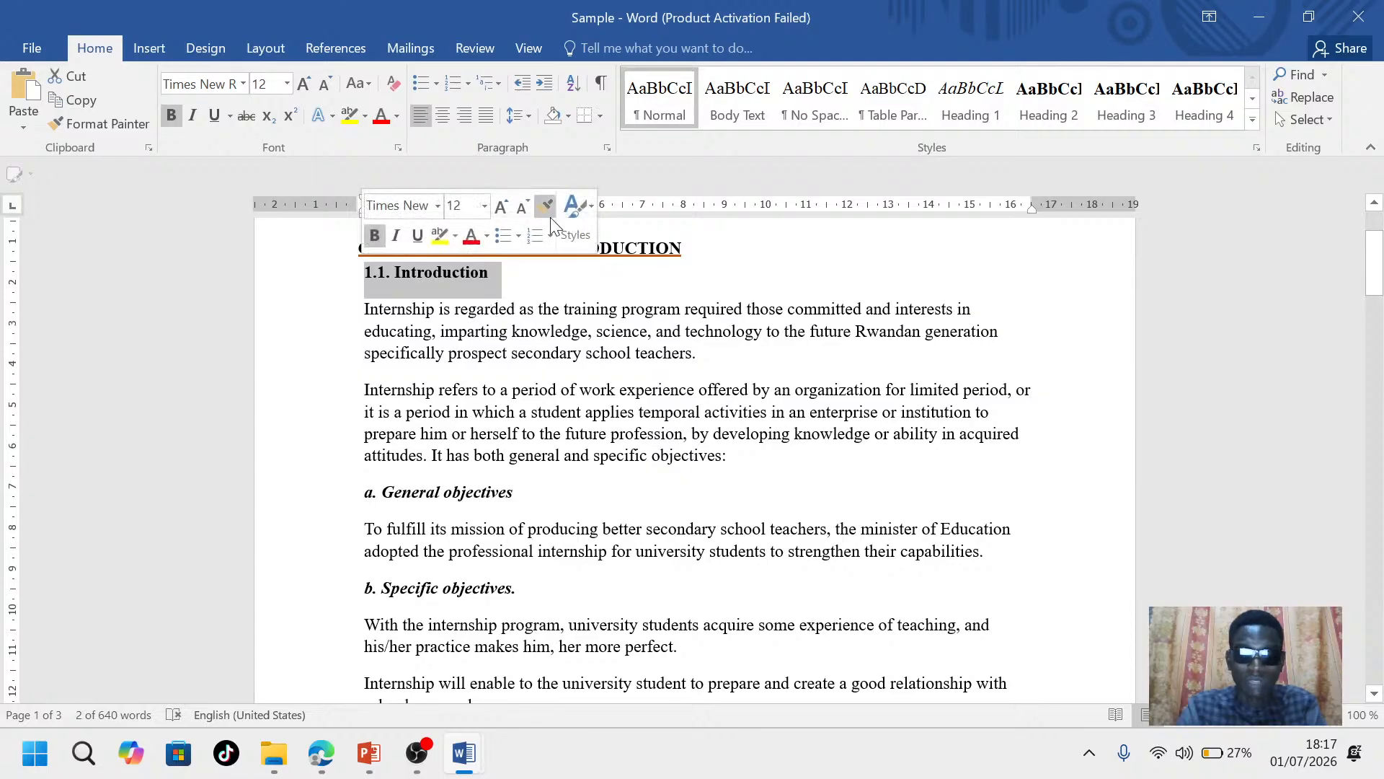
left_click(1029, 107)
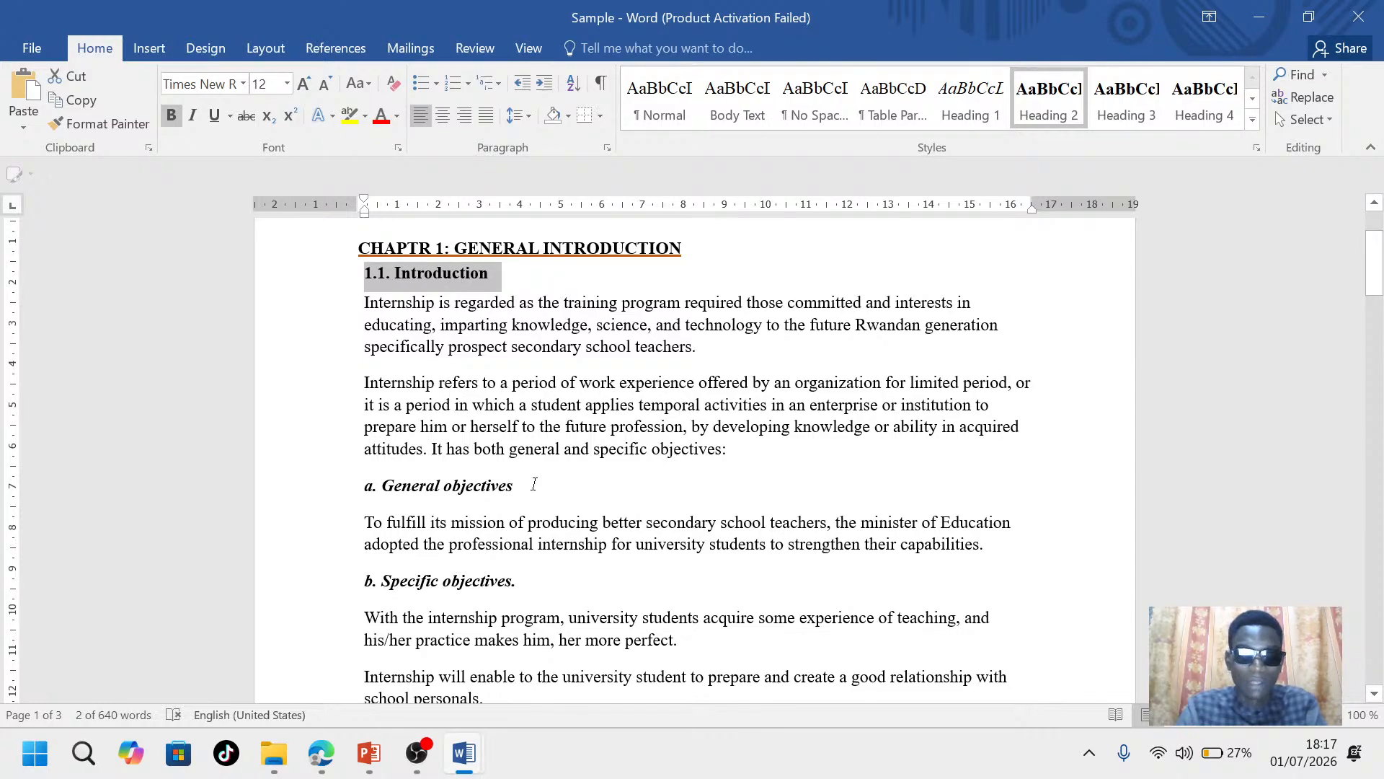
Apply the Heading 3 style to the "a. General objectives" and "b. Specific objectives." headings
left_click_drag(524, 487, 357, 488)
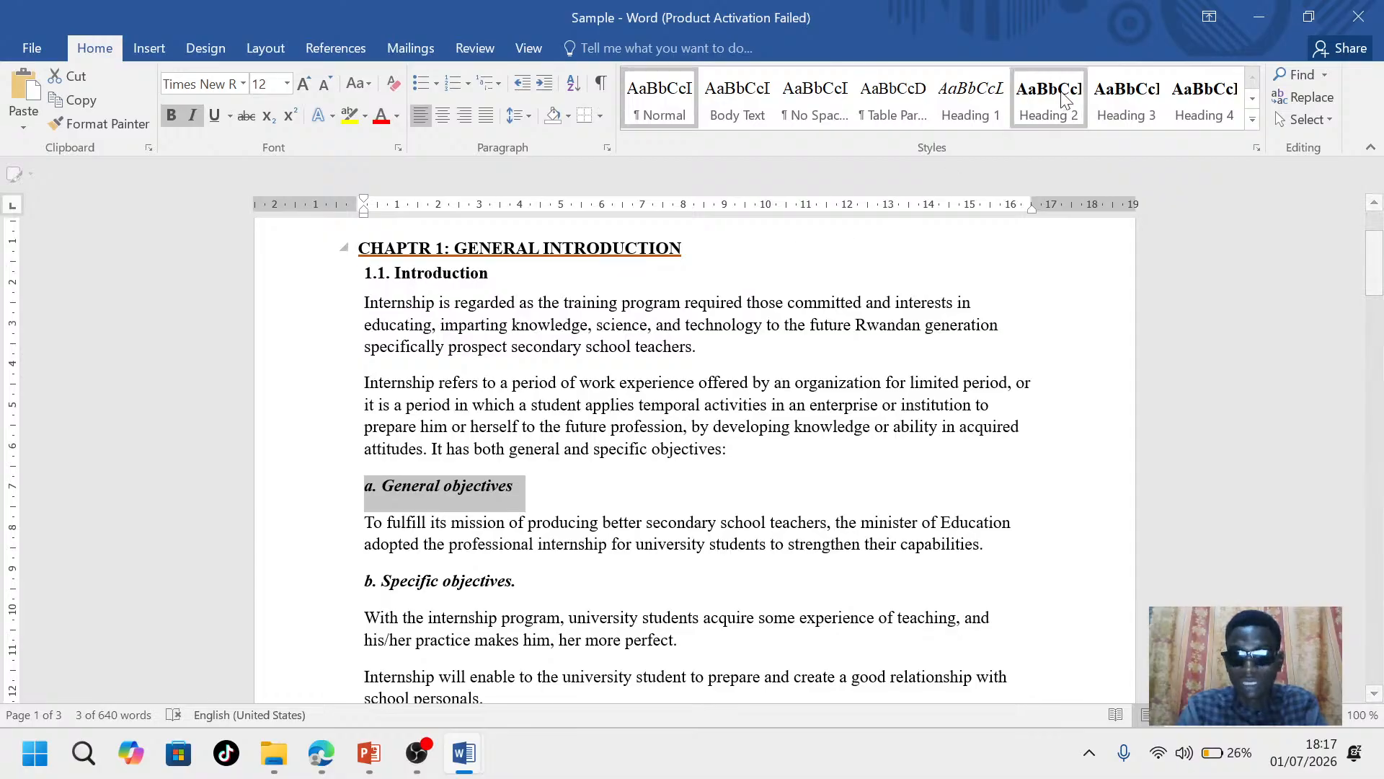
left_click(1119, 119)
left_click_drag(528, 577, 352, 575)
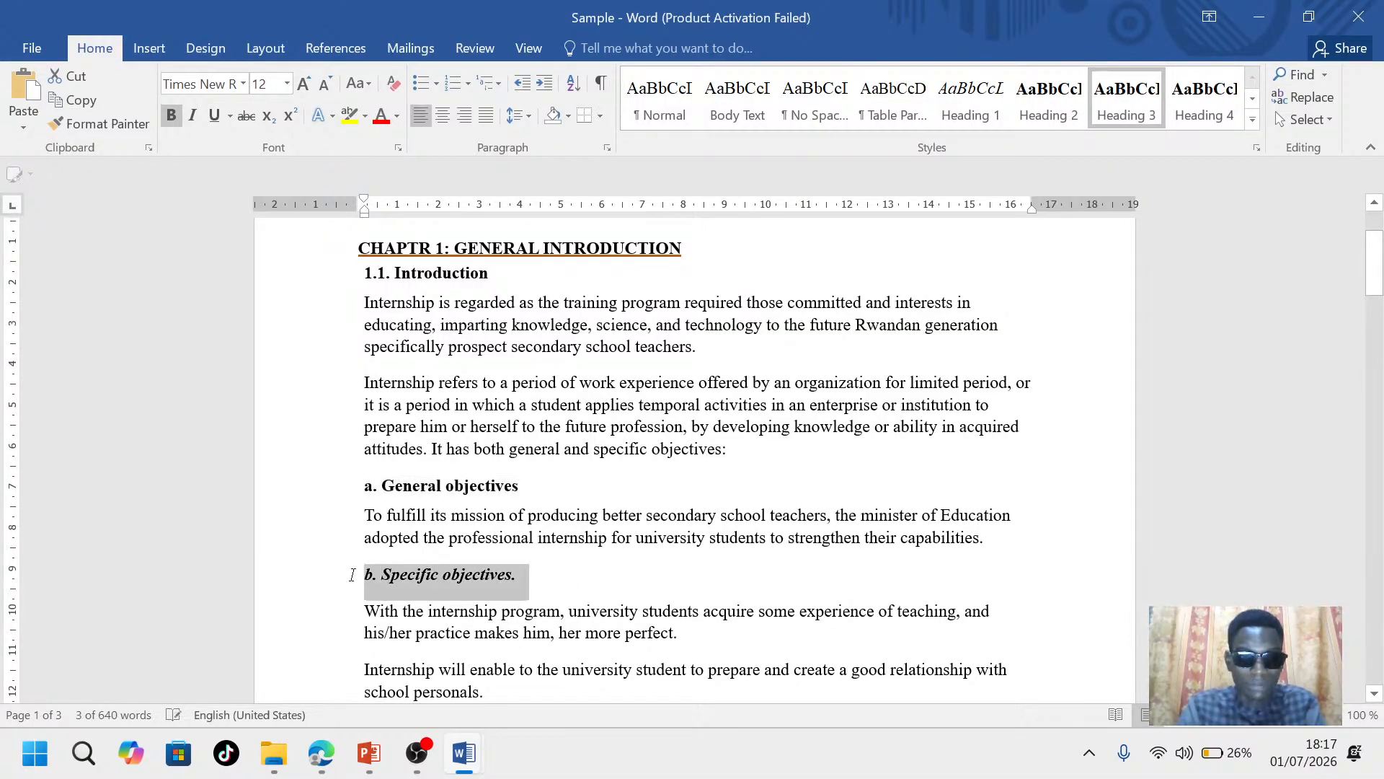
left_click(1126, 108)
Apply the Heading 2 style to the "1.2 Description of the school attachment area" heading
scroll(806, 432, "down", 5)
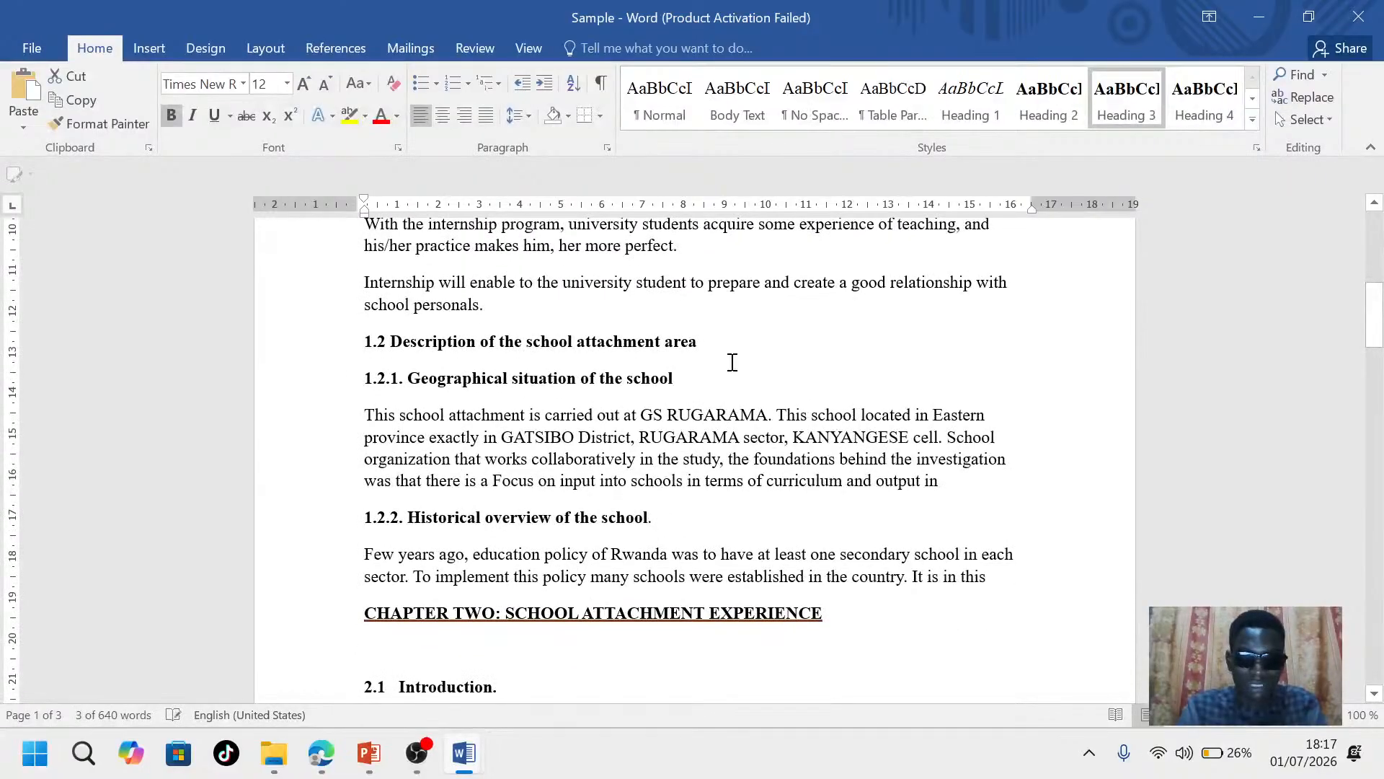
left_click_drag(707, 346, 363, 341)
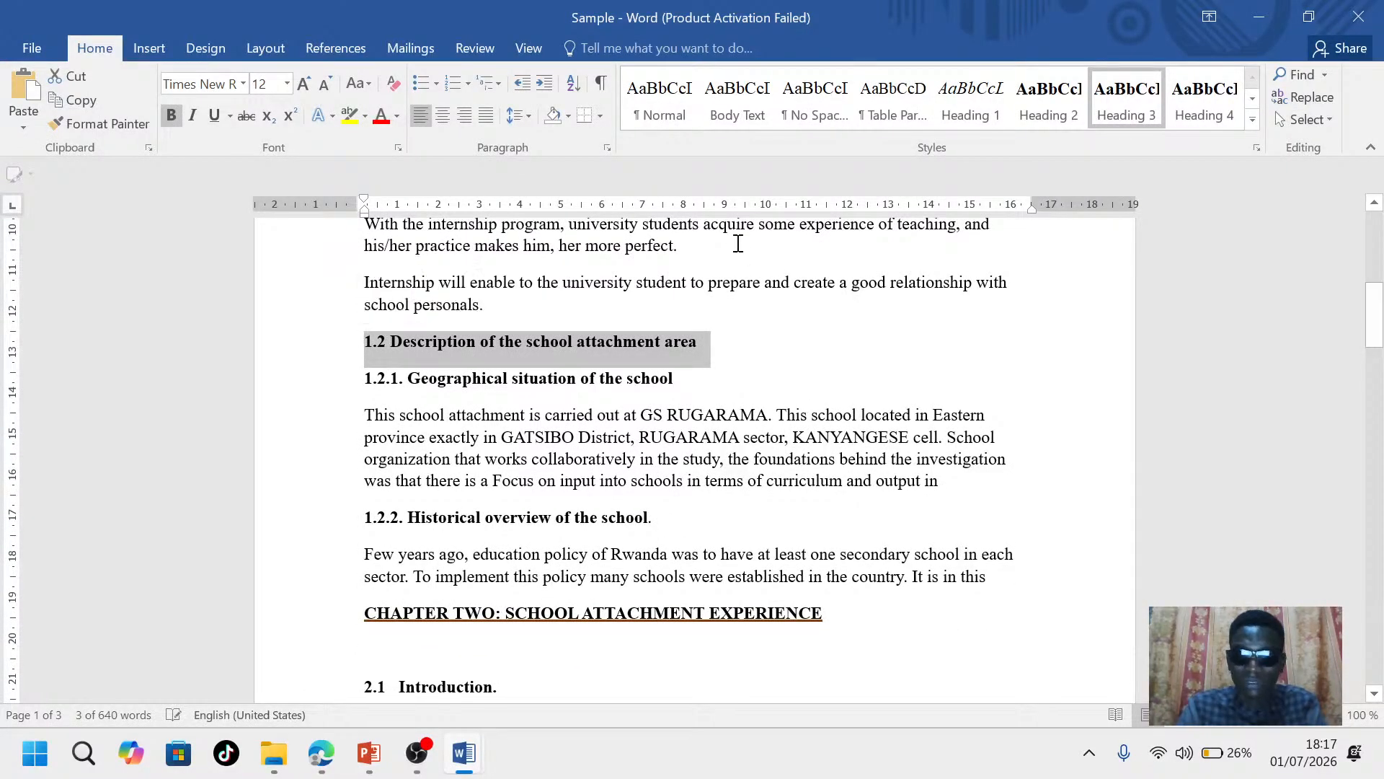
left_click(1045, 96)
Apply the Heading 3 style to the "1.2.1. Geographical situation of the school" and "1.2.2. Historical overview of the school." headings
scroll(656, 447, "up", 3)
scroll(656, 447, "down", 1)
scroll(541, 359, "up", 2)
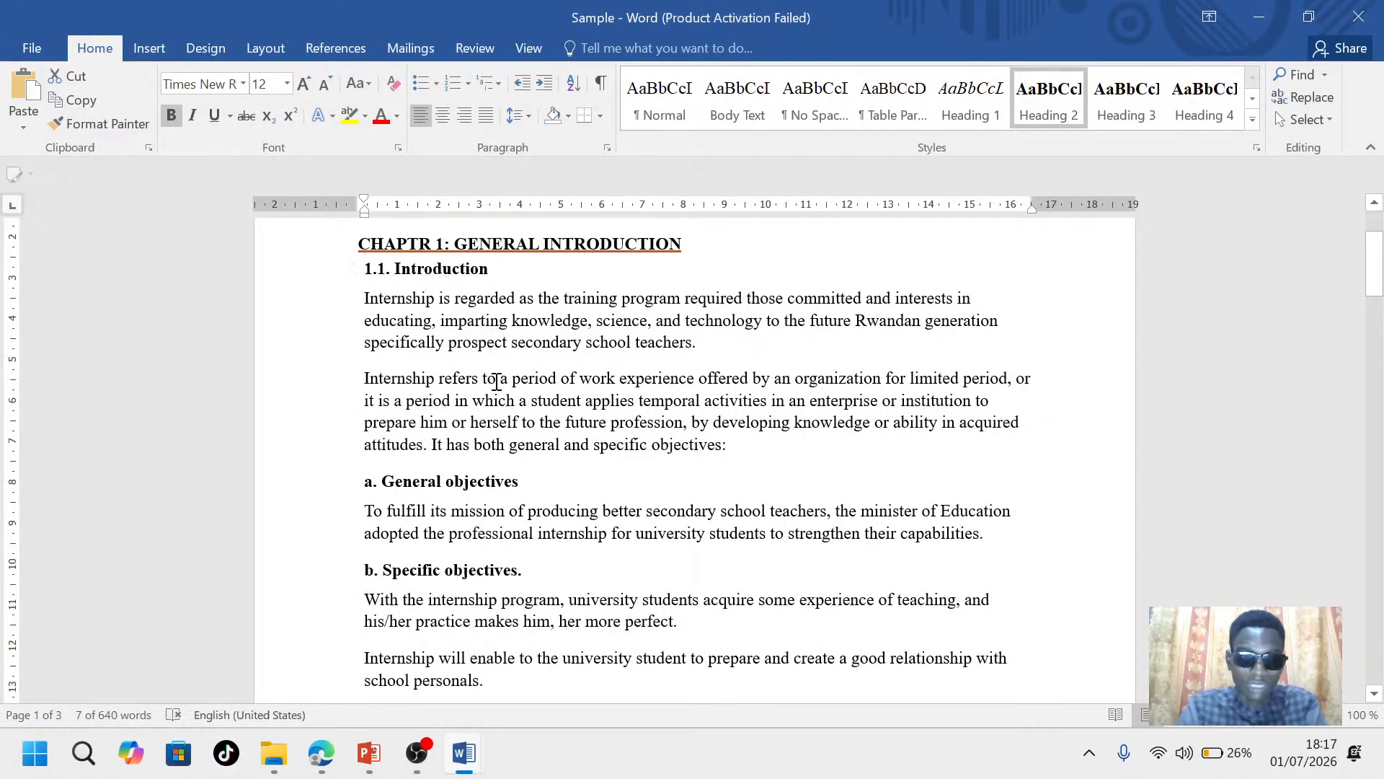
scroll(496, 380, "down", 4)
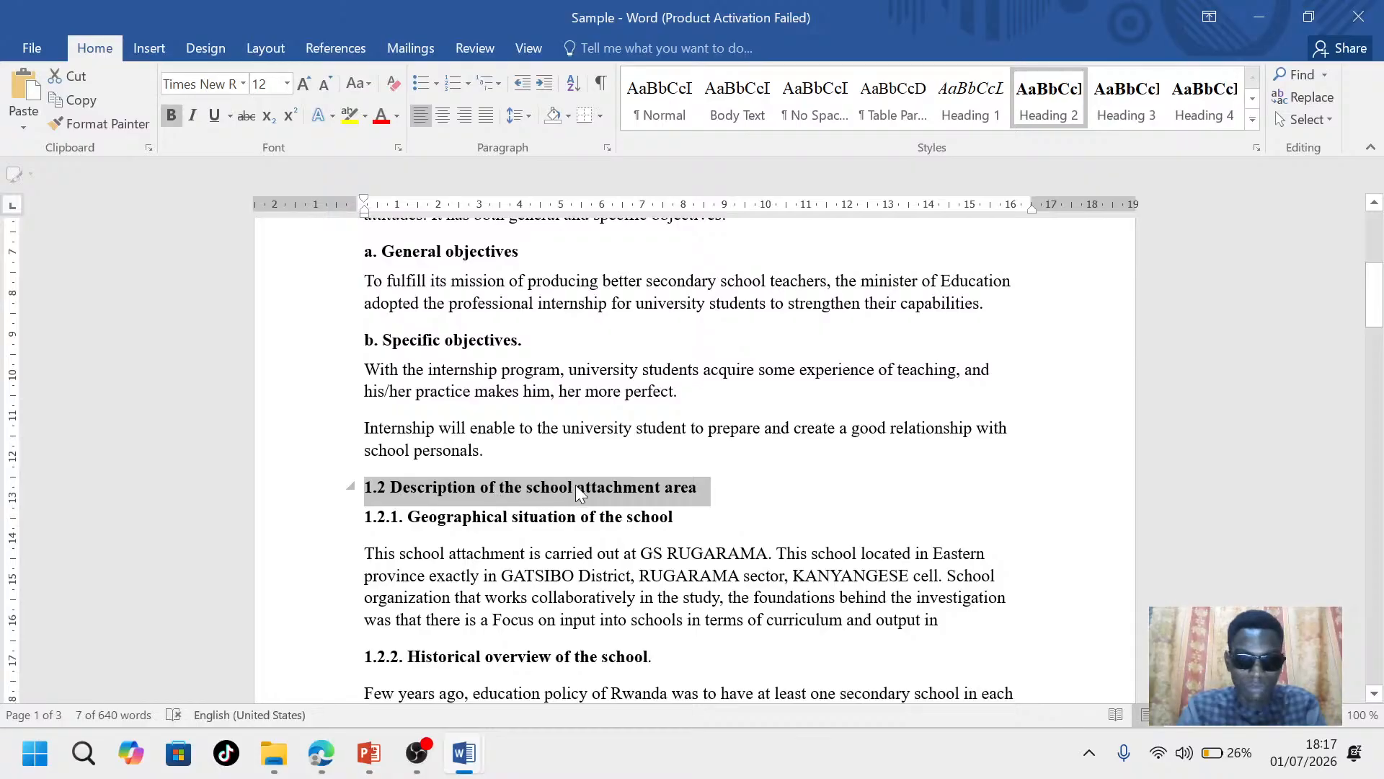
left_click(703, 524)
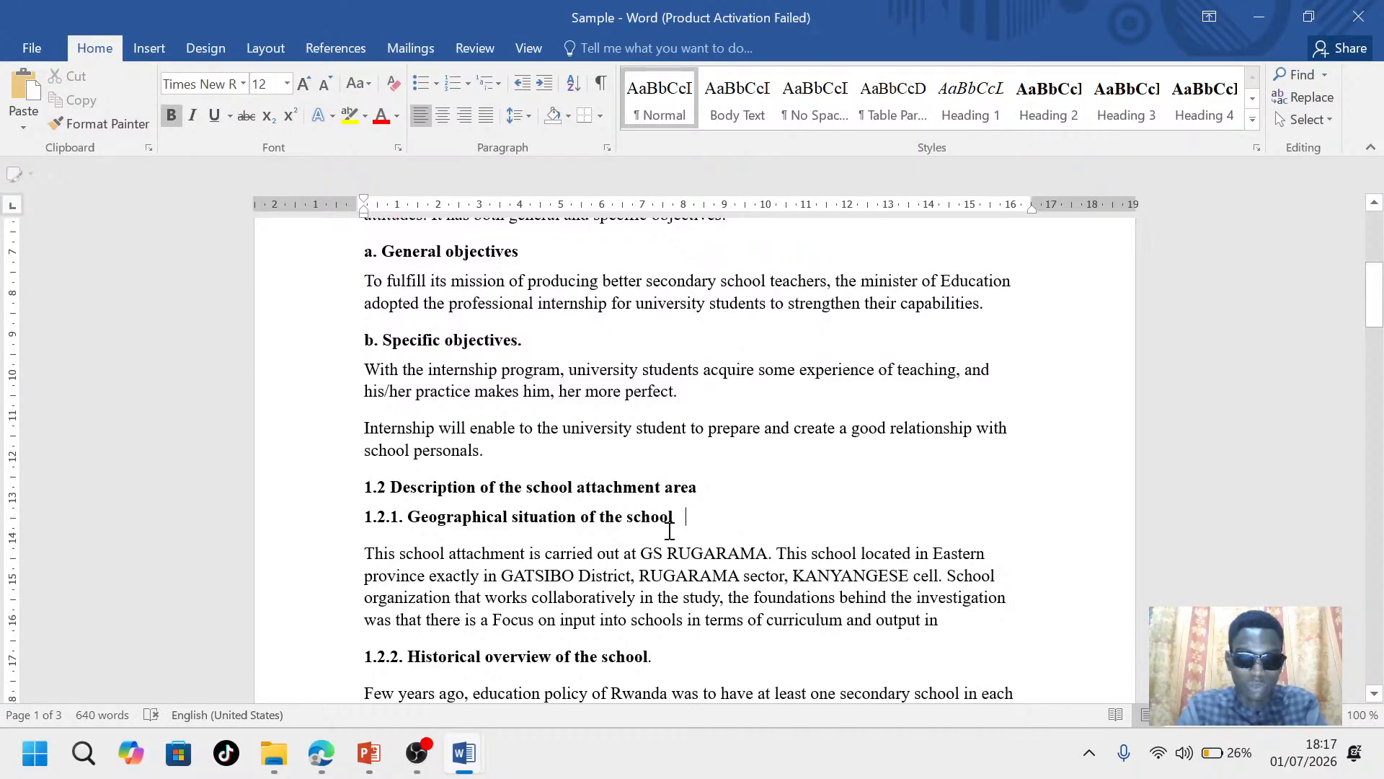
left_click_drag(676, 525, 364, 533)
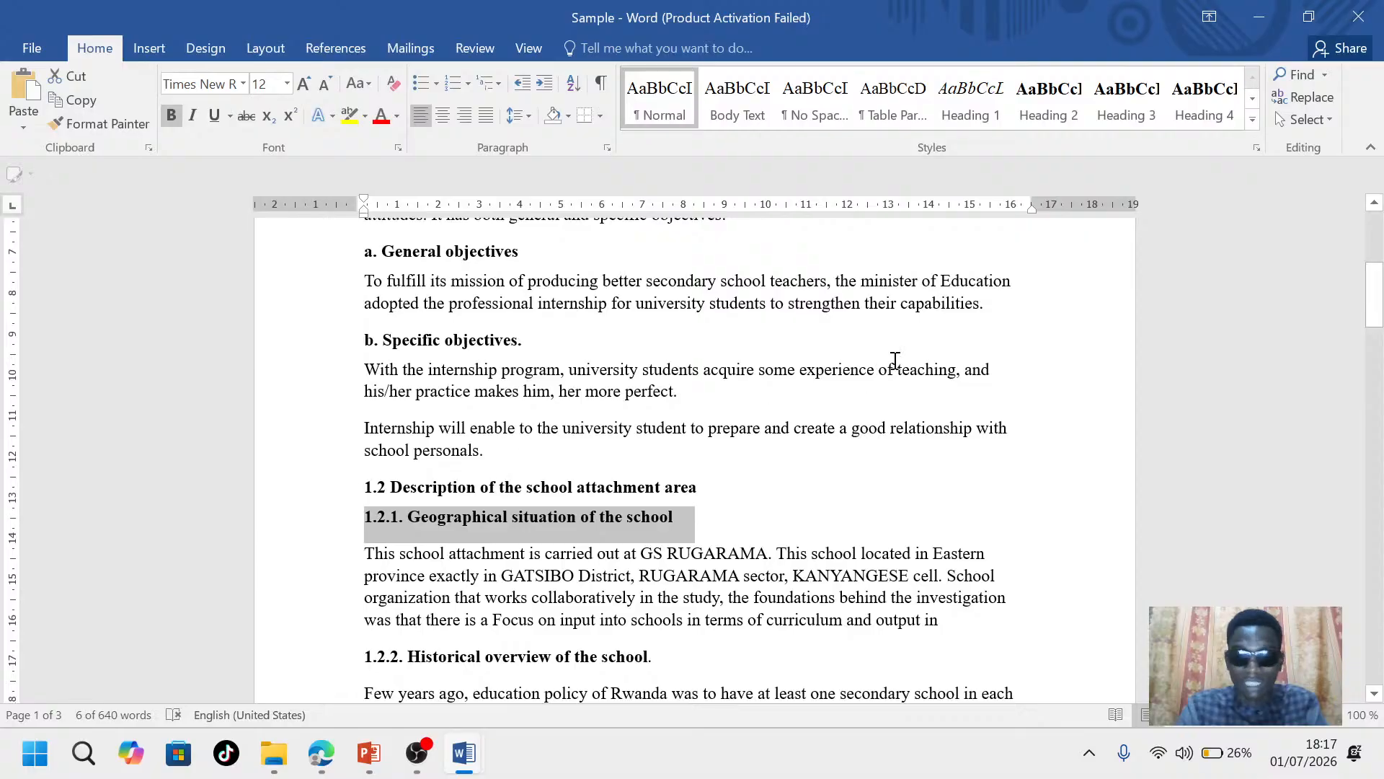
left_click(1119, 110)
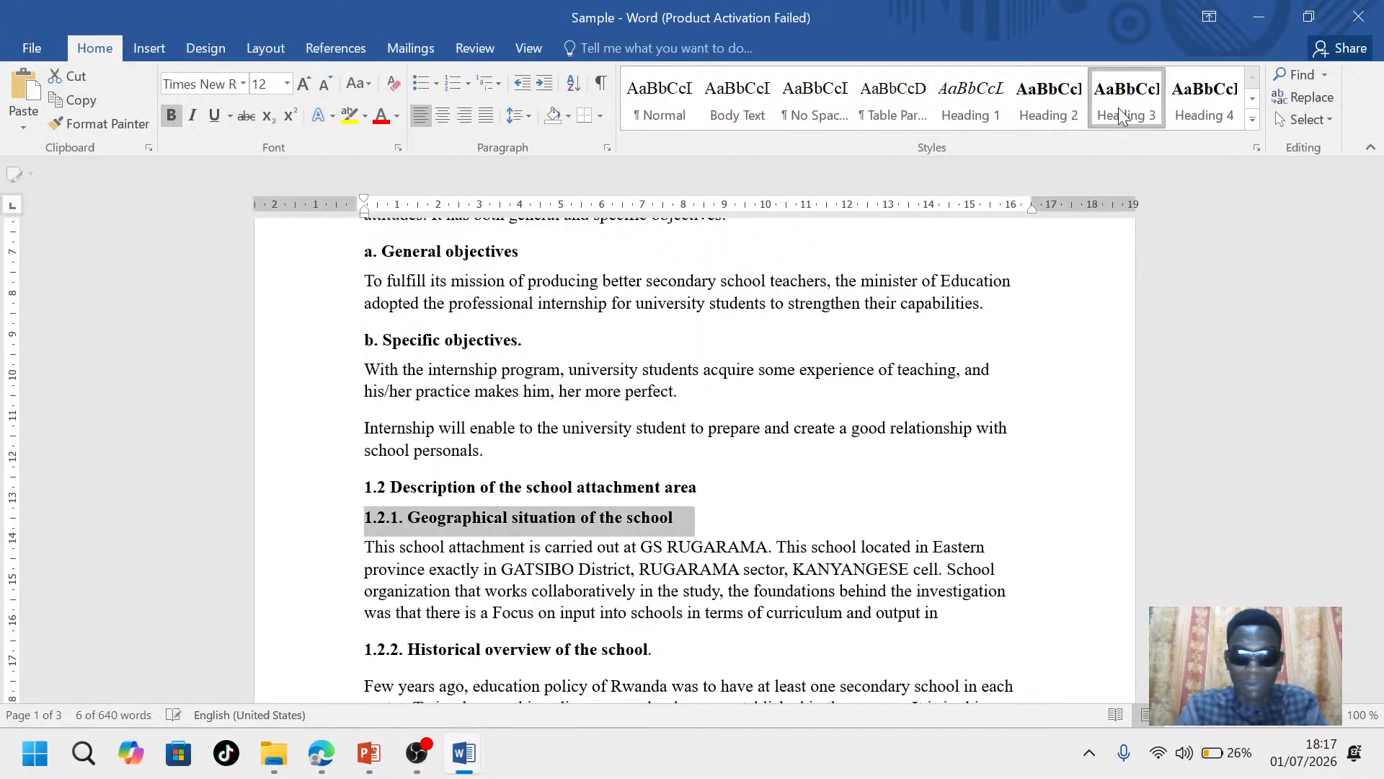
scroll(685, 517, "down", 3)
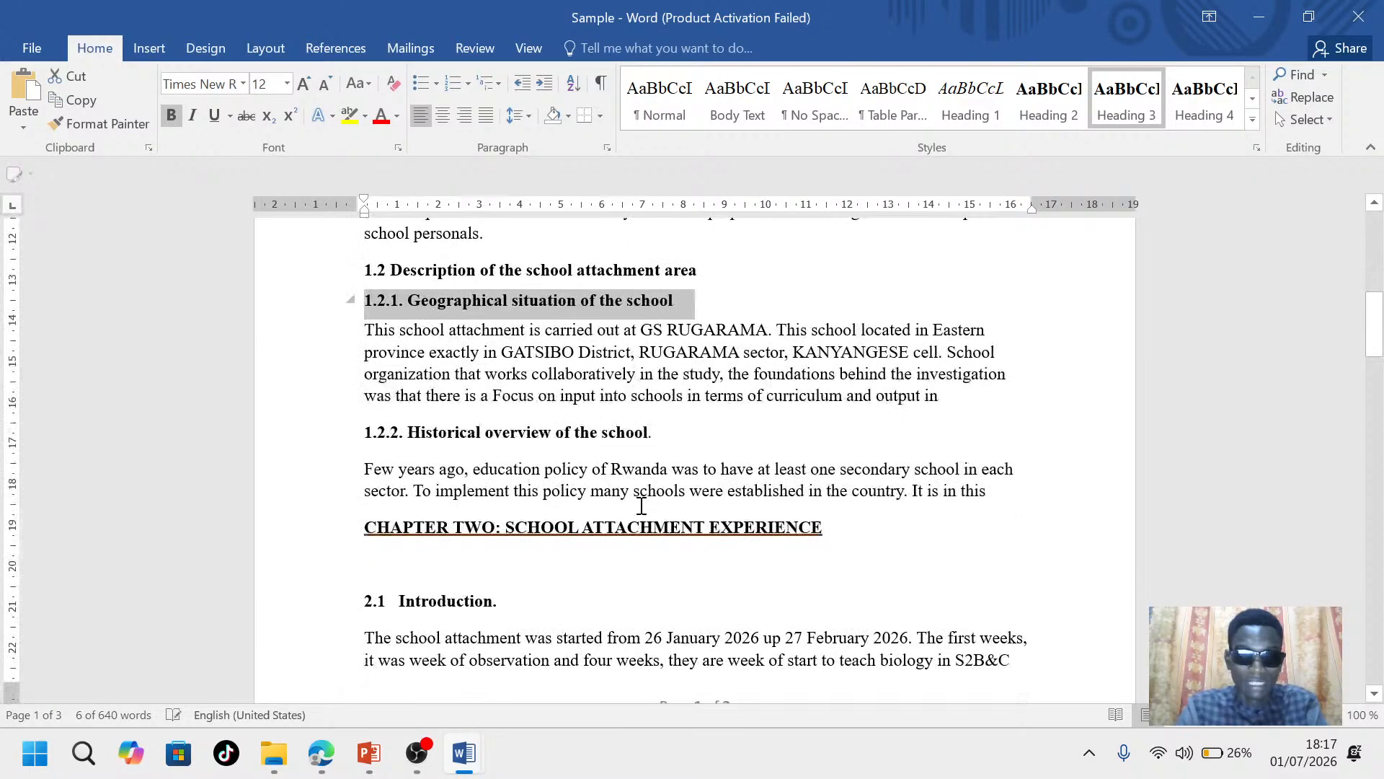
left_click_drag(659, 434, 364, 431)
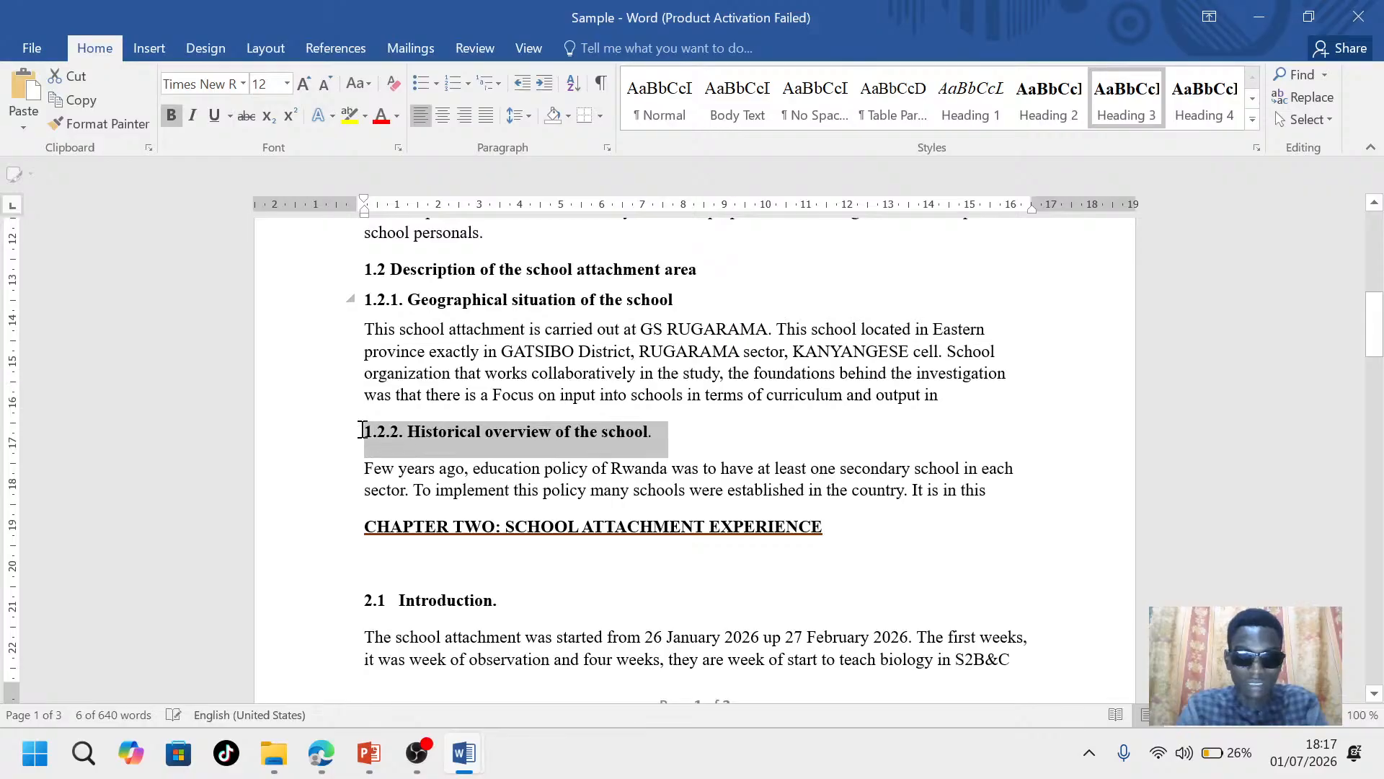
left_click(1127, 101)
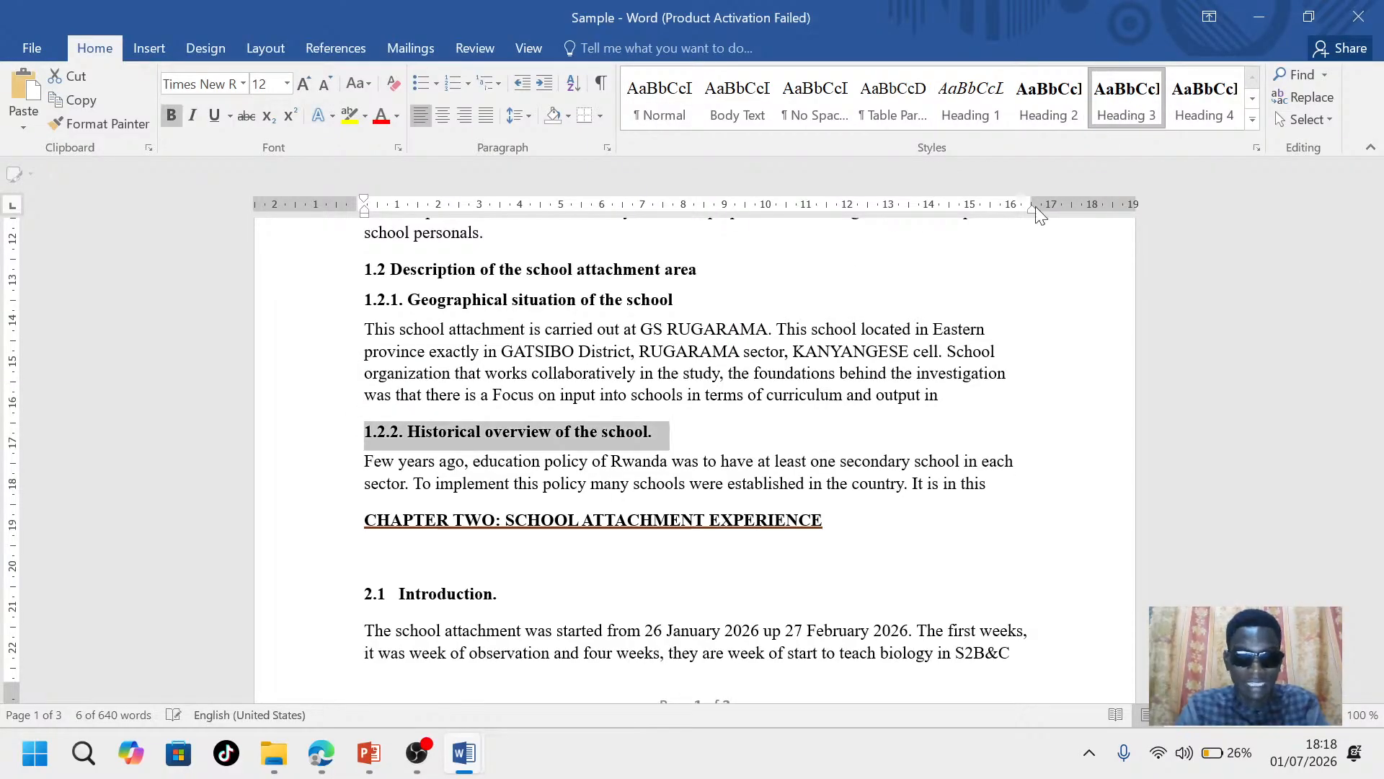
Apply the Heading 1 style to the Chapter Two title and format it as bold and underlined without italics
left_click(784, 548)
left_click_drag(829, 519, 393, 529)
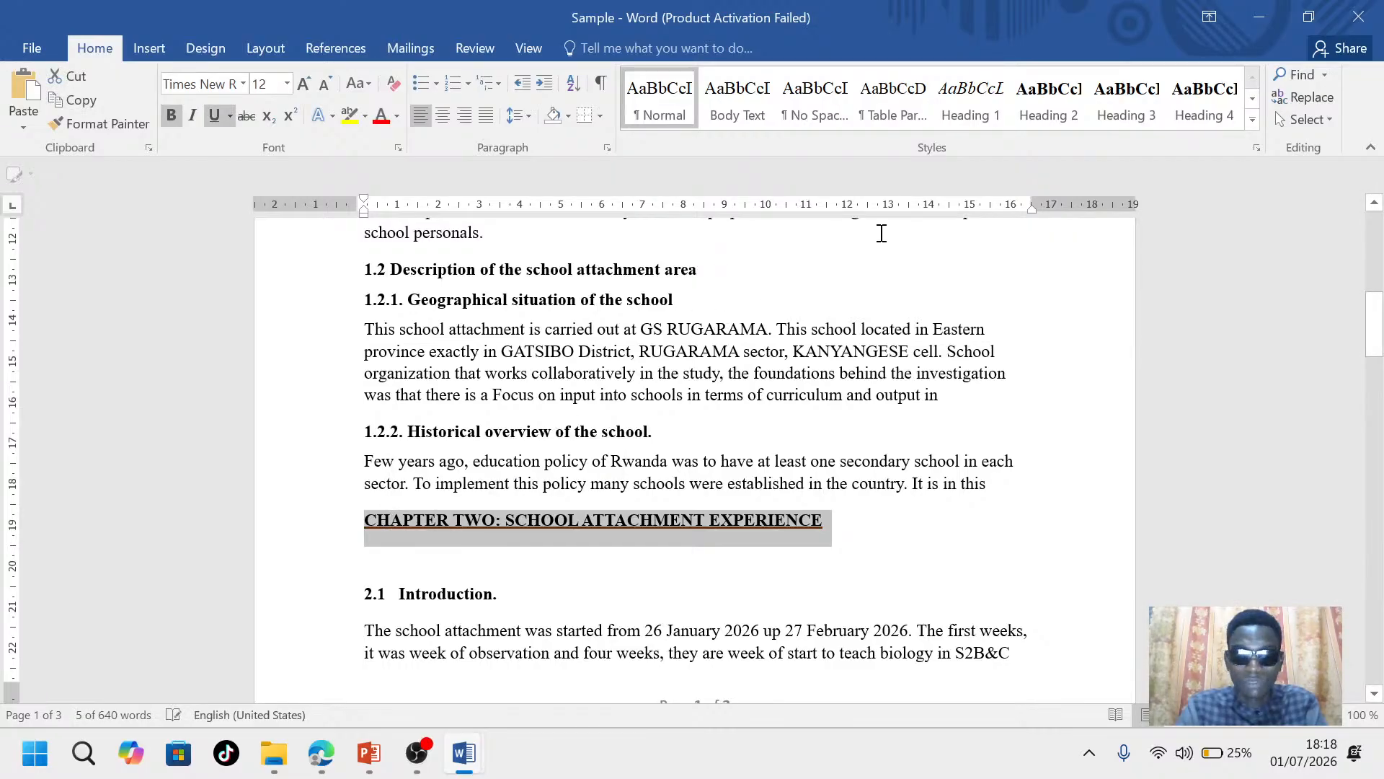
left_click(971, 102)
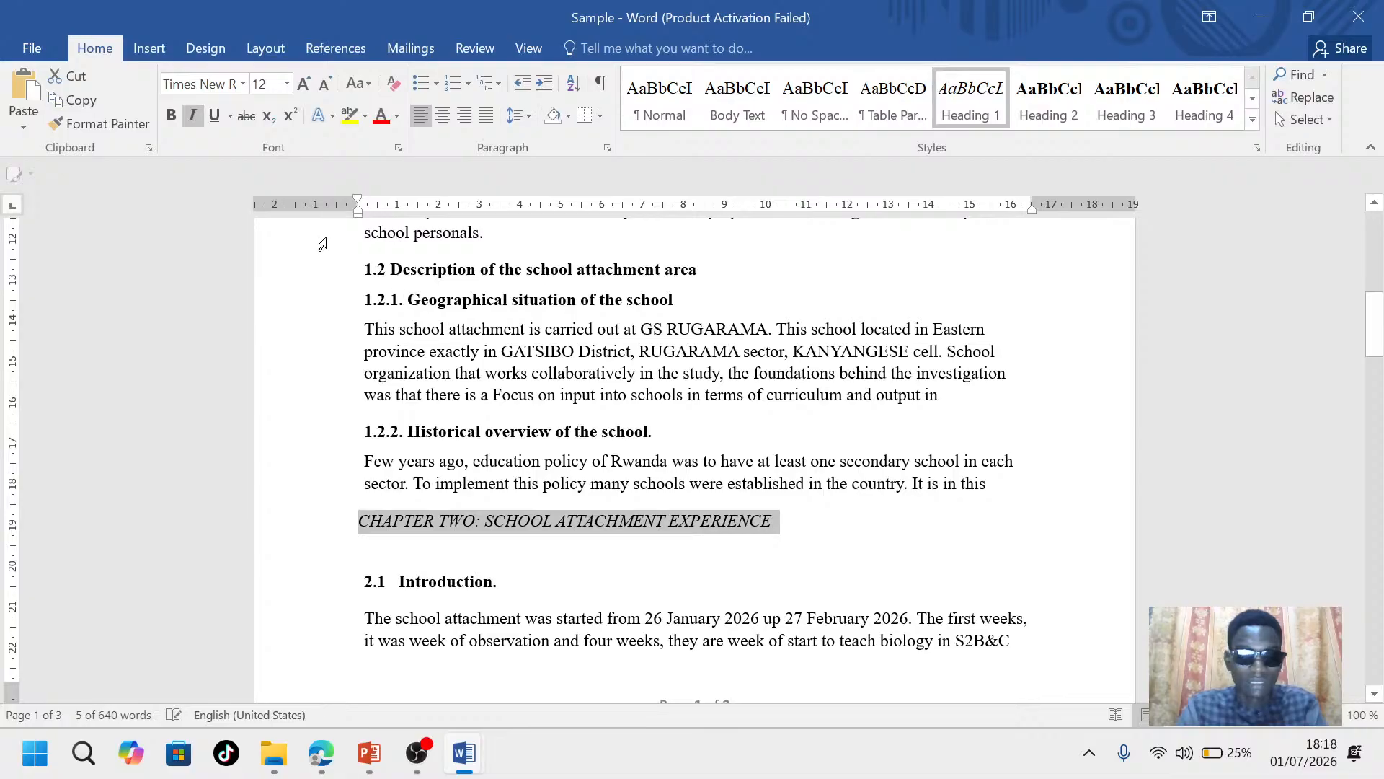
left_click(173, 114)
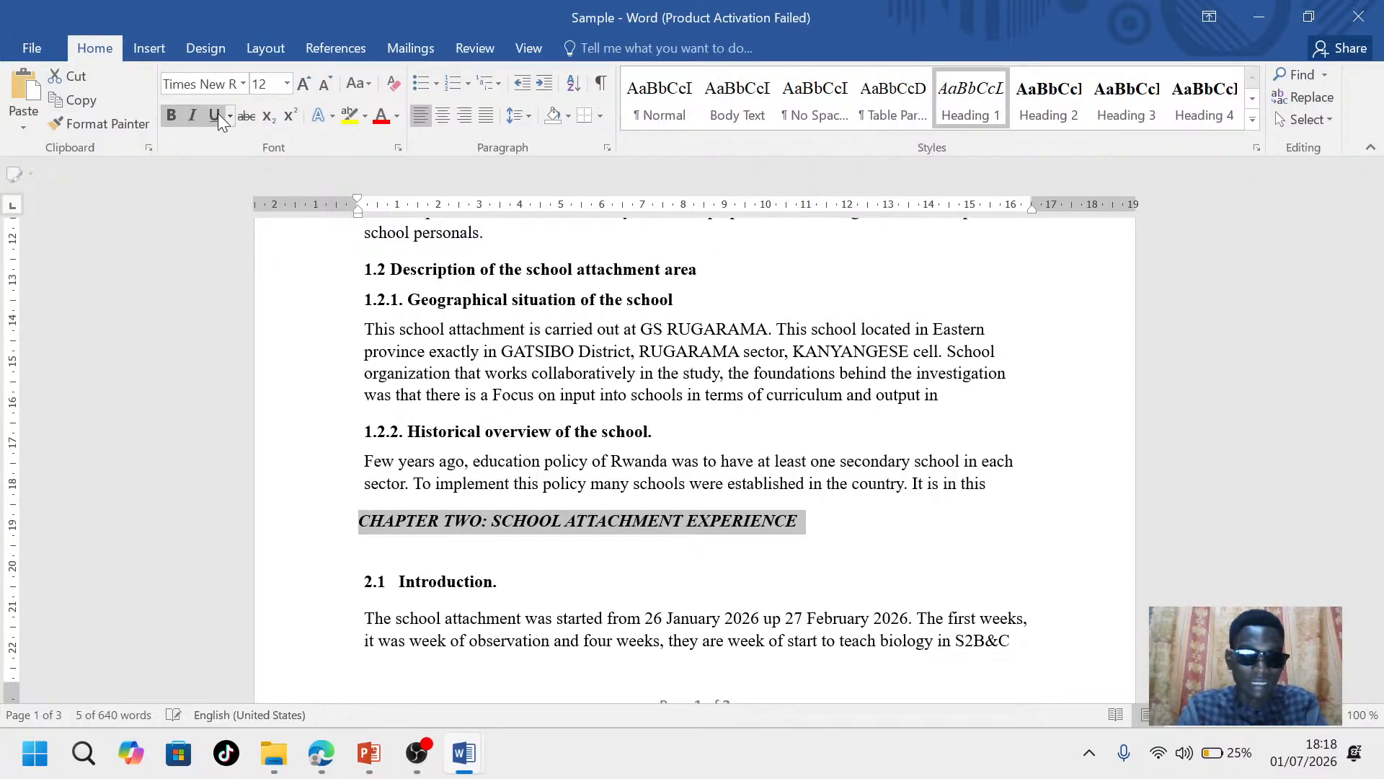
left_click(189, 115)
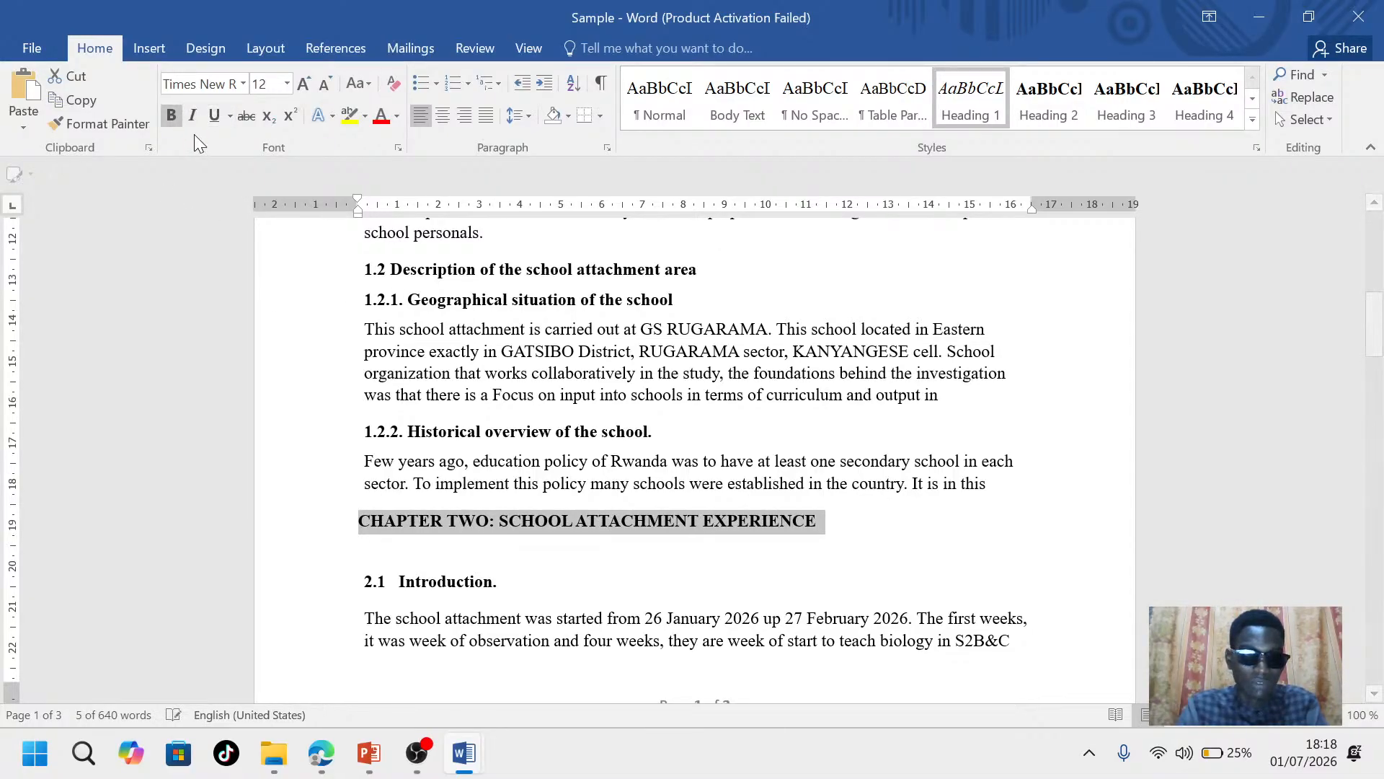
left_click(214, 116)
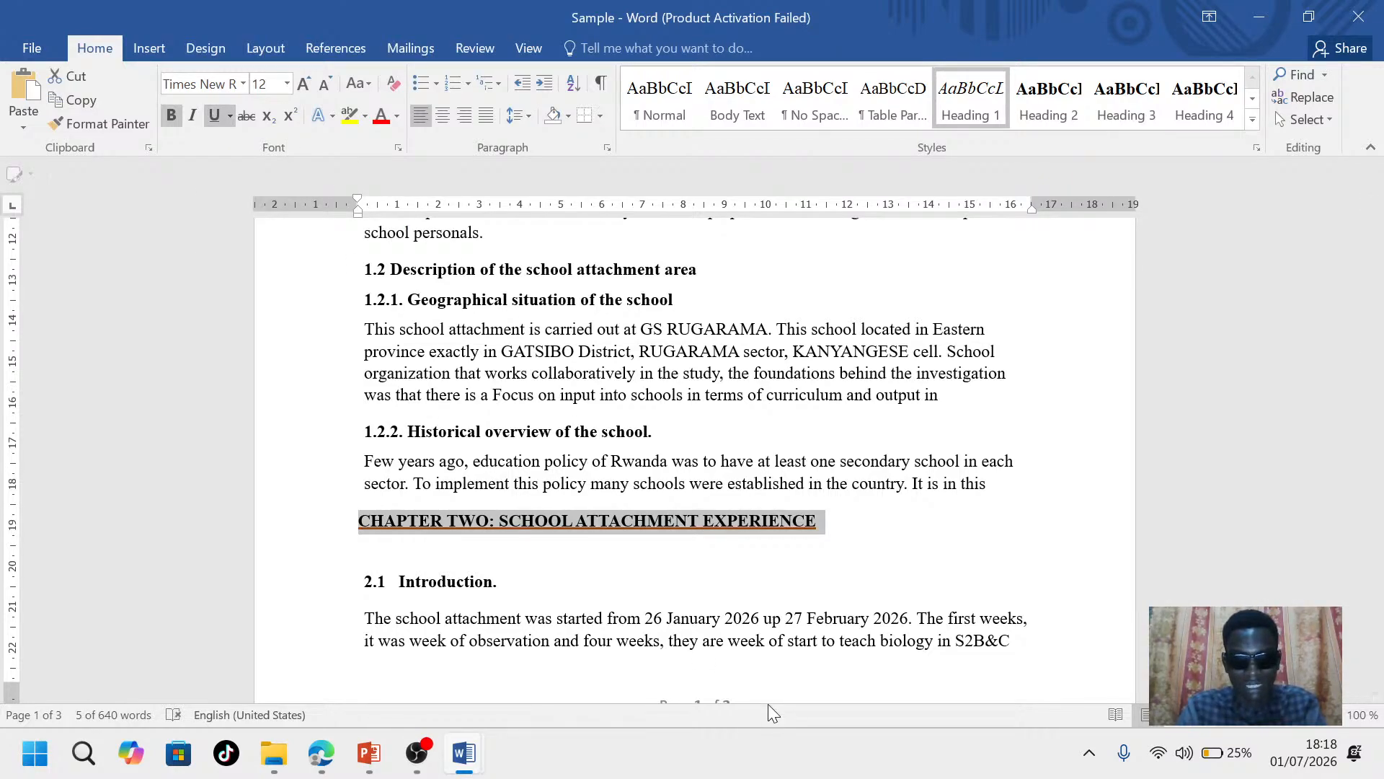
left_click(790, 603)
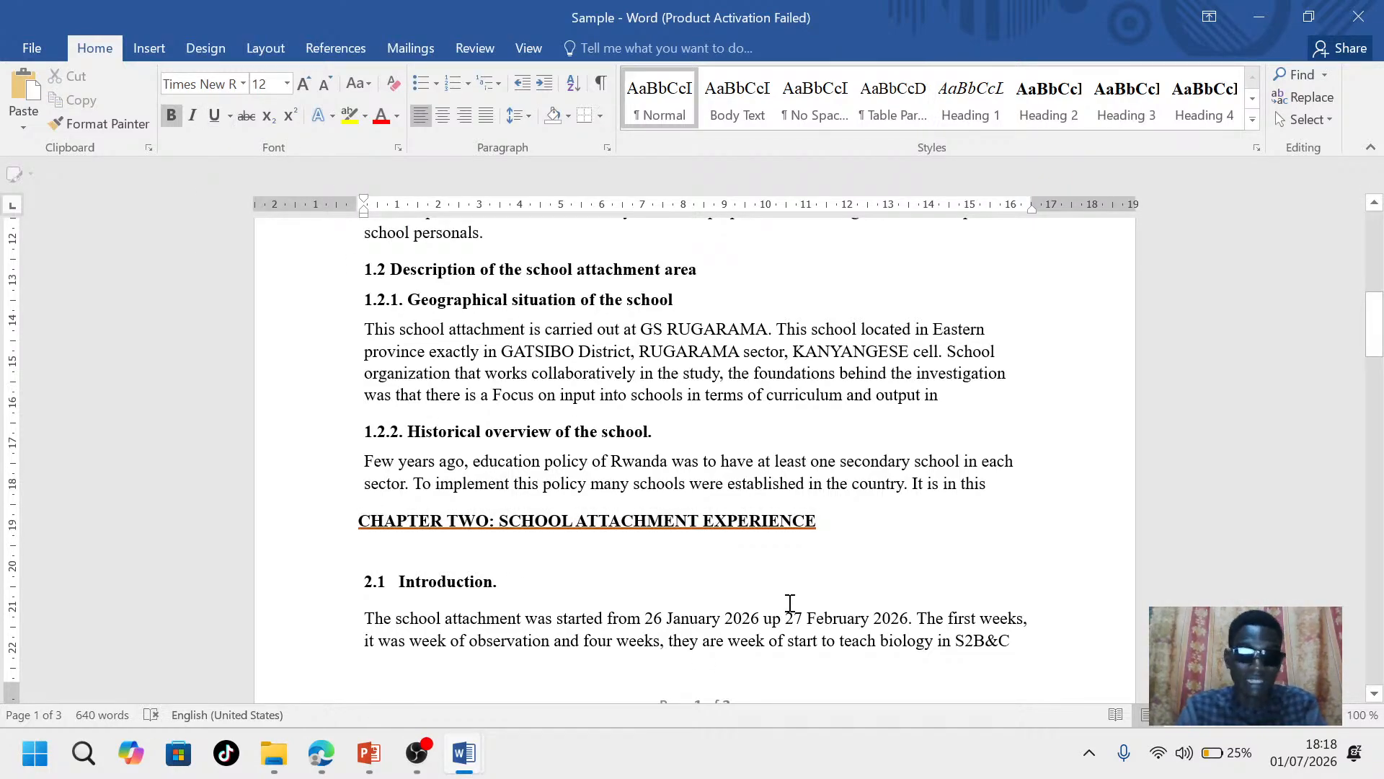
Apply the Heading 2 style to the "2.1 Introduction." and "2.2 Getting in touch with the school community." headings
scroll(790, 603, "down", 3)
left_click_drag(509, 381, 365, 380)
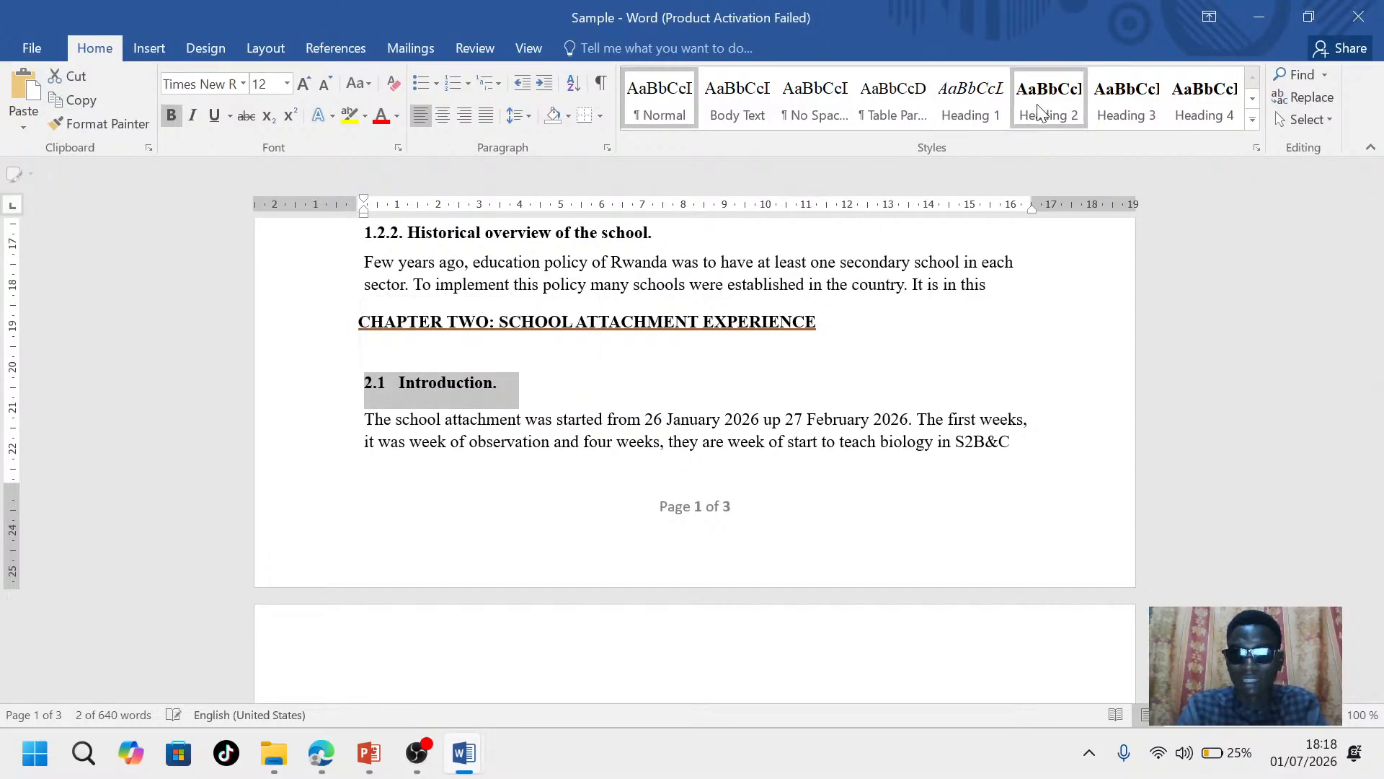
left_click(1041, 109)
scroll(793, 360, "down", 8)
scroll(750, 343, "up", 2)
left_click_drag(725, 379, 364, 376)
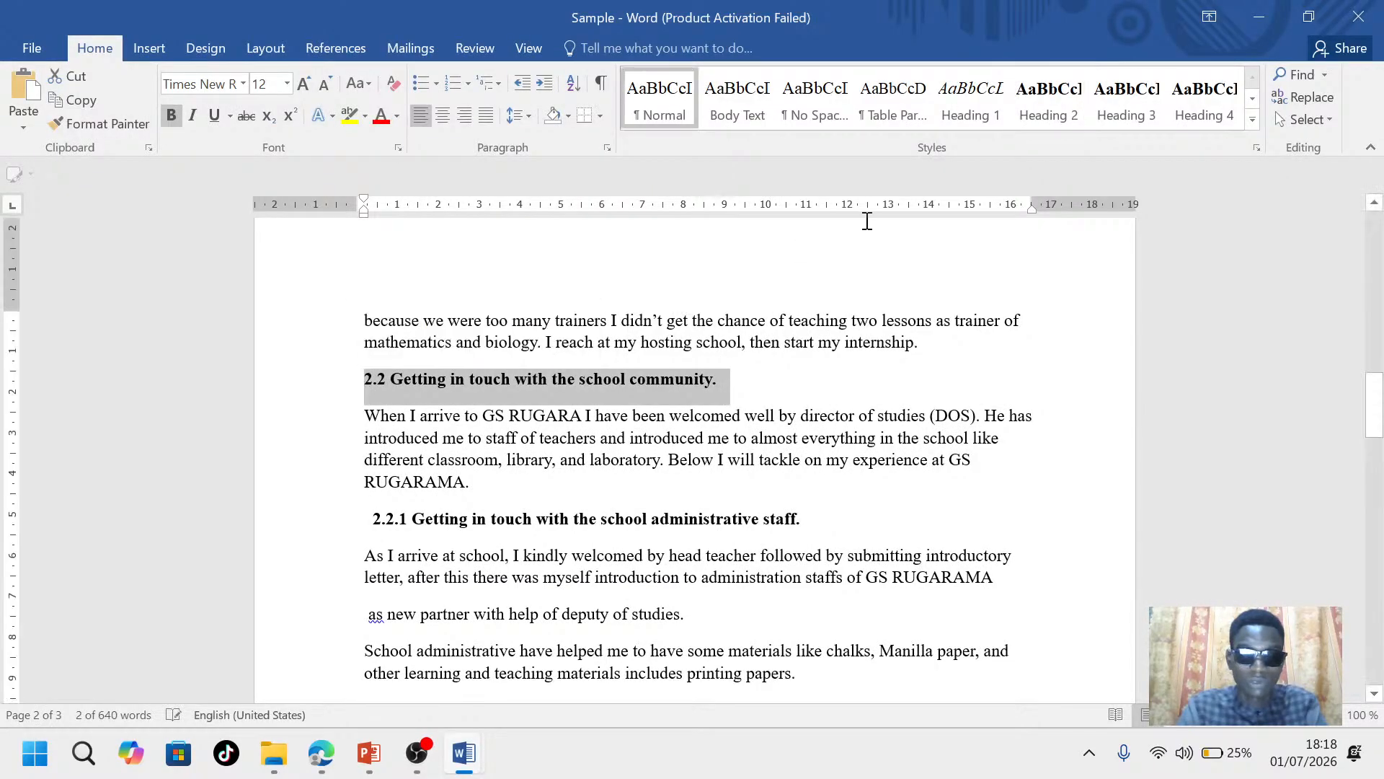
left_click(1040, 110)
Apply the Heading 2 style to the 2.2.1 administrative staff and 2.2.2 teaching staff headings
scroll(771, 465, "down", 1)
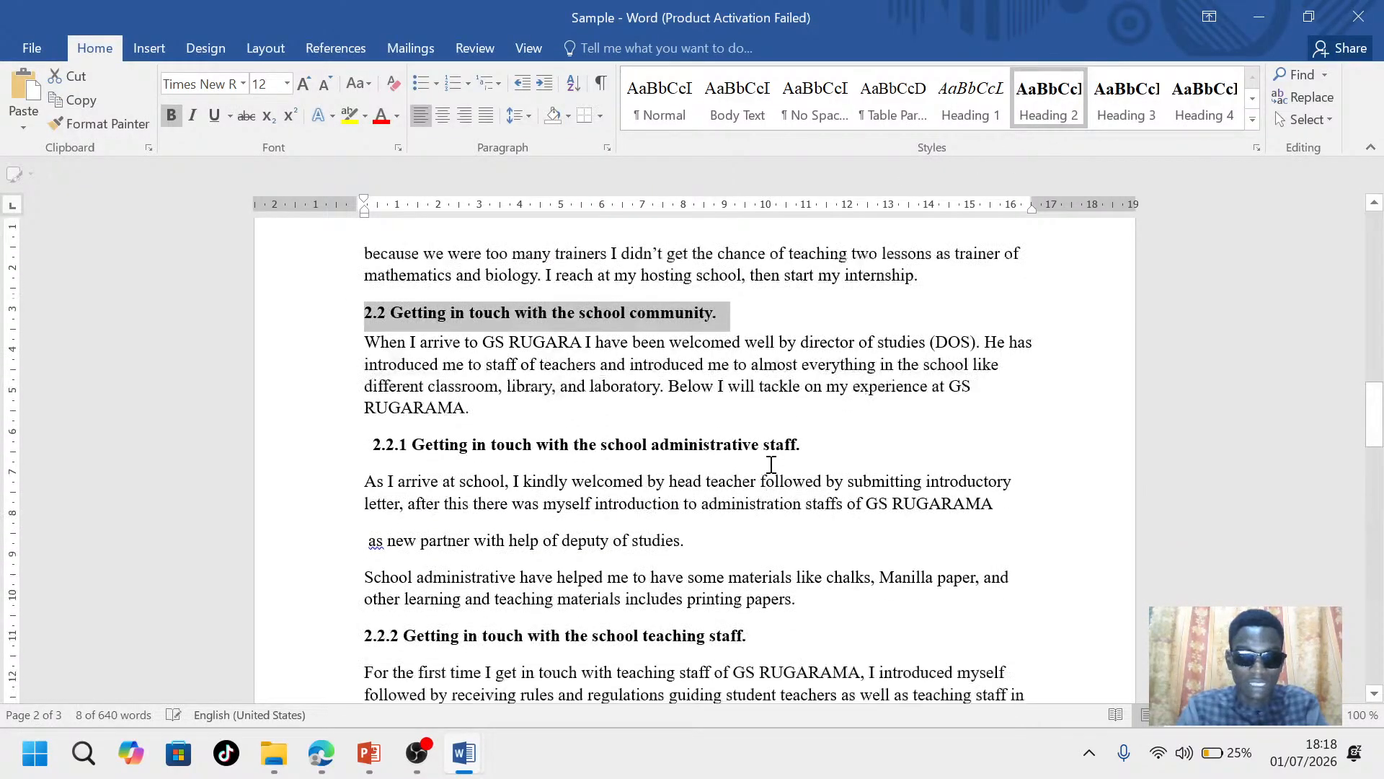
scroll(770, 465, "down", 1)
left_click_drag(815, 388, 359, 390)
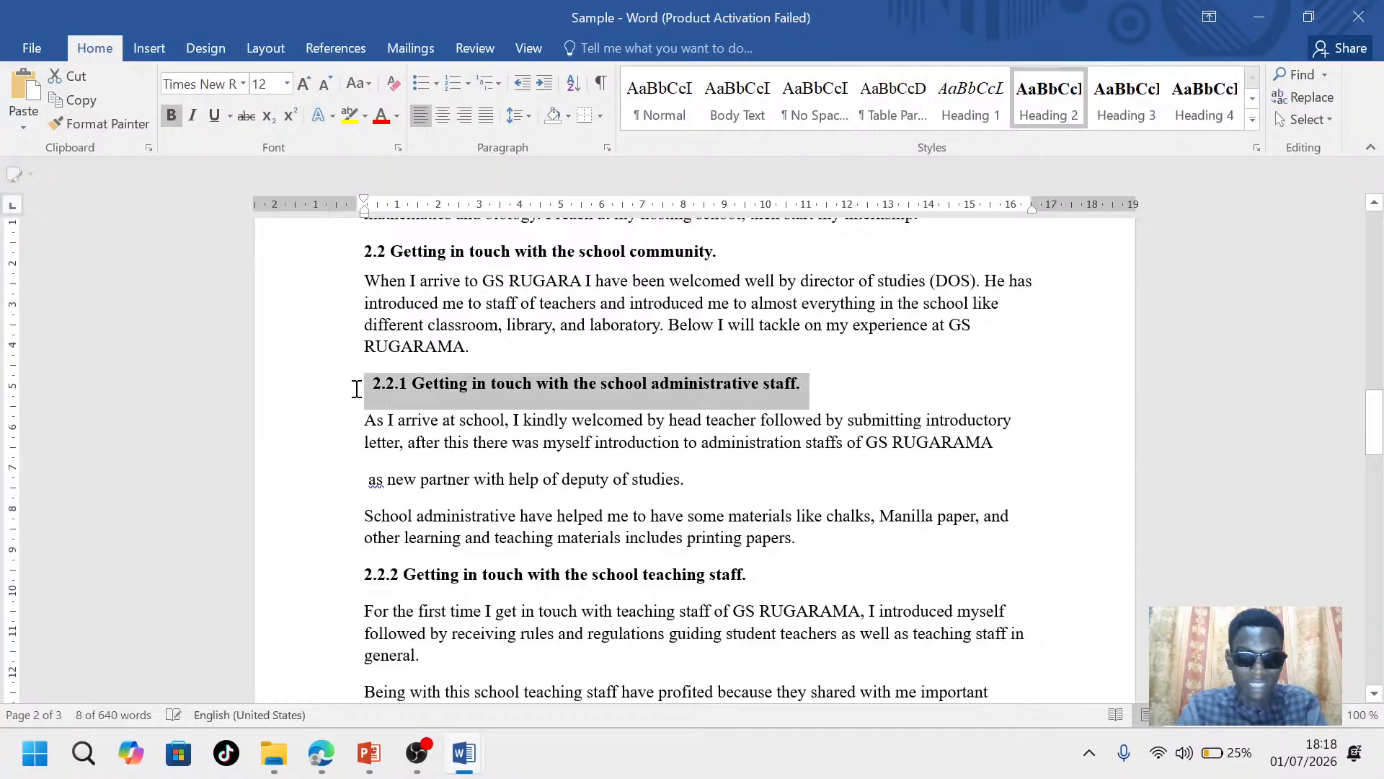
left_click(1052, 119)
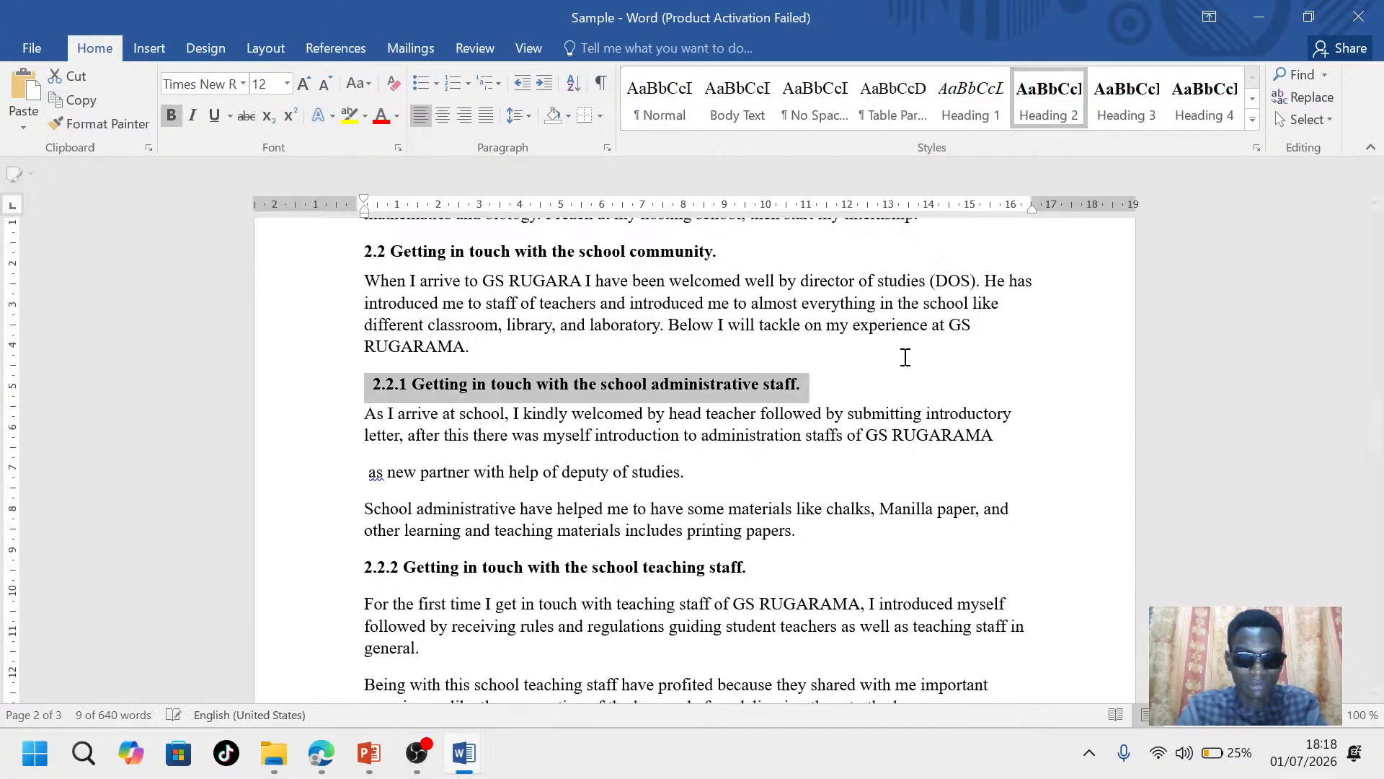
scroll(798, 463, "down", 3)
left_click_drag(841, 423, 359, 426)
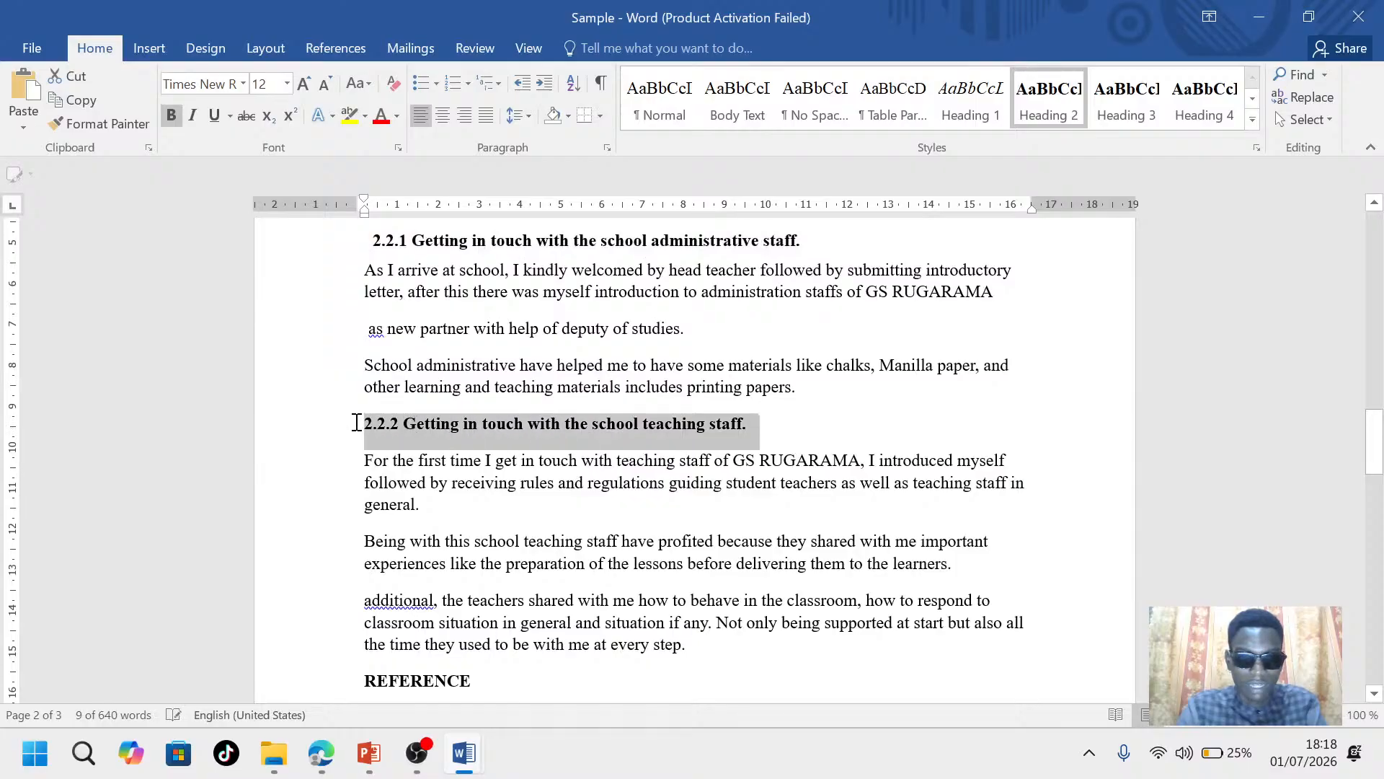
left_click(1059, 100)
Apply the Heading 1 style to the "REFERENCE" title and format it as bold and underlined without italics
scroll(786, 497, "down", 4)
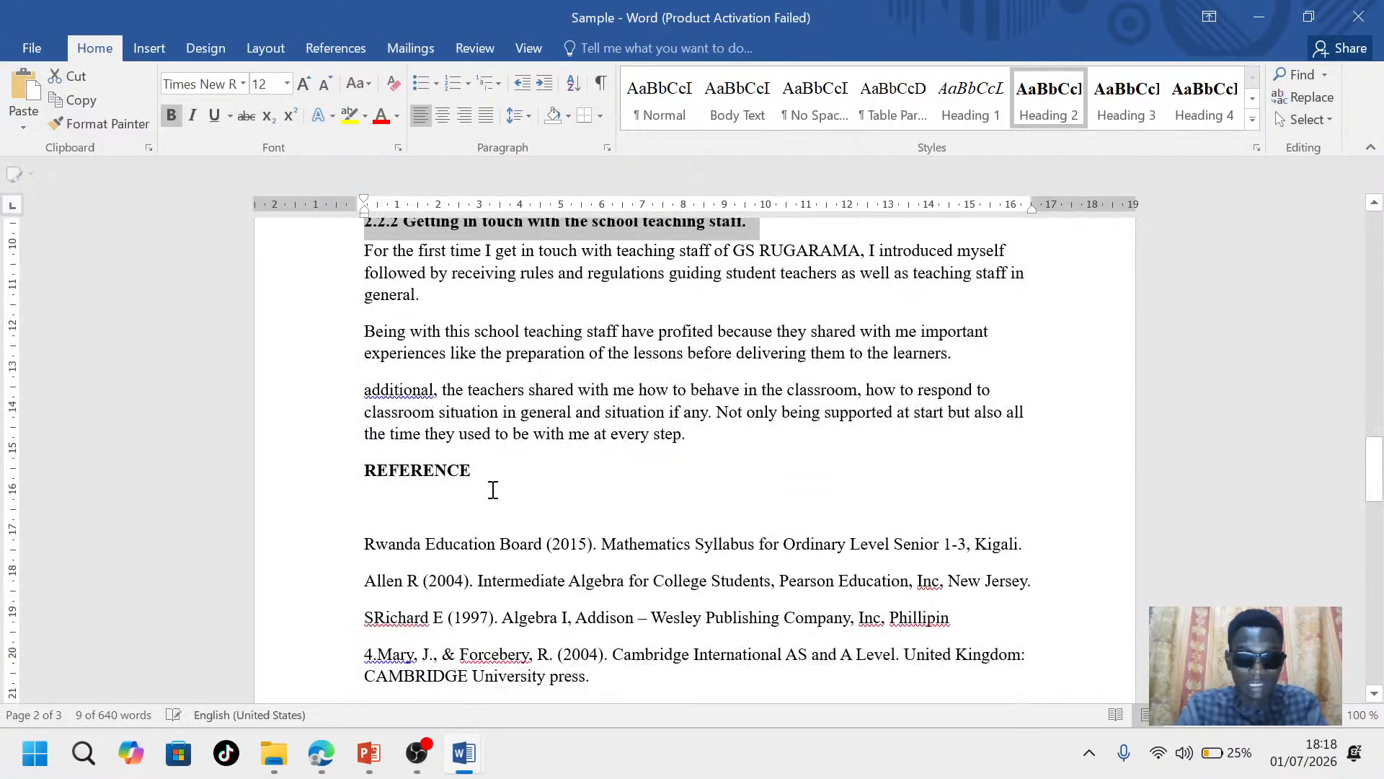
left_click_drag(479, 473, 362, 479)
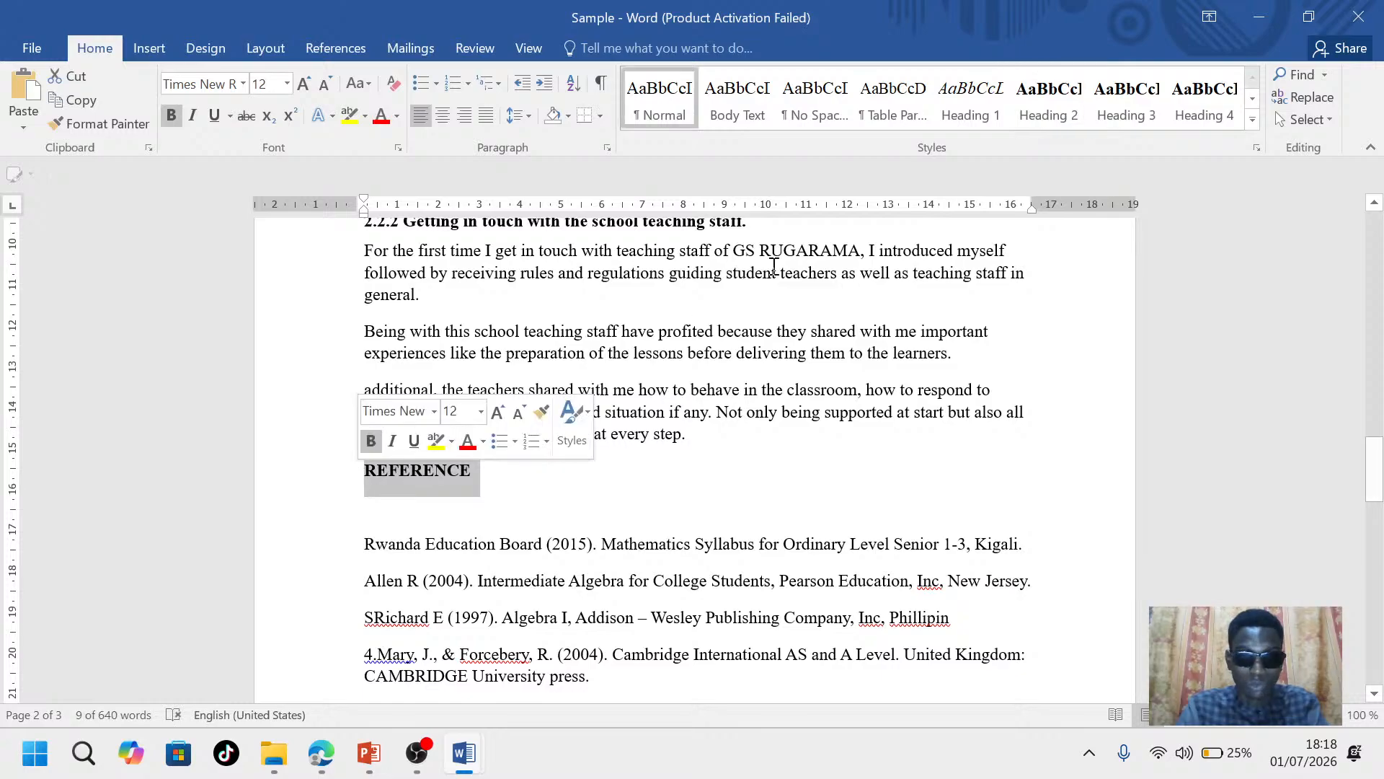
left_click(981, 110)
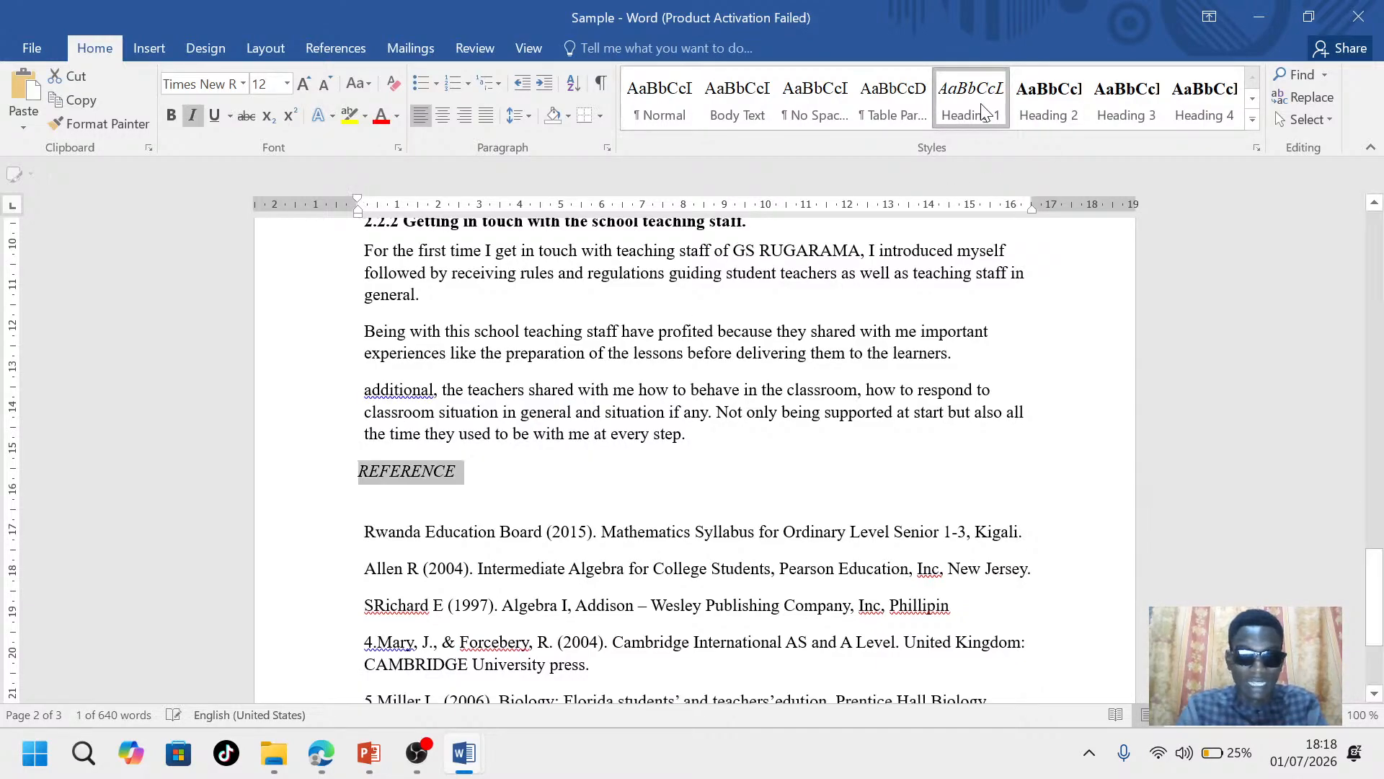
left_click(192, 117)
left_click(171, 117)
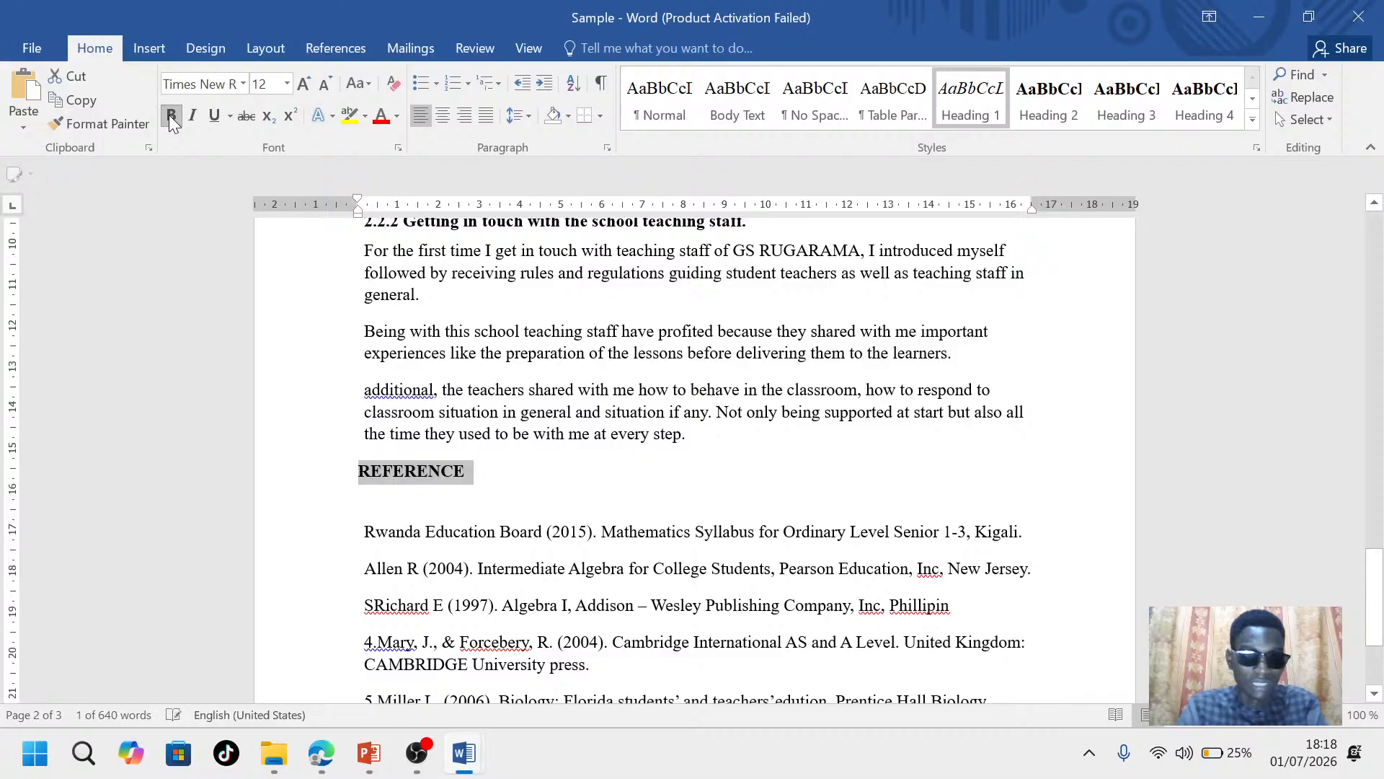
left_click(209, 119)
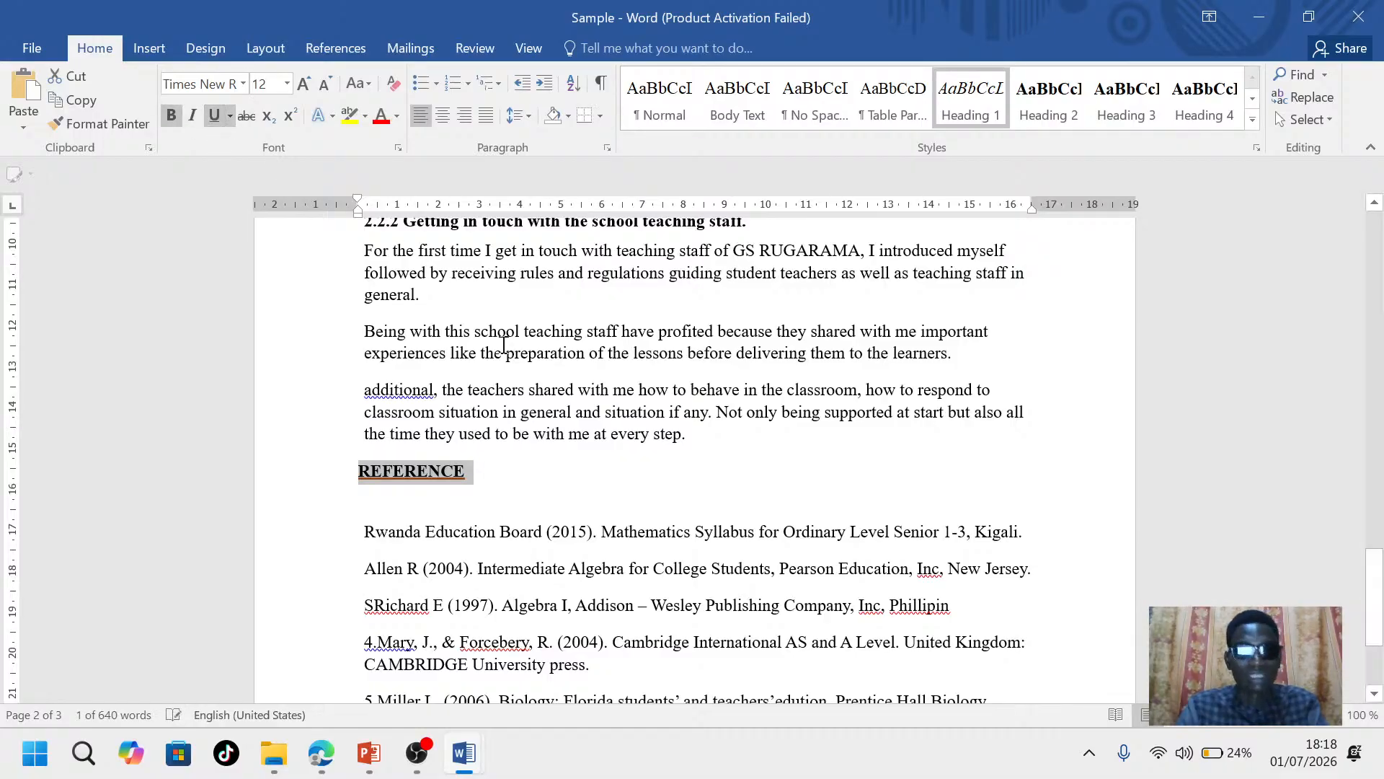
left_click(706, 490)
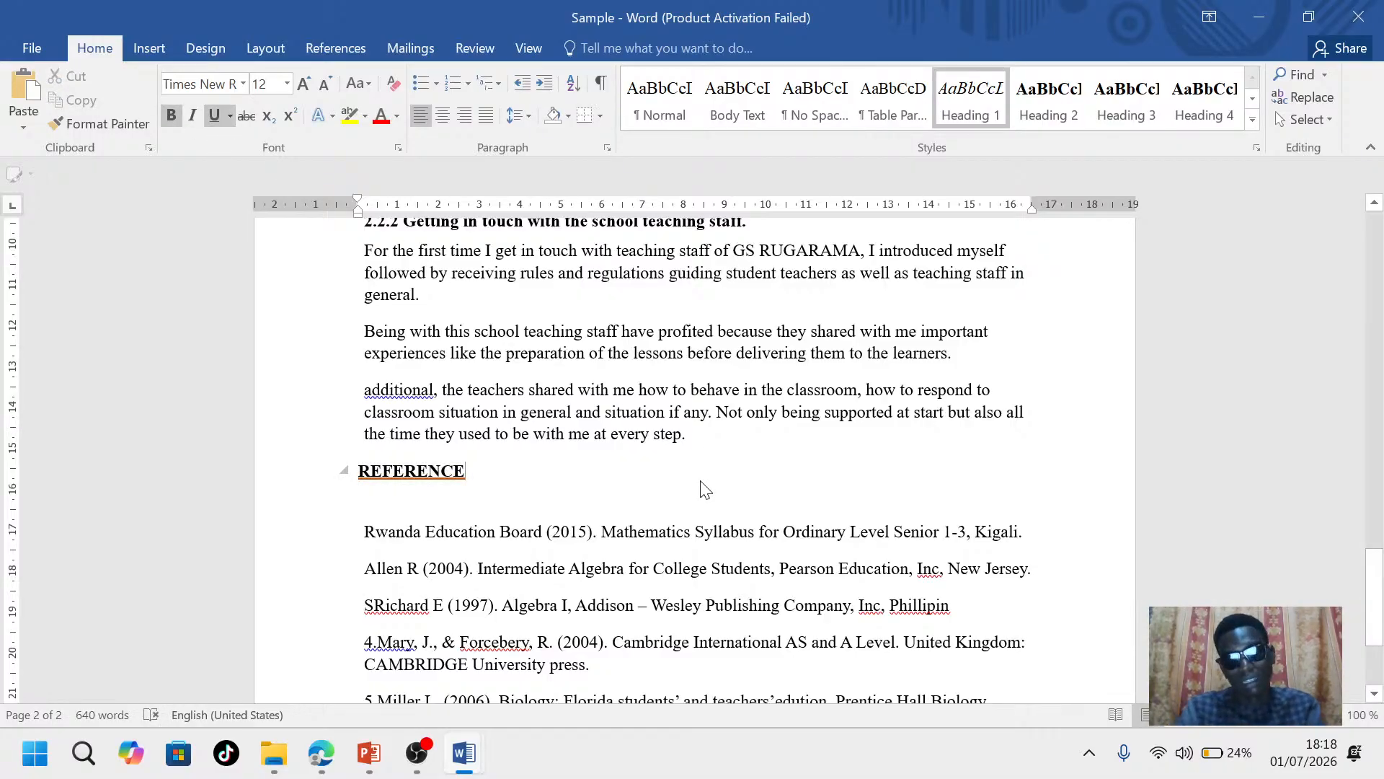
Check the Pro Level roadmap slide in the PowerPoint presentation and return to the Word report
scroll(705, 490, "down", 3)
scroll(703, 483, "up", 2)
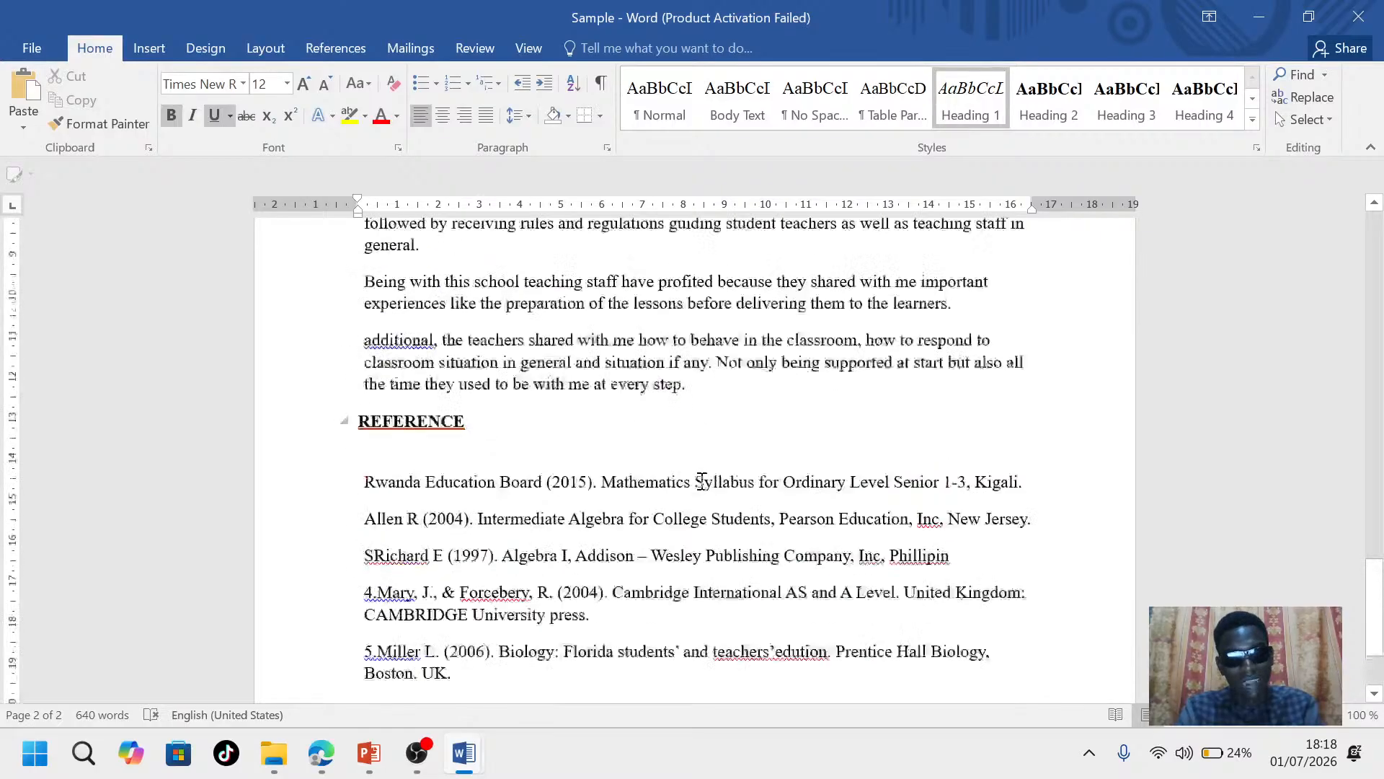
scroll(702, 482, "up", 20)
scroll(701, 480, "down", 14)
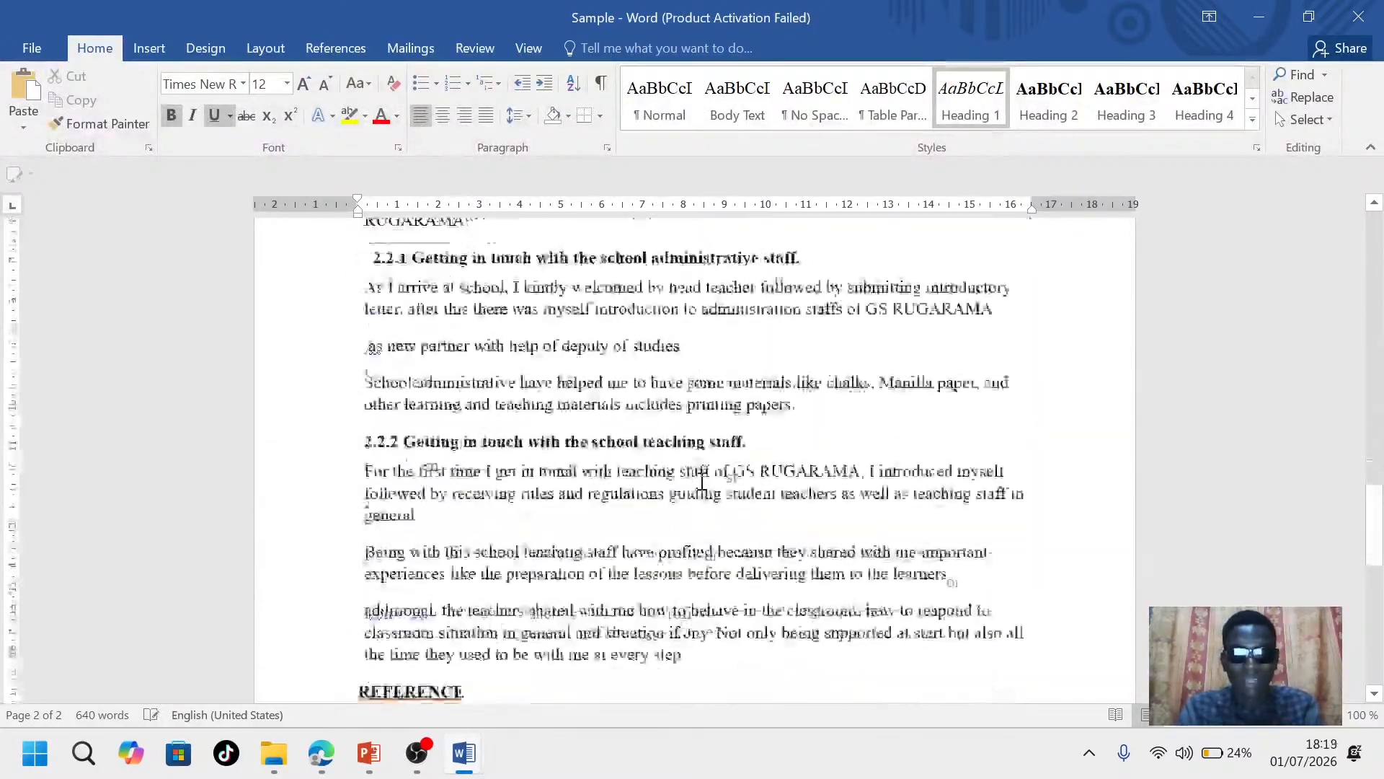
scroll(701, 481, "down", 6)
mouse_move(379, 767)
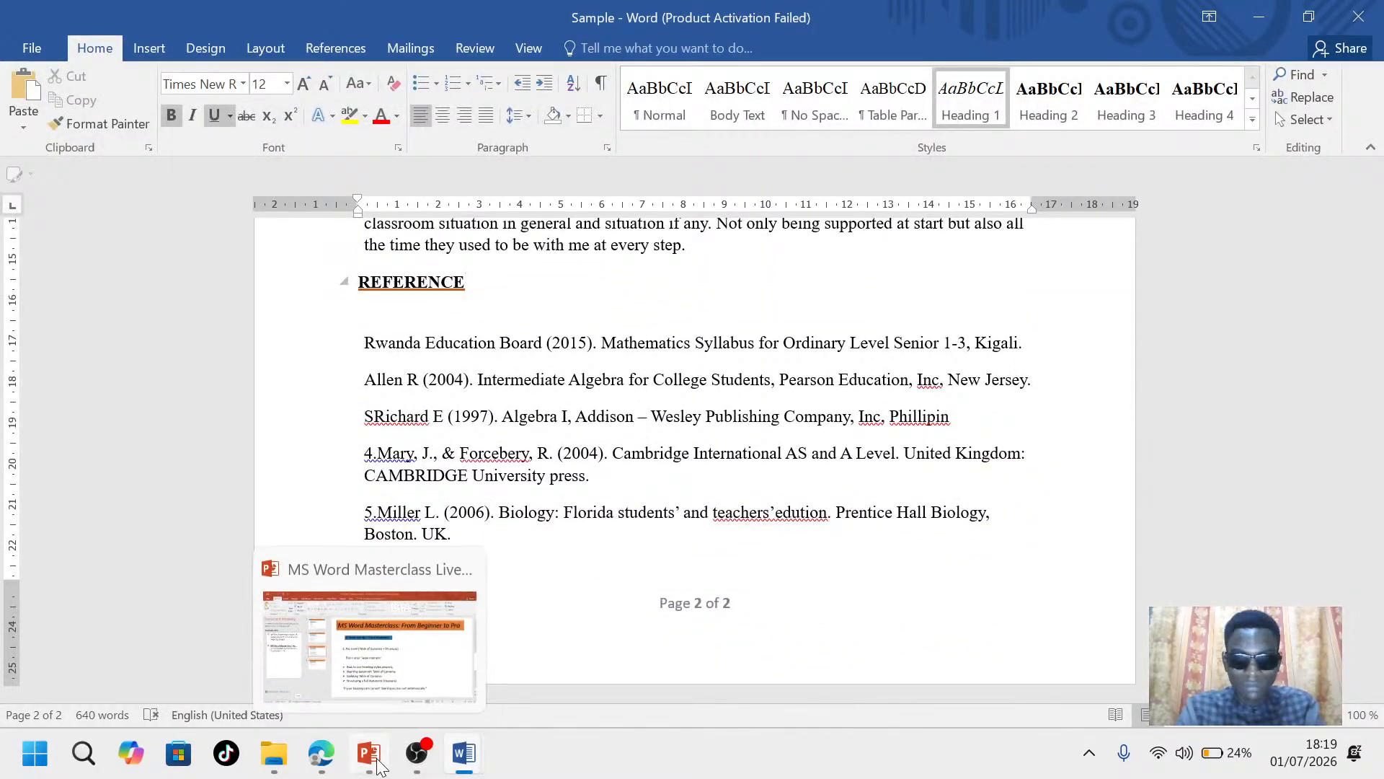
left_click(379, 685)
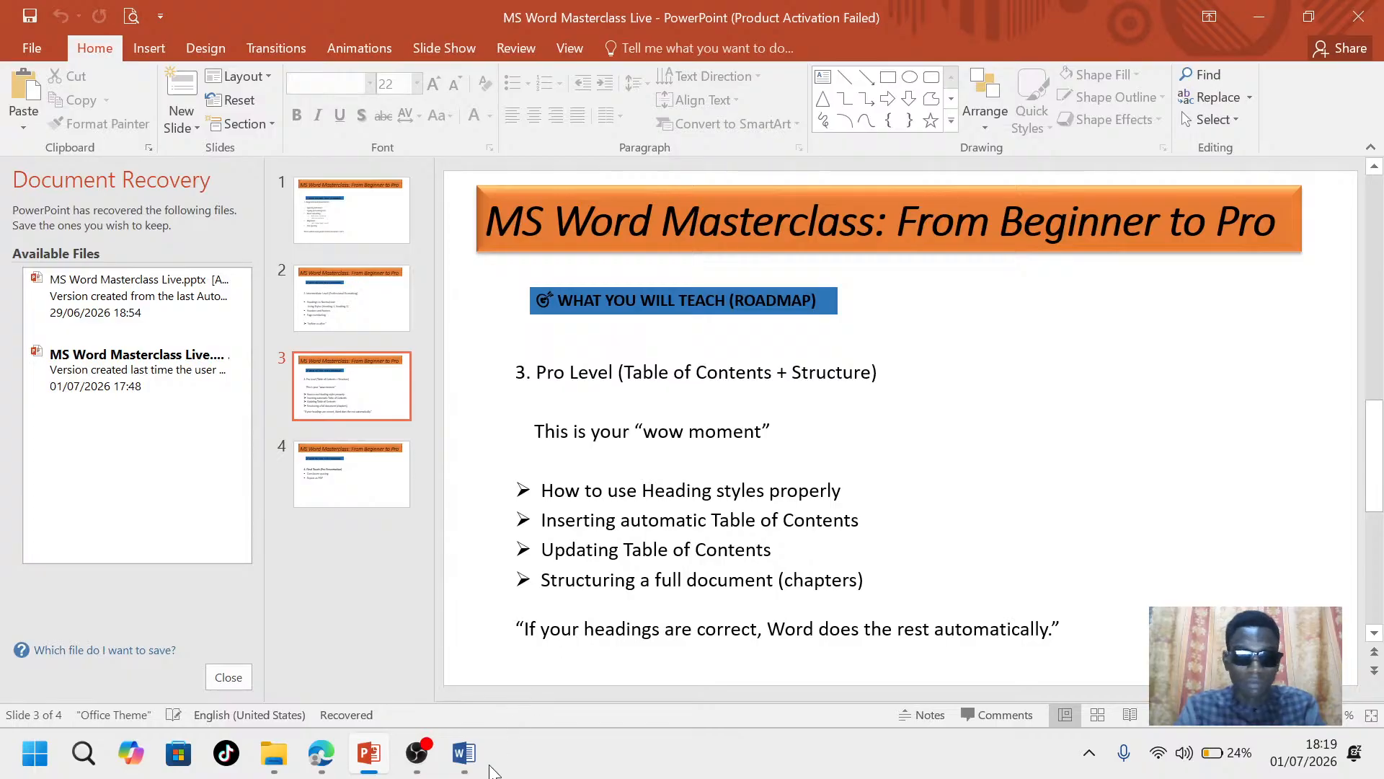
mouse_move(464, 764)
left_click(557, 664)
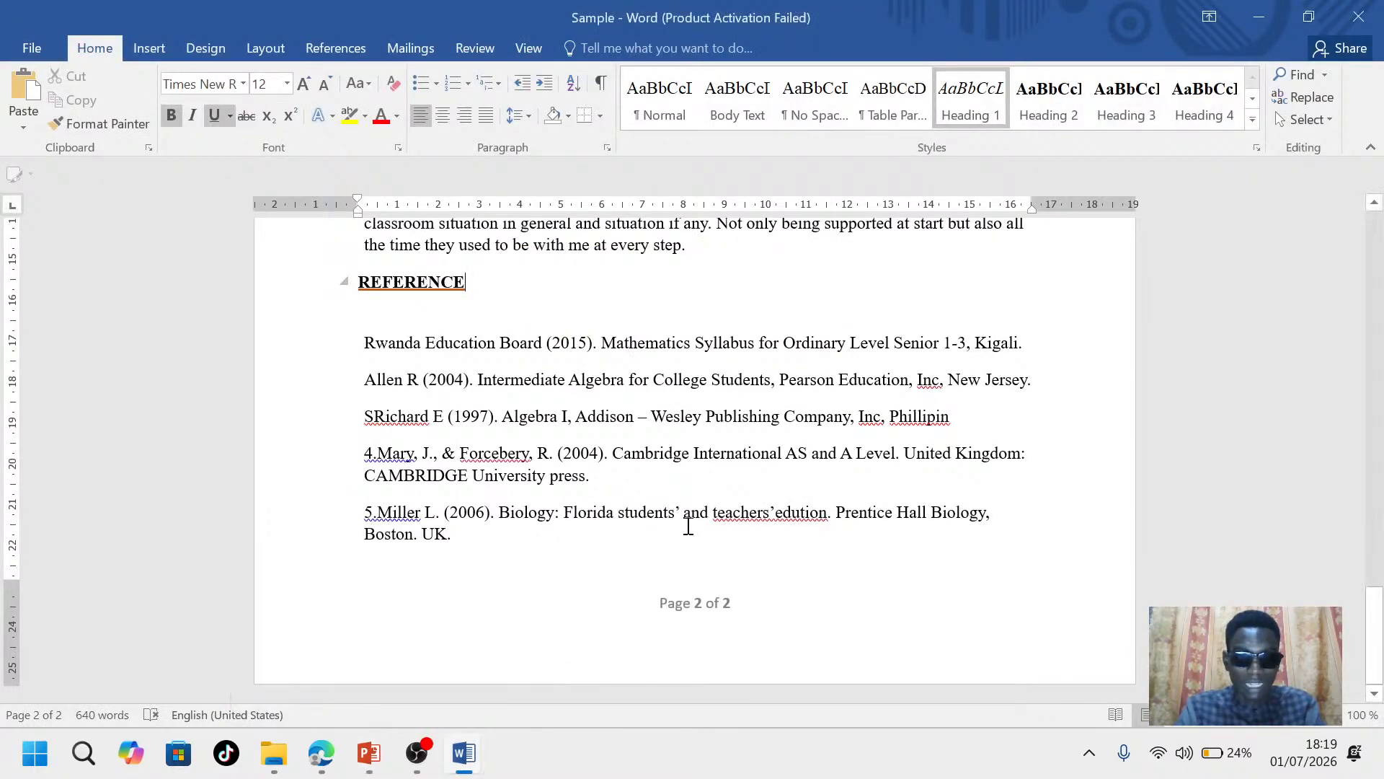
Insert blank paragraphs after the section 1.2.2 text to move the Chapter Two title onto a new page
scroll(689, 526, "up", 20)
scroll(689, 527, "down", 4)
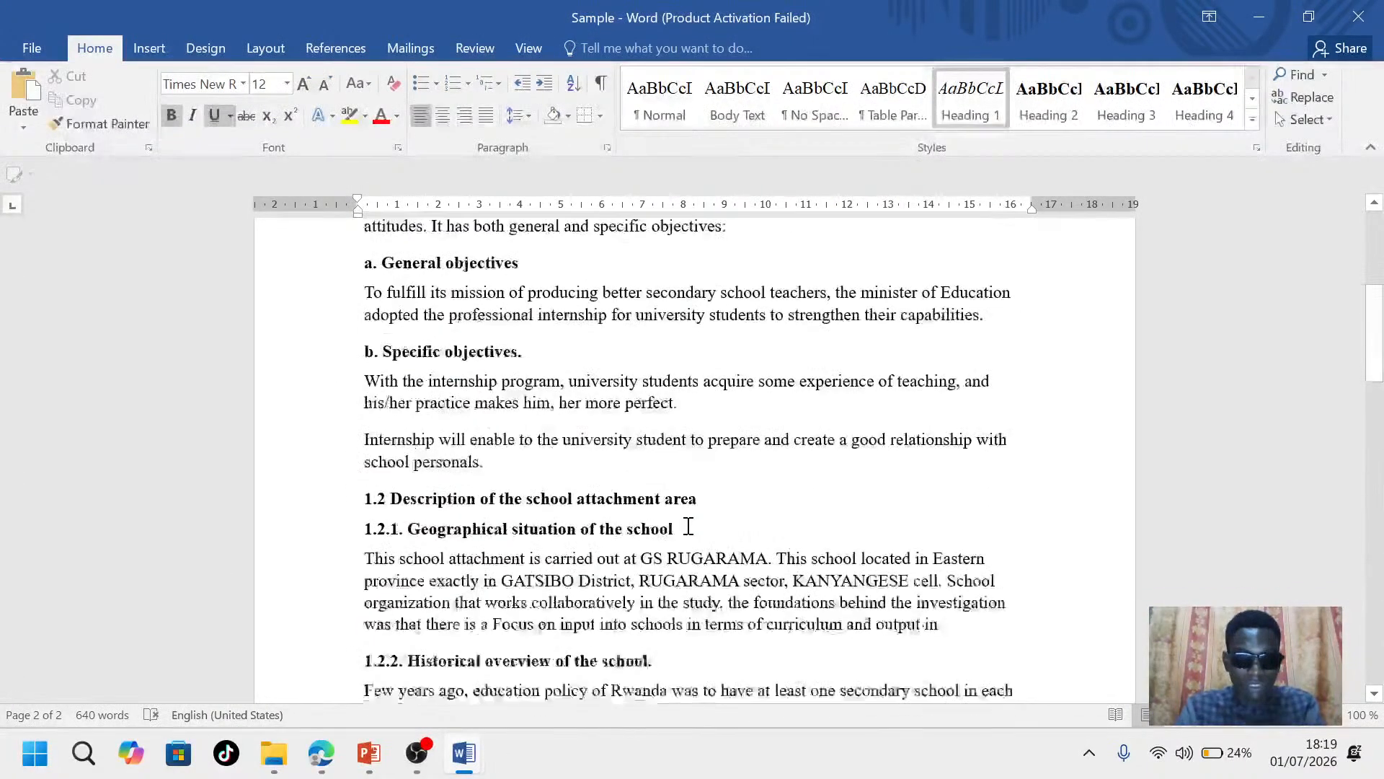
scroll(689, 526, "down", 8)
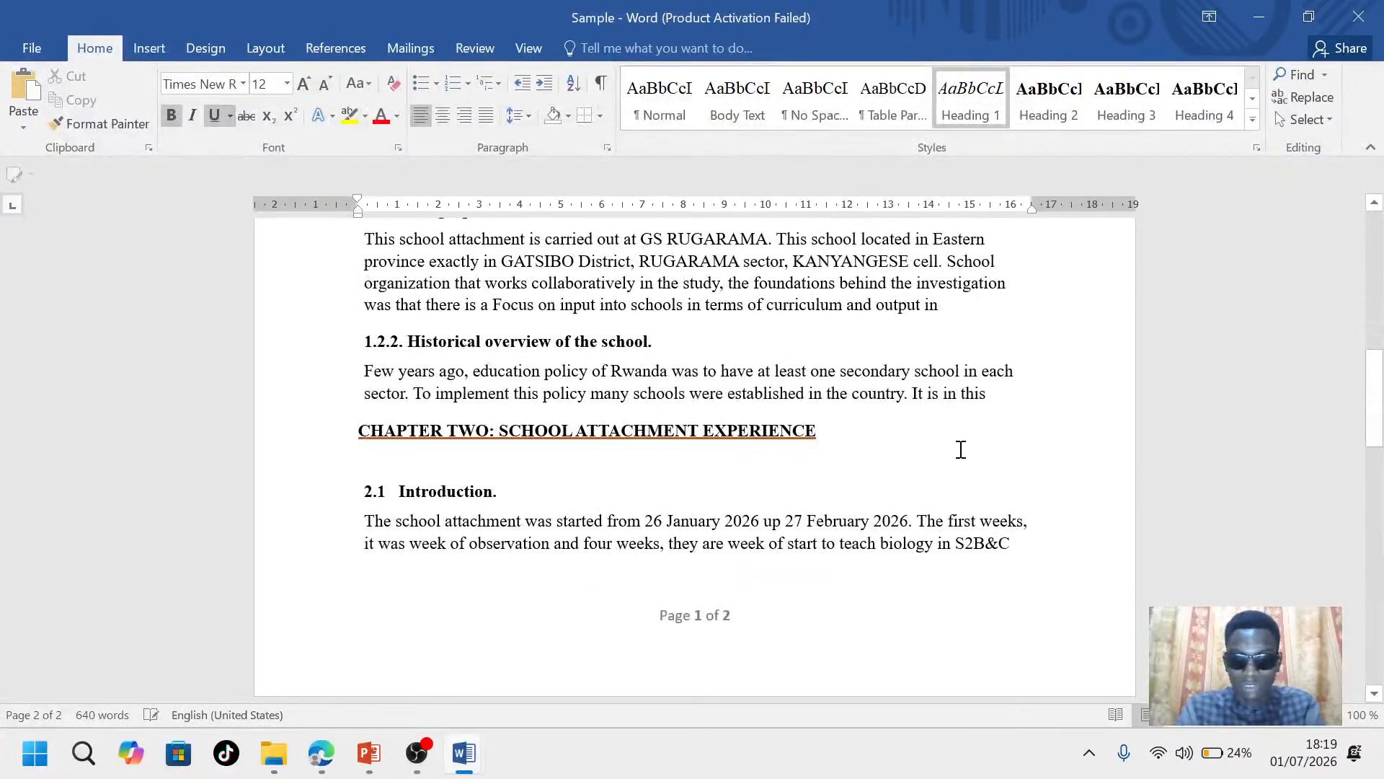
left_click(1010, 402)
key("Return")
key("Return")
key("Return")
key("Return")
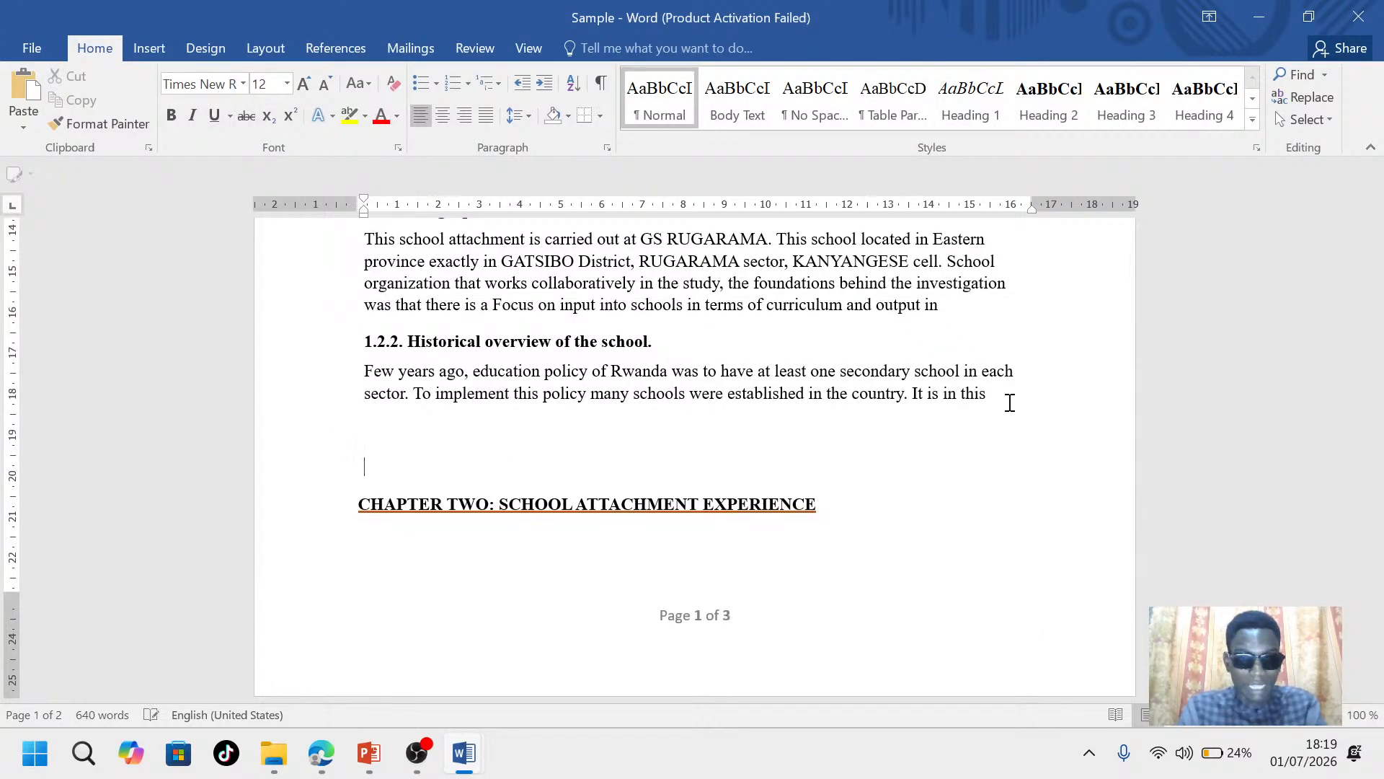
scroll(902, 492, "down", 20)
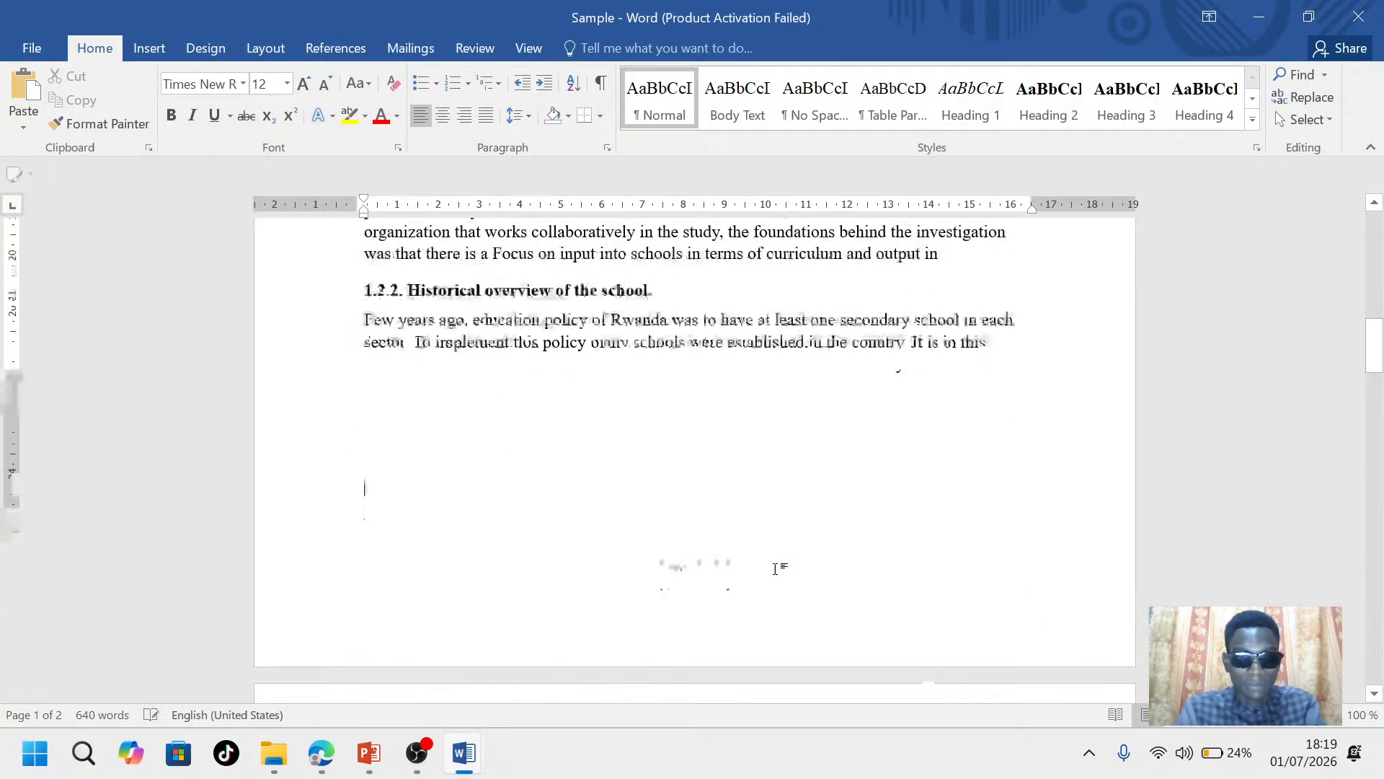
Insert blank paragraphs after the section 2.2.2 text to move the "REFERENCE" title onto a new page
scroll(777, 569, "down", 8)
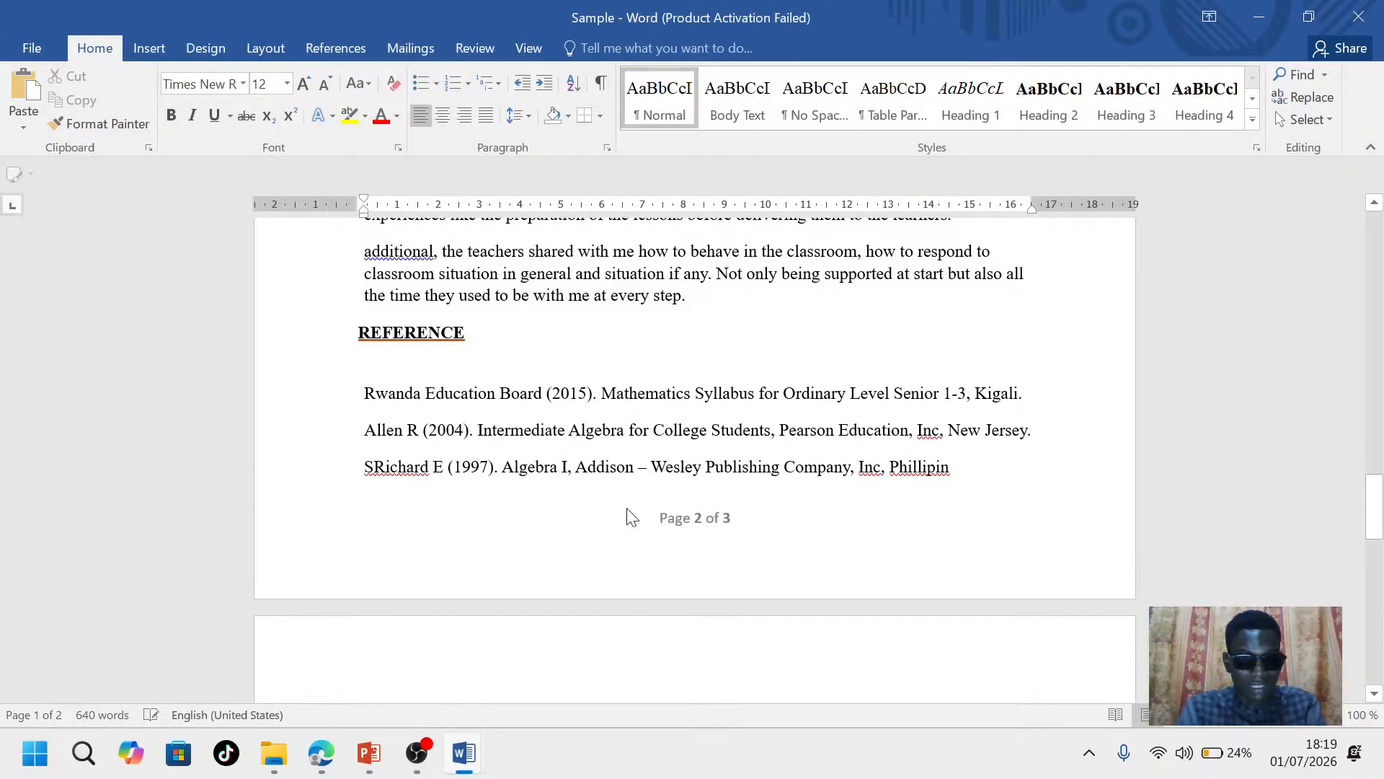
left_click(744, 304)
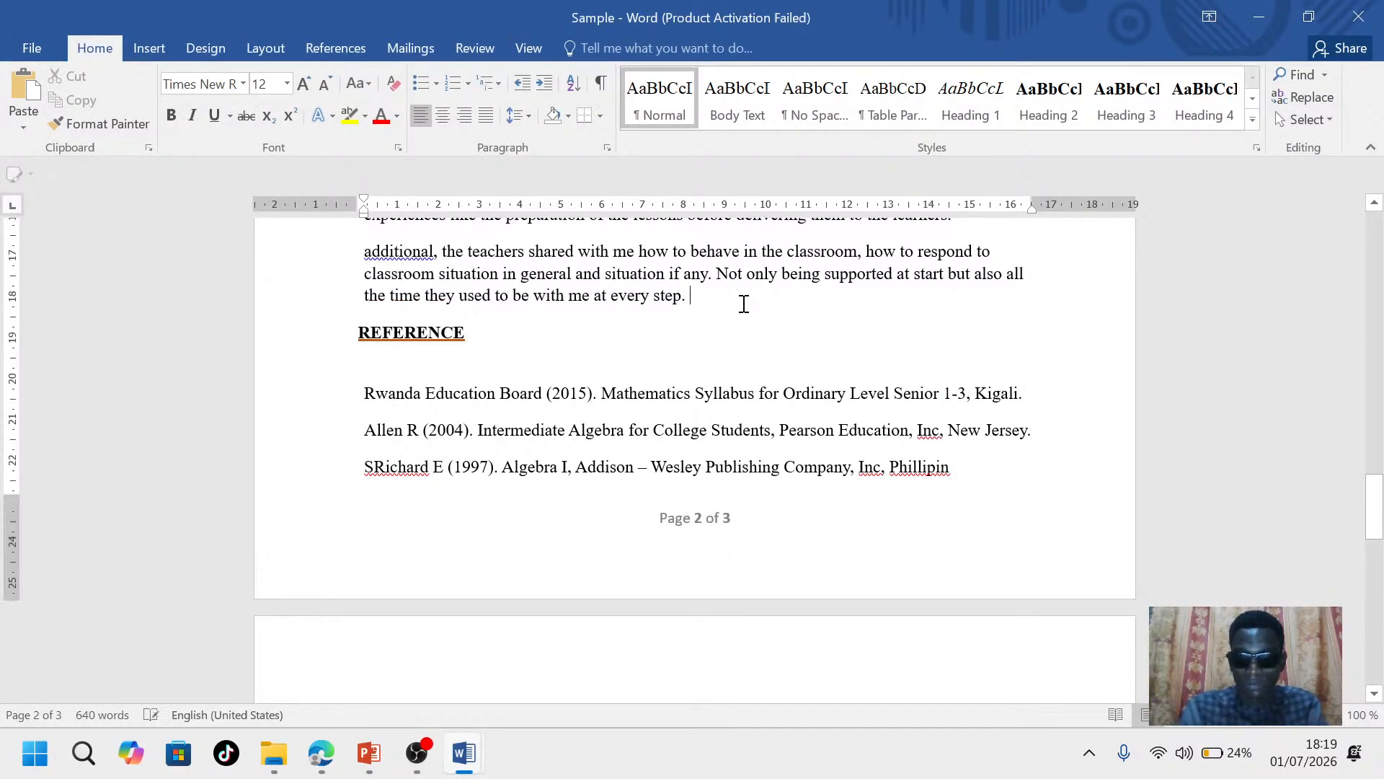
key("Return")
key("Return")
key("Return")
key("Return")
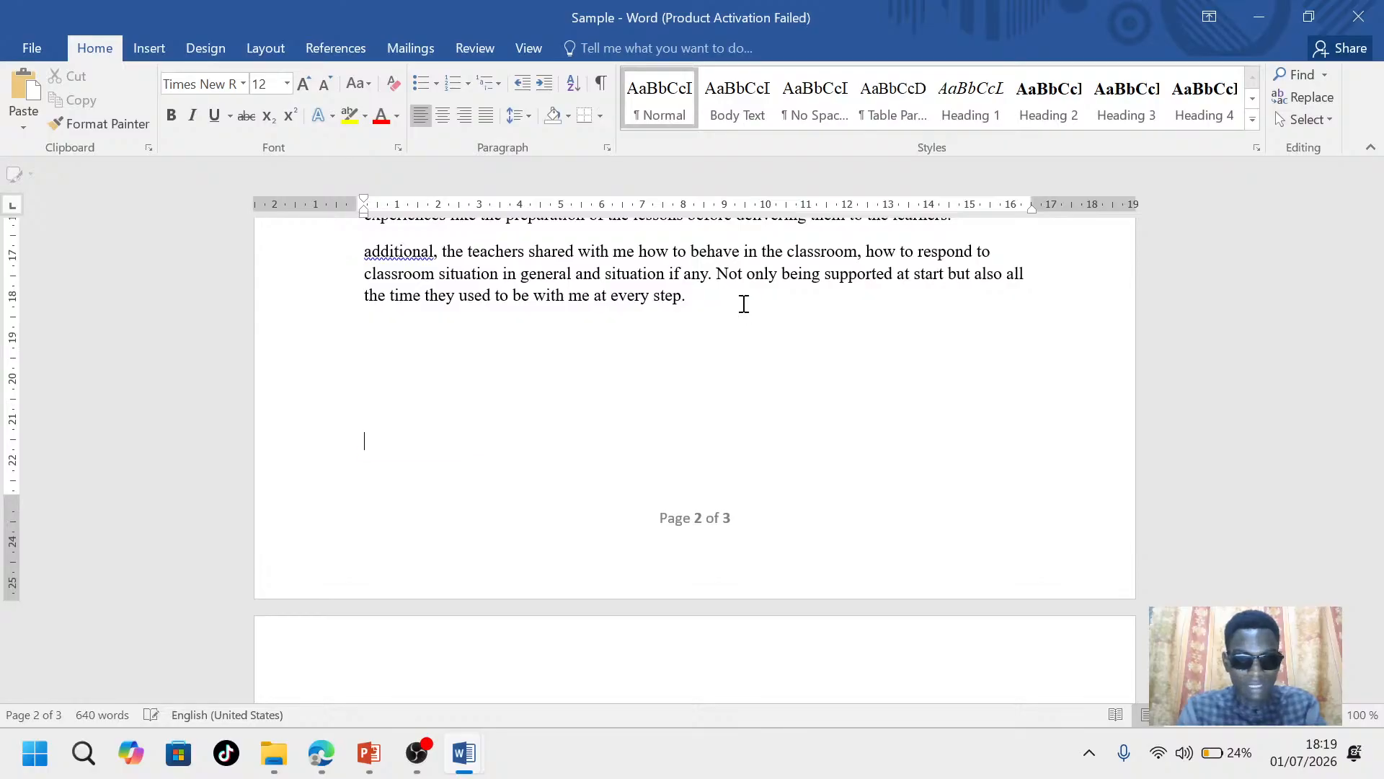
Review the report from Chapter 1 to the reference list, checking the page on which each chapter starts
scroll(704, 555, "down", 6)
scroll(705, 553, "down", 7)
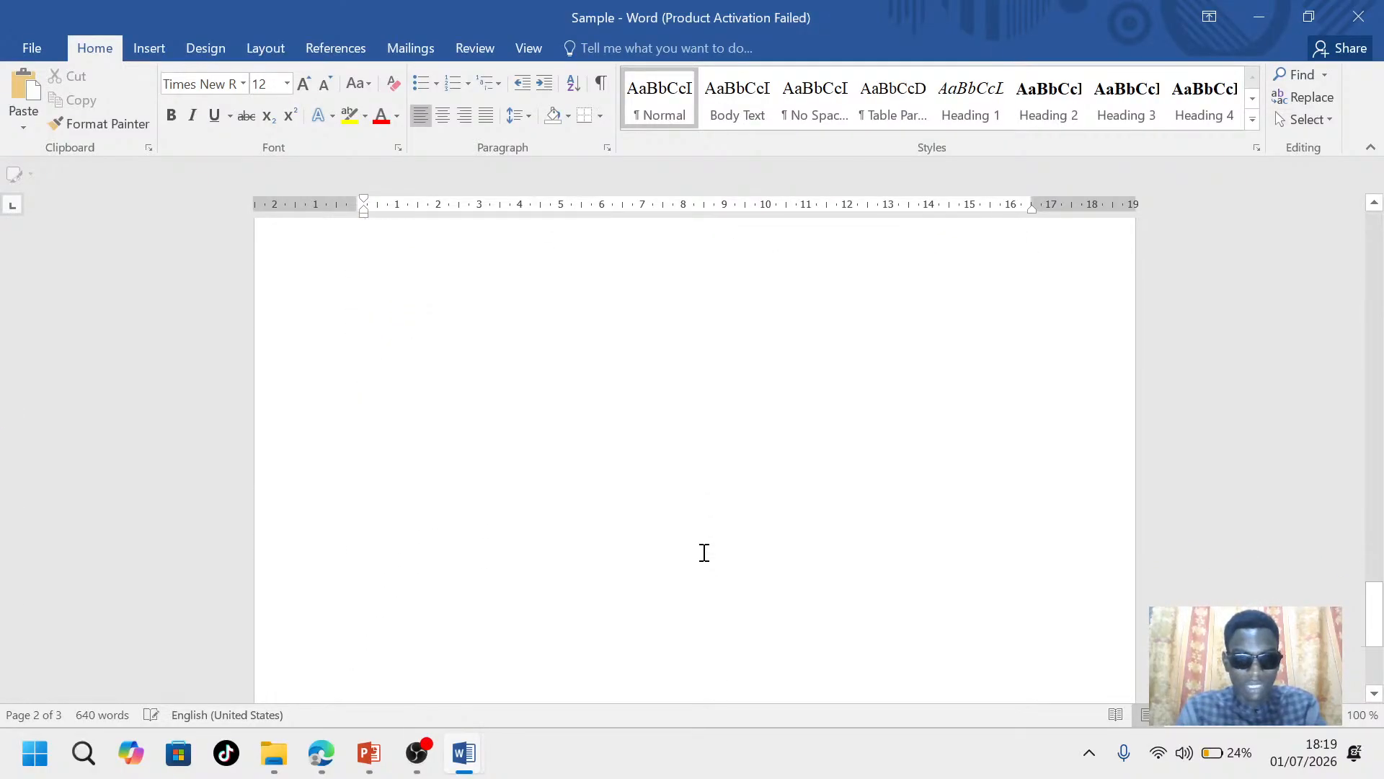
scroll(705, 553, "up", 15)
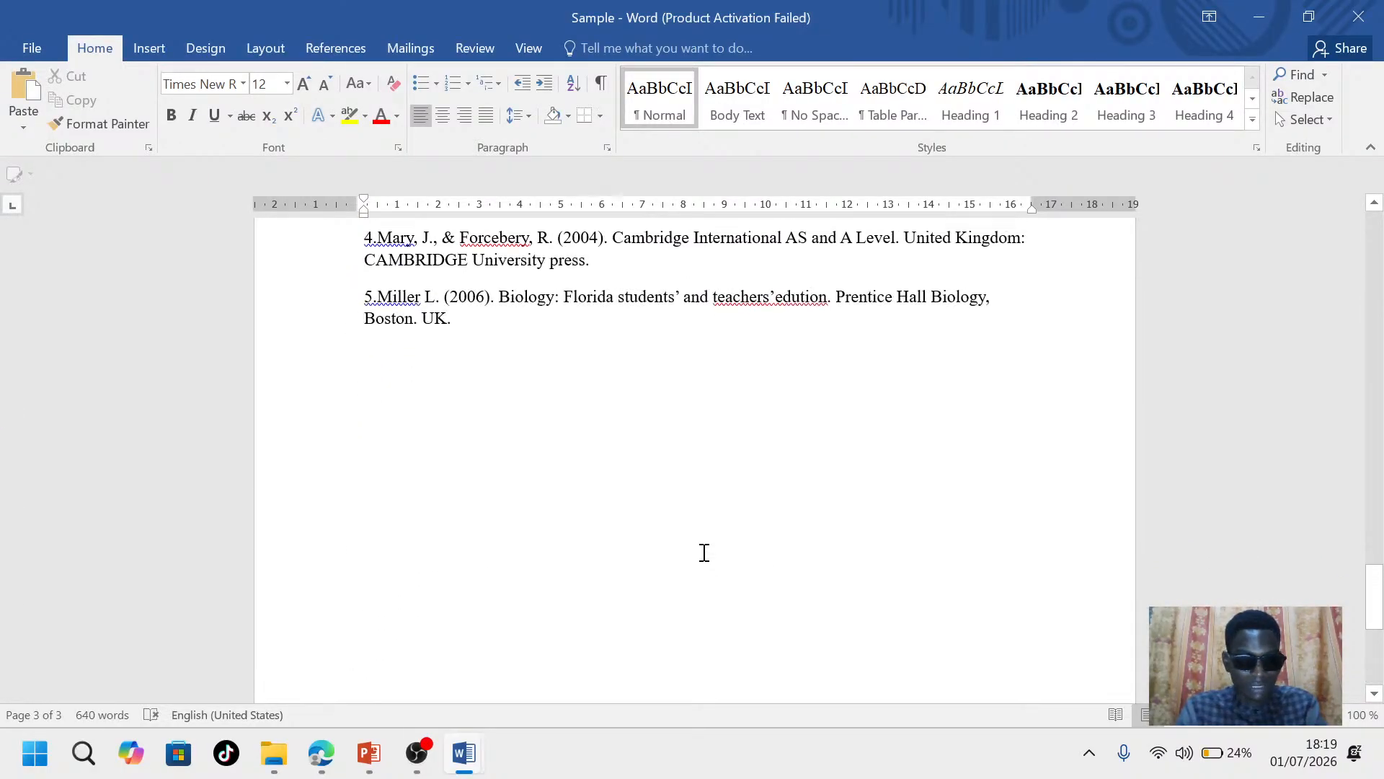
scroll(705, 553, "up", 20)
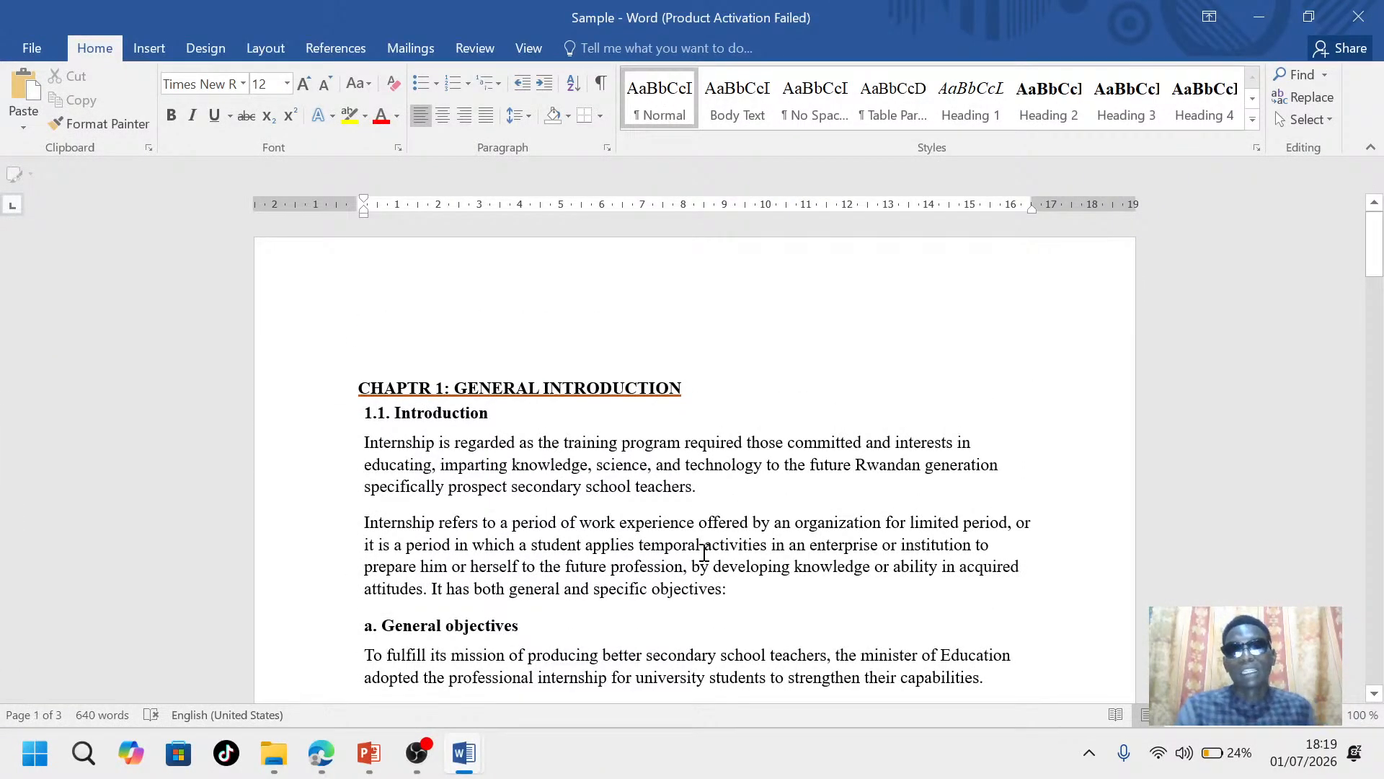
scroll(727, 570, "down", 2)
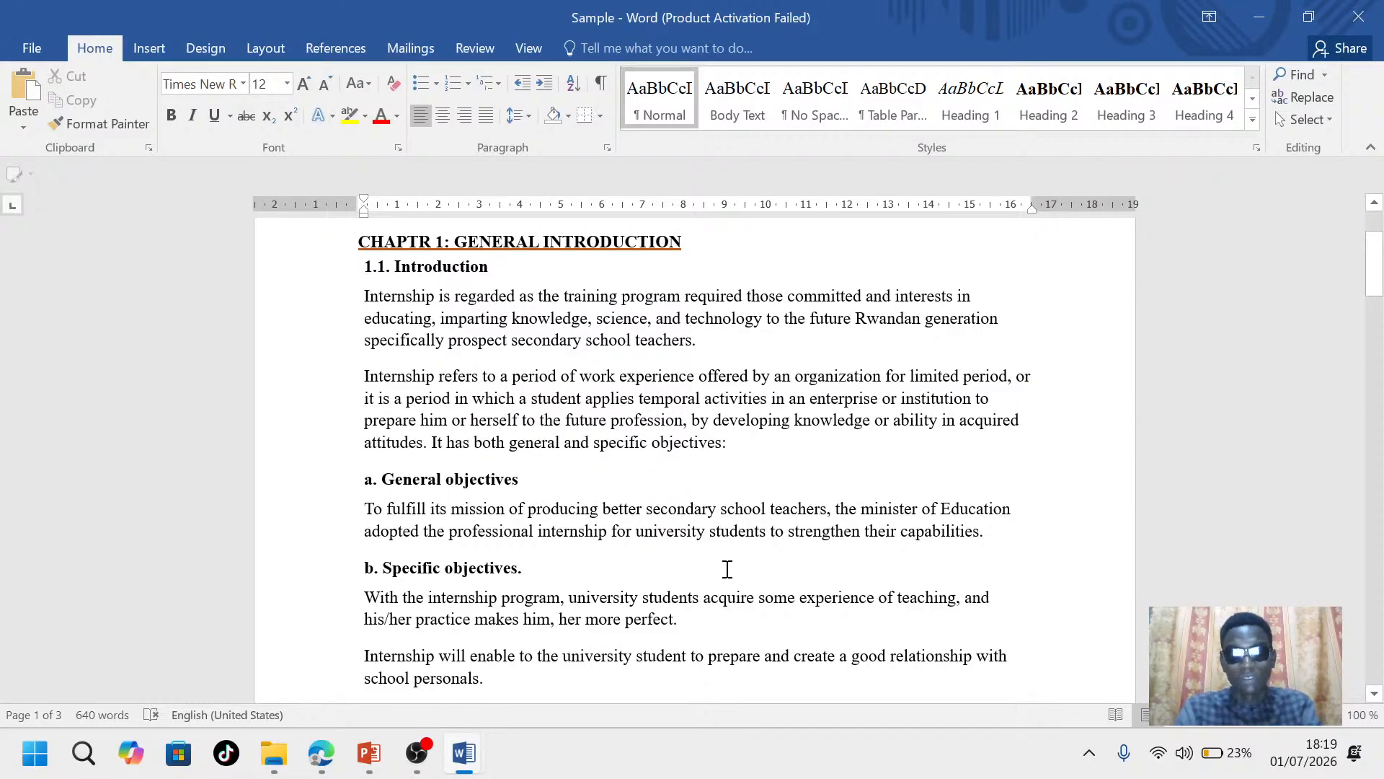
scroll(727, 570, "down", 18)
scroll(727, 569, "down", 7)
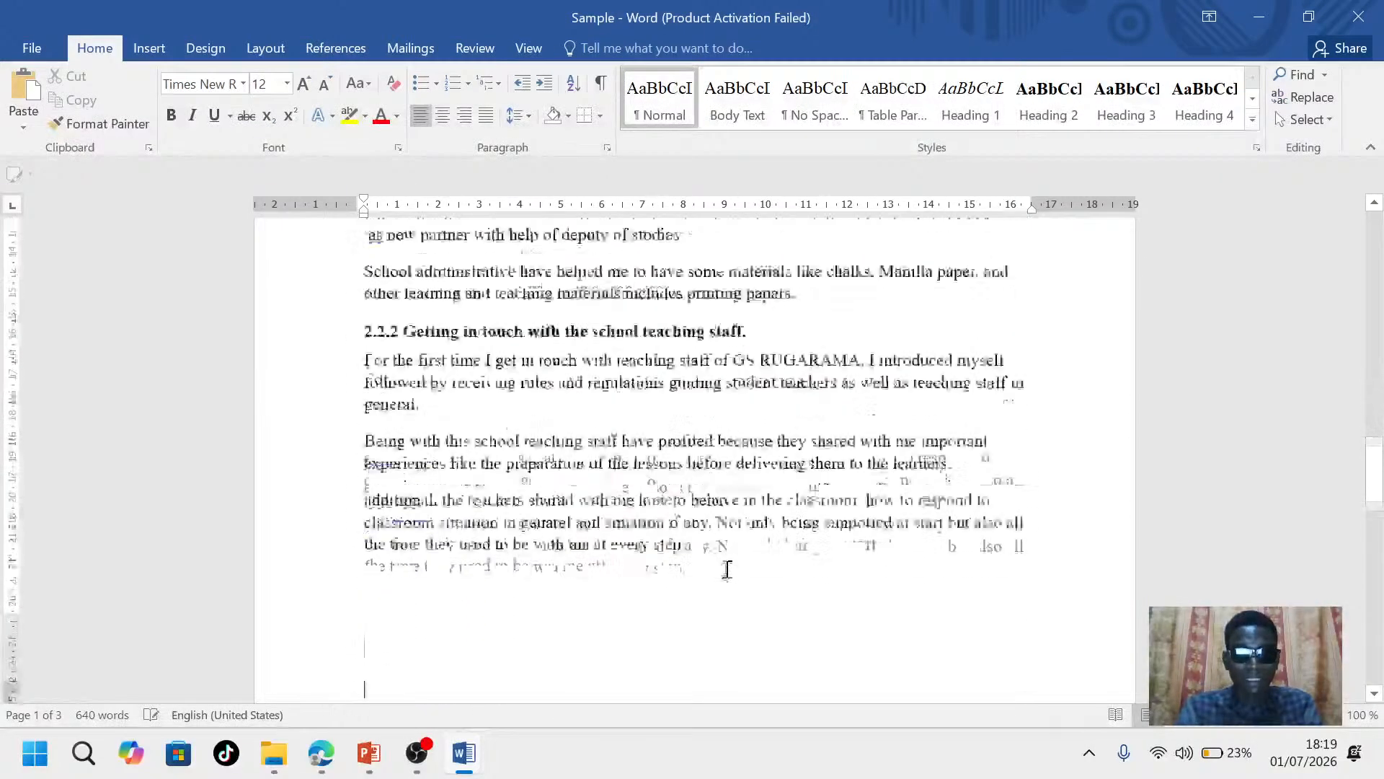
scroll(727, 570, "up", 18)
scroll(727, 569, "up", 10)
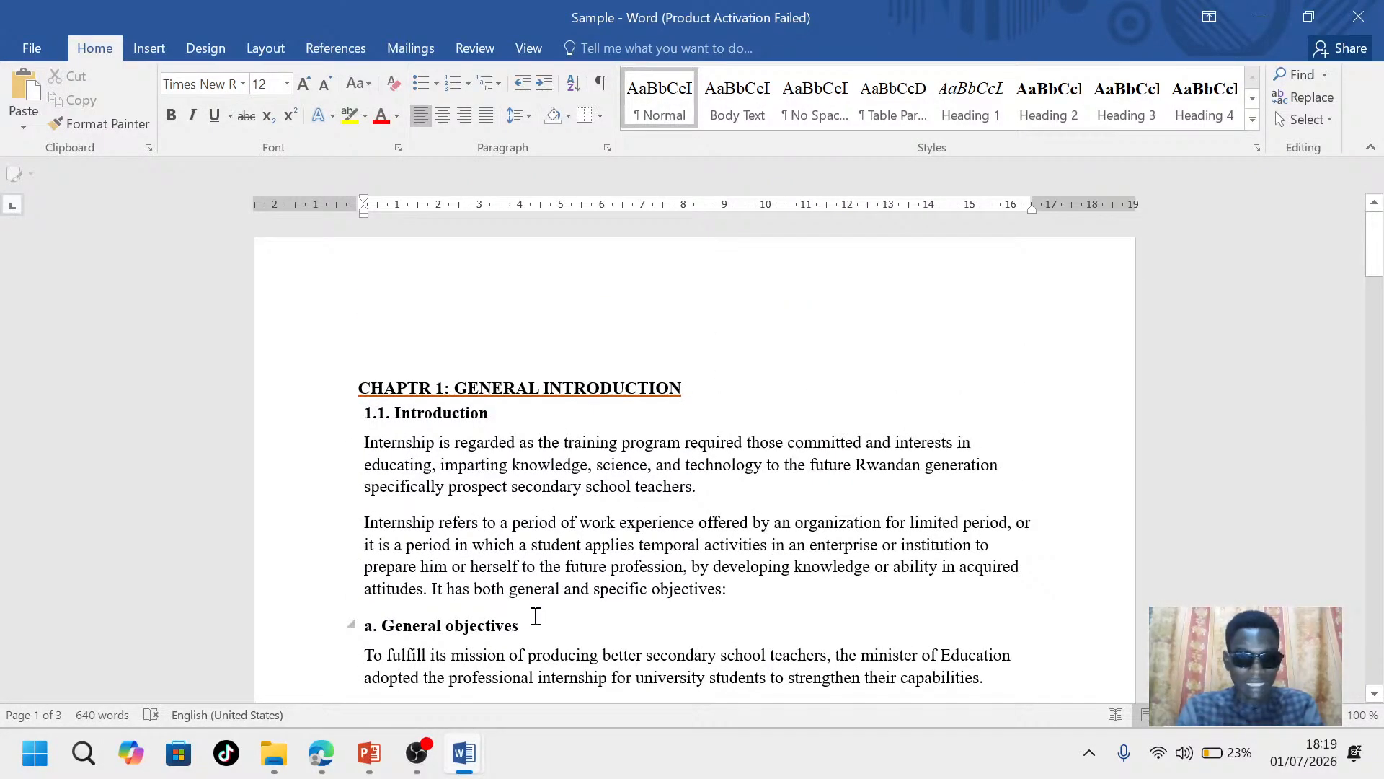
scroll(575, 570, "down", 3)
scroll(579, 565, "up", 2)
scroll(578, 566, "up", 2)
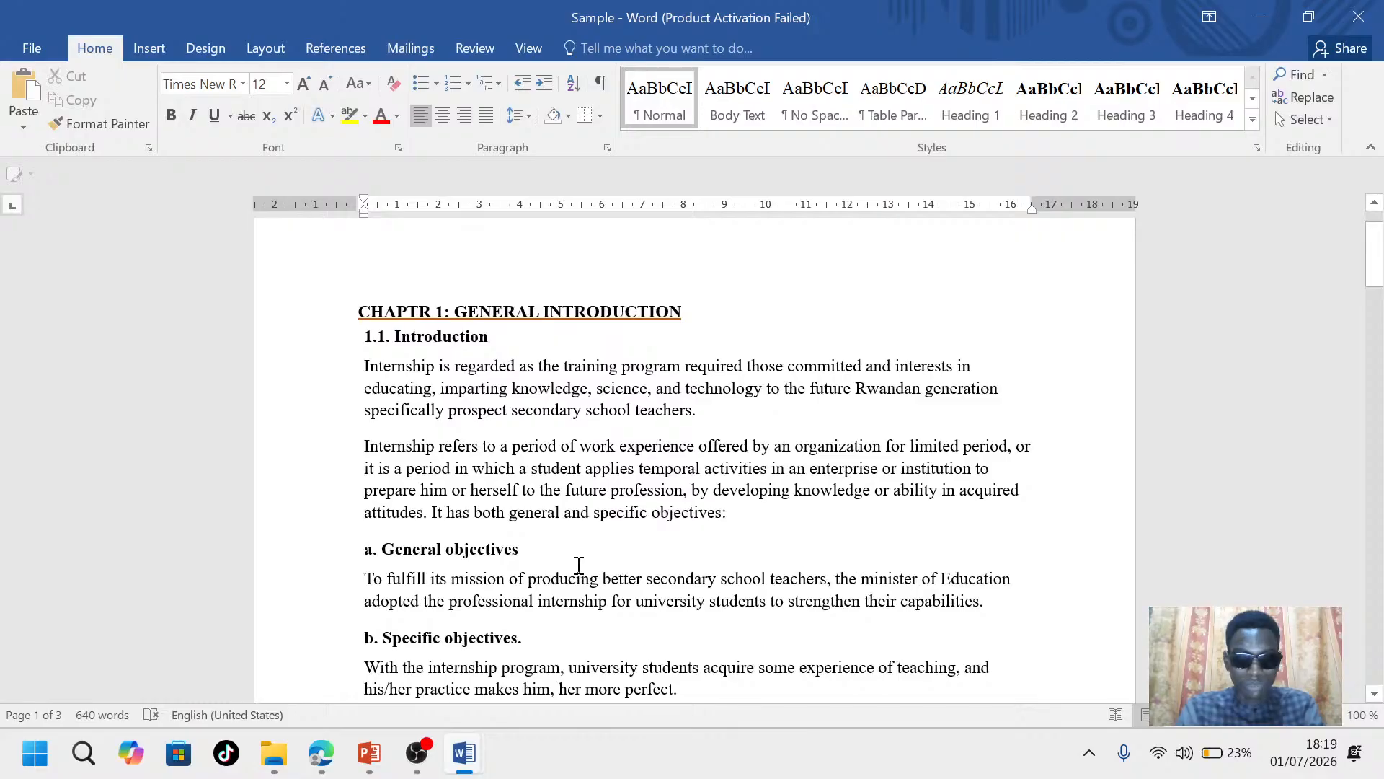
scroll(578, 566, "down", 2)
scroll(578, 565, "down", 5)
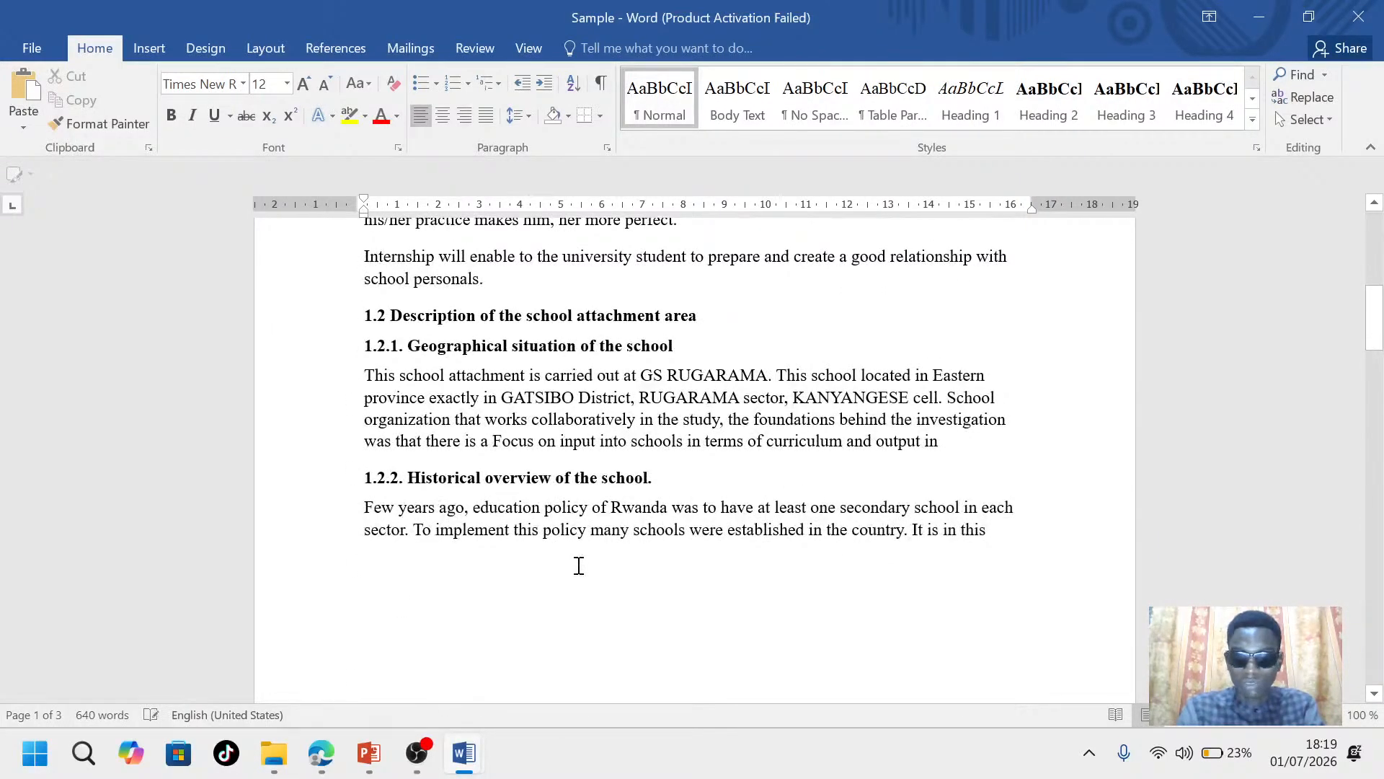
scroll(578, 565, "down", 5)
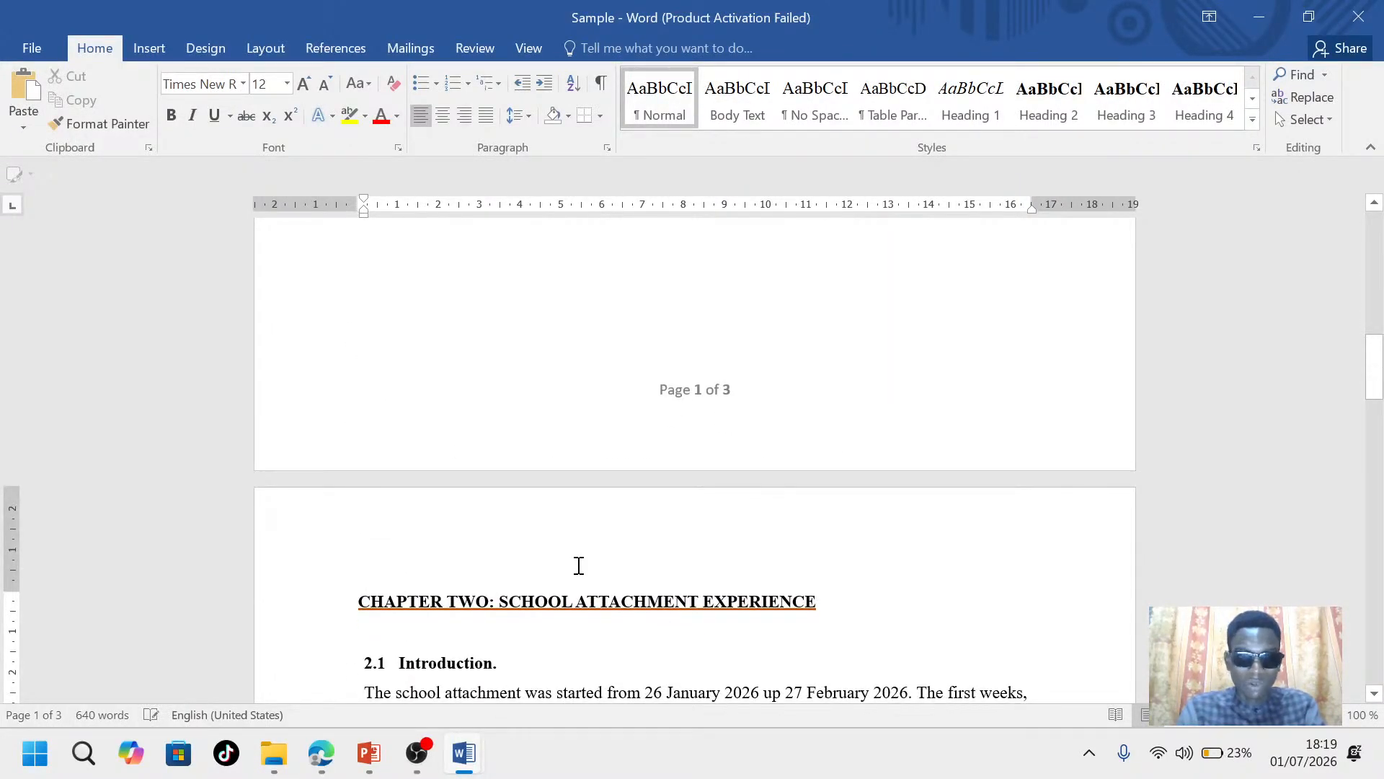
scroll(578, 565, "down", 2)
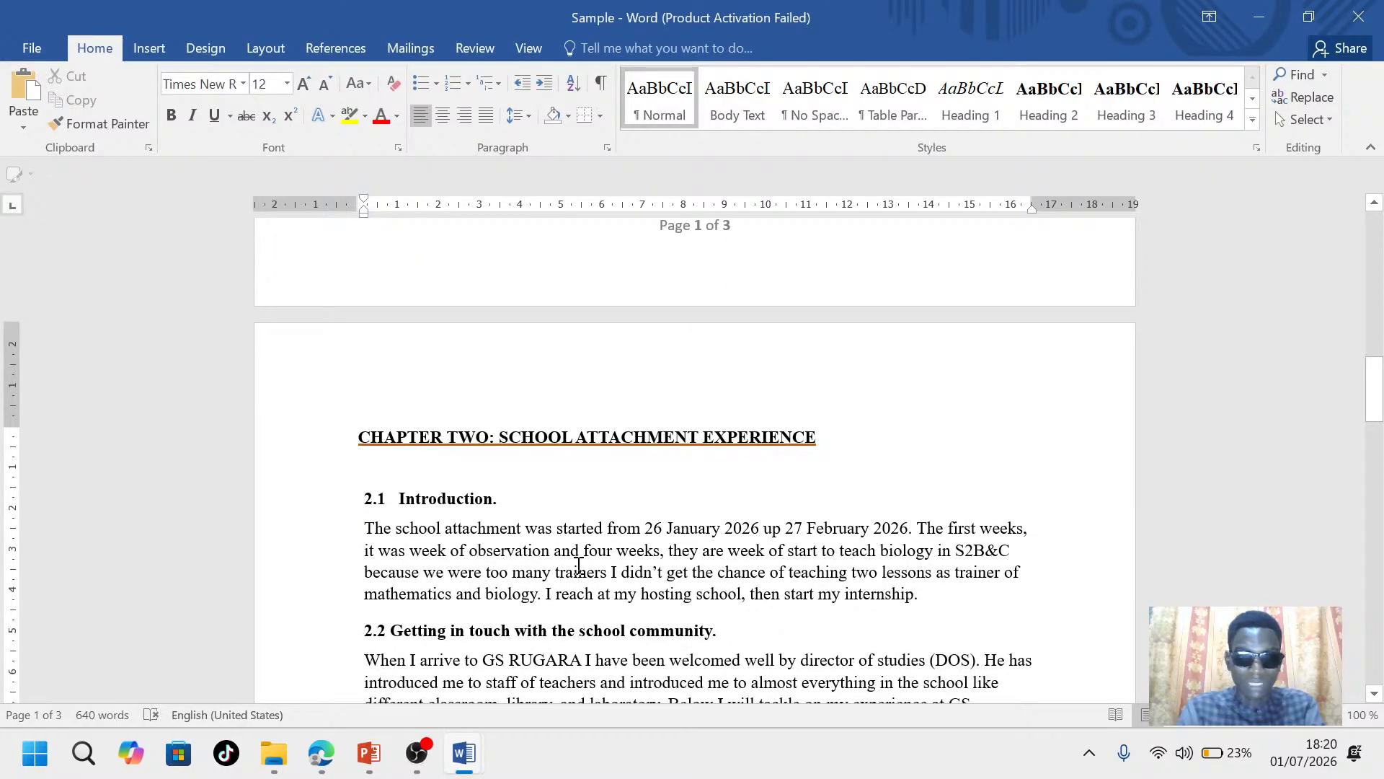
scroll(579, 565, "down", 10)
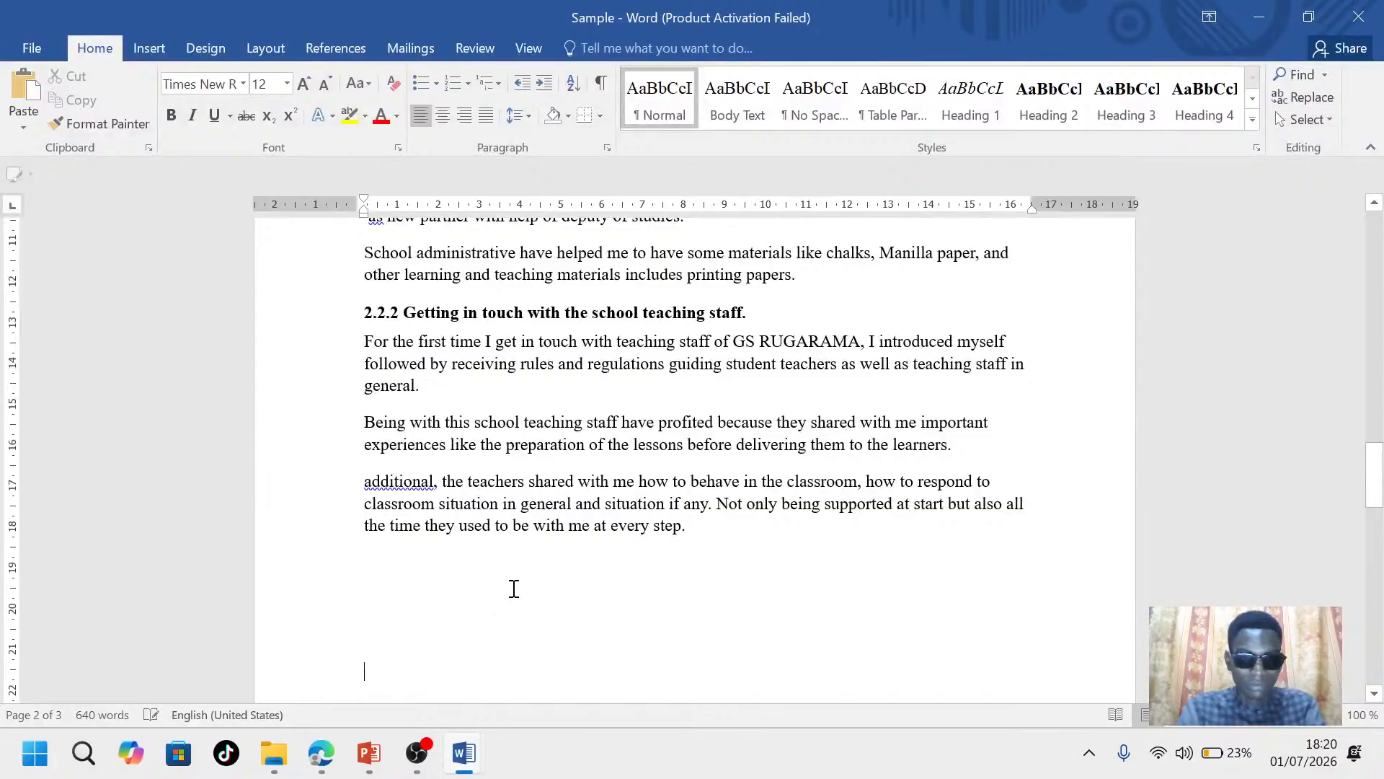
scroll(514, 588, "up", 15)
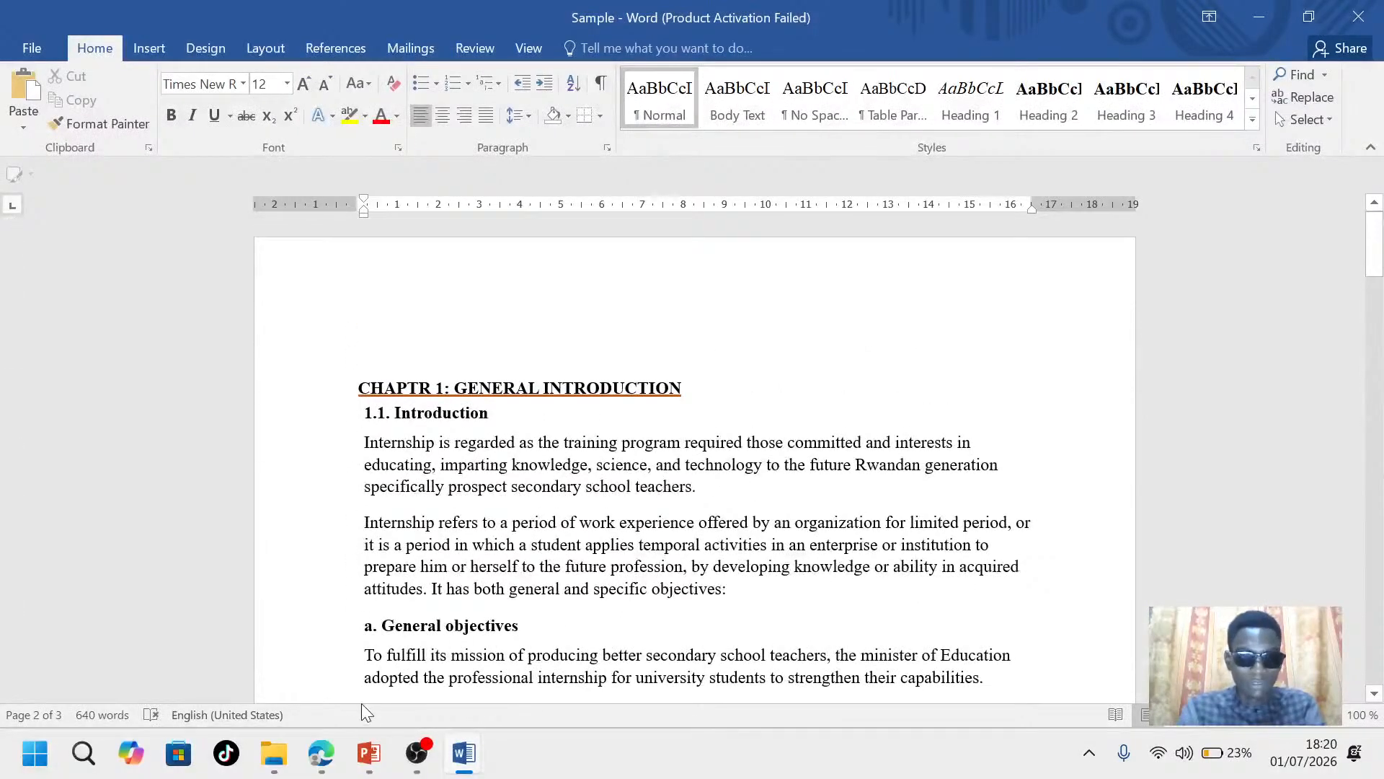
Check the live stream dashboard in YouTube Studio and return to the Sample document in Word
left_click(324, 759)
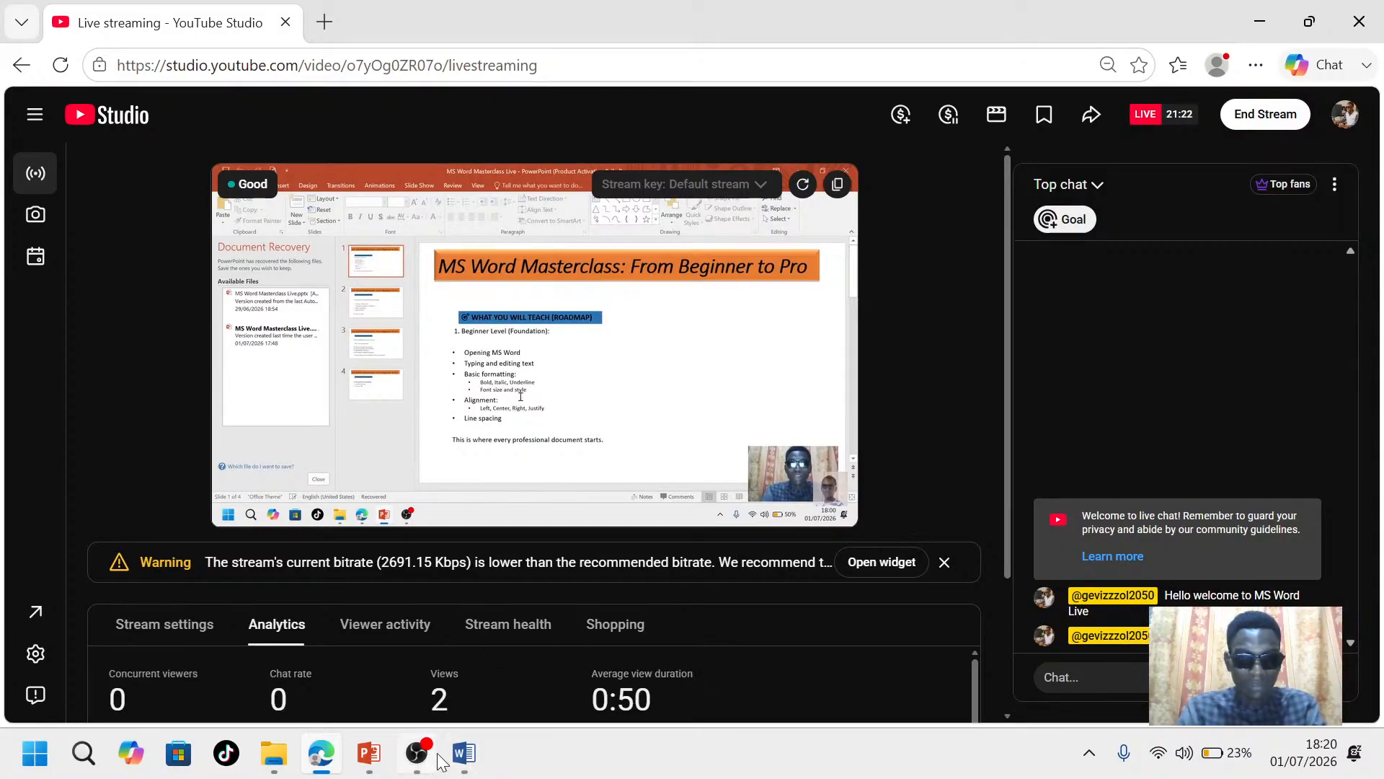
mouse_move(468, 766)
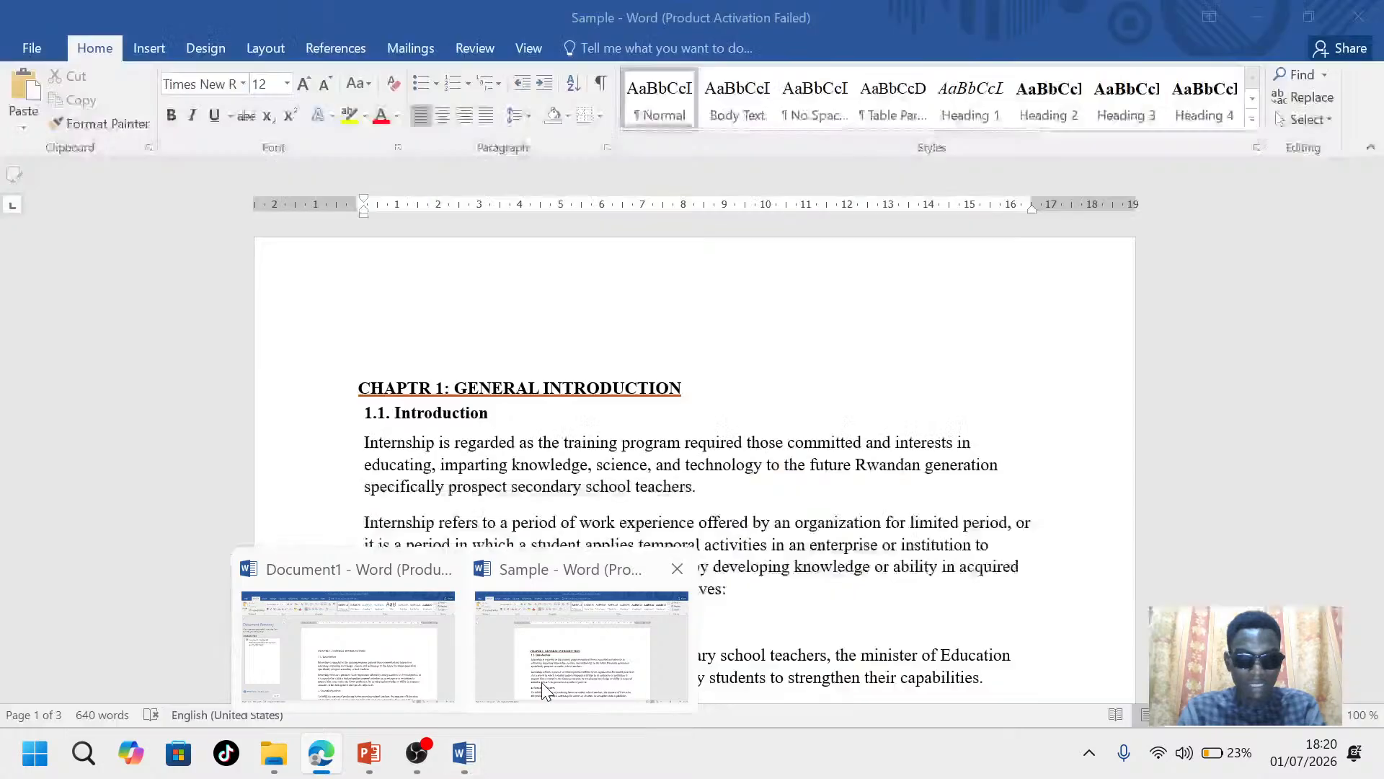
left_click(610, 631)
scroll(705, 566, "down", 1)
scroll(707, 566, "up", 1)
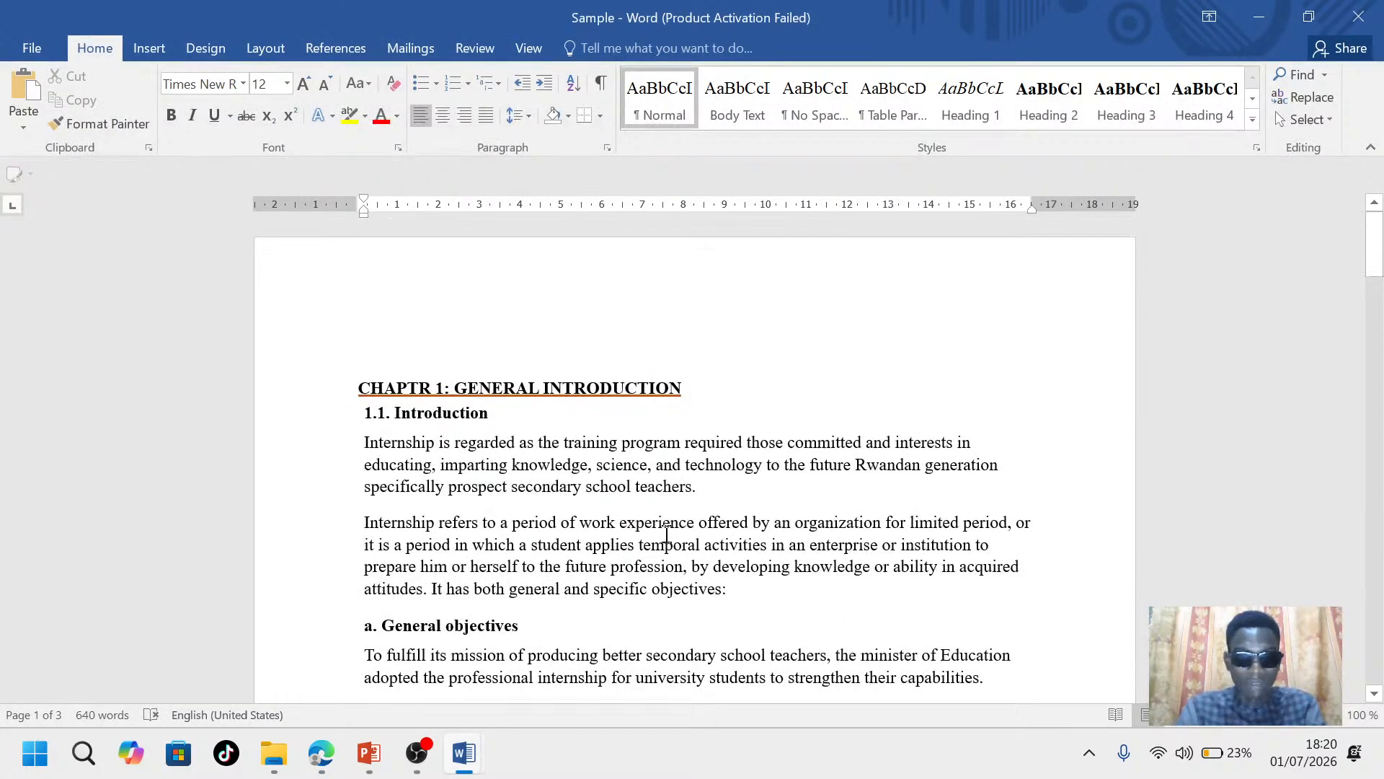
Reduce the top page margin above the Chapter 1 title
left_click(418, 359)
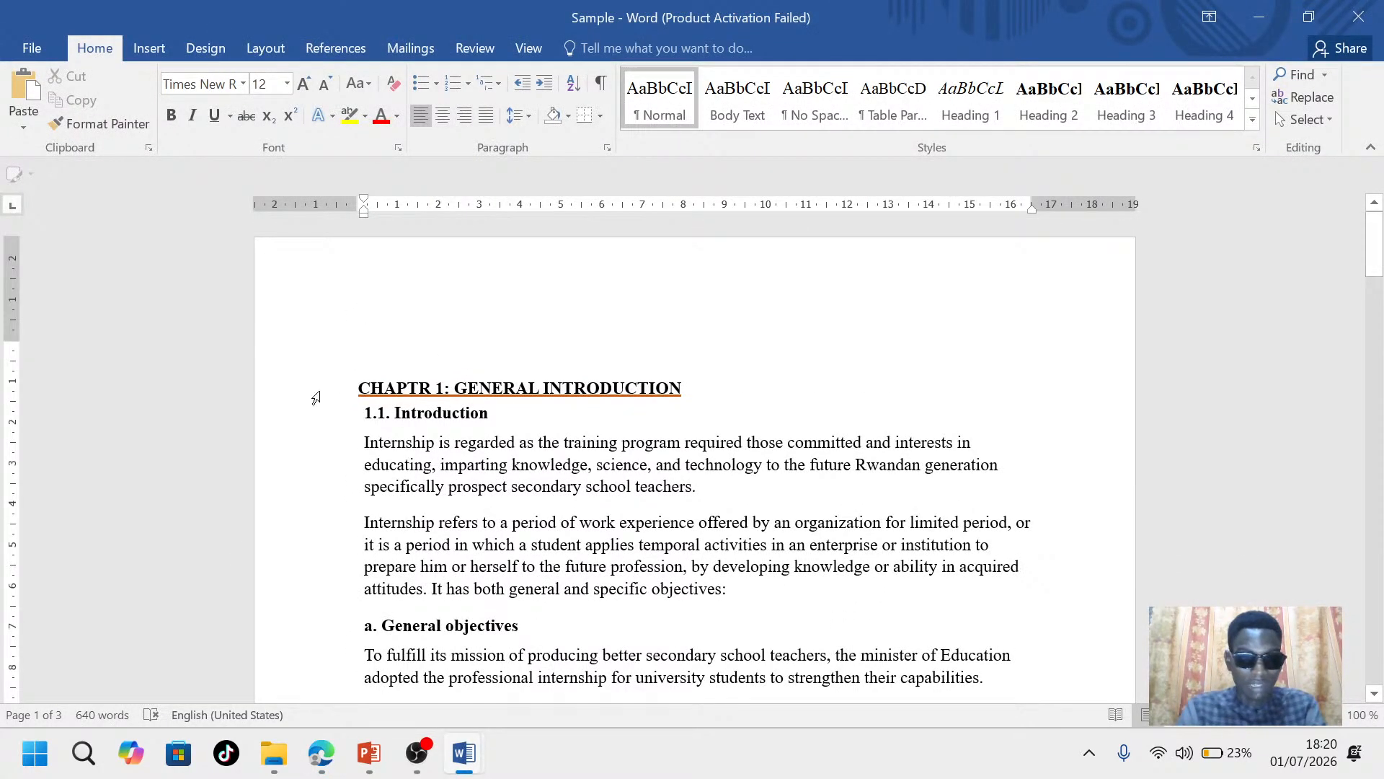
left_click_drag(11, 342, 10, 292)
Insert a blank paragraph above the Chapter Two title and another above "REFERENCE" so each starts on a new page
scroll(440, 520, "down", 5)
scroll(440, 520, "down", 10)
scroll(440, 521, "up", 3)
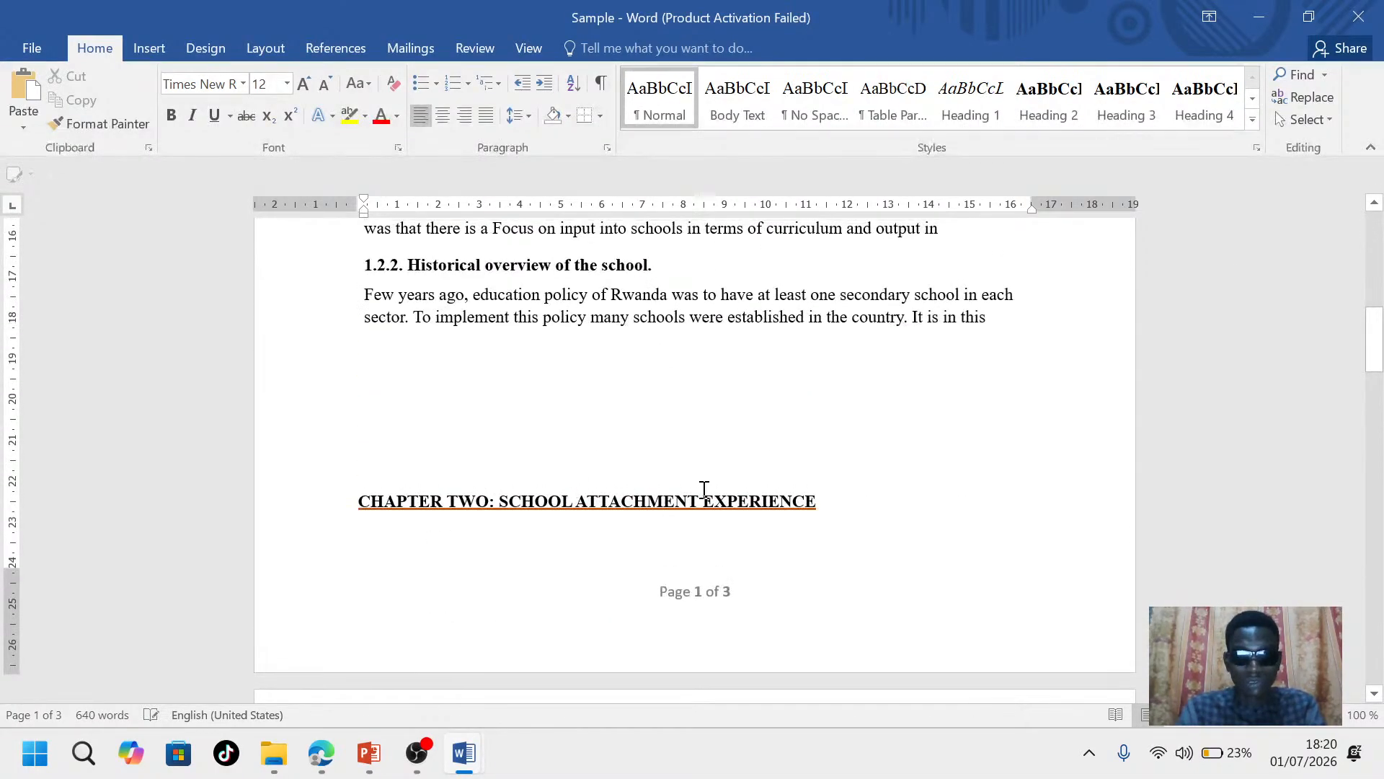
key("Return")
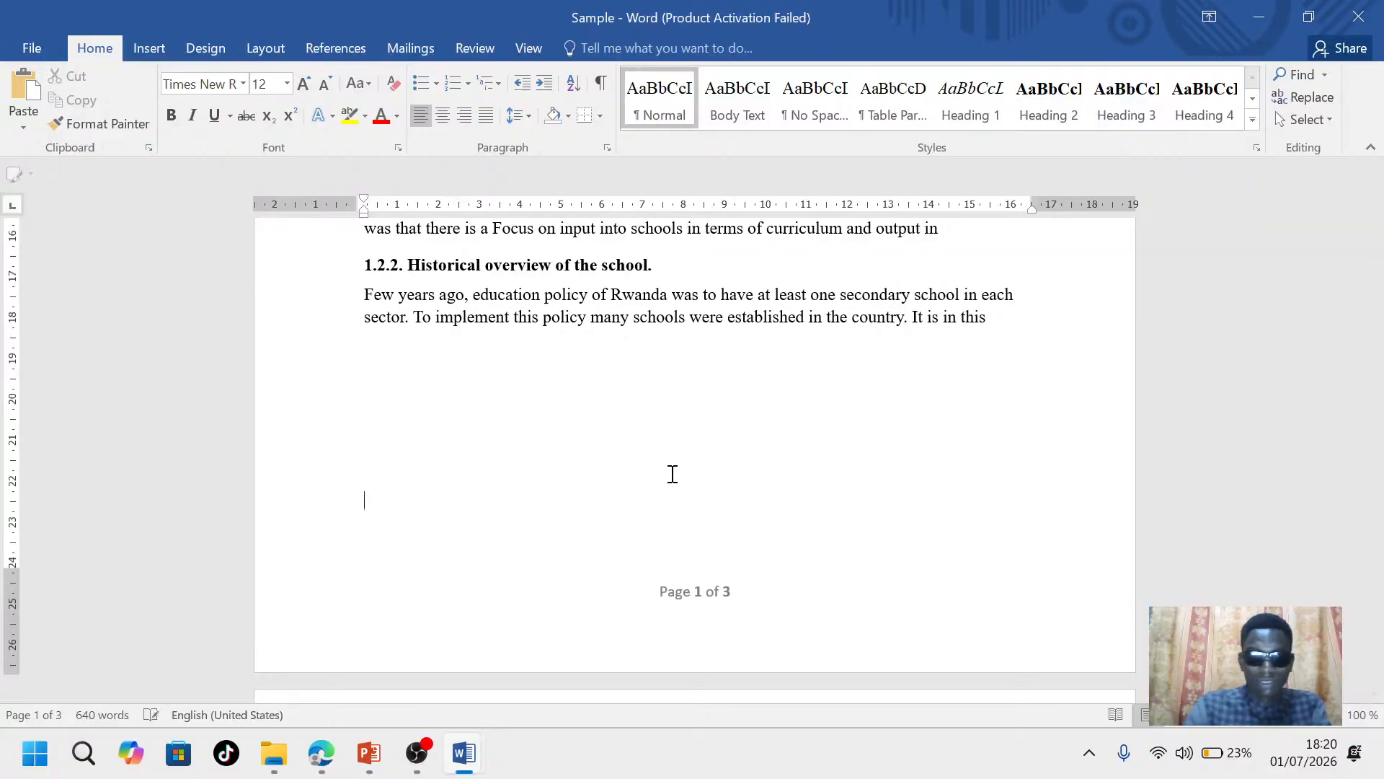
scroll(652, 513, "down", 9)
scroll(652, 512, "down", 8)
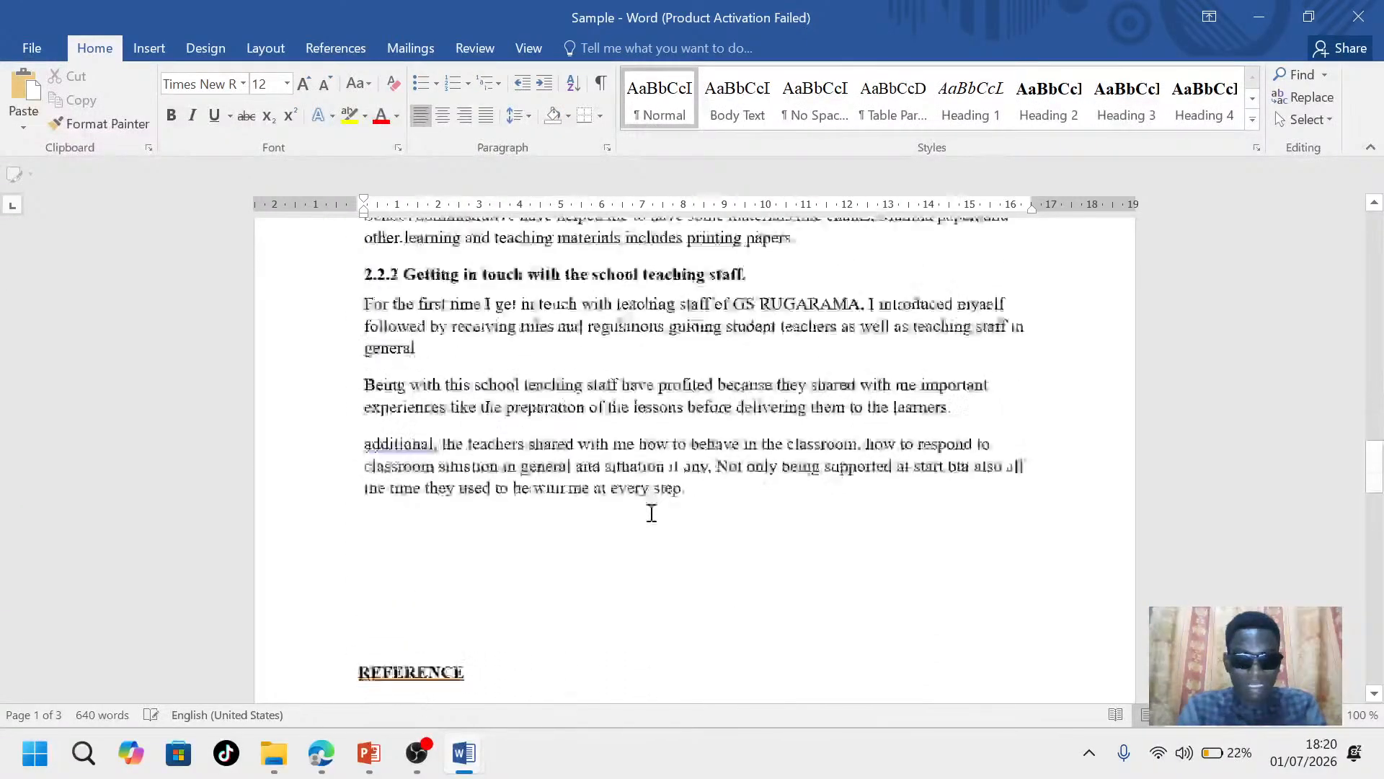
key("Return")
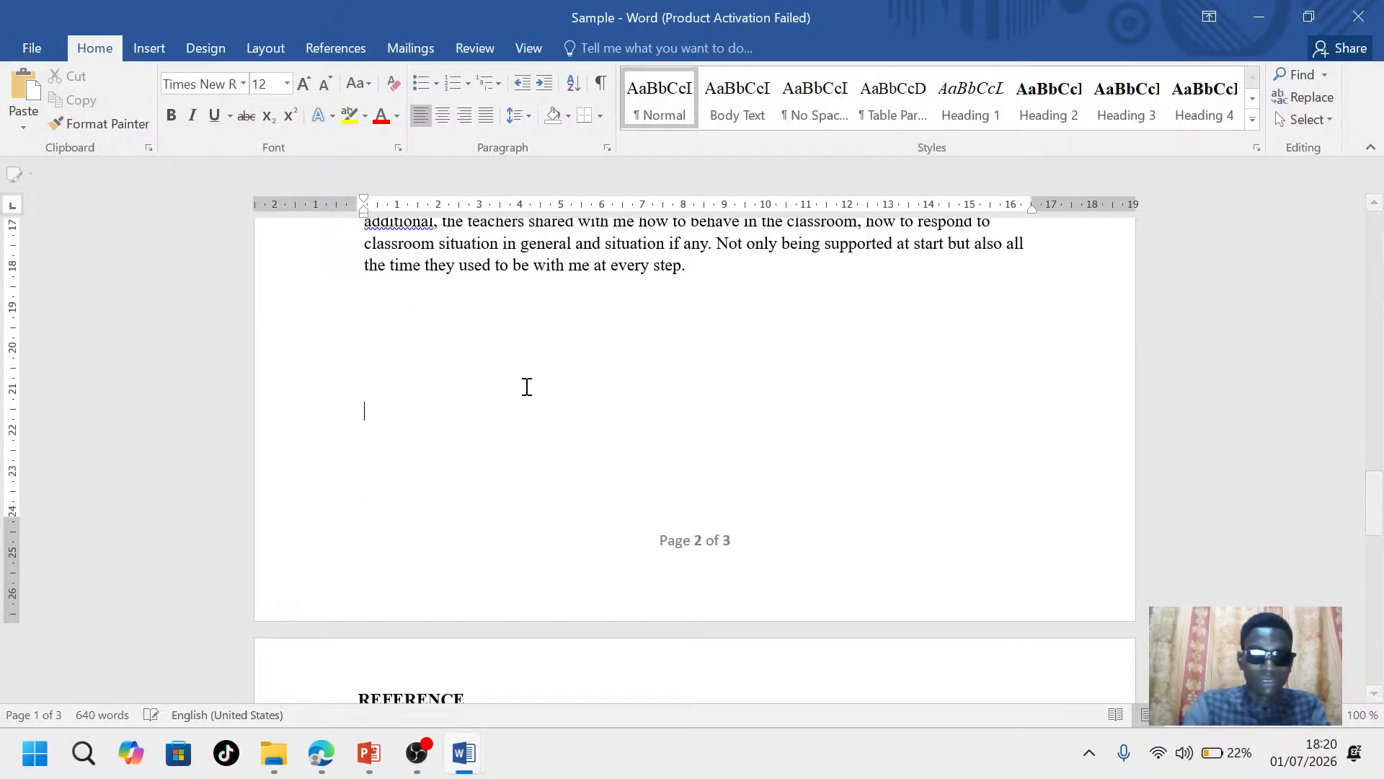
Insert an Automatic Table 1 table of contents in the blank line above the Chapter 1 title
scroll(532, 421, "up", 17)
scroll(533, 416, "up", 10)
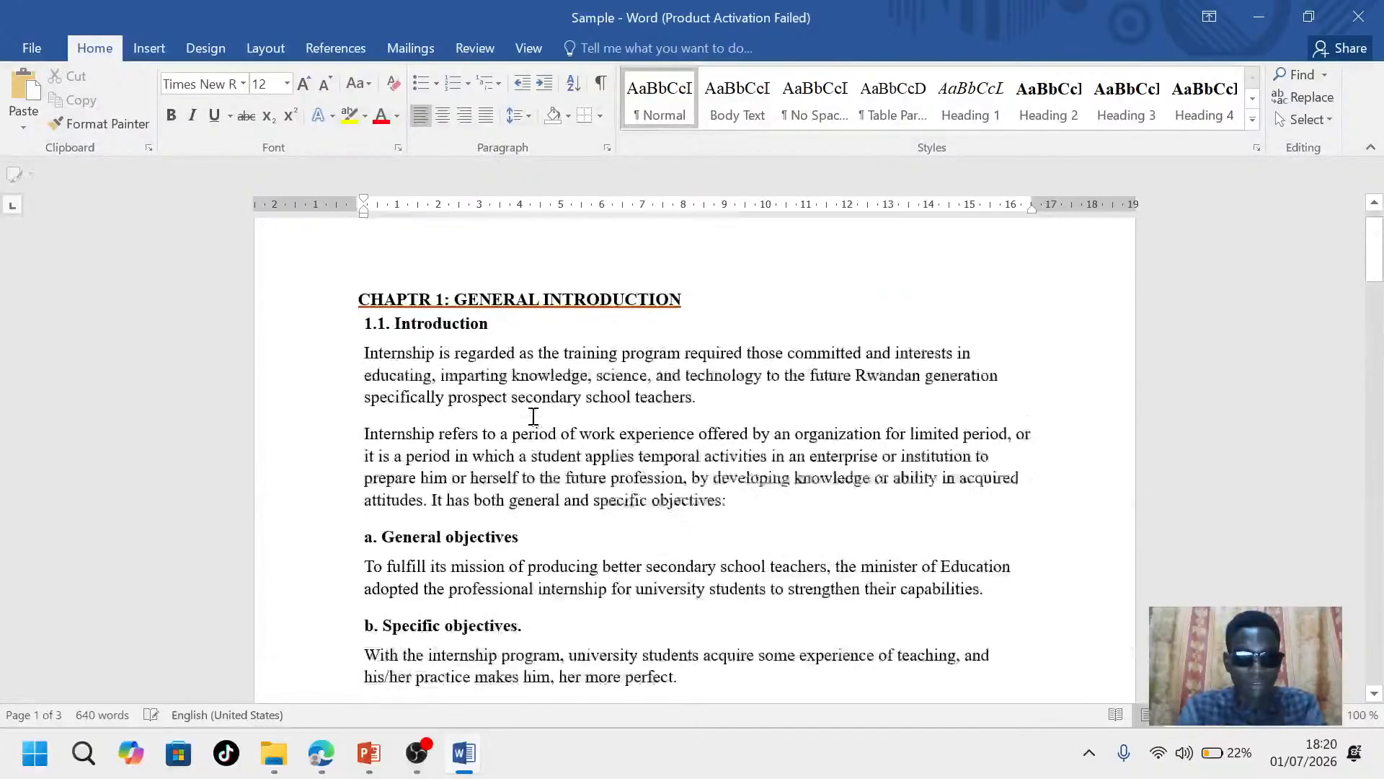
left_click(403, 281)
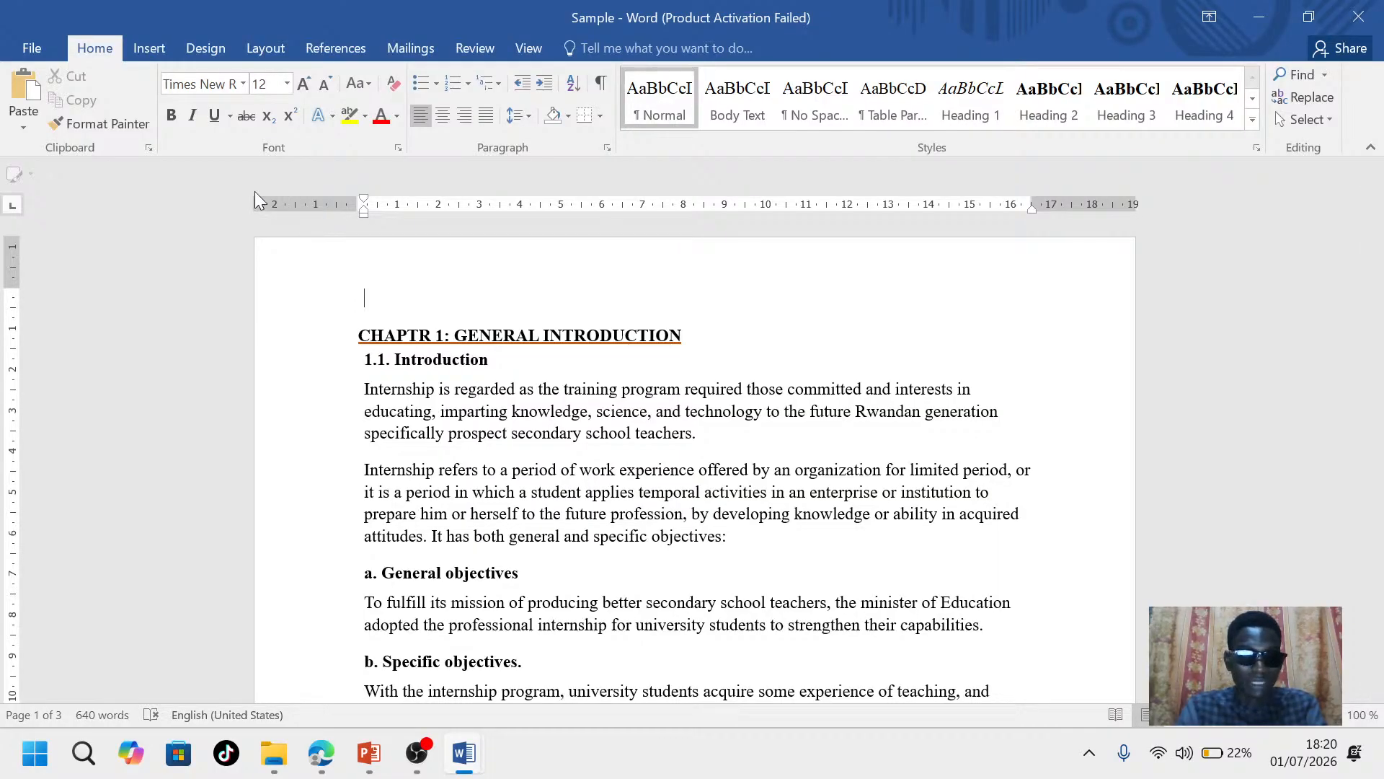
left_click(347, 48)
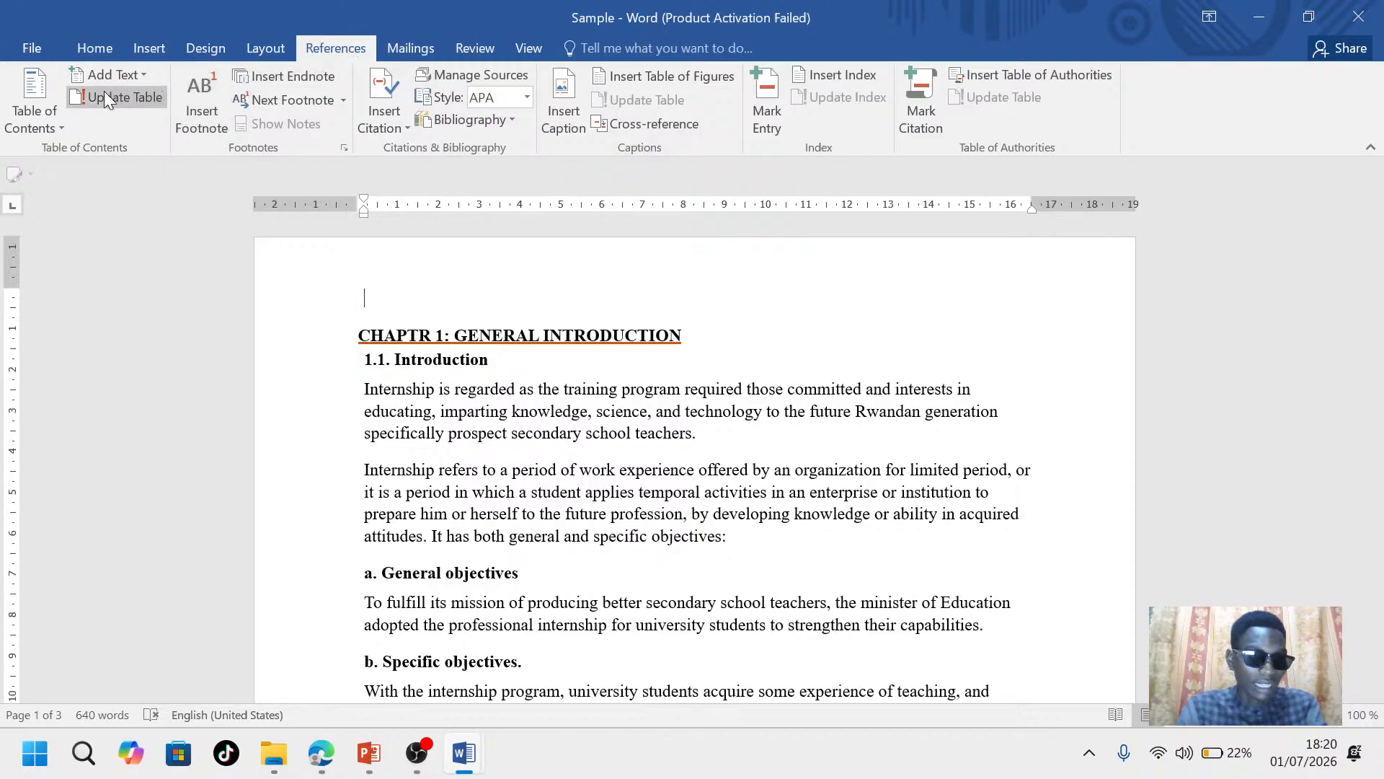
left_click(62, 127)
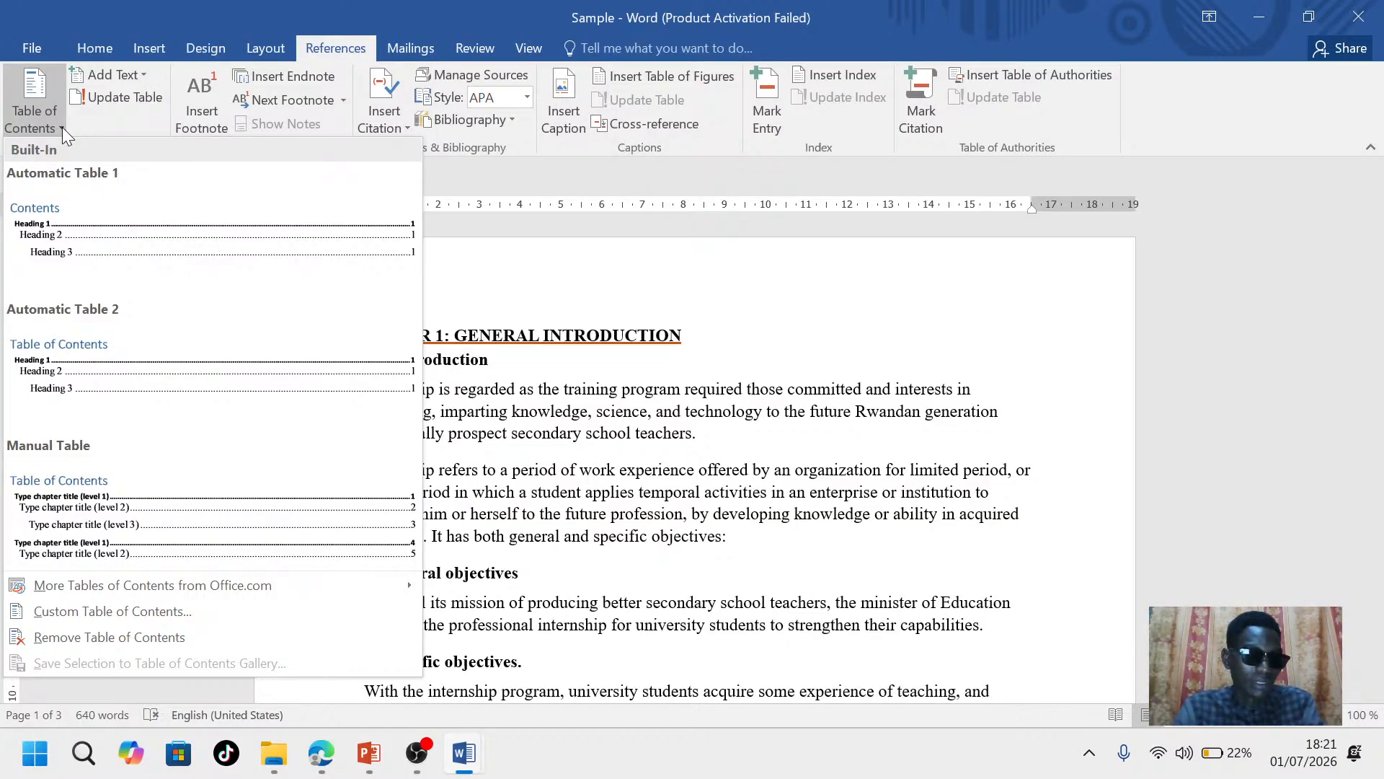
left_click(131, 238)
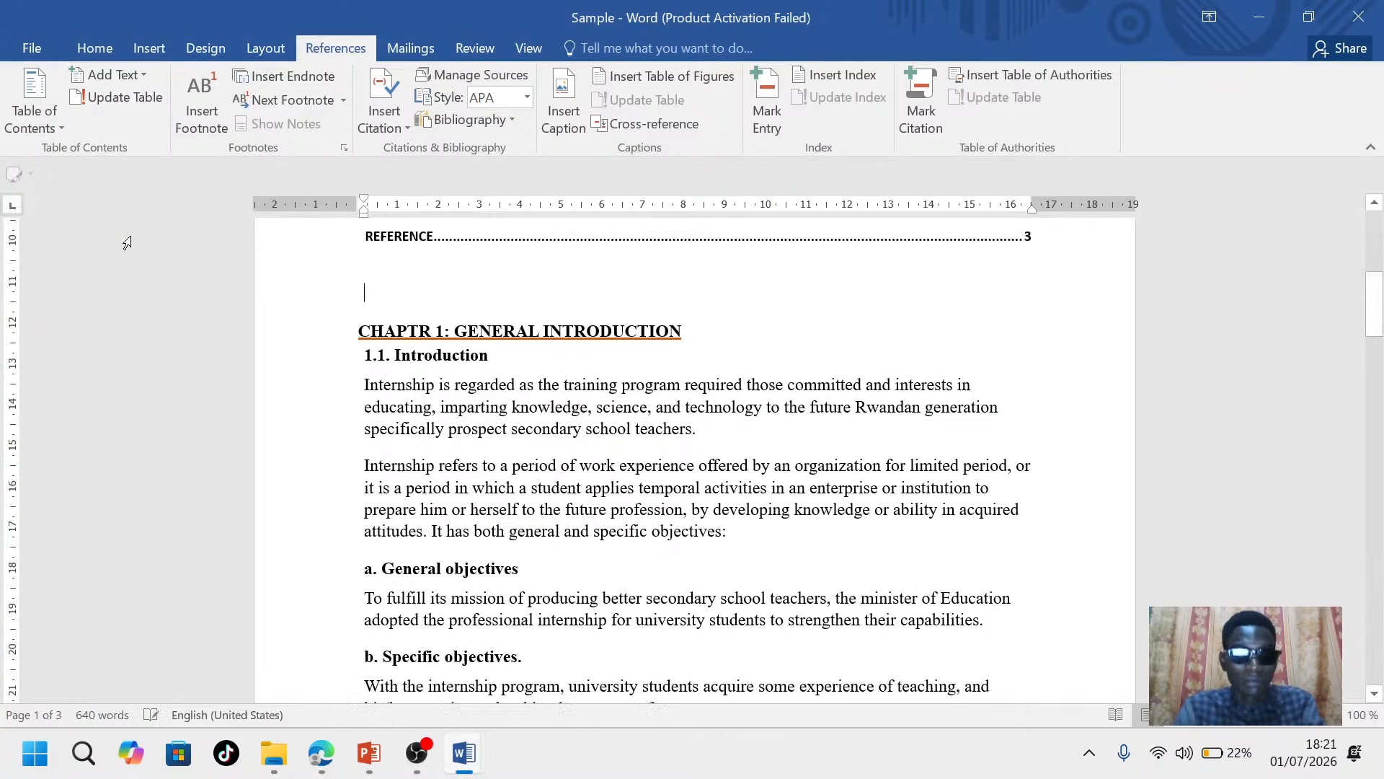
scroll(537, 428, "up", 6)
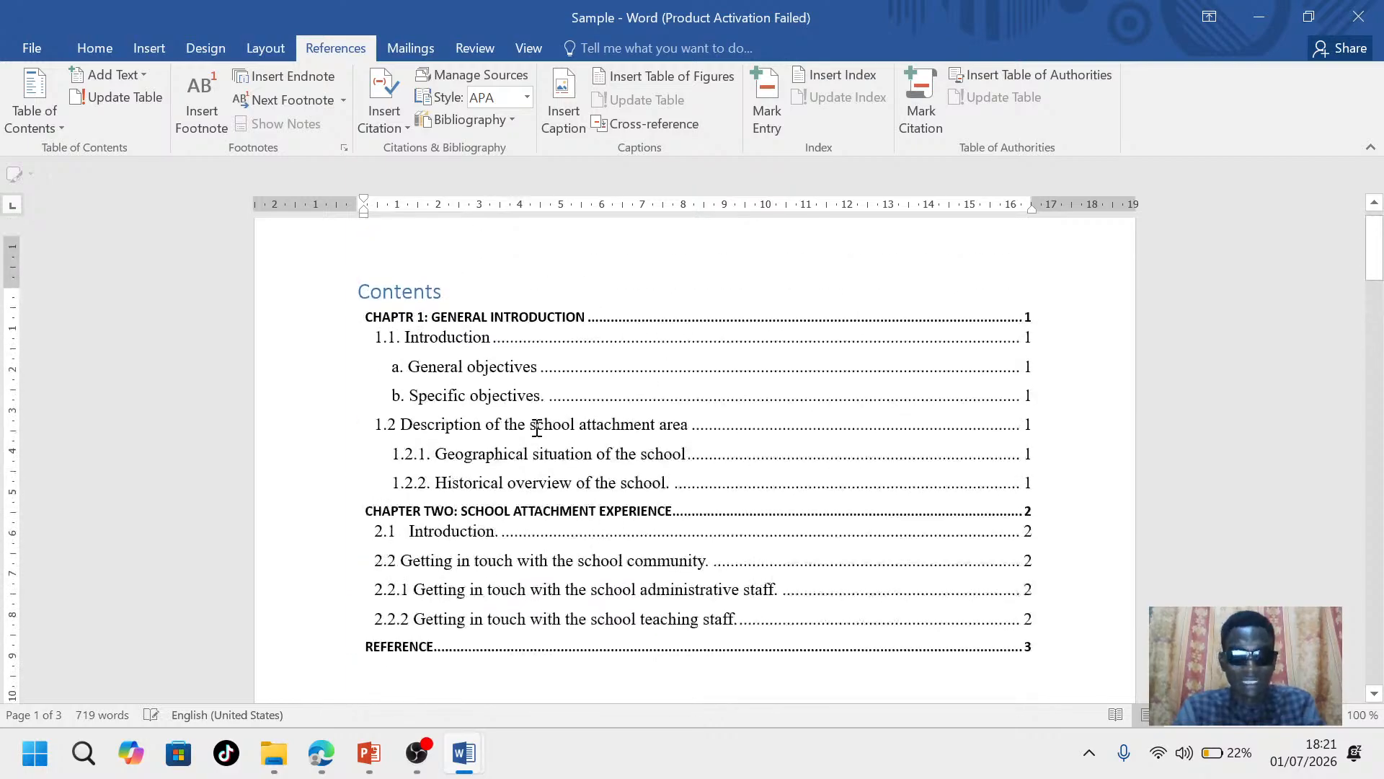
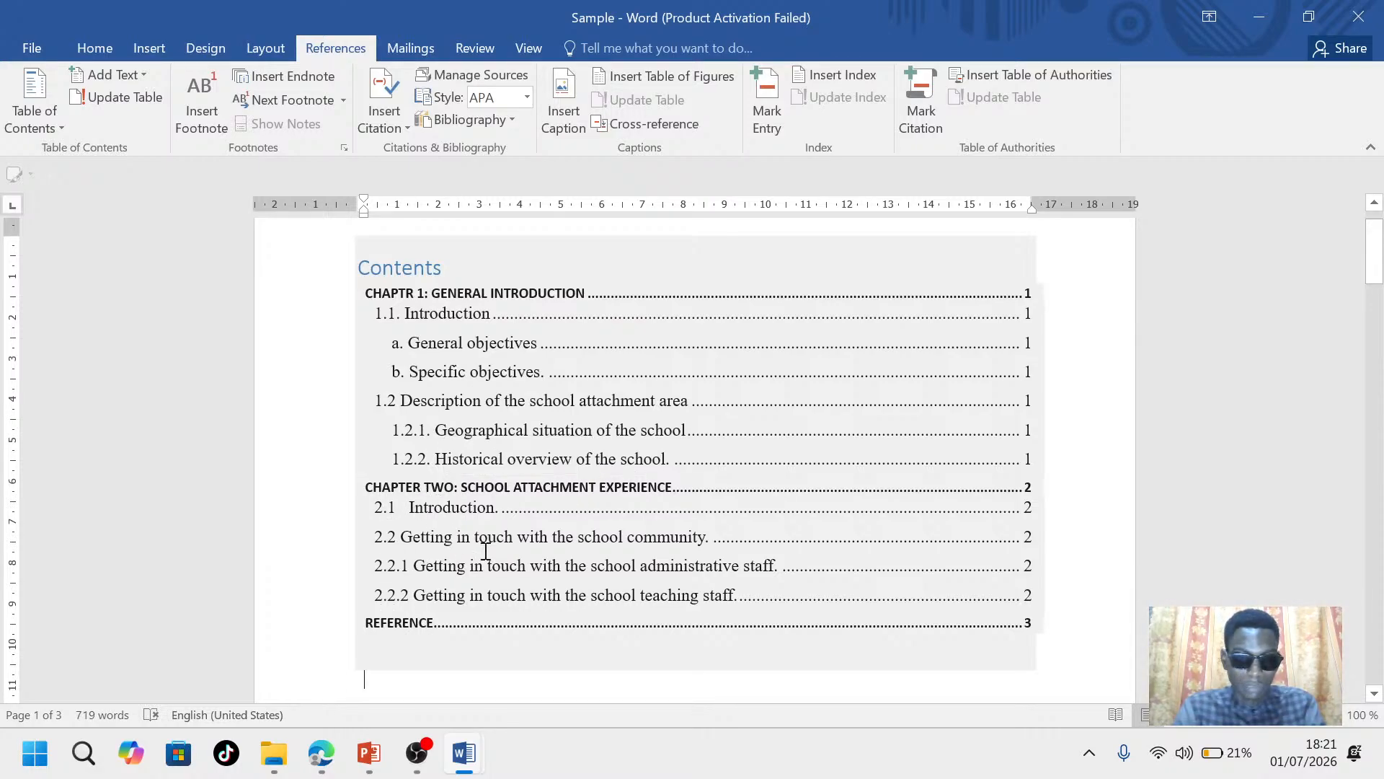
Insert blank paragraphs between the table of contents and the Chapter 1 title so the chapter starts on a new page
scroll(484, 548, "down", 3)
scroll(484, 550, "down", 2)
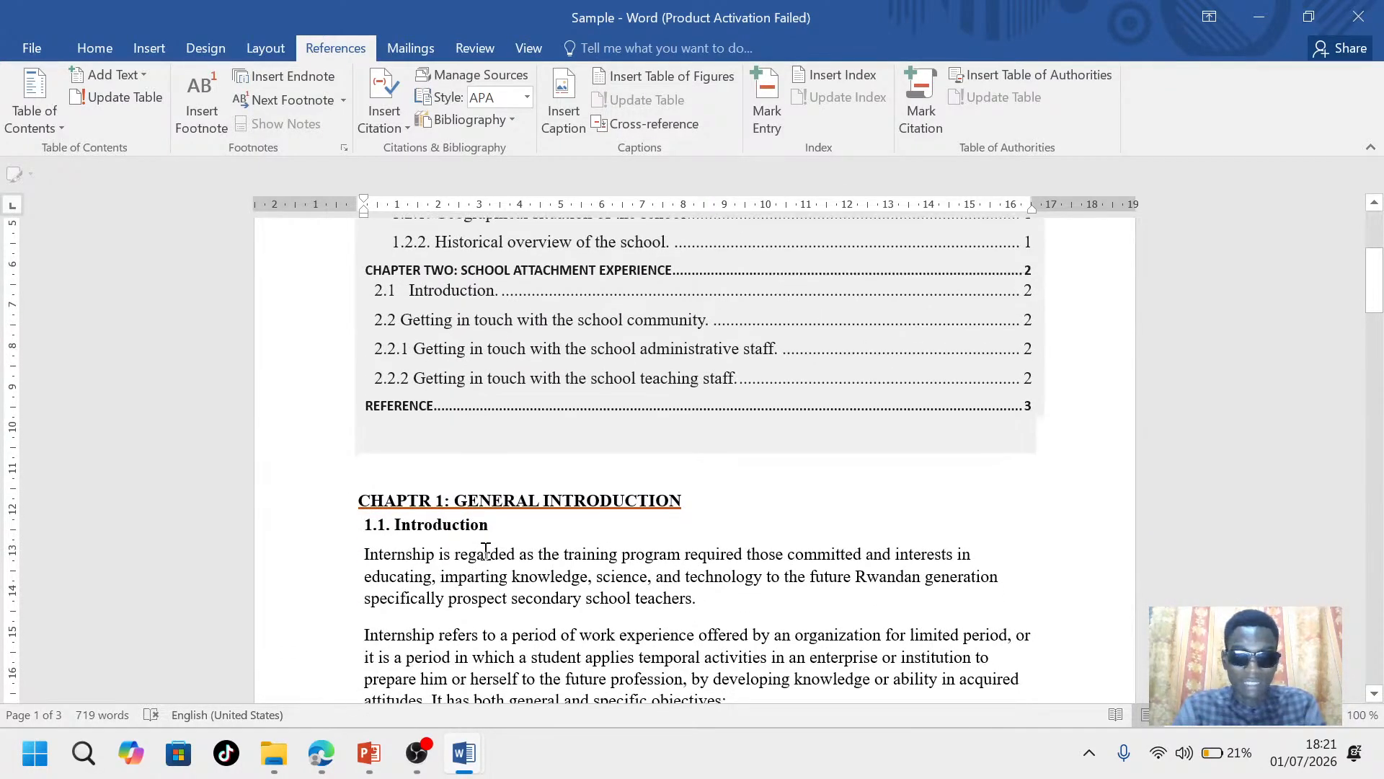
scroll(487, 552, "down", 5)
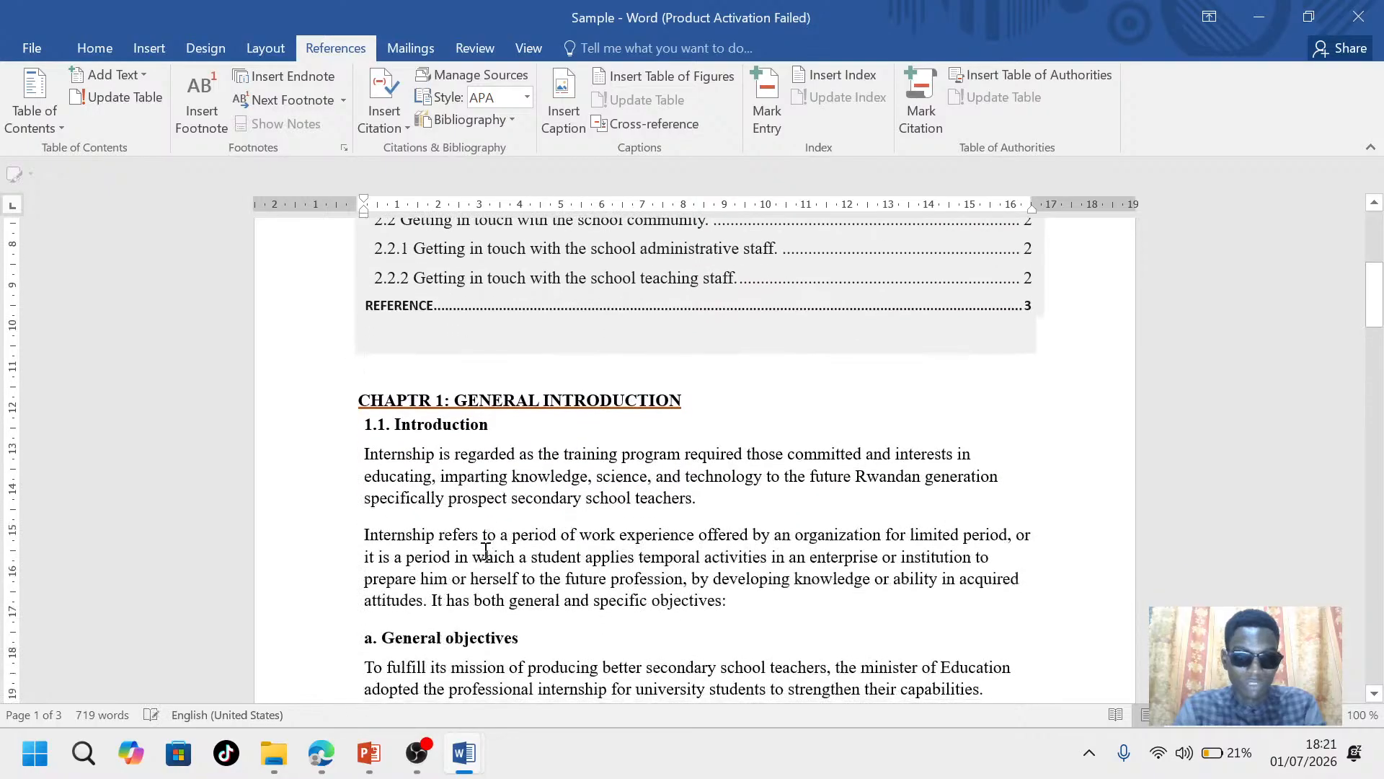
scroll(485, 552, "up", 4)
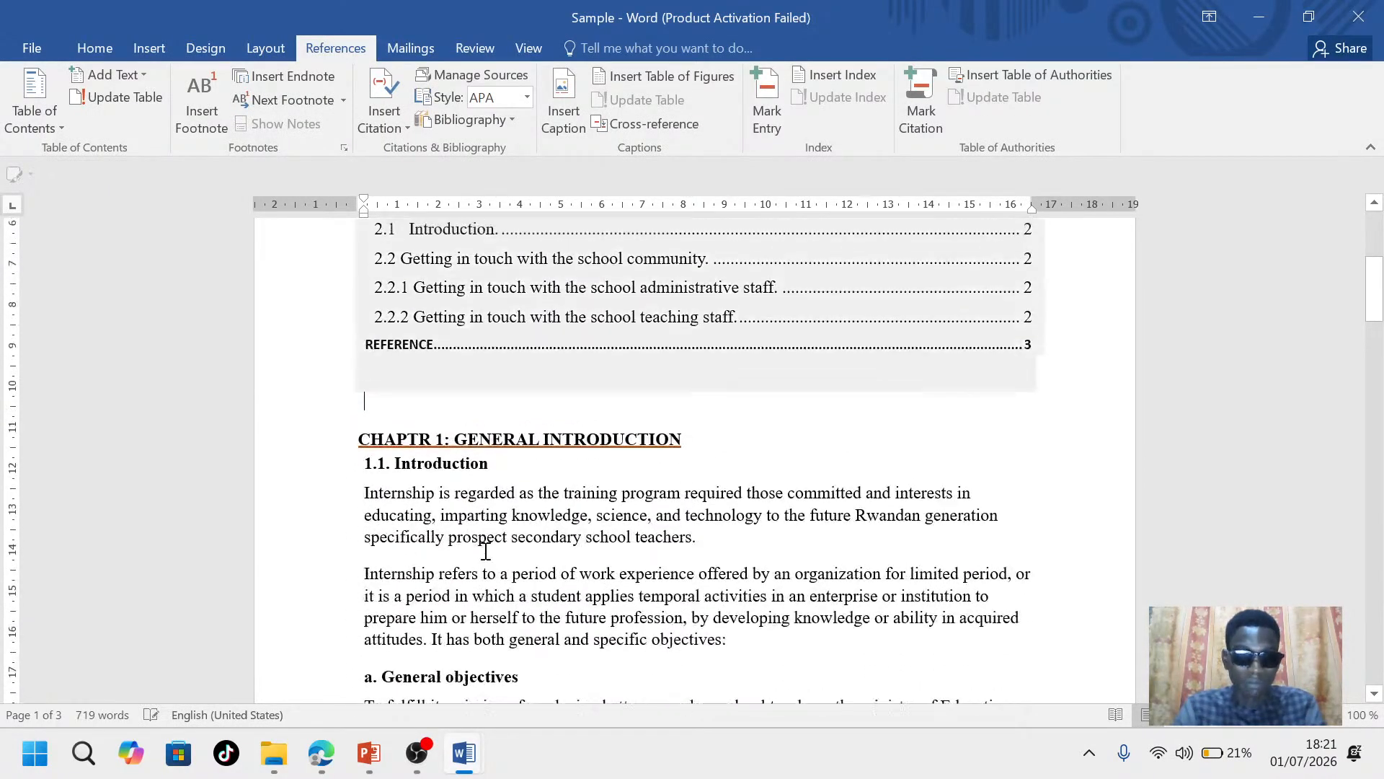
key("Return")
key("Return")
key("Return")
key("Return")
key("Return")
key("Return")
key("Return")
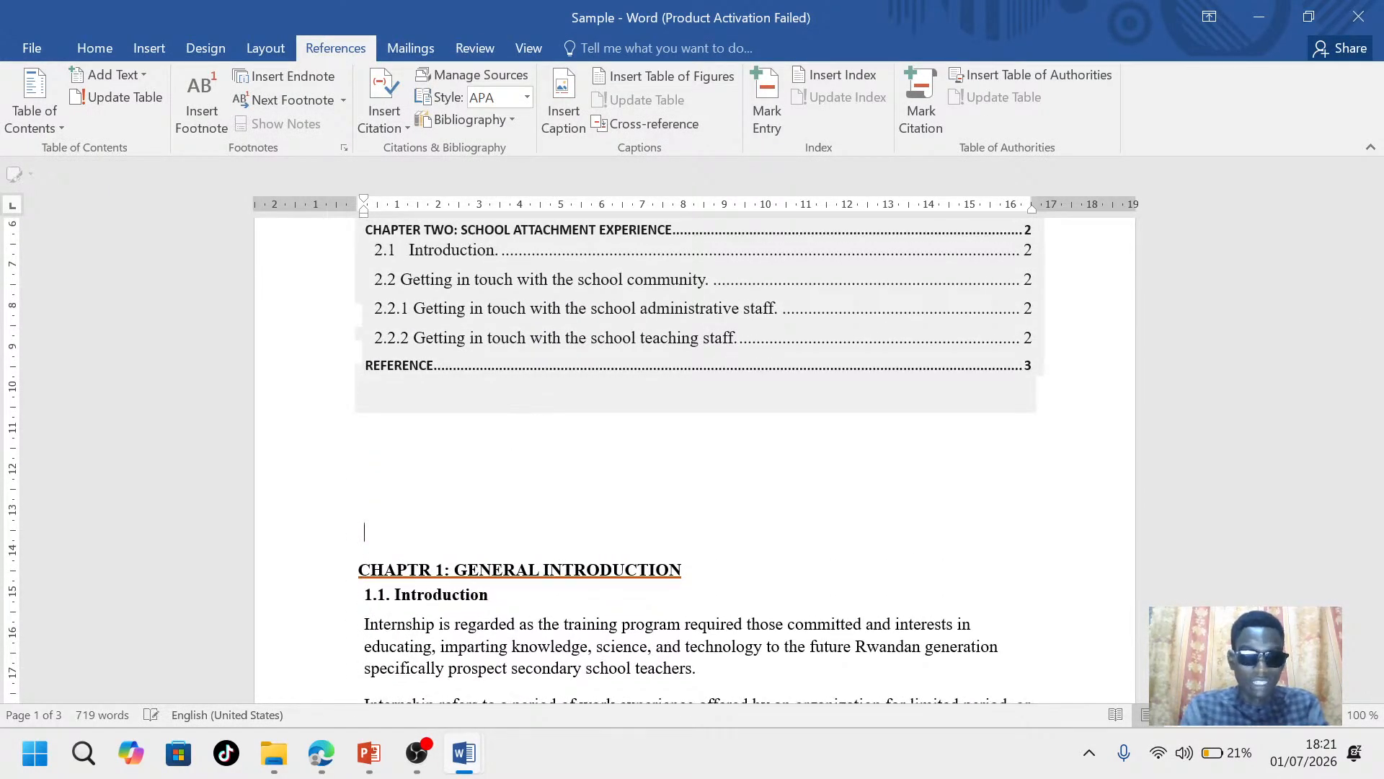
scroll(522, 424, "down", 2)
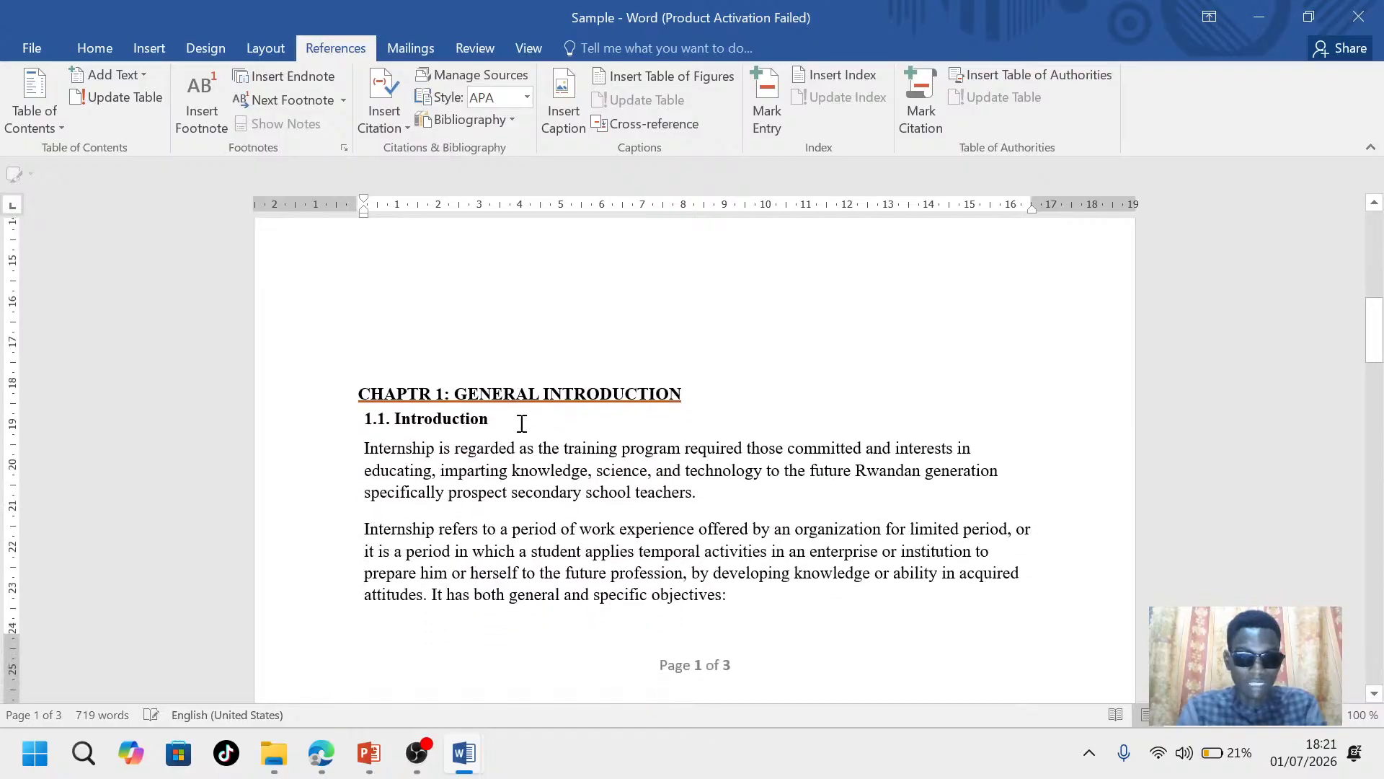
key("Return")
key("Return")
key("Return")
key("Return")
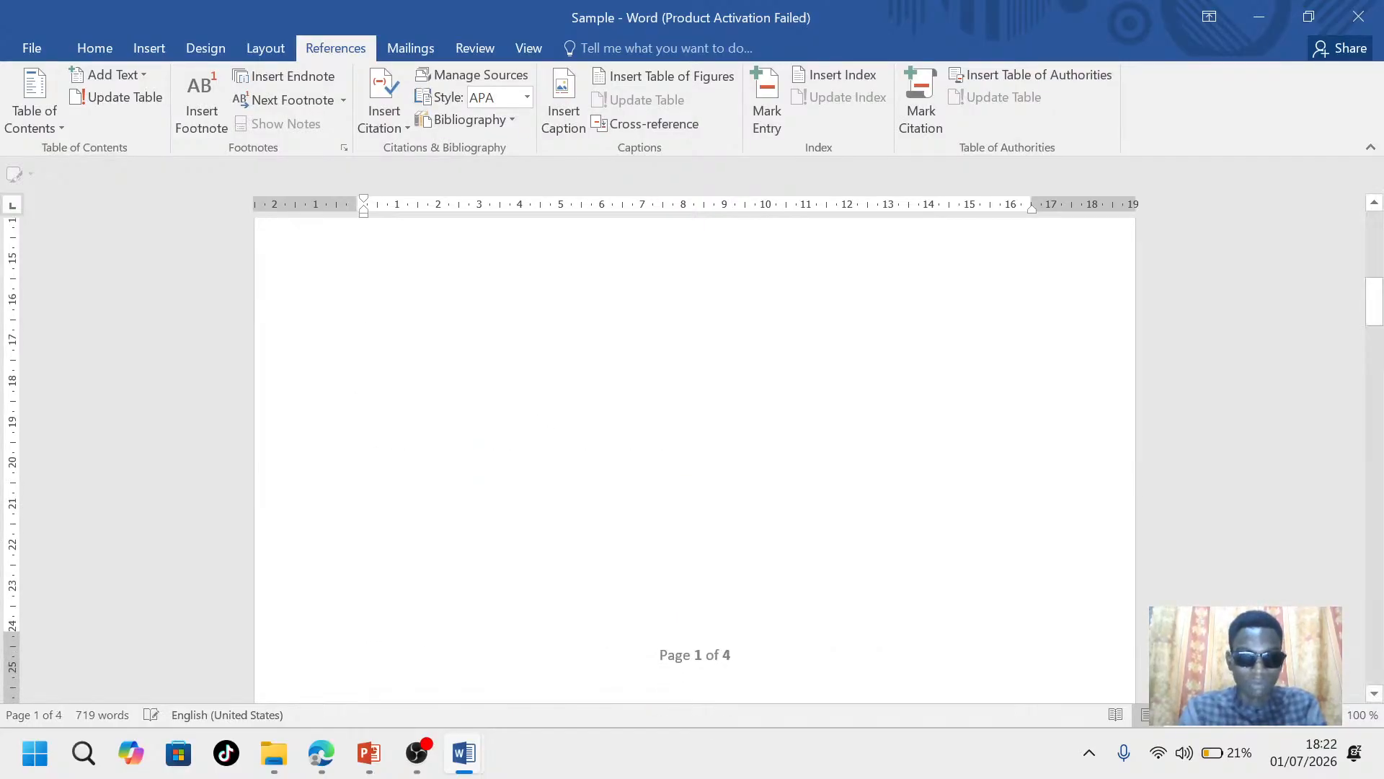
Insert a blank paragraph above the Chapter Two title so the chapter starts on a new page
scroll(541, 425, "down", 5)
scroll(538, 532, "down", 10)
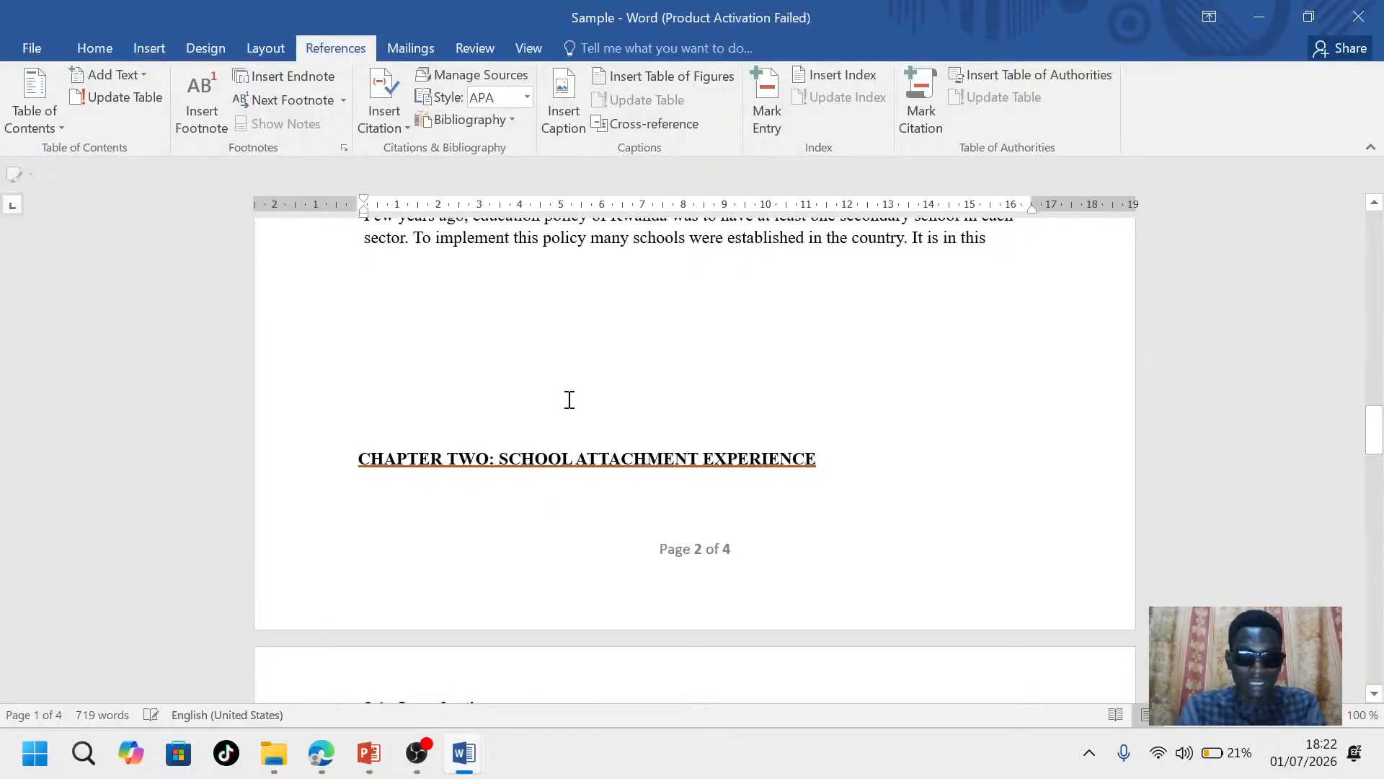
left_click(569, 399)
key("Return")
Review the whole document, comparing the page numbers in the table of contents with the pages where the chapters and references start
scroll(592, 560, "down", 12)
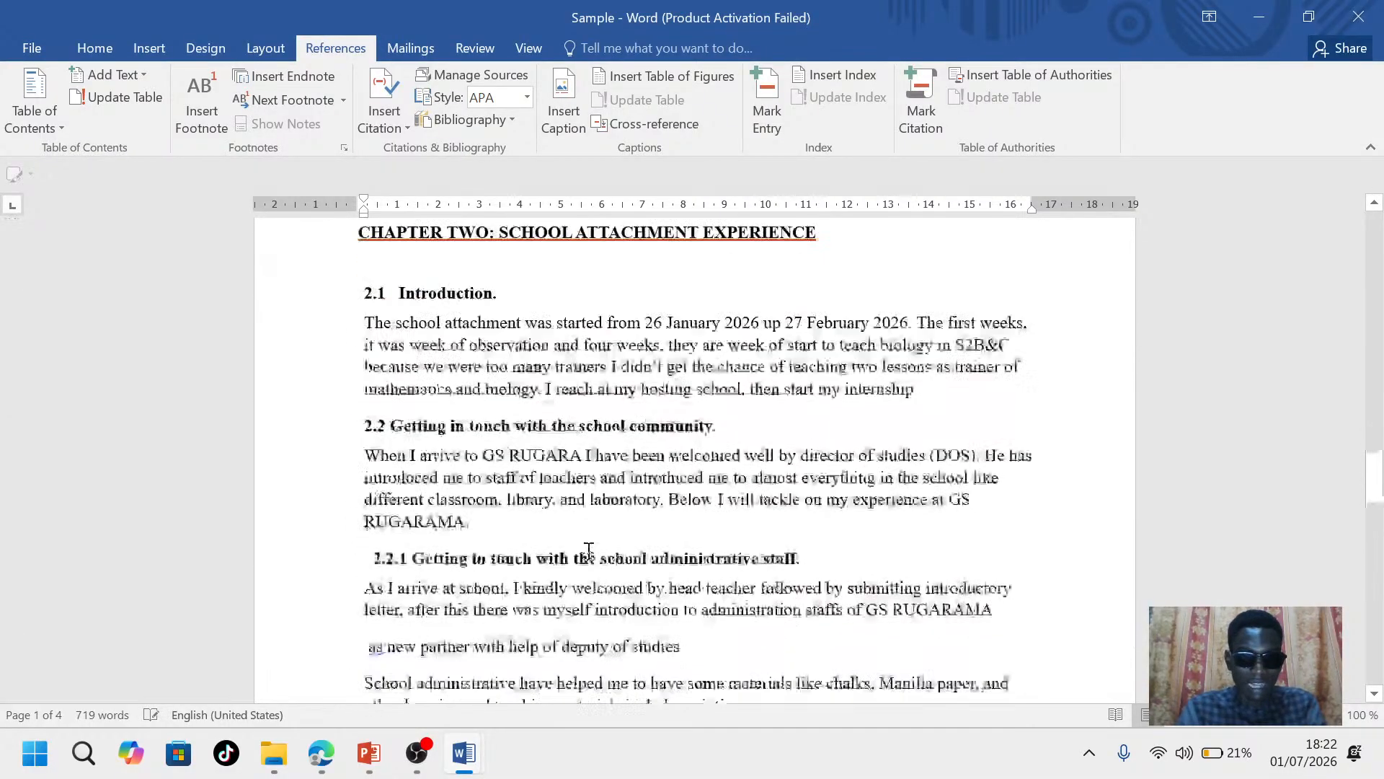
scroll(589, 551, "down", 5)
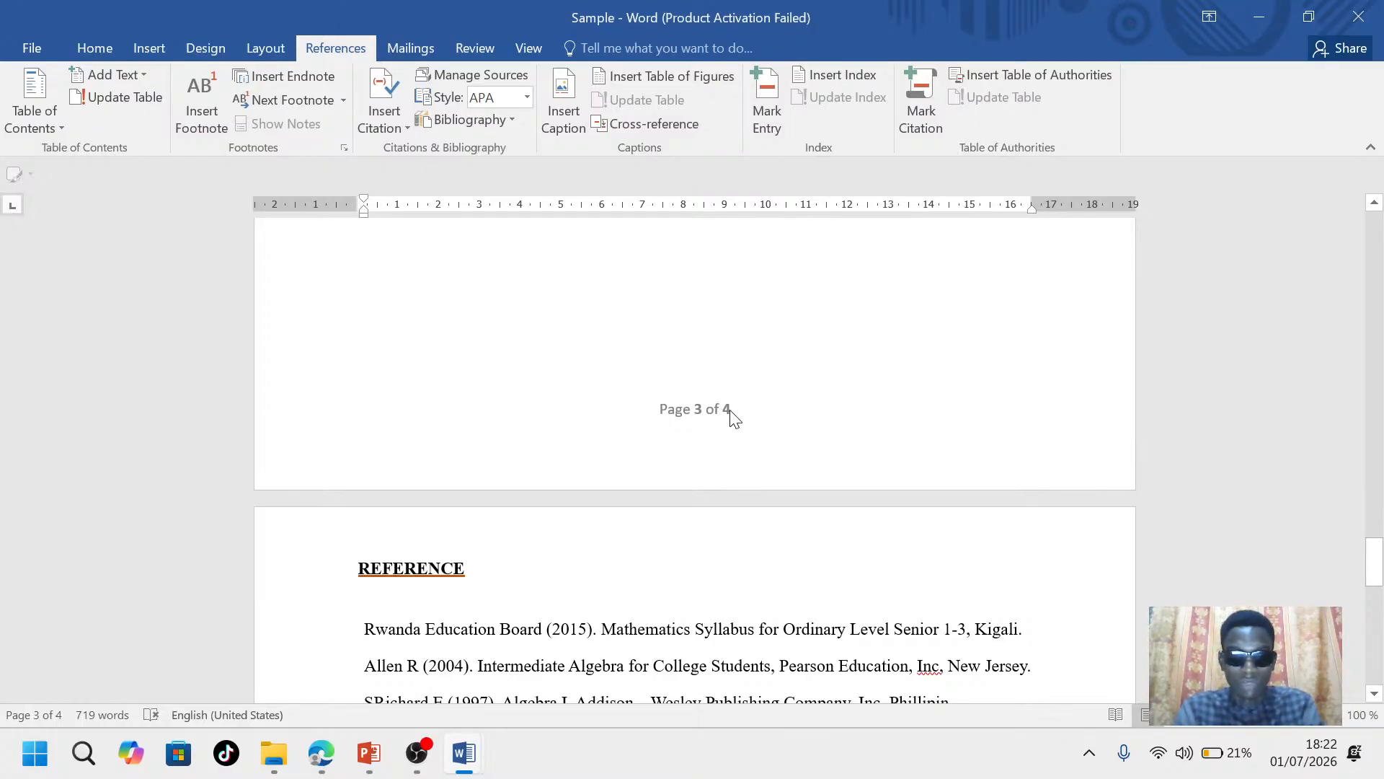
scroll(672, 478, "down", 10)
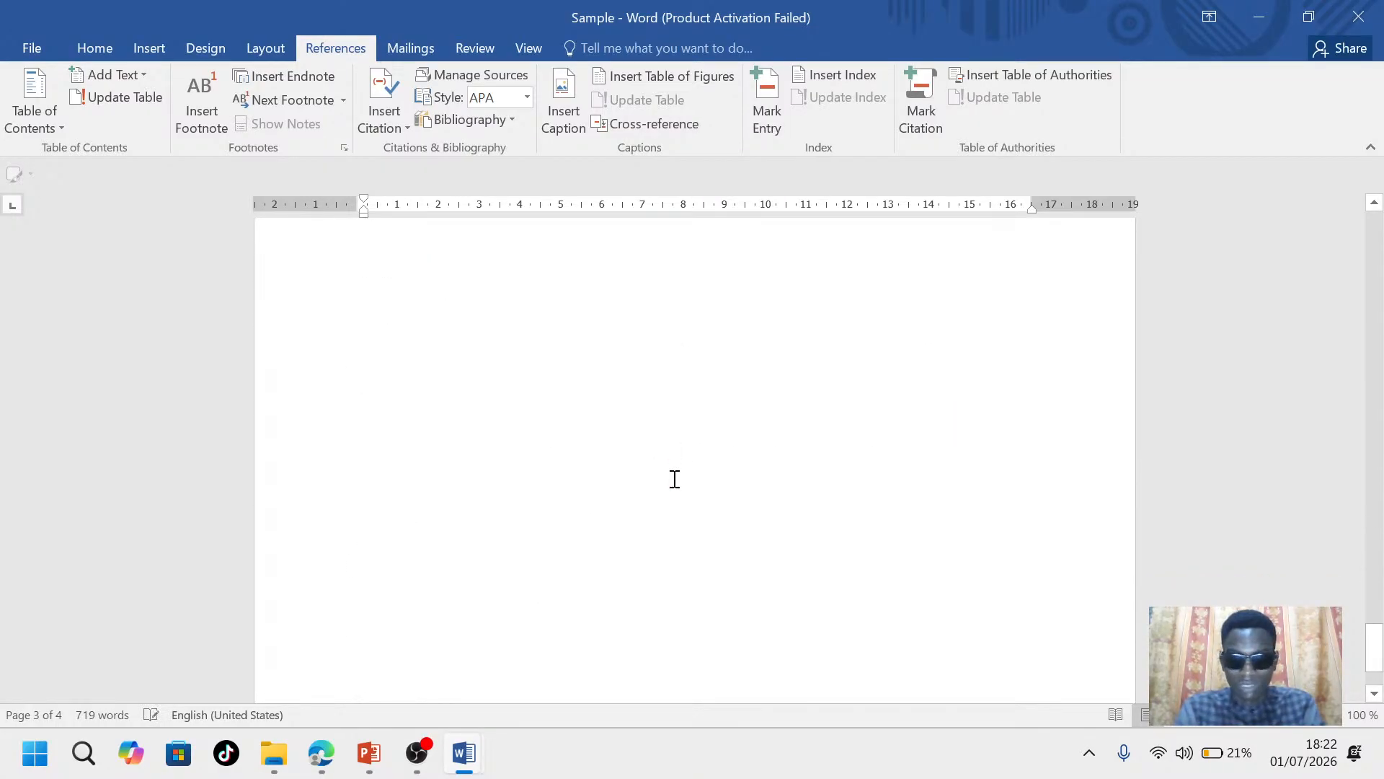
scroll(674, 479, "up", 20)
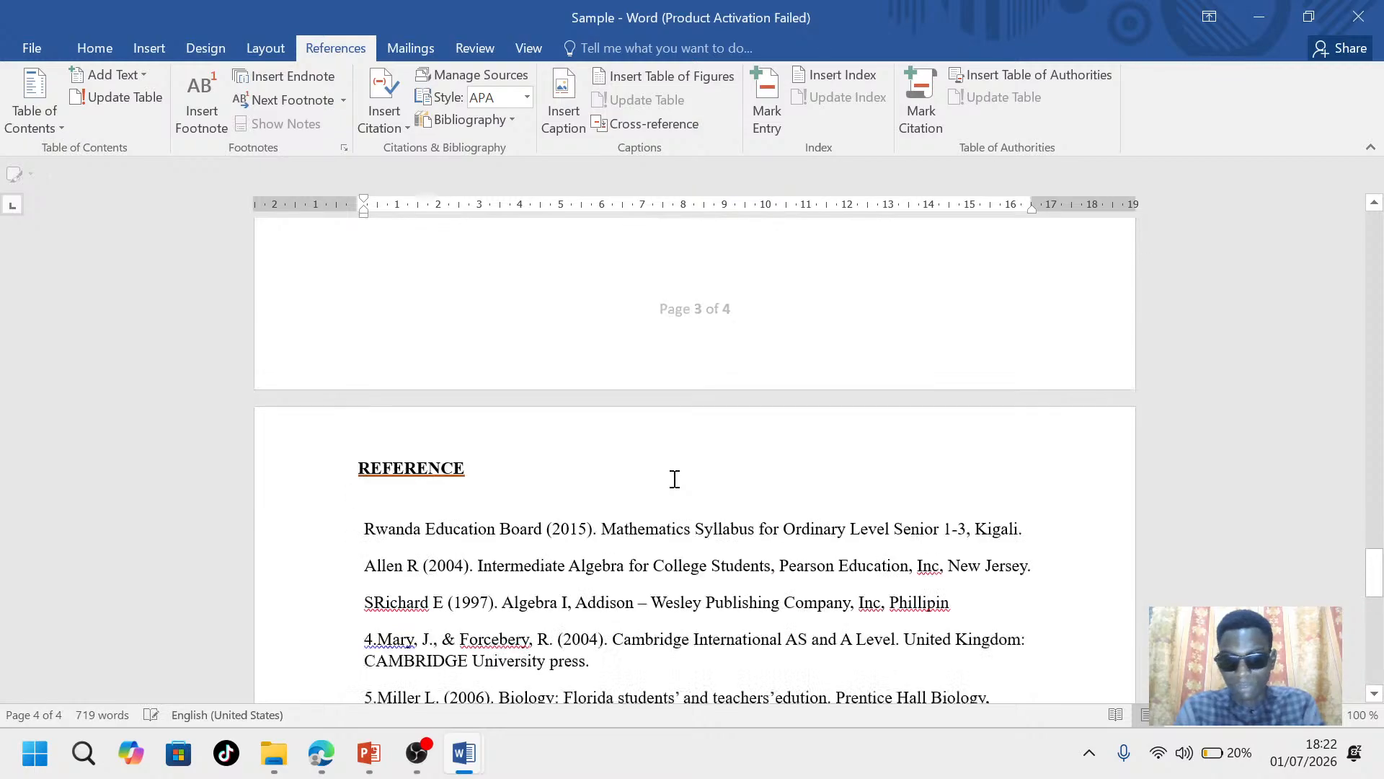
scroll(674, 479, "up", 10)
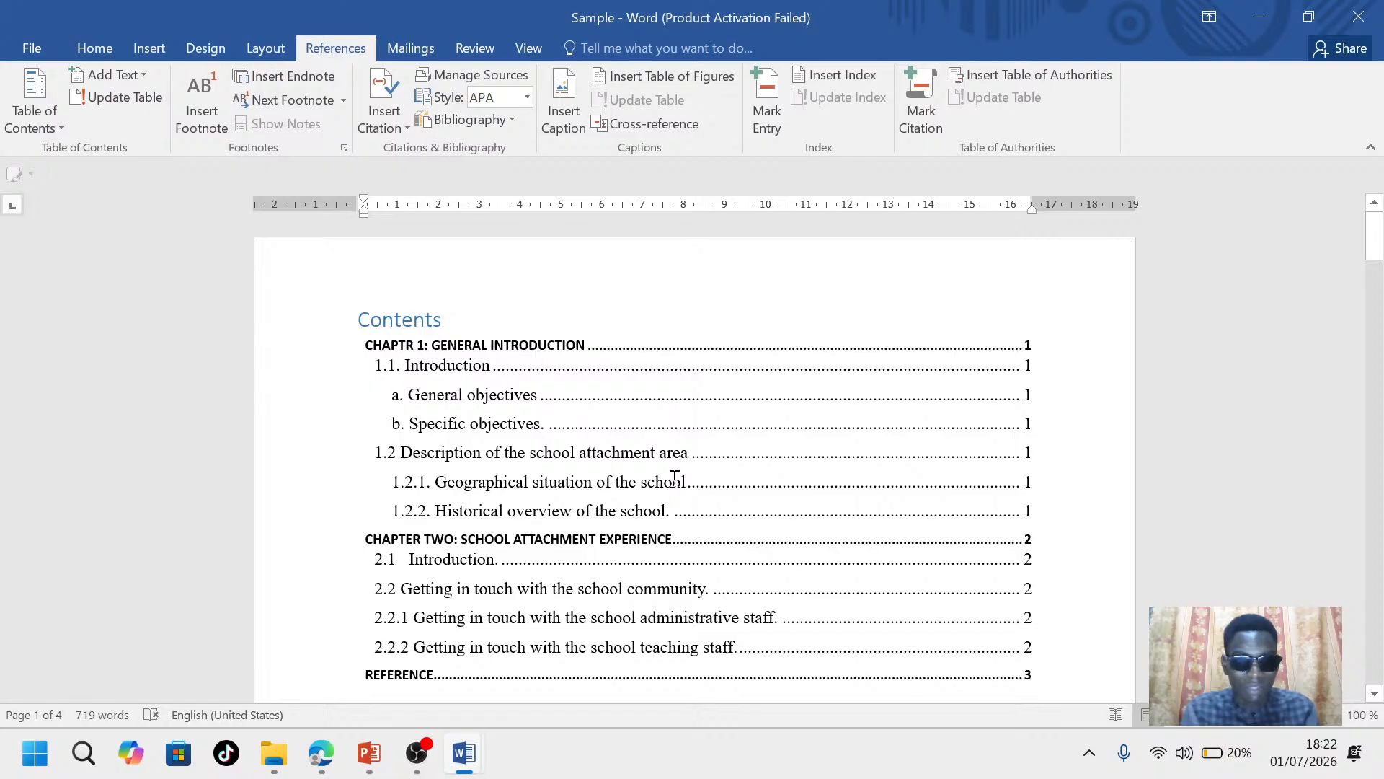
left_click(719, 499)
scroll(721, 505, "down", 10)
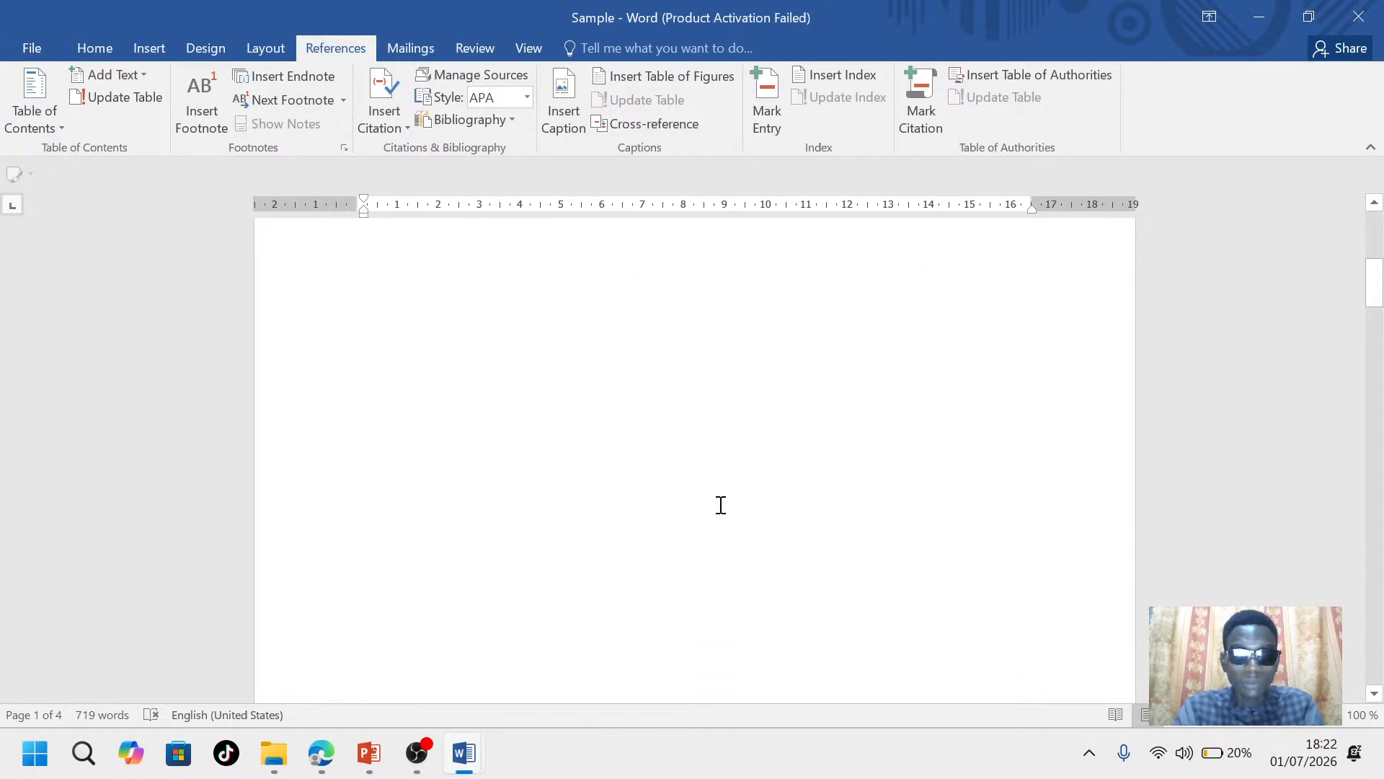
scroll(721, 504, "down", 2)
scroll(721, 504, "up", 8)
scroll(720, 505, "up", 3)
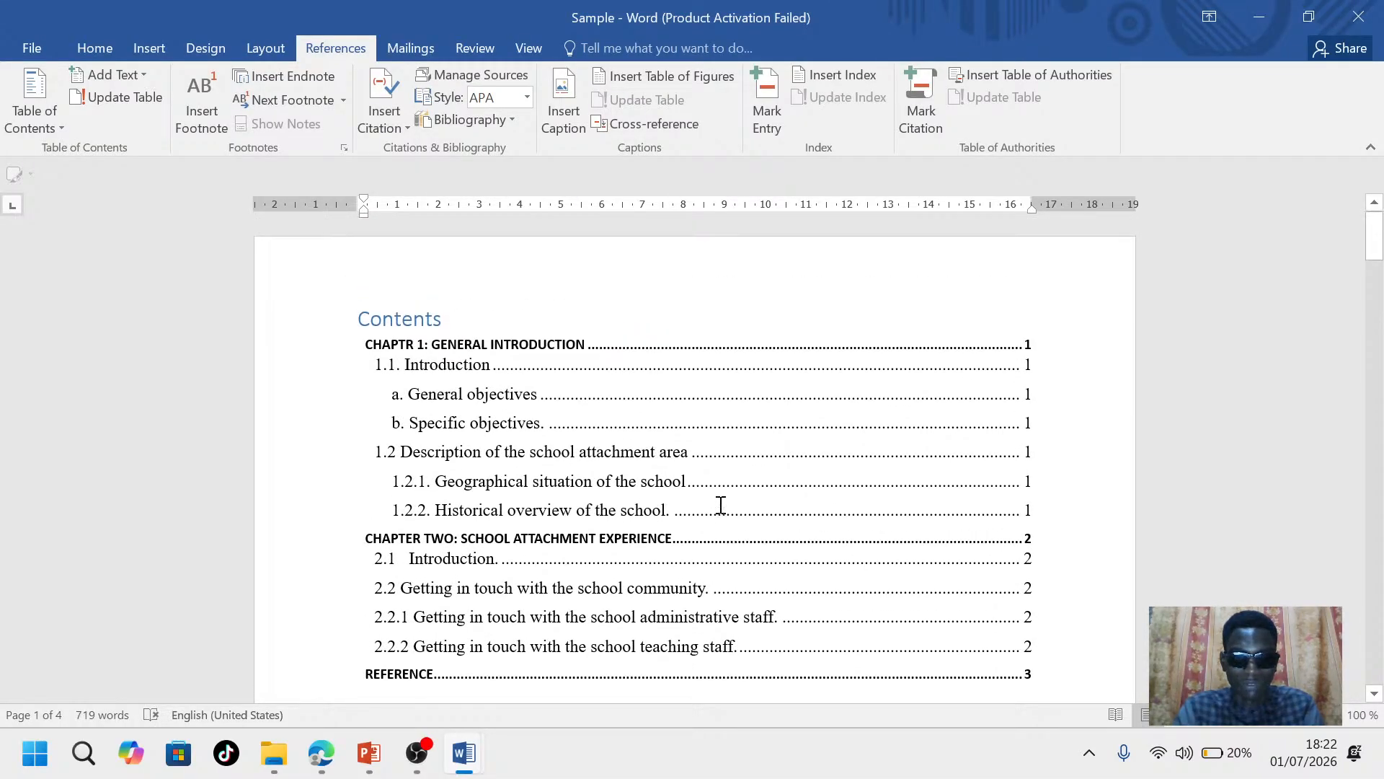
scroll(720, 505, "down", 10)
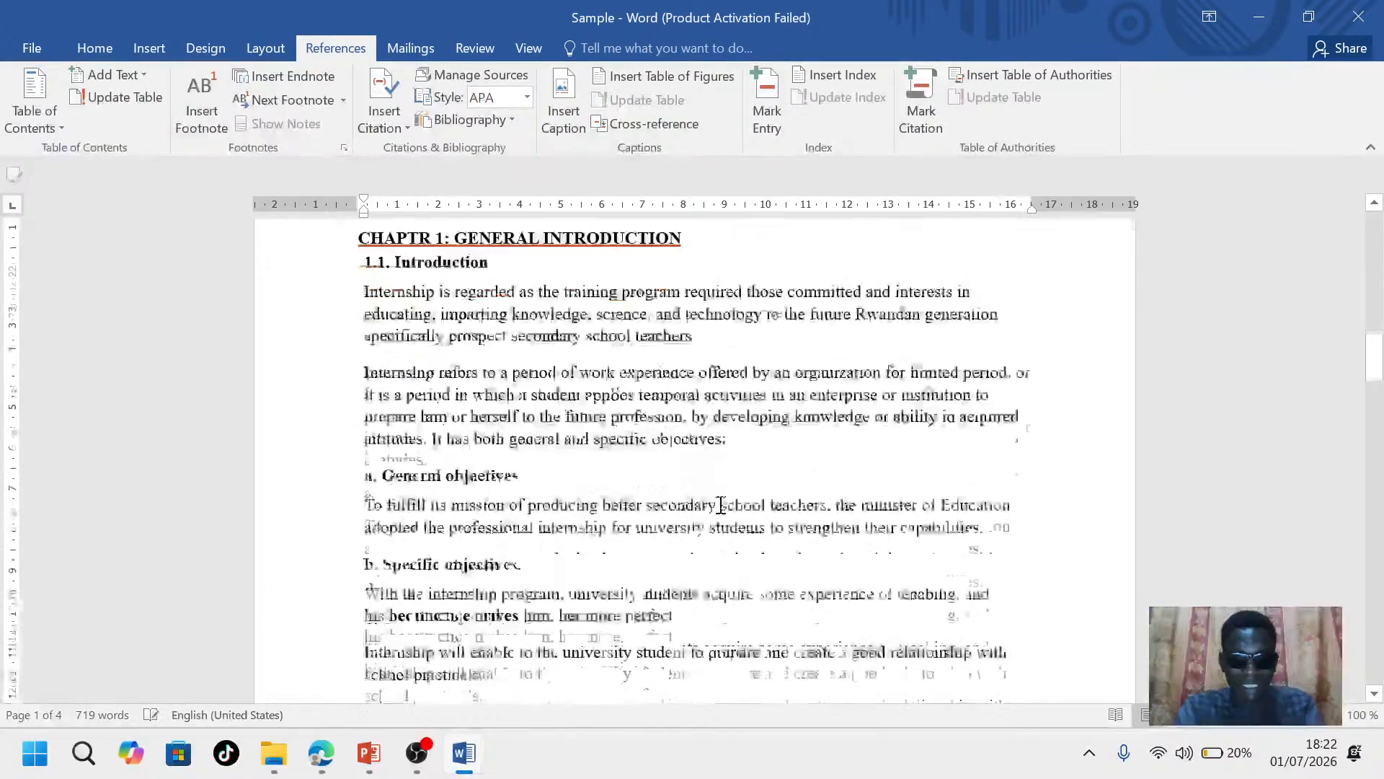
scroll(720, 504, "up", 10)
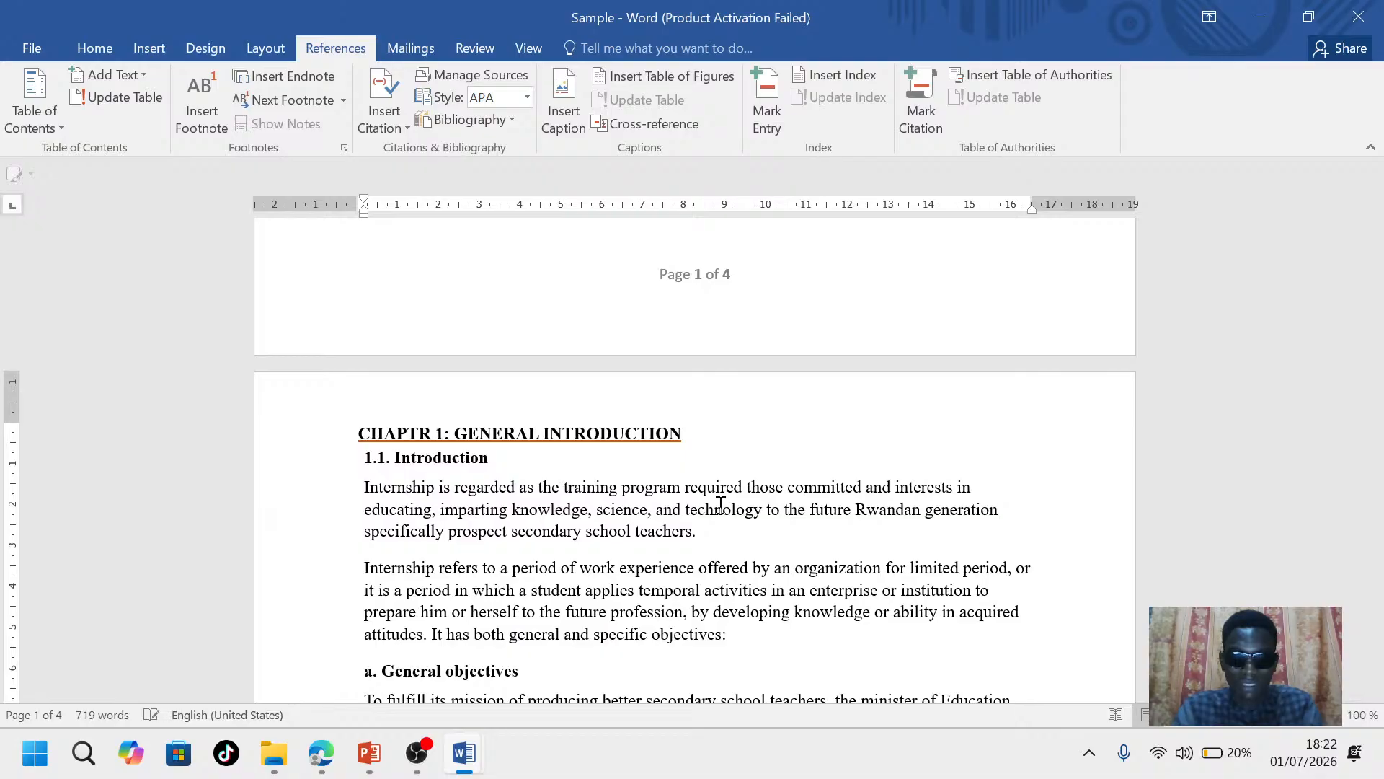
scroll(720, 505, "up", 10)
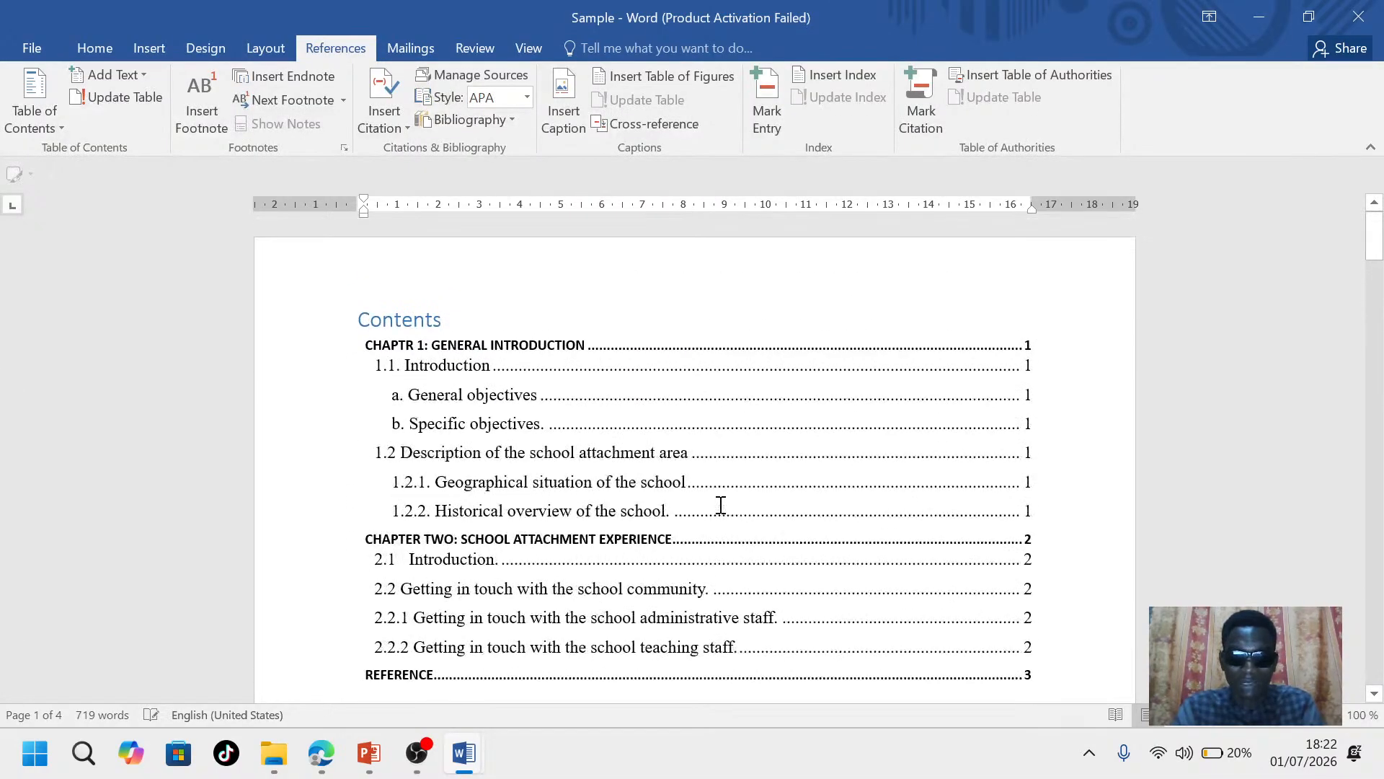
scroll(720, 505, "down", 20)
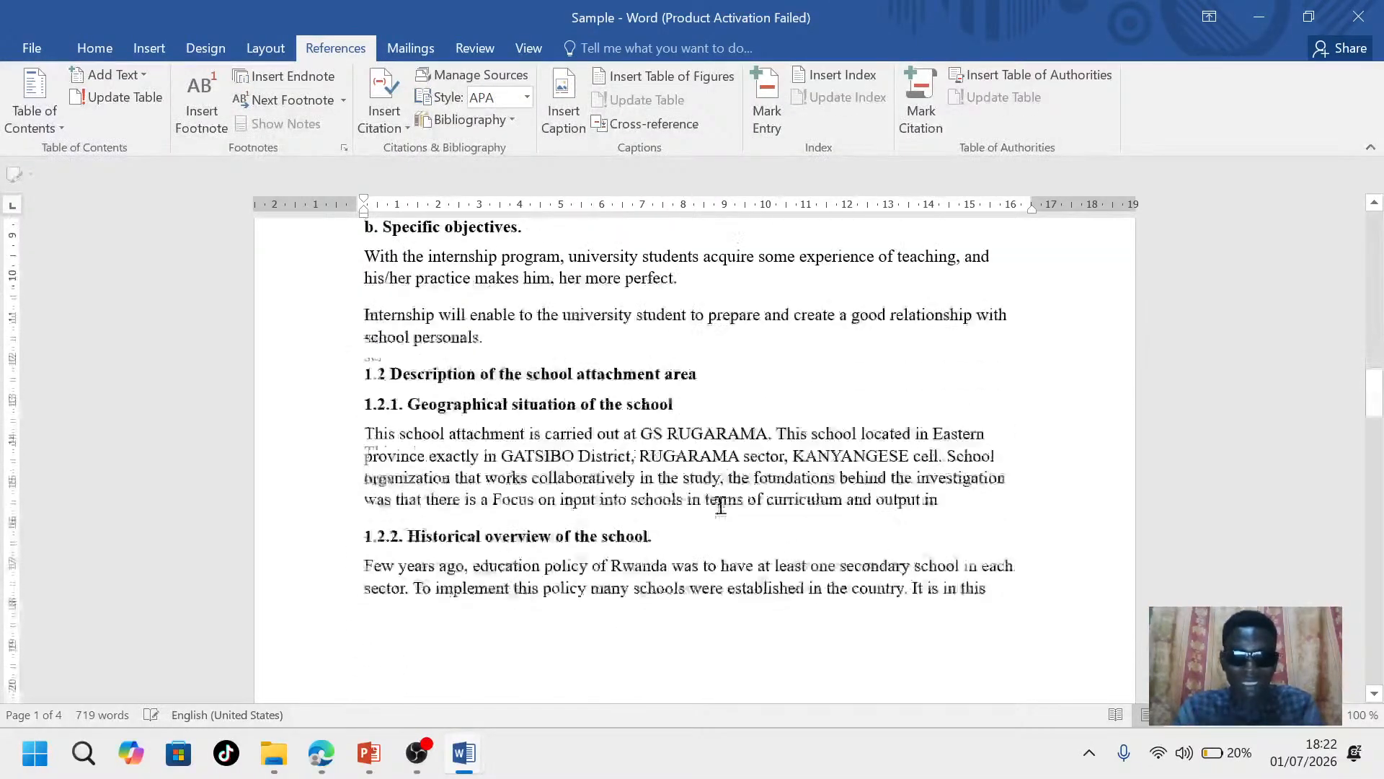
scroll(721, 505, "down", 20)
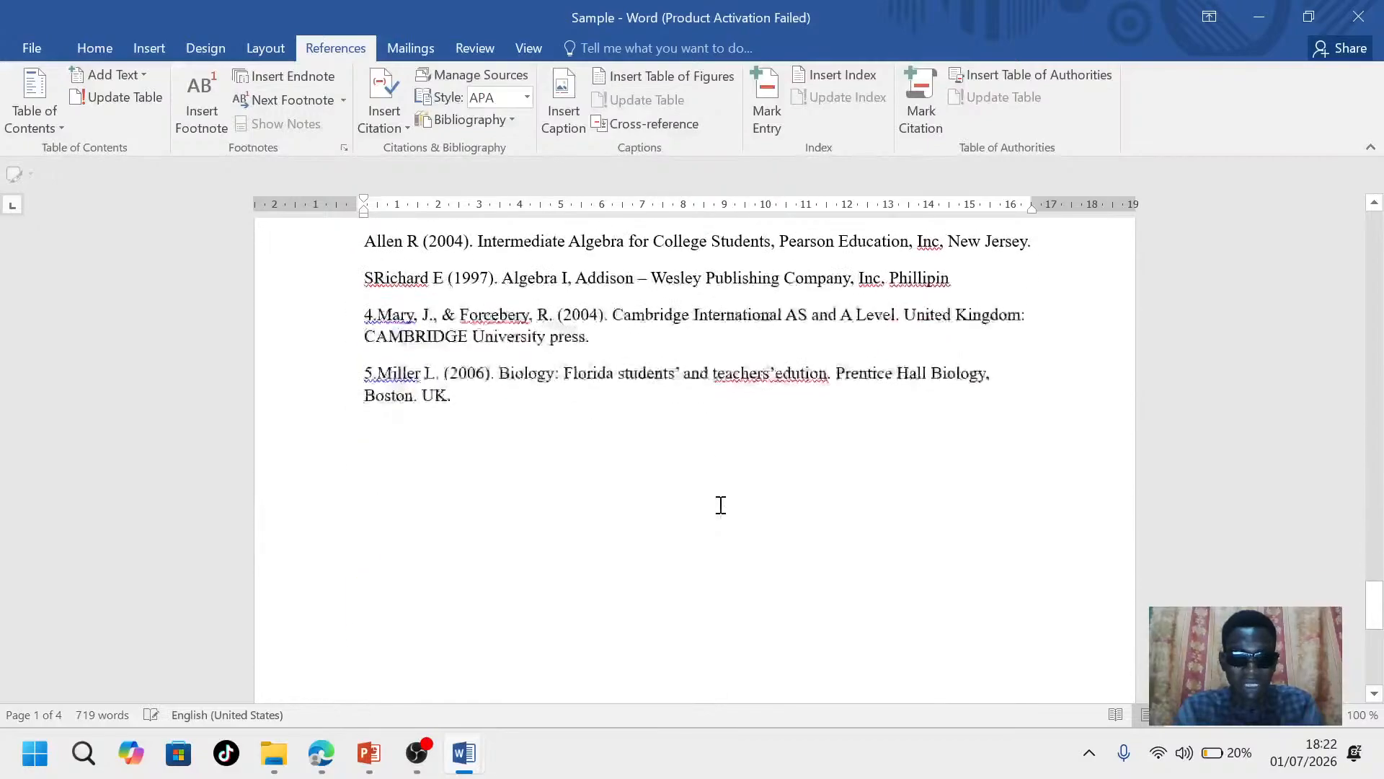
scroll(720, 505, "up", 20)
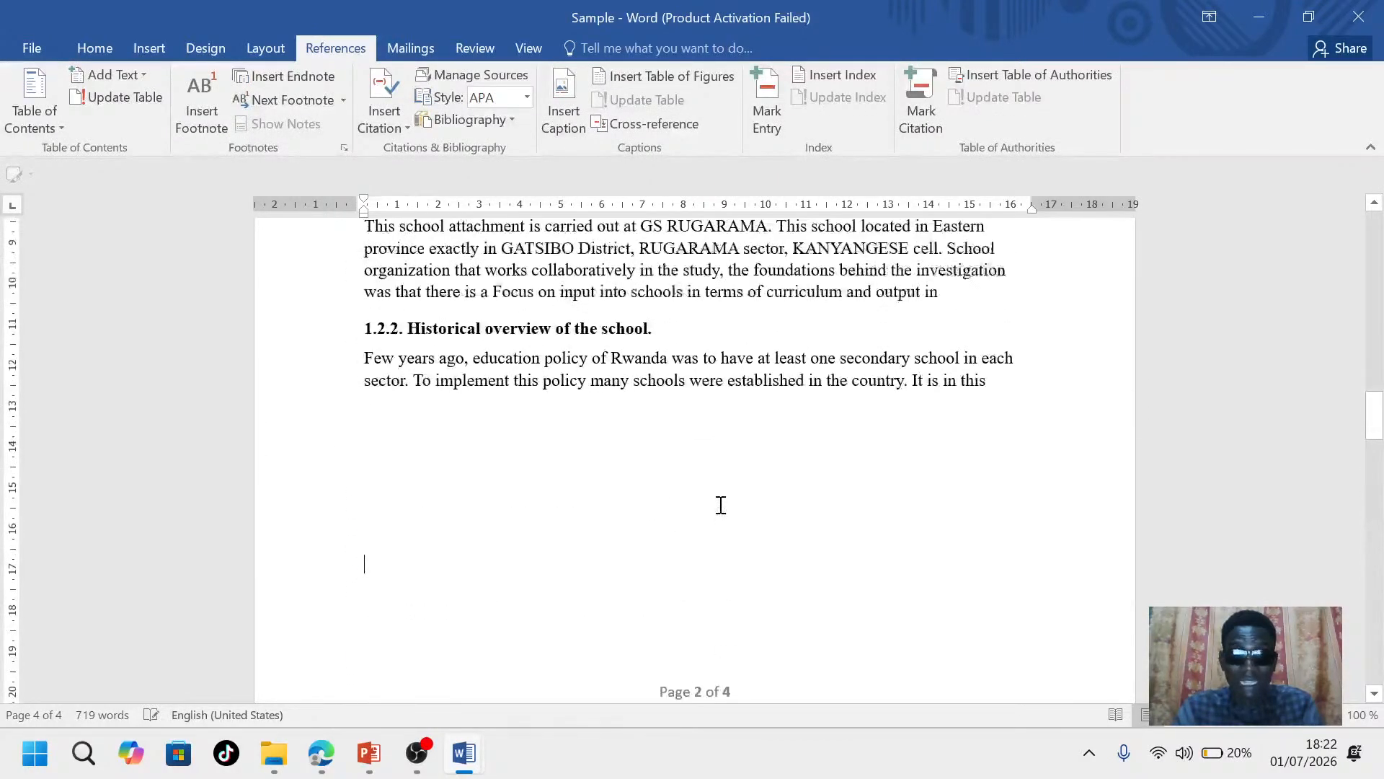
scroll(720, 505, "up", 10)
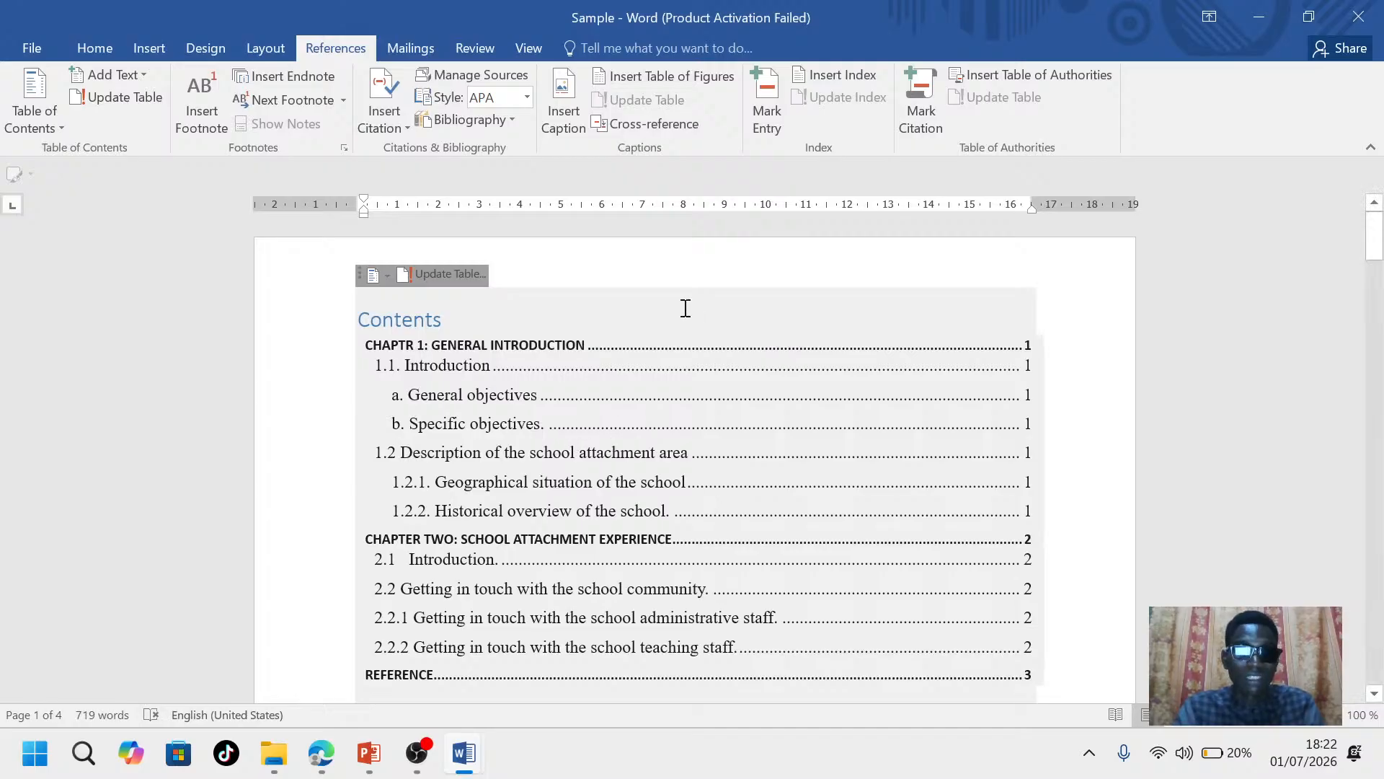
left_click(612, 267)
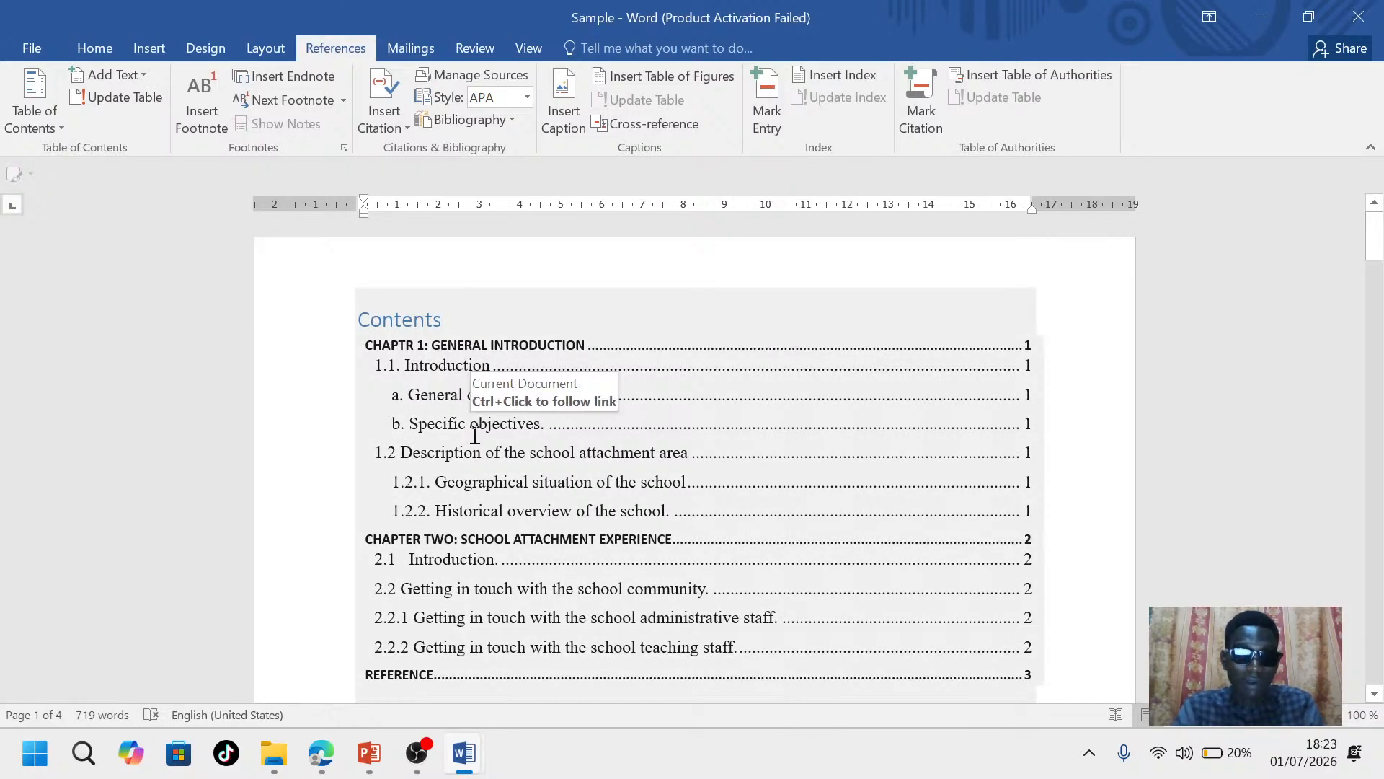
left_click(471, 416)
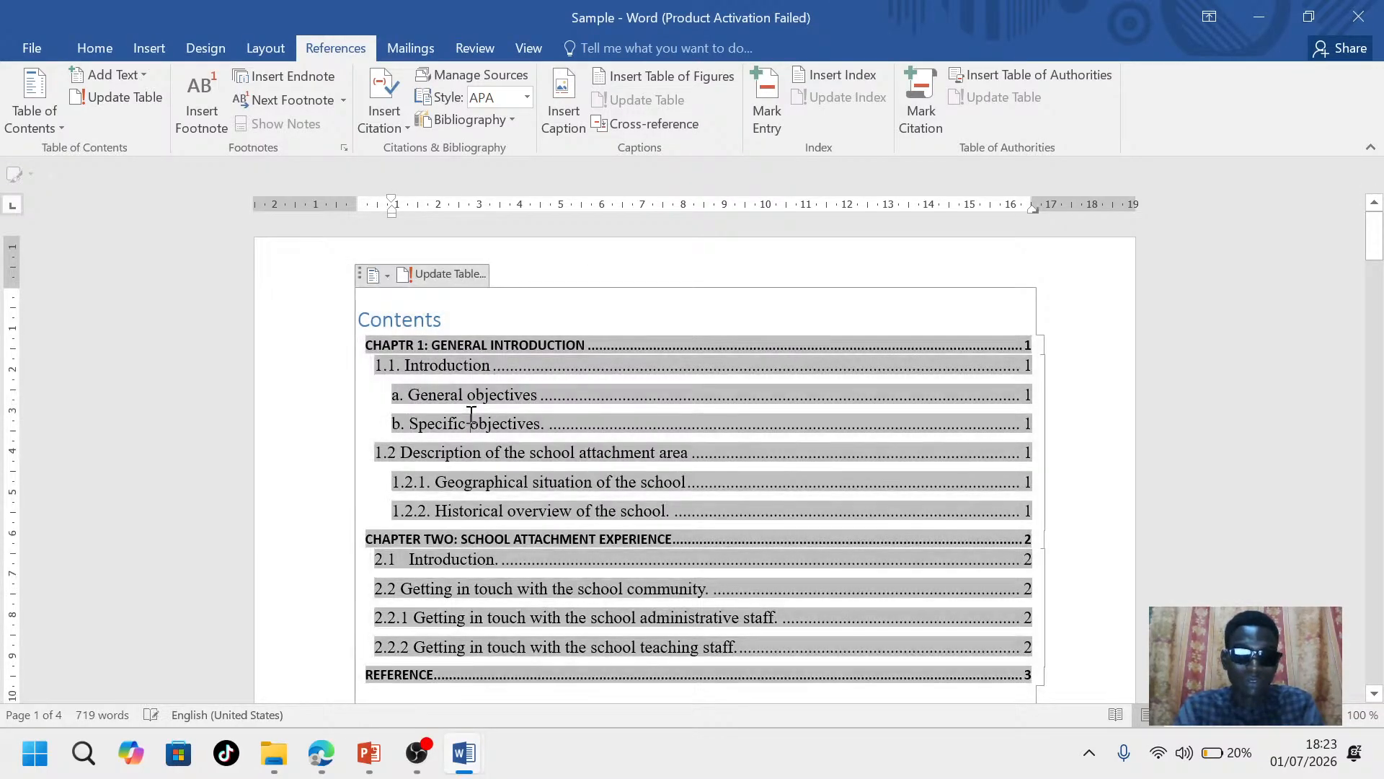
Replace the letter "a" in the General objectives heading with the number 1.1.1
scroll(575, 436, "down", 9)
scroll(576, 434, "down", 5)
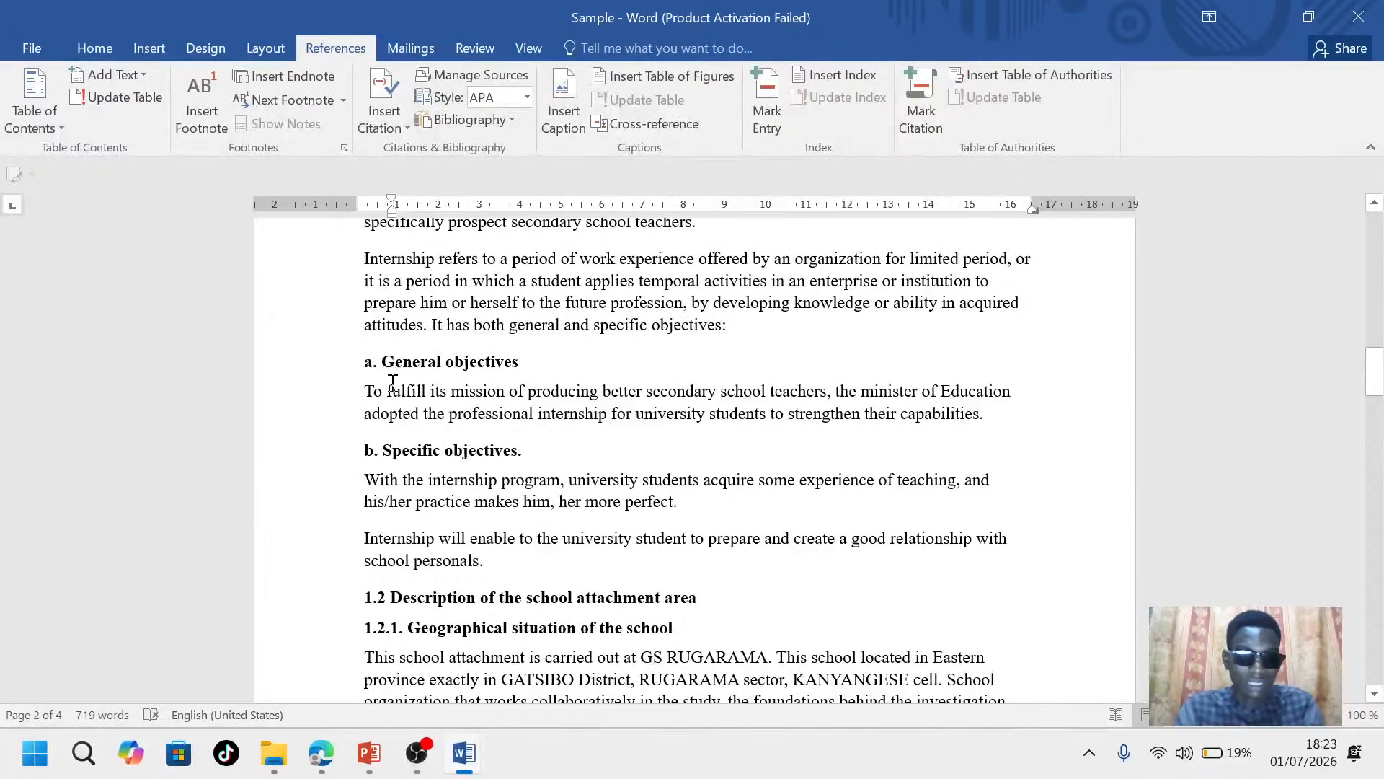
left_click(376, 361)
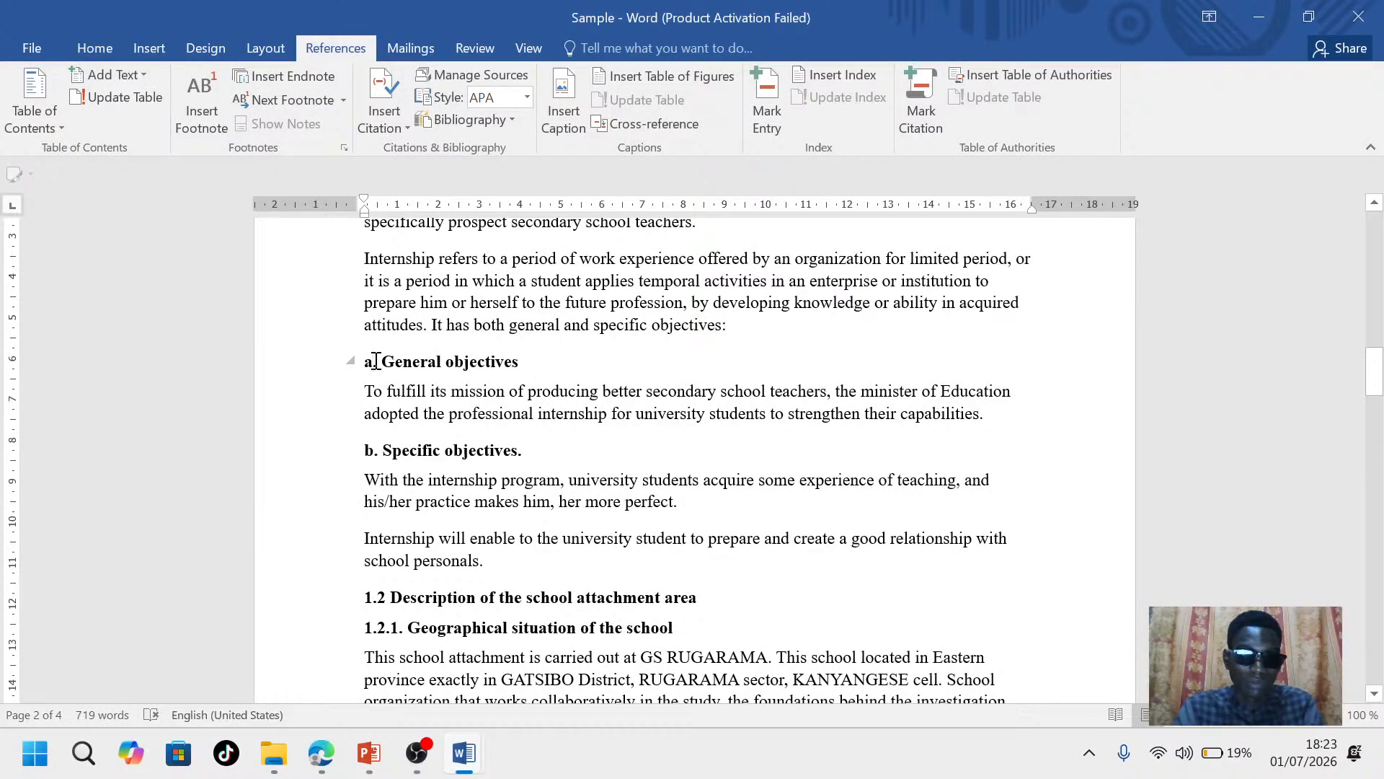
scroll(376, 362, "up", 2)
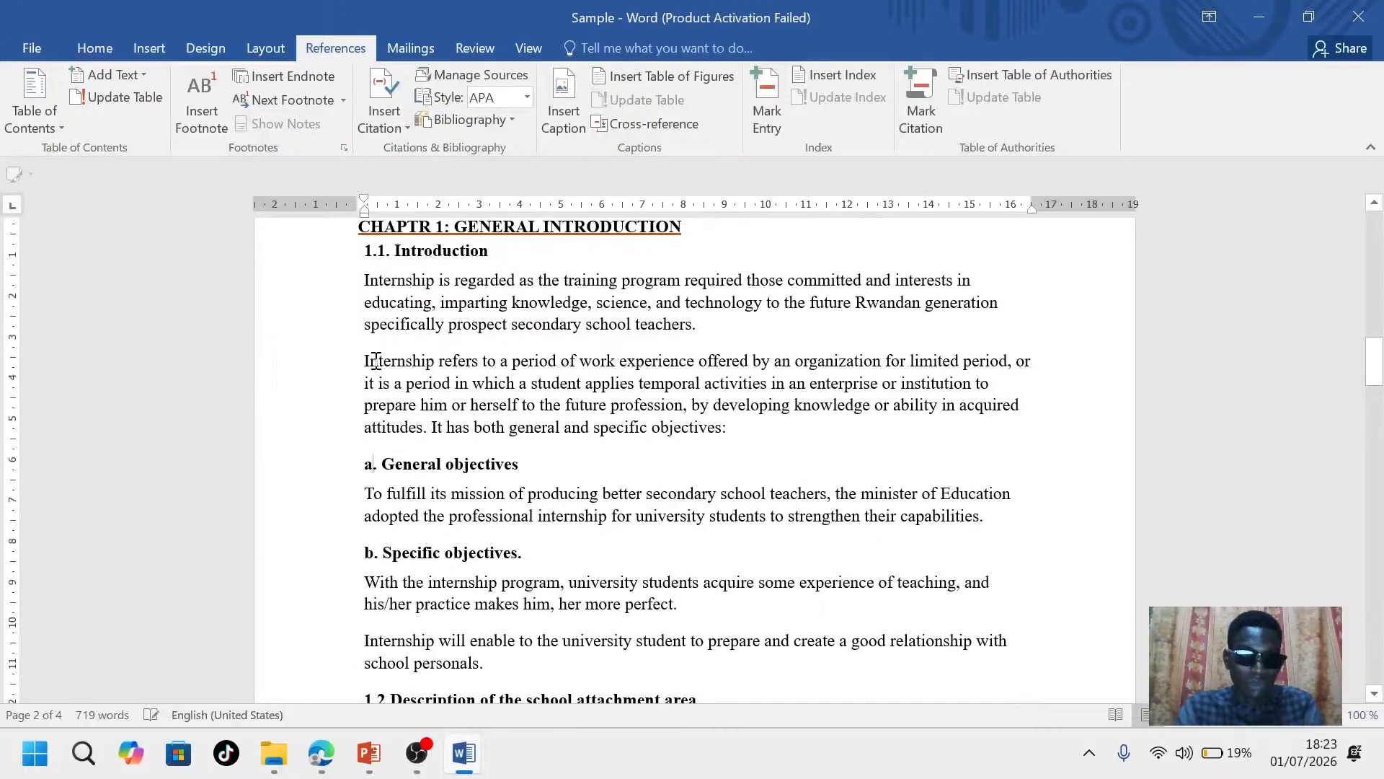
key("BackSpace")
type("11")
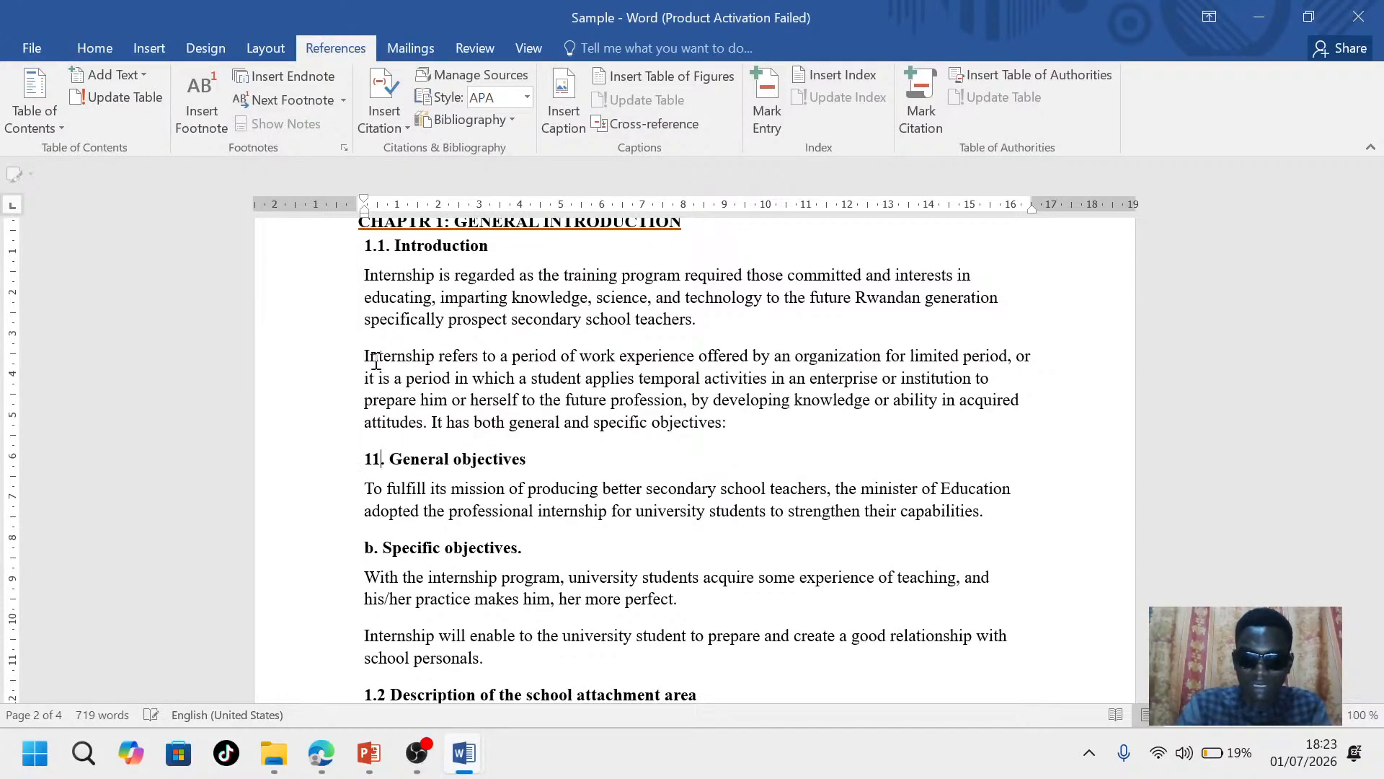
type("1")
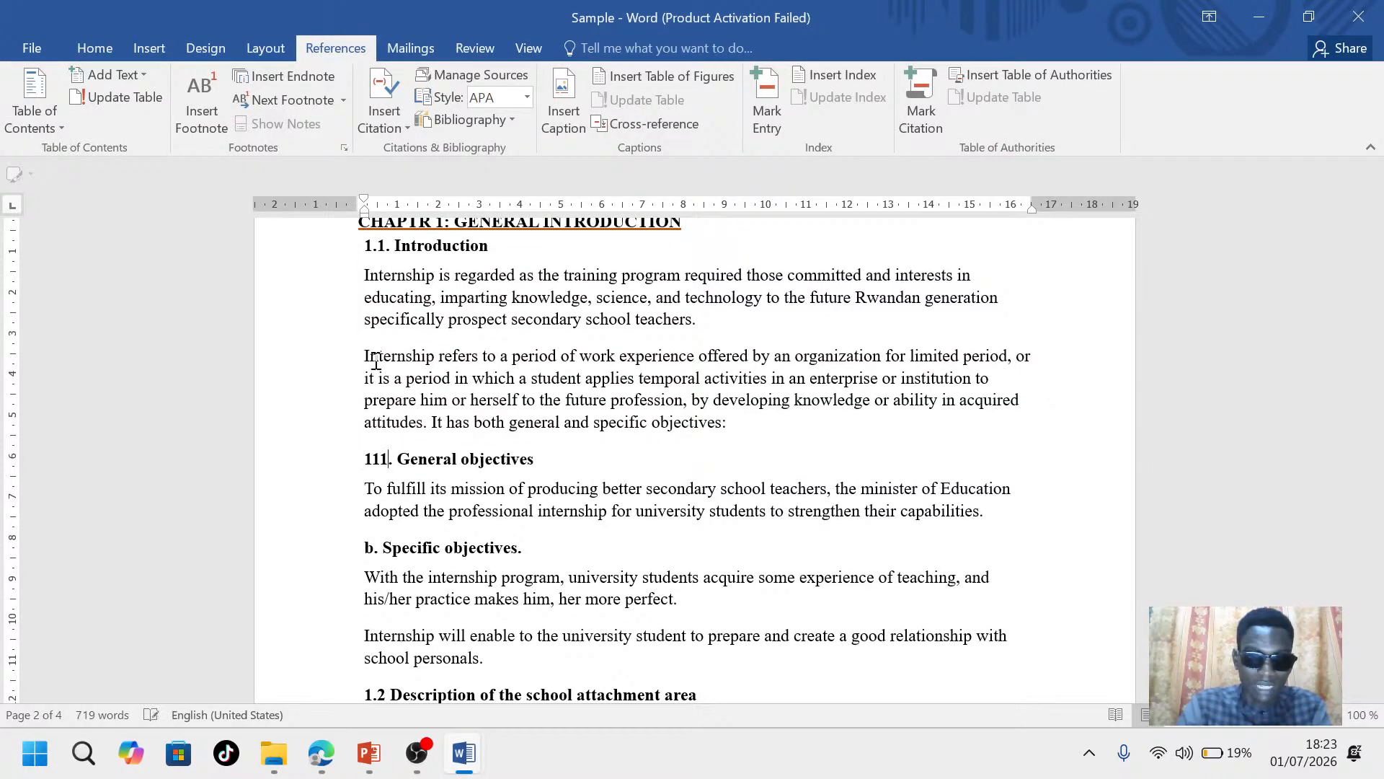
key("Left")
type(".")
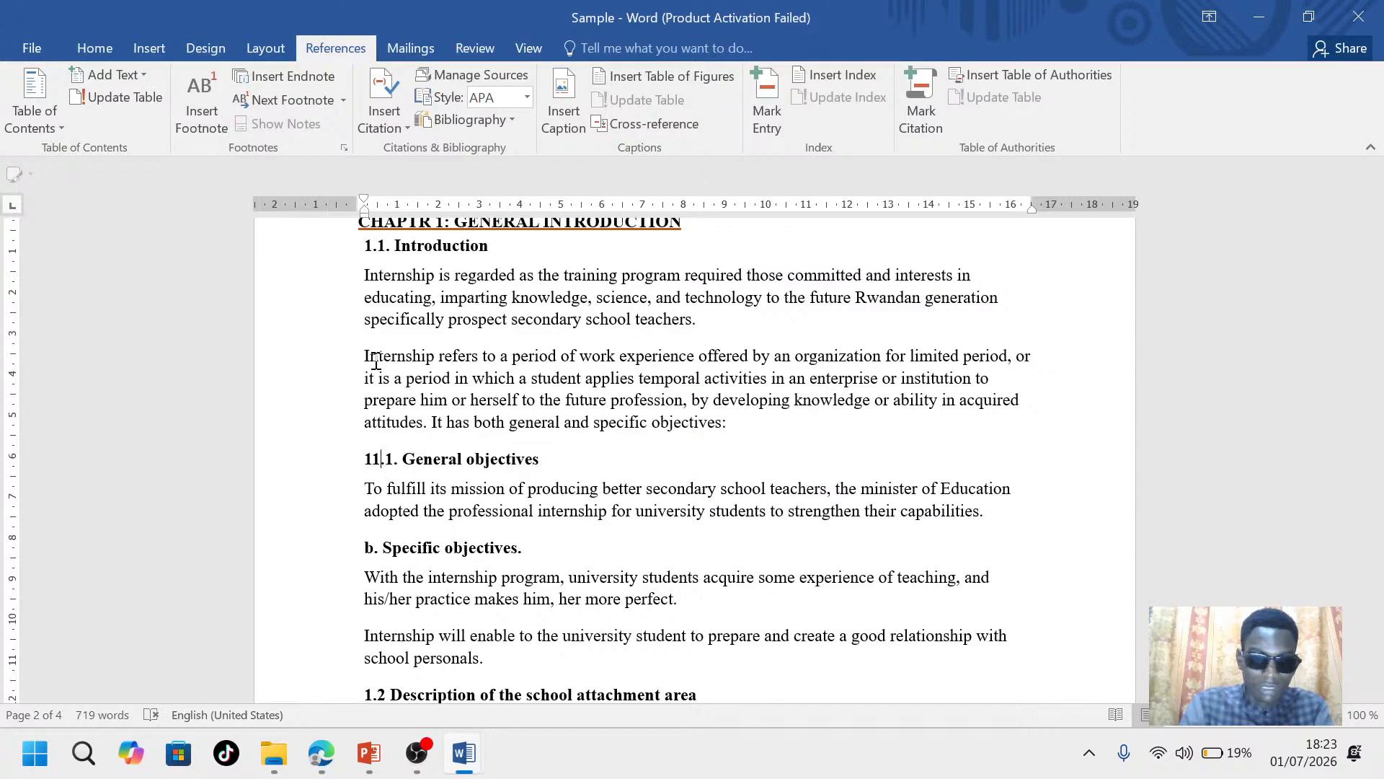
key("Left")
key("Left")
type(".")
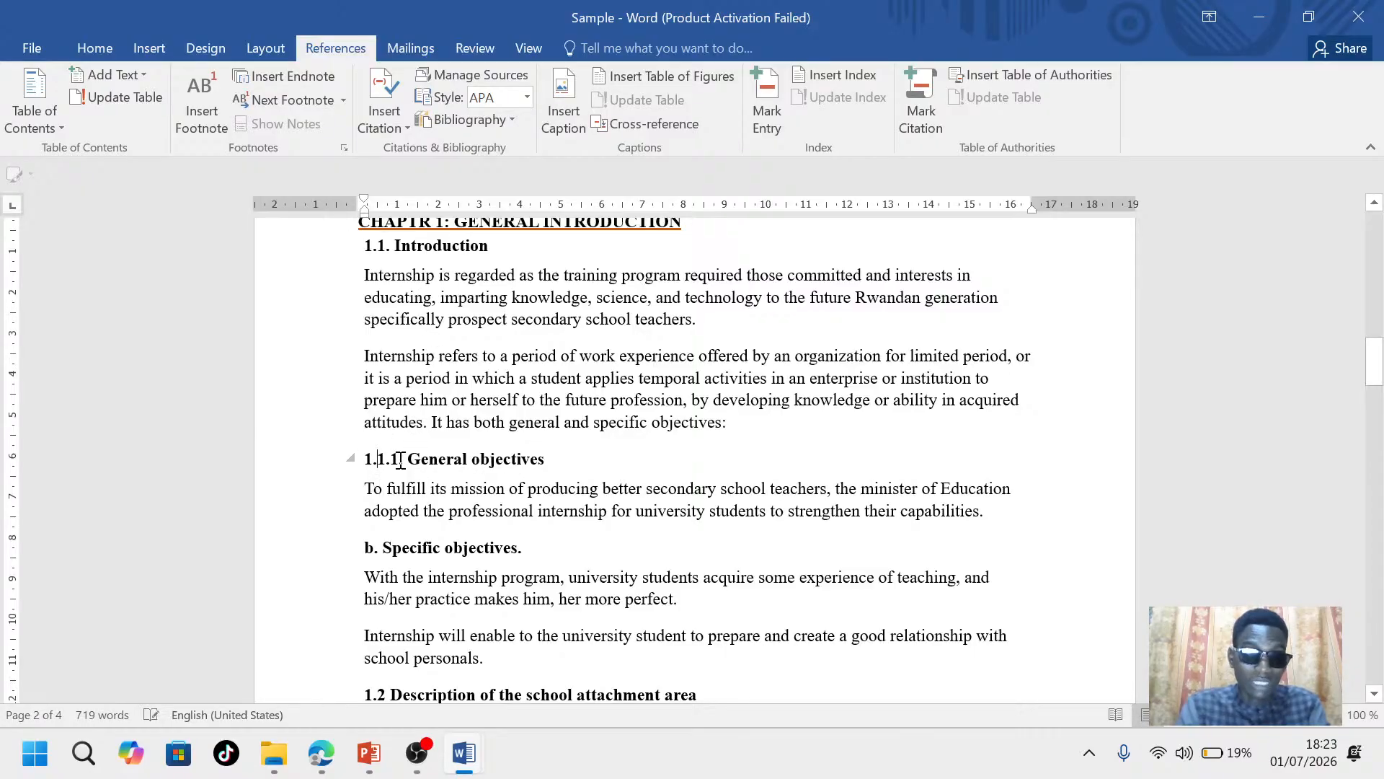
Change the number of the General objectives heading to 1.2
key("BackSpace")
key("BackSpace")
key("BackSpace")
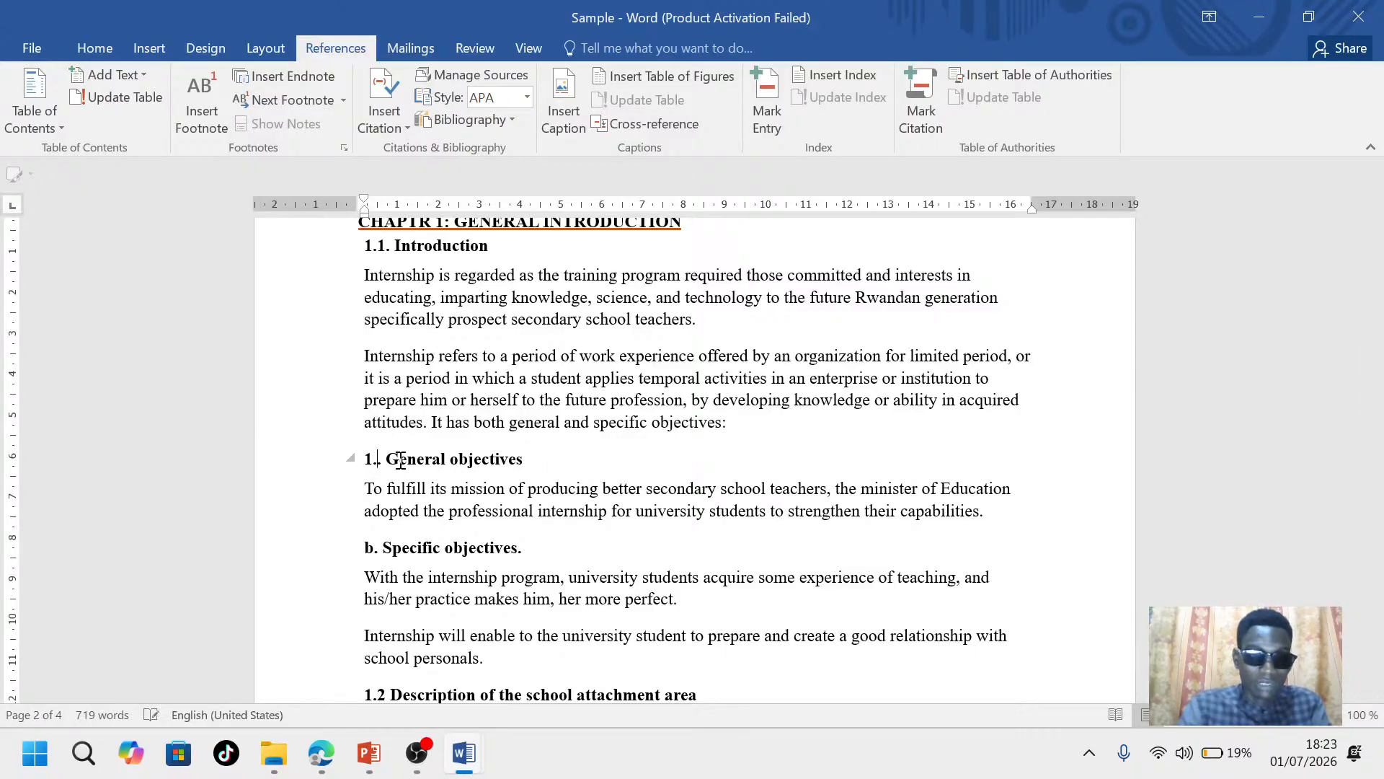
type("2")
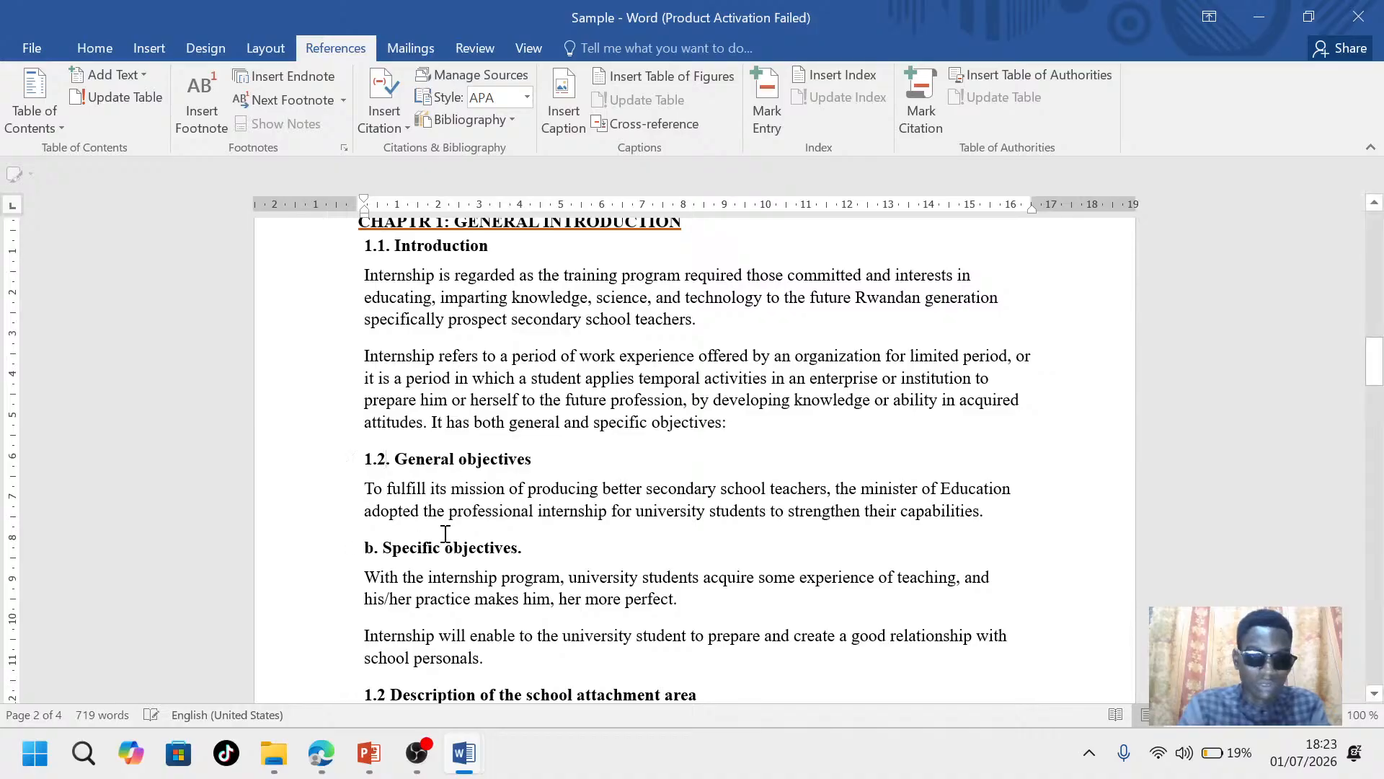
Replace the letter "b" in the Specific objectives heading with the number 1.3
scroll(444, 534, "down", 1)
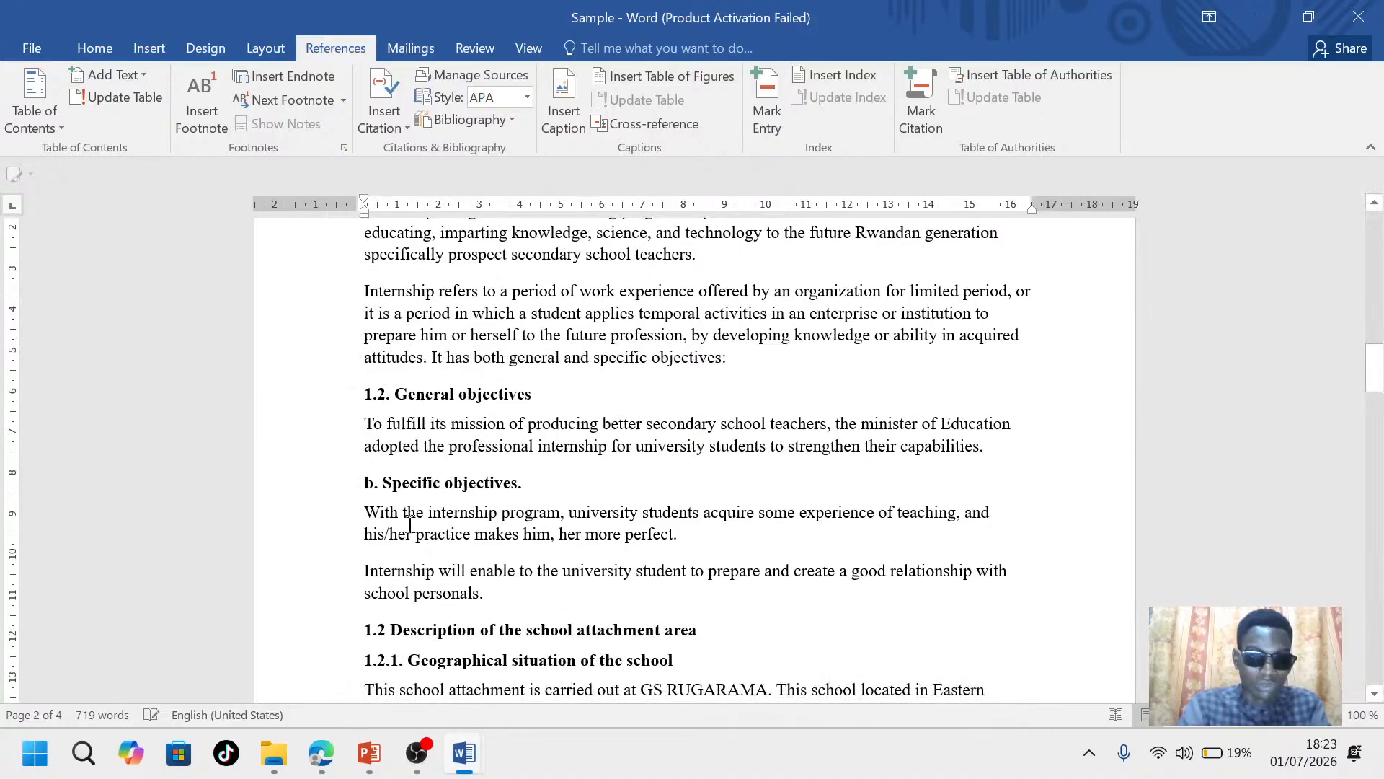
left_click(370, 489)
key("BackSpace")
scroll(422, 323, "up", 3)
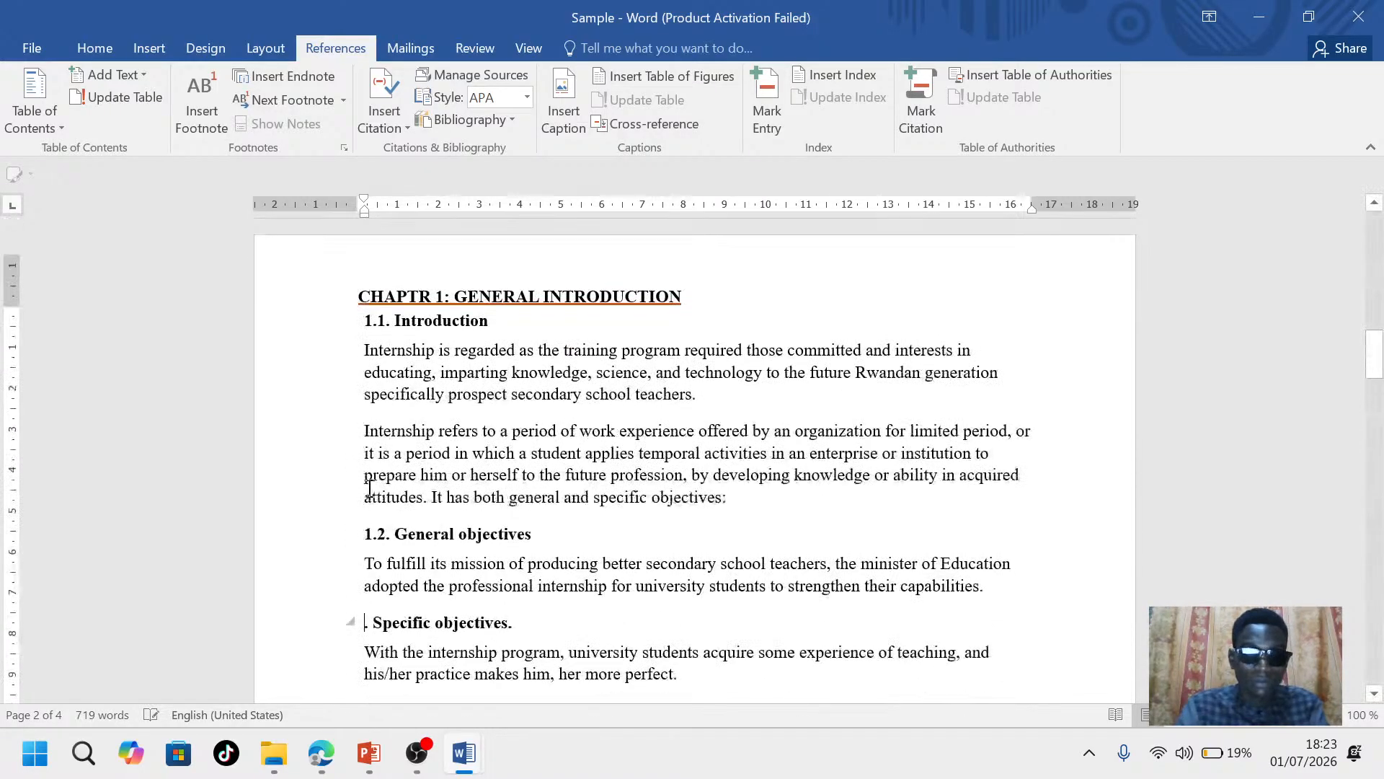
scroll(417, 478, "down", 4)
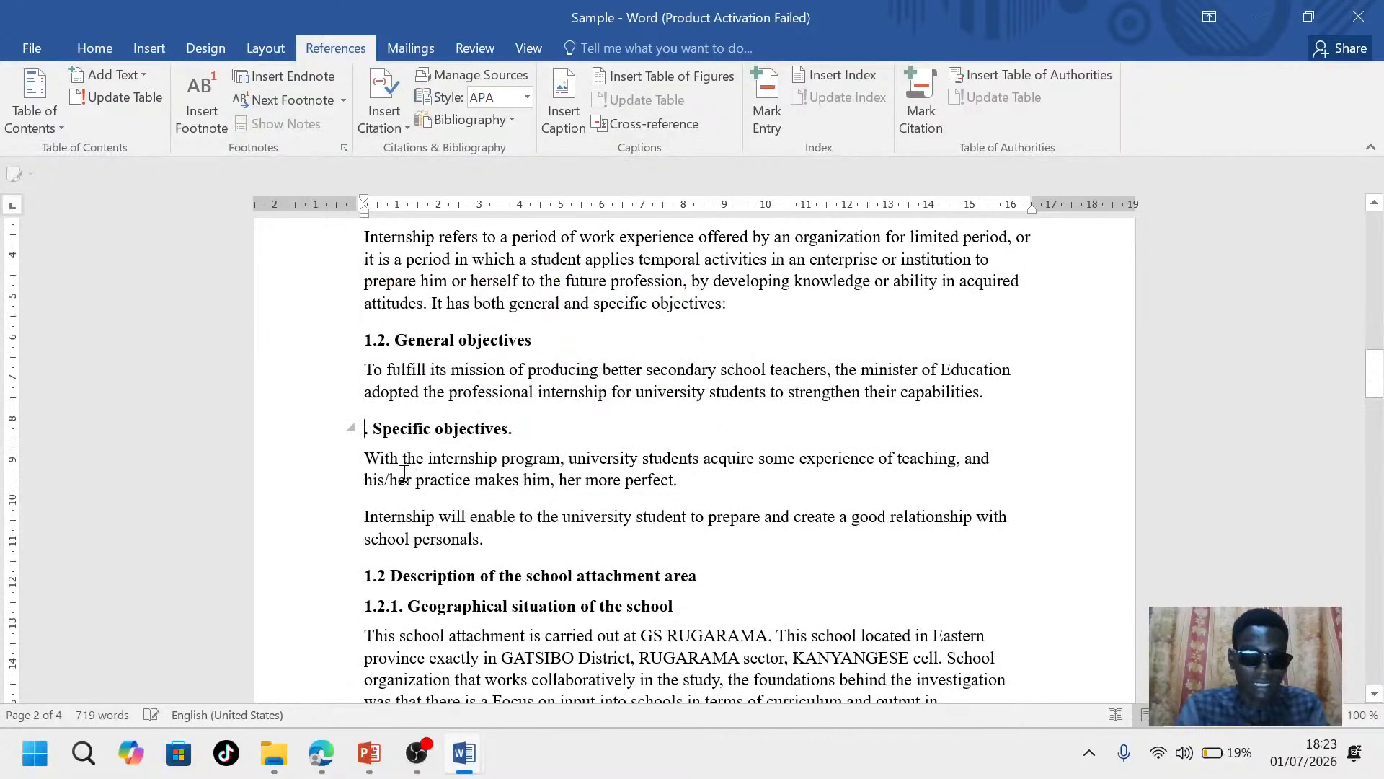
type("1.3")
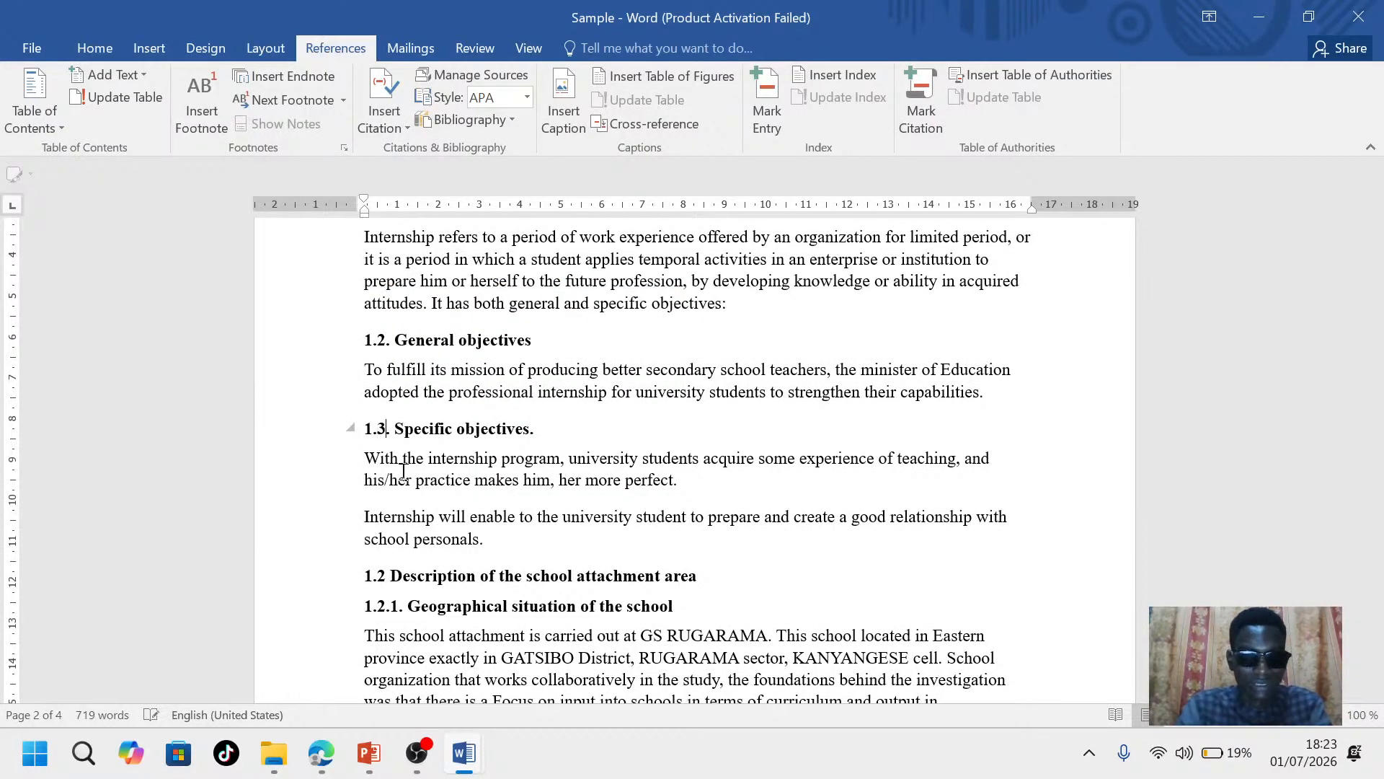
left_click(543, 430)
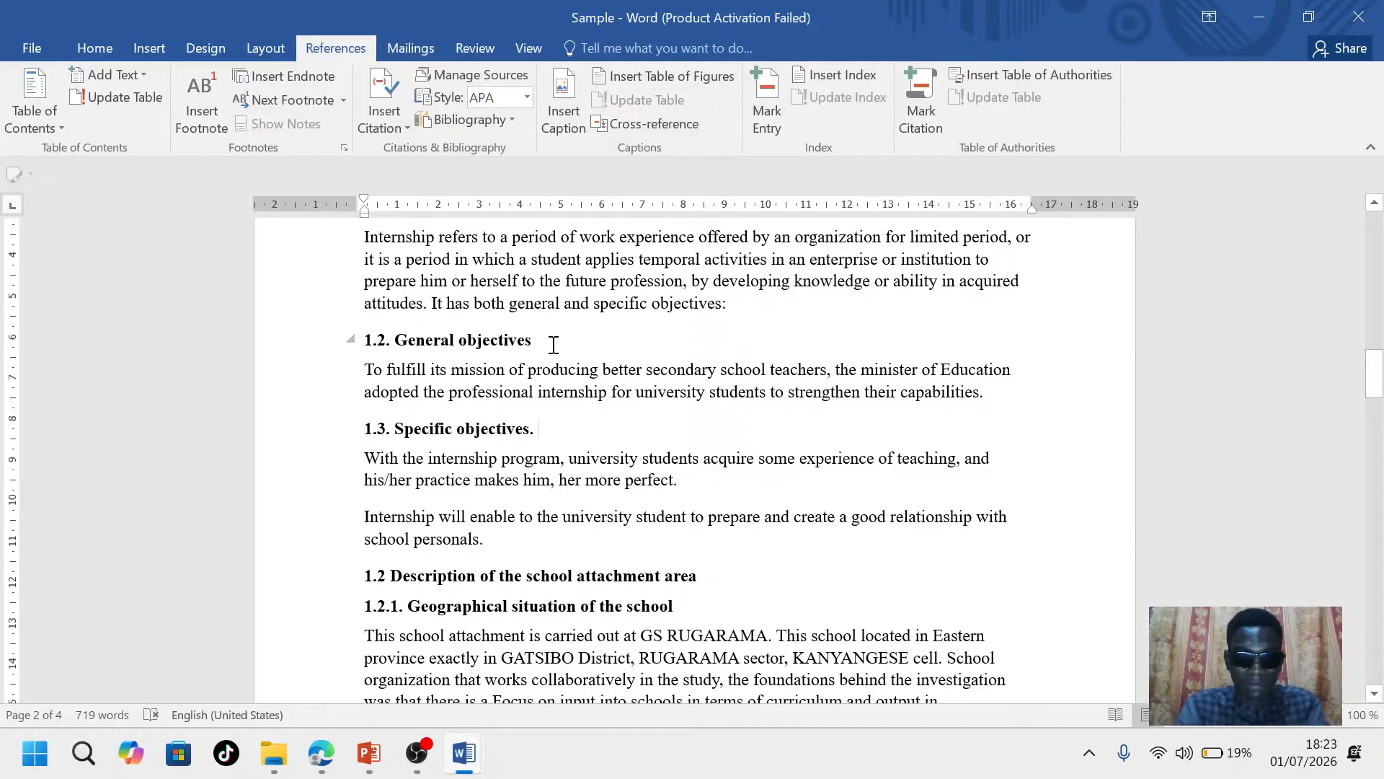
Apply the Heading 2 style to the General objectives and Specific objectives headings
left_click(346, 340)
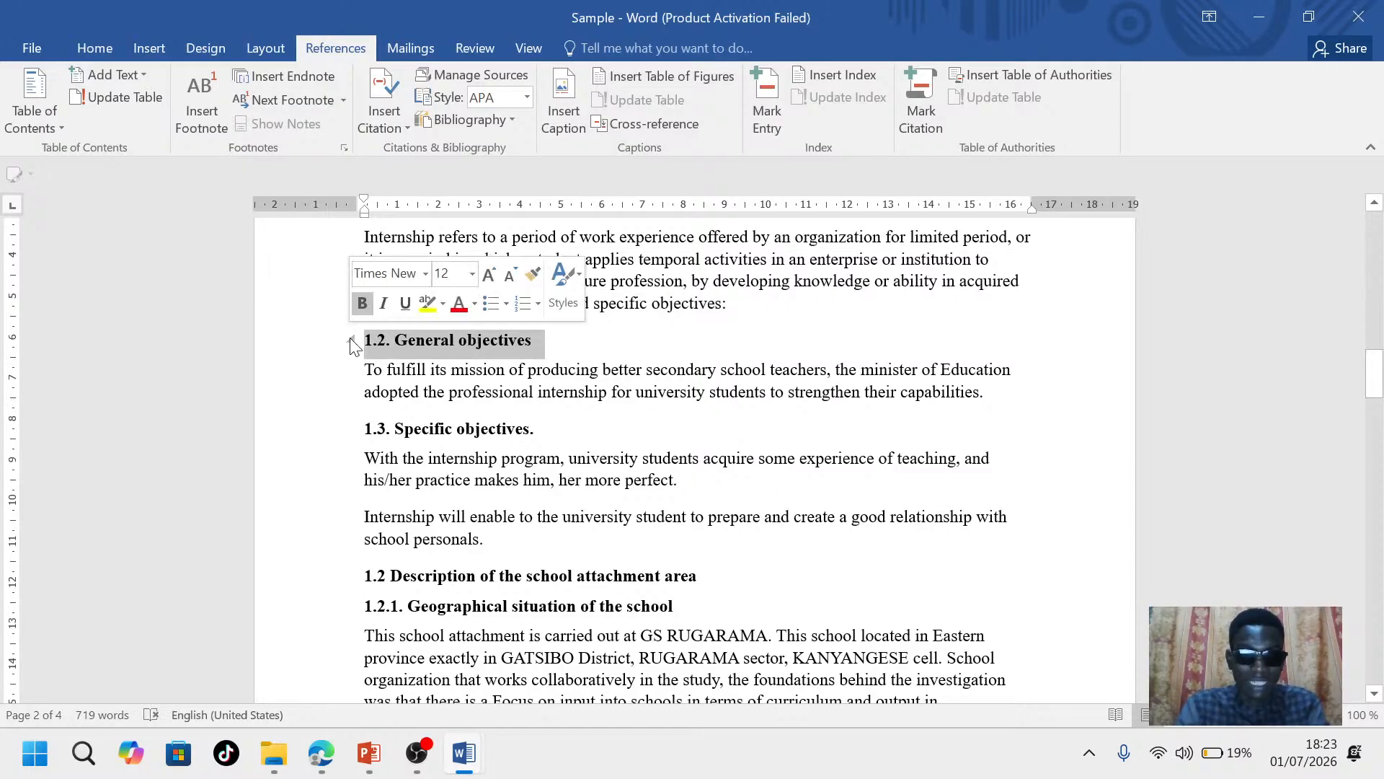
left_click(96, 41)
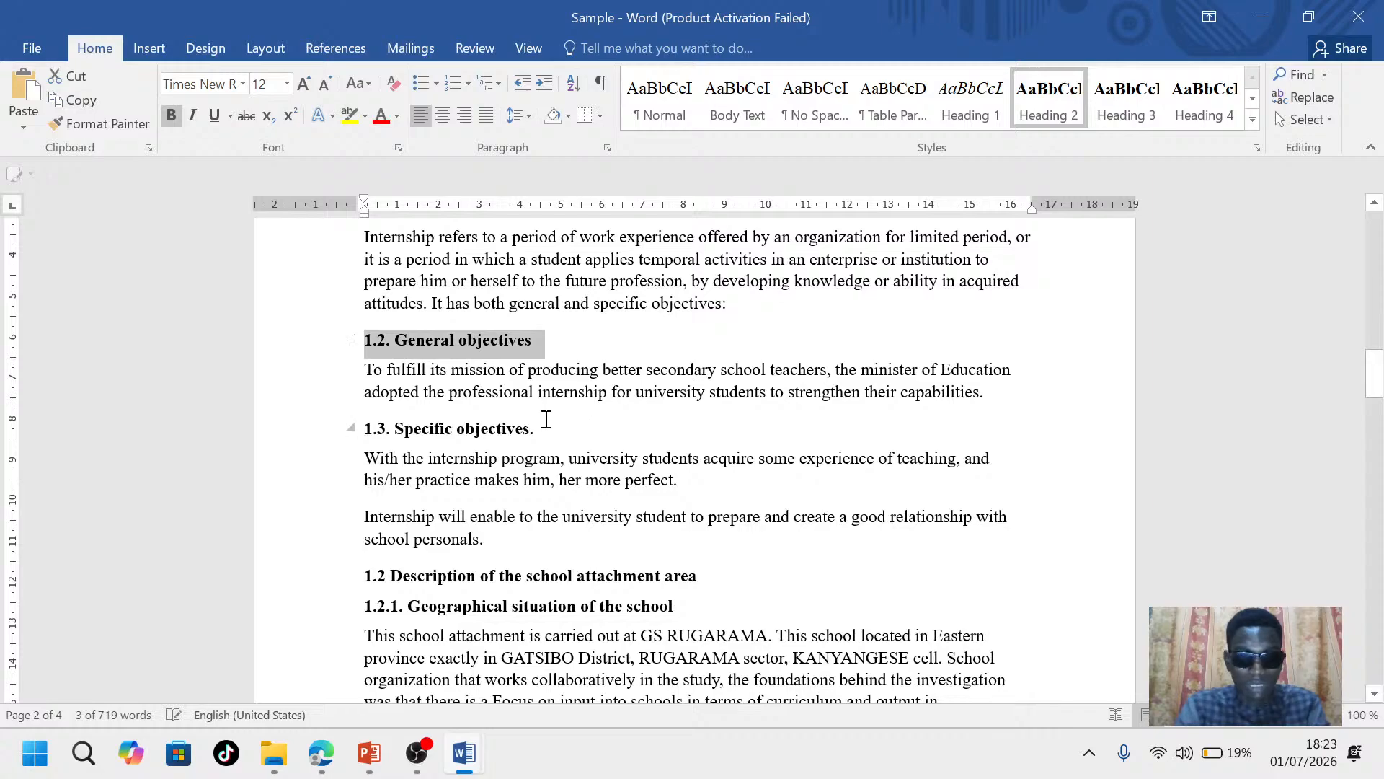
left_click_drag(542, 426, 346, 432)
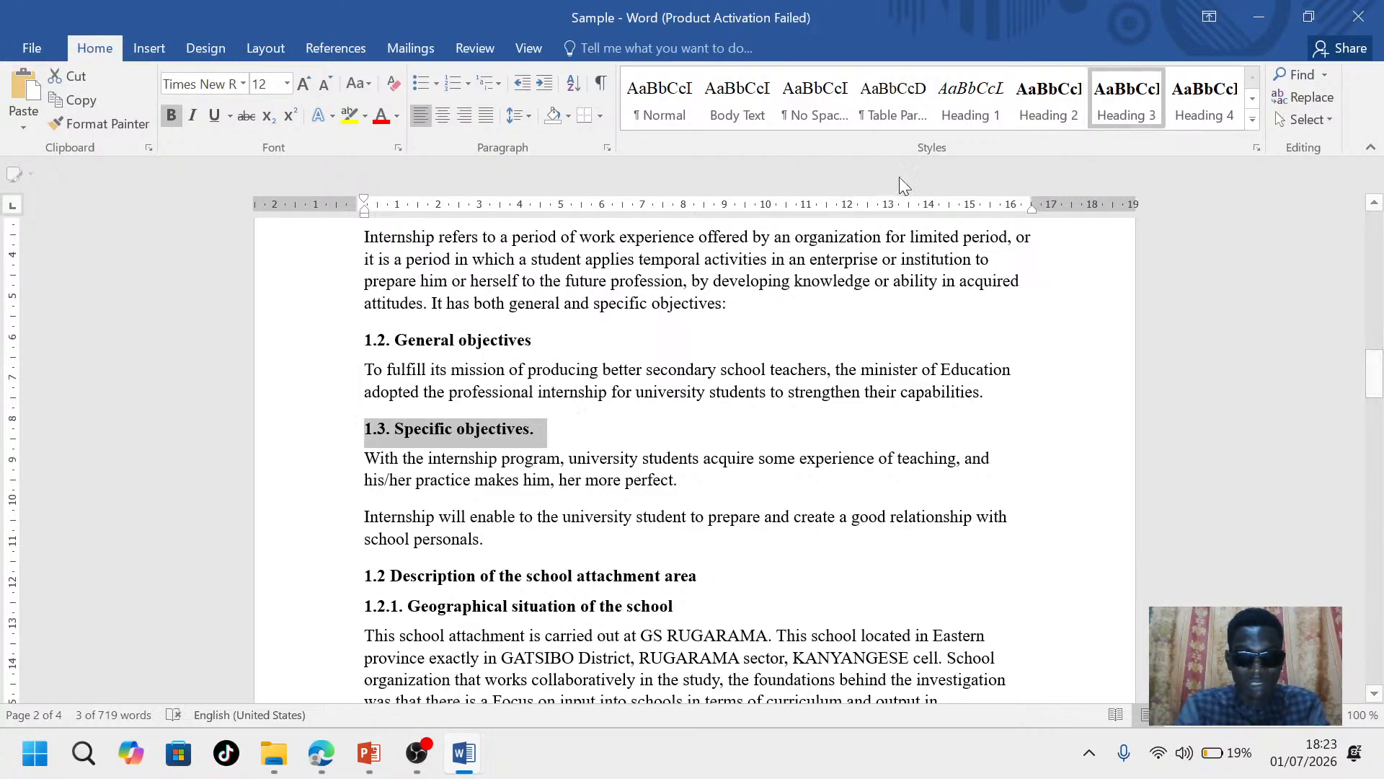
left_click(1052, 97)
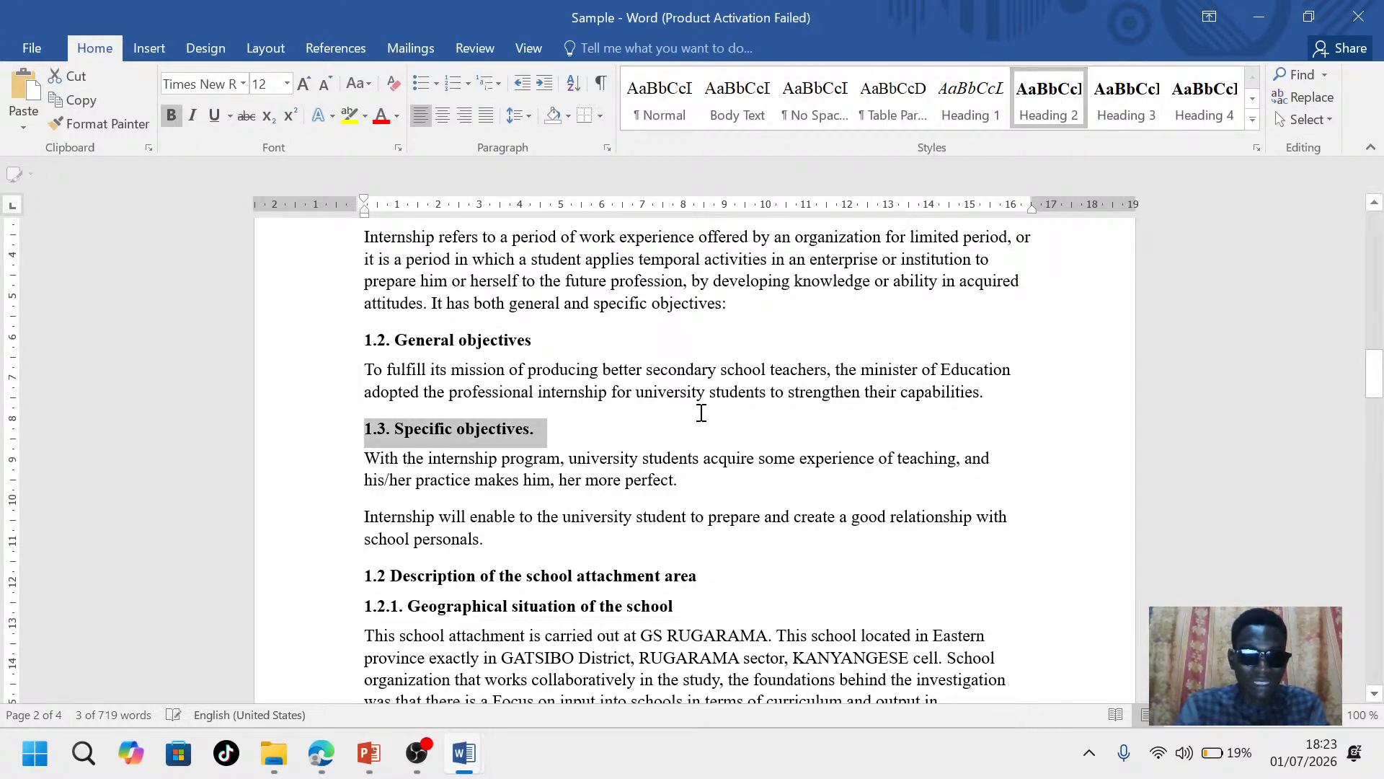
Update the entire table of contents, including heading texts, levels and page numbers
scroll(678, 447, "up", 10)
scroll(676, 448, "up", 5)
left_click(673, 456)
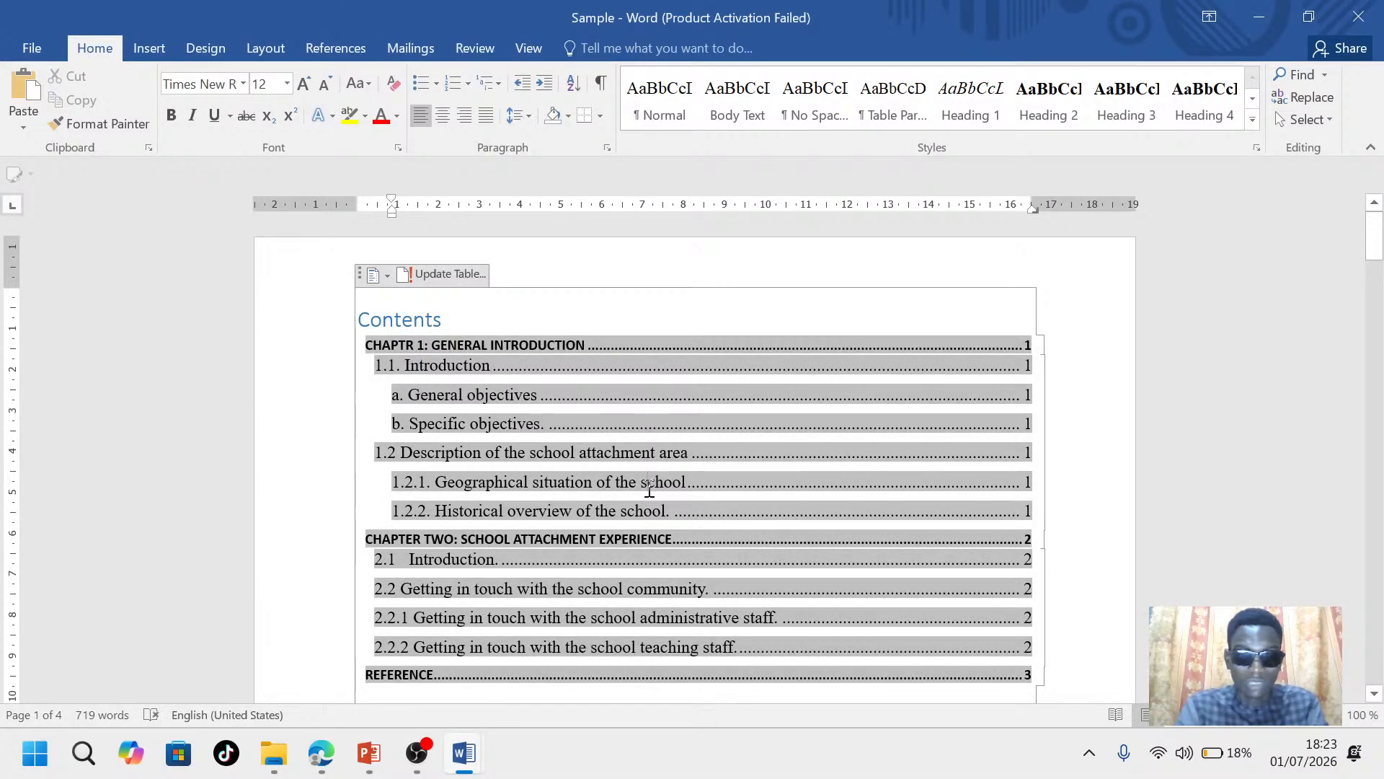
left_click(460, 276)
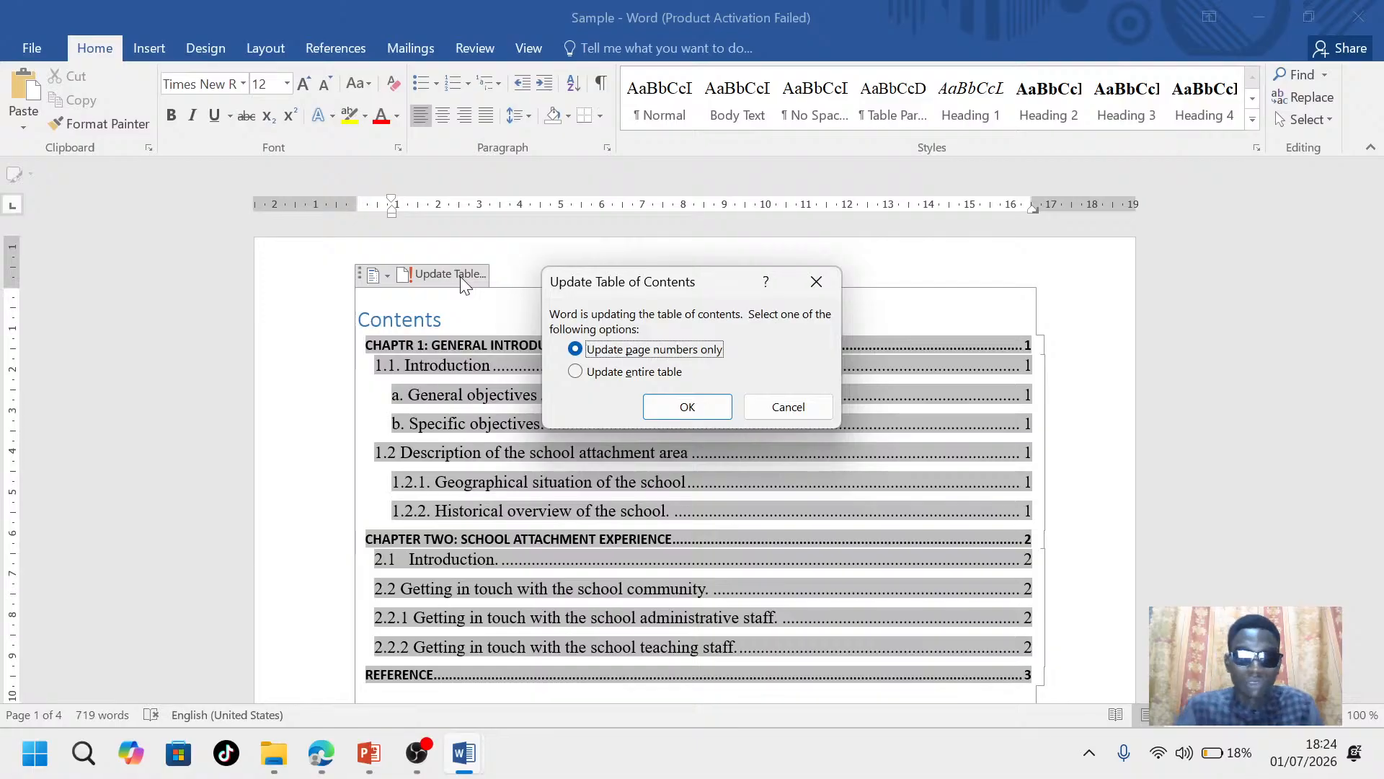
left_click(574, 372)
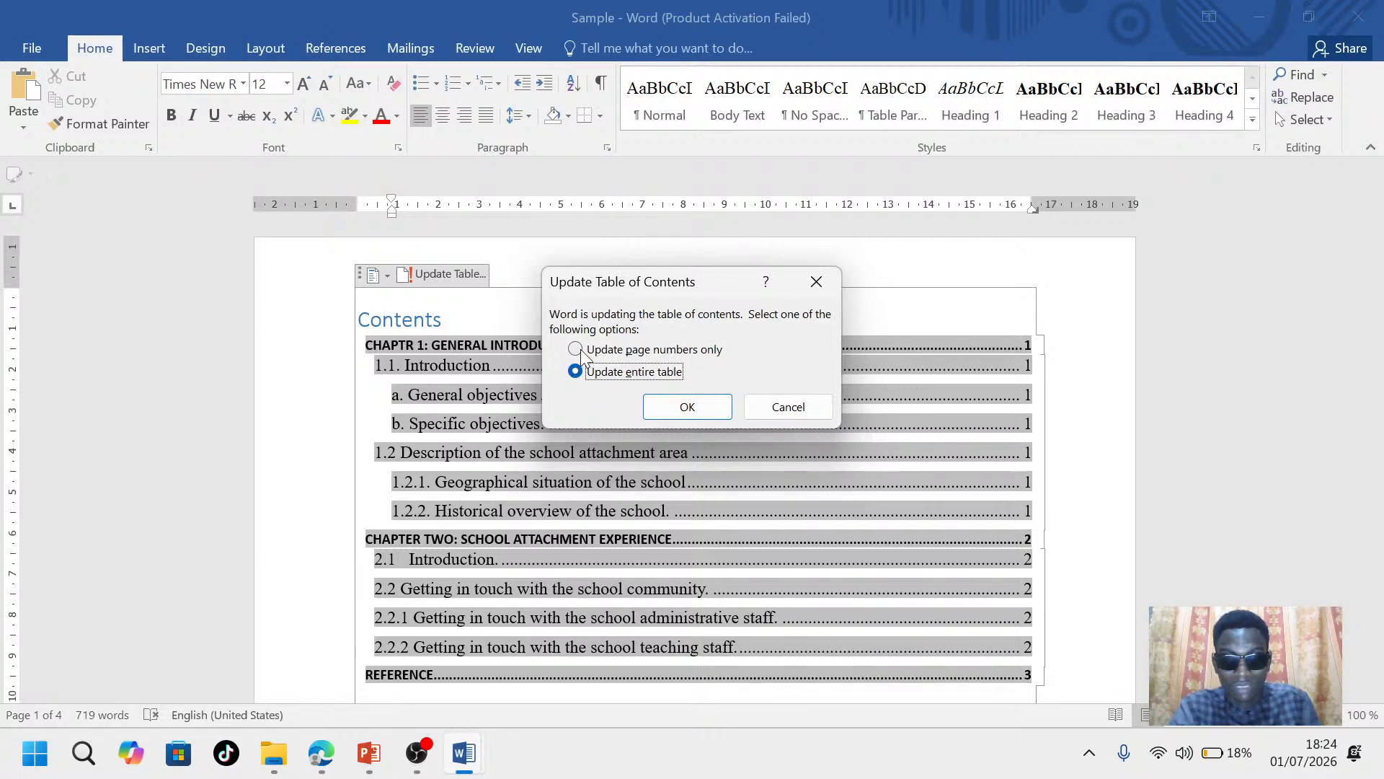
left_click(695, 410)
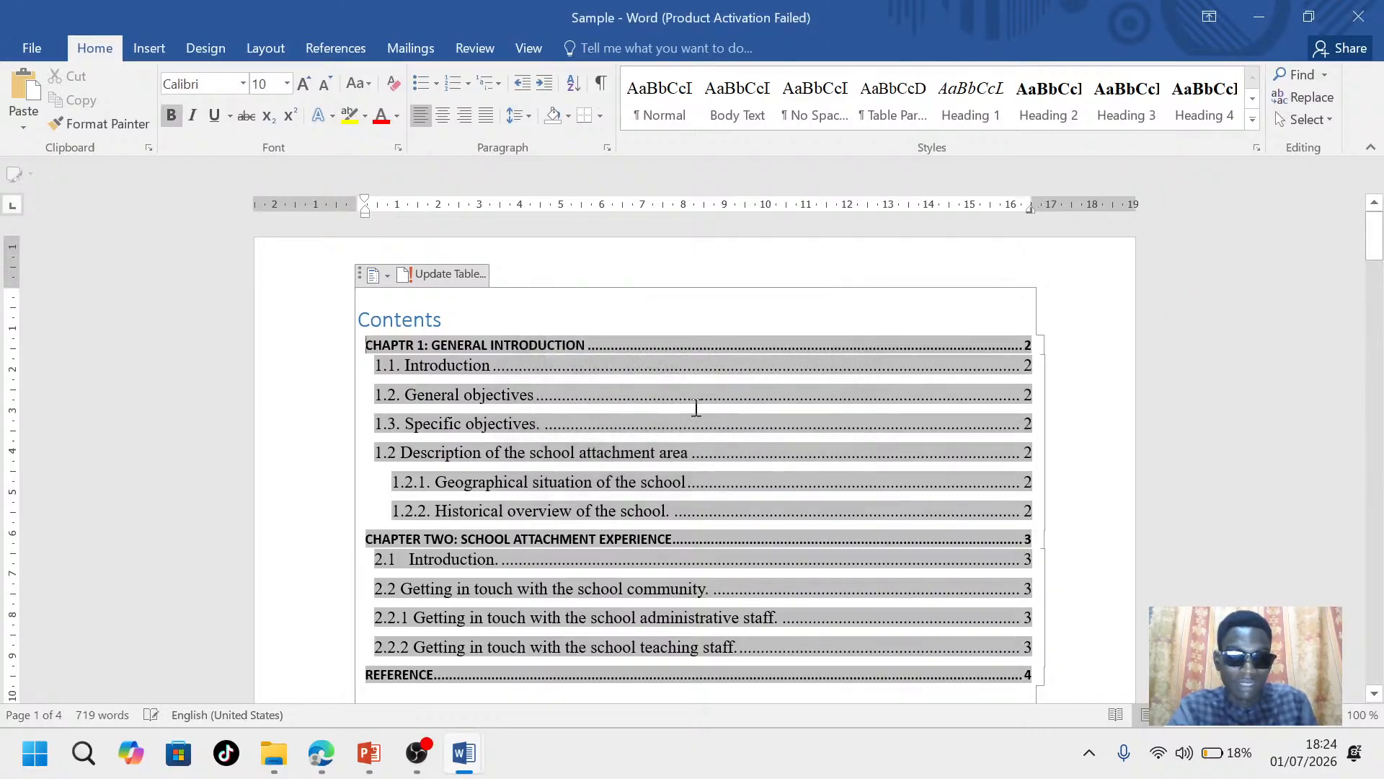
Check the General and Specific objectives entries in the table of contents, and compare the listed page numbers with the chapters' pages
left_click(448, 393)
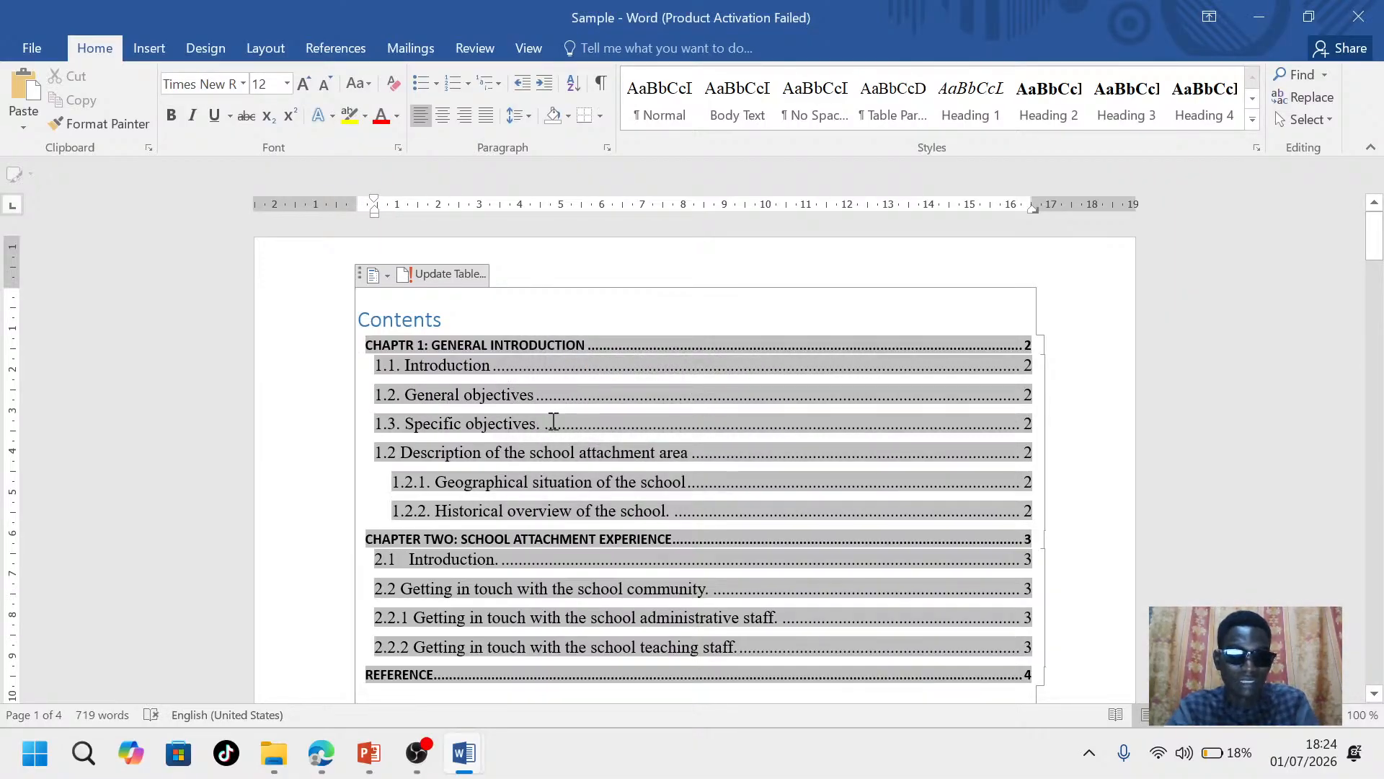
left_click_drag(552, 421, 374, 401)
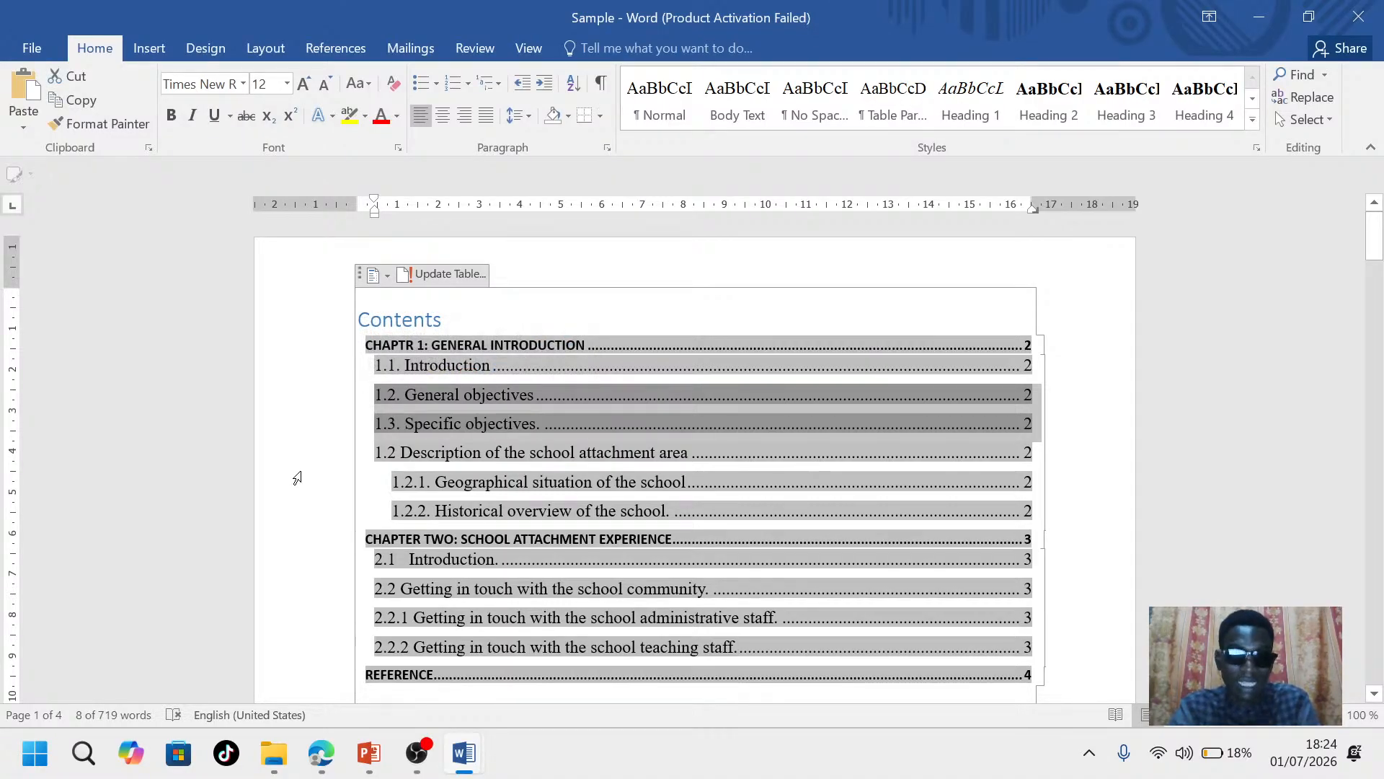
left_click(297, 478)
left_click(667, 551)
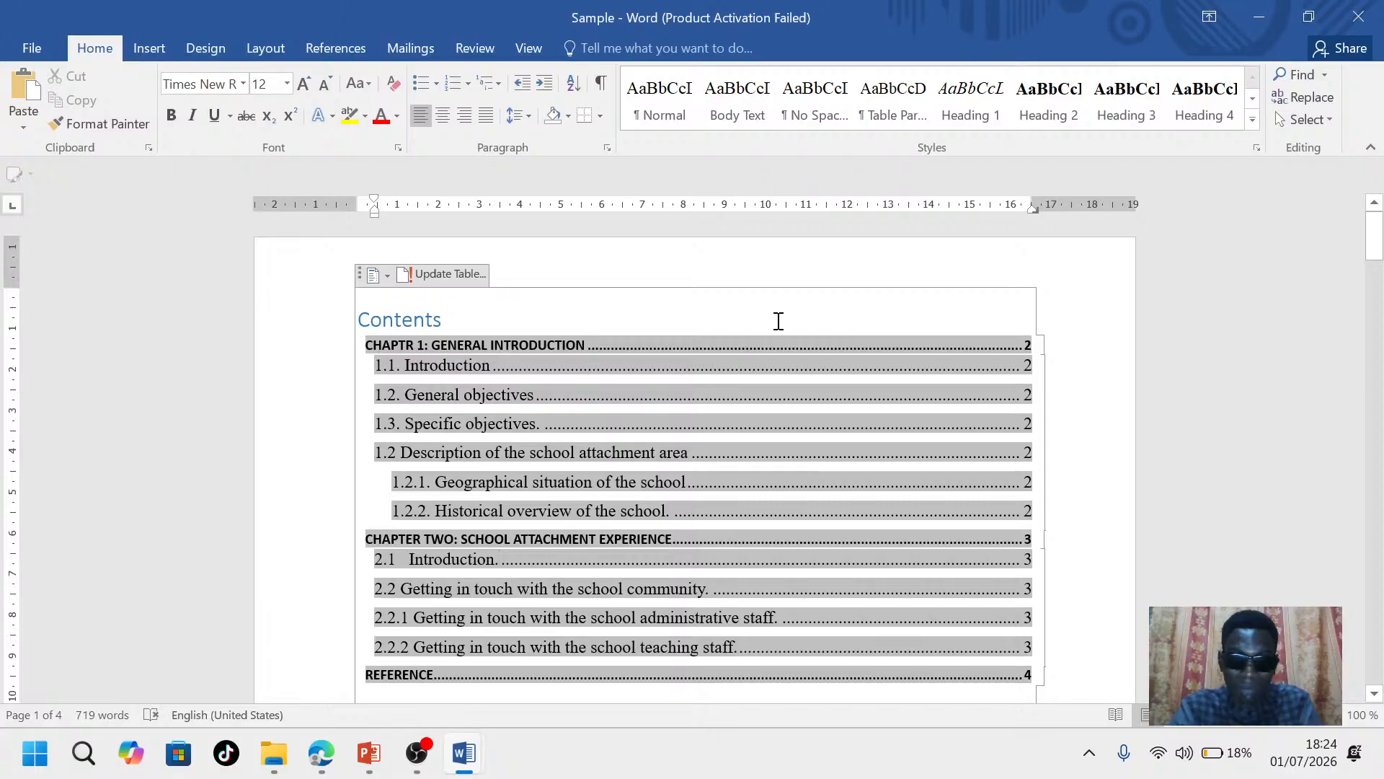
scroll(677, 446, "down", 5)
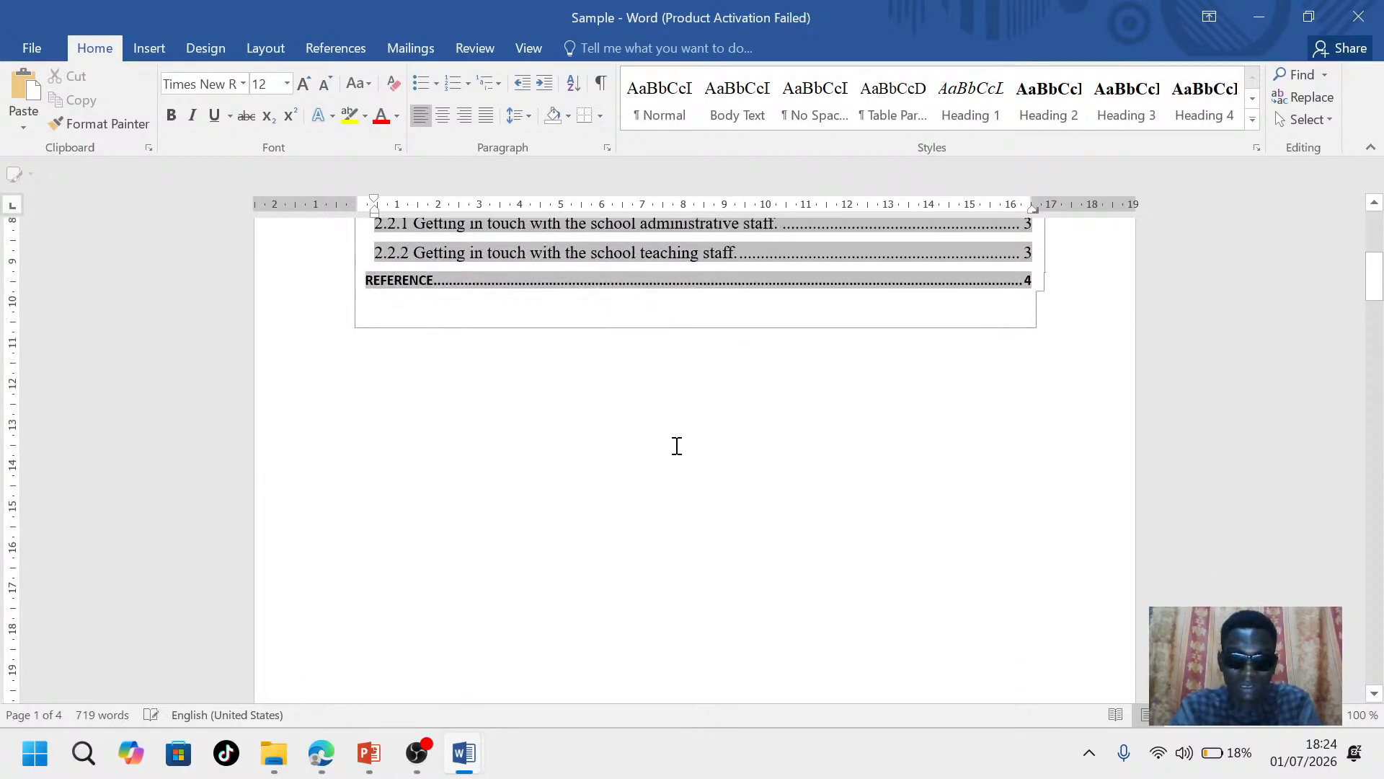
left_click(677, 446)
scroll(677, 447, "up", 3)
scroll(677, 446, "down", 3)
scroll(677, 446, "up", 5)
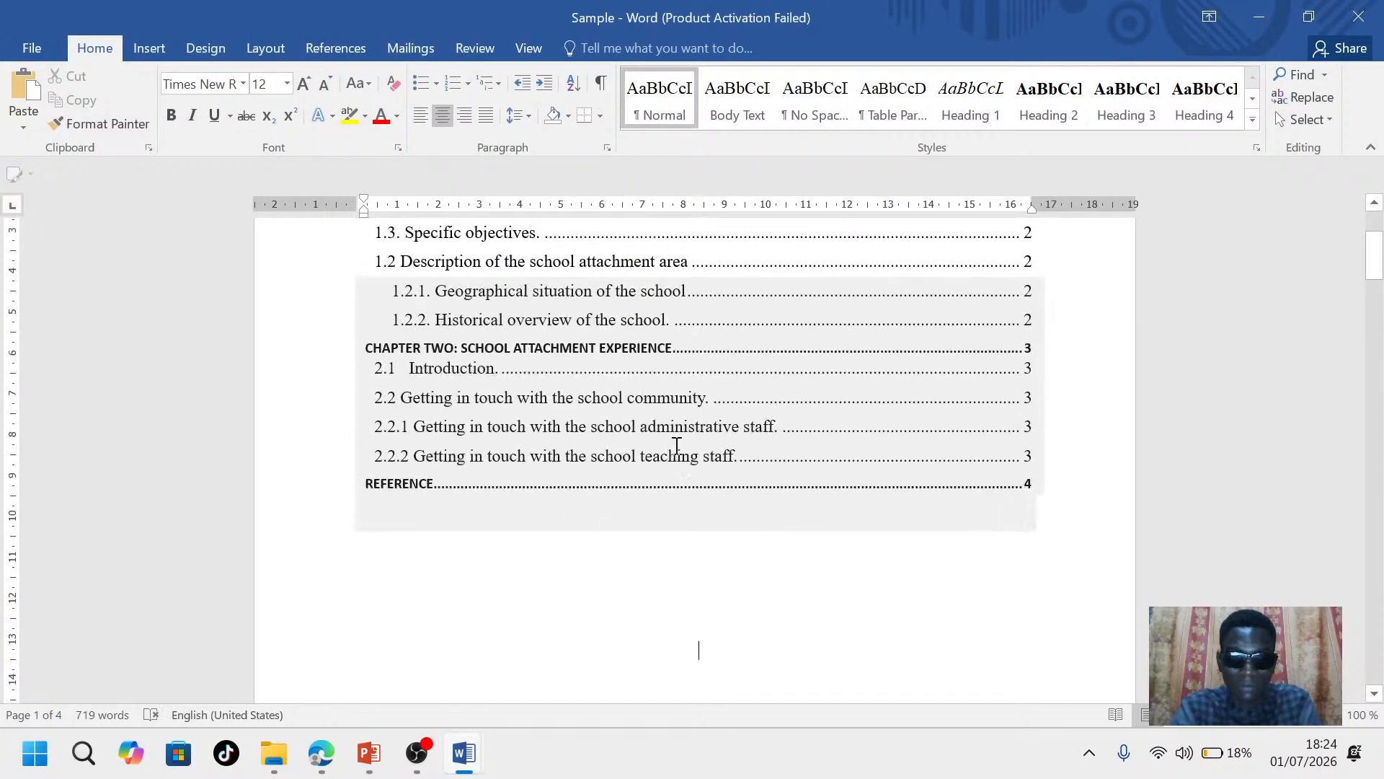
scroll(677, 446, "down", 10)
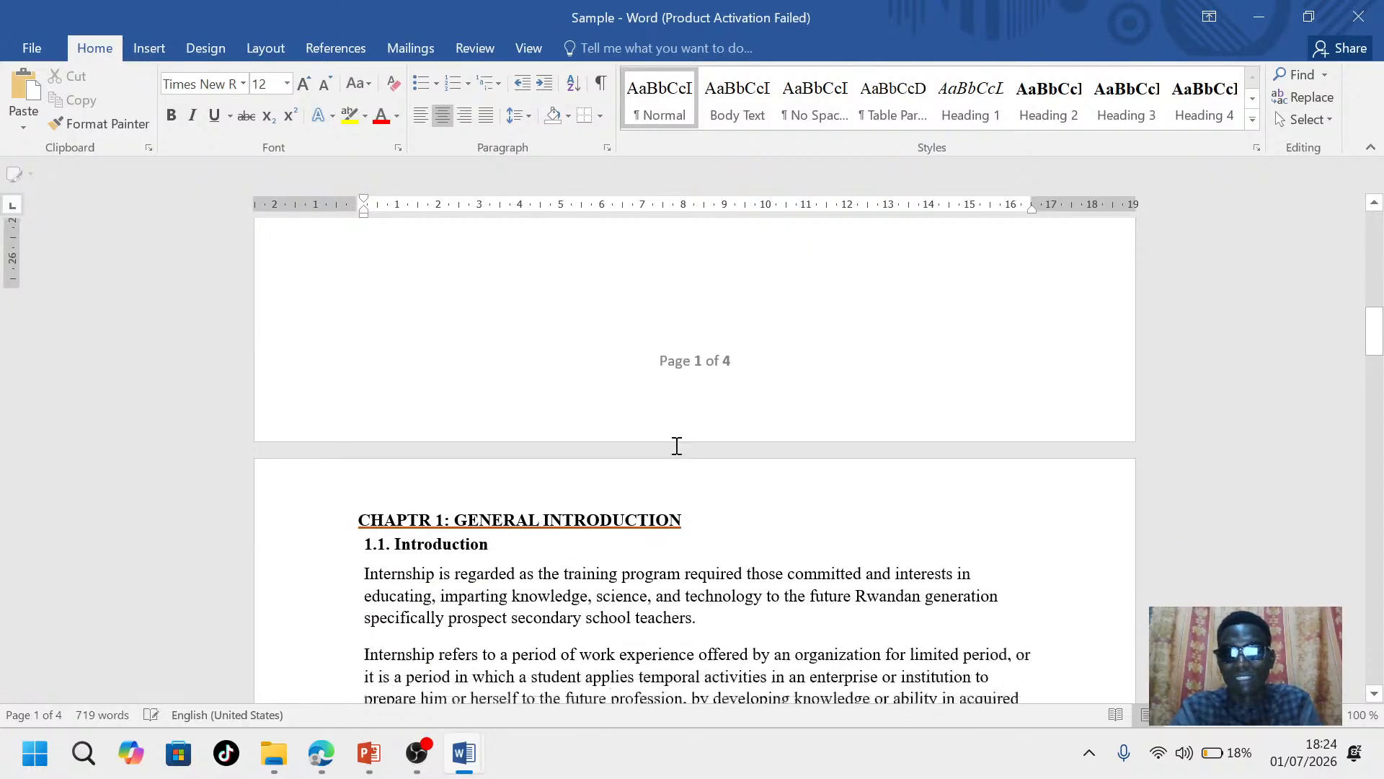
scroll(677, 447, "down", 12)
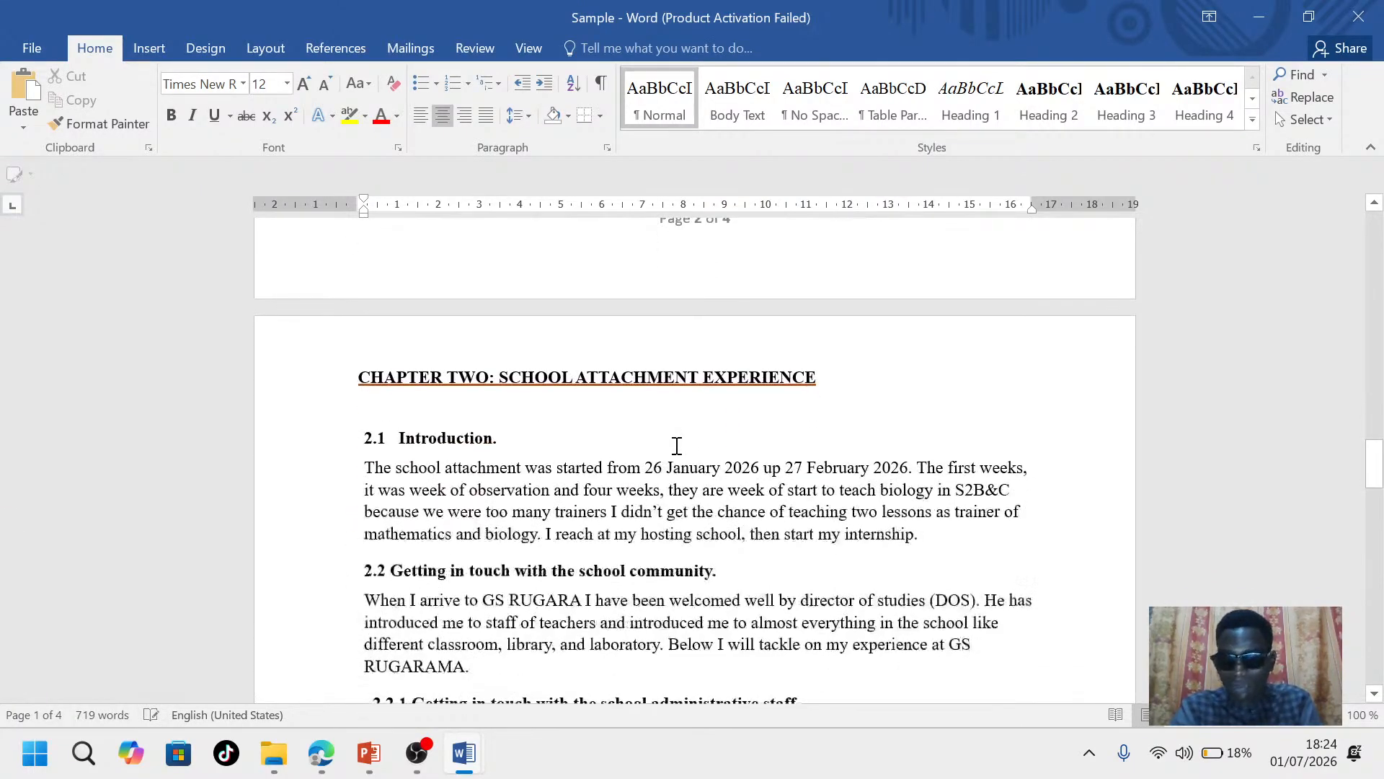
scroll(677, 446, "up", 20)
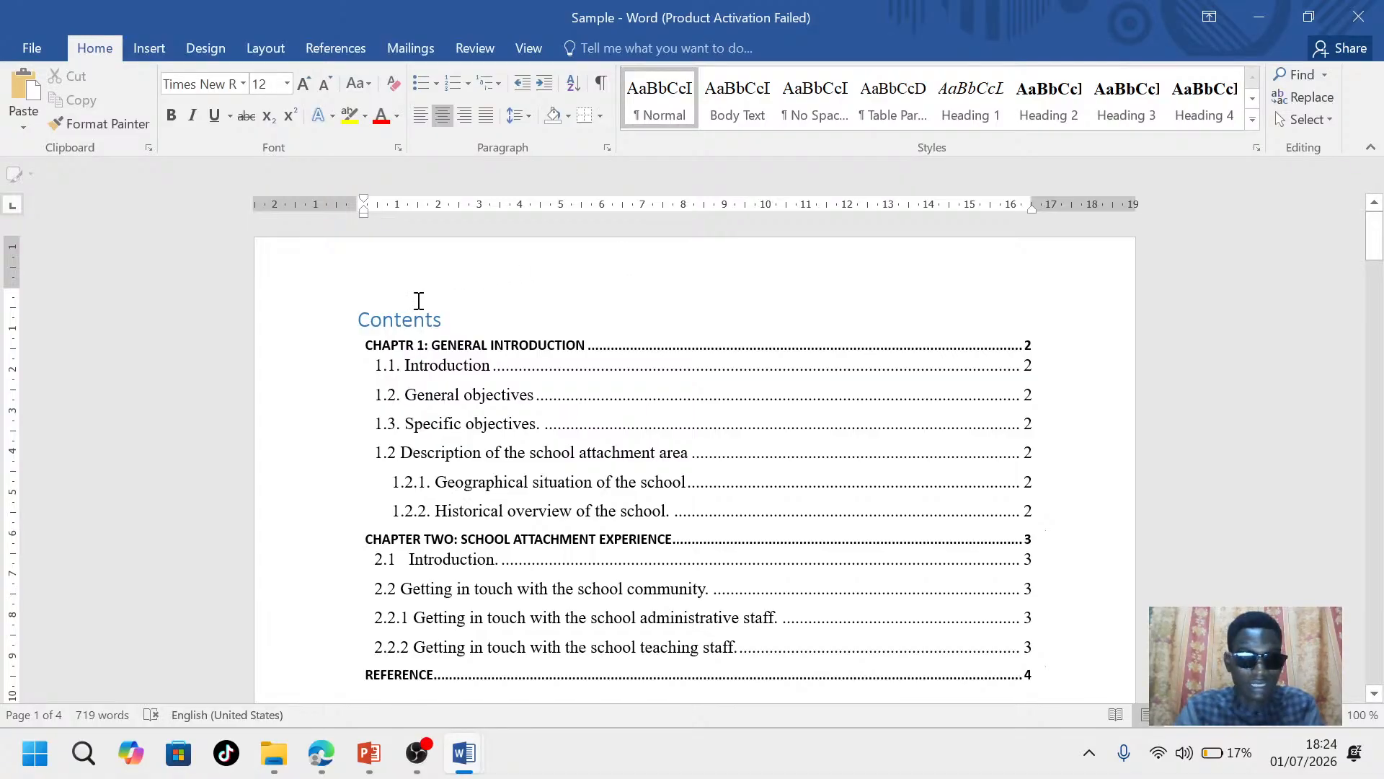
Save a copy of the report in the current Documents folder as a Word document named Updated Document
left_click(15, 43)
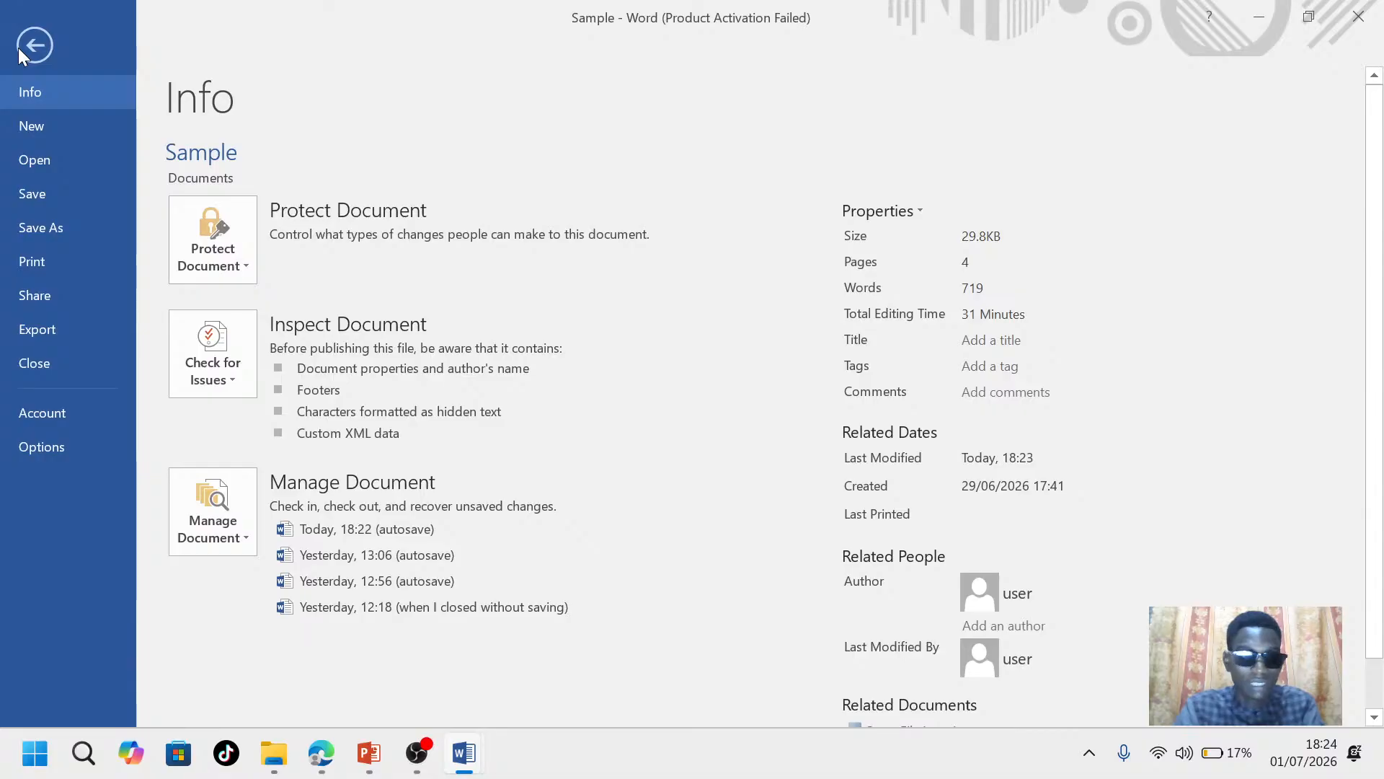
left_click(55, 228)
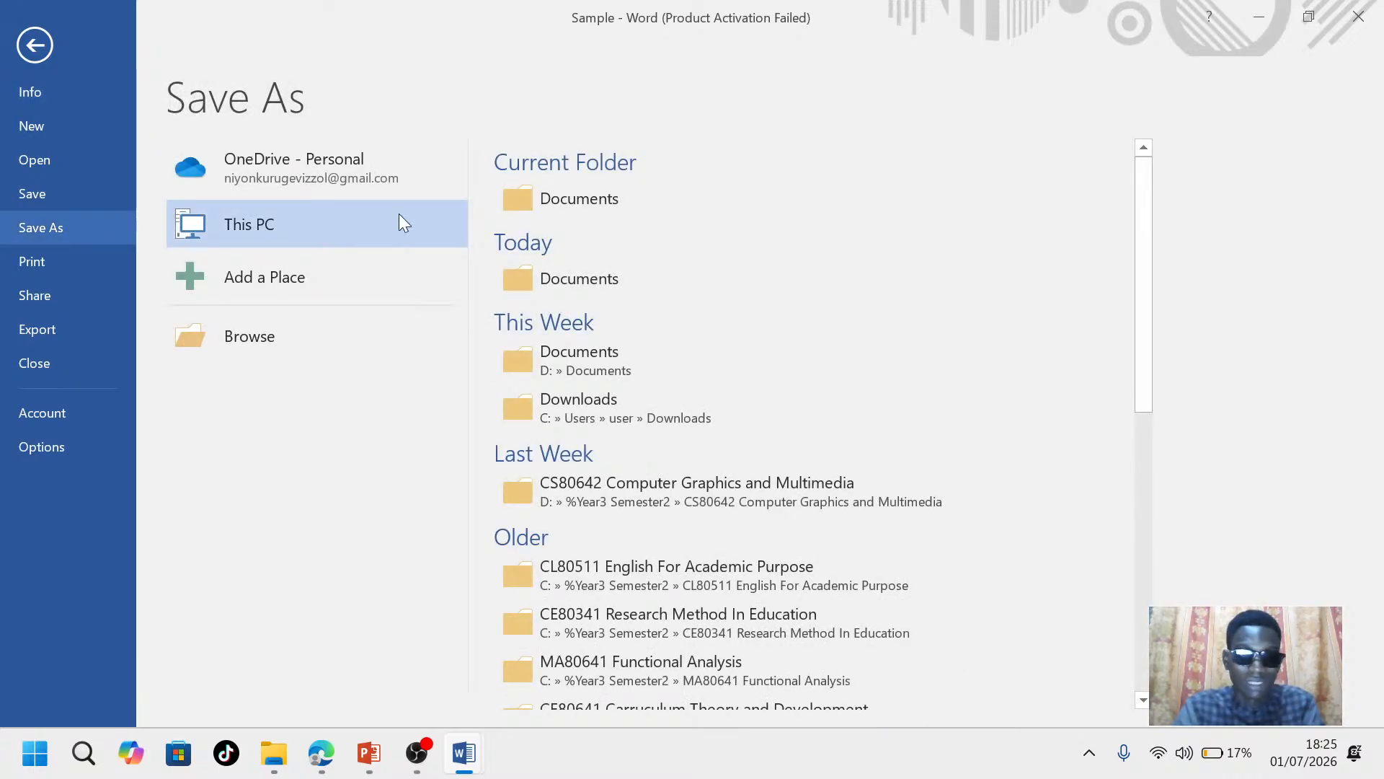
left_click(607, 202)
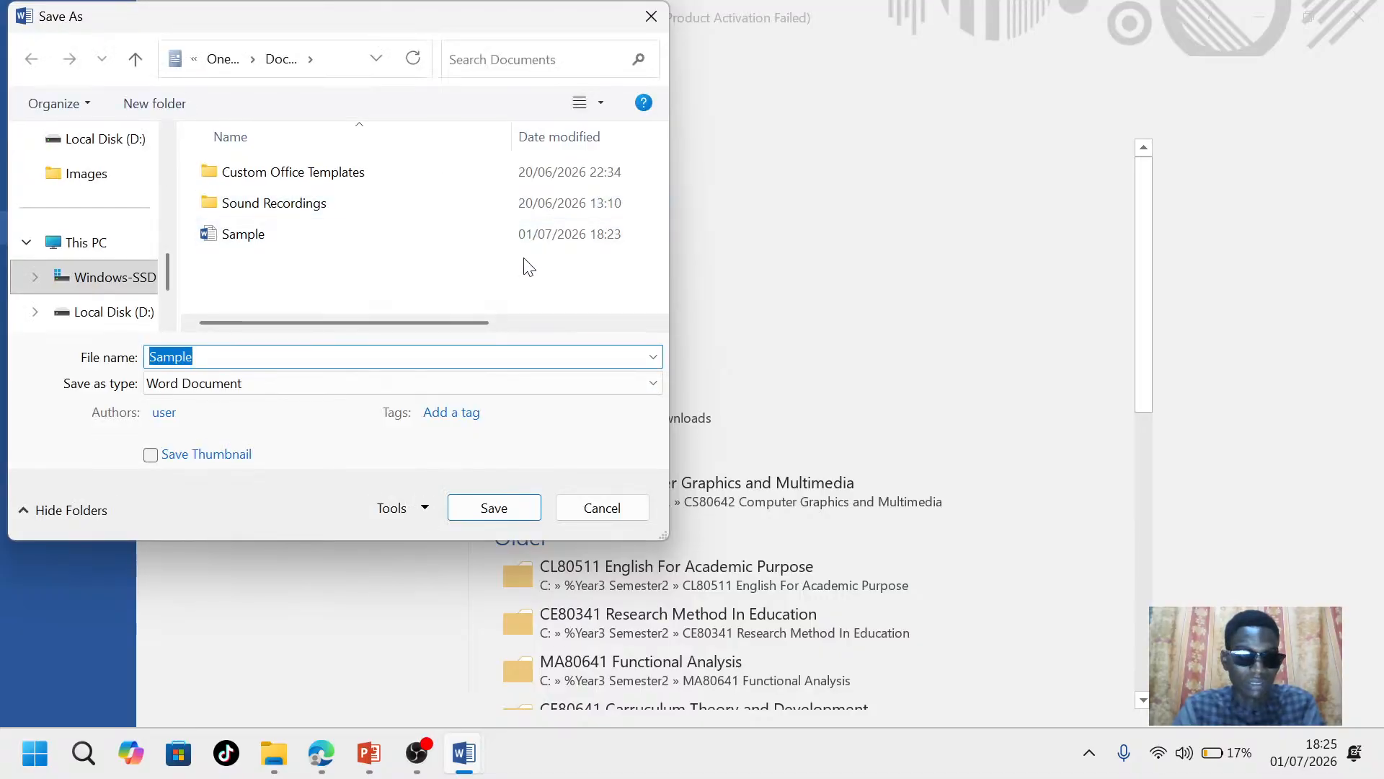
left_click(303, 363)
key("BackSpace")
key("BackSpace")
key("BackSpace")
key("BackSpace")
key("BackSpace")
key("BackSpace")
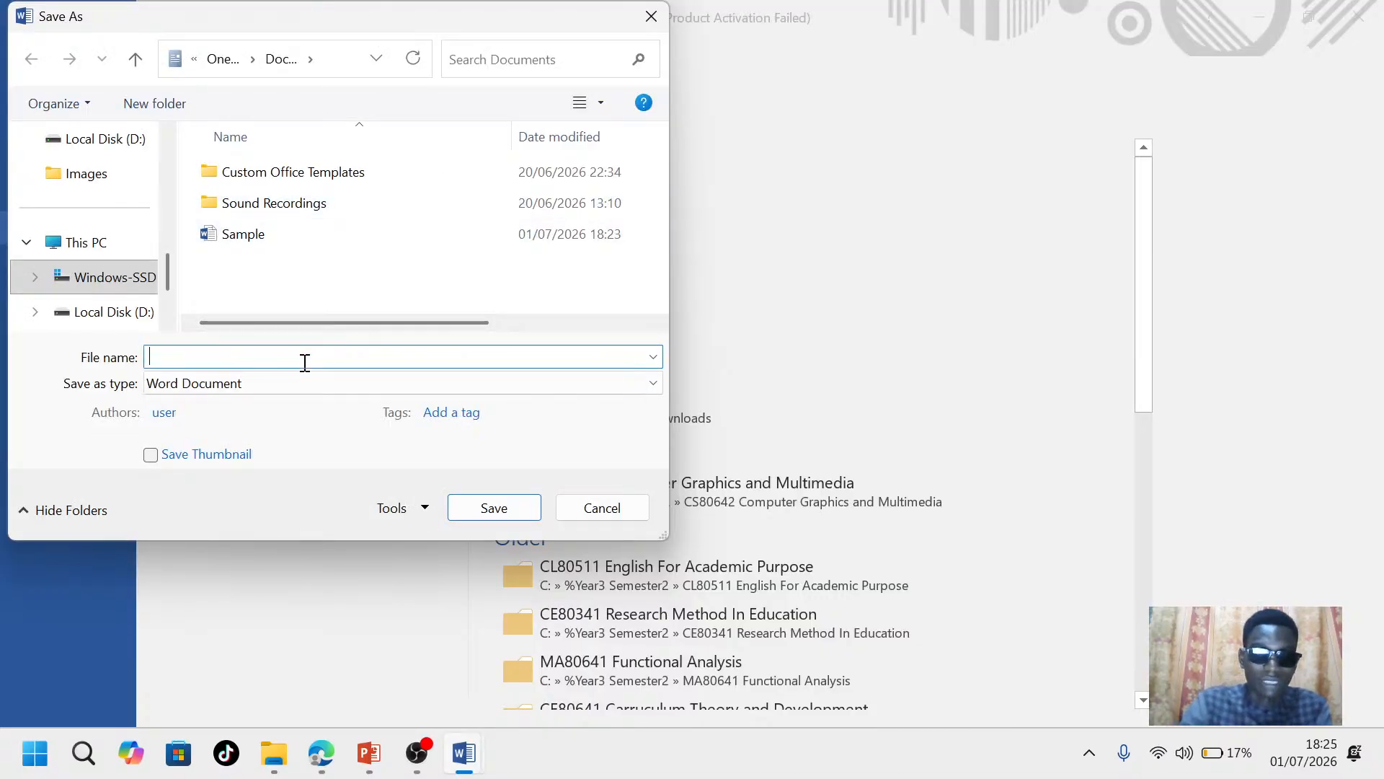
type("U")
key("BackSpace")
type("U")
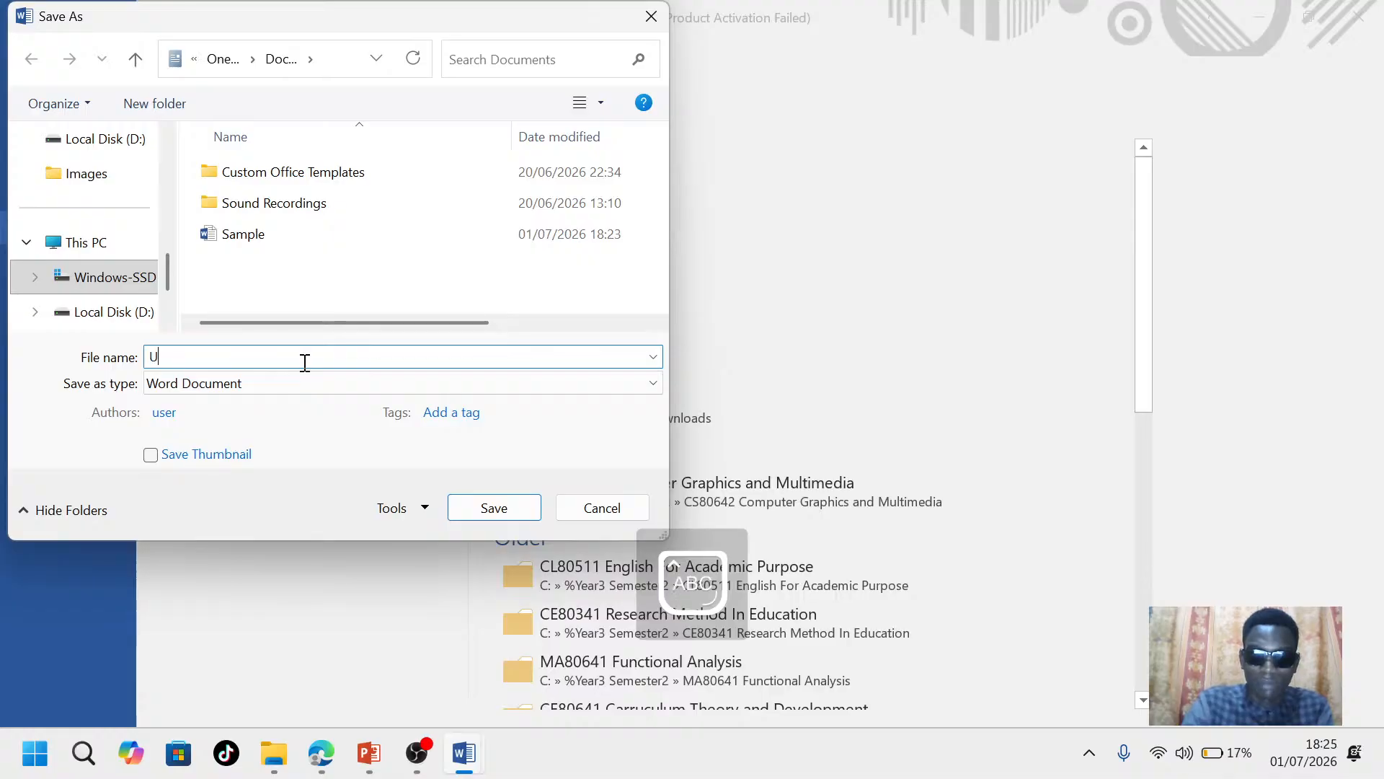
type("pdated")
key("Caps_Lock")
type("D")
key("Caps_Lock")
type("ocument")
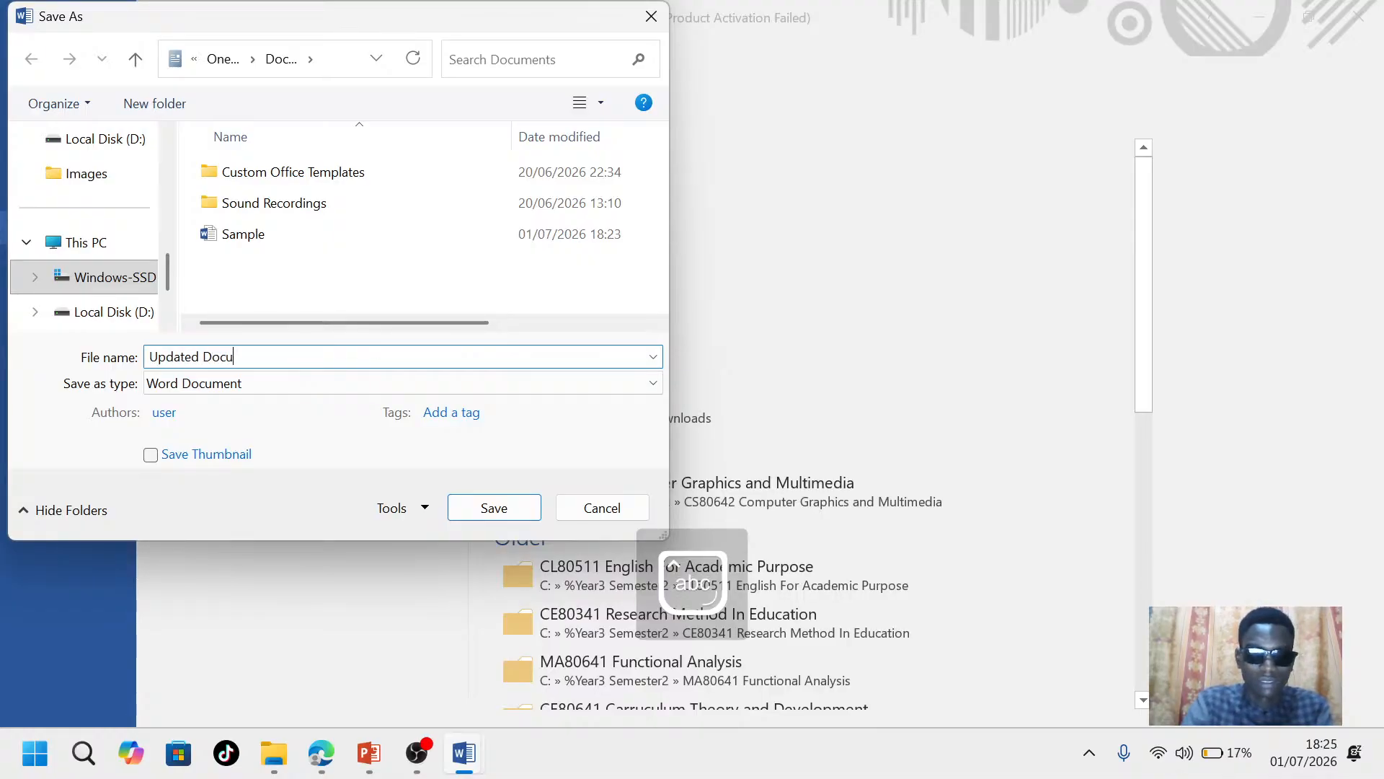
left_click(493, 509)
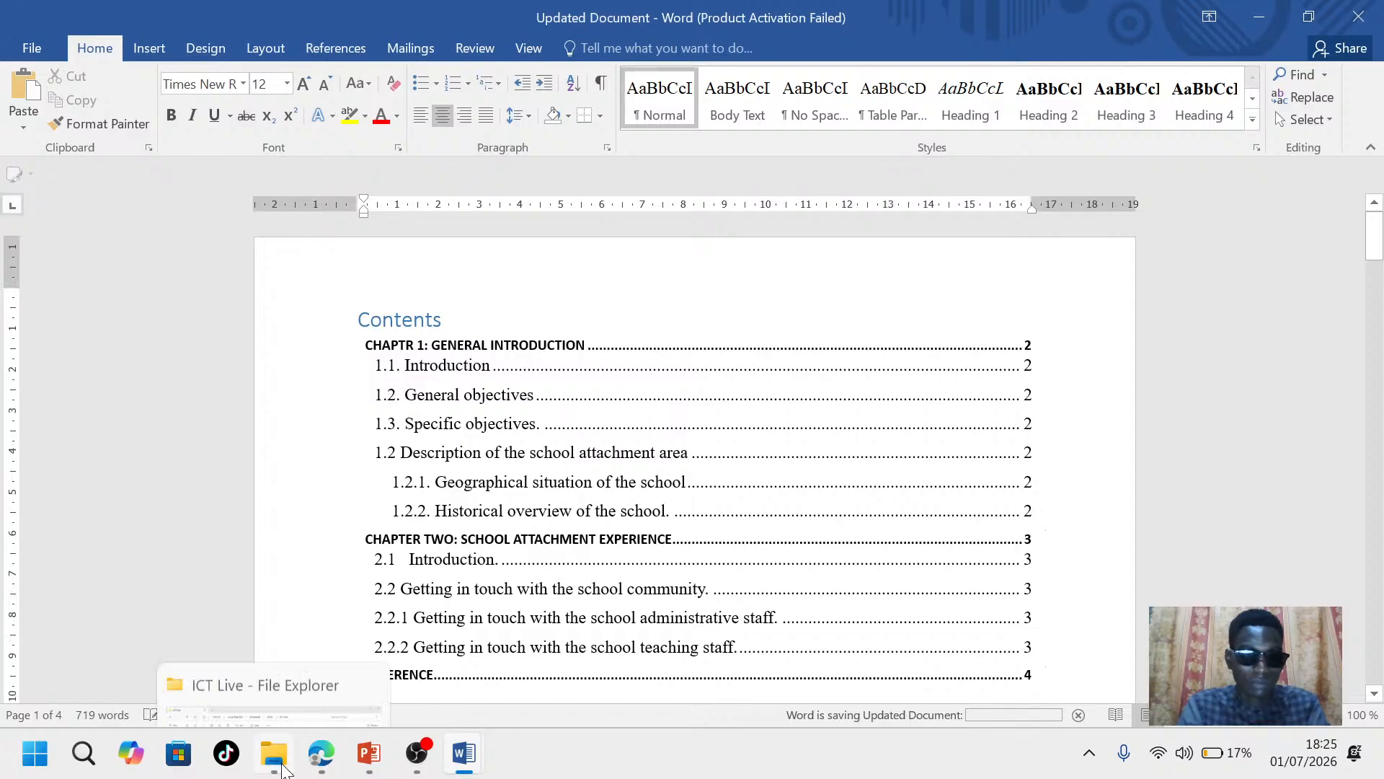
Switch to File Explorer, open Updated Document from the Documents folder and look through its pages
left_click(283, 767)
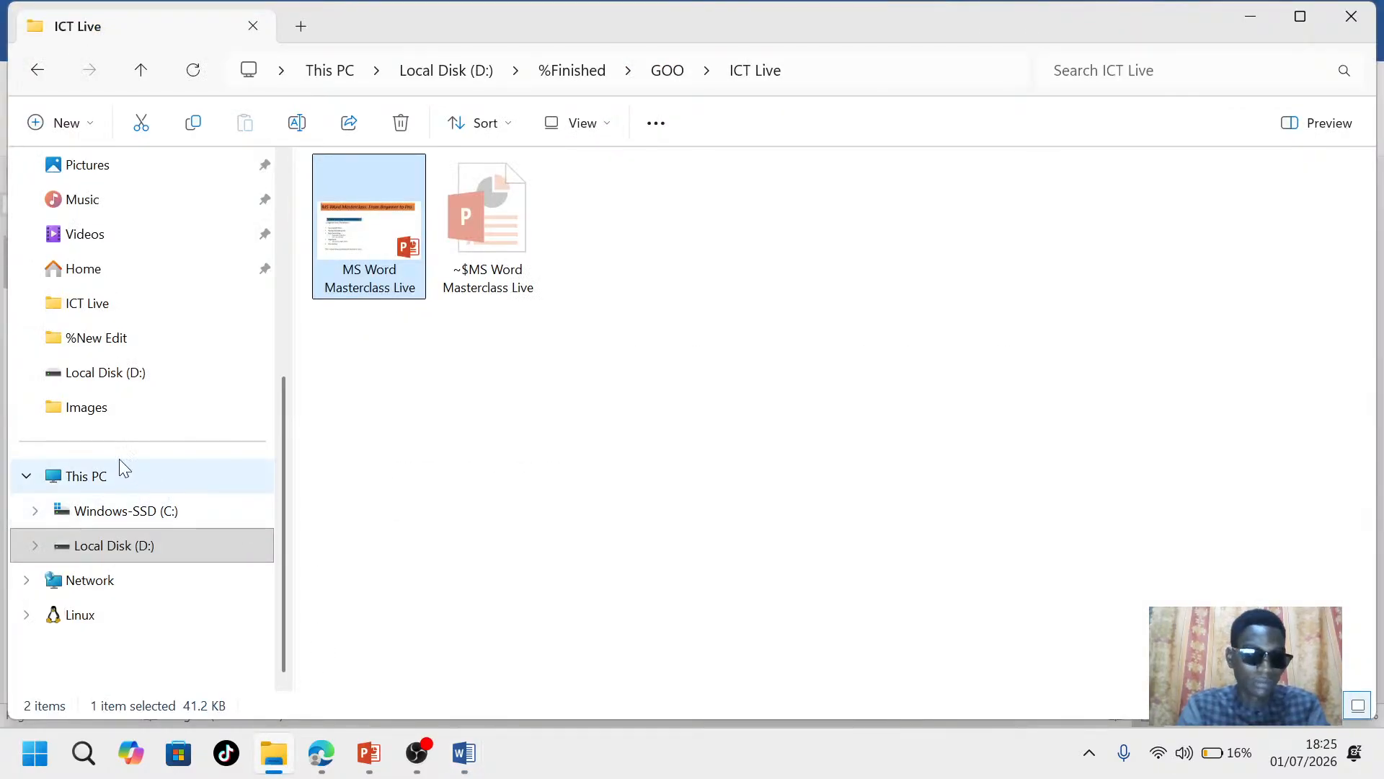
scroll(155, 362, "up", 2)
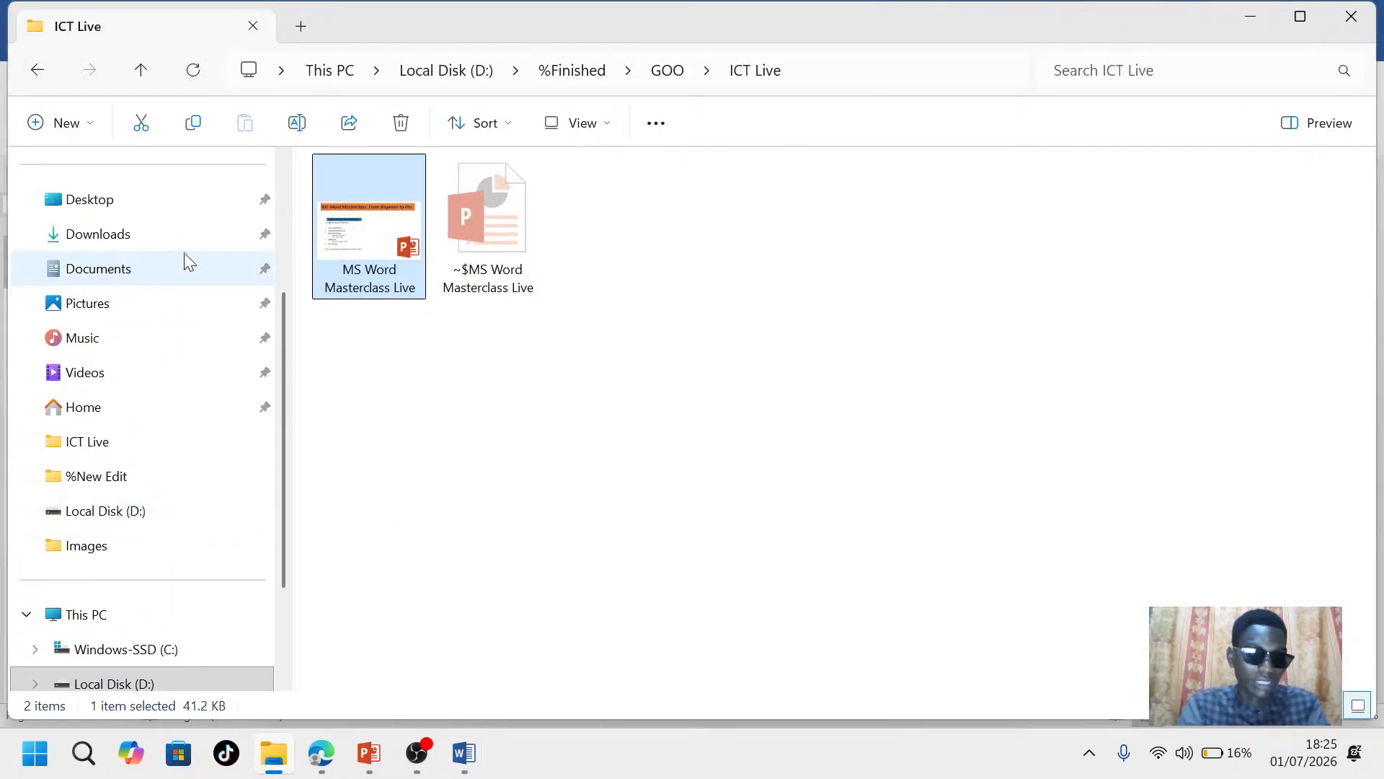
scroll(155, 317, "up", 1)
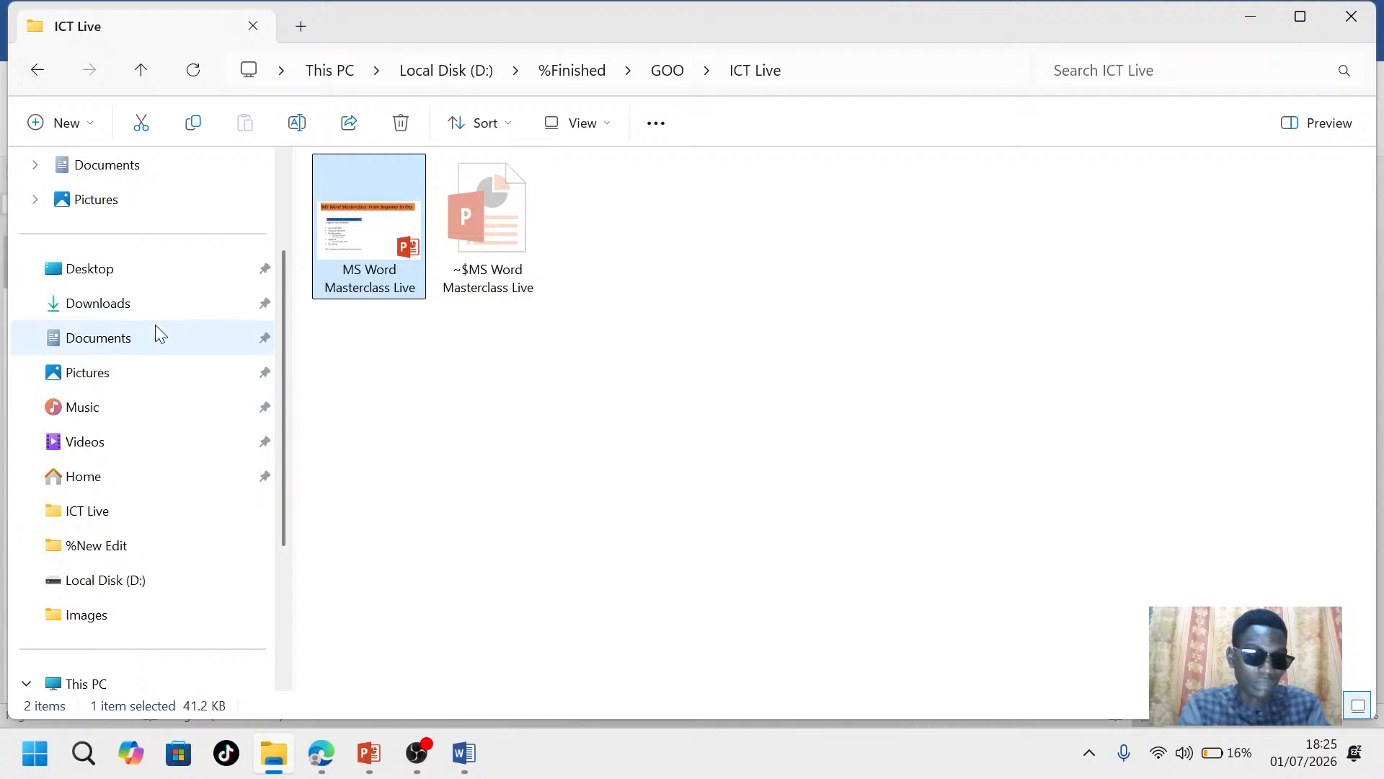
left_click(153, 332)
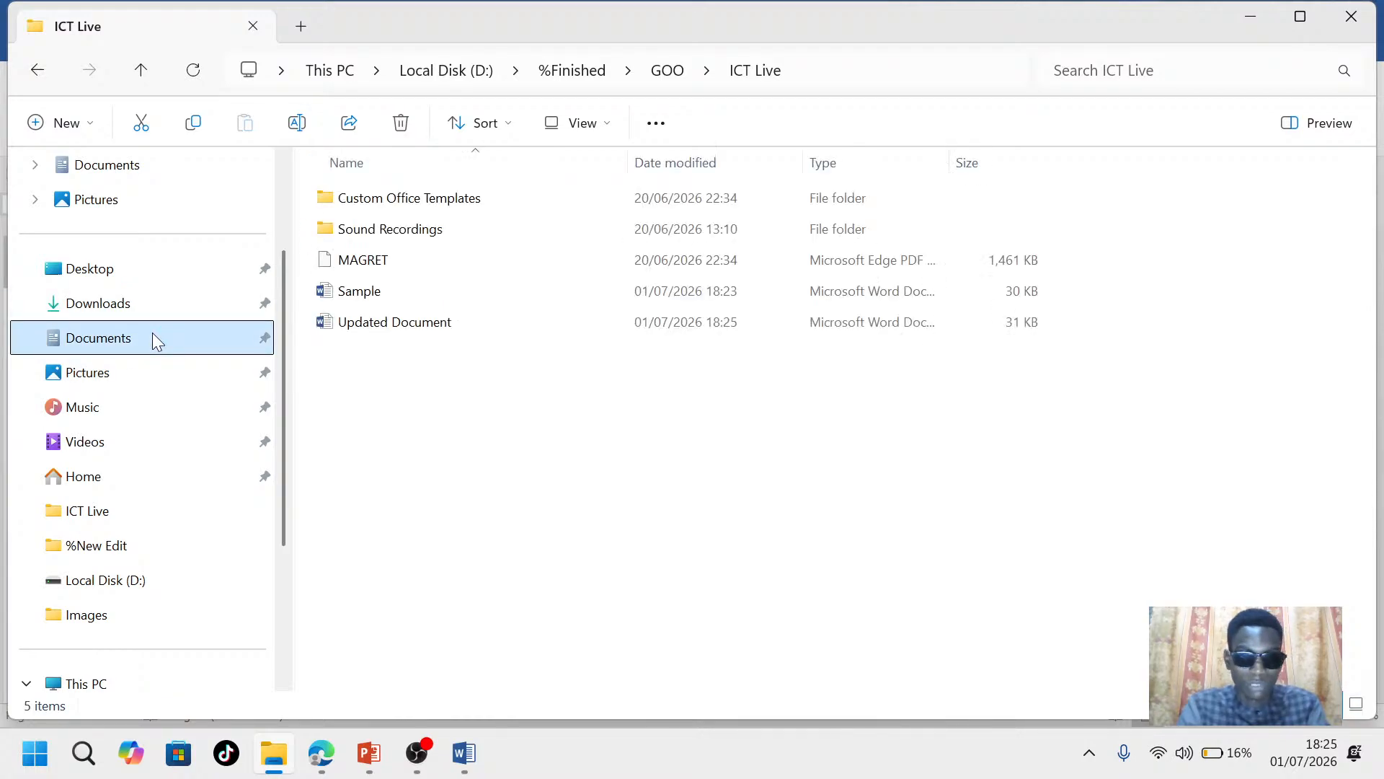
double_click(396, 339)
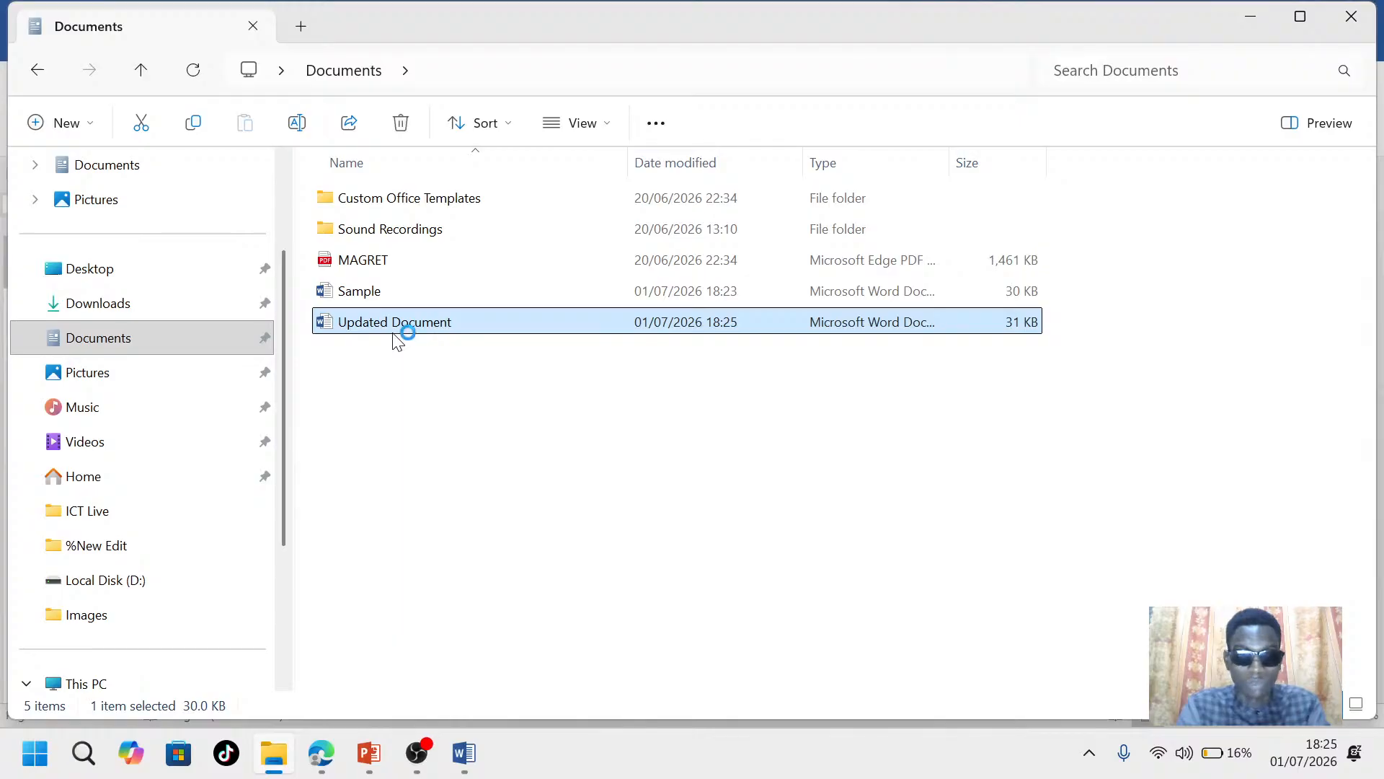
scroll(639, 416, "down", 15)
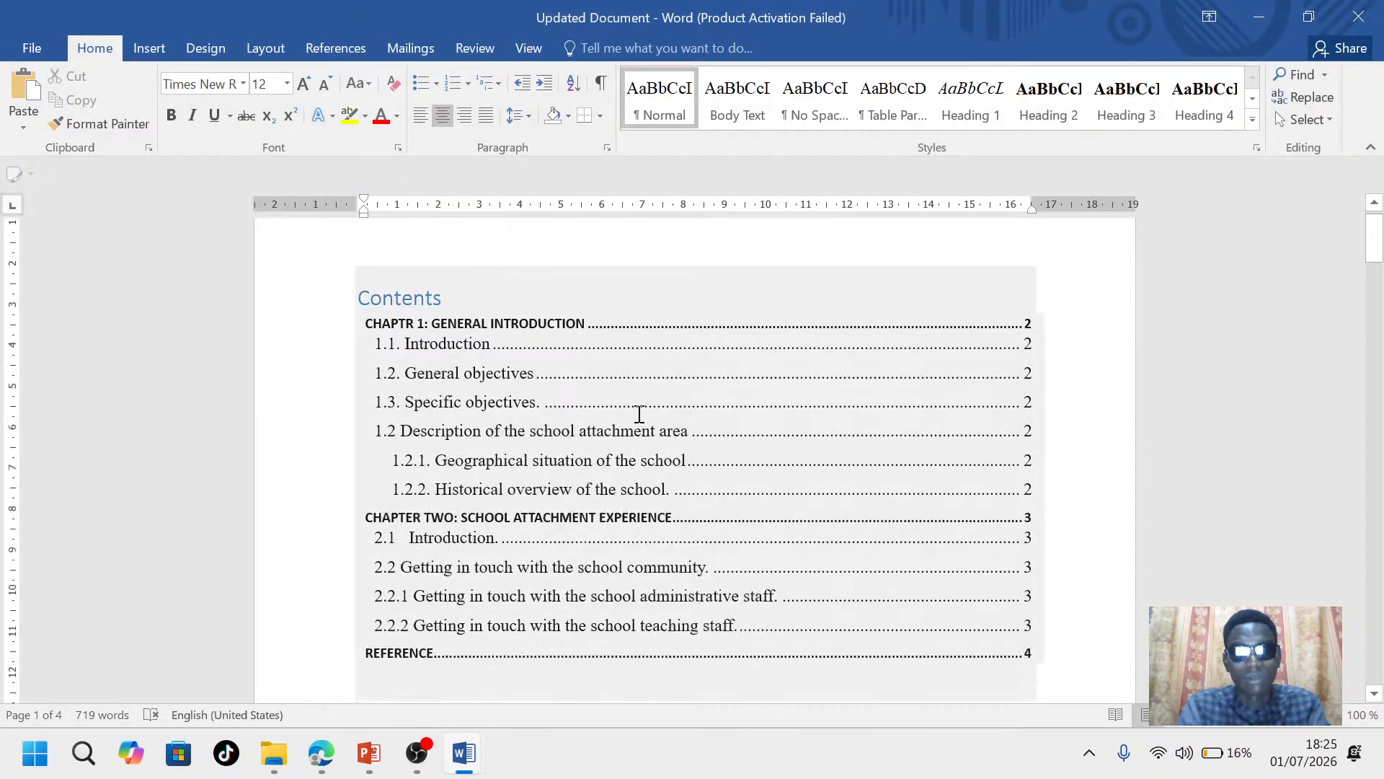
scroll(639, 414, "down", 20)
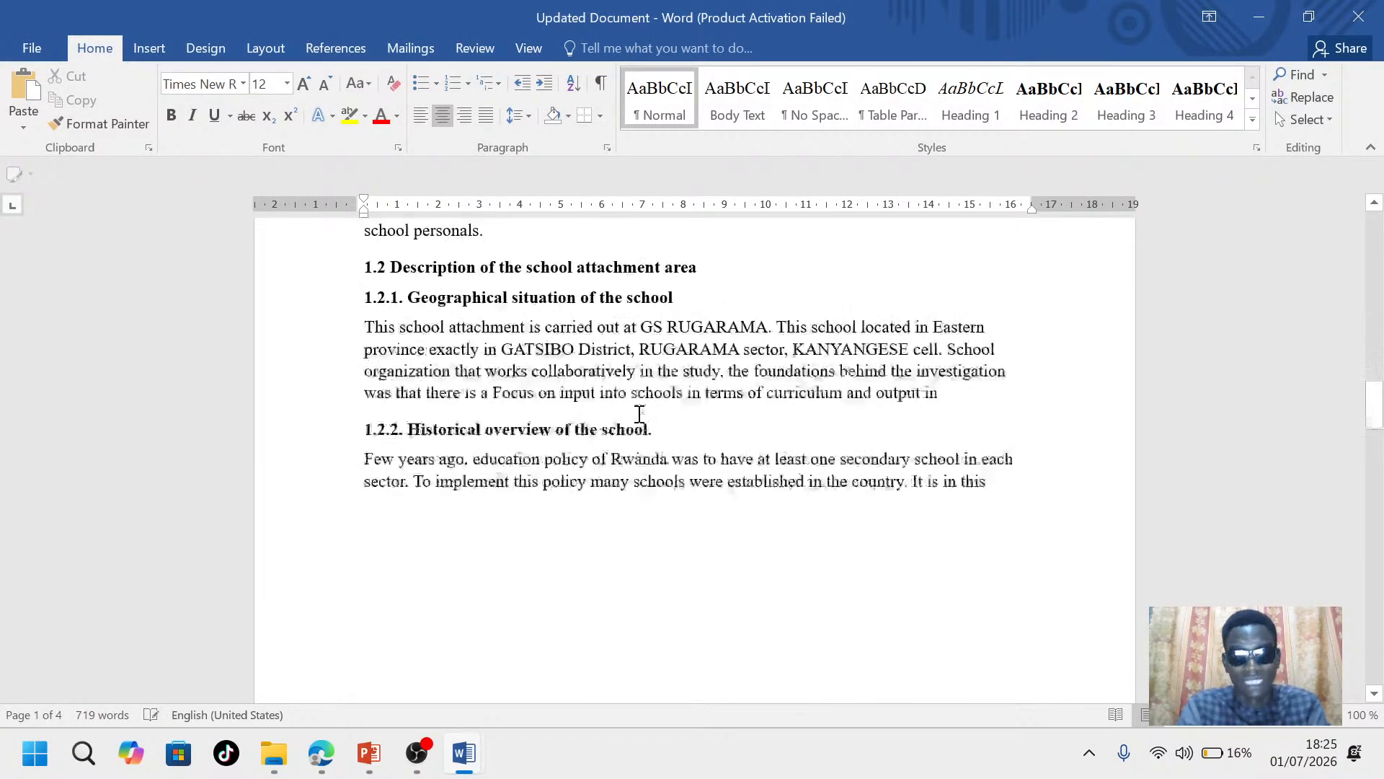
Review Updated Document from its table of contents down to the reference list and back
scroll(639, 414, "down", 20)
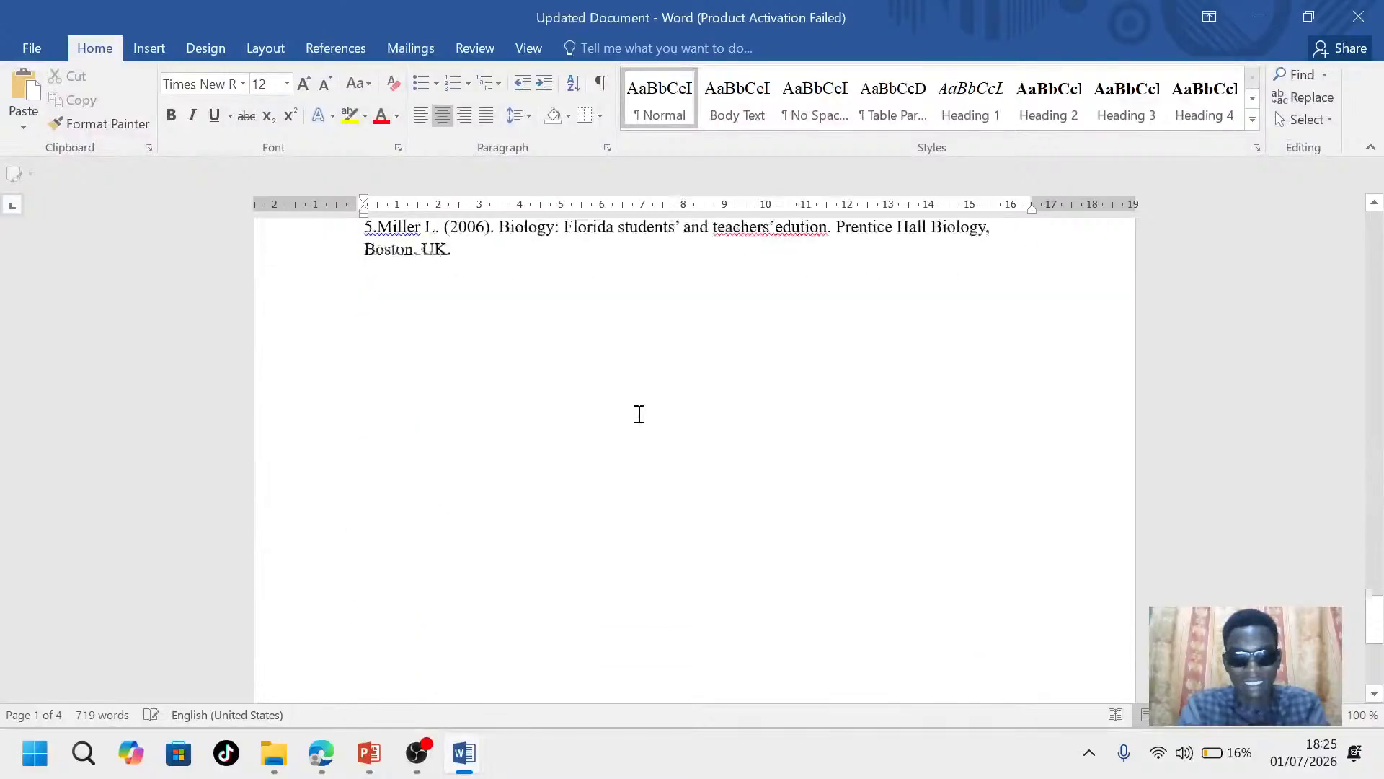
scroll(639, 414, "up", 20)
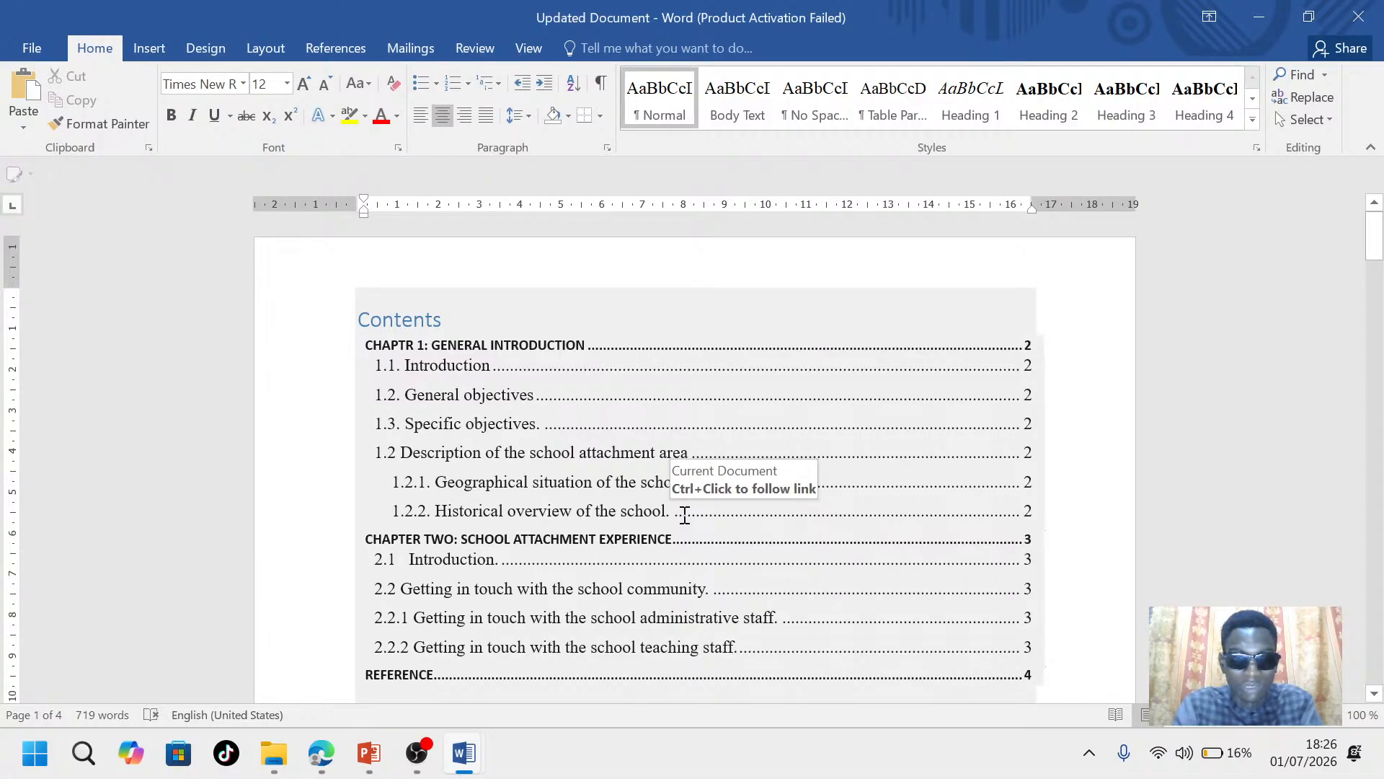
scroll(547, 556, "down", 2)
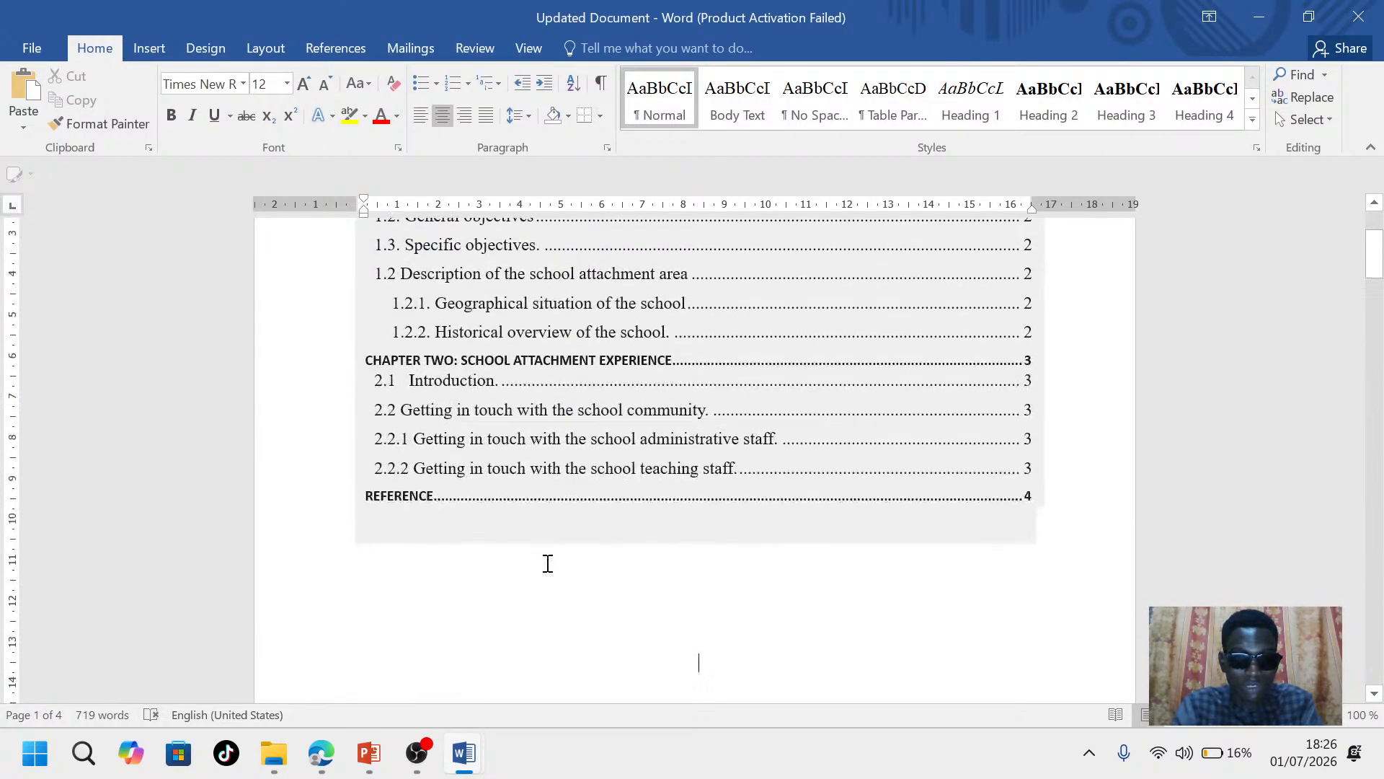
scroll(547, 563, "up", 3)
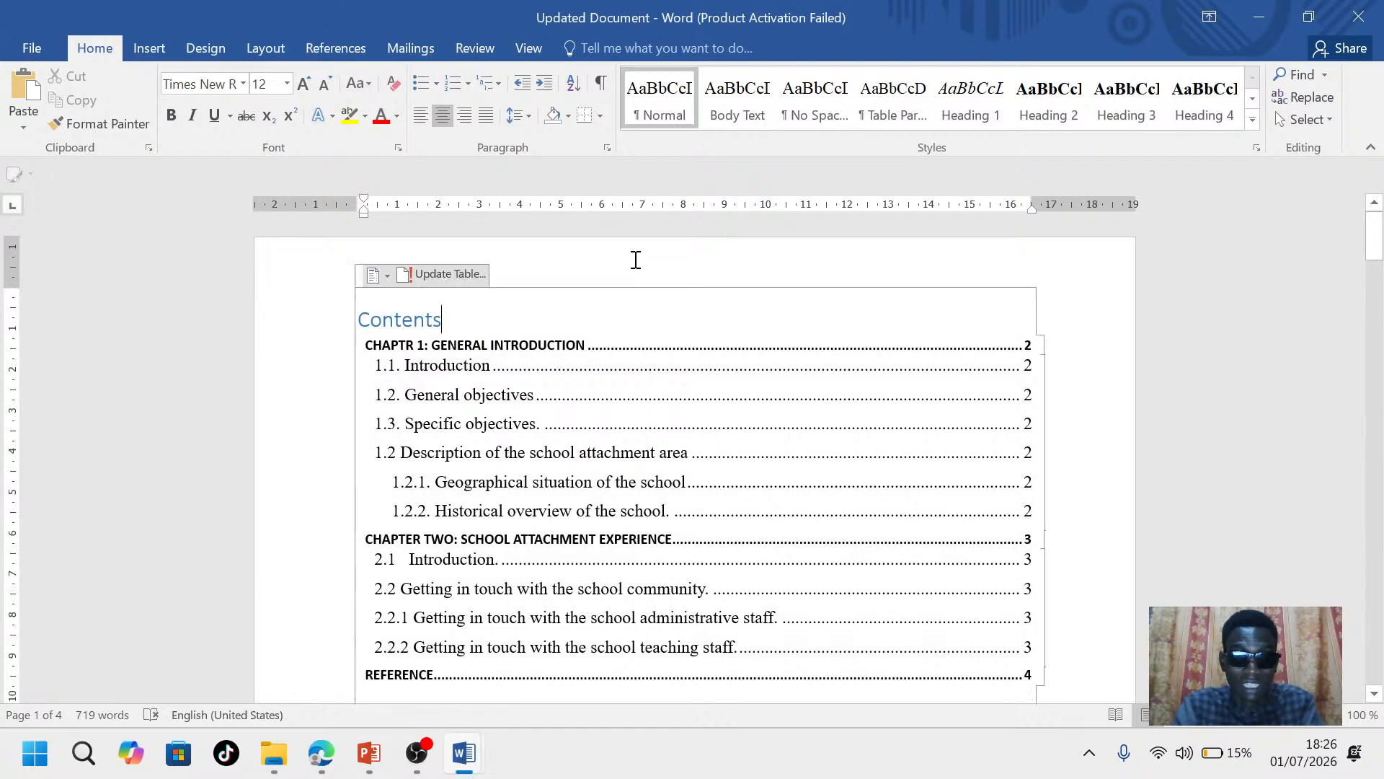
scroll(575, 463, "down", 5)
scroll(576, 467, "up", 5)
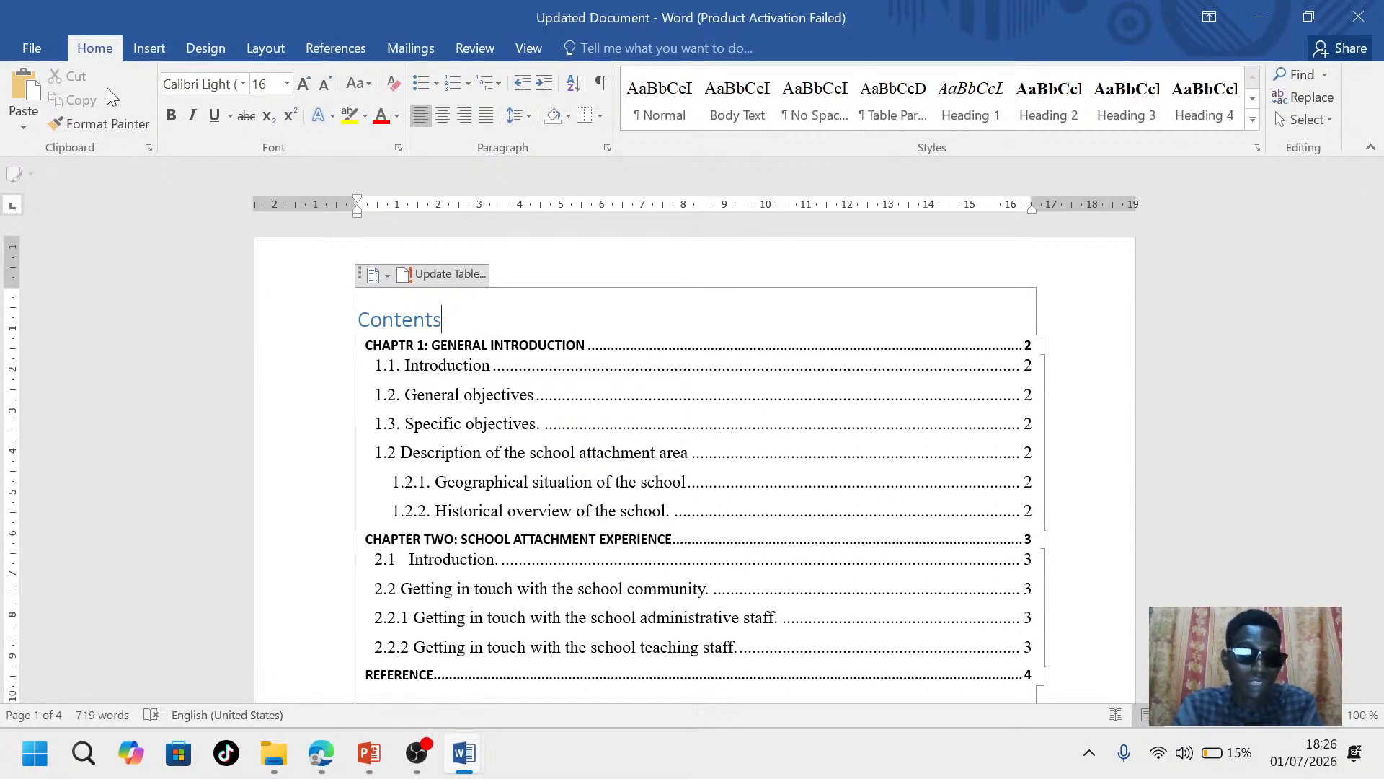
Save a copy of the report in the current Documents folder as a PDF named Updated Document
left_click(38, 46)
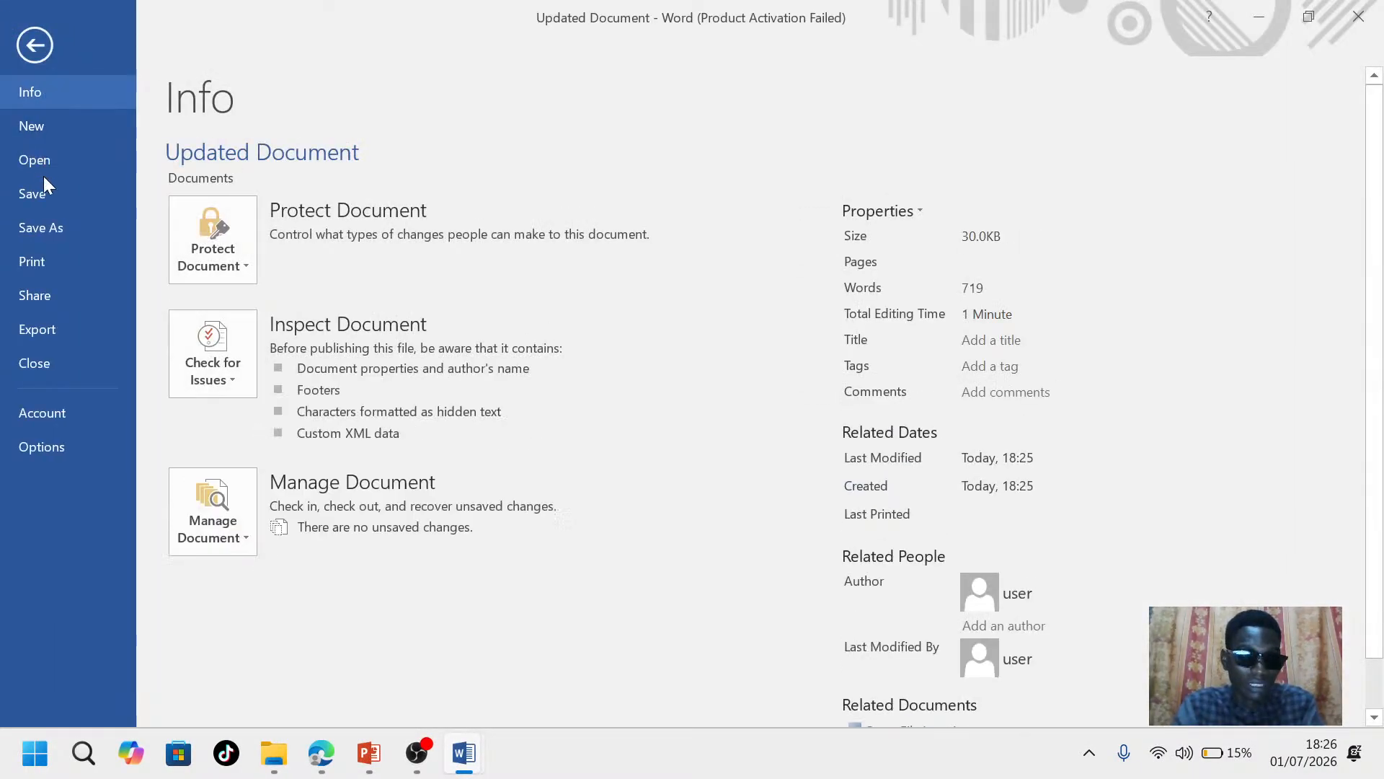
left_click(49, 230)
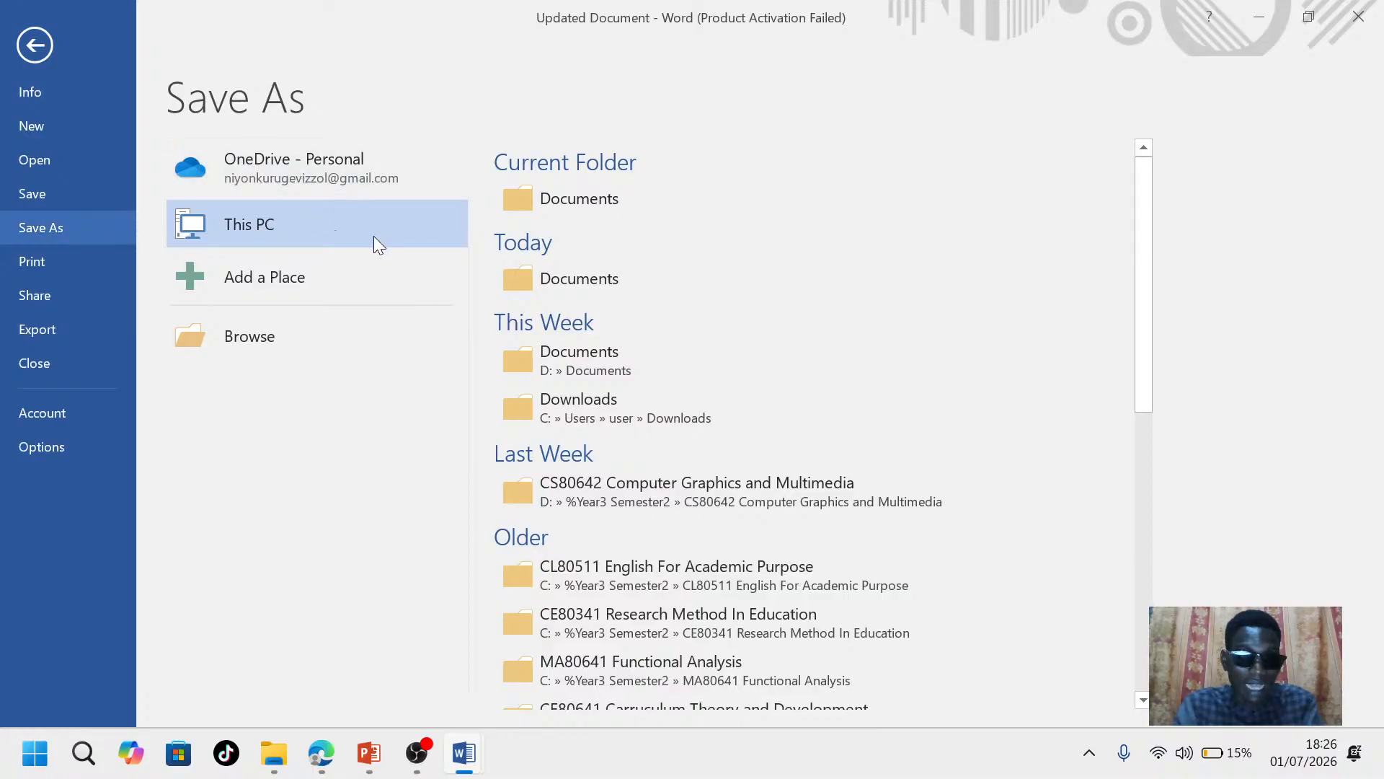
left_click(585, 196)
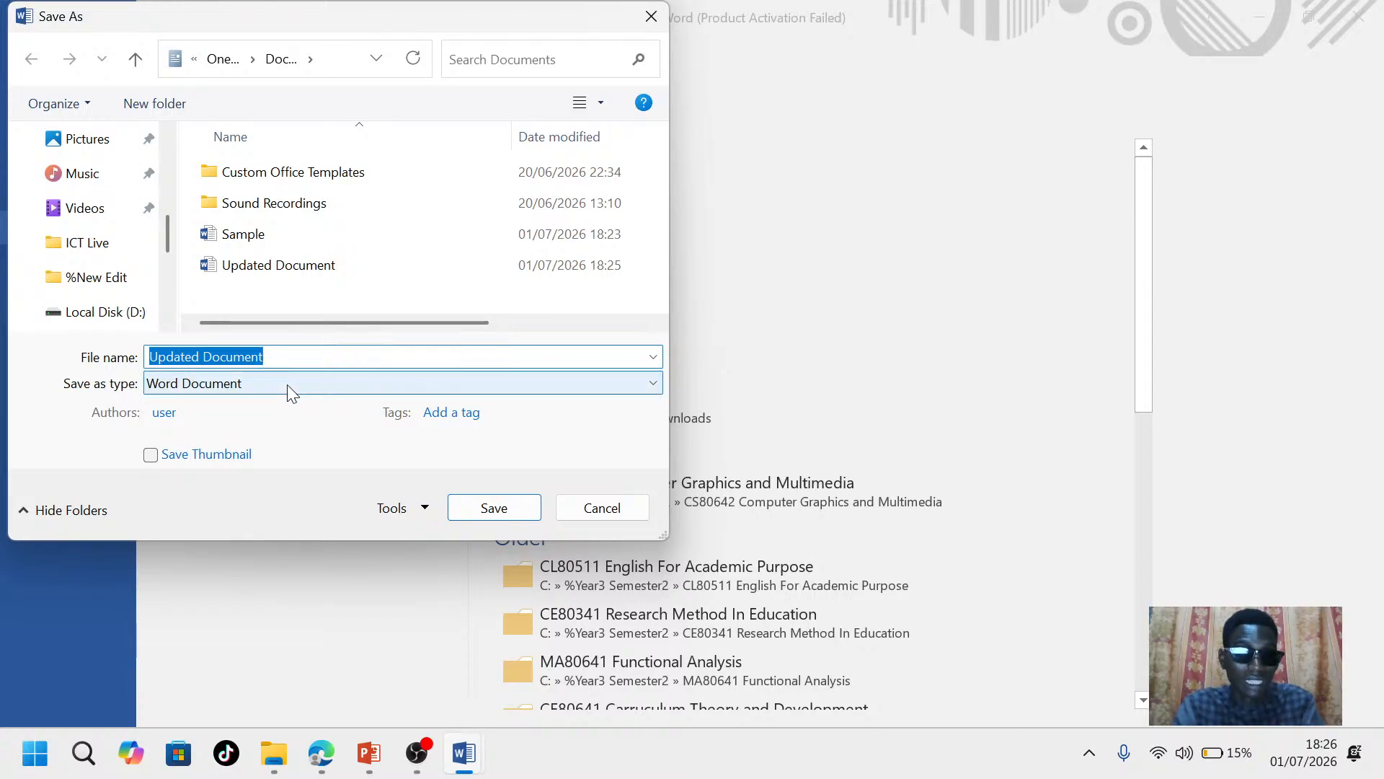
left_click(658, 383)
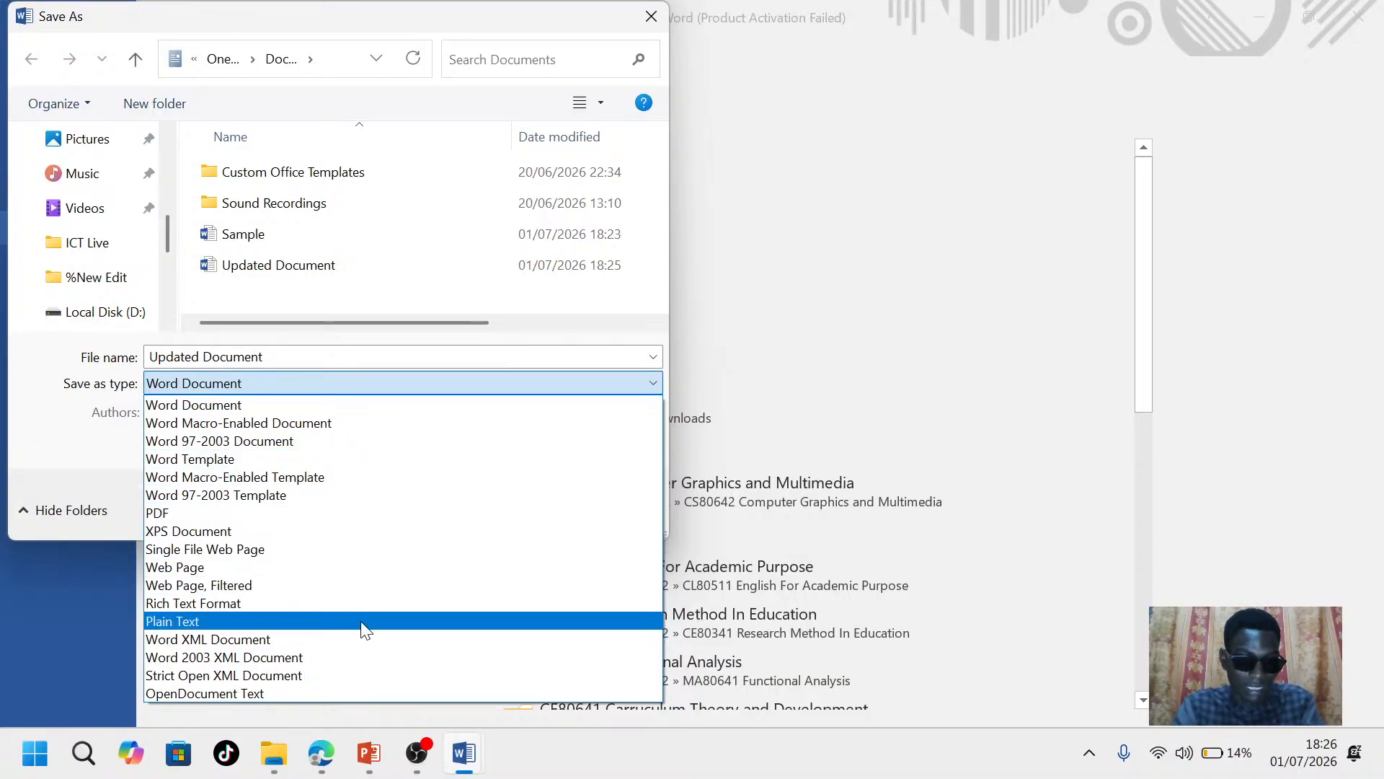
left_click(379, 512)
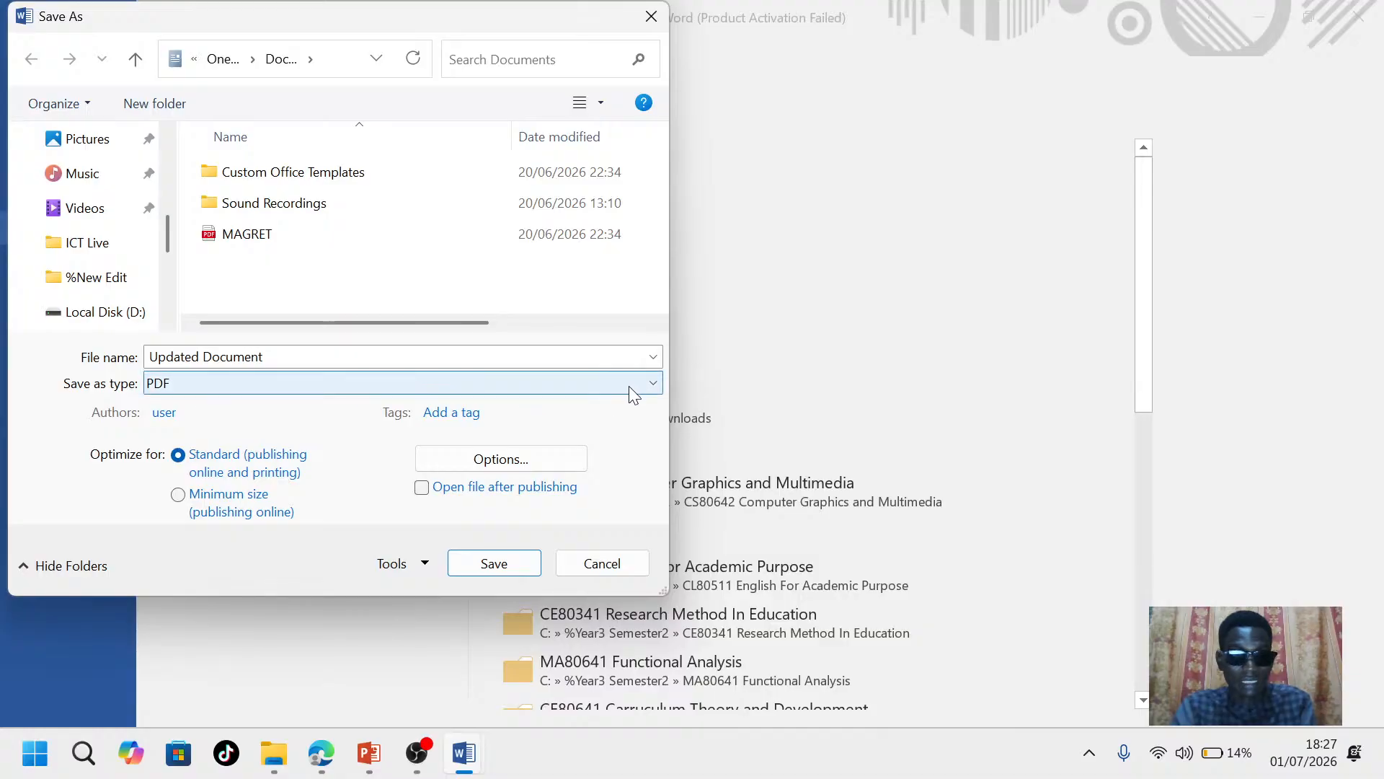
left_click(494, 563)
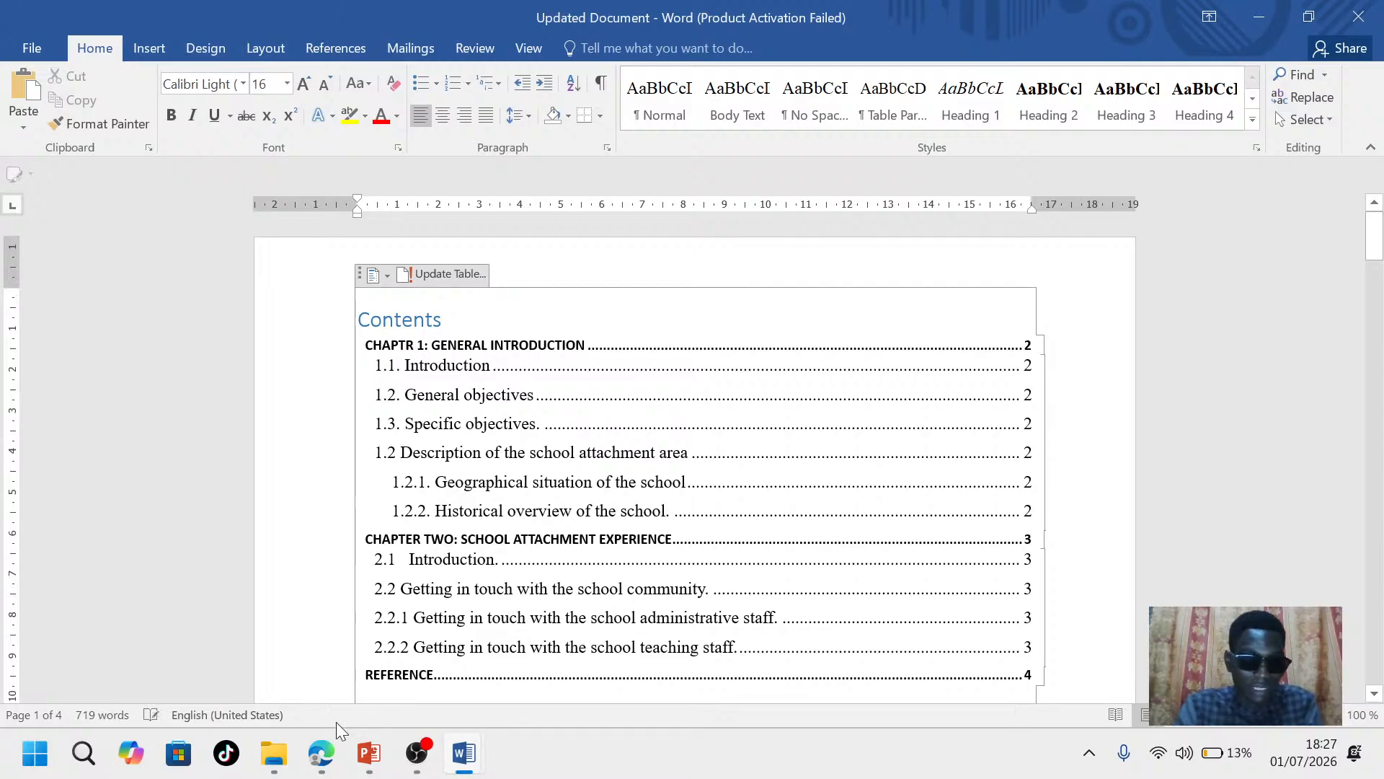
Switch to File Explorer and open the PDF version of Updated Document from the Documents folder
left_click(276, 755)
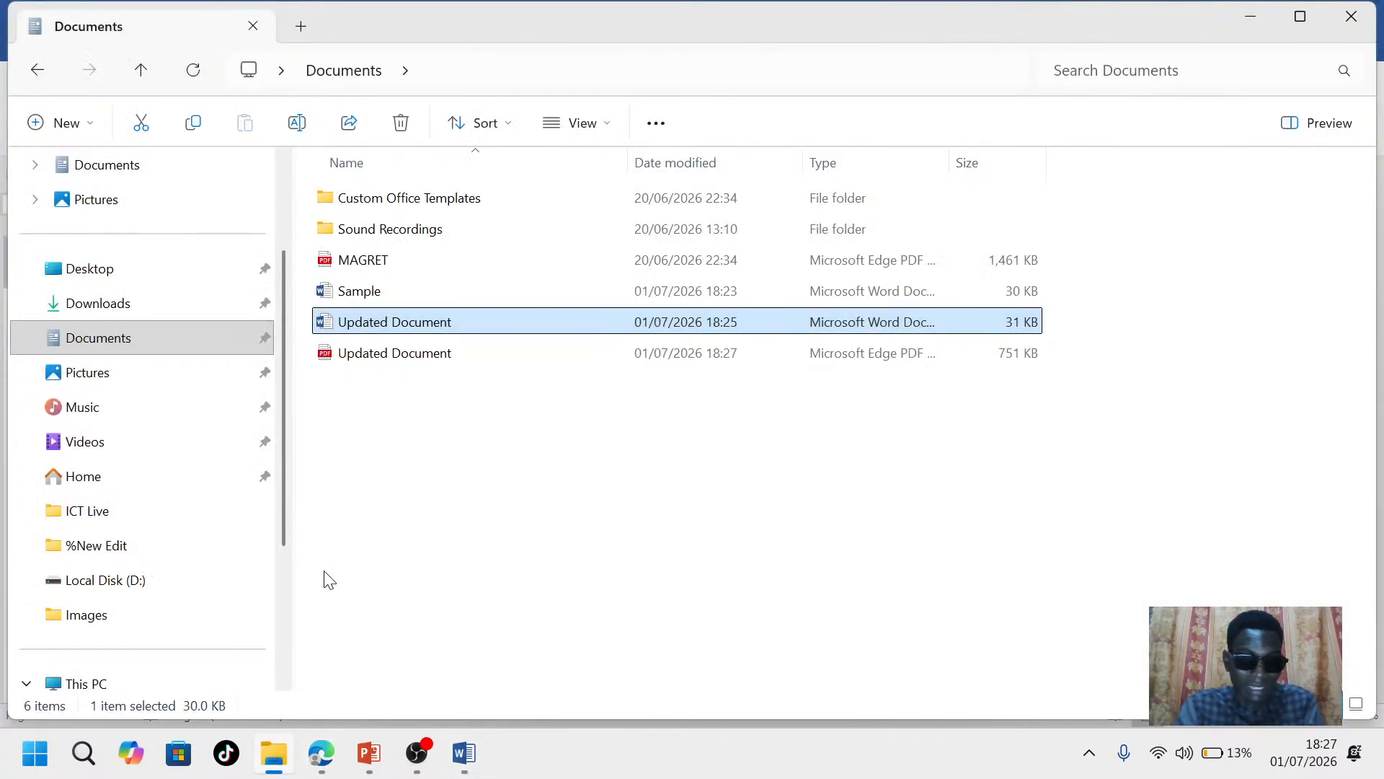
left_click(443, 382)
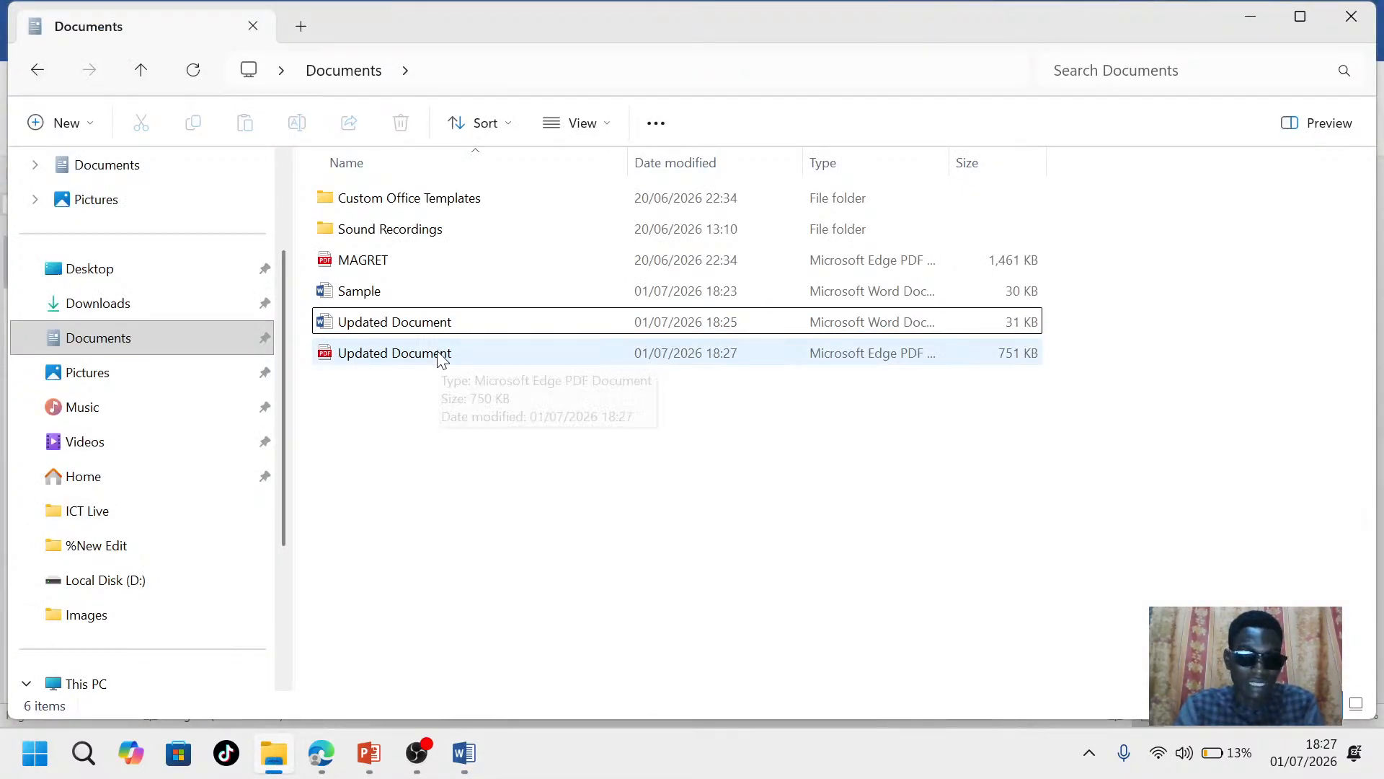
double_click(442, 354)
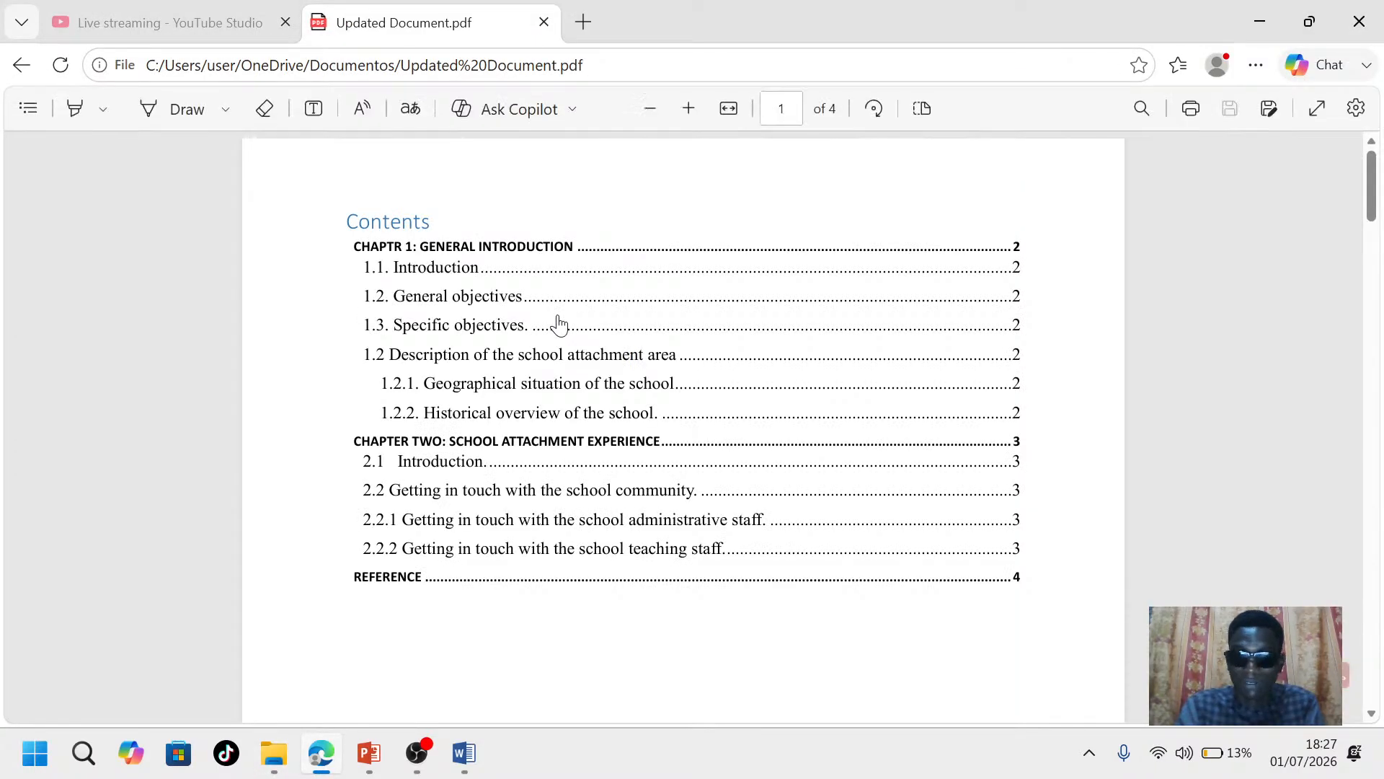
Look through all pages of the PDF, from the table of contents to the references and back
scroll(559, 326, "down", 3)
scroll(559, 326, "up", 3)
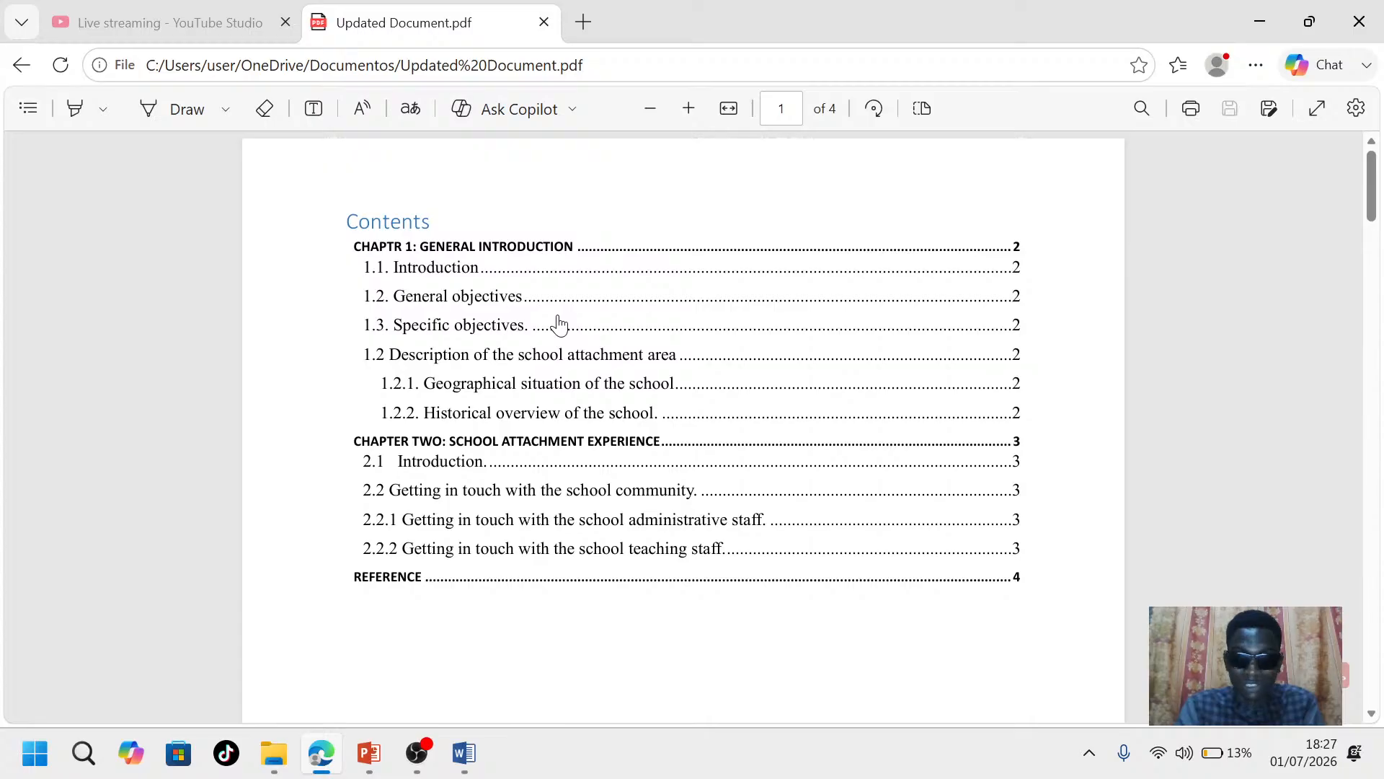
scroll(559, 326, "down", 15)
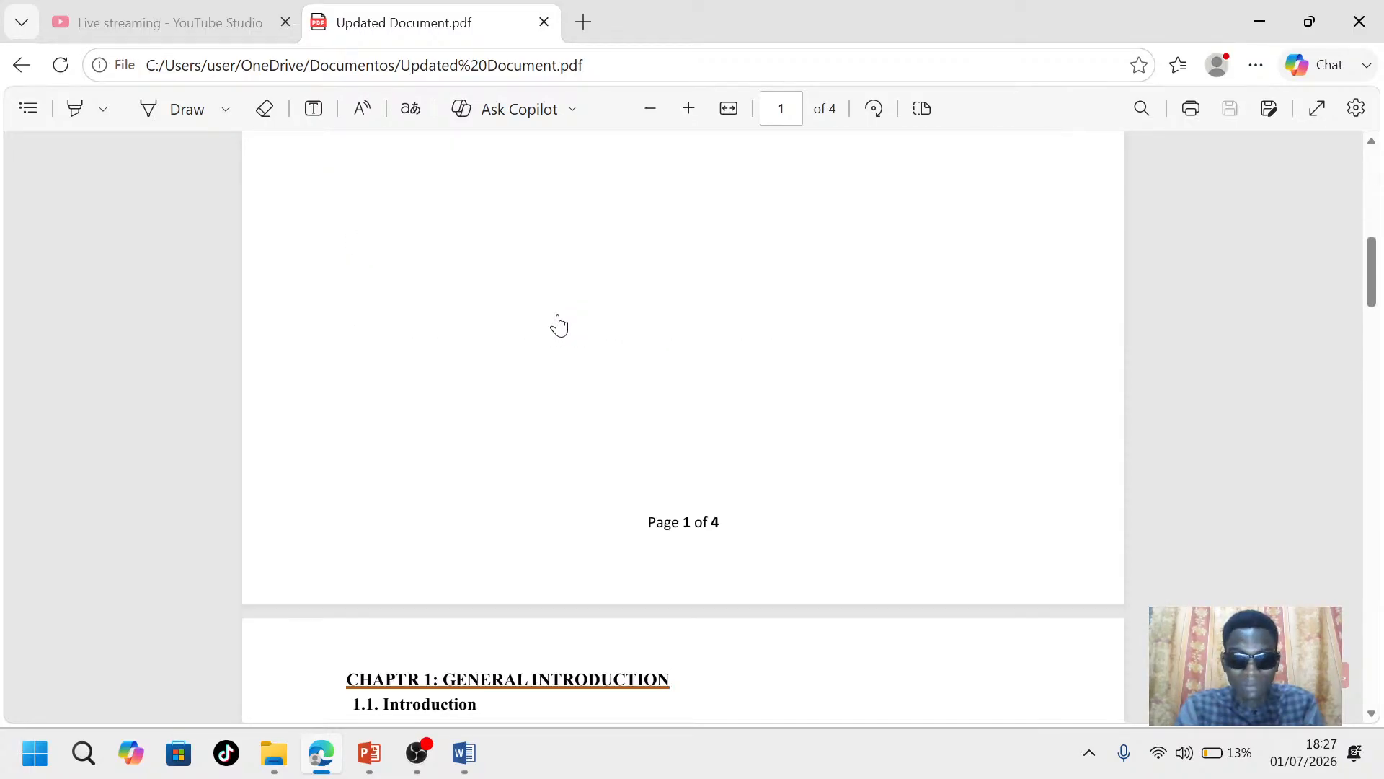
scroll(559, 326, "down", 5)
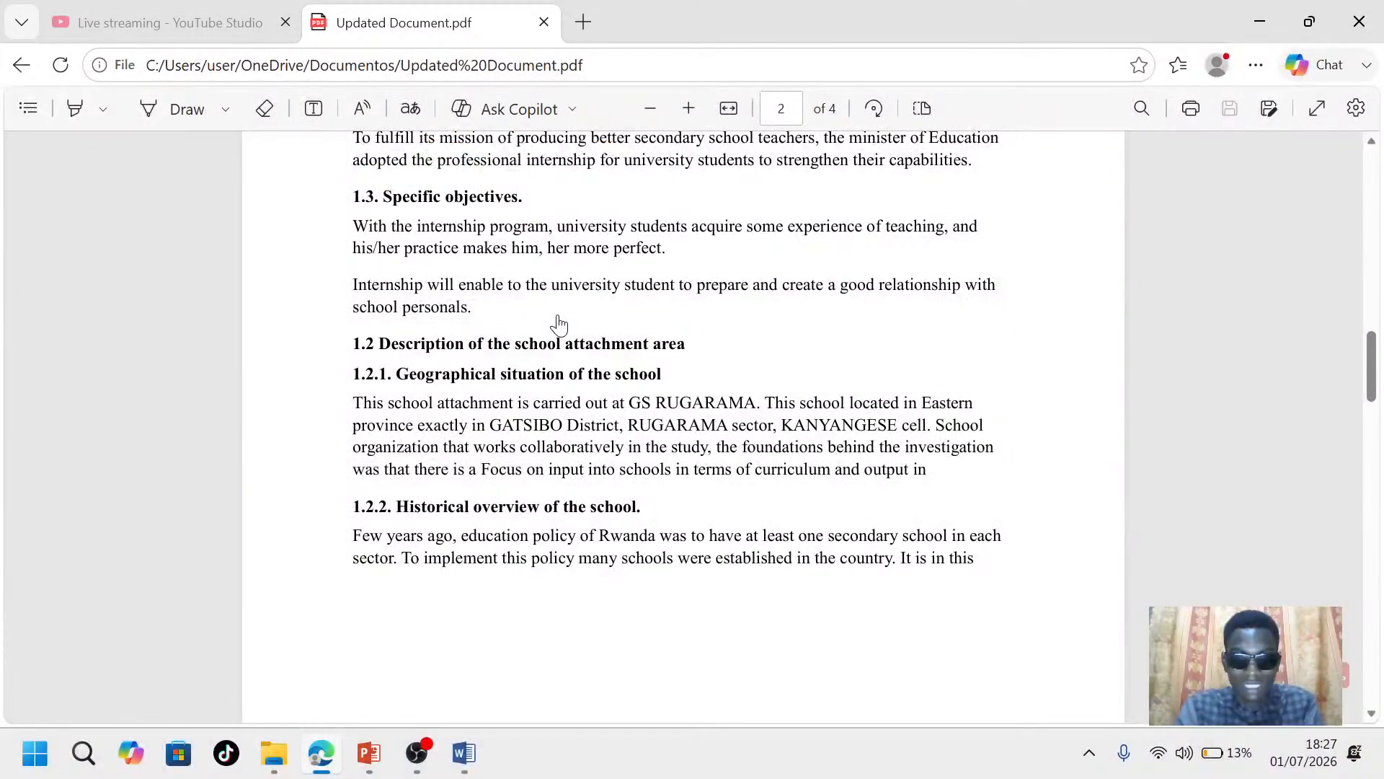
scroll(560, 326, "down", 10)
scroll(560, 326, "down", 15)
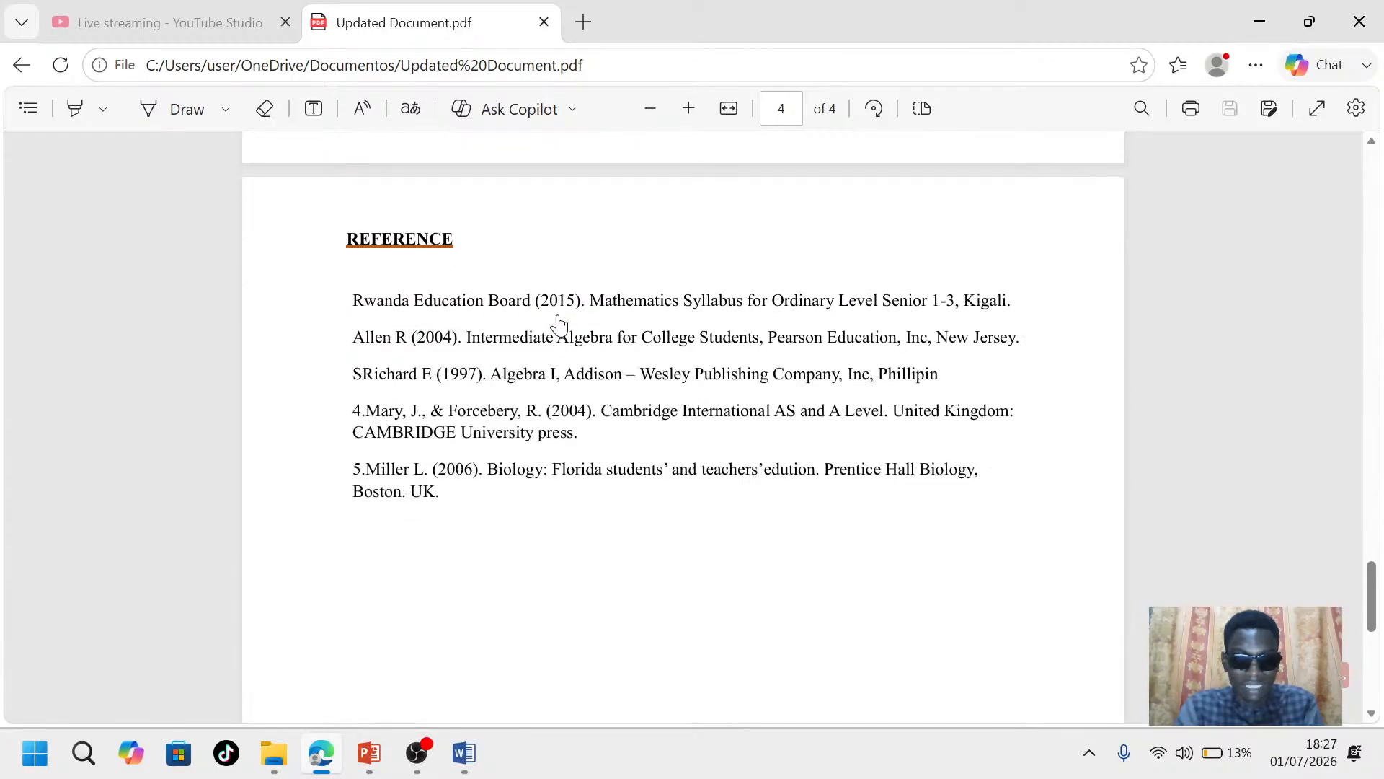
scroll(559, 326, "down", 5)
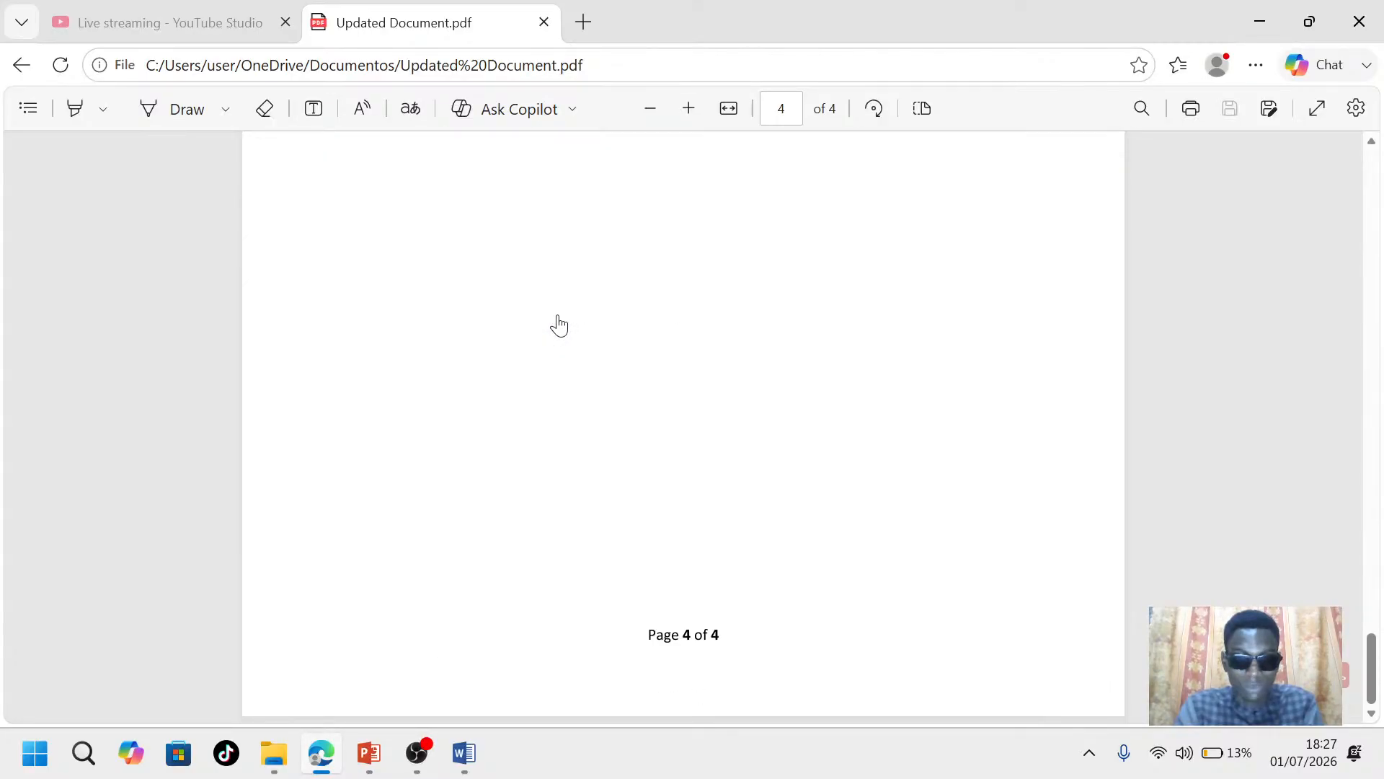
scroll(560, 326, "up", 20)
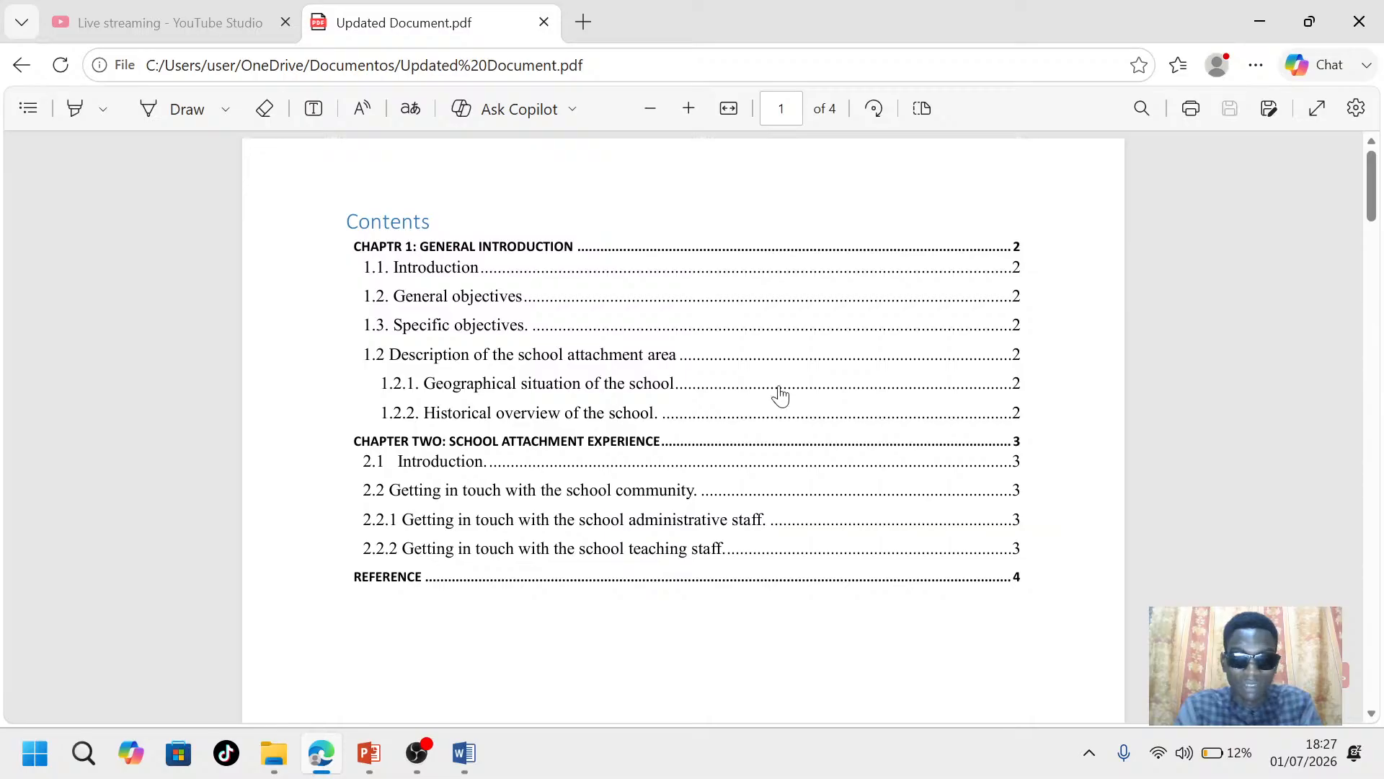
scroll(573, 535, "down", 1)
scroll(573, 535, "up", 1)
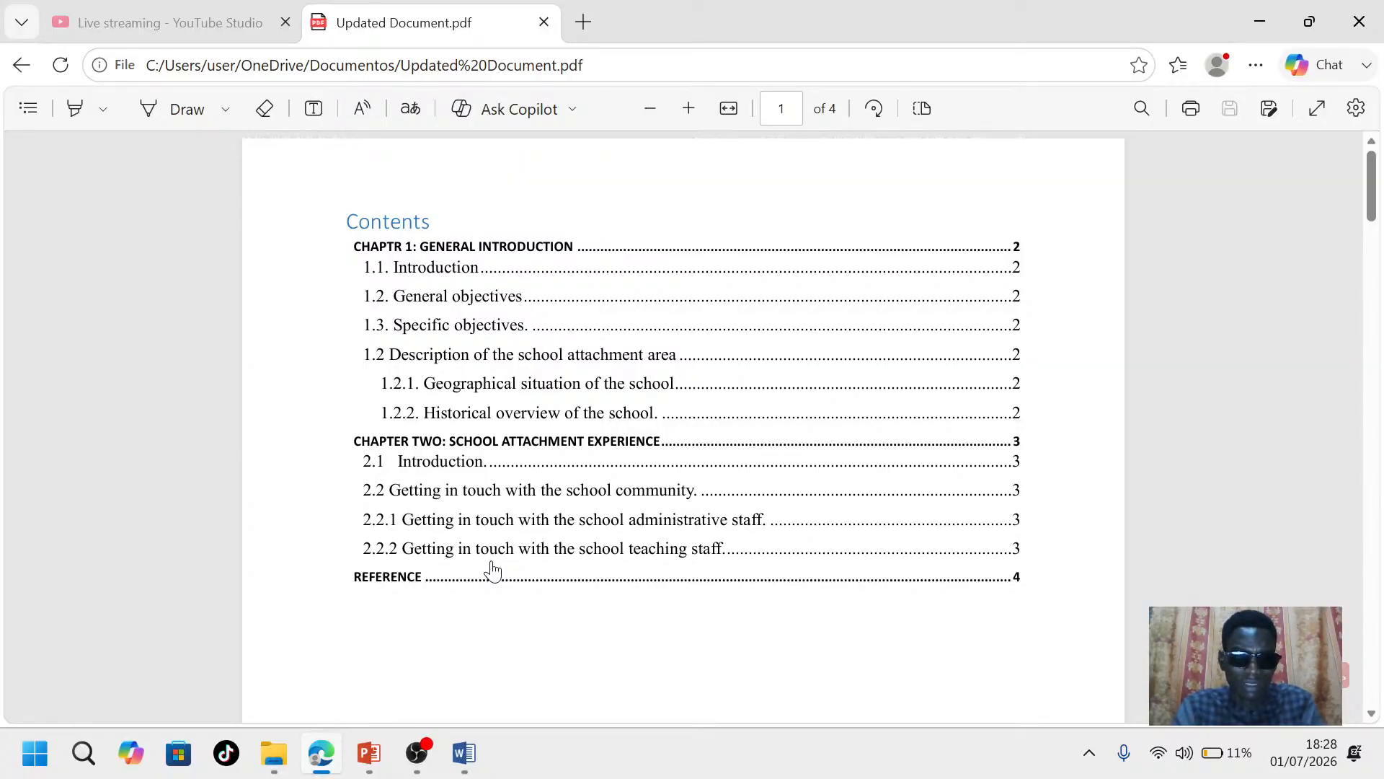
Compare the PDF's table of contents entries with the headings and page numbers on the chapter and reference pages
scroll(721, 445, "down", 3)
scroll(721, 445, "up", 3)
scroll(721, 445, "down", 12)
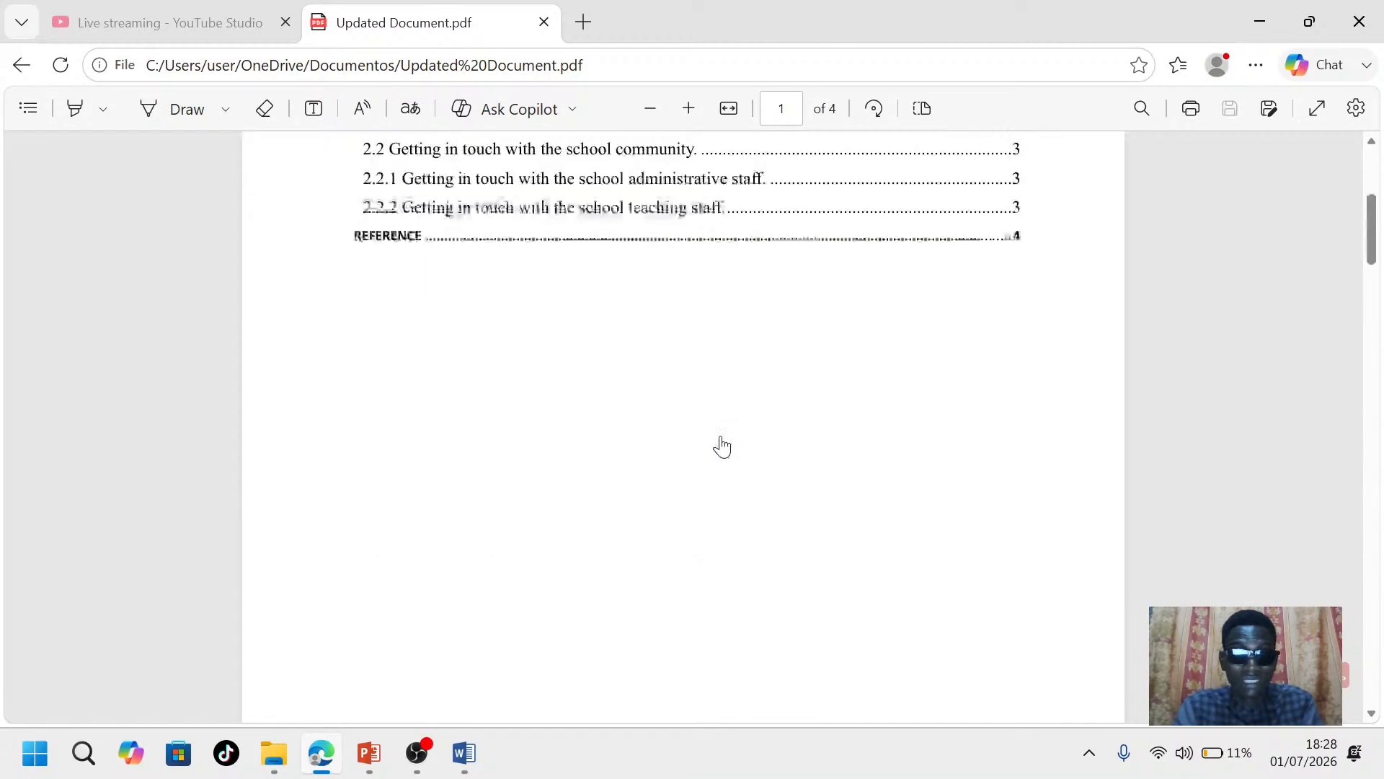
scroll(721, 445, "down", 17)
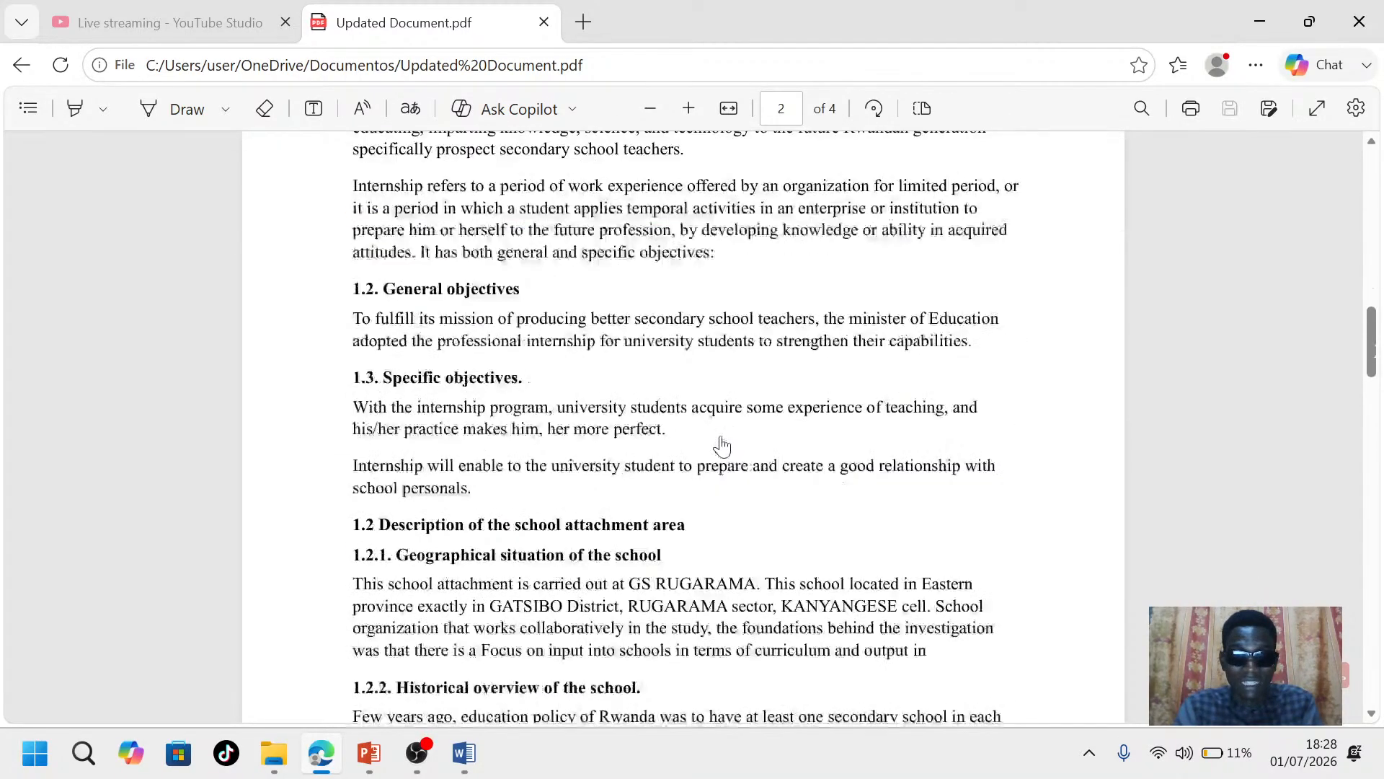
scroll(721, 445, "down", 8)
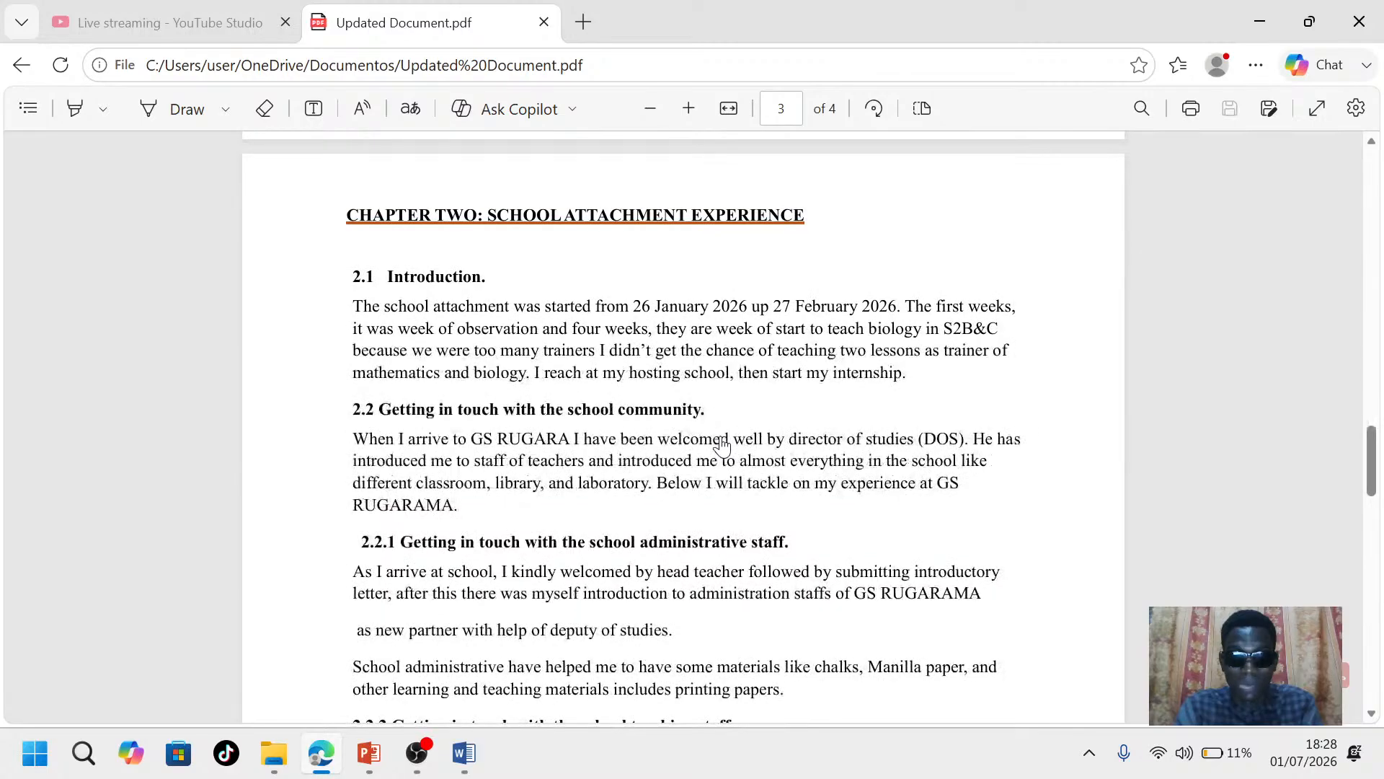
scroll(721, 445, "down", 15)
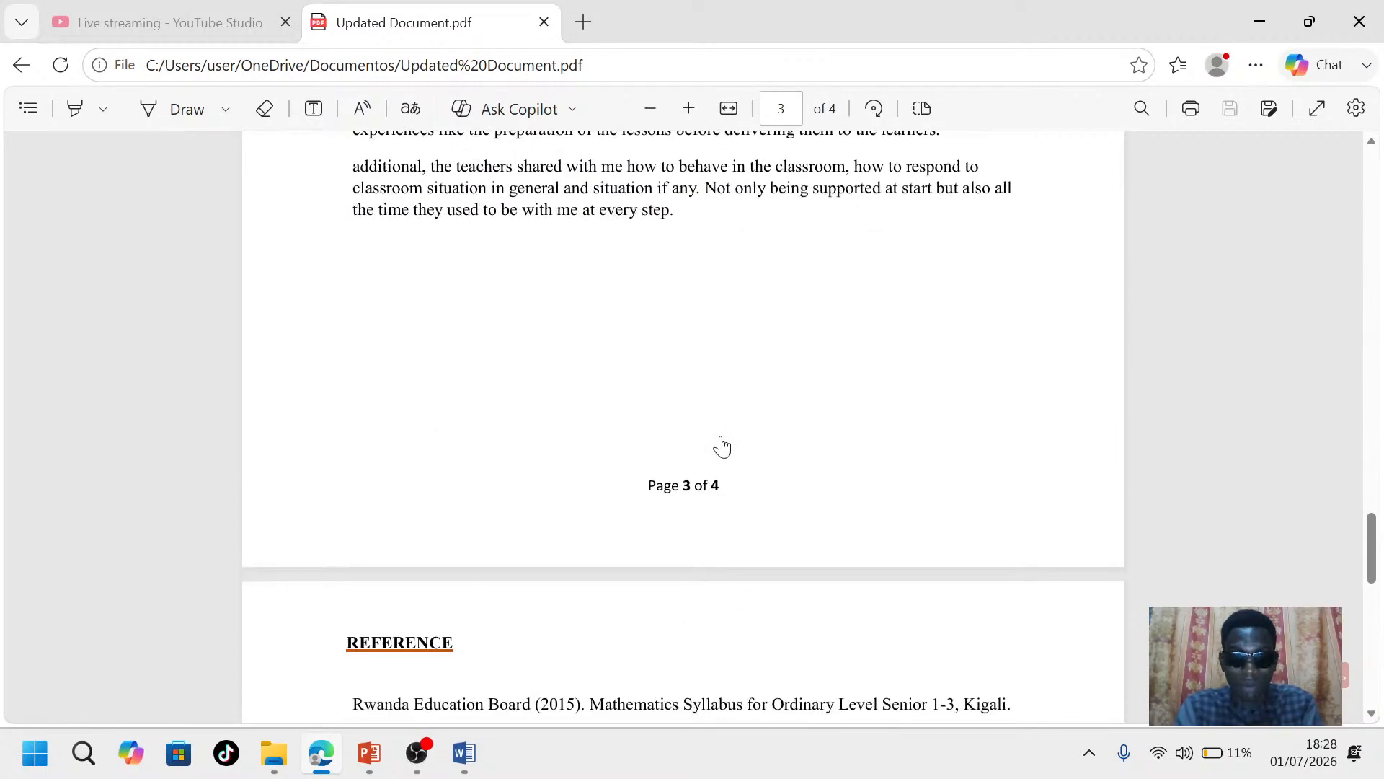
scroll(721, 444, "up", 20)
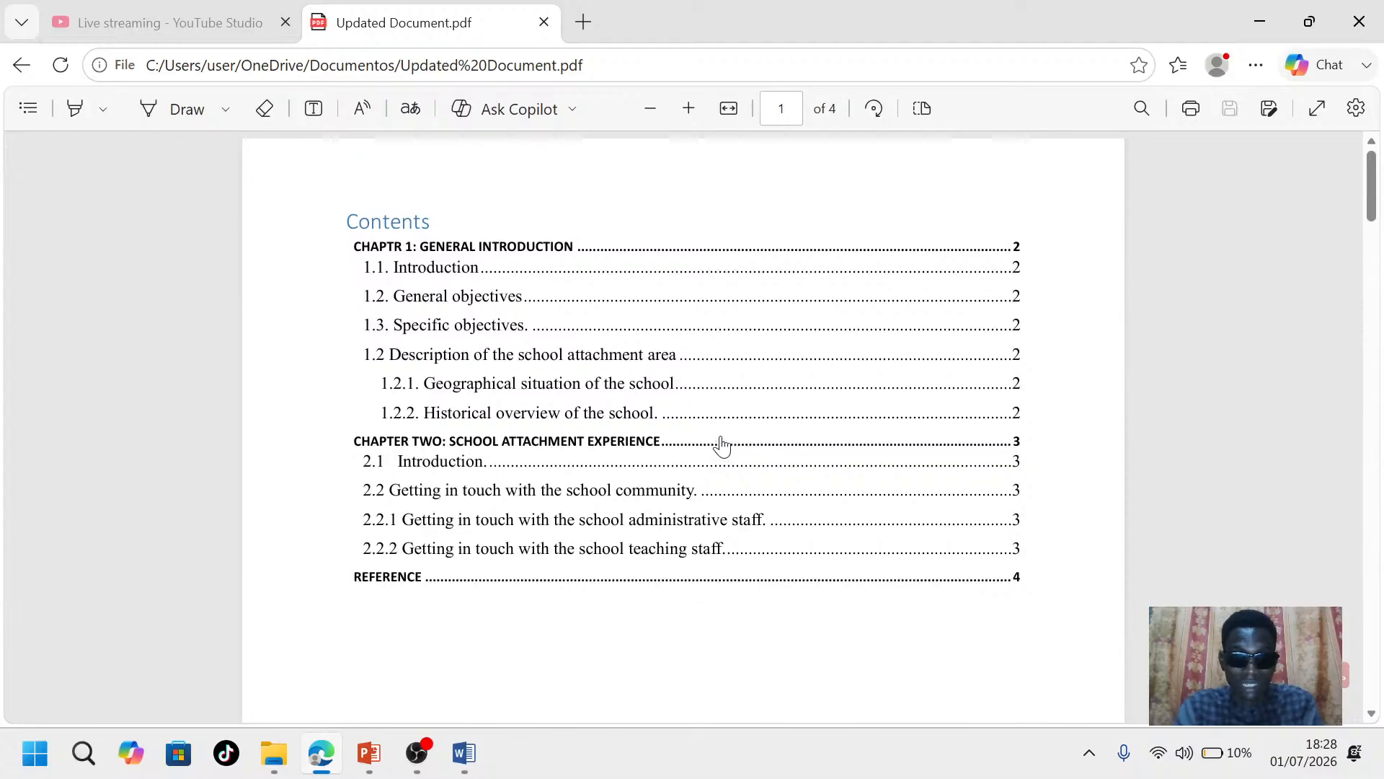
Check the live stream page in YouTube Studio, and switch to OBS to view the streaming controls
mouse_move(336, 756)
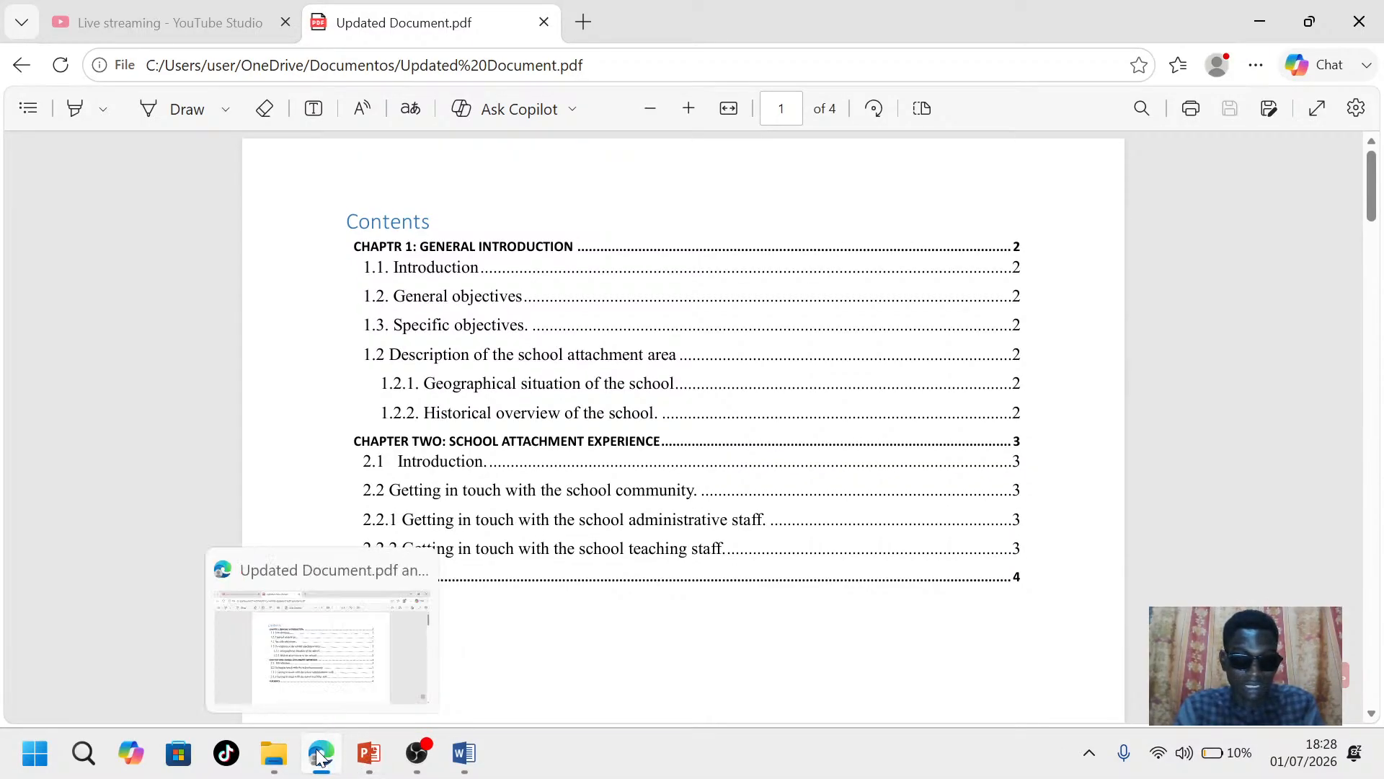
mouse_move(418, 762)
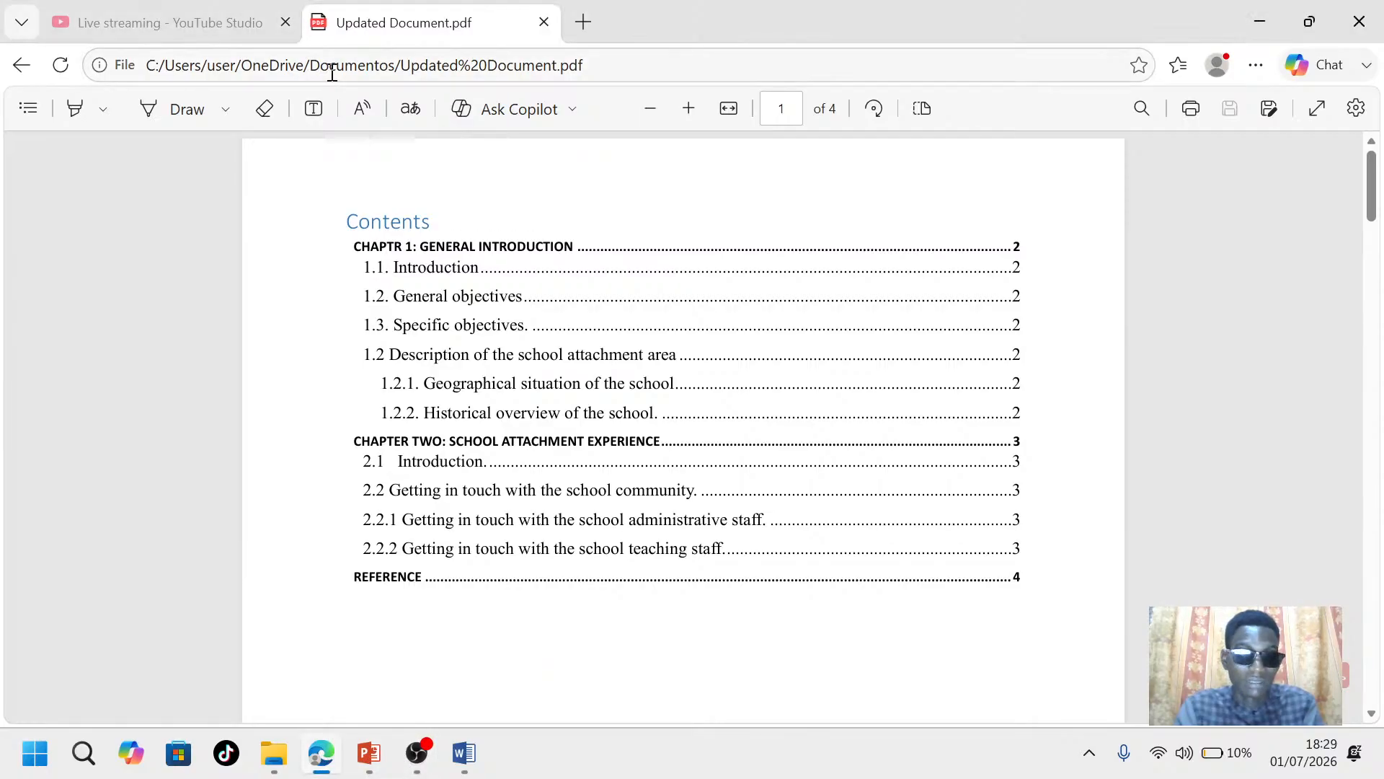
left_click(206, 24)
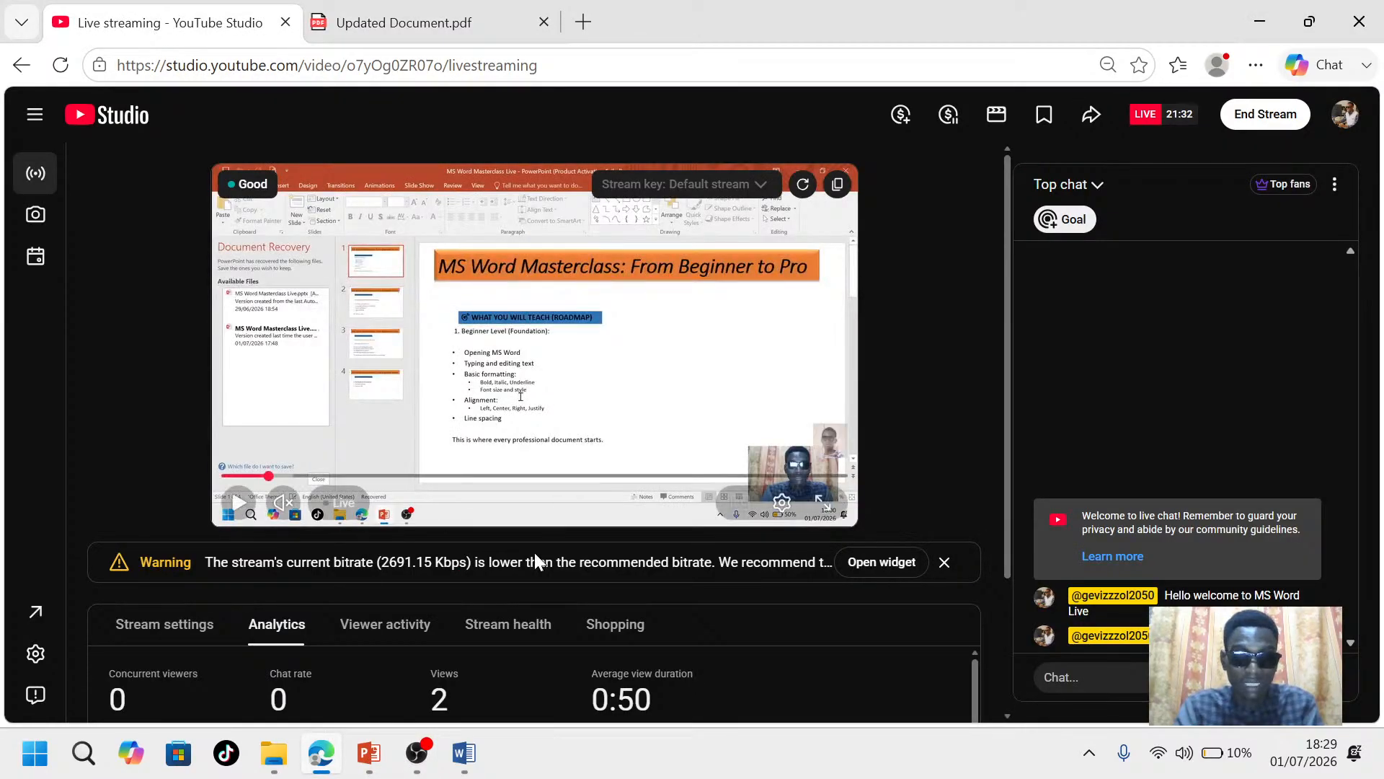
mouse_move(421, 771)
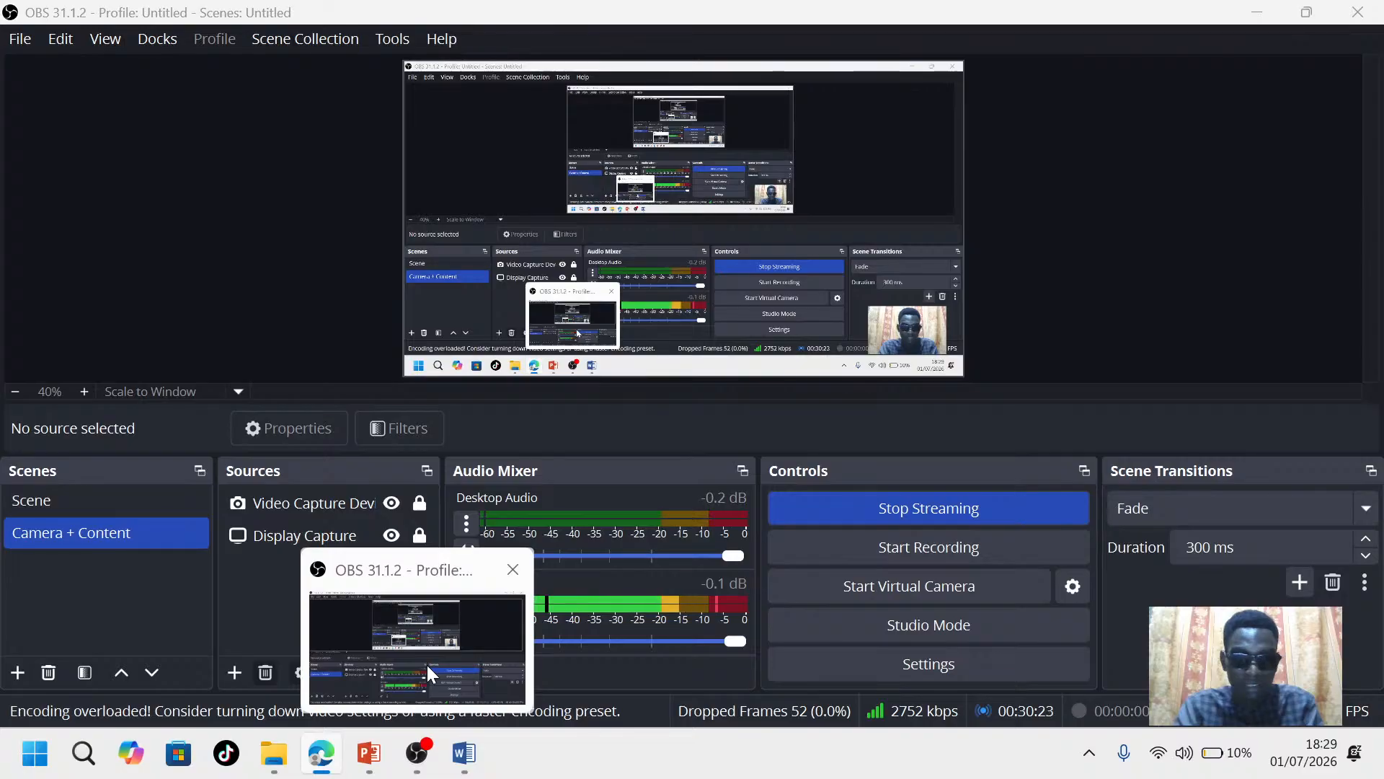
left_click(427, 664)
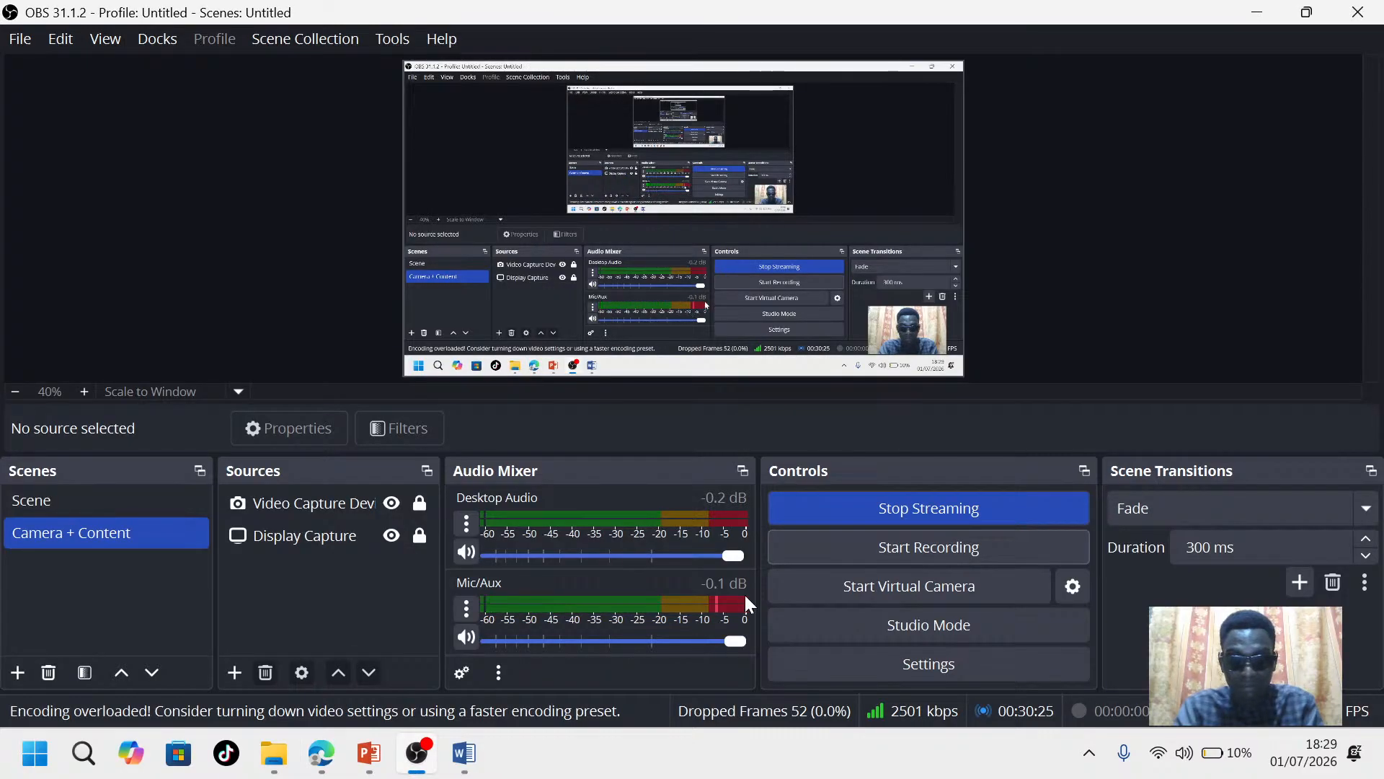